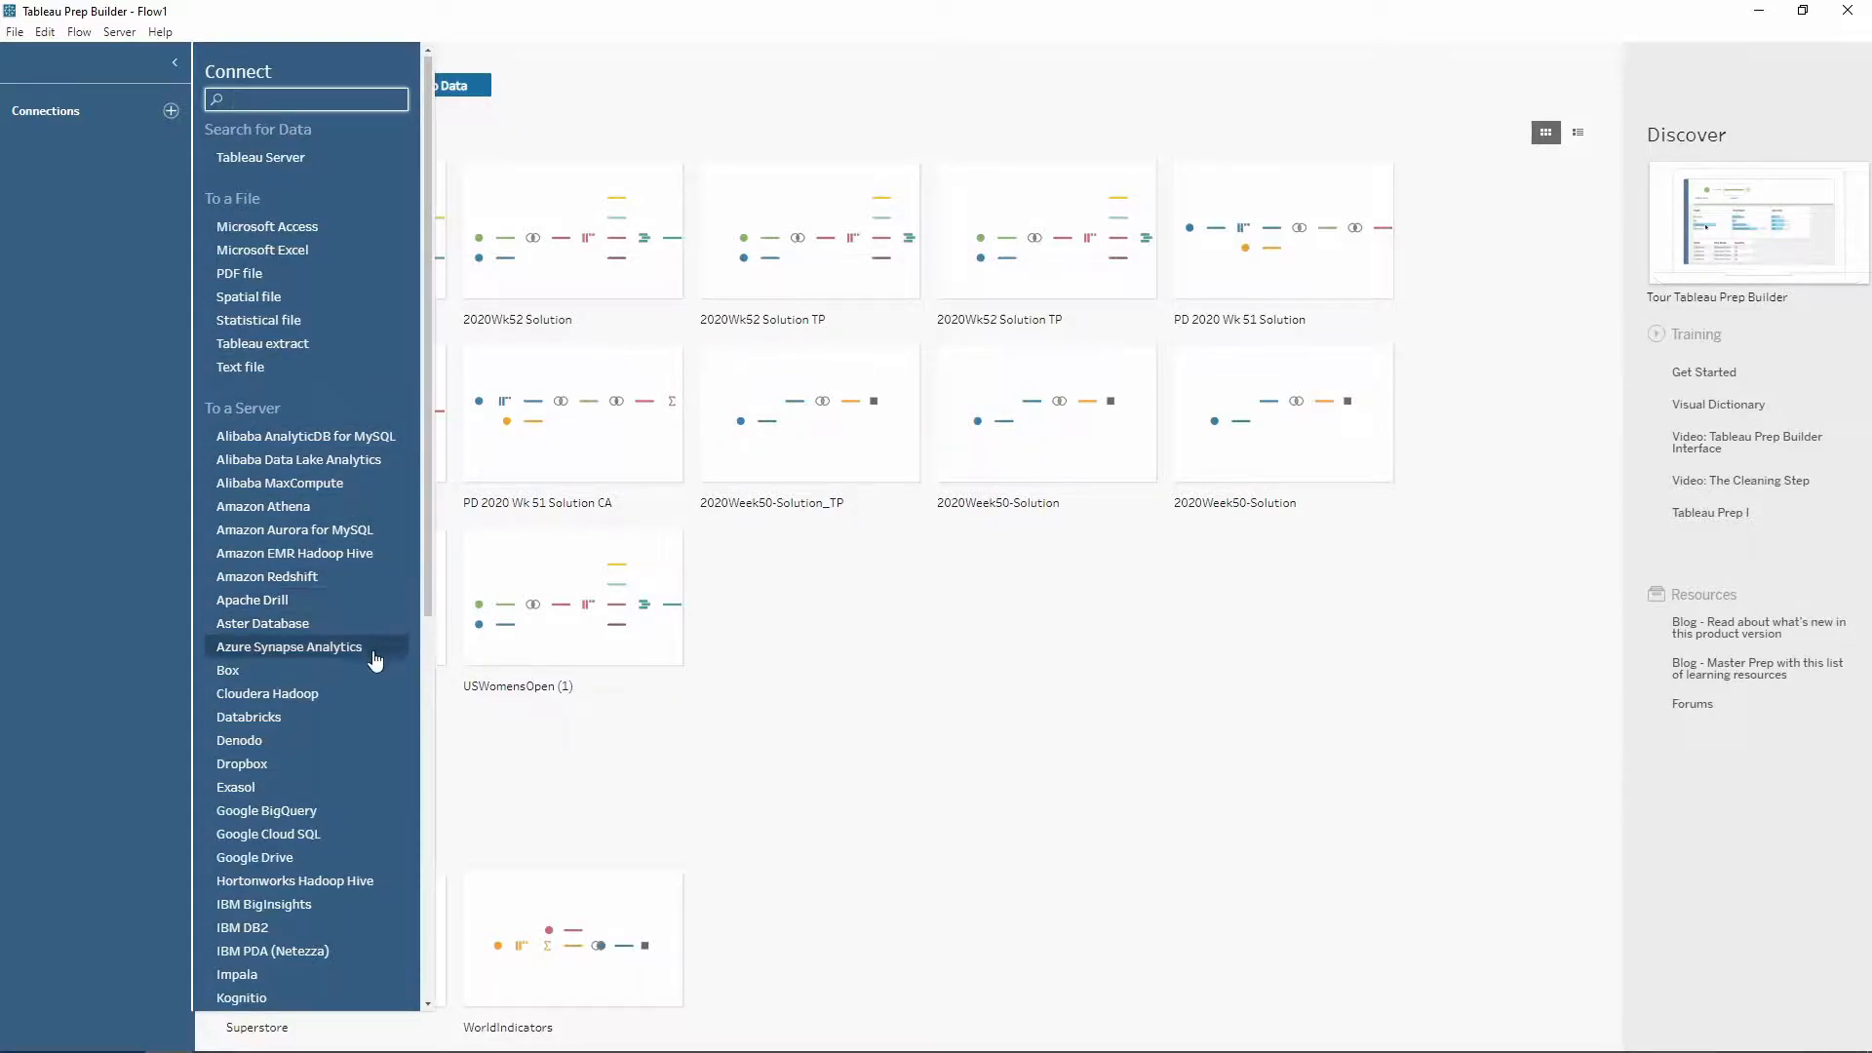
Connect to the text file 2019 Orders from the Data folder inside Prep v Einstein
{"action": "scroll", "coordinate": [377, 694], "scroll_direction": "down", "scroll_amount": 1}
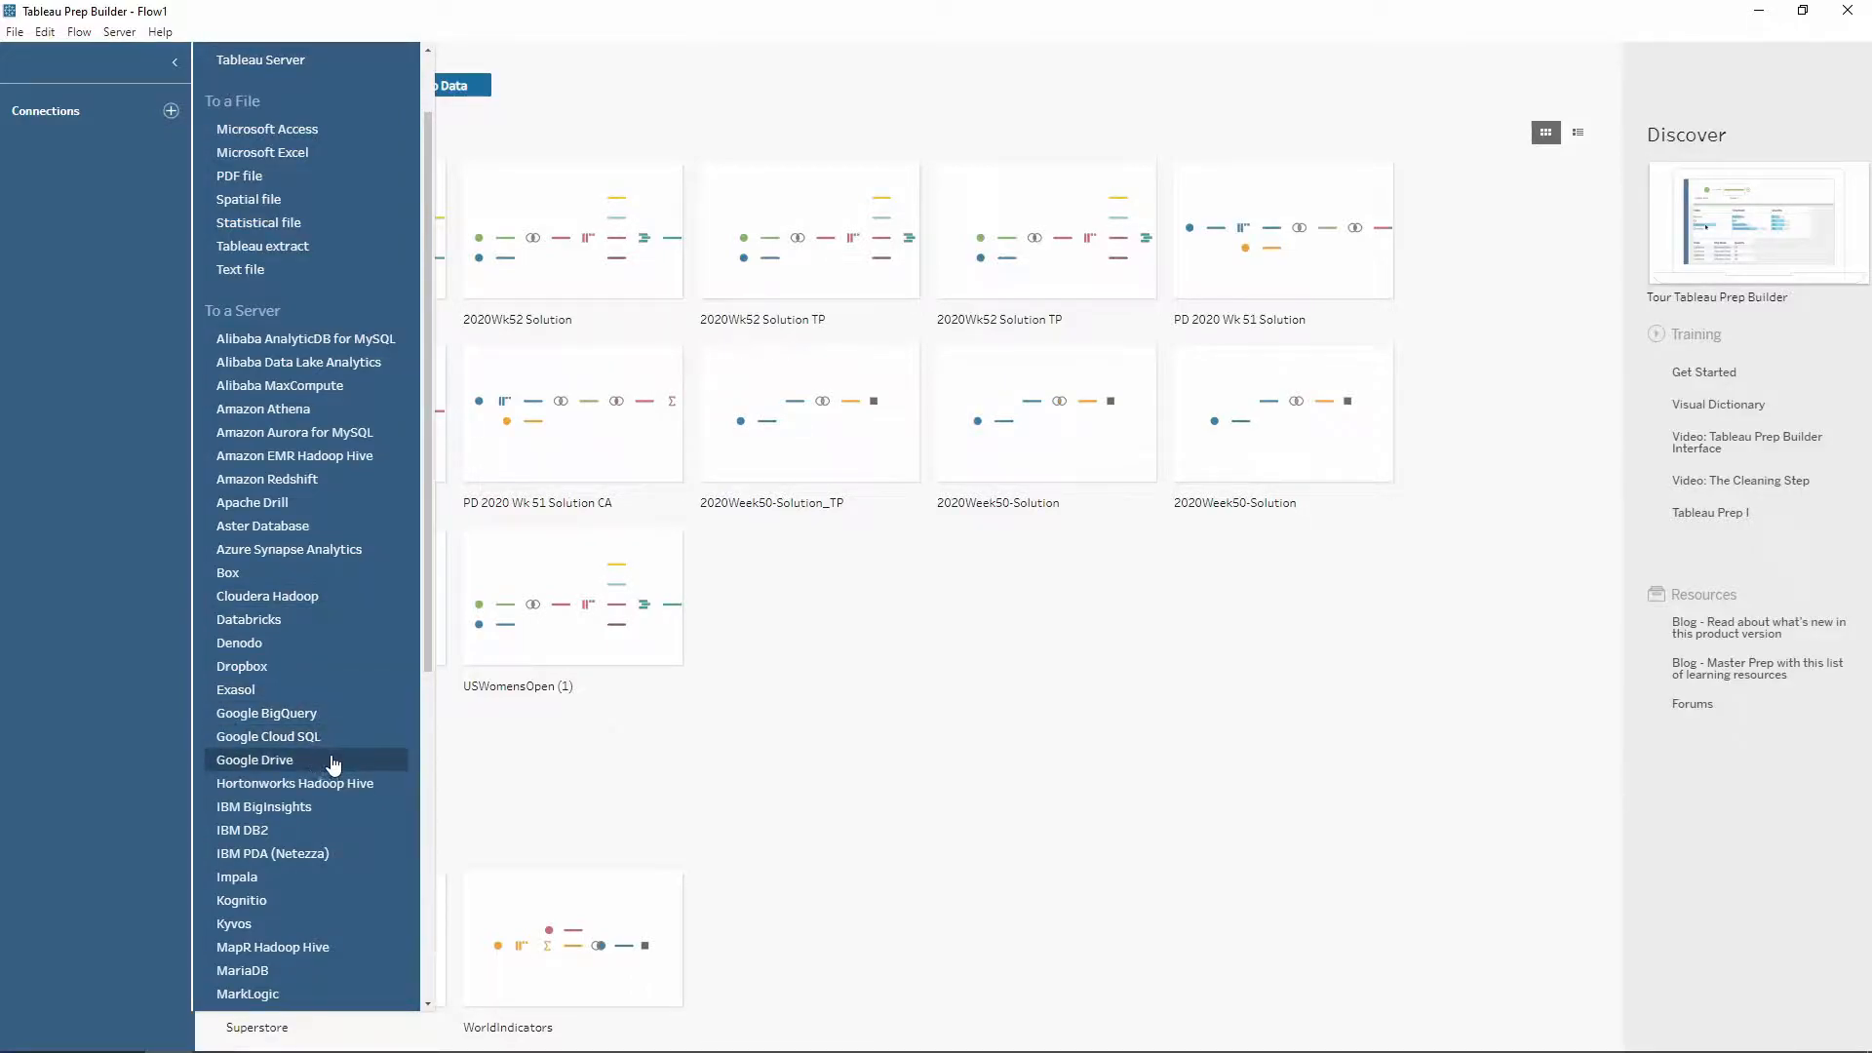
{"action": "scroll", "coordinate": [354, 770], "scroll_direction": "down", "scroll_amount": 1}
{"action": "scroll", "coordinate": [354, 773], "scroll_direction": "down", "scroll_amount": 2}
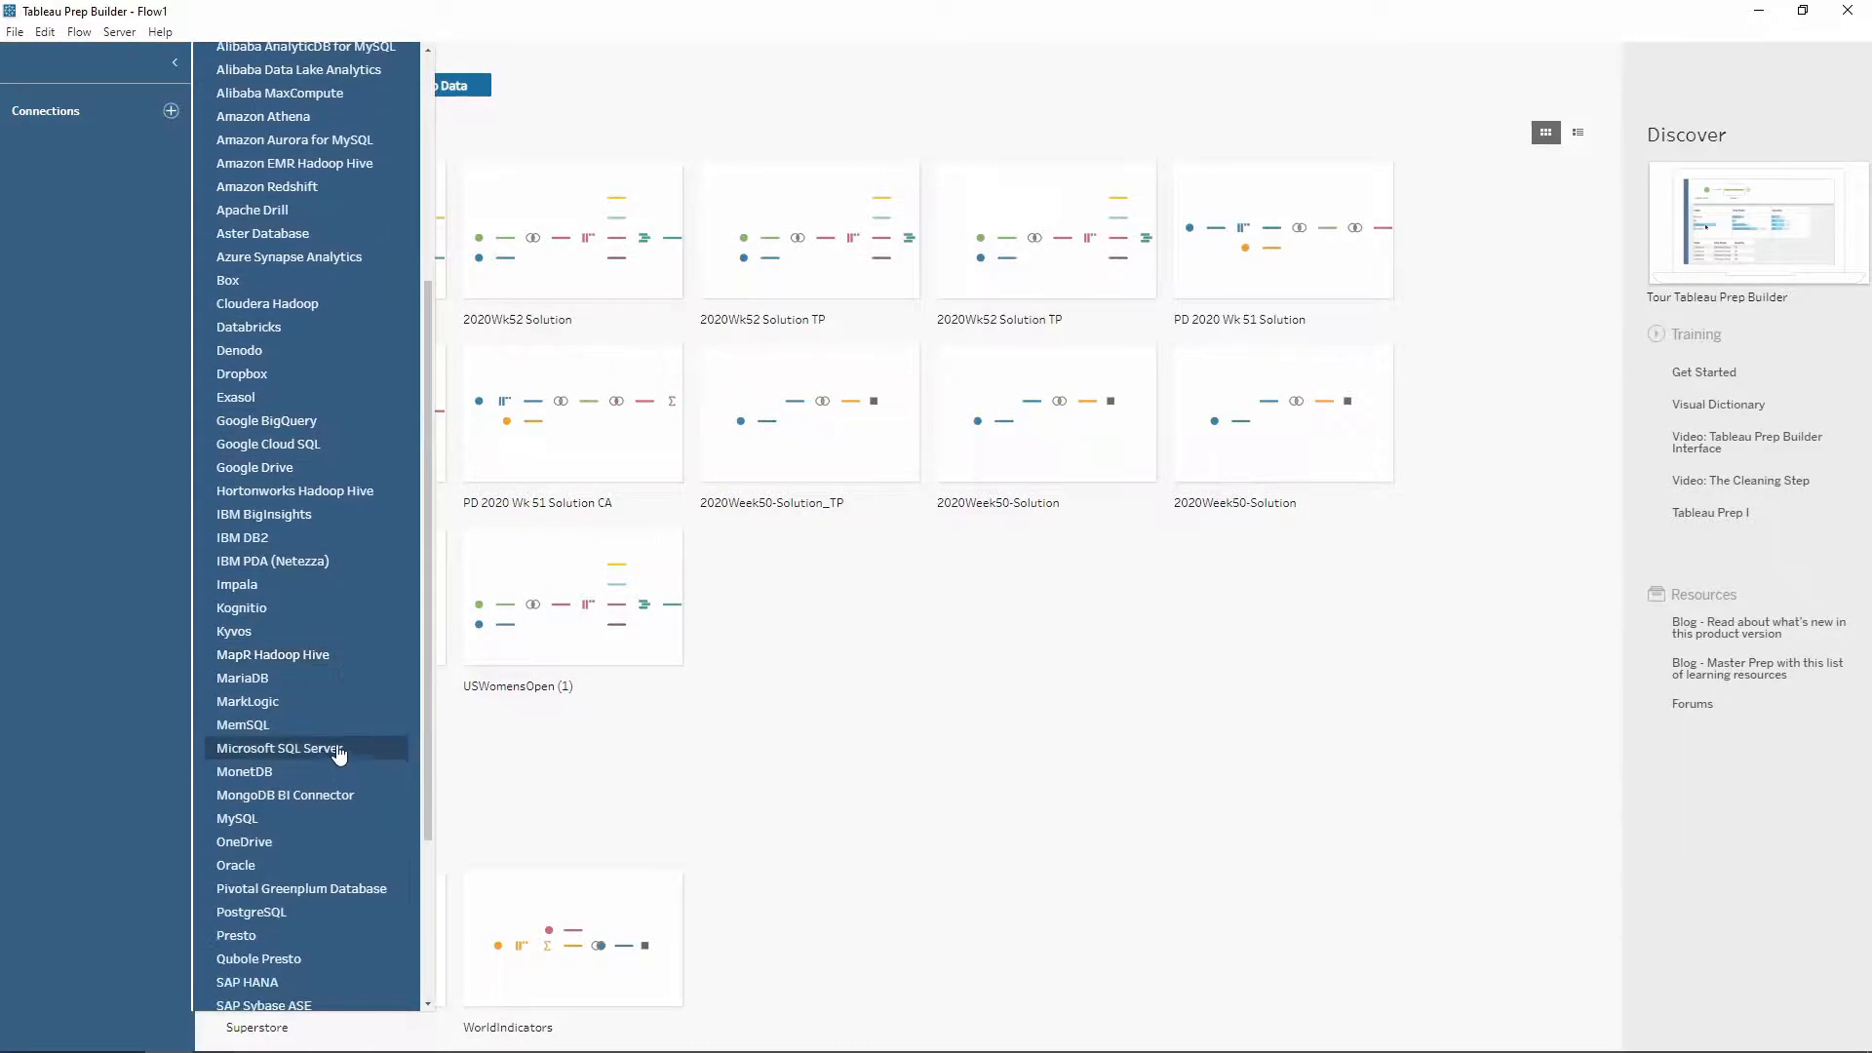
{"action": "scroll", "coordinate": [354, 748], "scroll_direction": "down", "scroll_amount": 2}
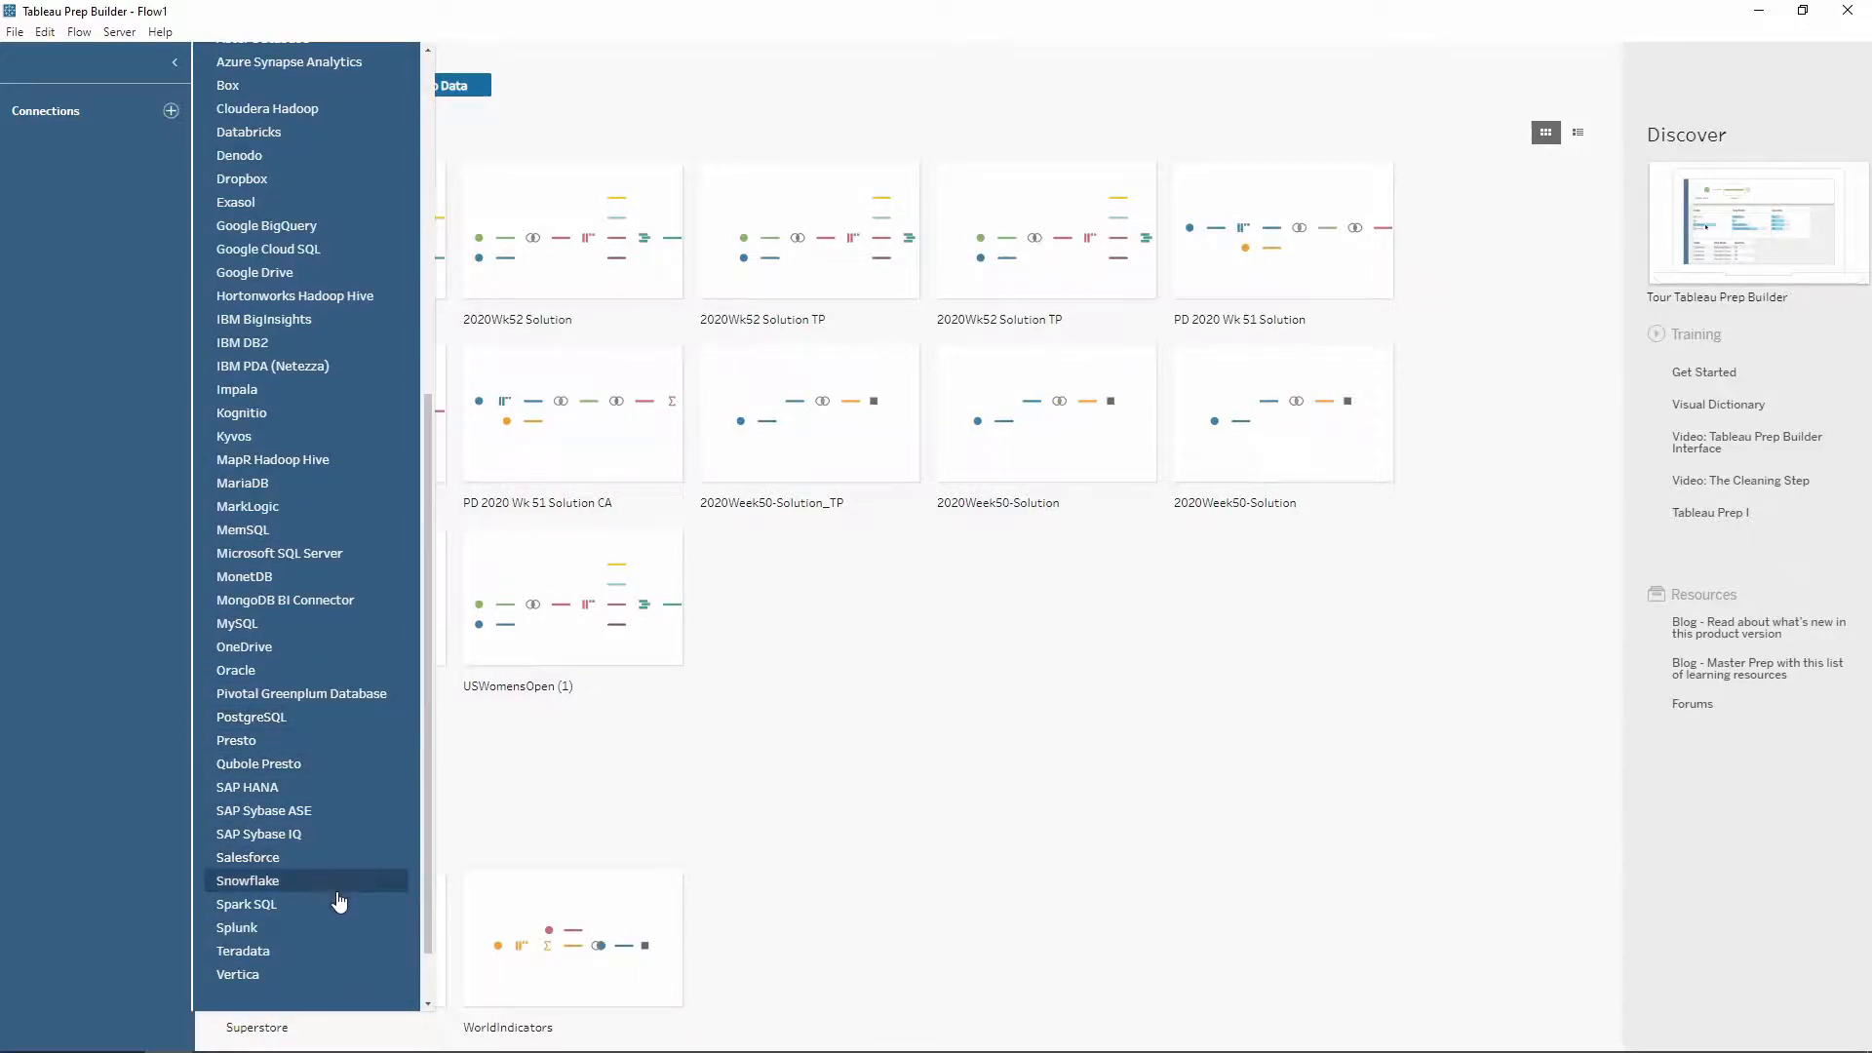
{"action": "scroll", "coordinate": [388, 585], "scroll_direction": "up", "scroll_amount": 6}
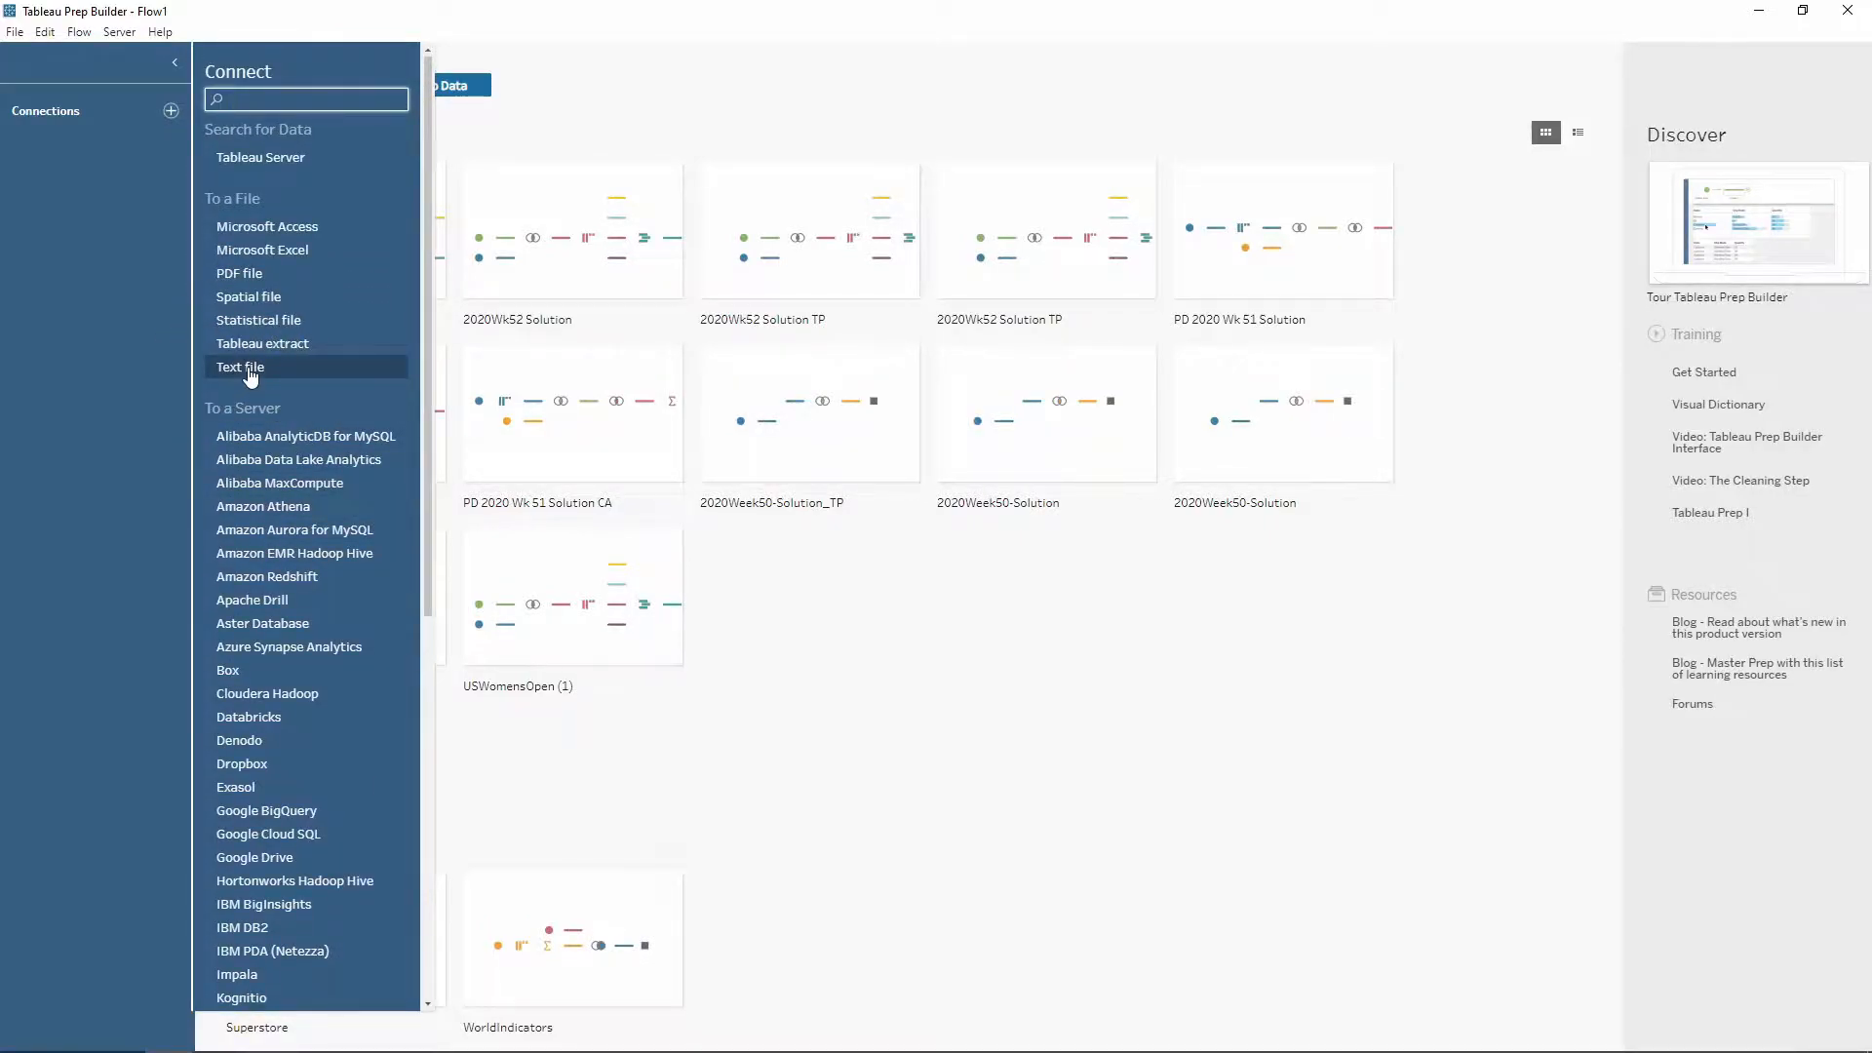
{"action": "left_click", "coordinate": [249, 370]}
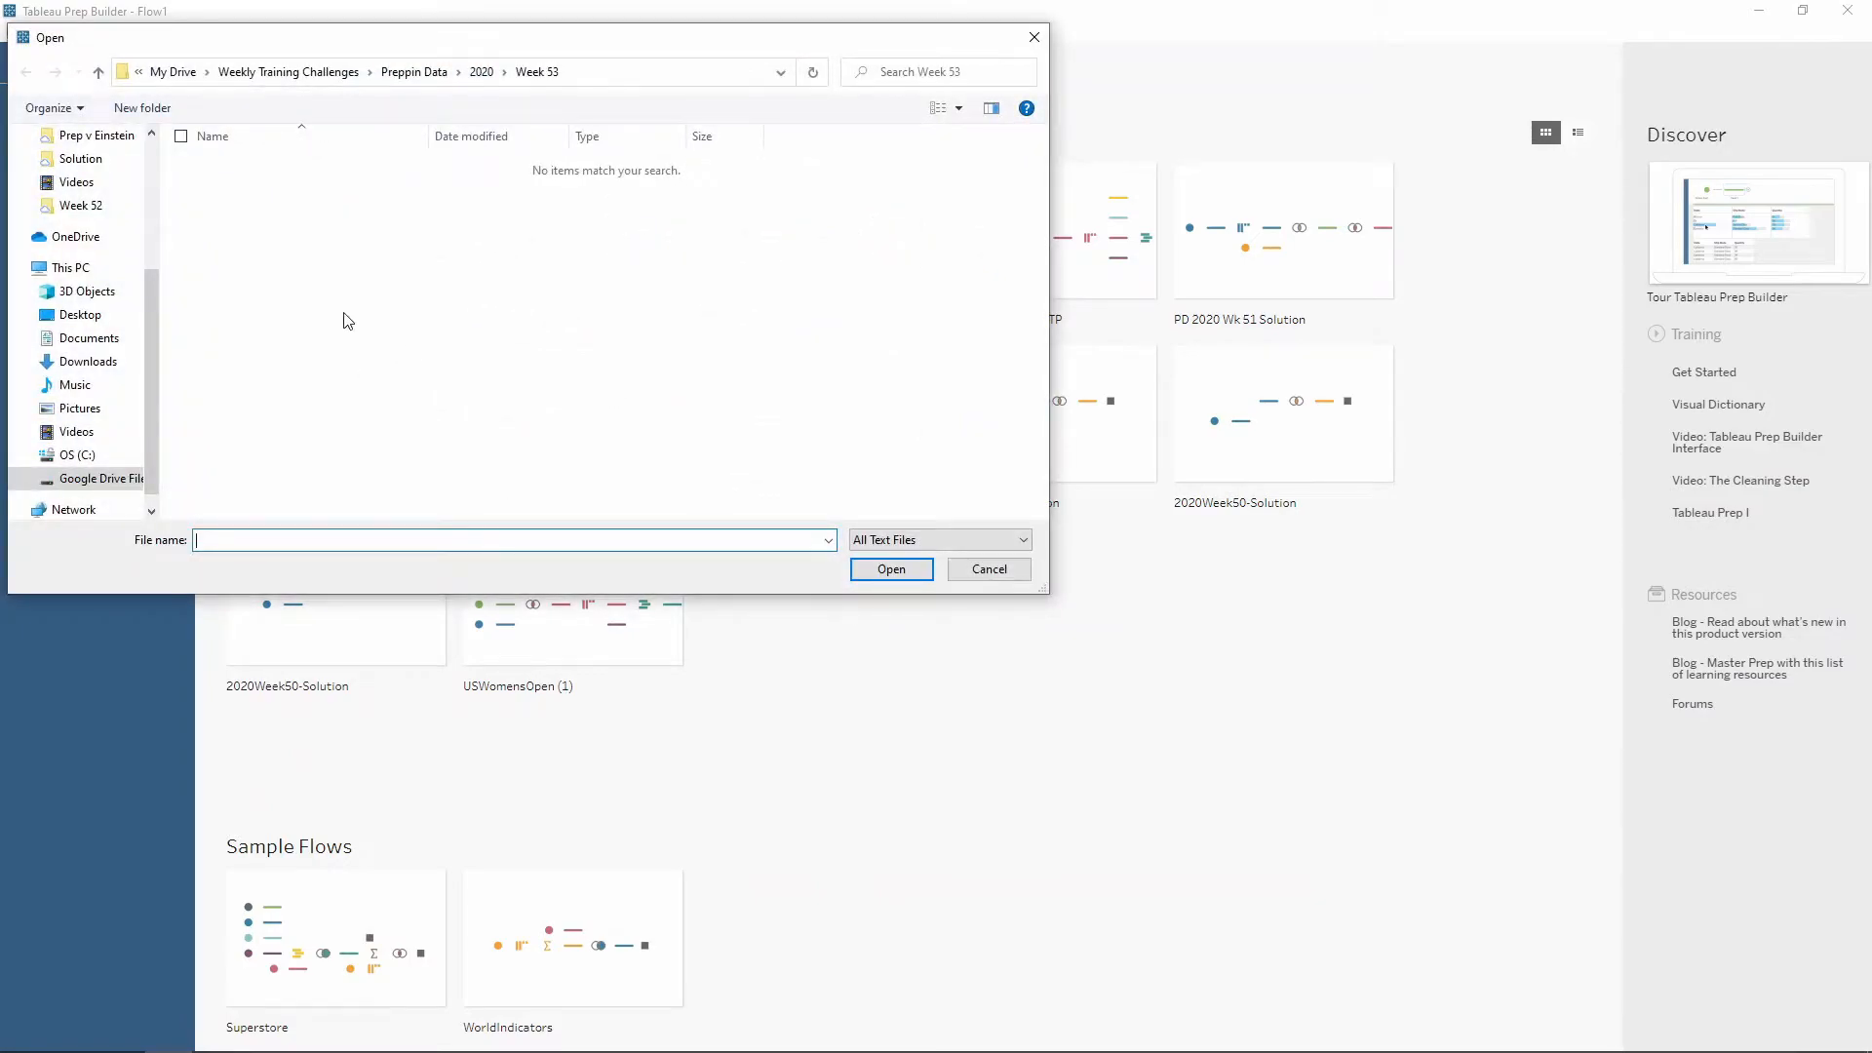
{"action": "left_click", "coordinate": [96, 134]}
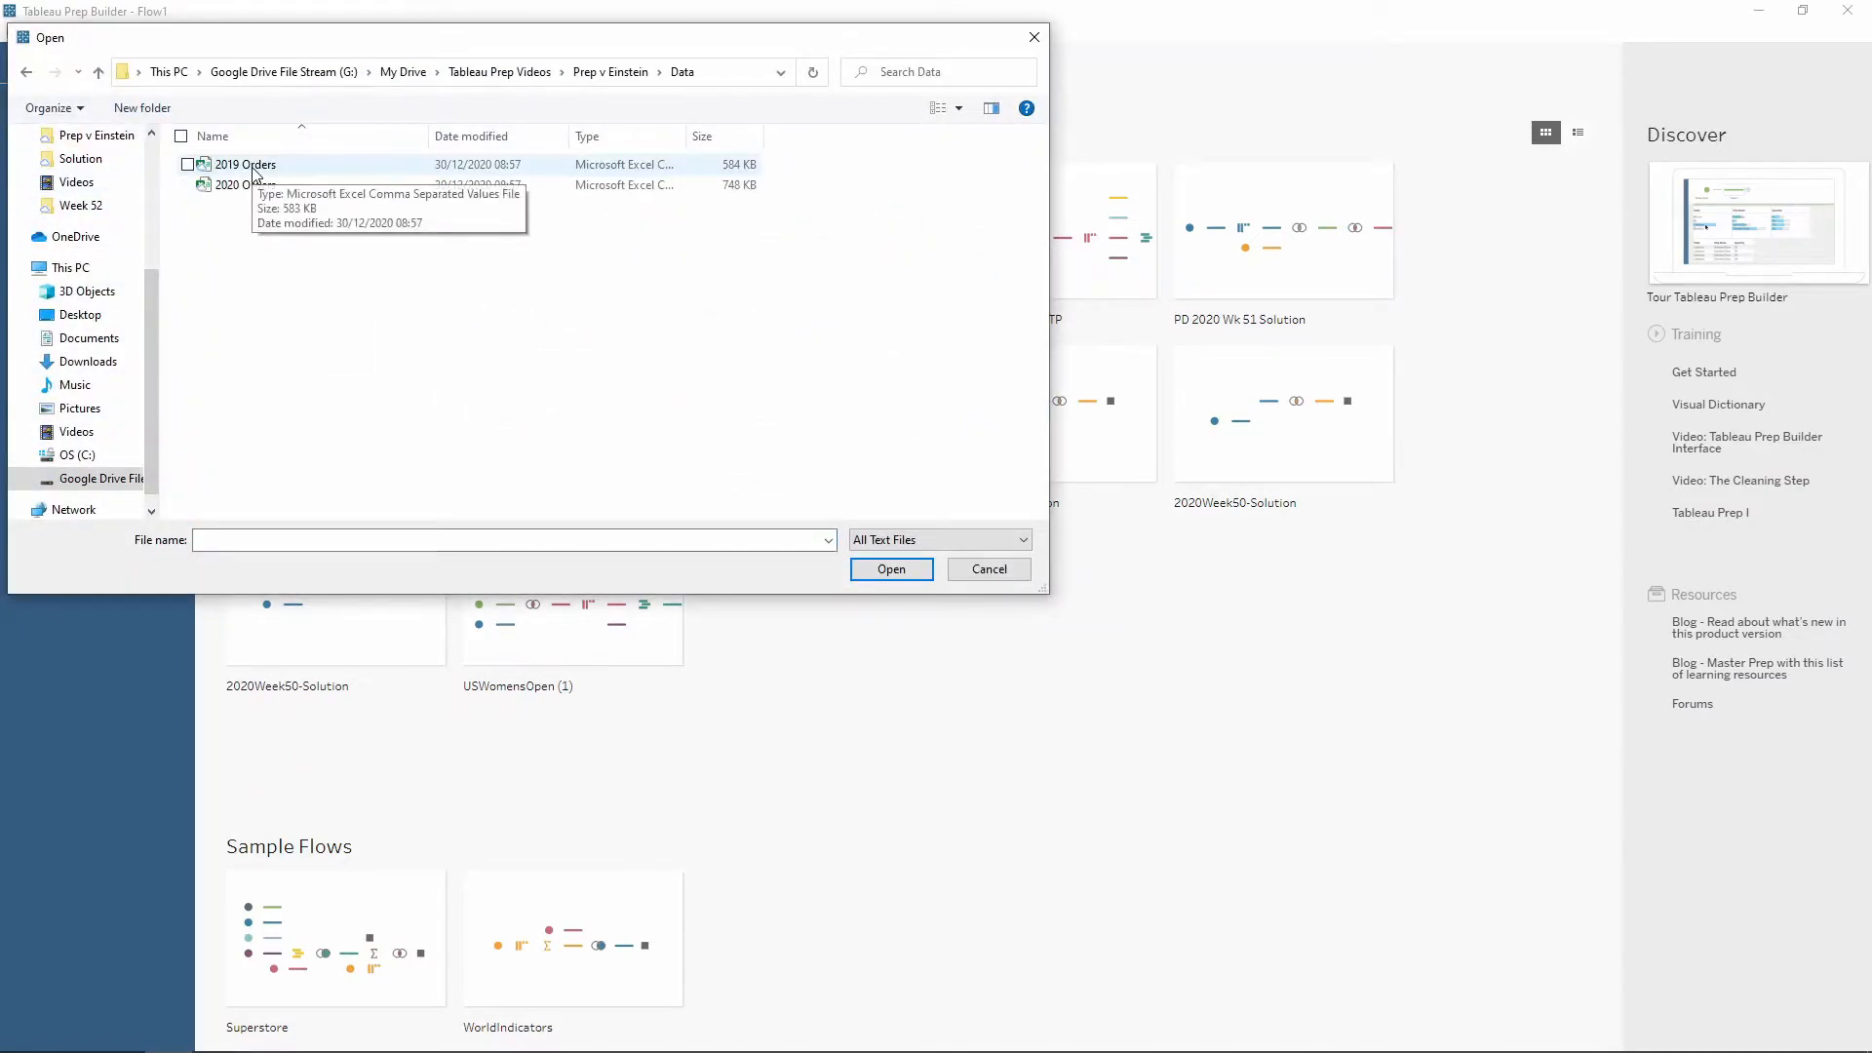
{"action": "left_click", "coordinate": [247, 166]}
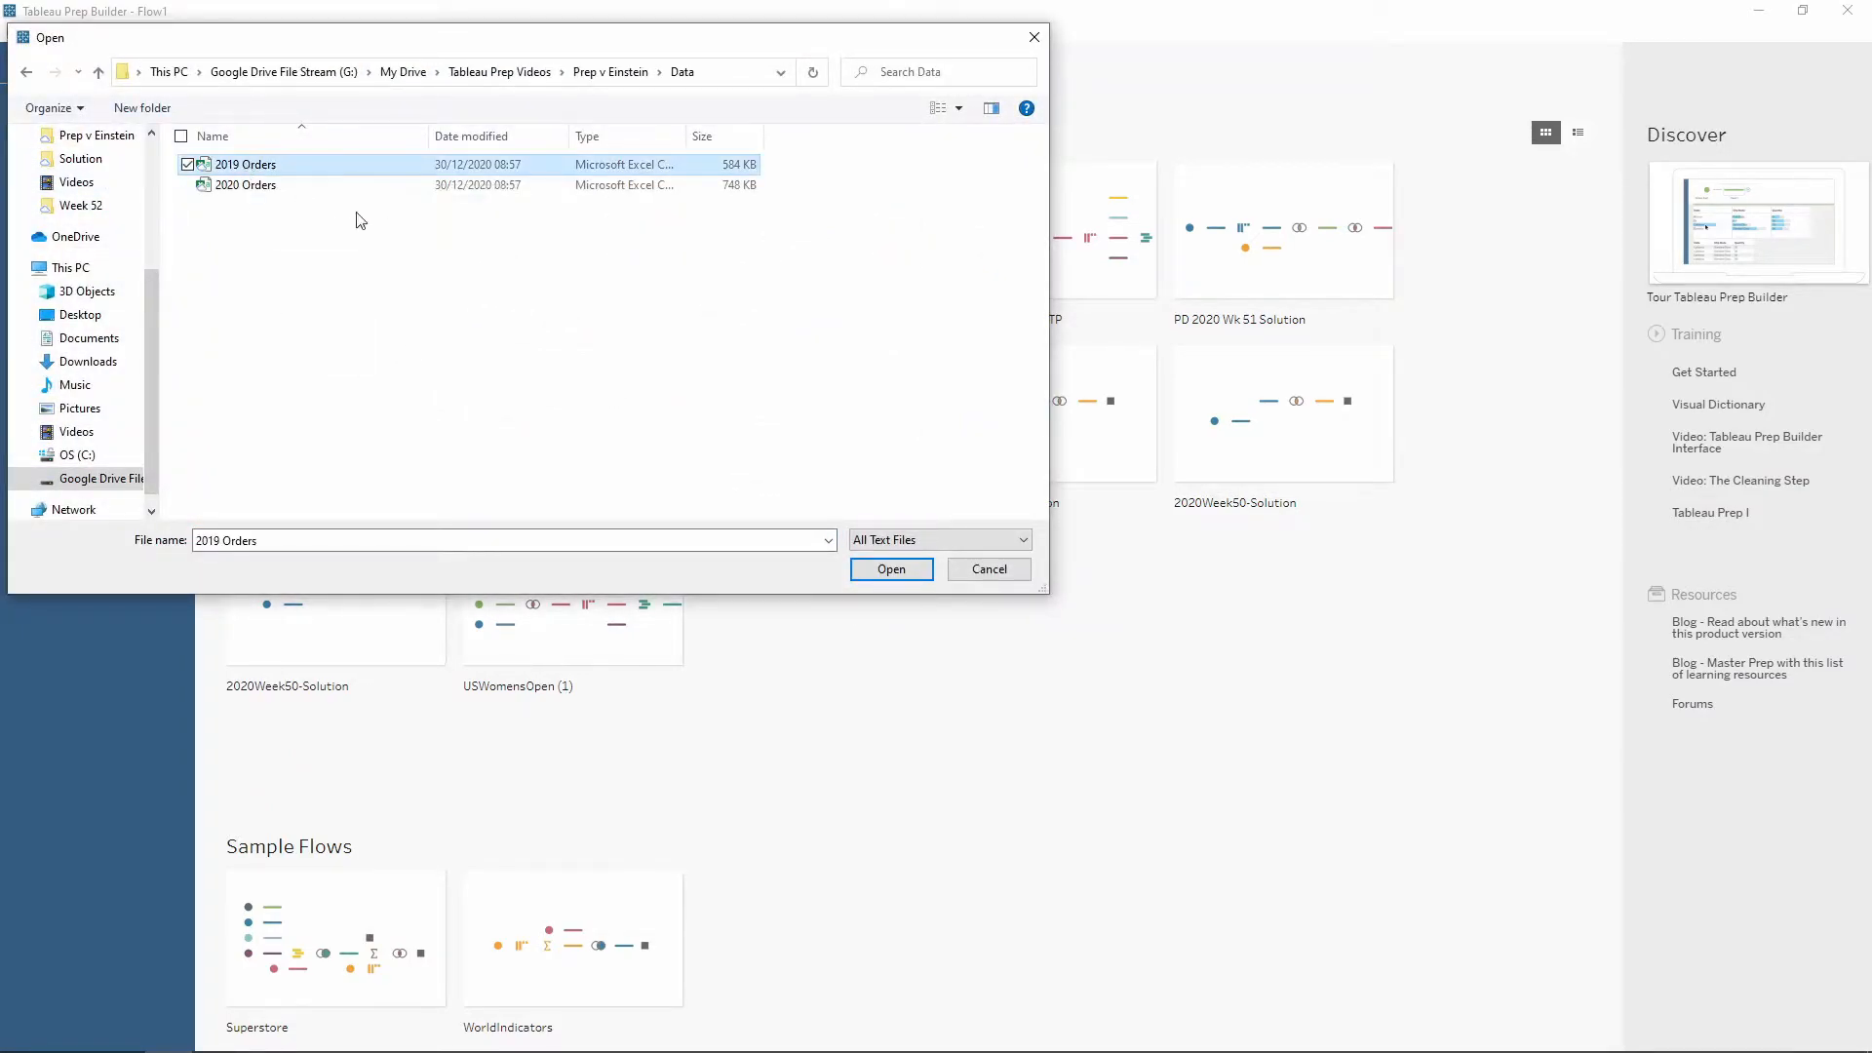
{"action": "left_click", "coordinate": [891, 569]}
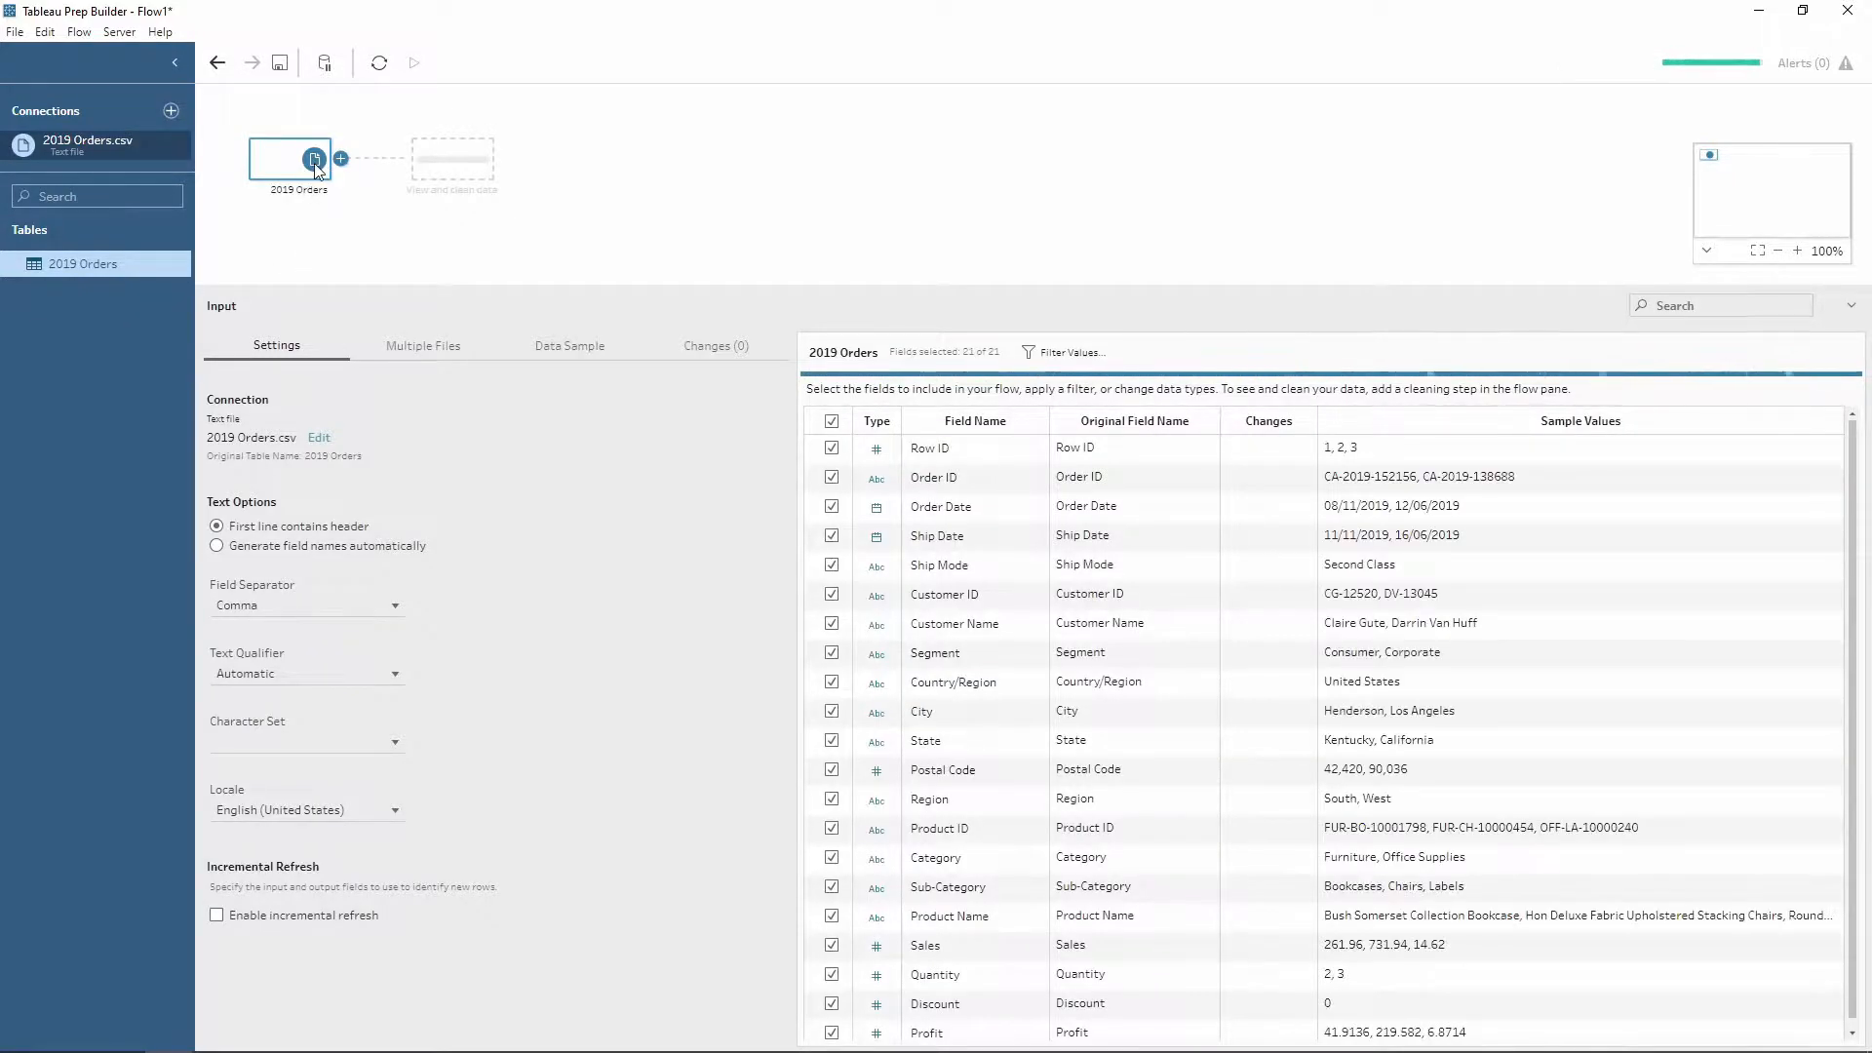
Add a second text file connection to 2020 Orders and open its data sample settings
{"action": "left_click", "coordinate": [172, 113]}
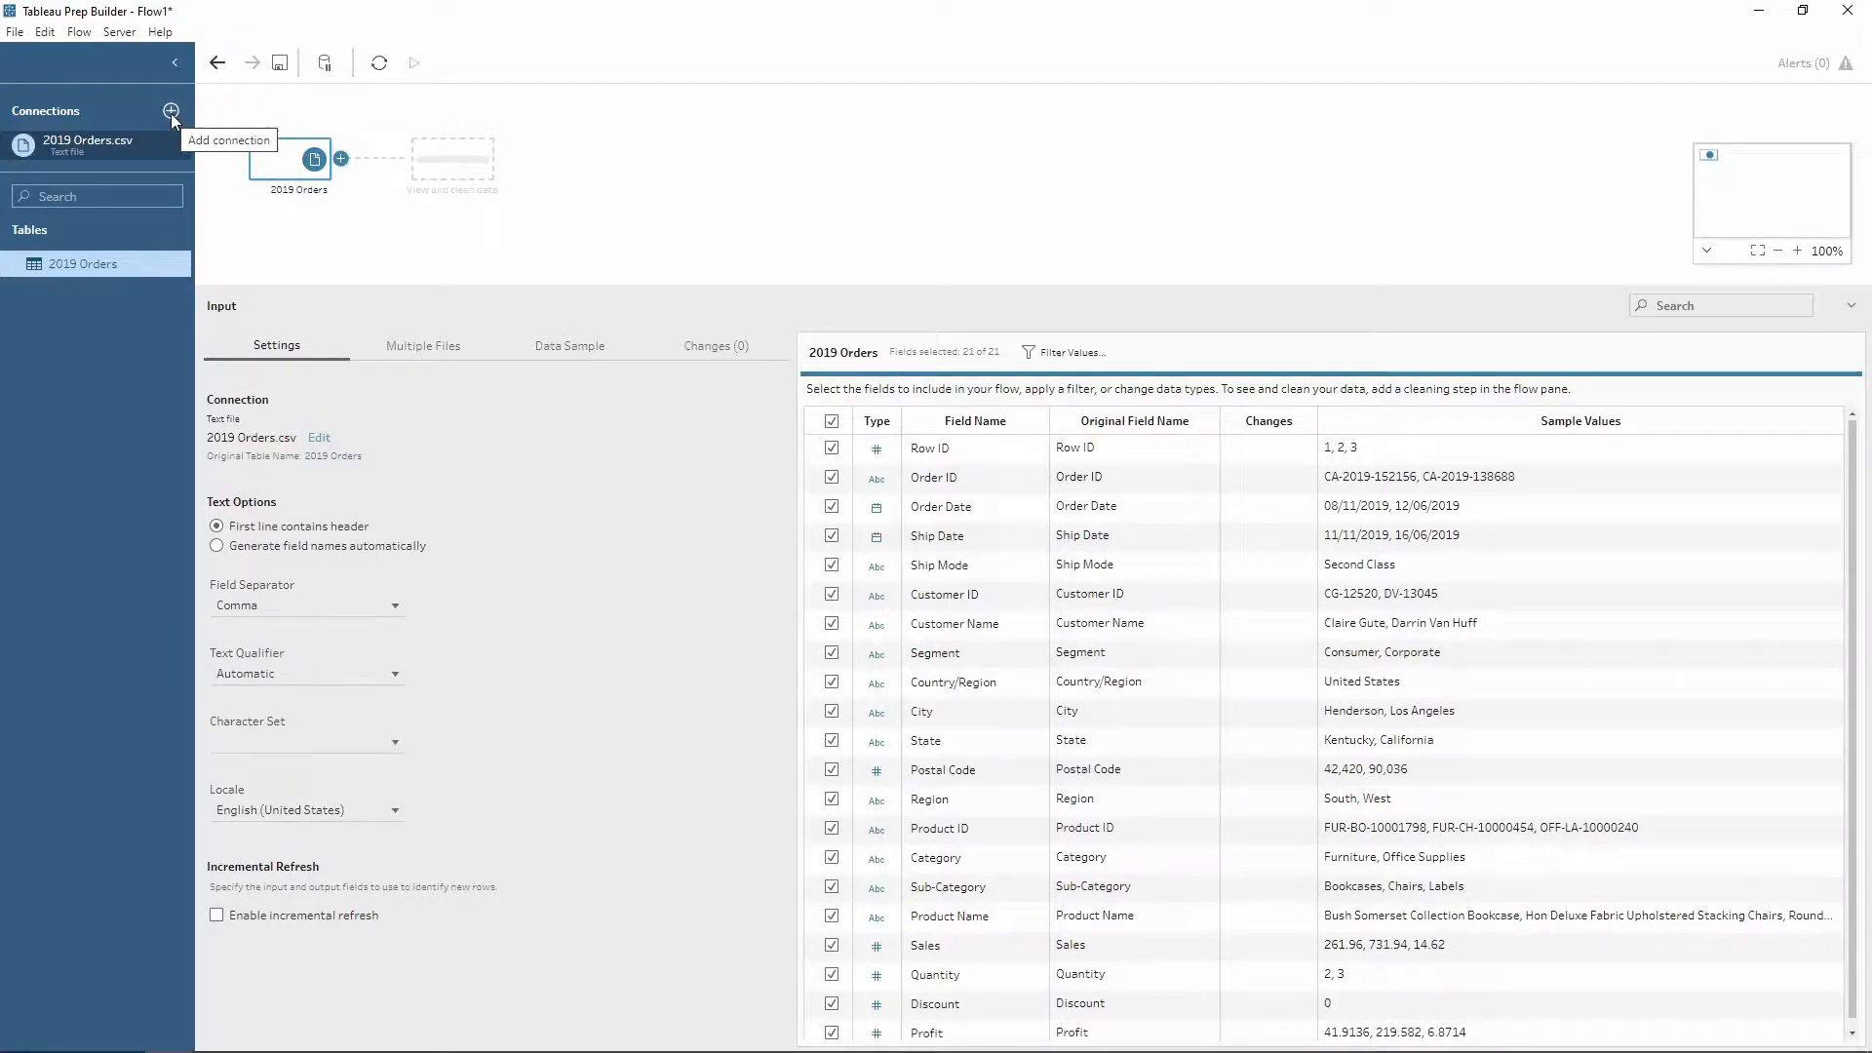
{"action": "left_click", "coordinate": [171, 113]}
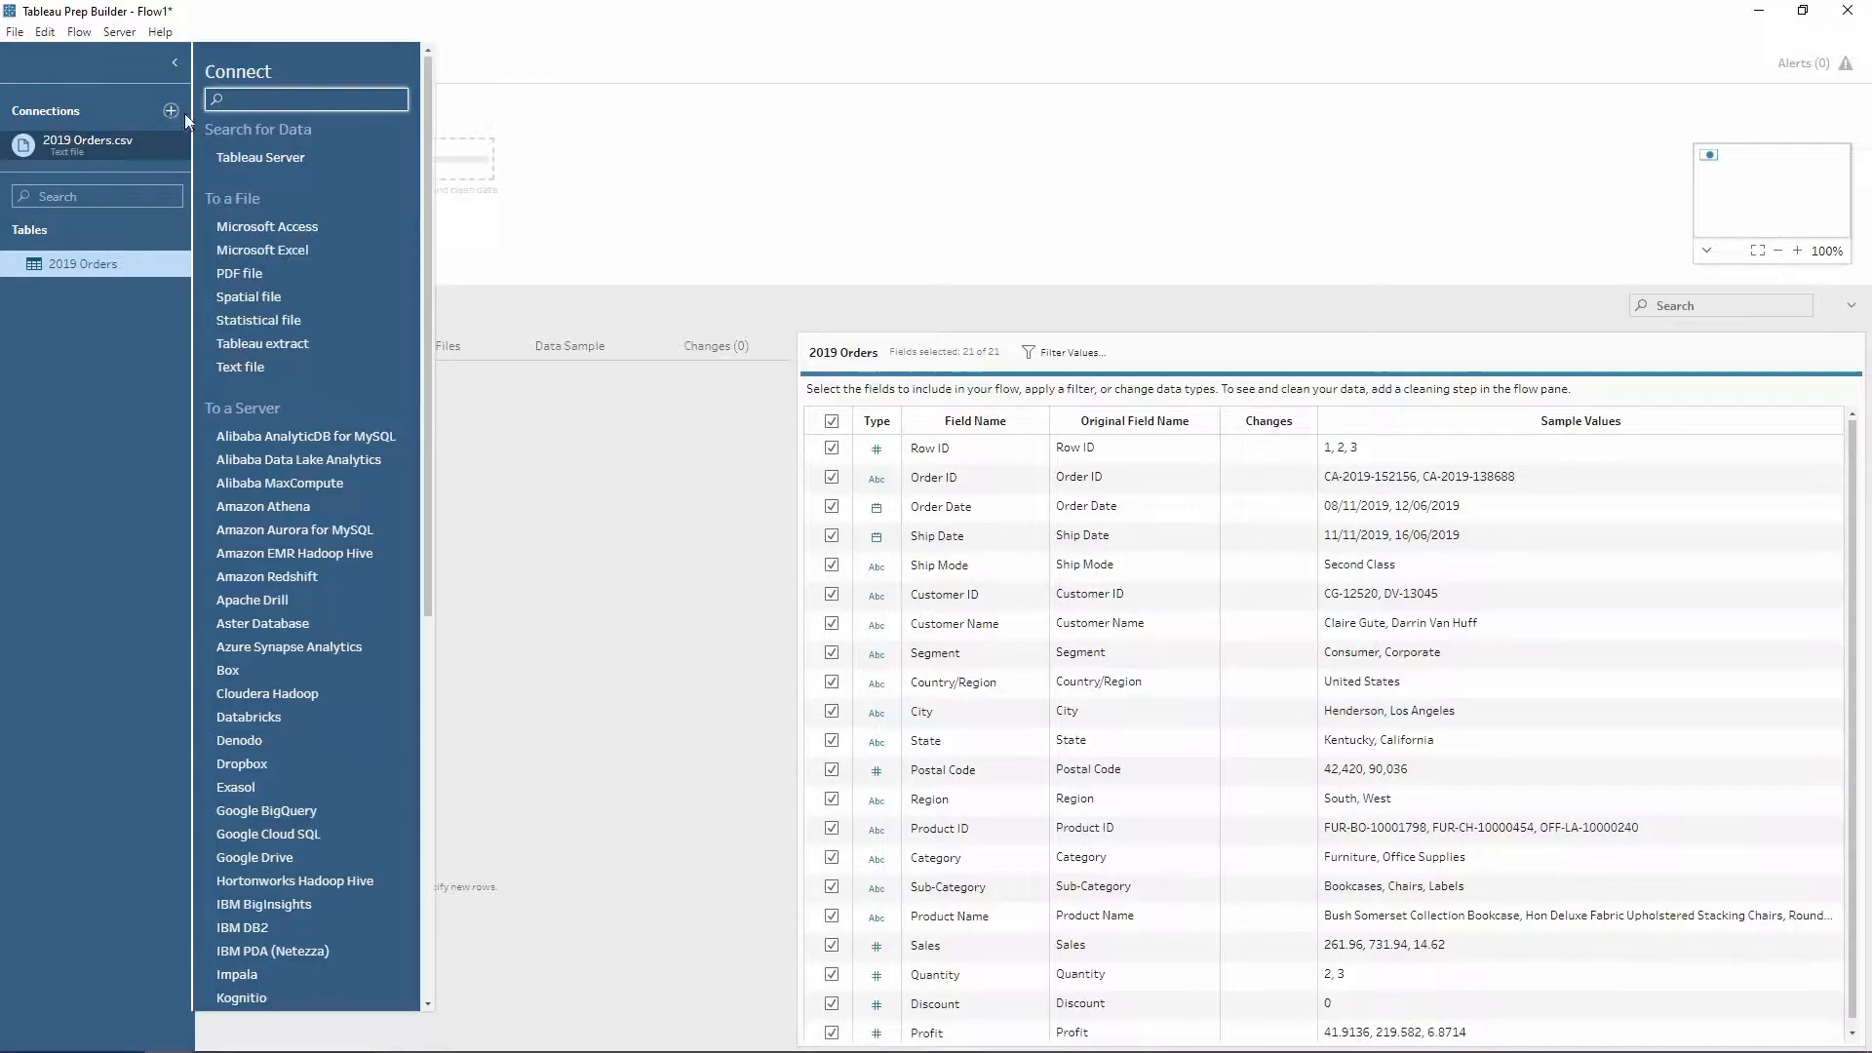
{"action": "left_click", "coordinate": [255, 369]}
{"action": "left_click", "coordinate": [240, 186]}
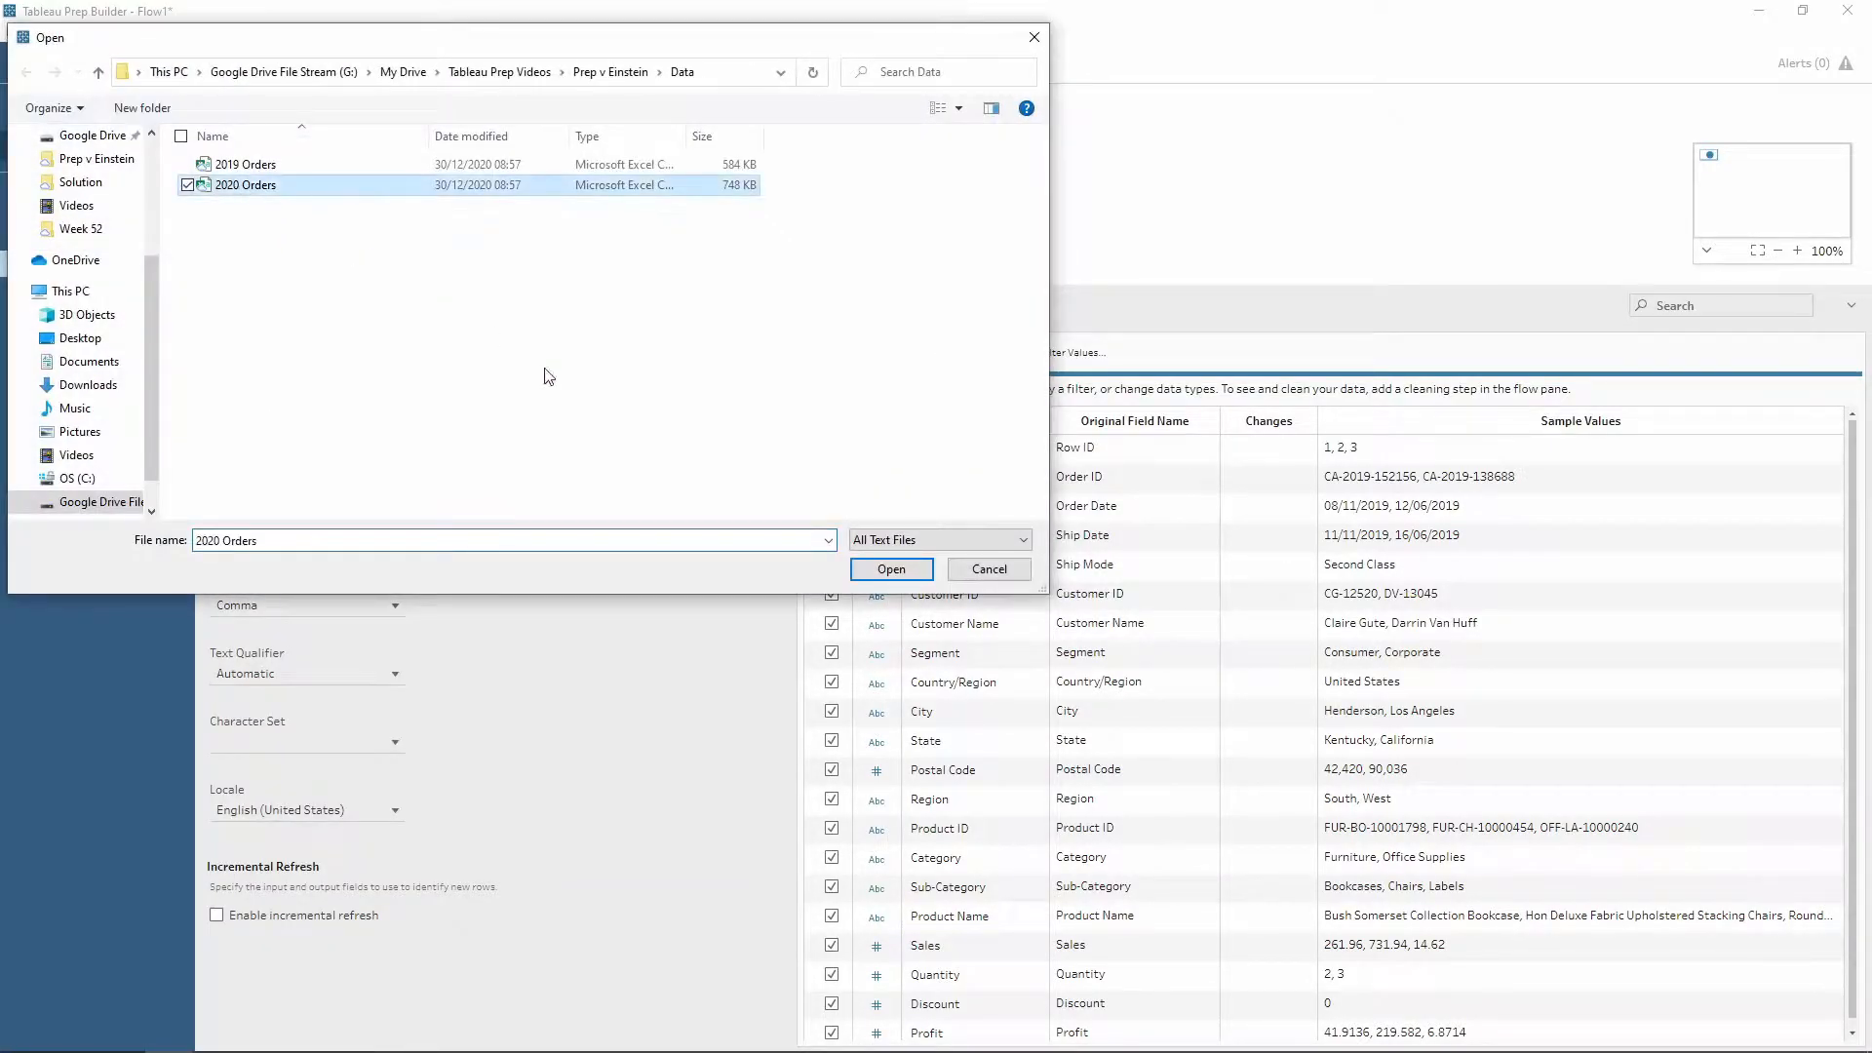
{"action": "left_click", "coordinate": [891, 569]}
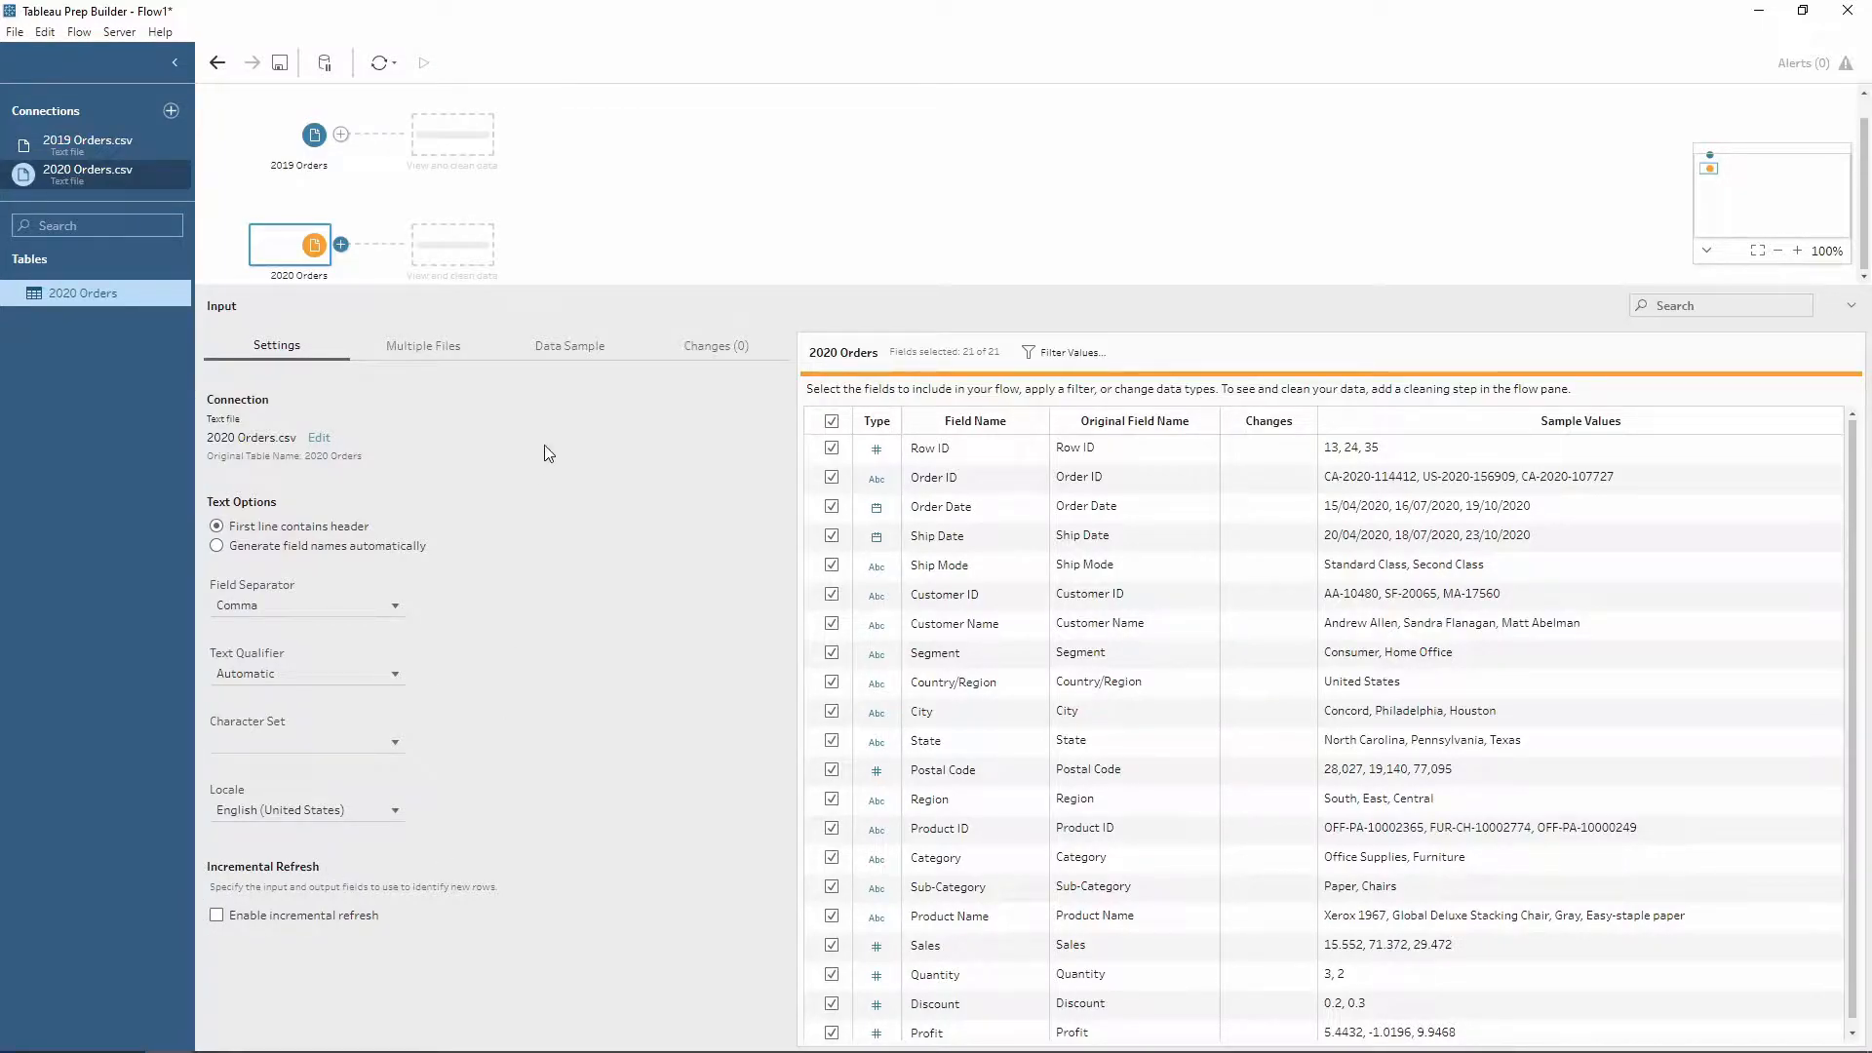
{"action": "left_click", "coordinate": [573, 347]}
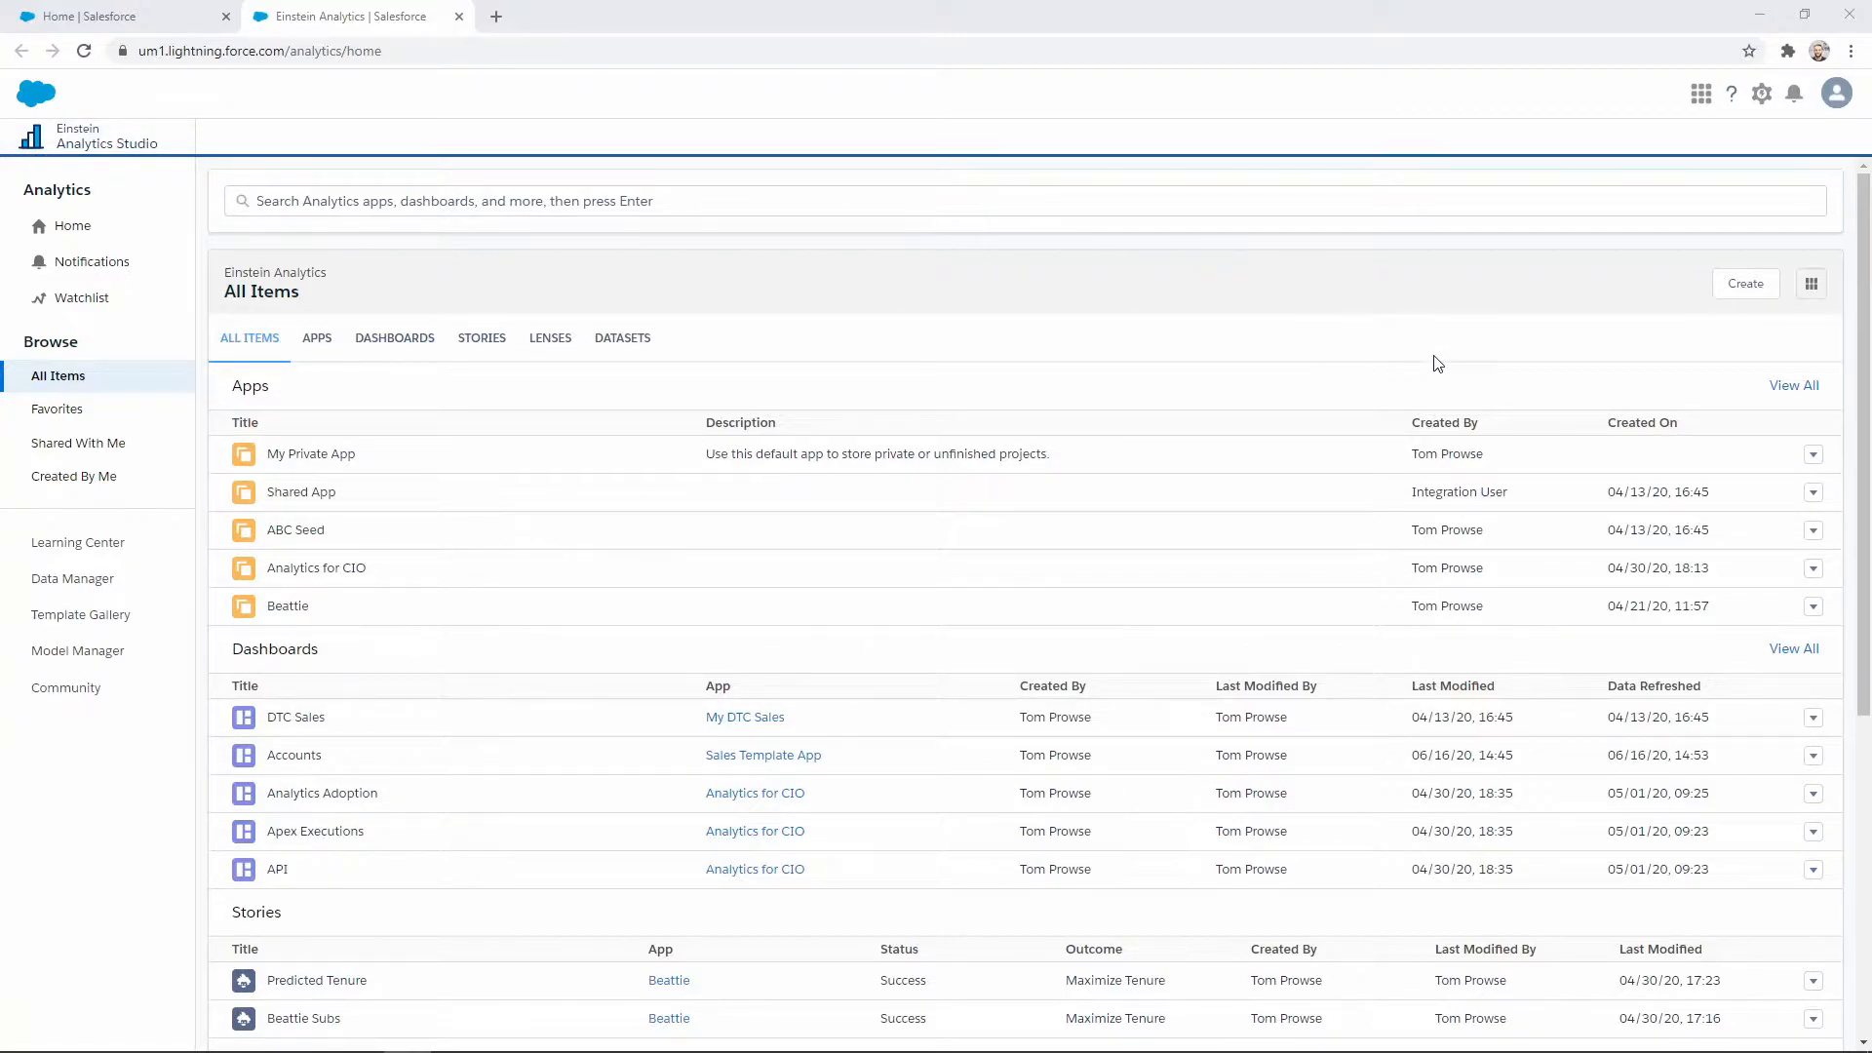
In Einstein Analytics Studio, start a new CSV dataset from 2019 Orders, keeping the name 2019 Orders and the app My Private App
{"action": "left_click", "coordinate": [1745, 285]}
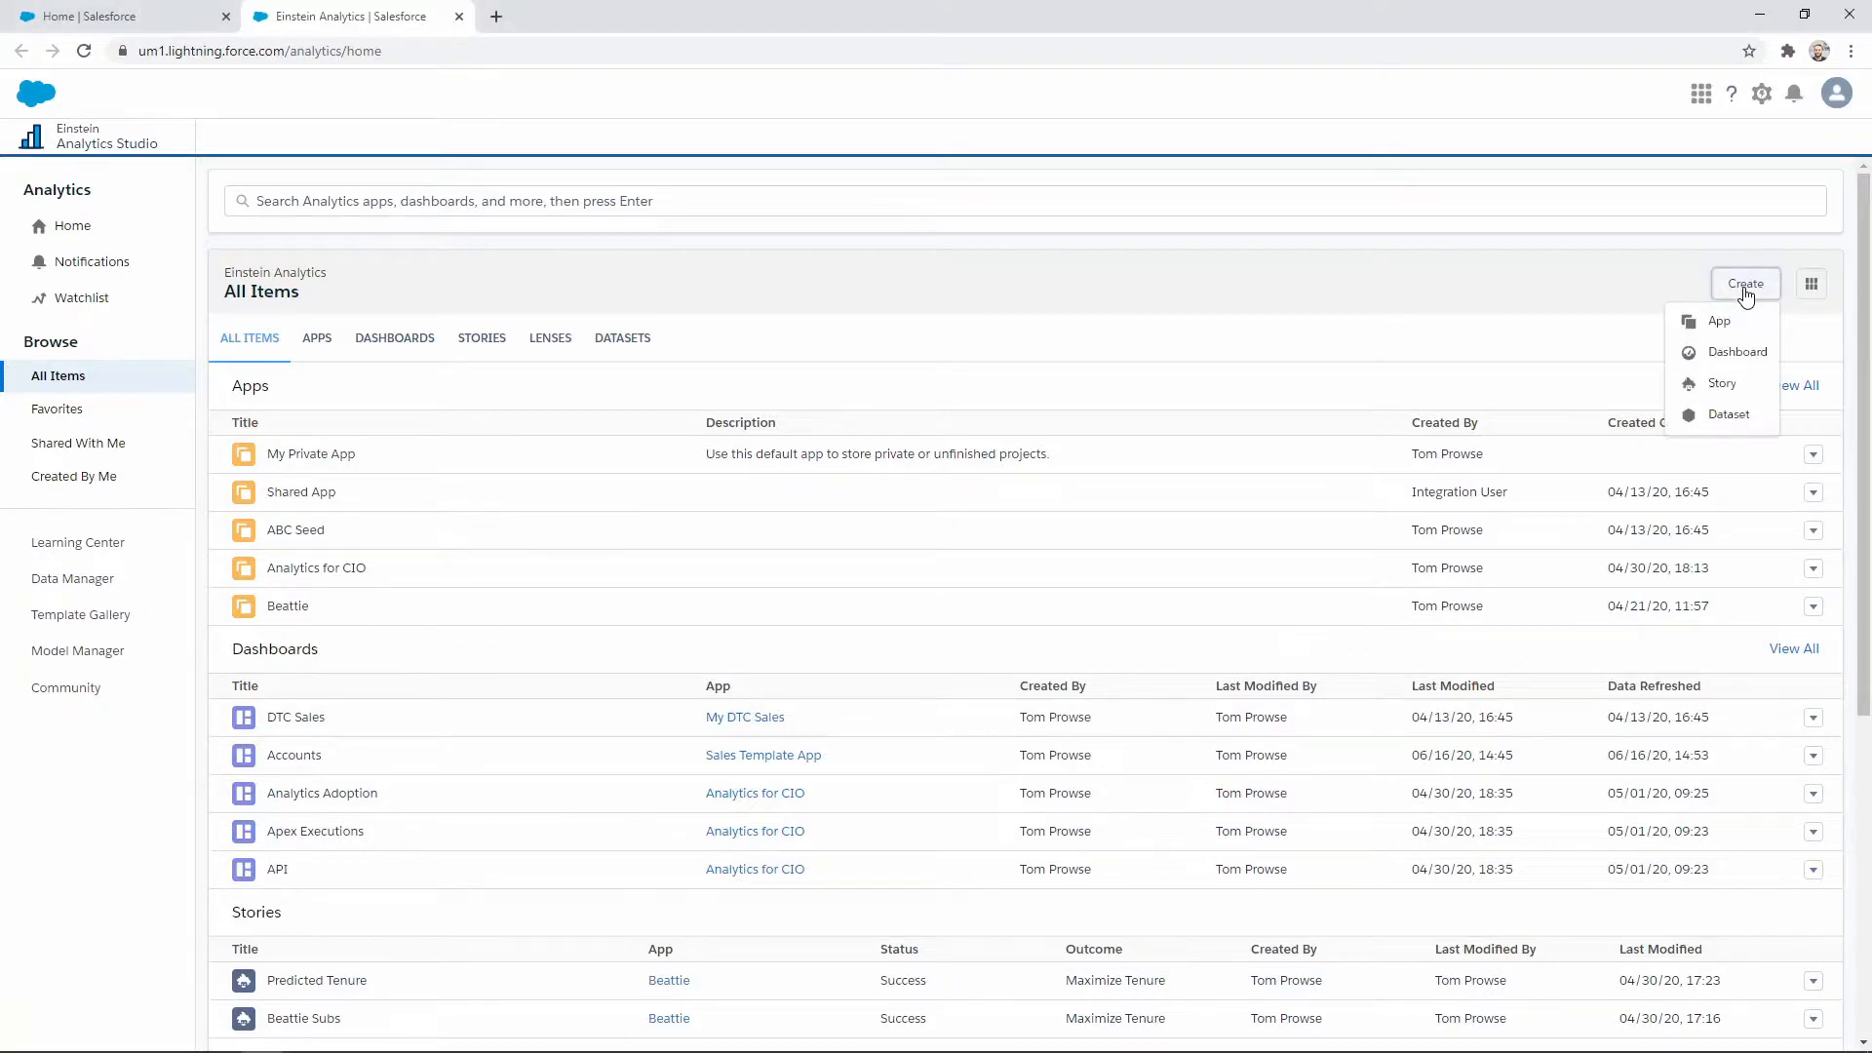
{"action": "left_click", "coordinate": [1726, 418]}
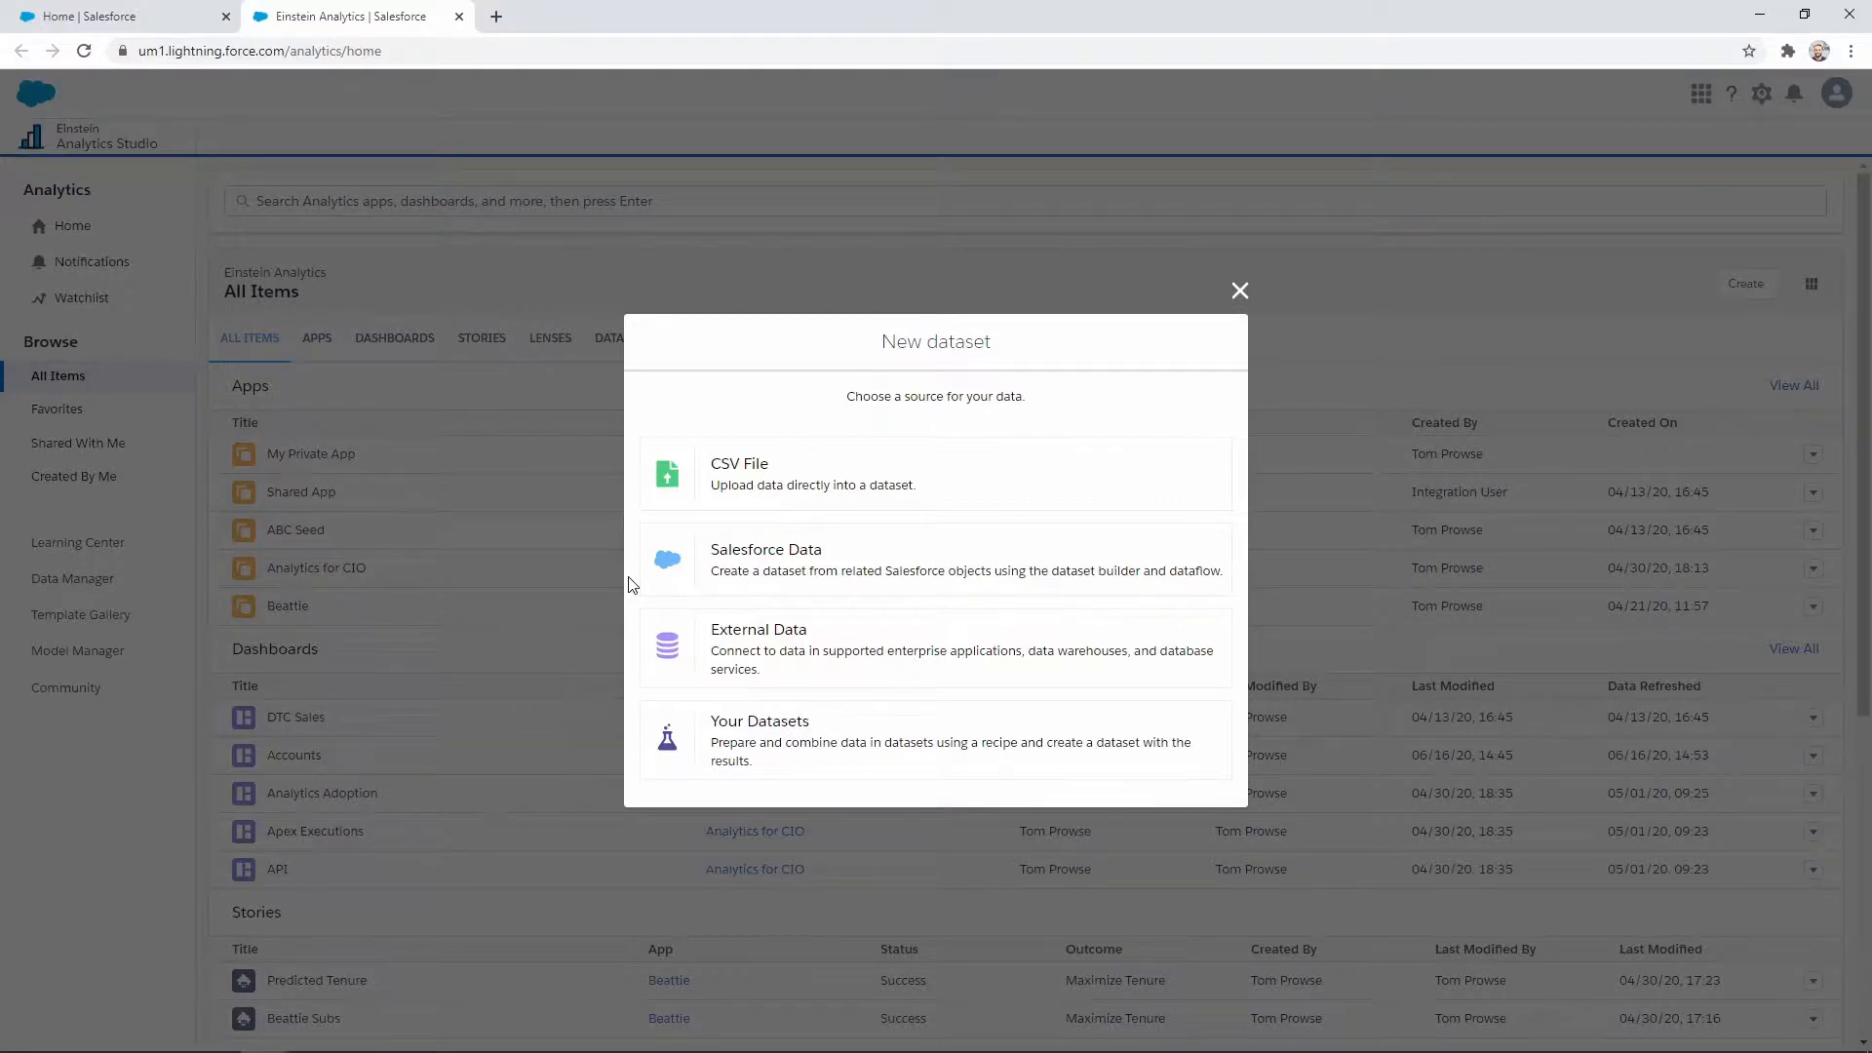
{"action": "left_click", "coordinate": [729, 490]}
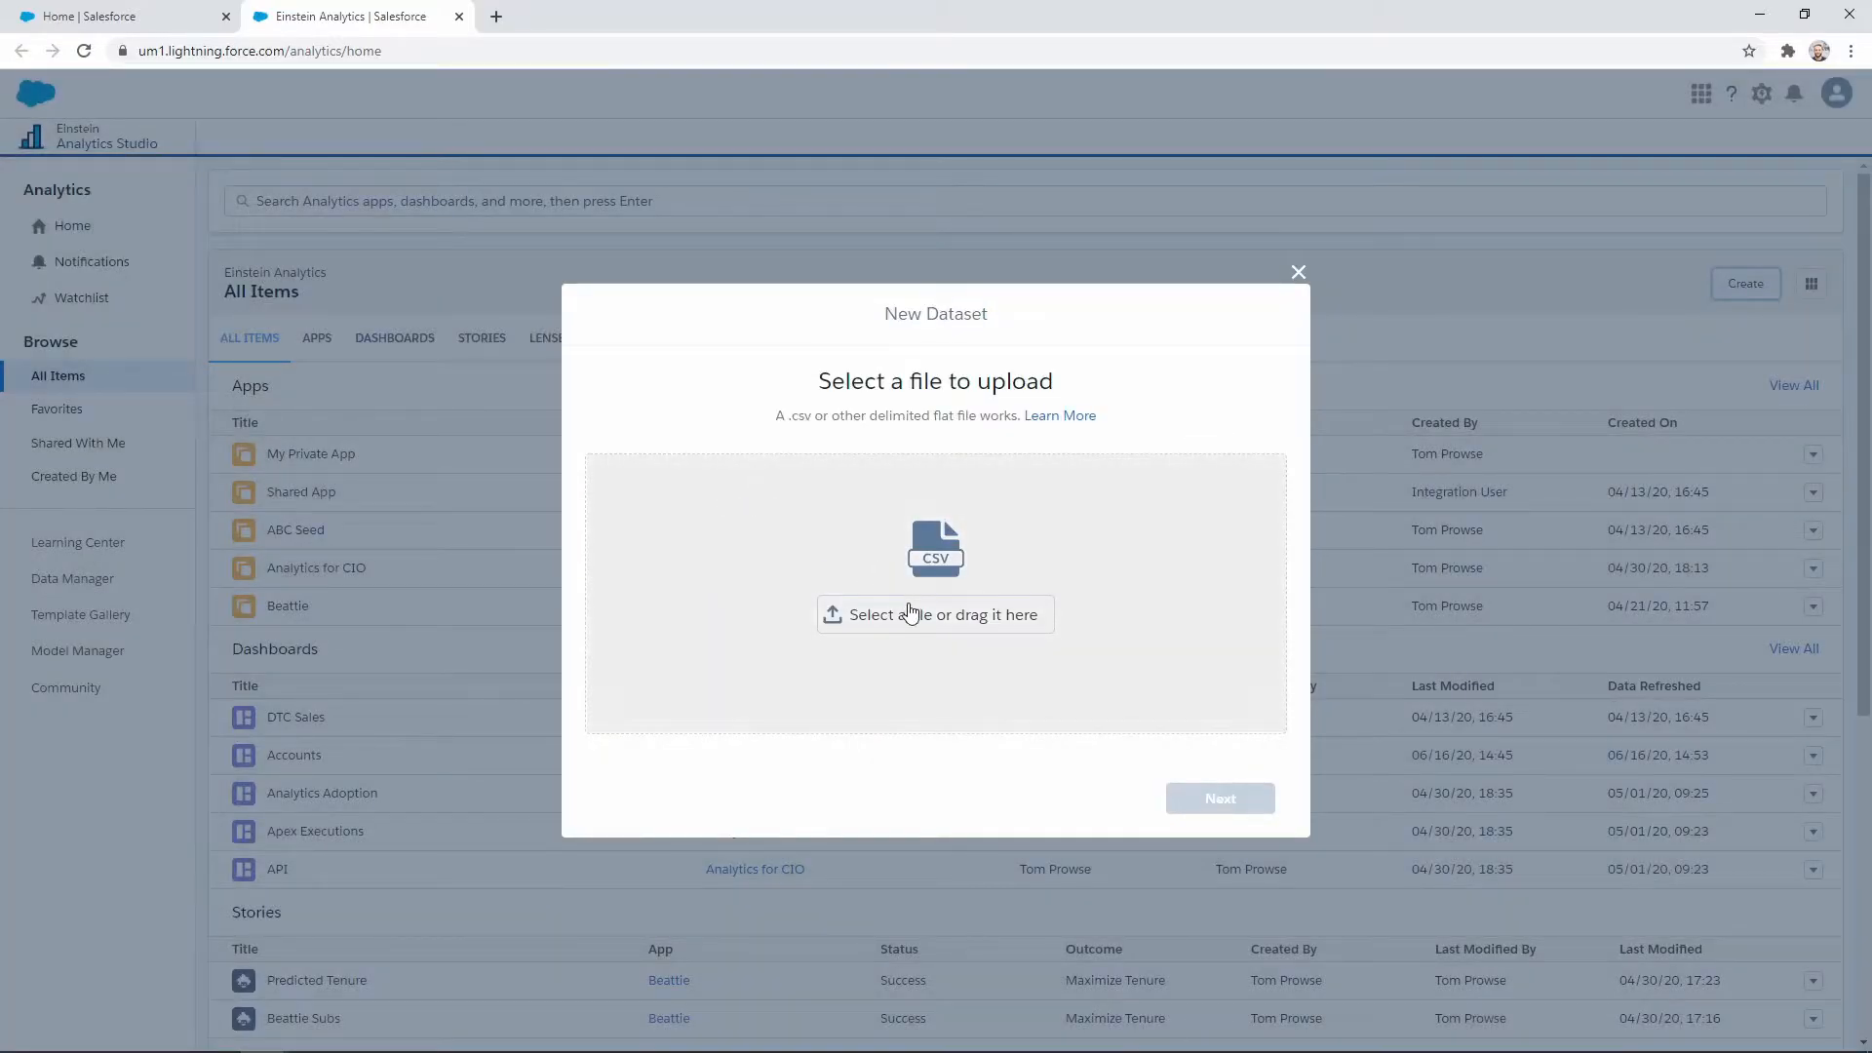
{"action": "left_click", "coordinate": [907, 620]}
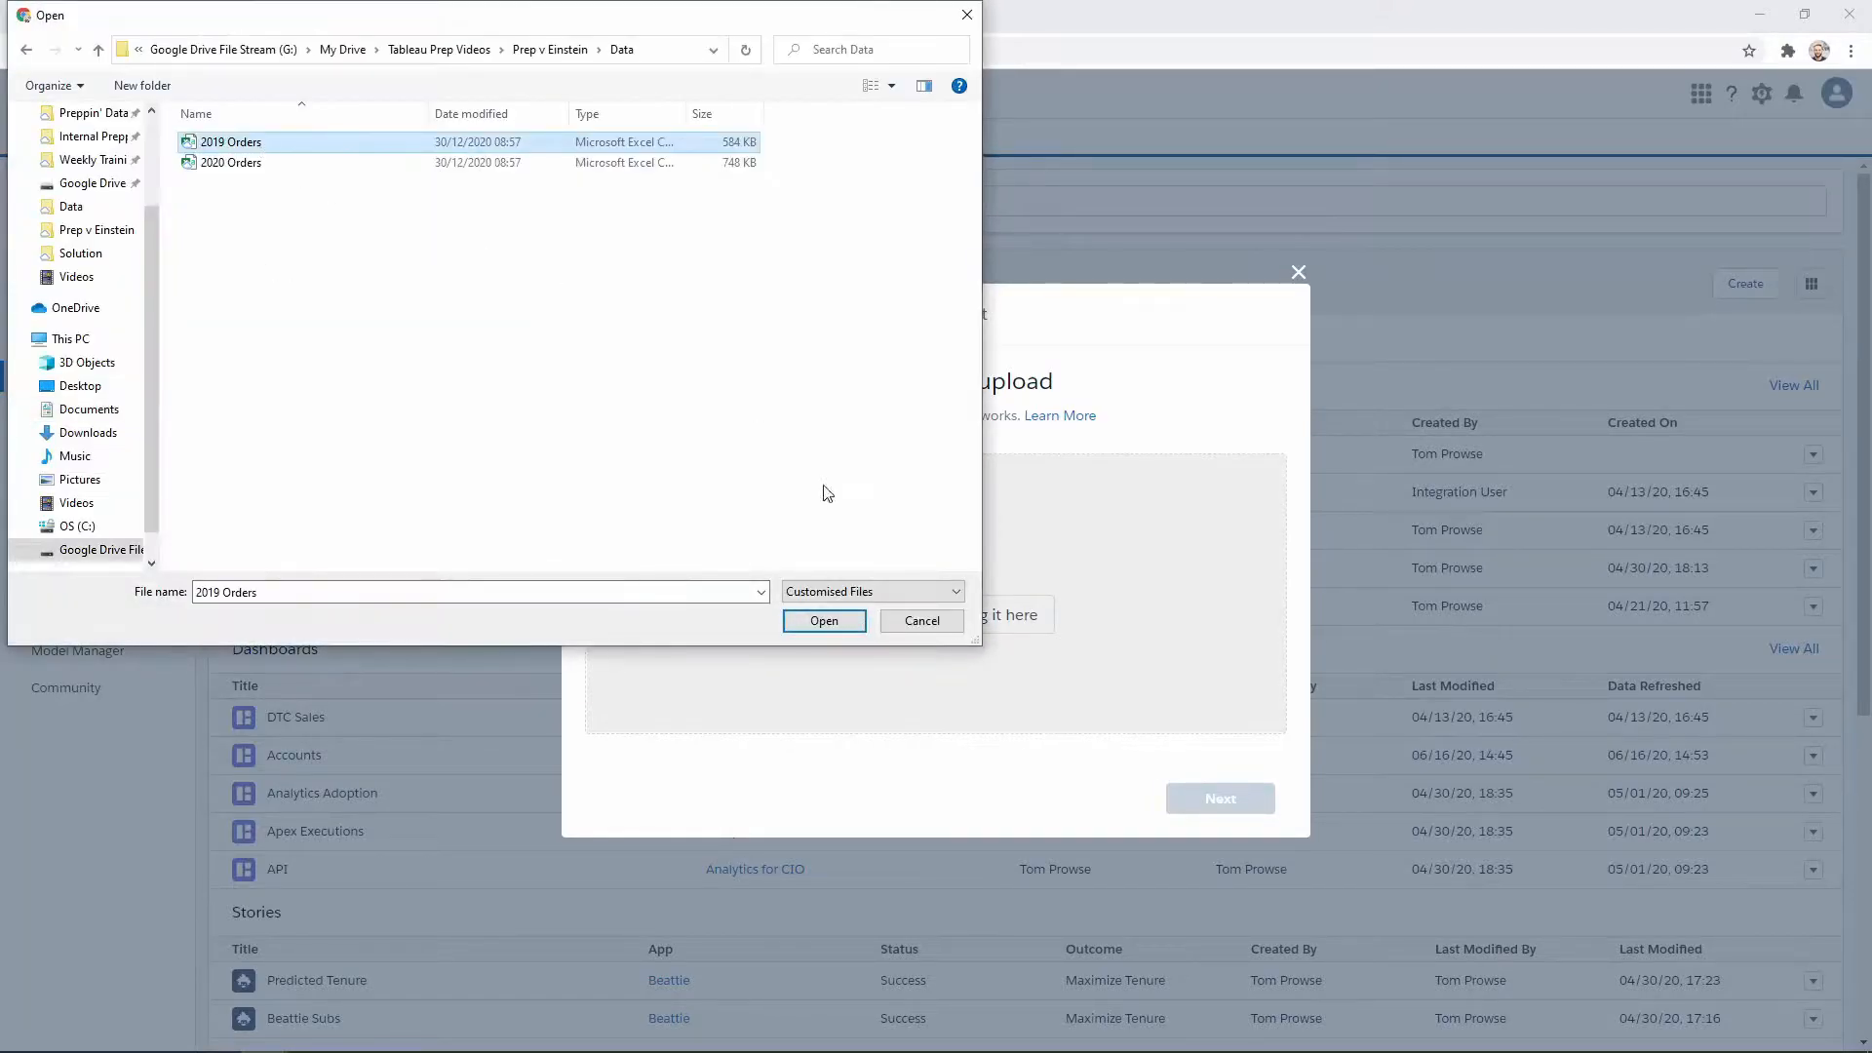
{"action": "left_click", "coordinate": [824, 621]}
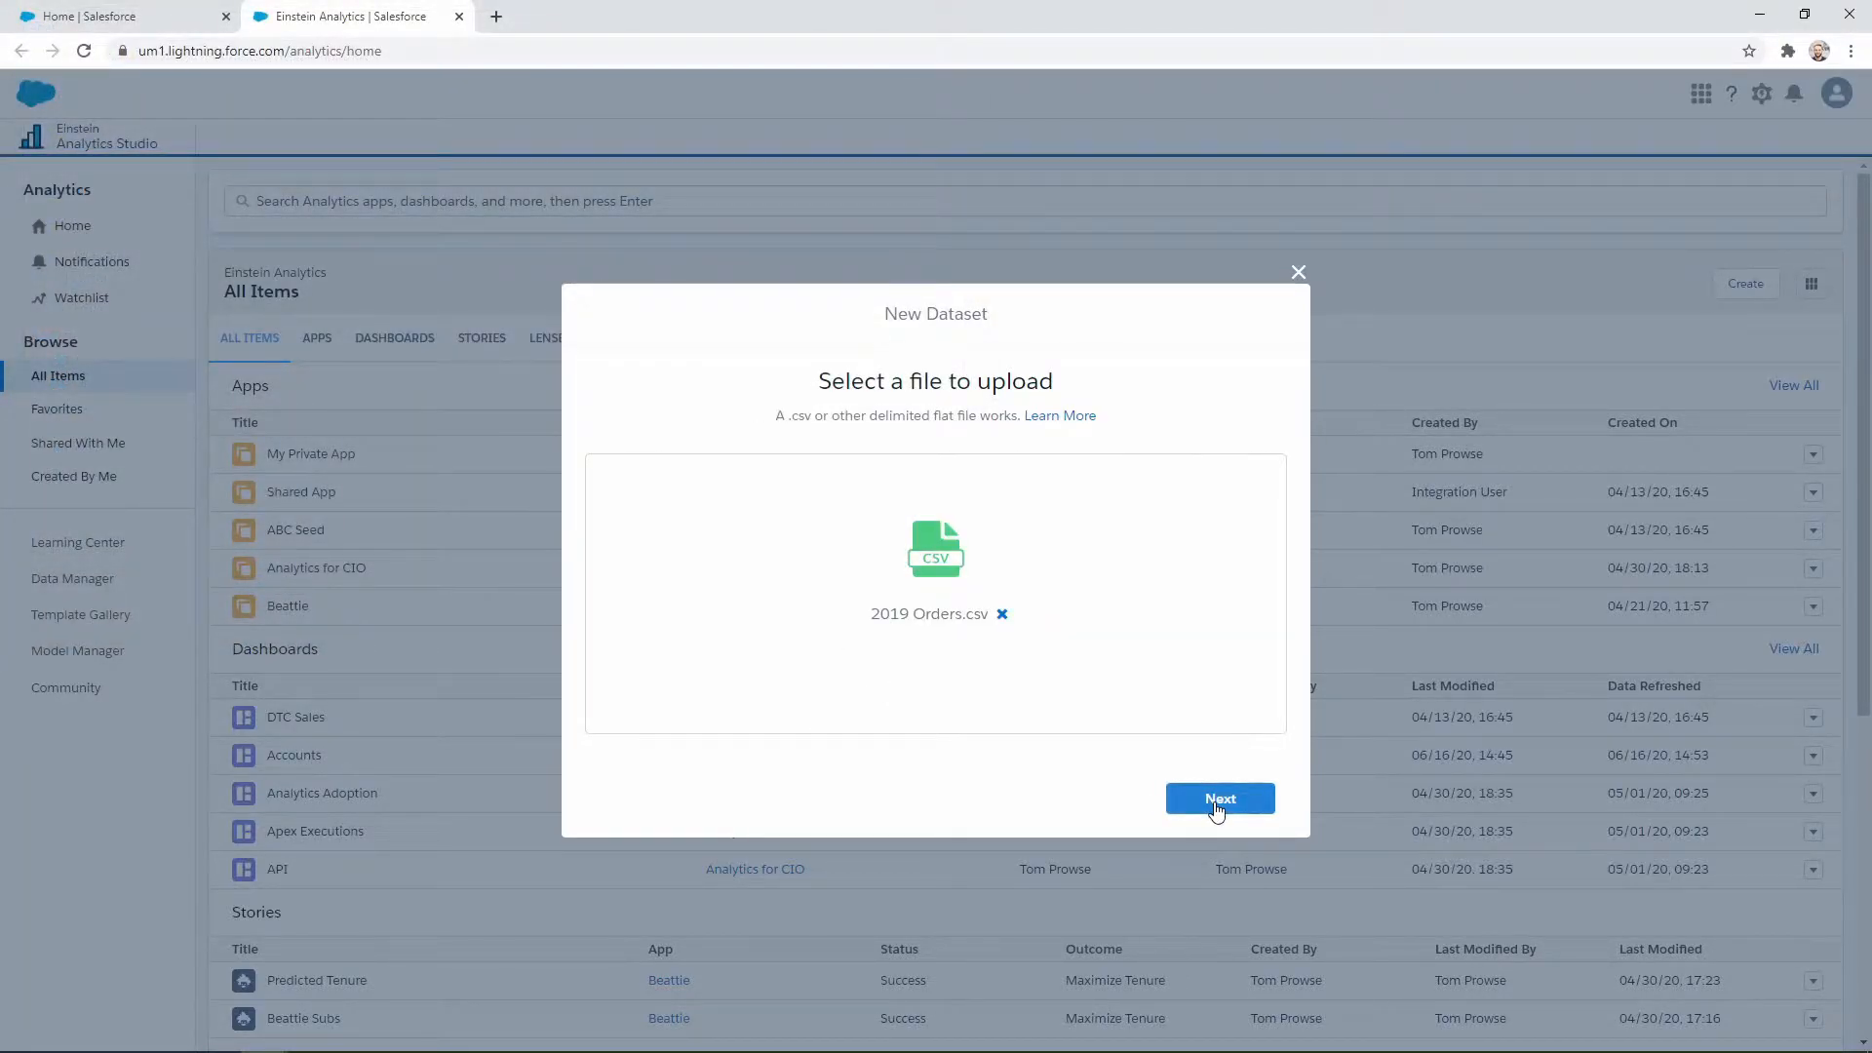
{"action": "left_click", "coordinate": [1219, 801]}
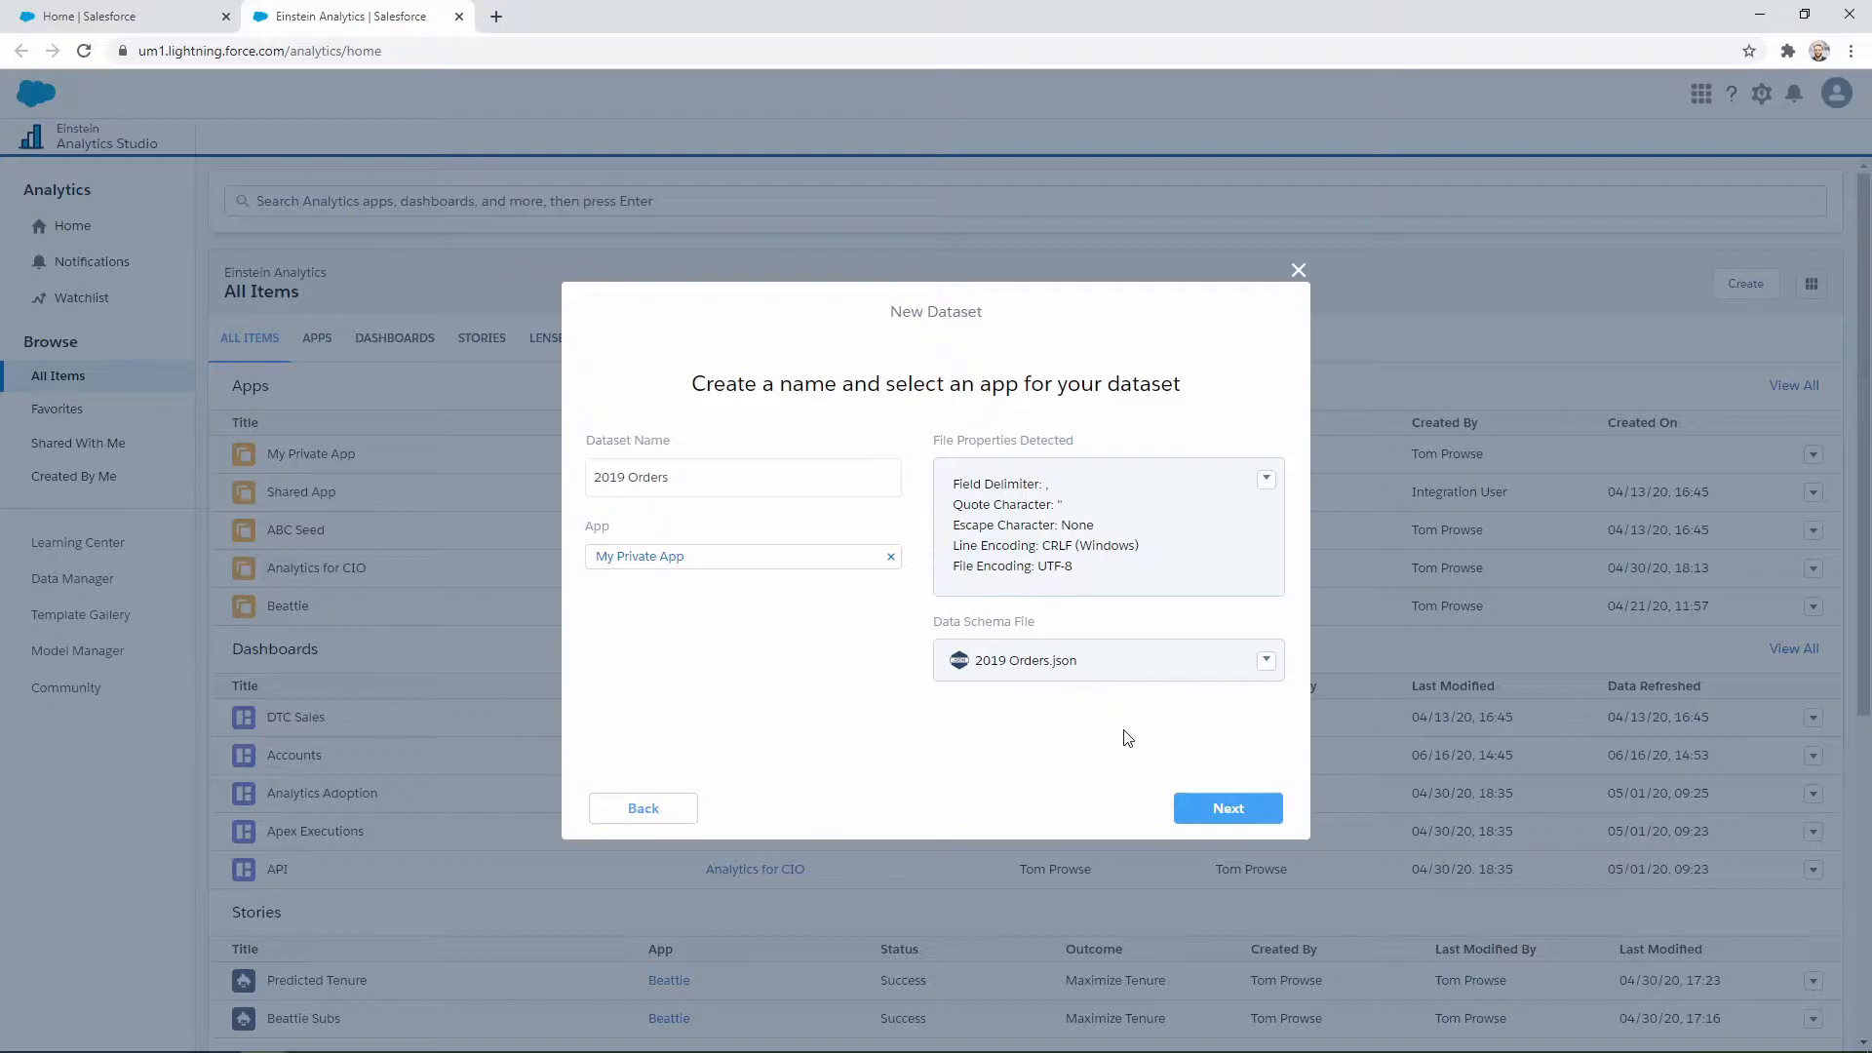
{"action": "left_click", "coordinate": [1215, 817]}
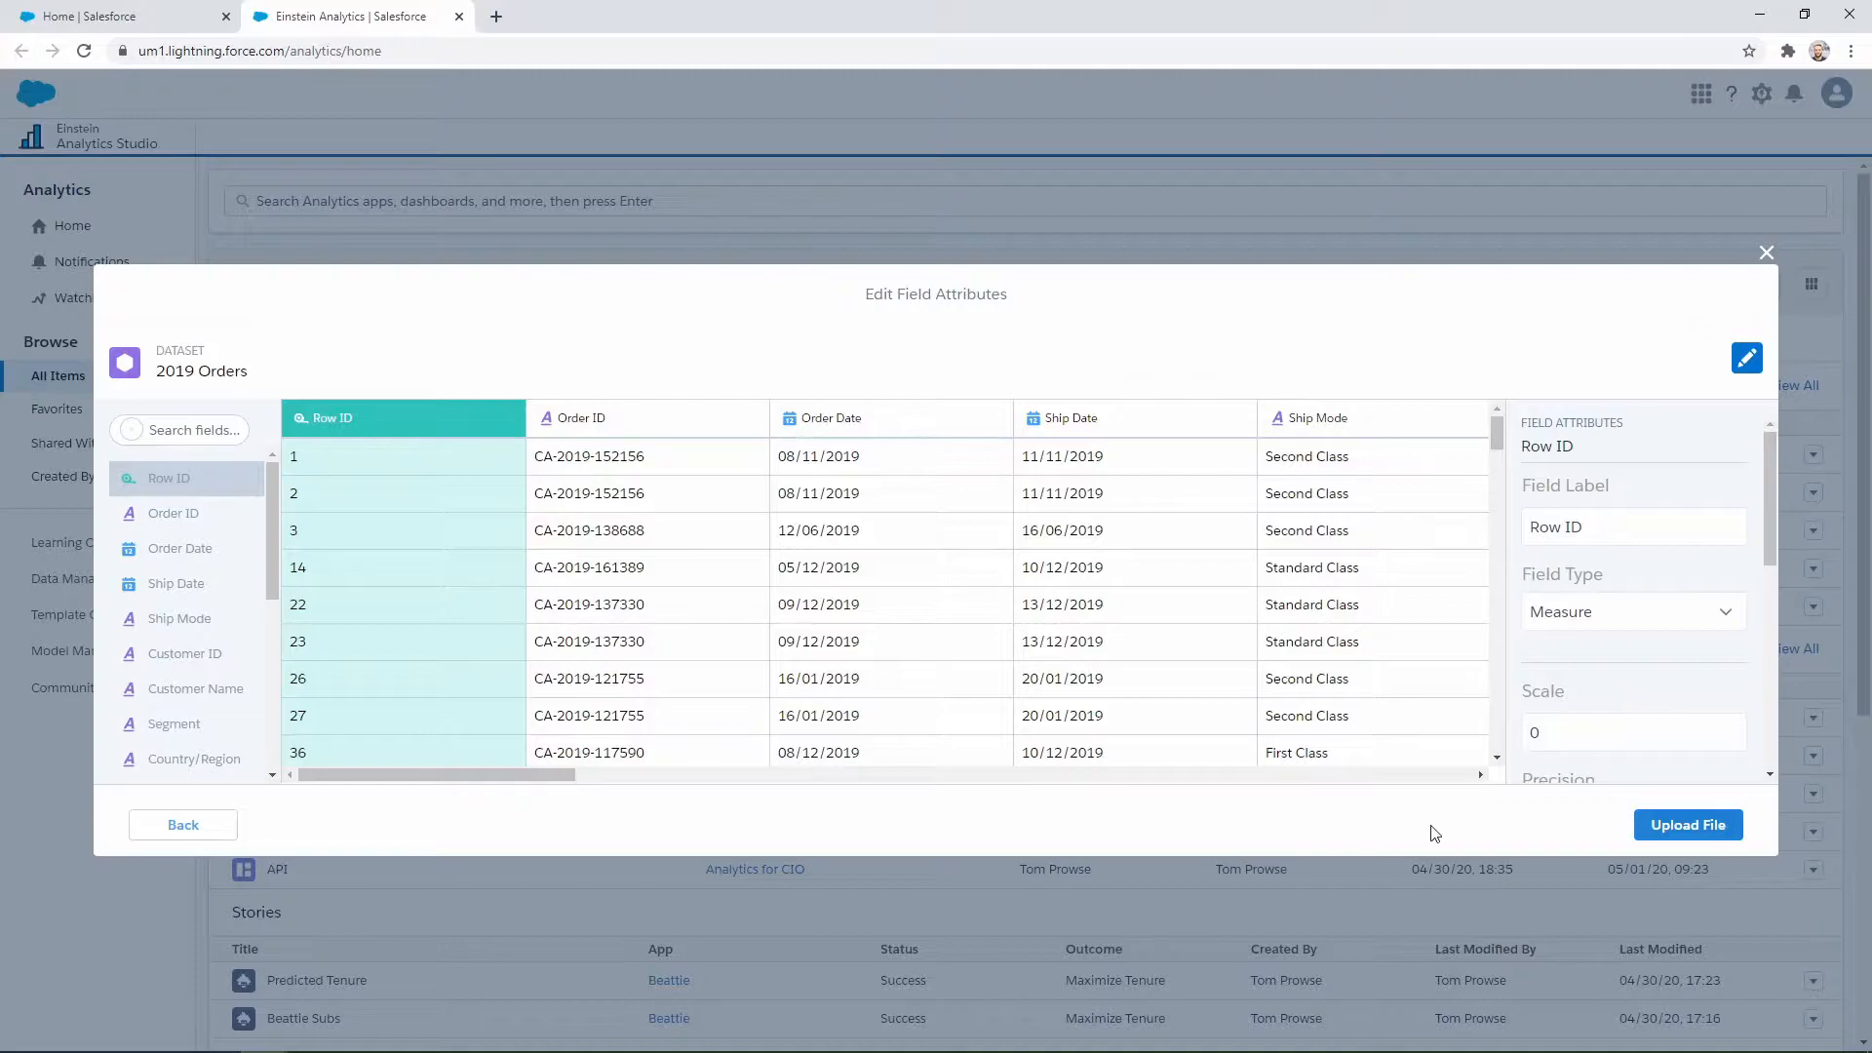
Review the field attributes of Row ID and Sales, and upload the 2019 Orders file
{"action": "scroll", "coordinate": [1613, 674], "scroll_direction": "down", "scroll_amount": 1}
{"action": "scroll", "coordinate": [1612, 673], "scroll_direction": "down", "scroll_amount": 1}
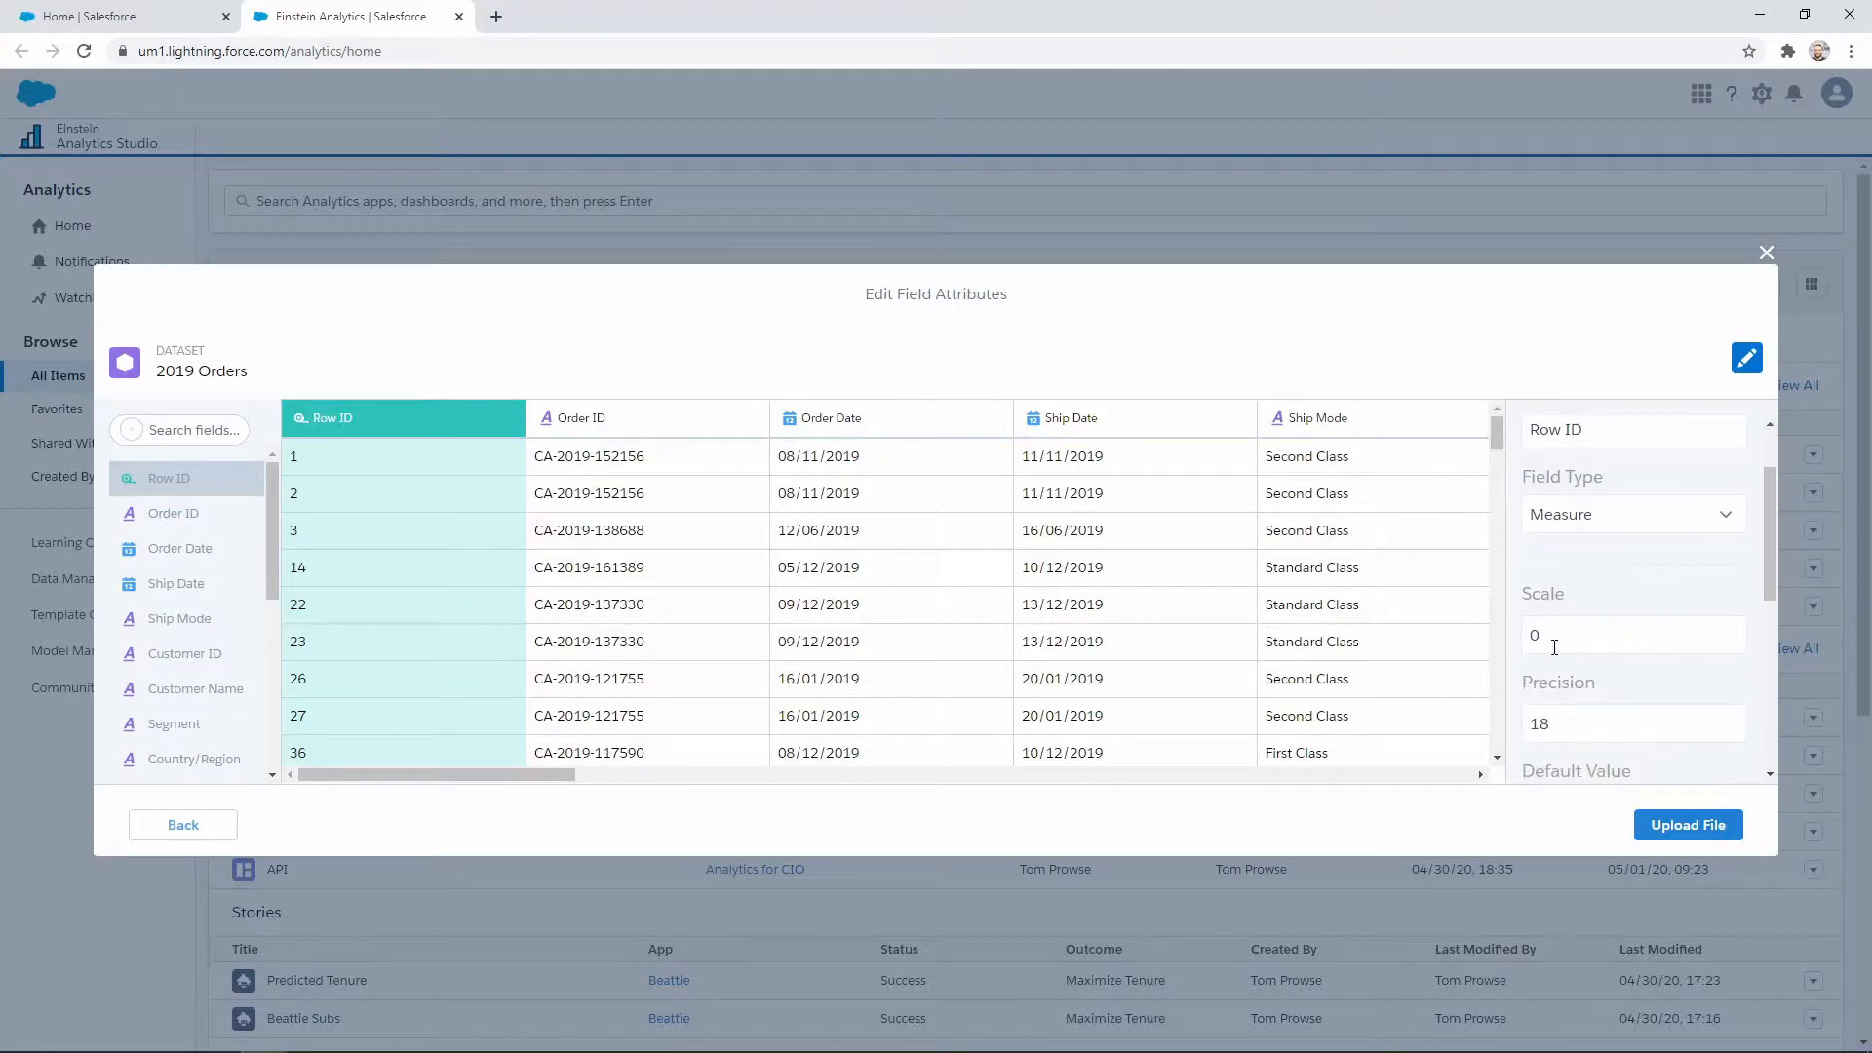
{"action": "scroll", "coordinate": [1646, 653], "scroll_direction": "down", "scroll_amount": 5}
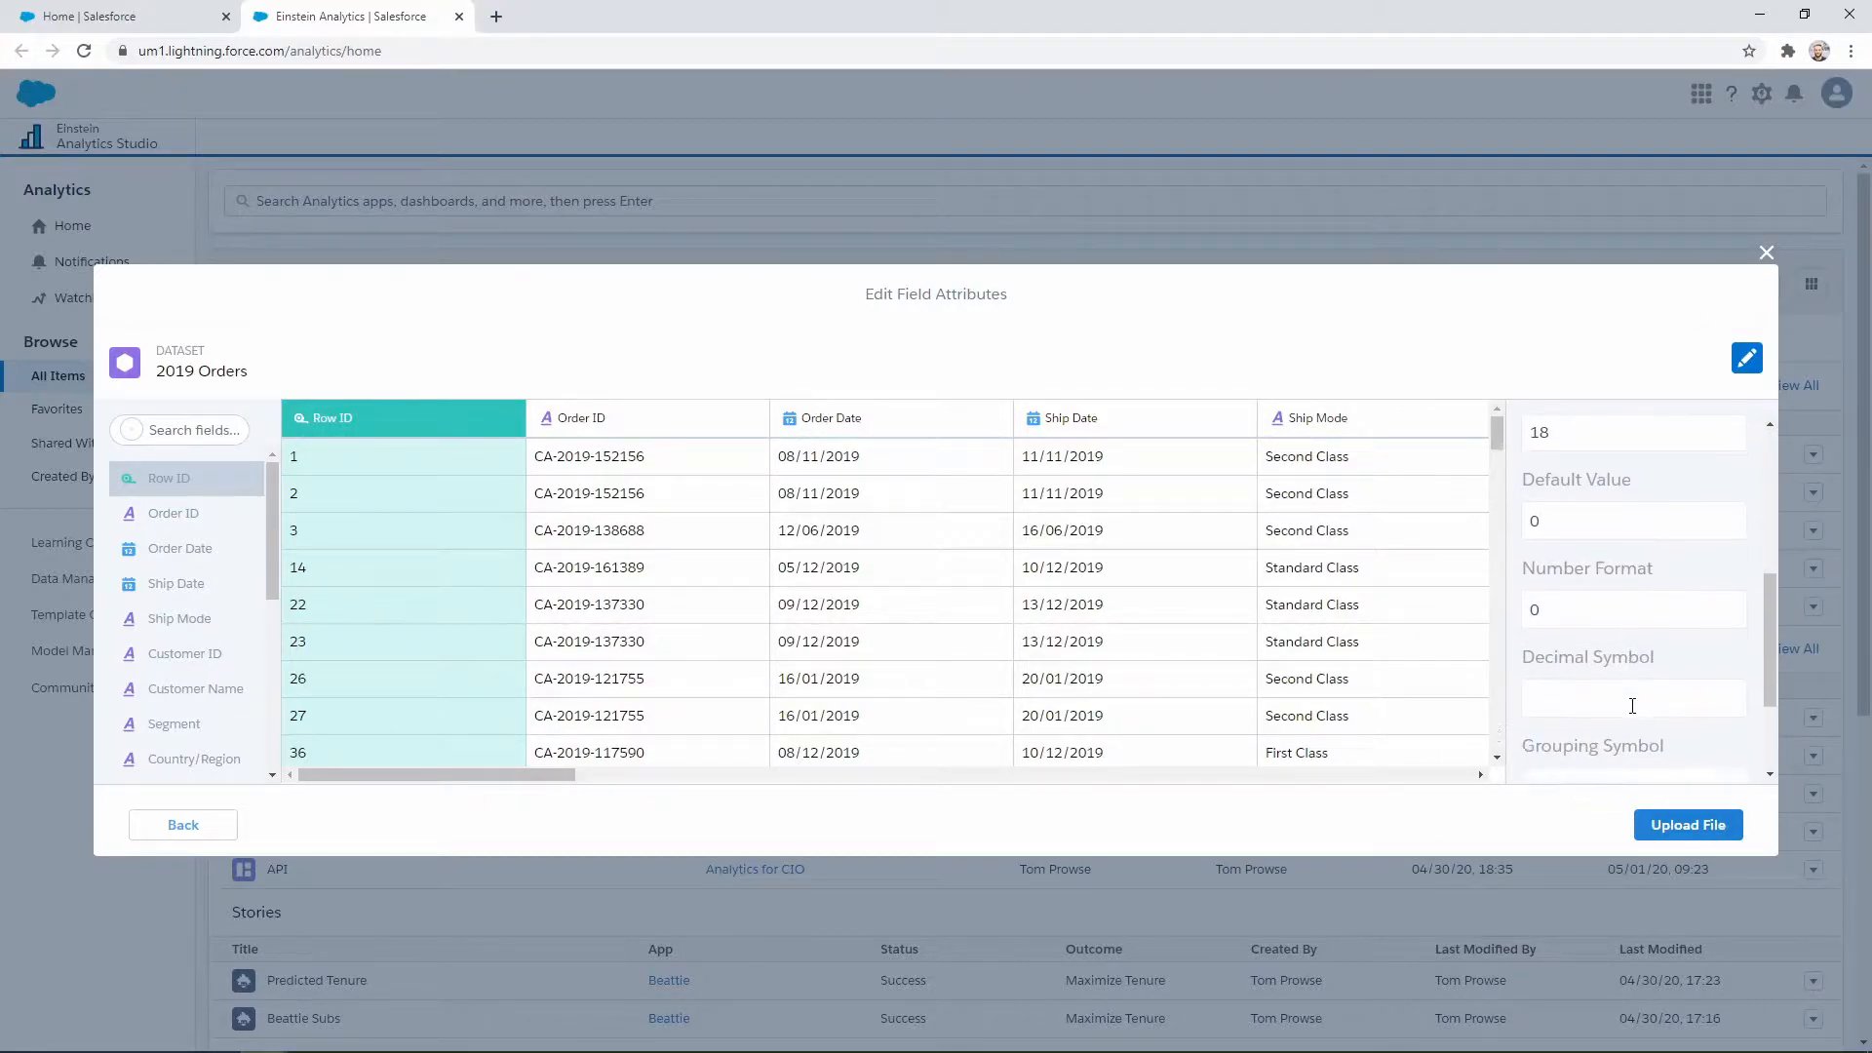
{"action": "scroll", "coordinate": [1642, 700], "scroll_direction": "down", "scroll_amount": 2}
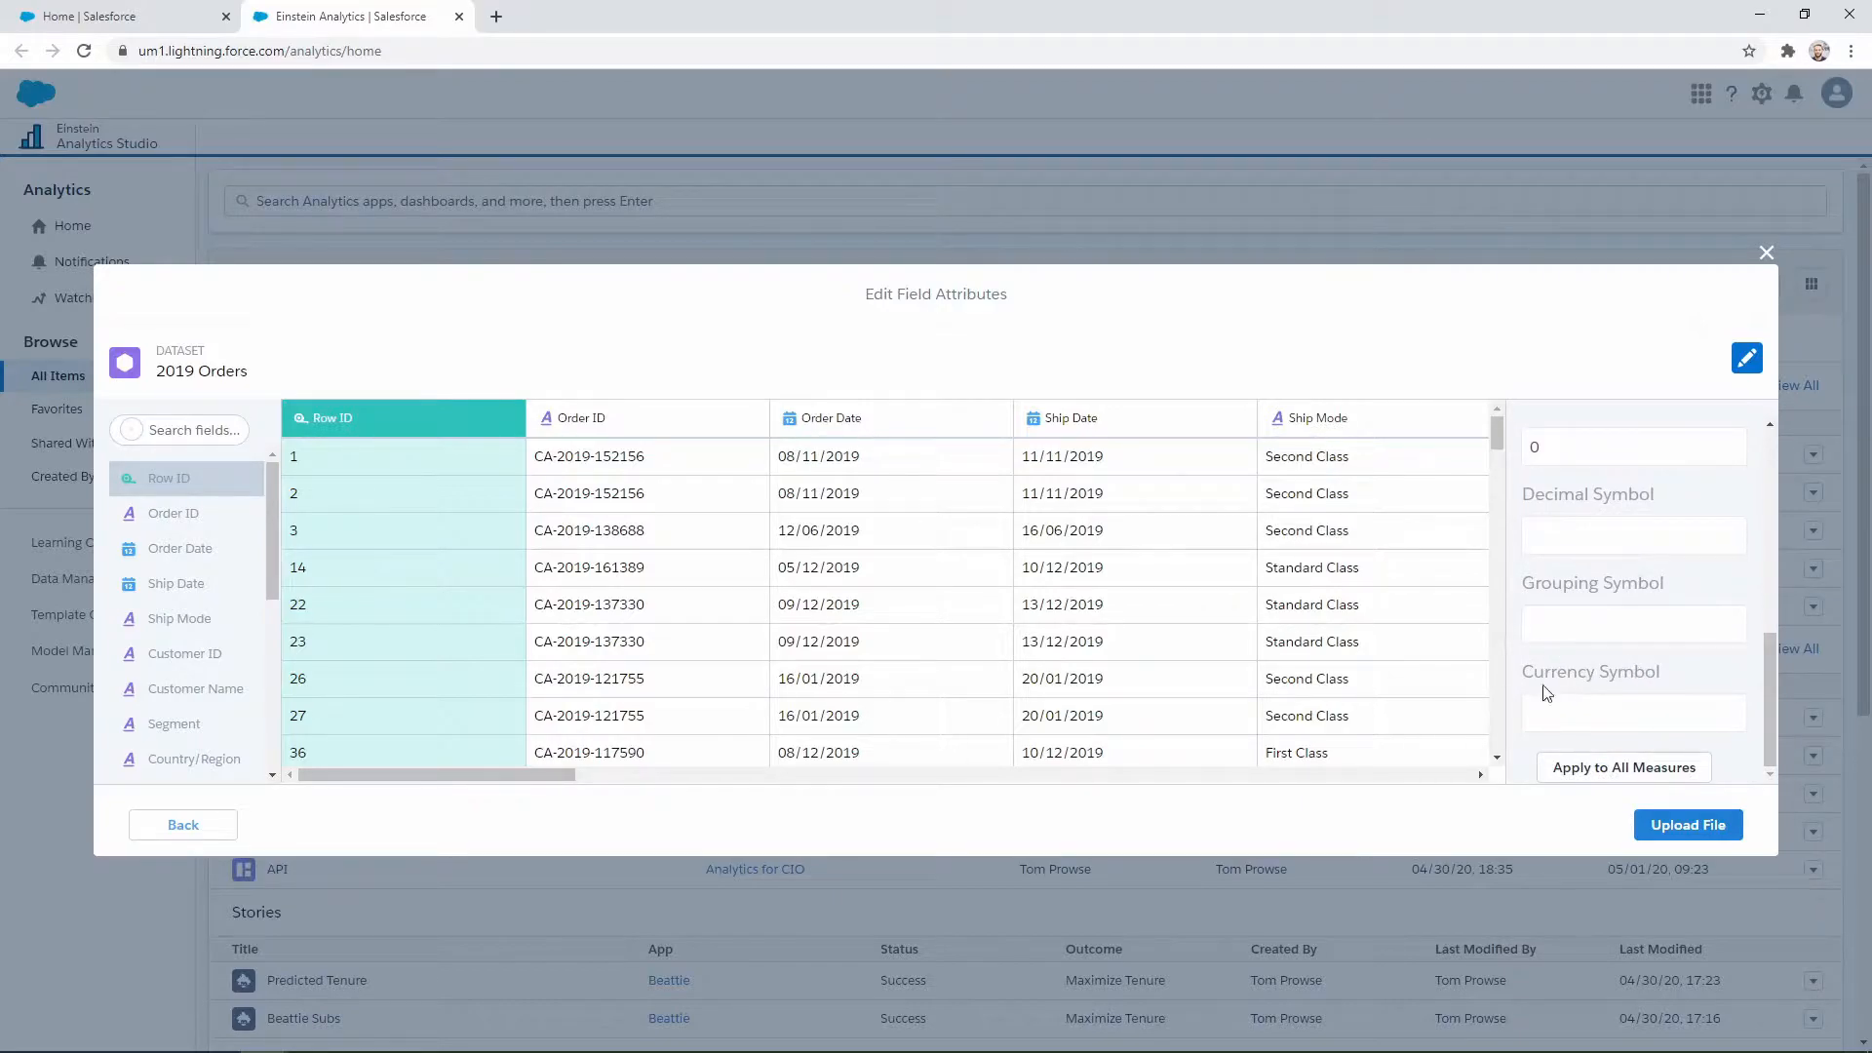
{"action": "left_click_drag", "start_coordinate": [533, 777], "coordinate": [1331, 793]}
{"action": "left_click", "coordinate": [1087, 589]}
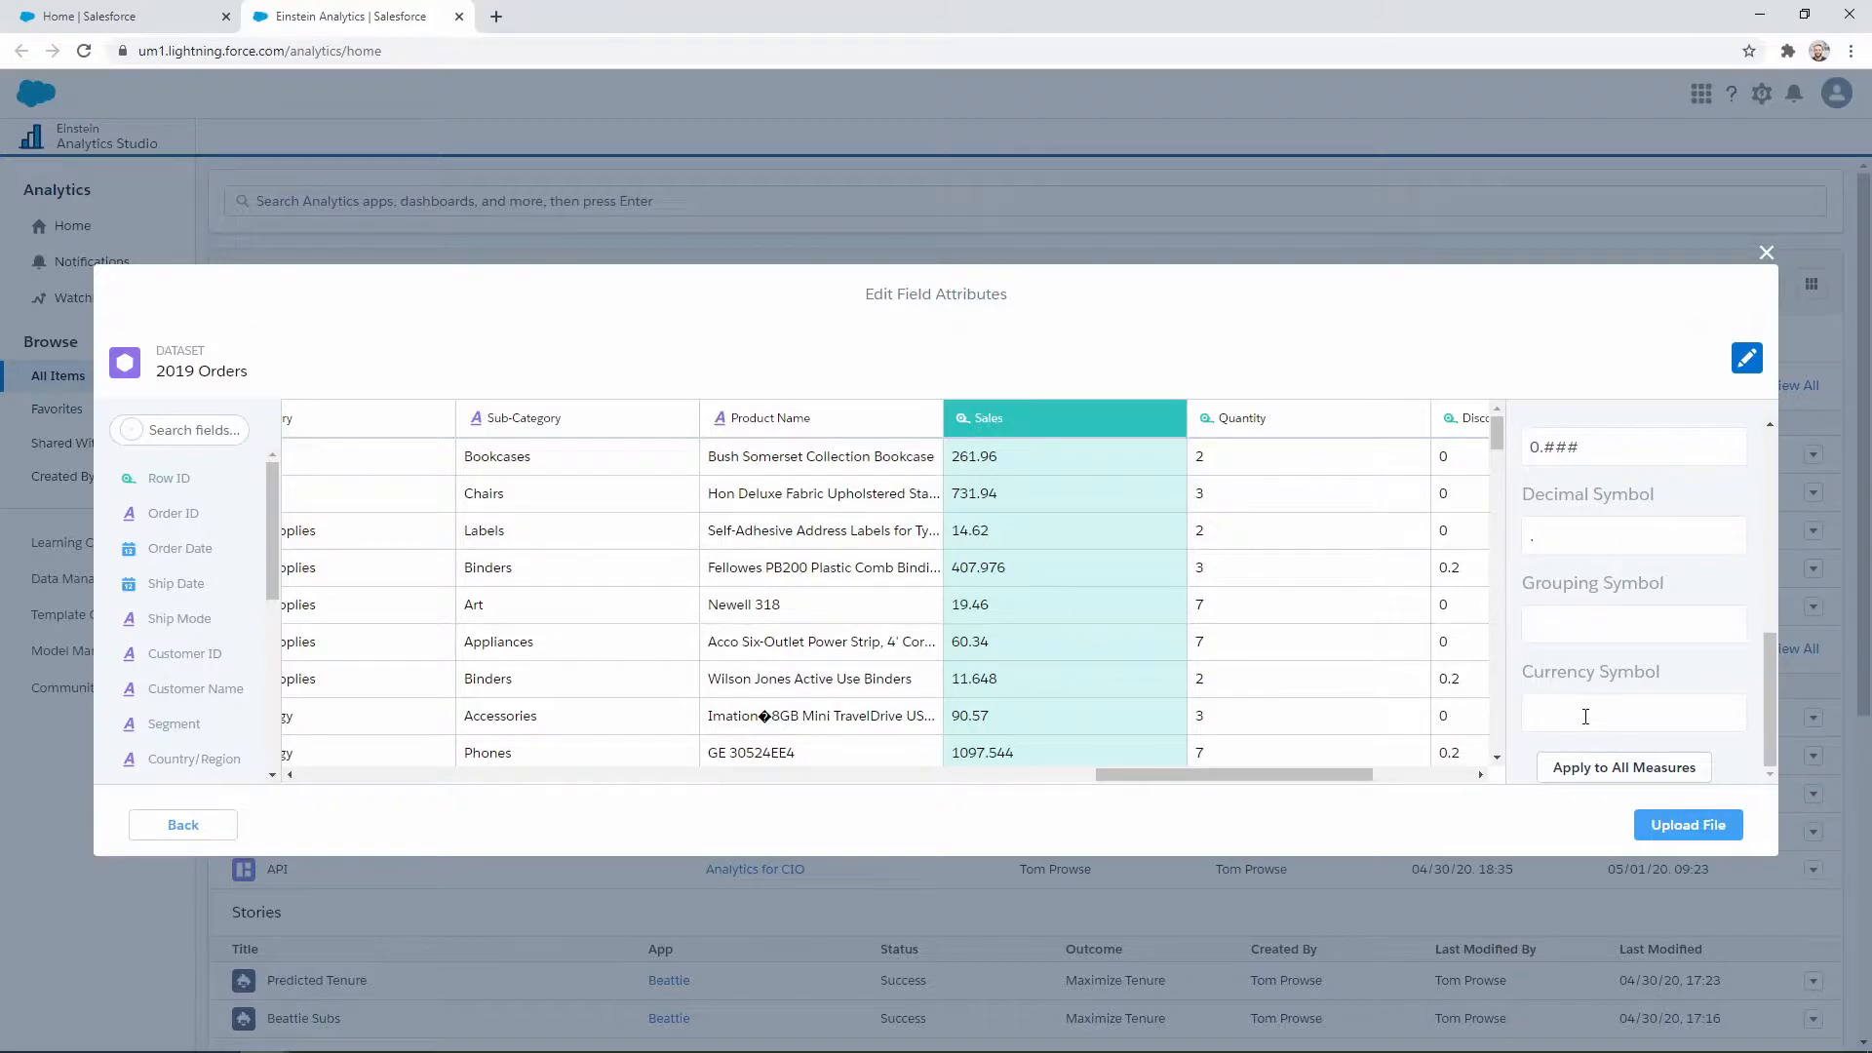
{"action": "scroll", "coordinate": [1641, 656], "scroll_direction": "up", "scroll_amount": 3}
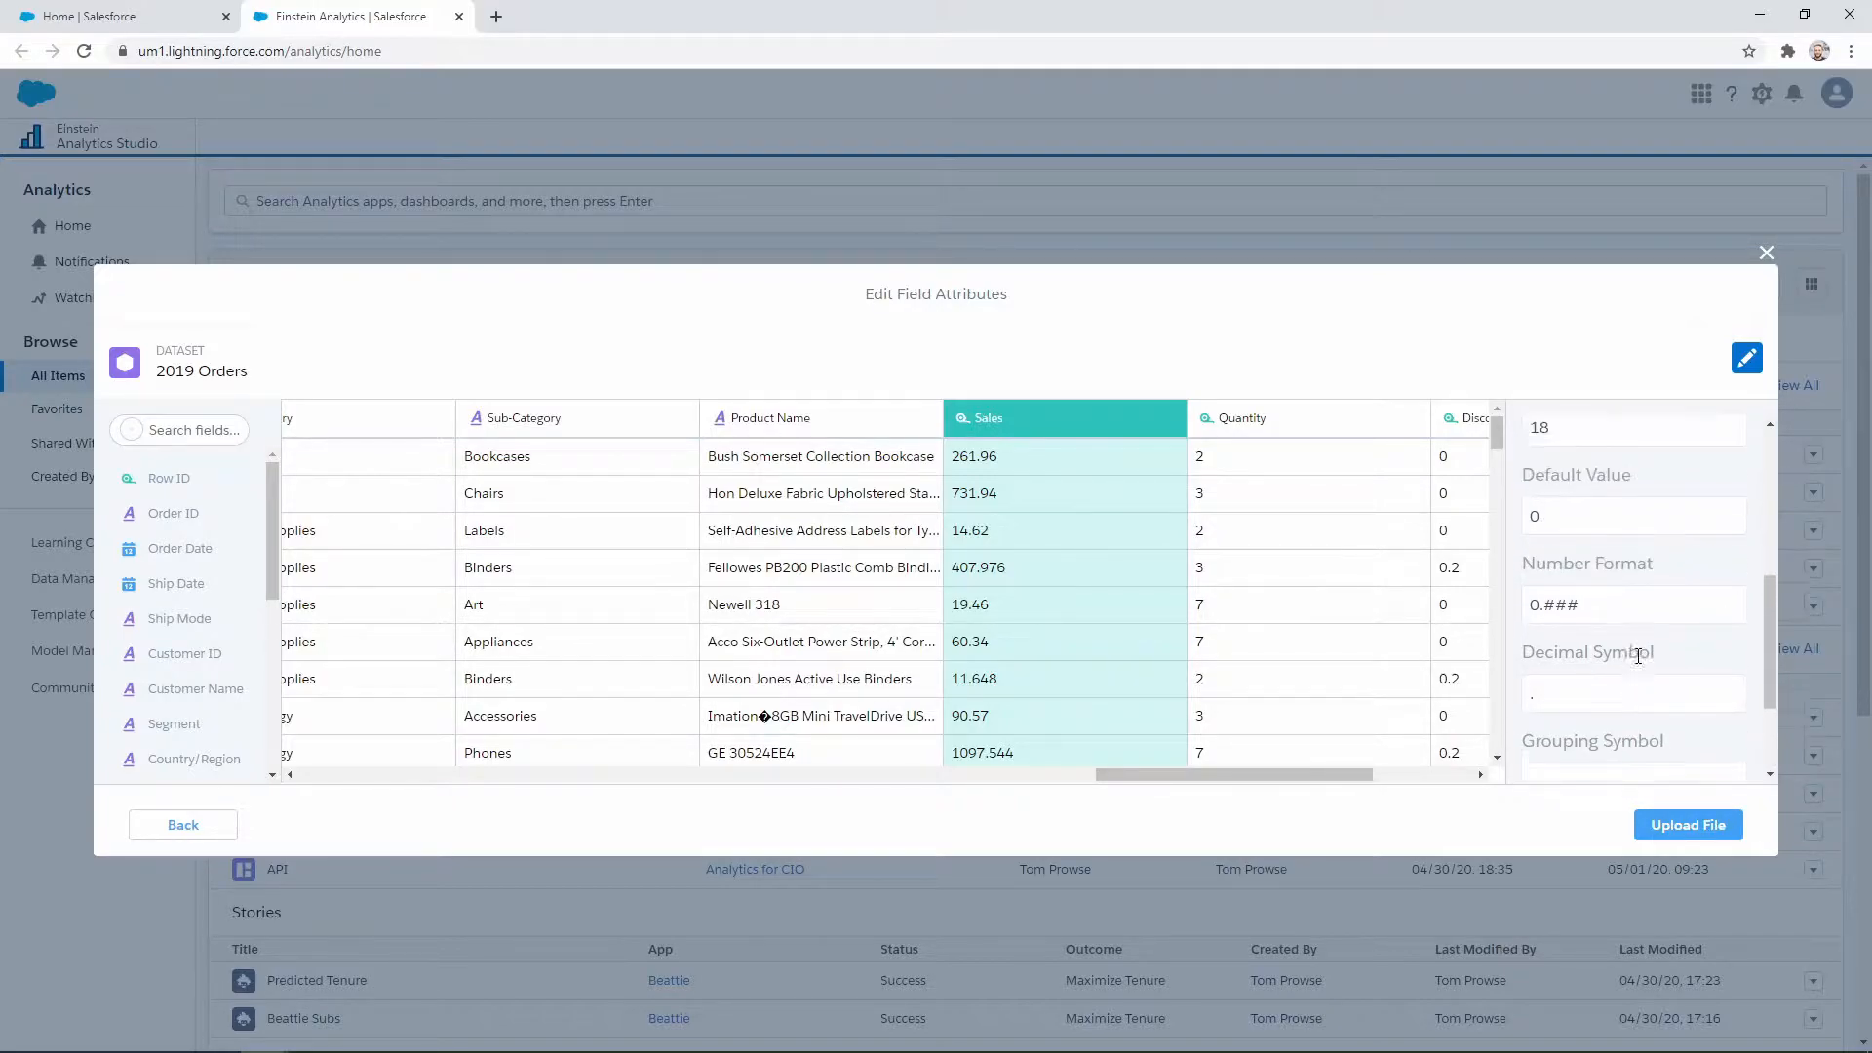
{"action": "scroll", "coordinate": [1638, 656], "scroll_direction": "up", "scroll_amount": 2}
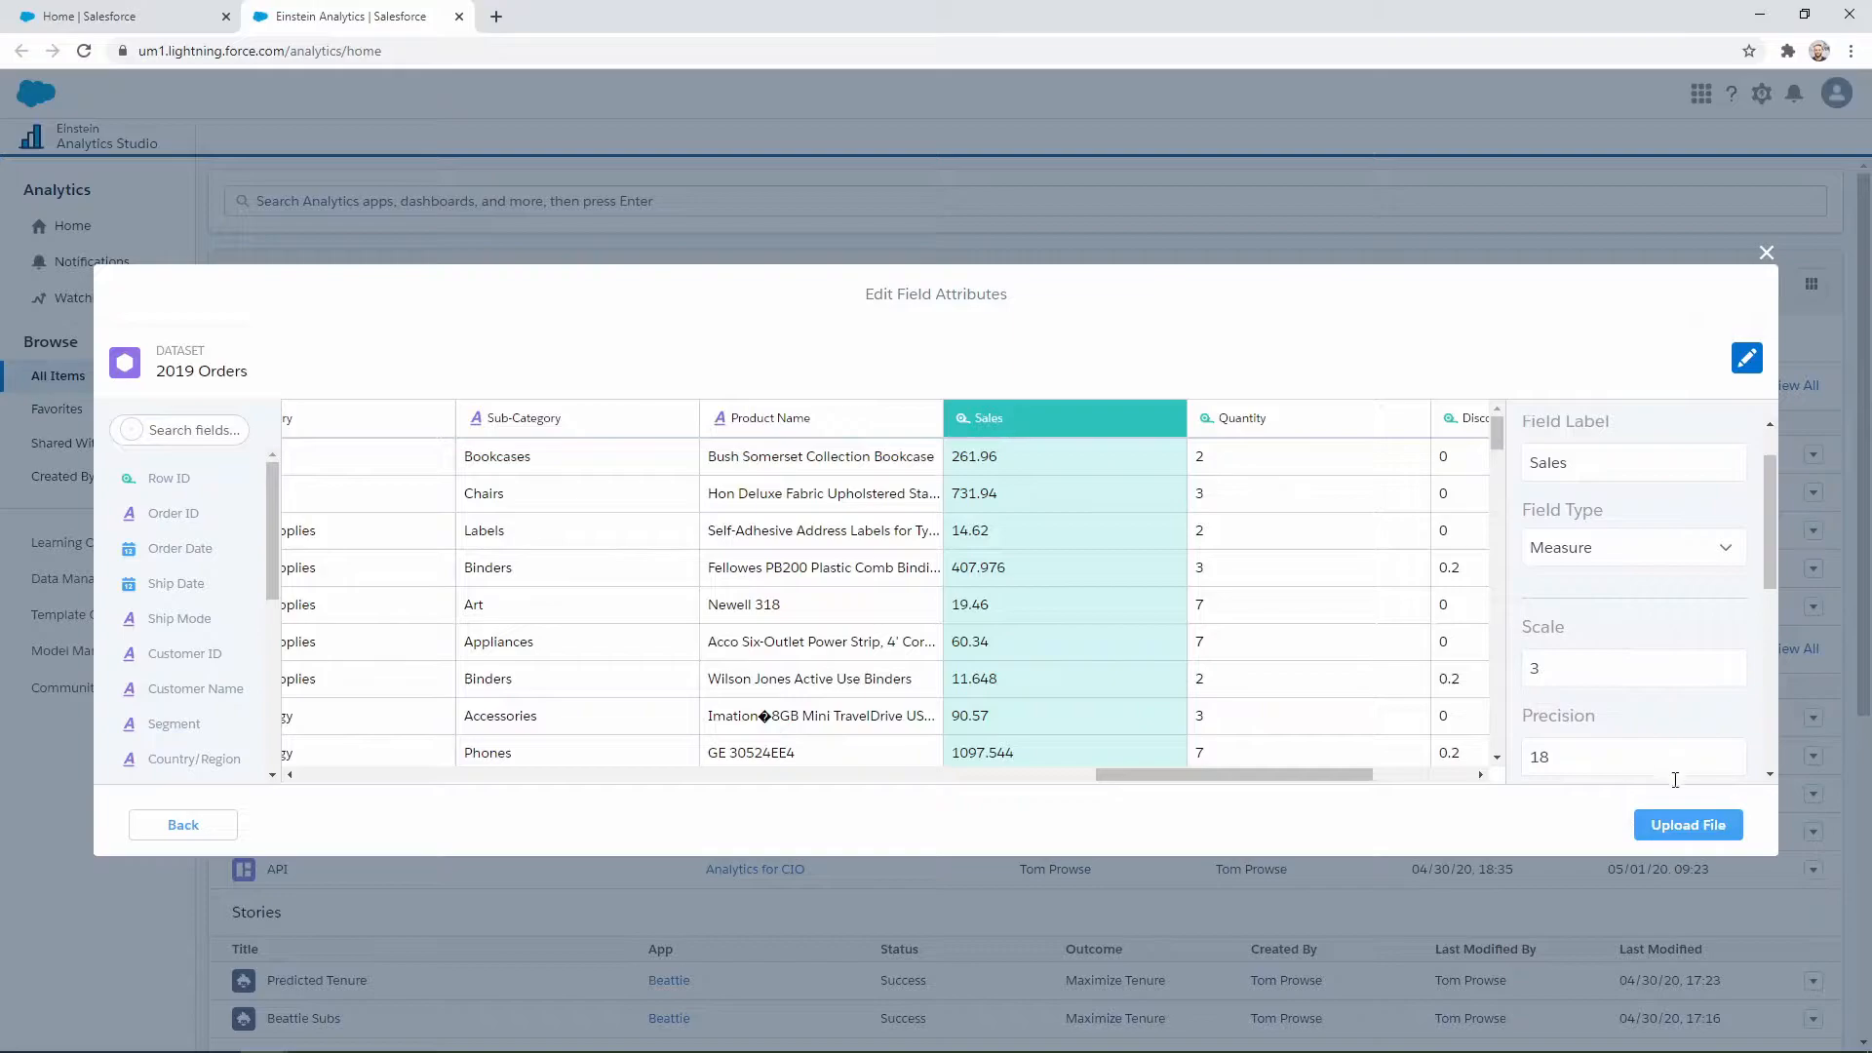
{"action": "left_click", "coordinate": [1683, 837]}
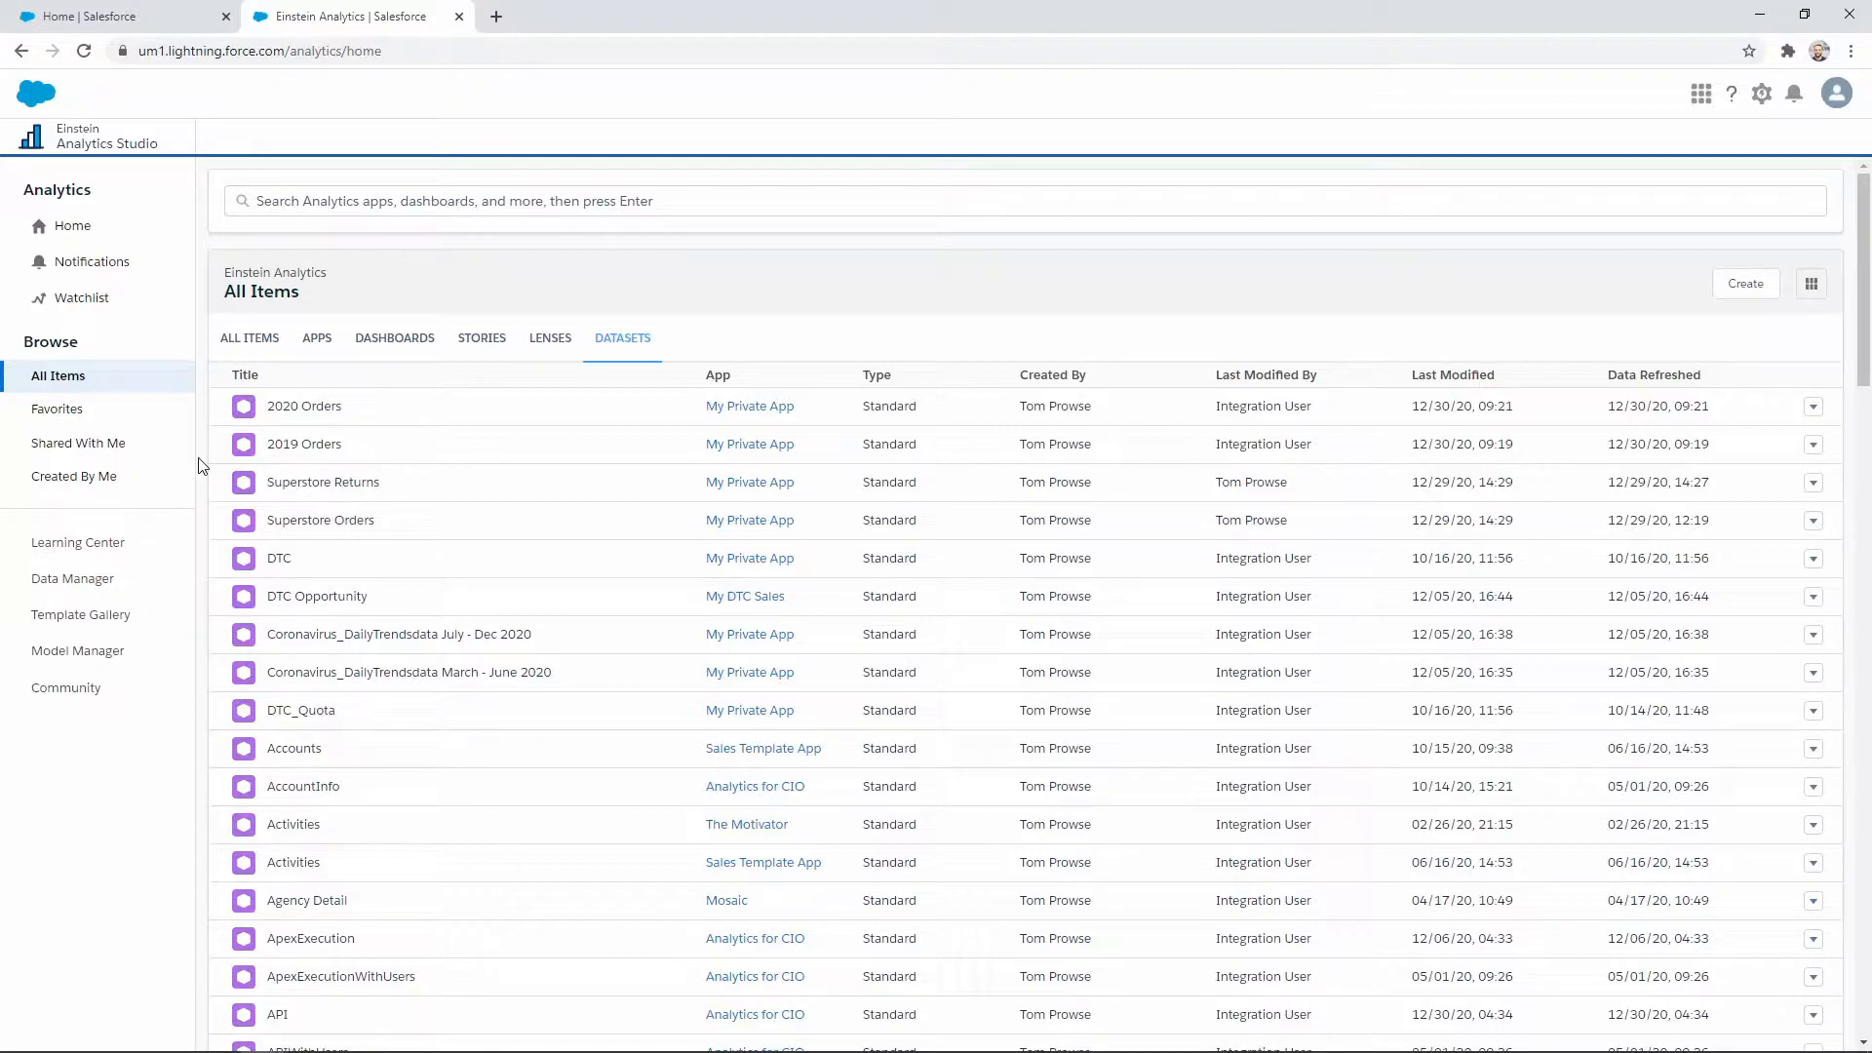
Create a new recipe in the Data Manager
{"action": "left_click", "coordinate": [78, 585]}
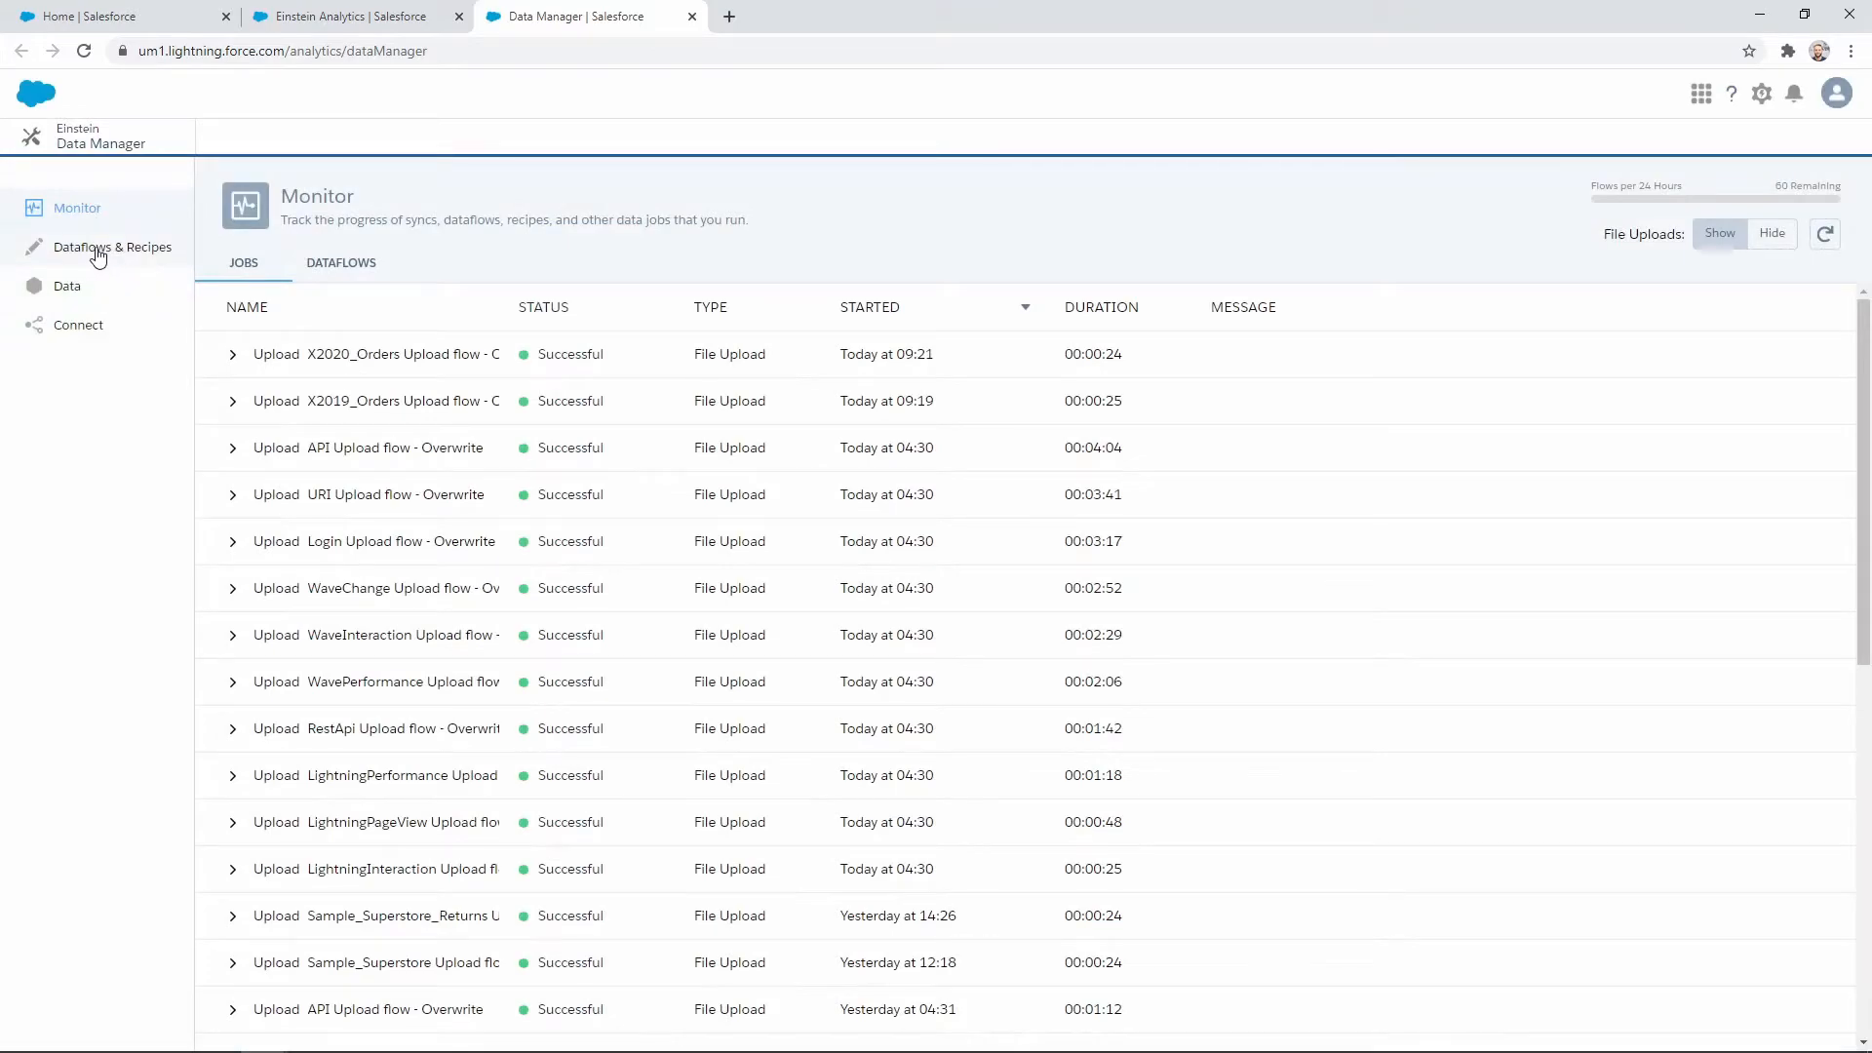
{"action": "left_click", "coordinate": [99, 251]}
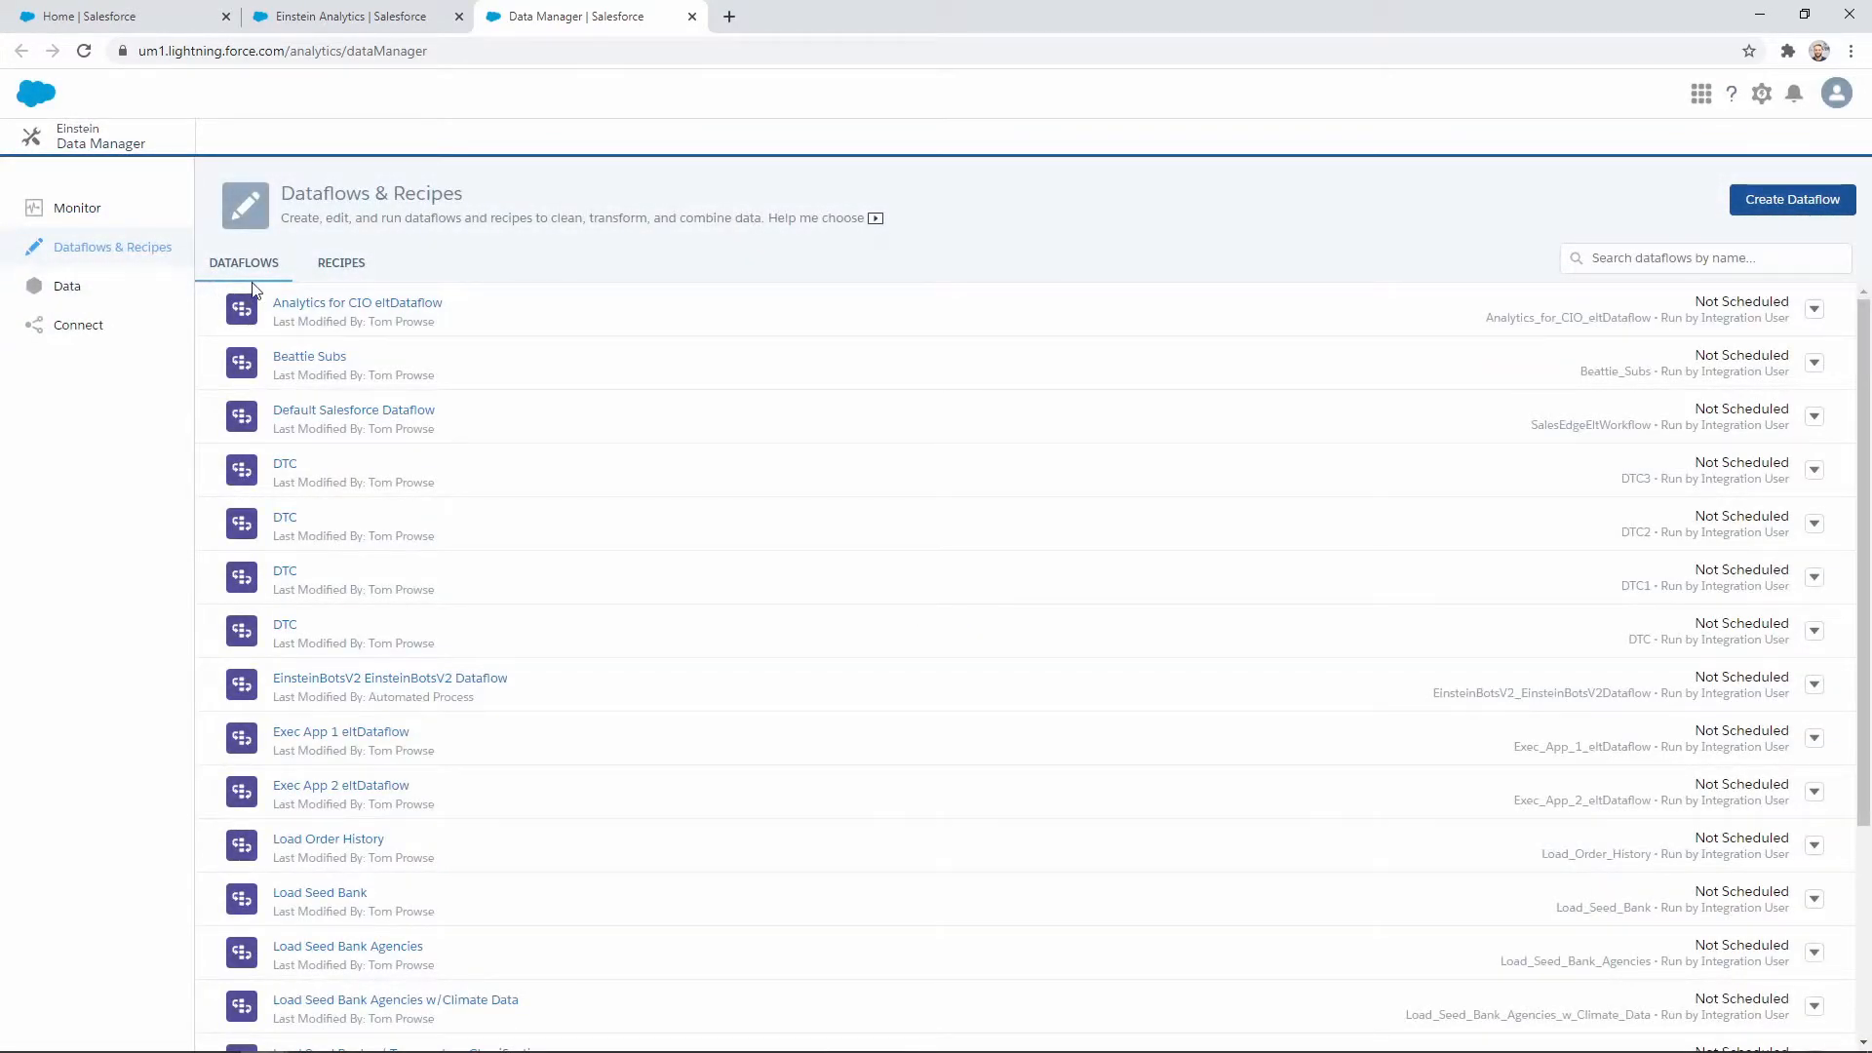
{"action": "left_click", "coordinate": [341, 265]}
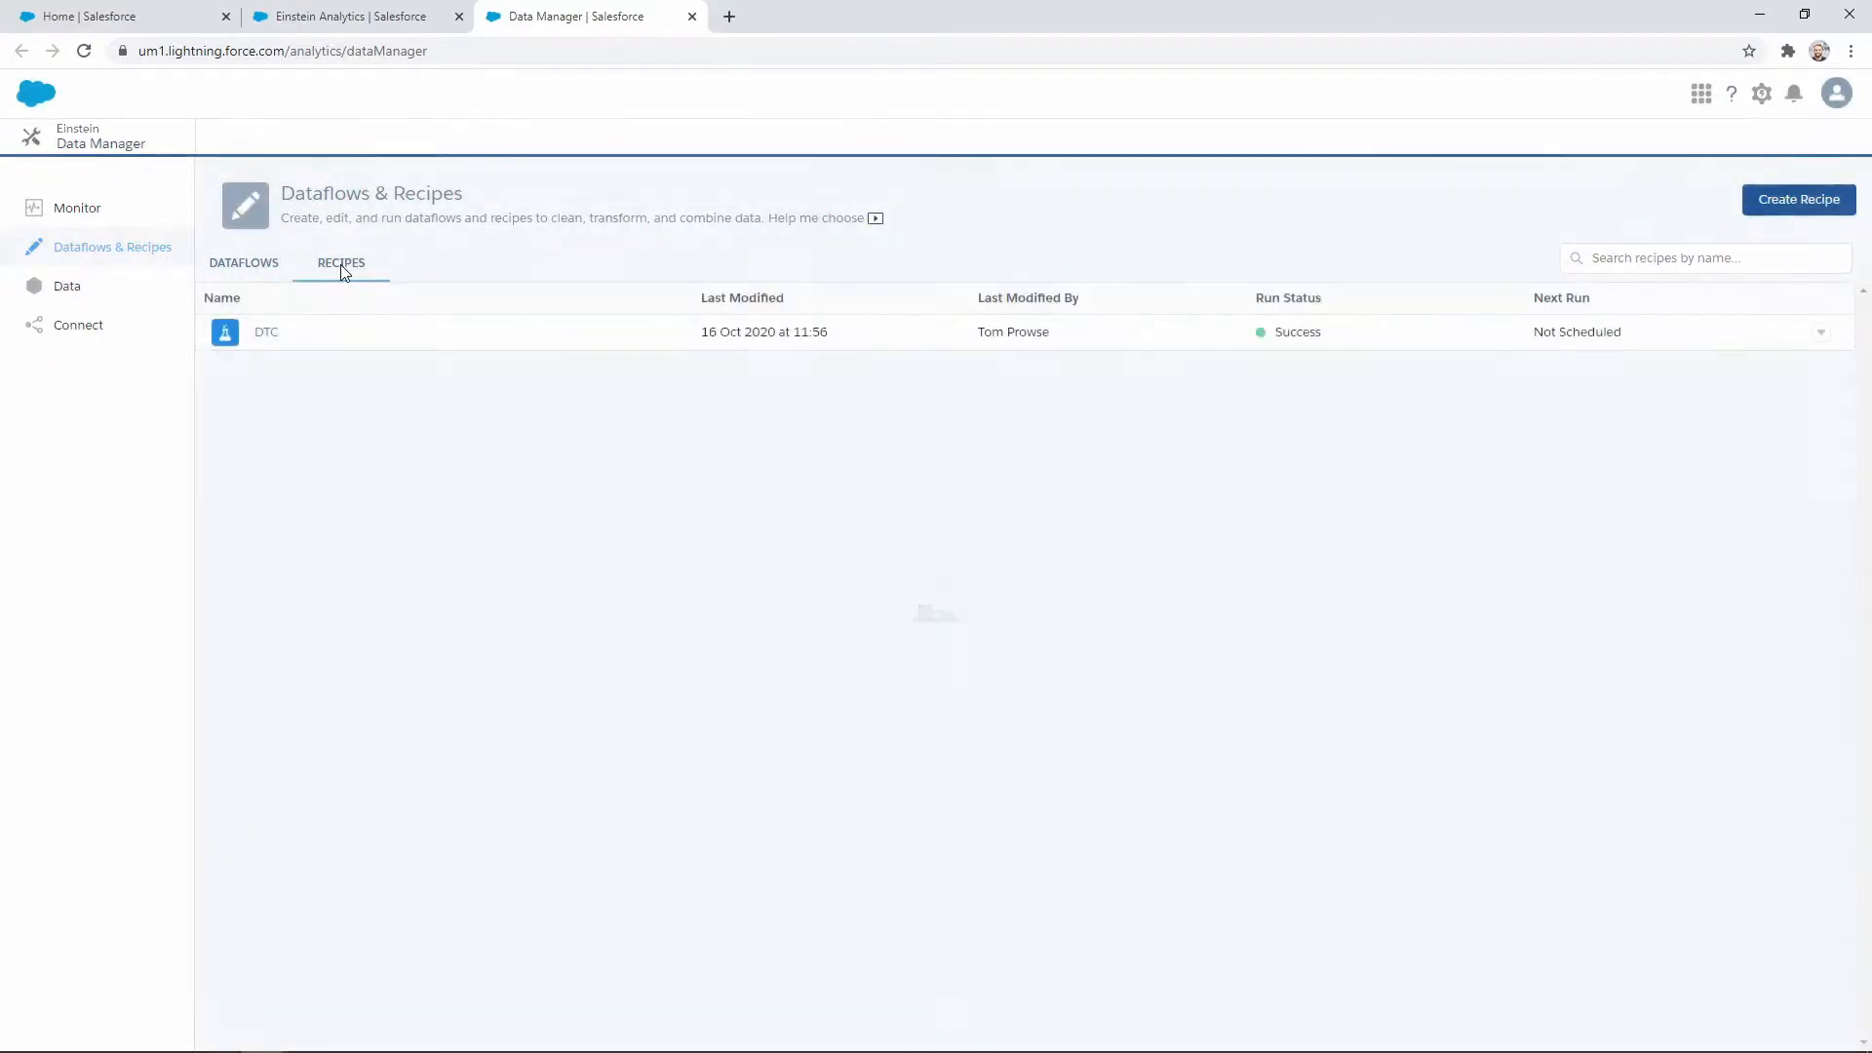
{"action": "left_click", "coordinate": [1781, 205]}
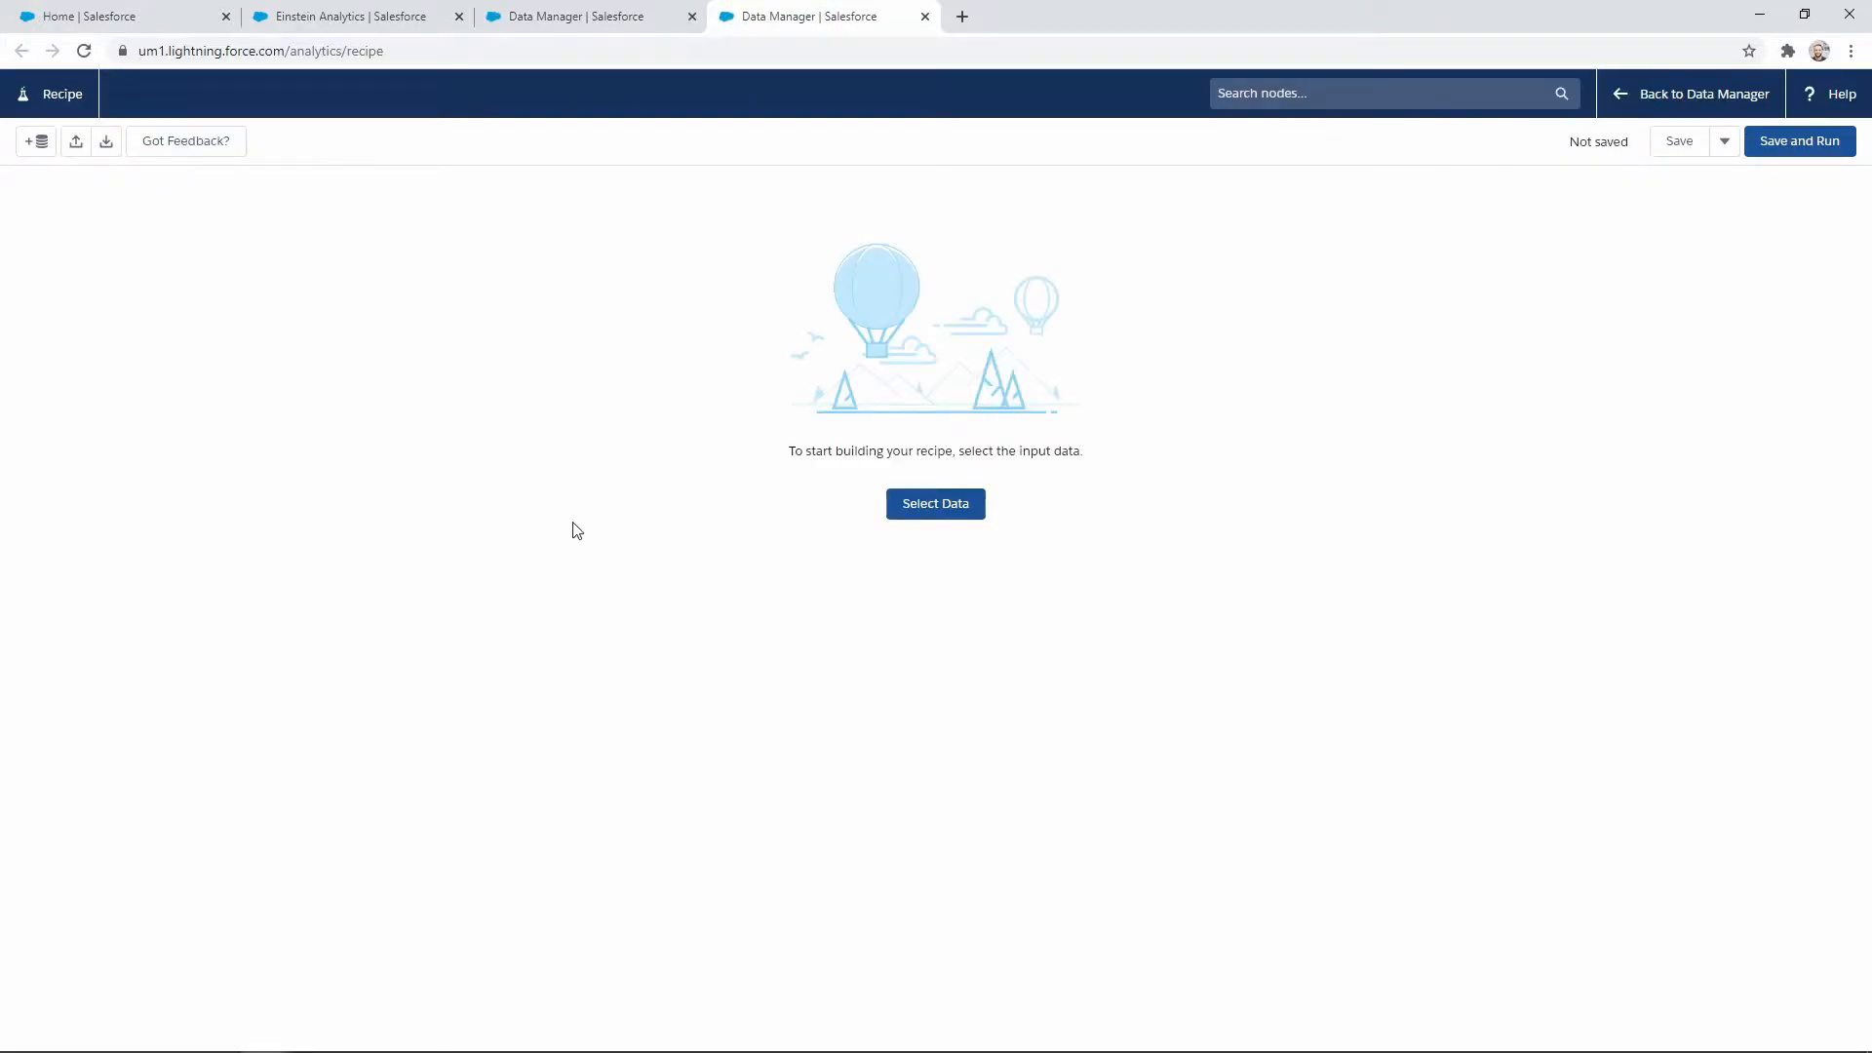
Add the 2019 Orders dataset as the recipe's input data, keeping the 5000-row sample size and all columns selected
{"action": "left_click", "coordinate": [935, 509]}
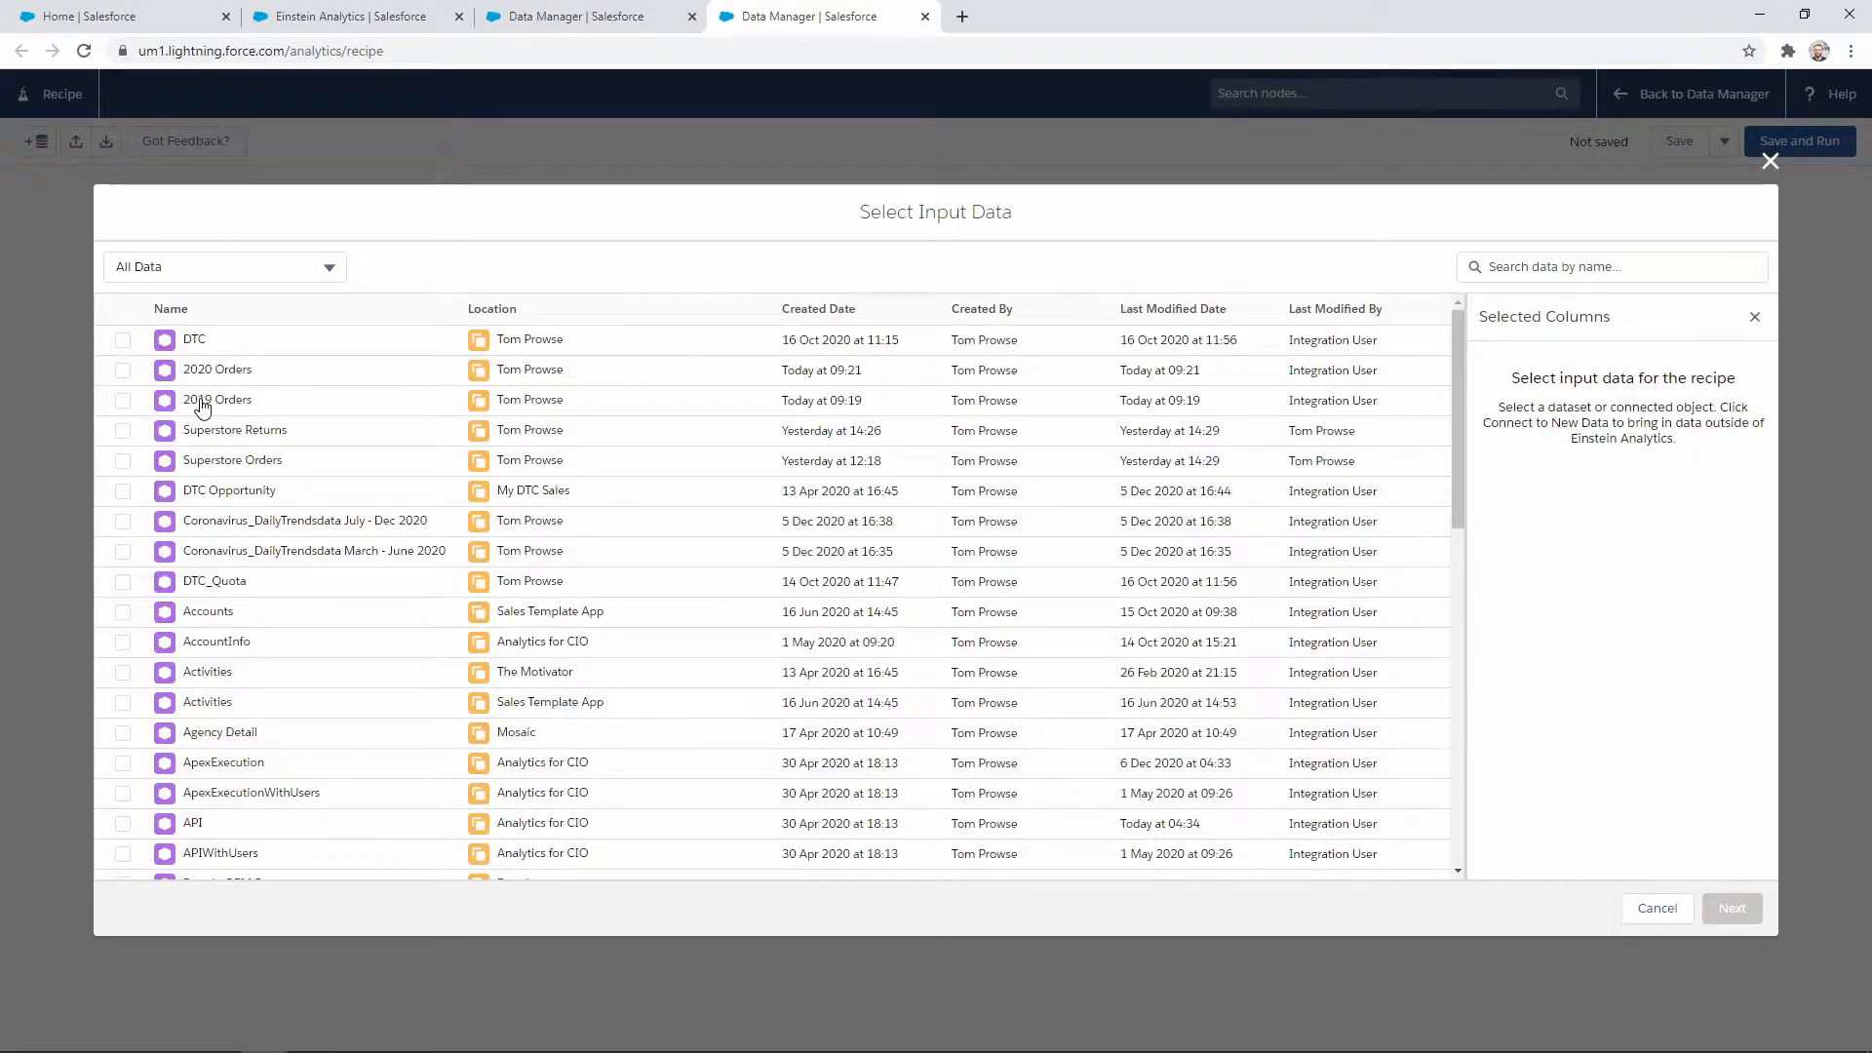
{"action": "left_click", "coordinate": [124, 402]}
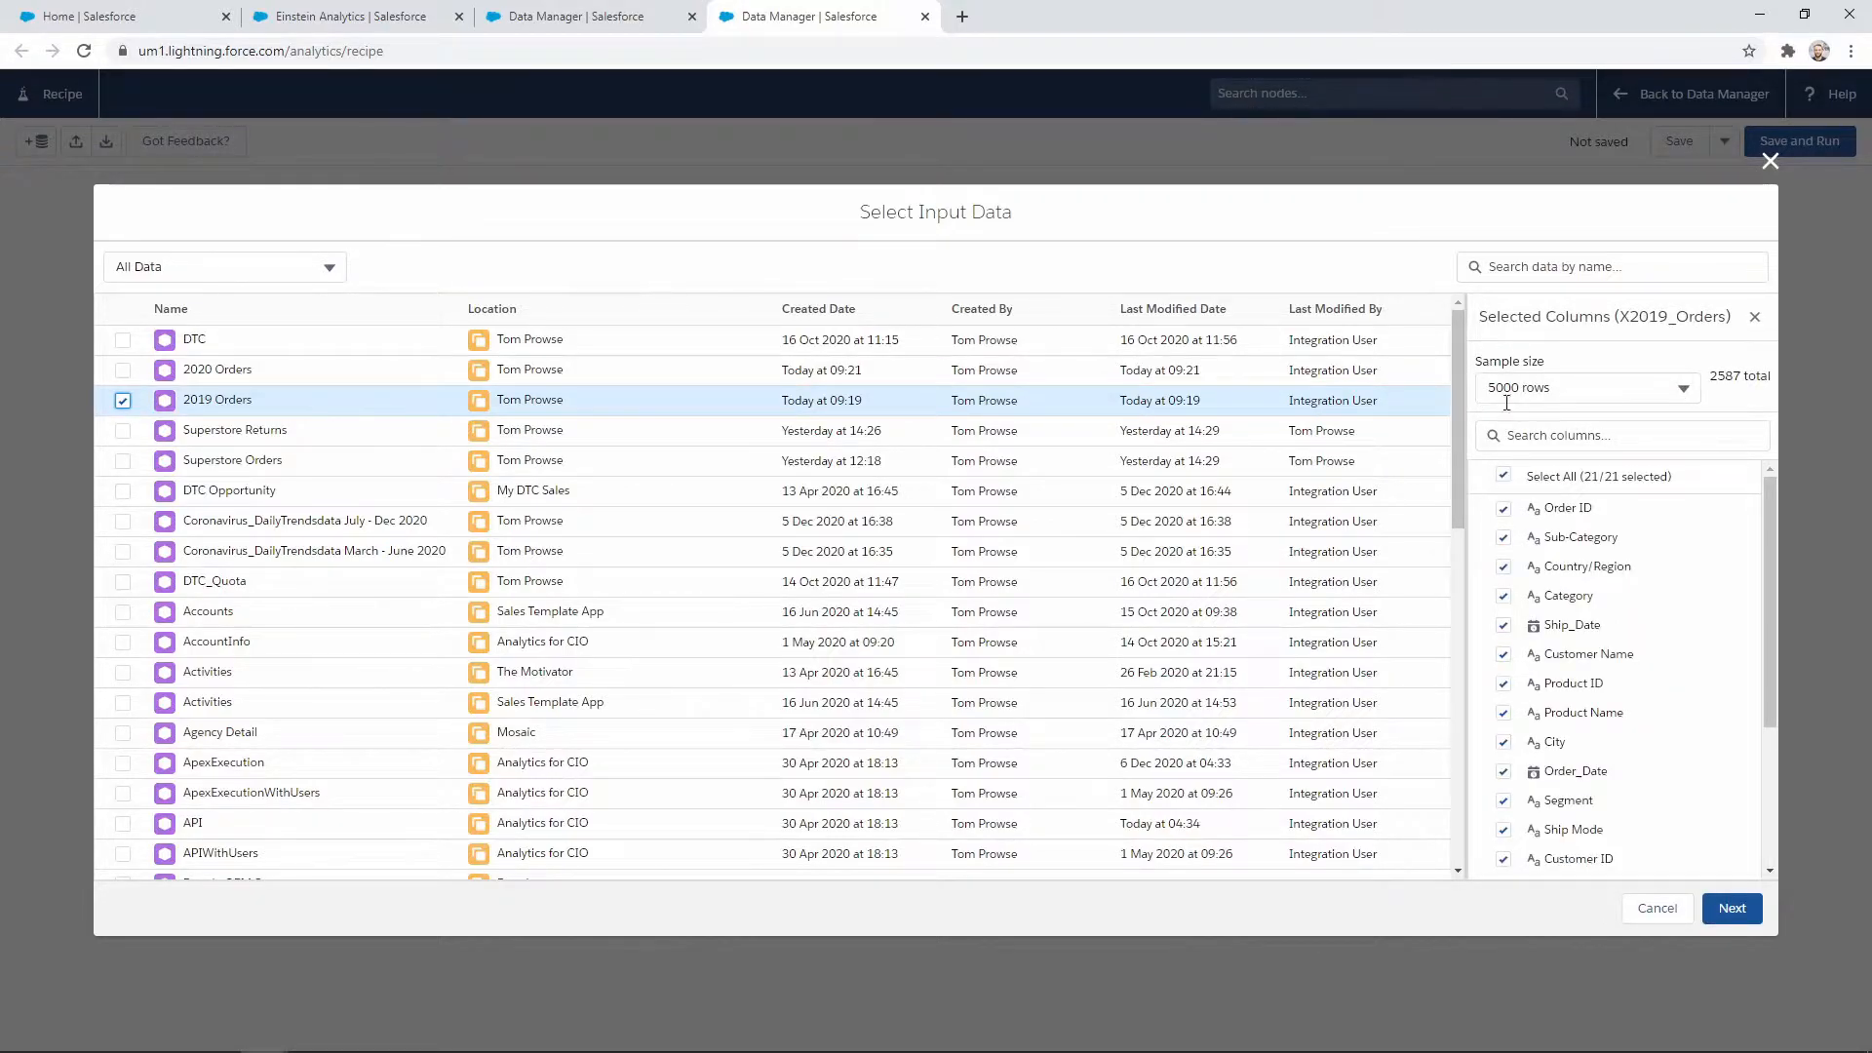
{"action": "left_click", "coordinate": [1685, 392]}
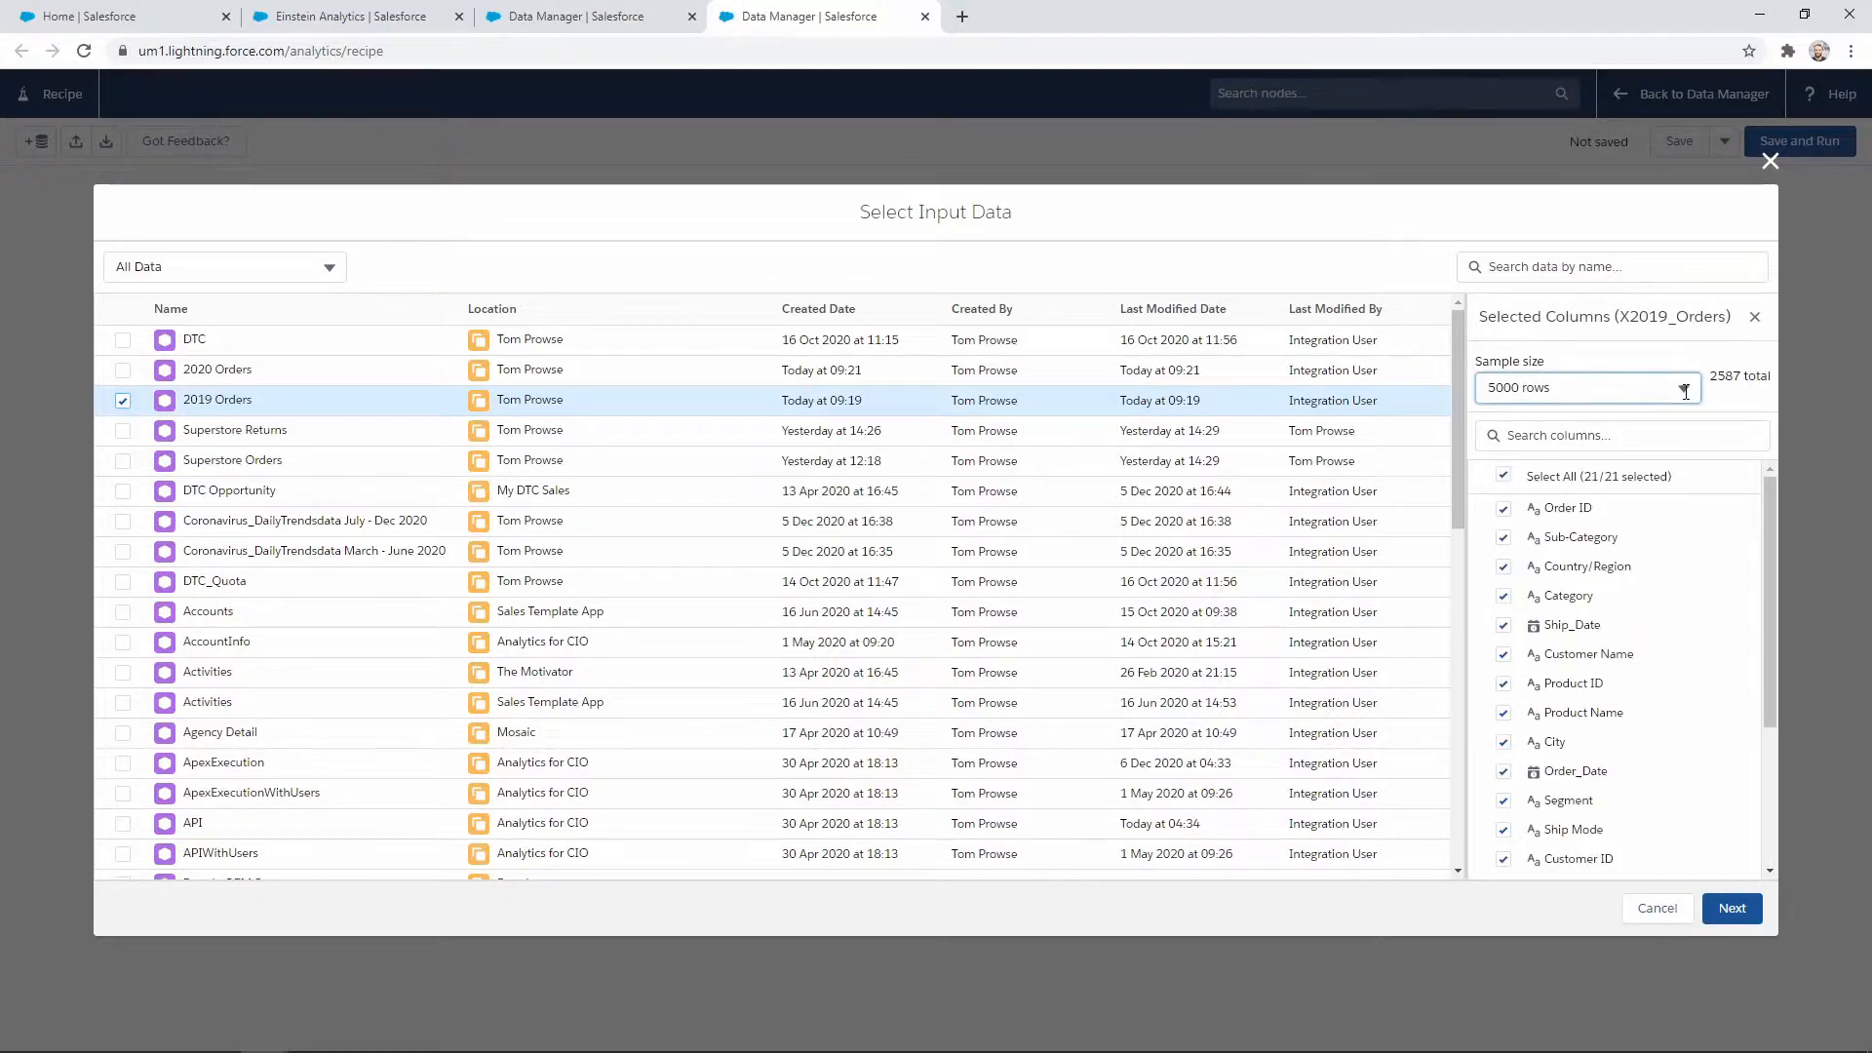
{"action": "left_click", "coordinate": [1734, 406]}
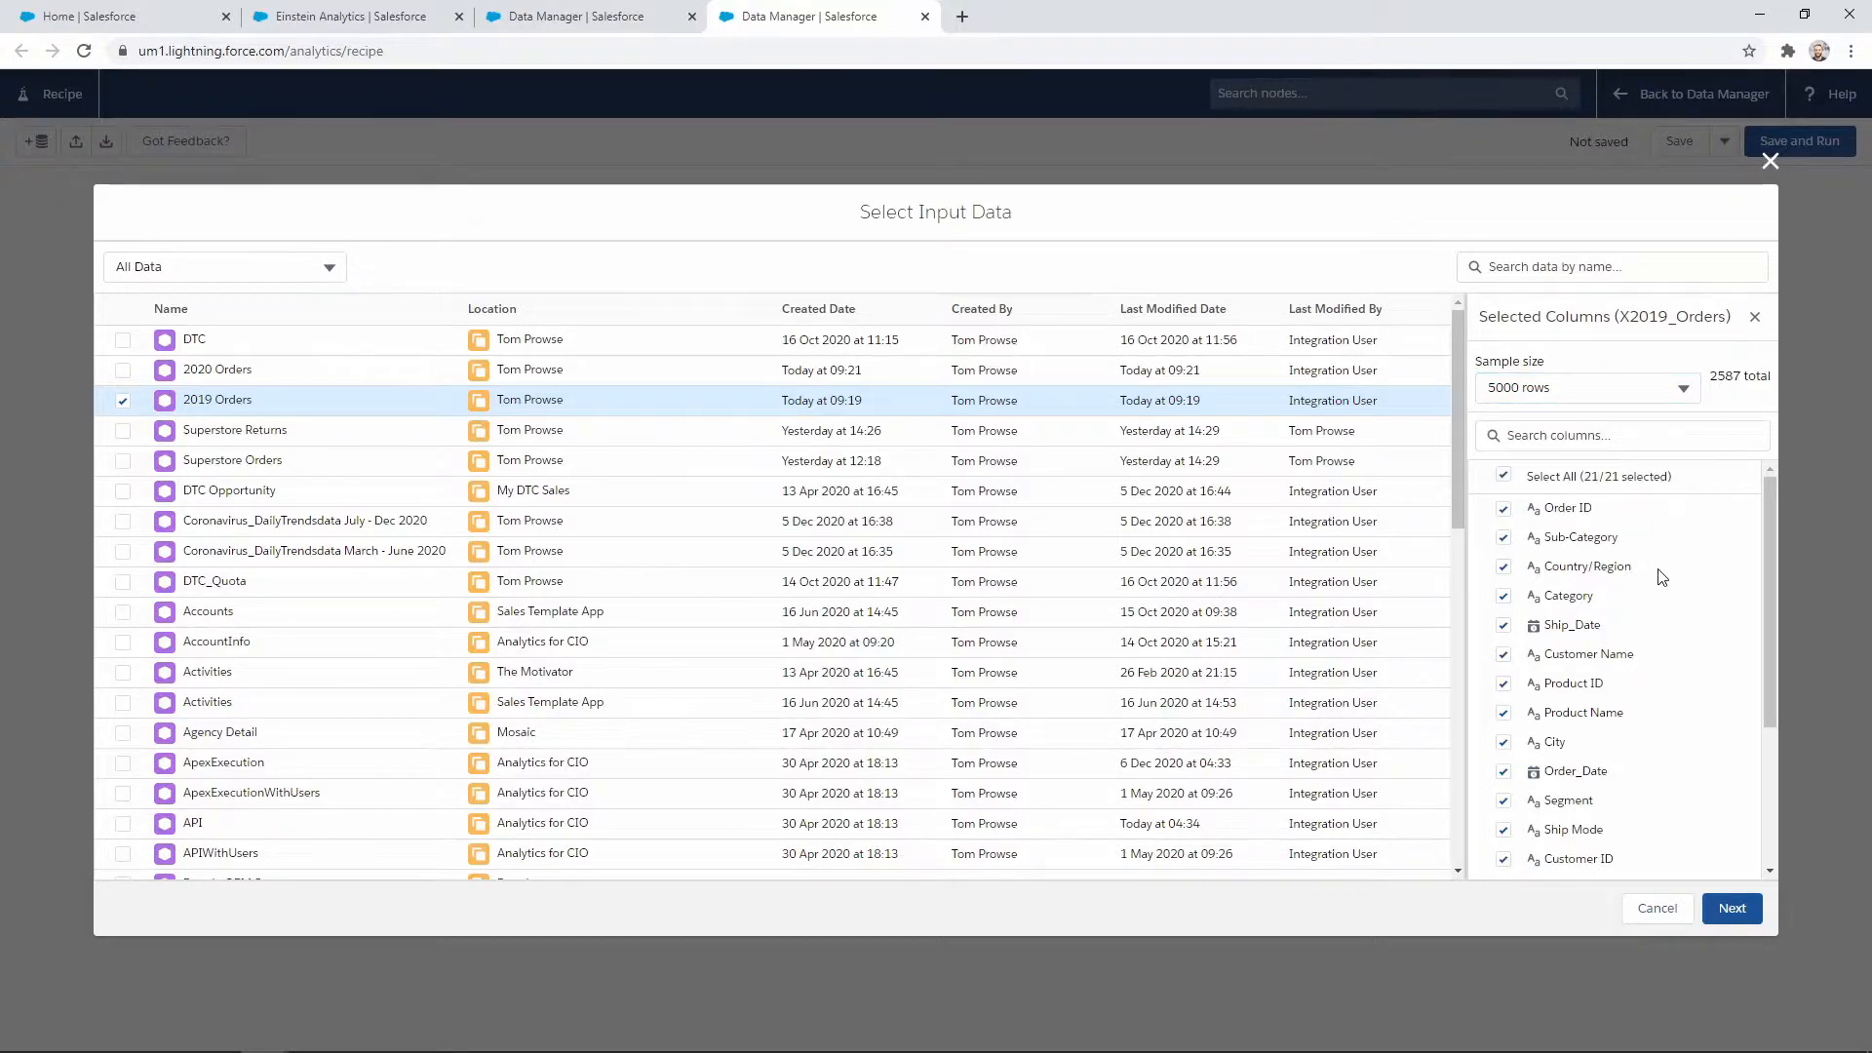
{"action": "scroll", "coordinate": [1650, 640], "scroll_direction": "down", "scroll_amount": 1}
{"action": "scroll", "coordinate": [1638, 667], "scroll_direction": "down", "scroll_amount": 1}
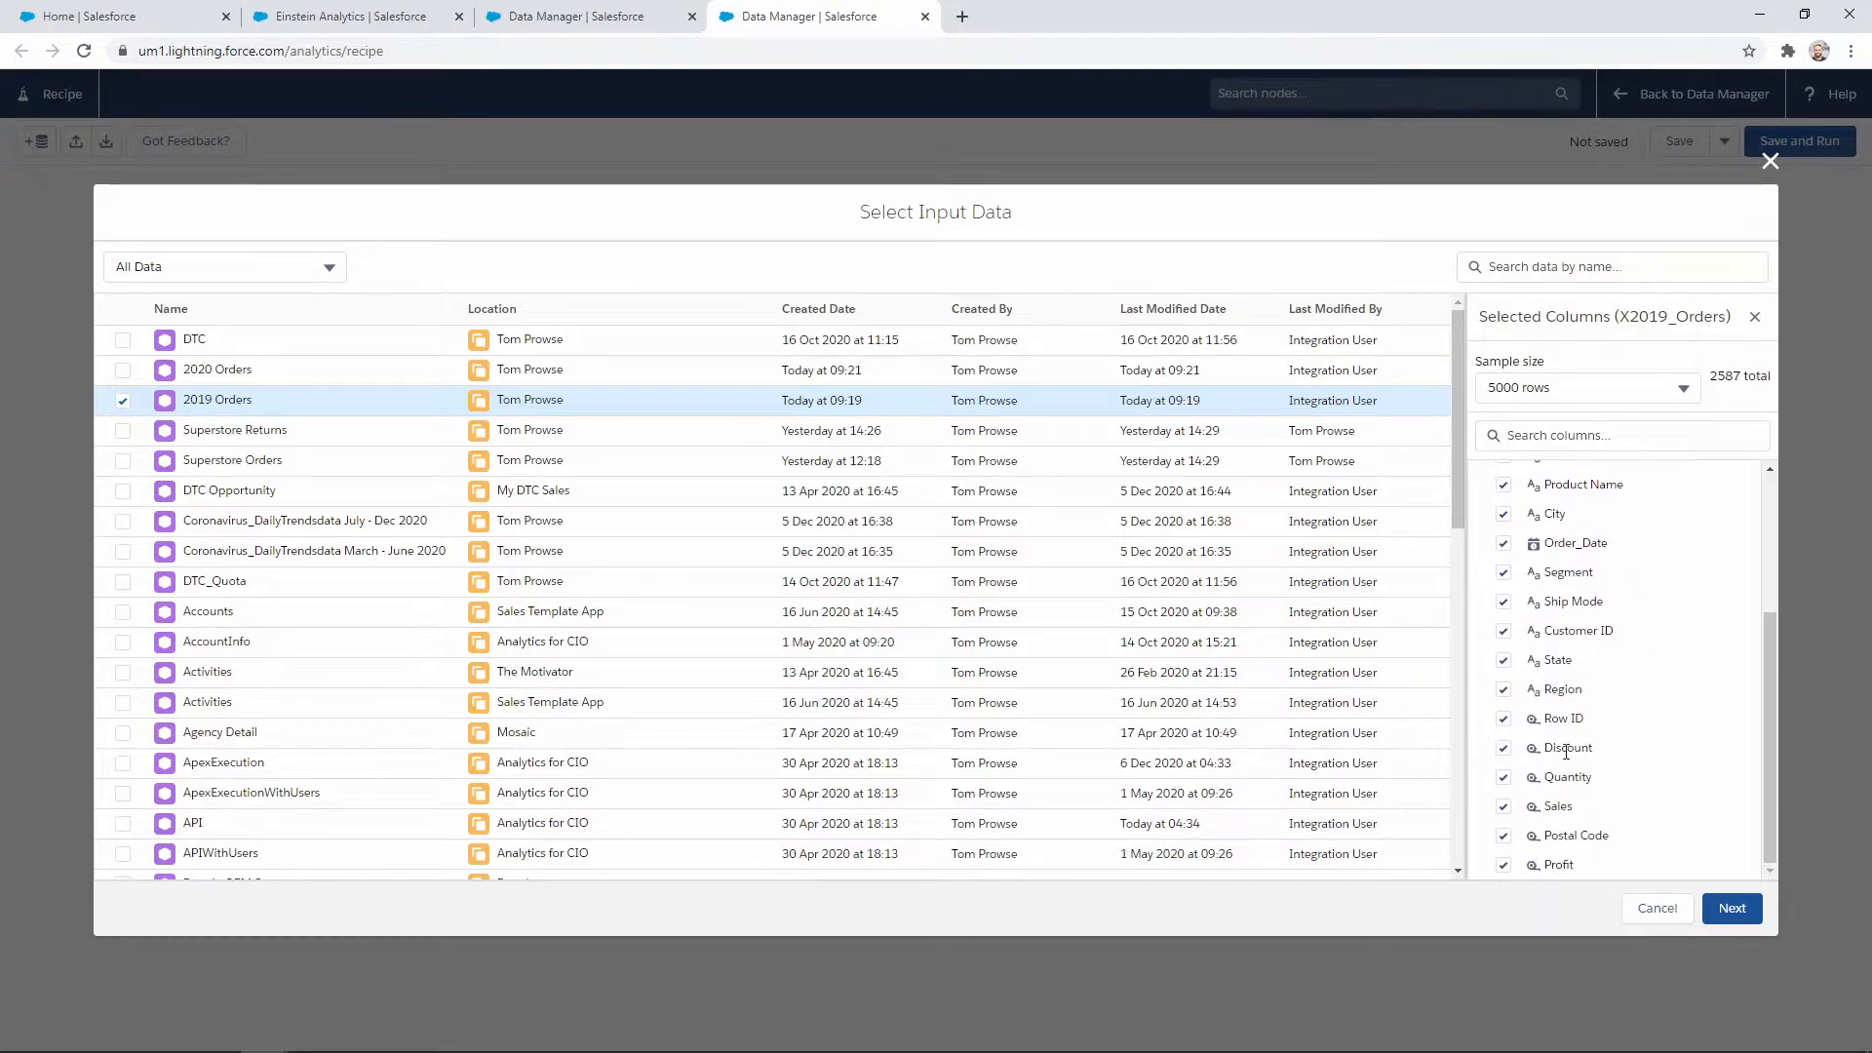
{"action": "scroll", "coordinate": [1565, 747], "scroll_direction": "up", "scroll_amount": 2}
{"action": "scroll", "coordinate": [1565, 747], "scroll_direction": "up", "scroll_amount": 1}
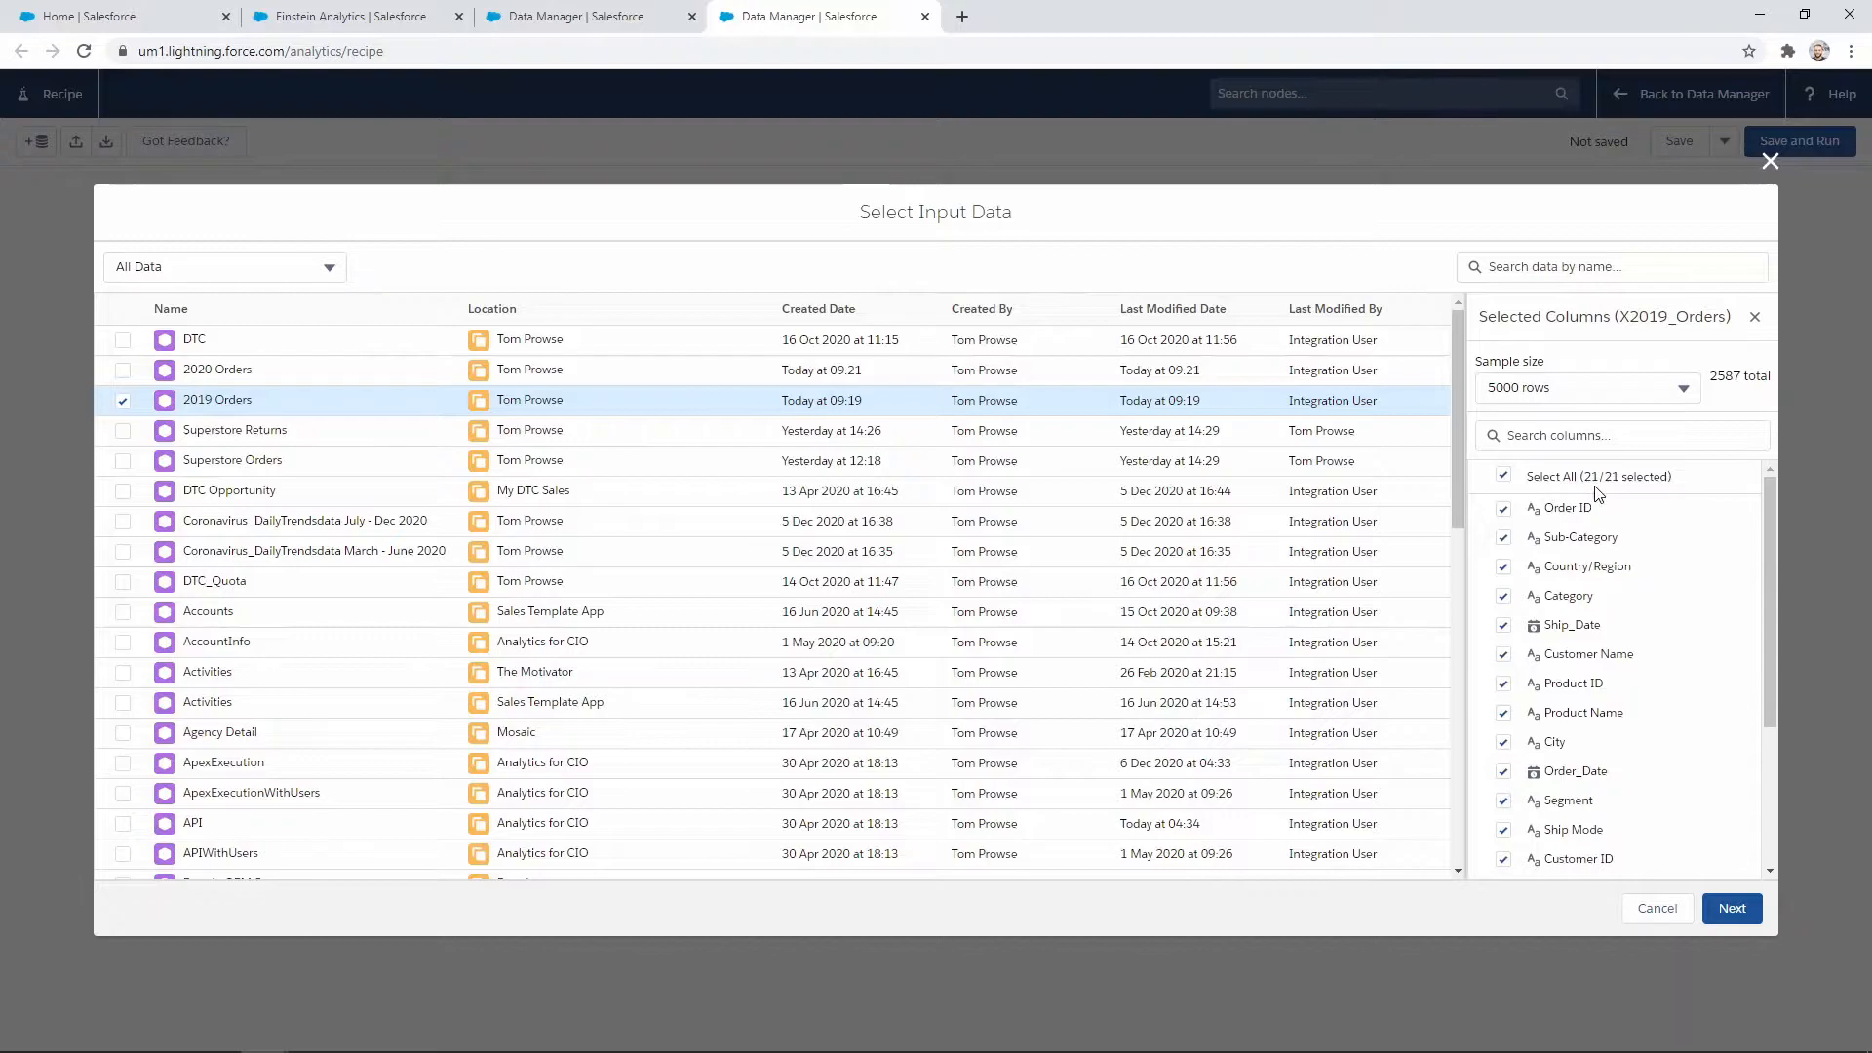
{"action": "left_click", "coordinate": [1736, 912]}
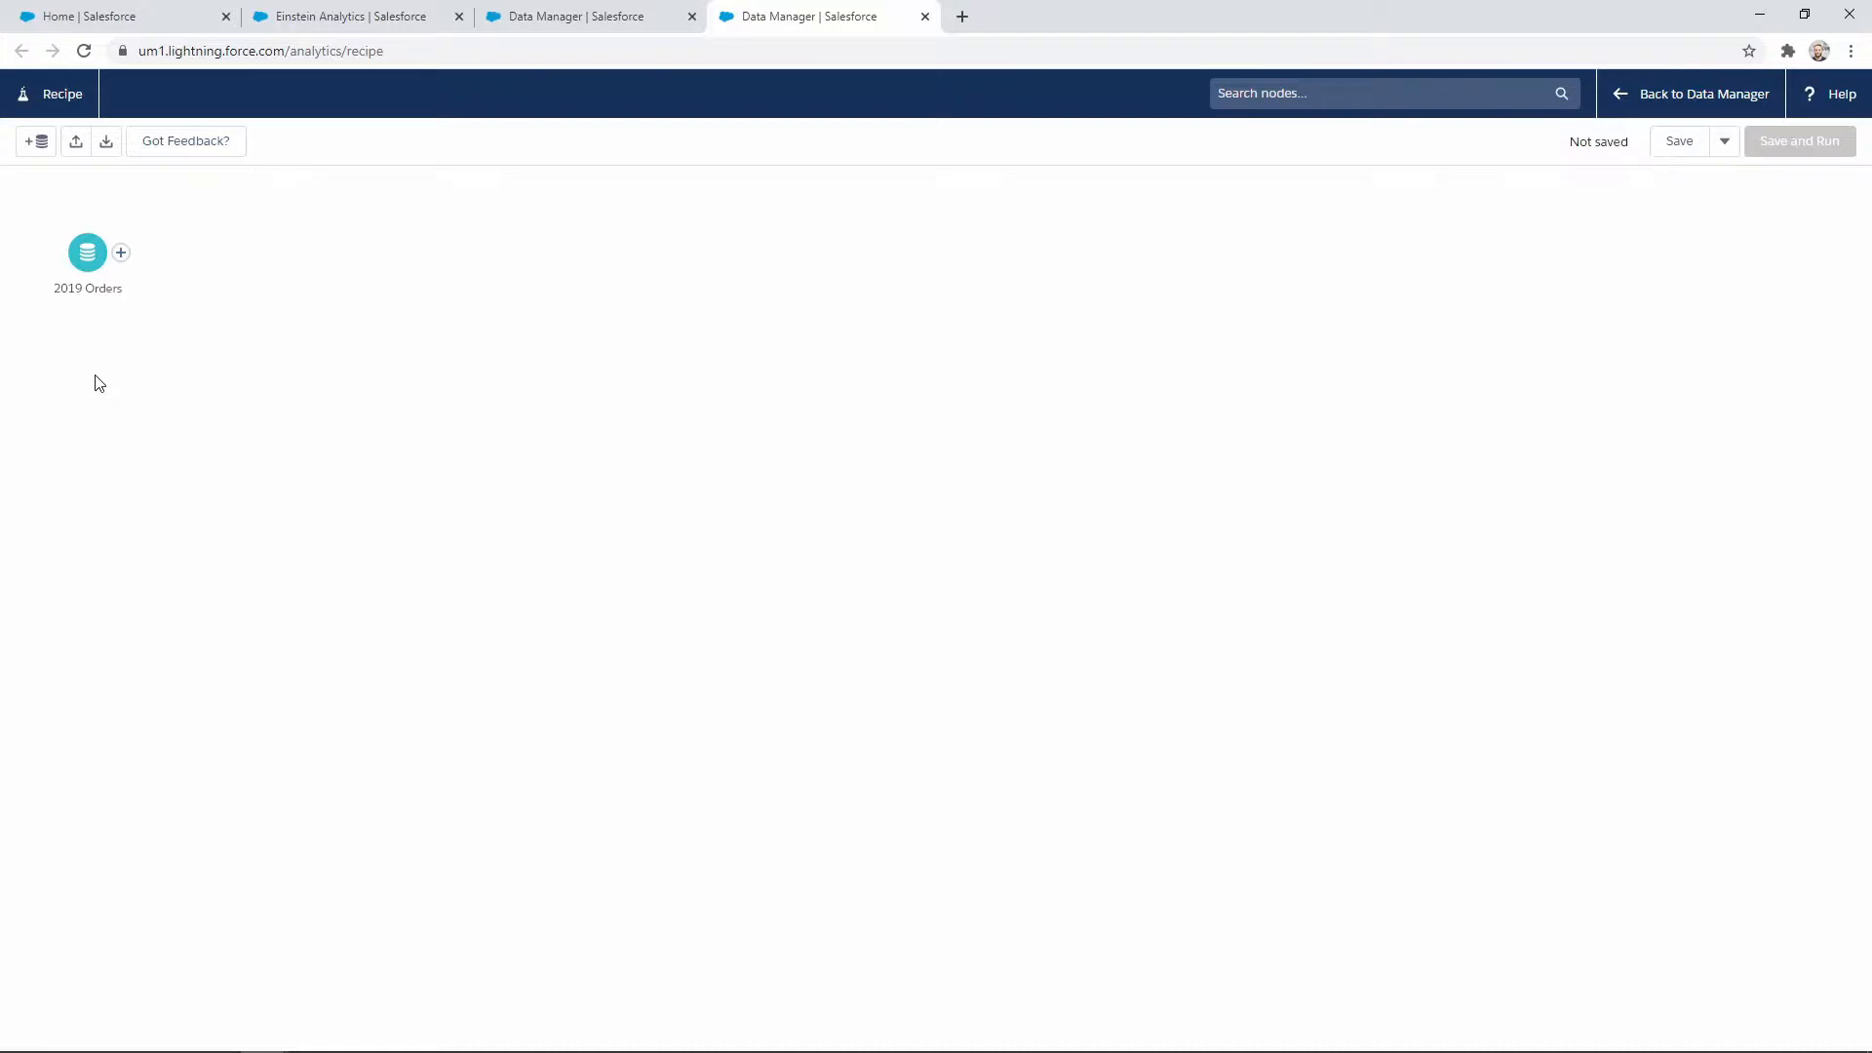
Add the 2020 Orders dataset to the recipe as a second input, keeping all its columns
{"action": "left_click", "coordinate": [37, 146]}
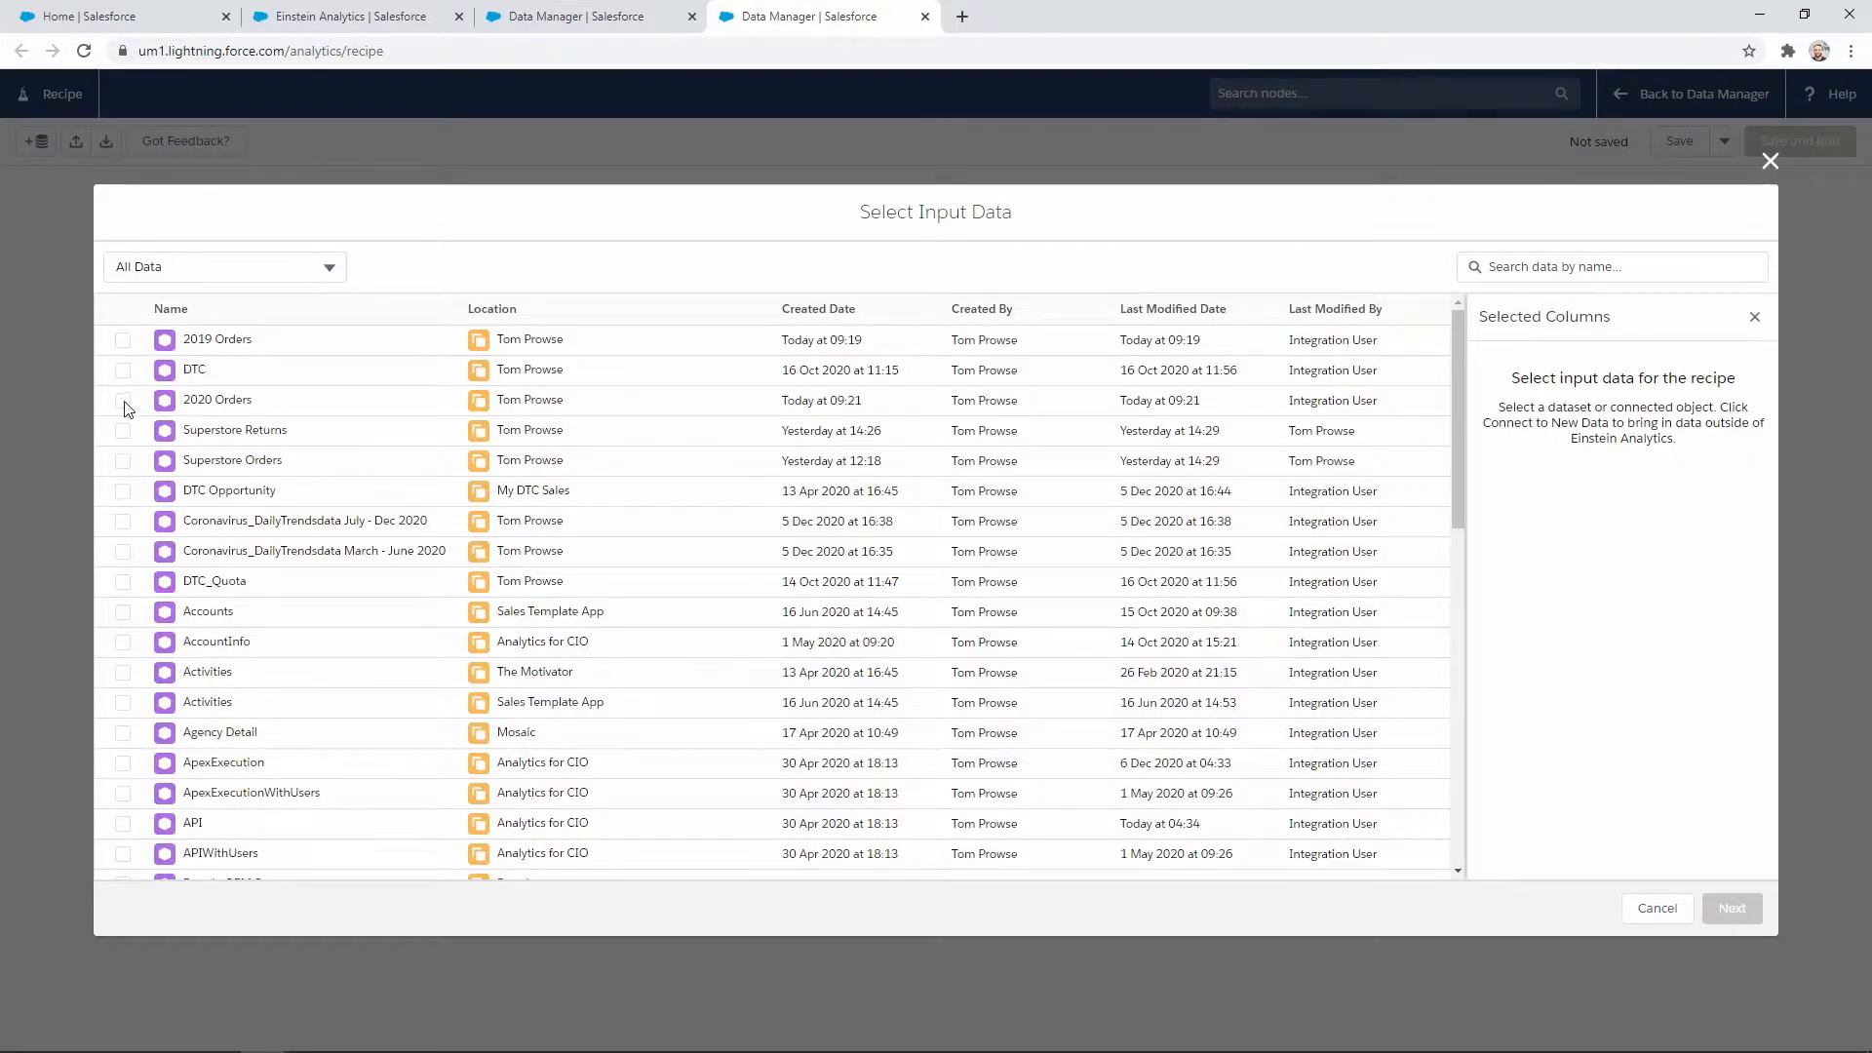
{"action": "left_click", "coordinate": [123, 400]}
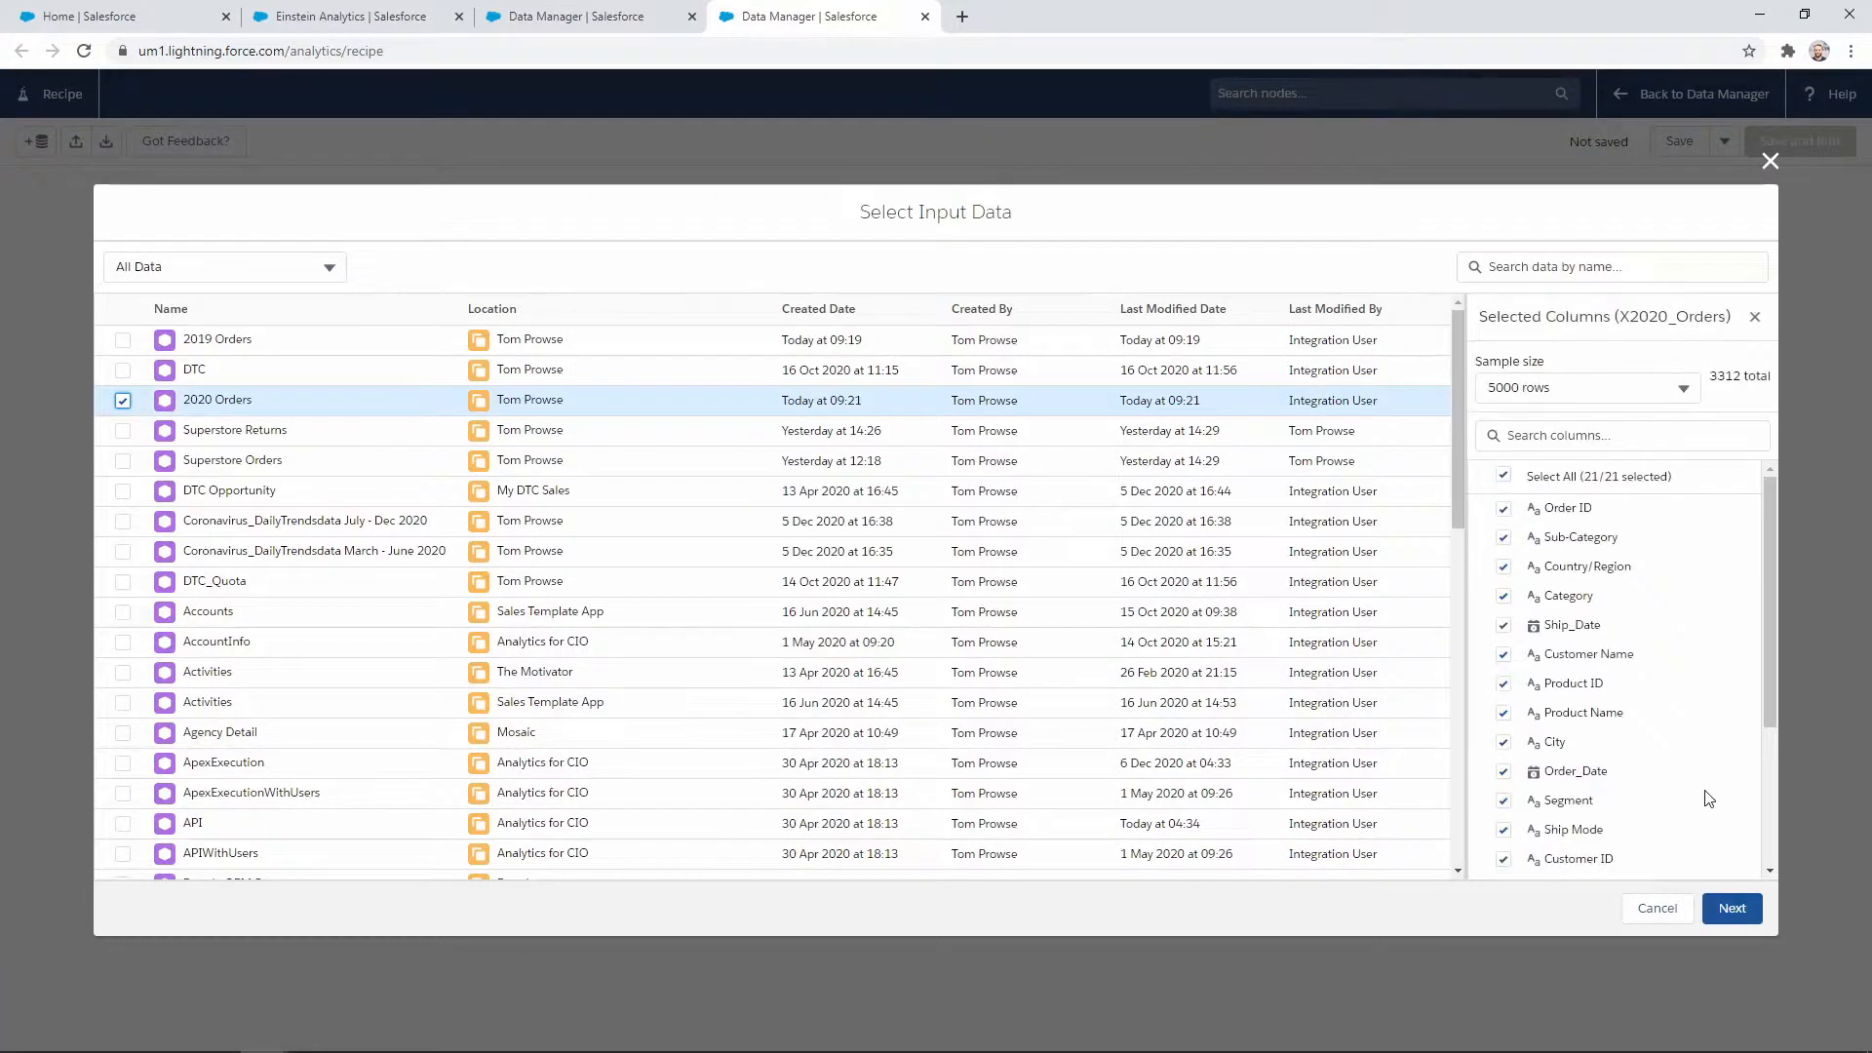
{"action": "left_click", "coordinate": [1732, 908]}
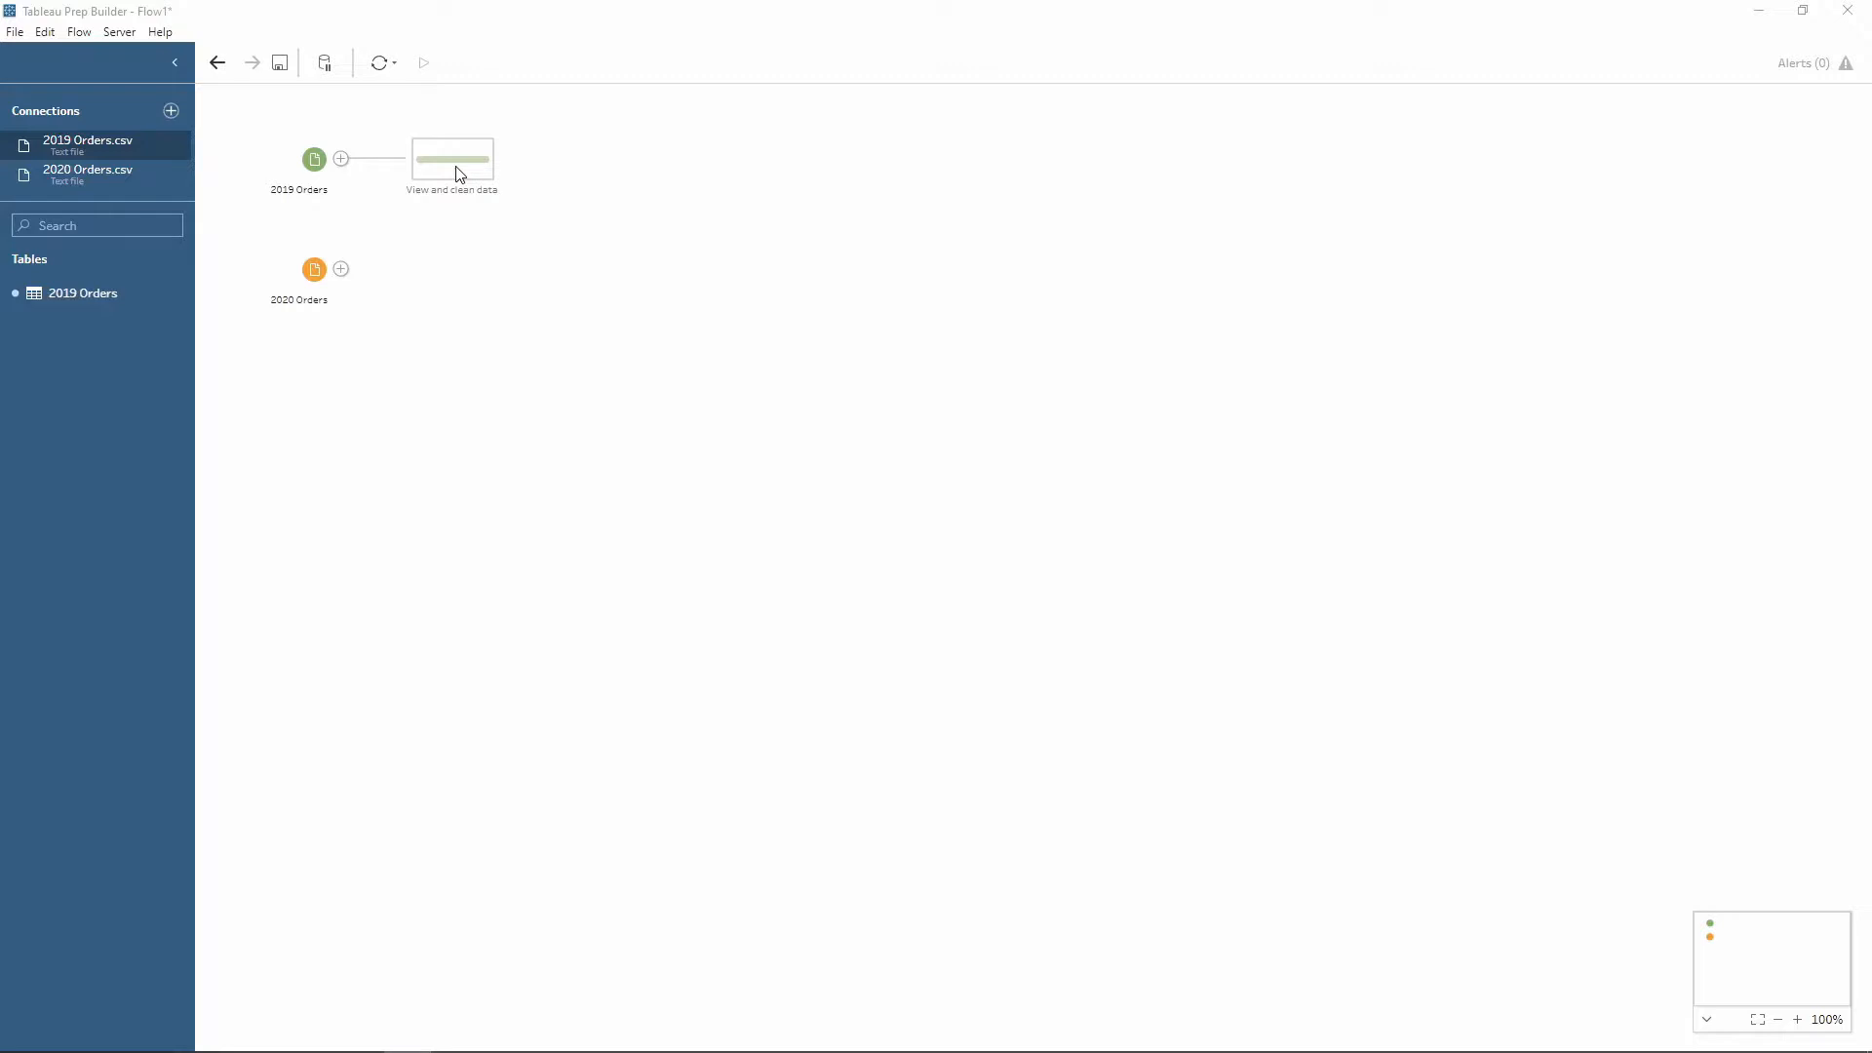
In Tableau Prep Builder, add a cleaning step to 2019 Orders and highlight the values related to Standard Class in Ship Mode
{"action": "left_click", "coordinate": [458, 173]}
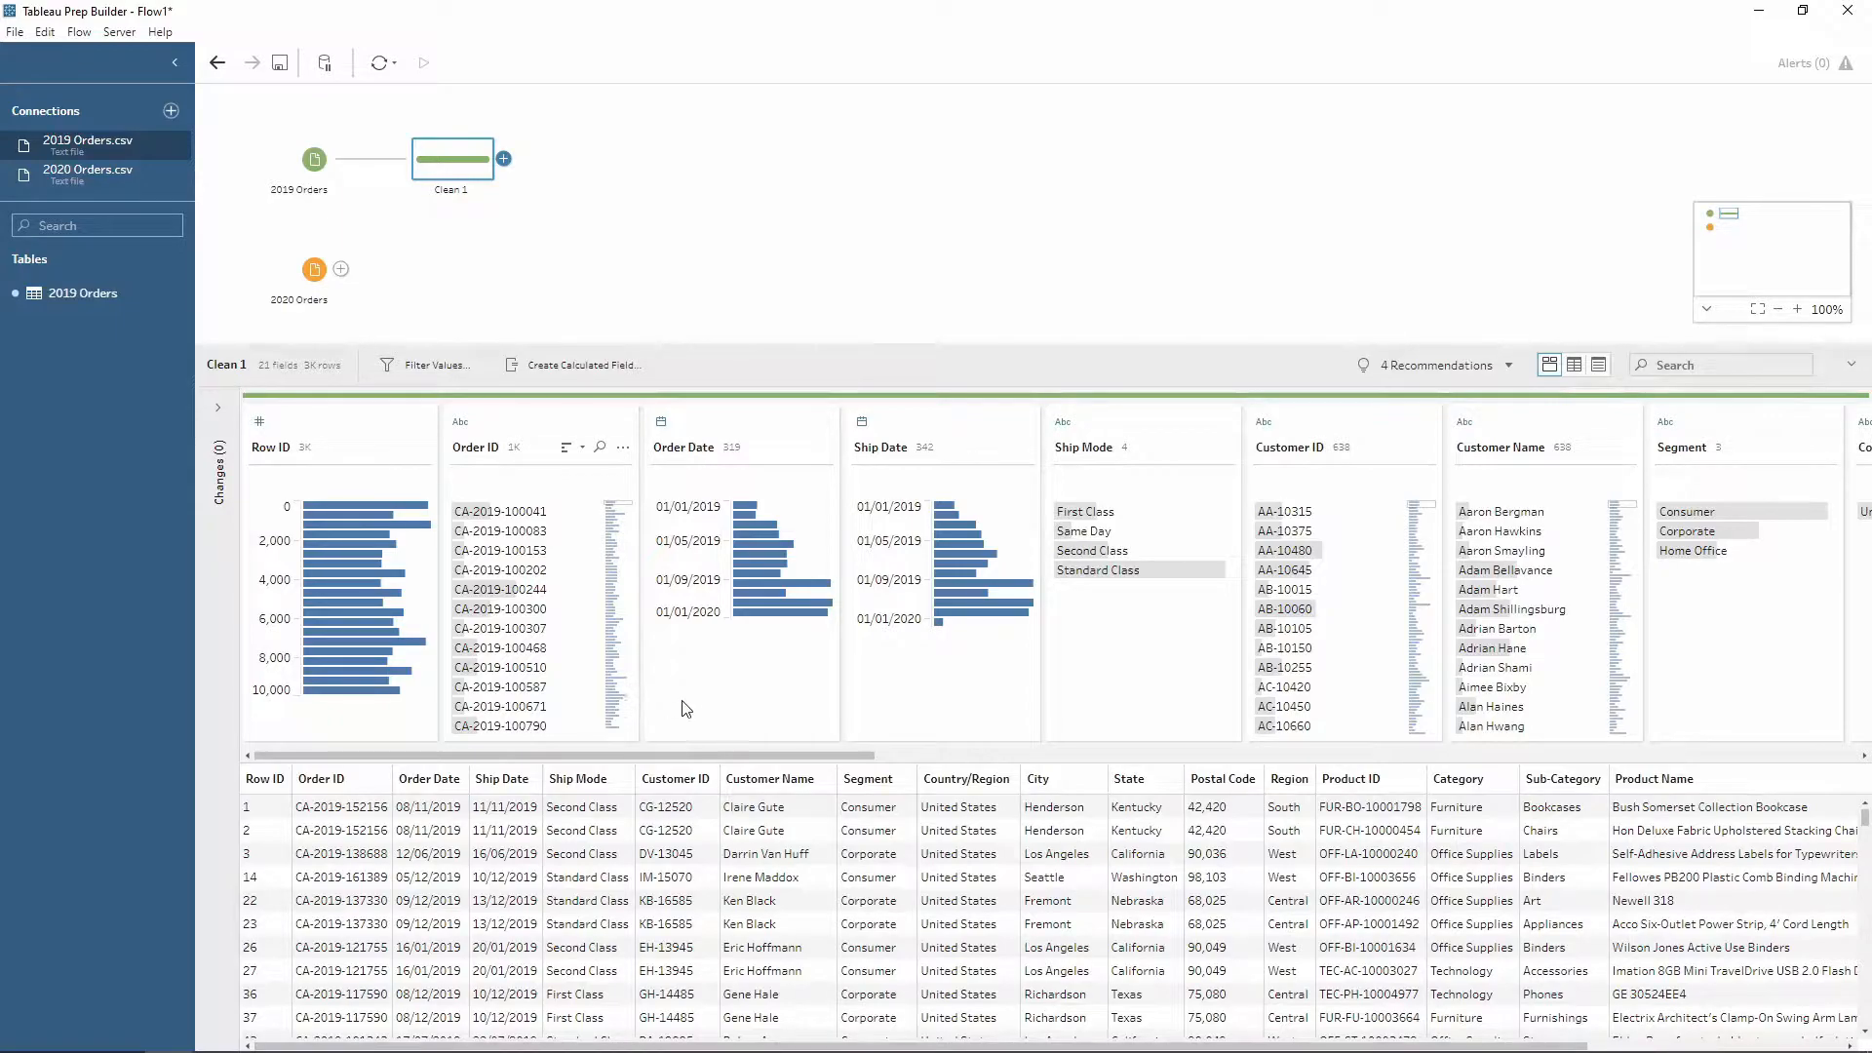
{"action": "left_click_drag", "start_coordinate": [710, 756], "coordinate": [751, 761]}
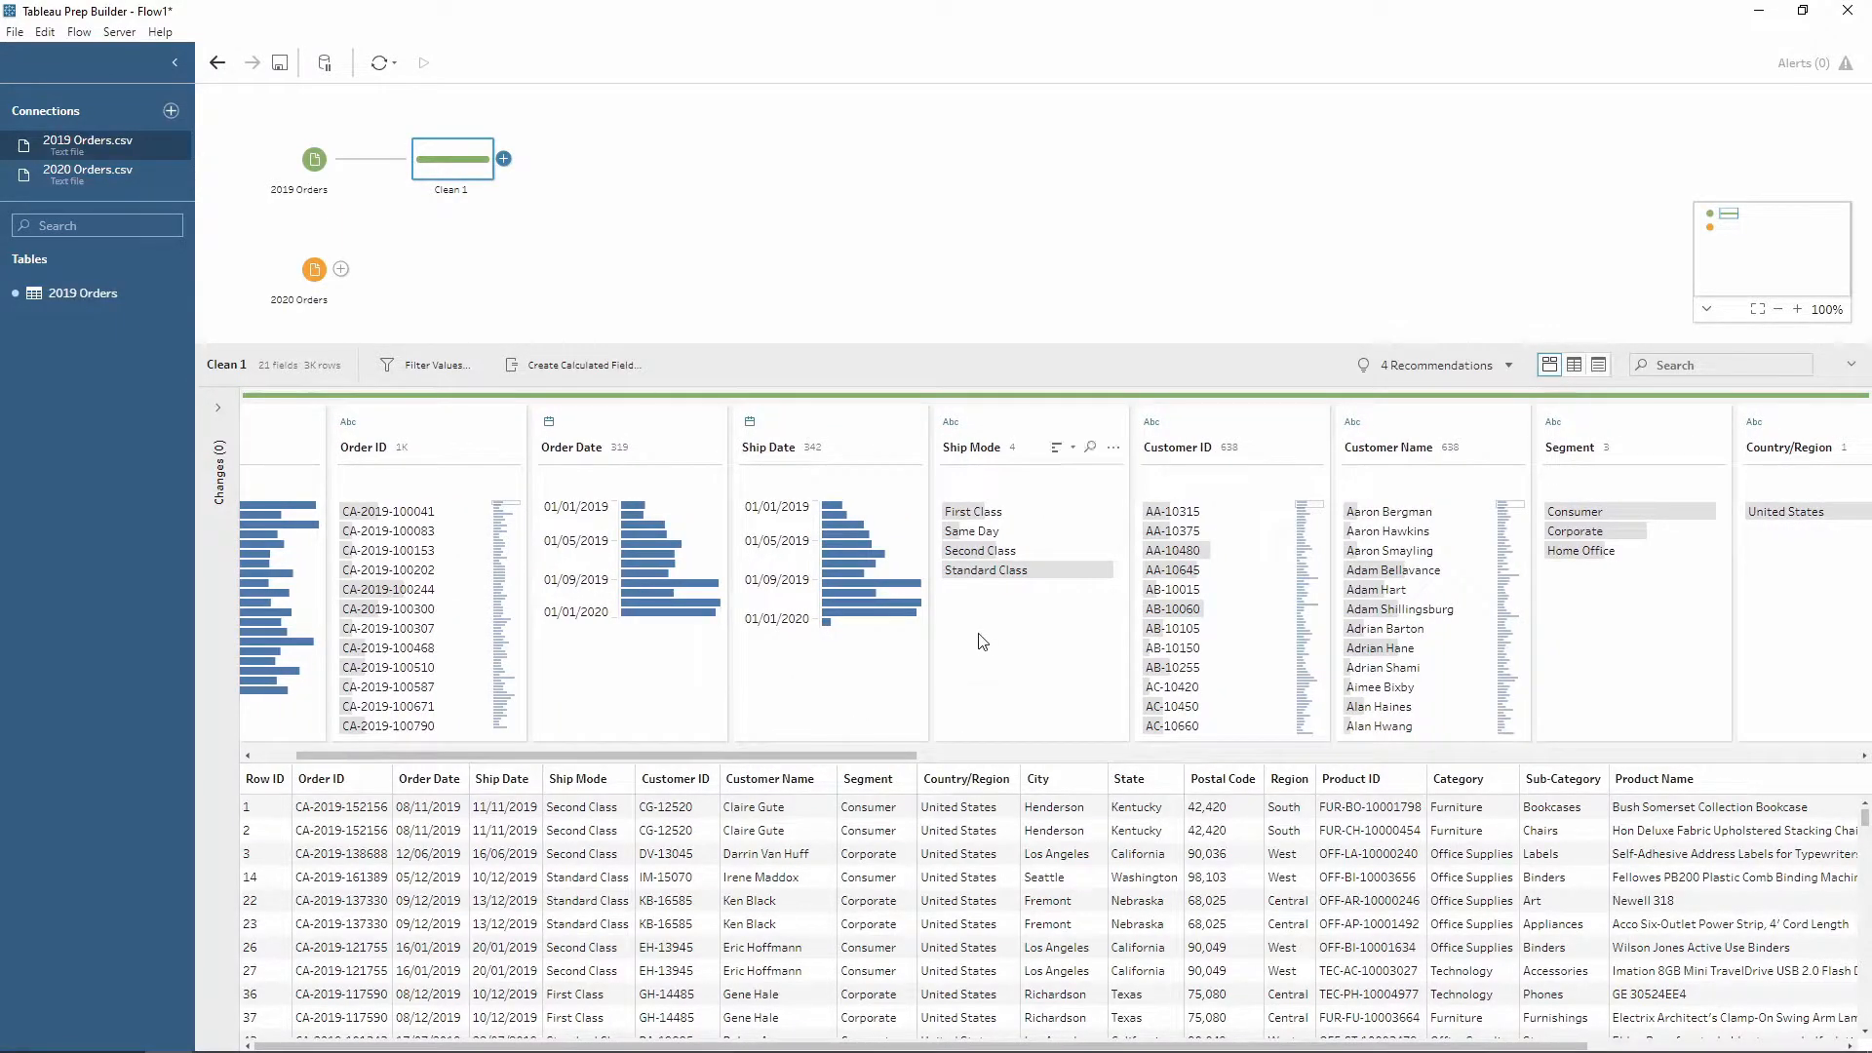
{"action": "mouse_move", "coordinate": [976, 583]}
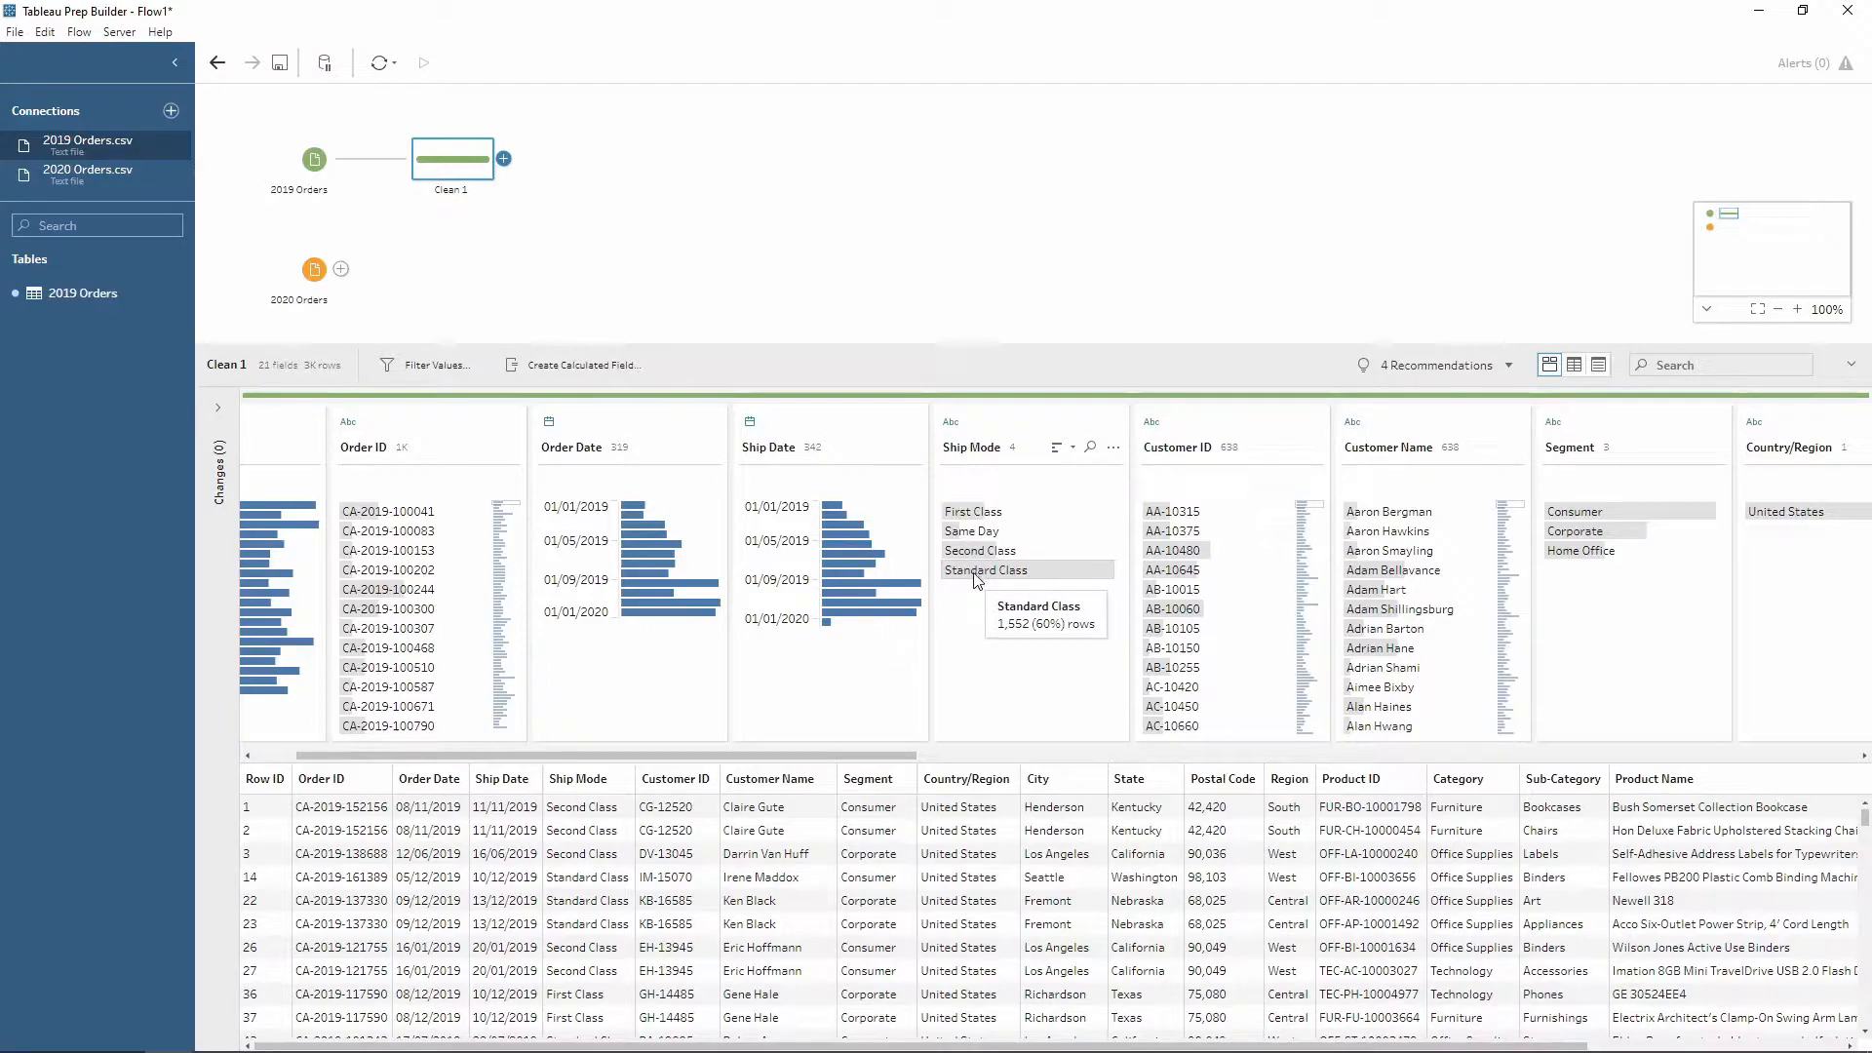
{"action": "left_click", "coordinate": [977, 571]}
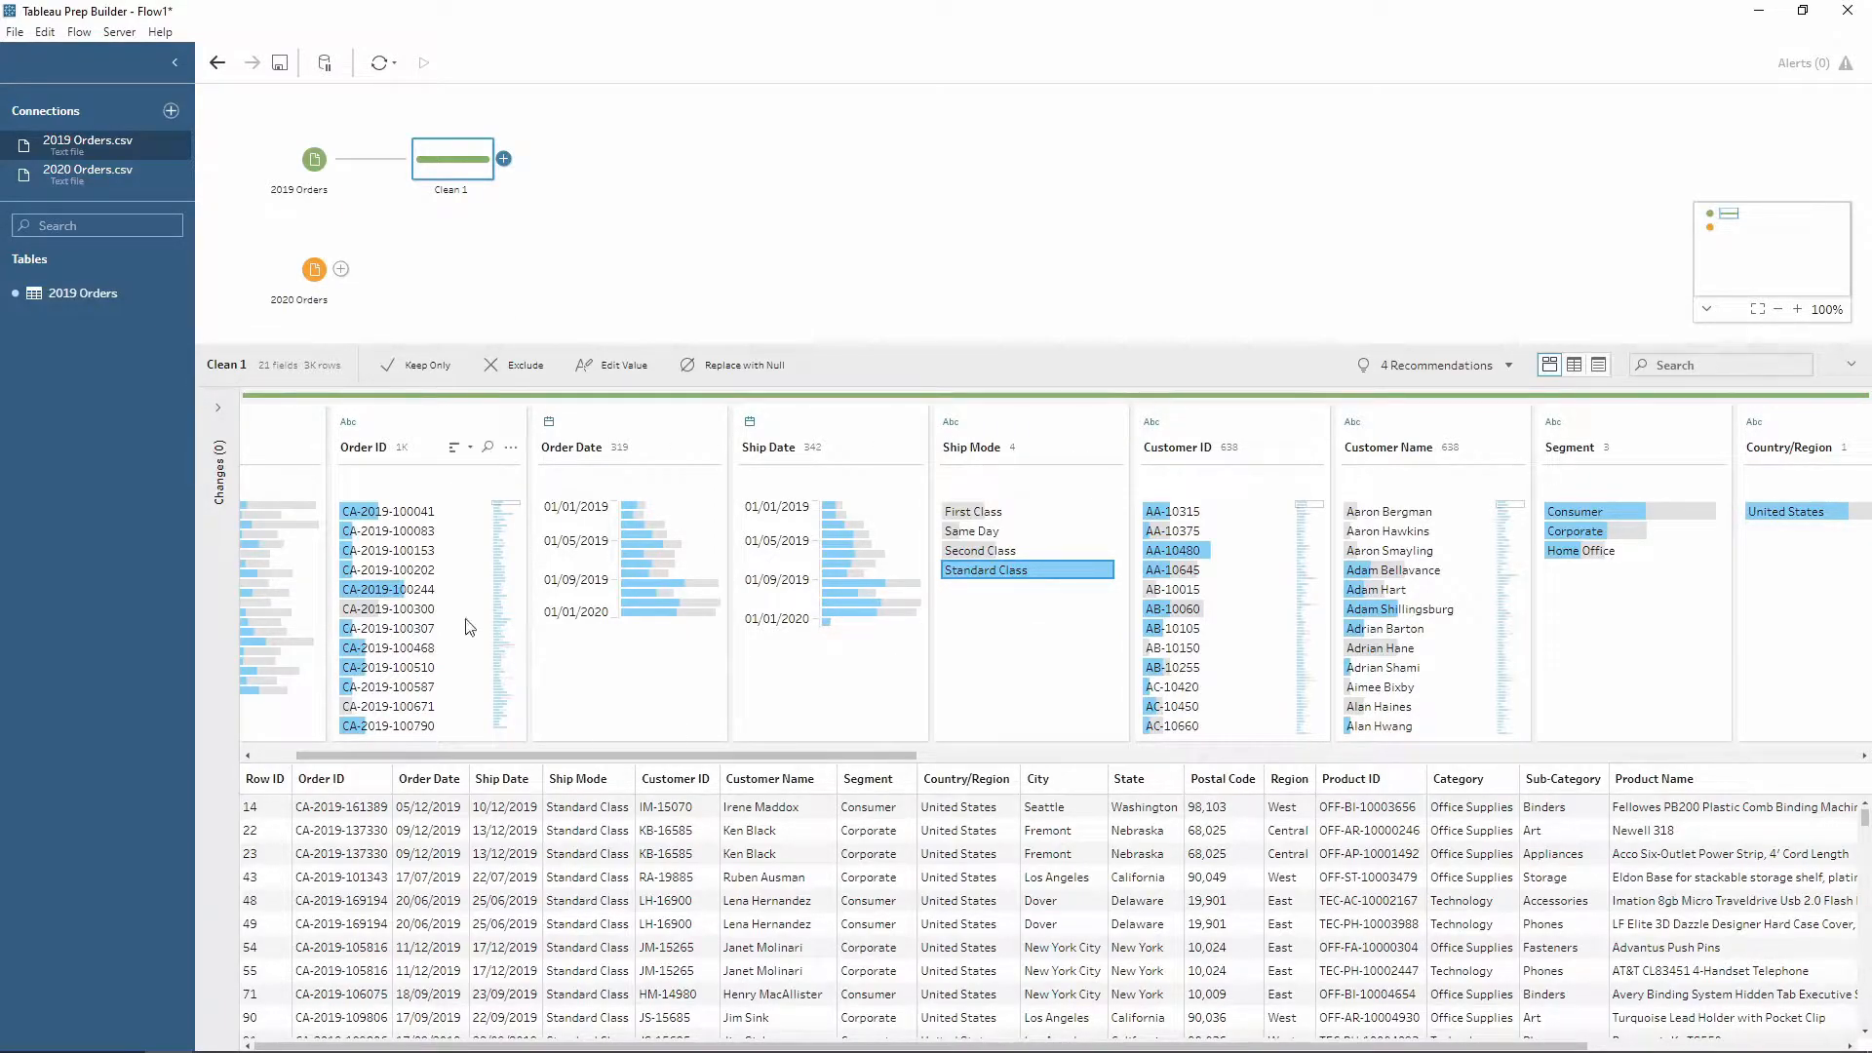
{"action": "mouse_move", "coordinate": [374, 590]}
{"action": "mouse_move", "coordinate": [1395, 573]}
{"action": "left_click", "coordinate": [1244, 531]}
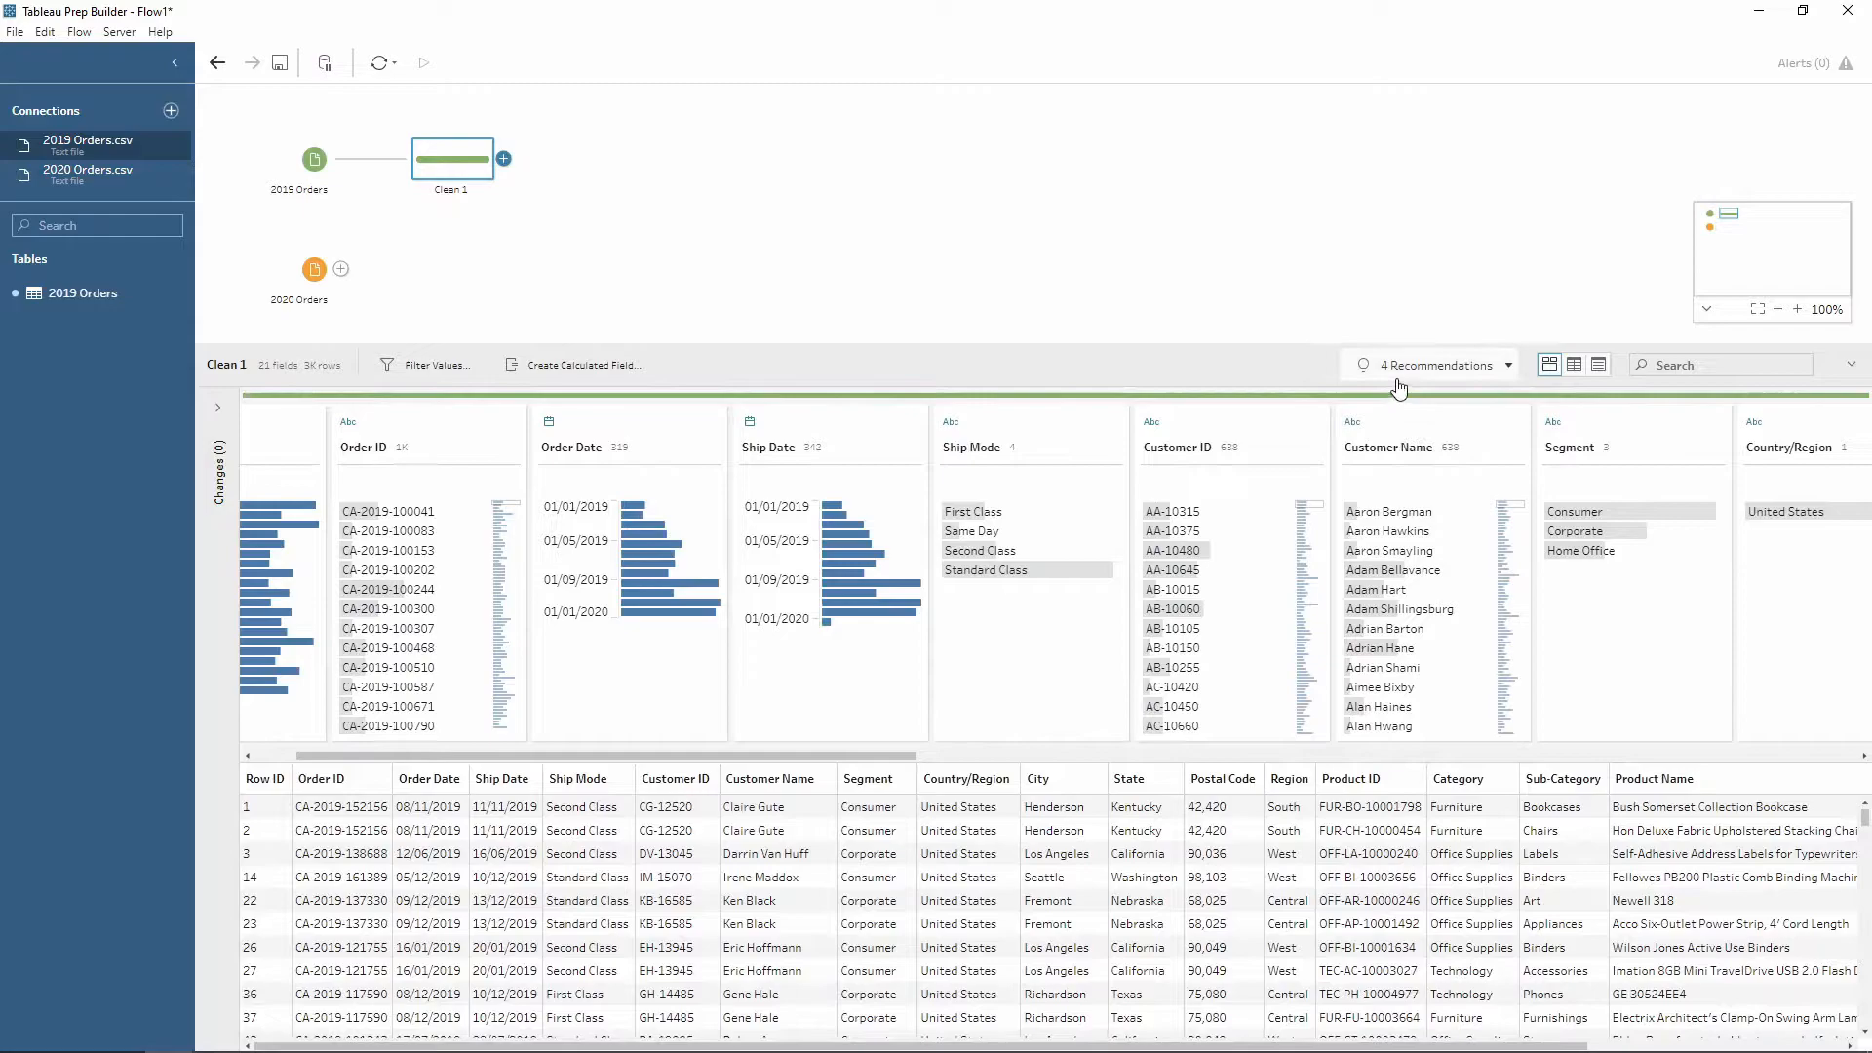
Review the recommended data role changes for the cleaning step without applying any
{"action": "left_click", "coordinate": [1394, 377]}
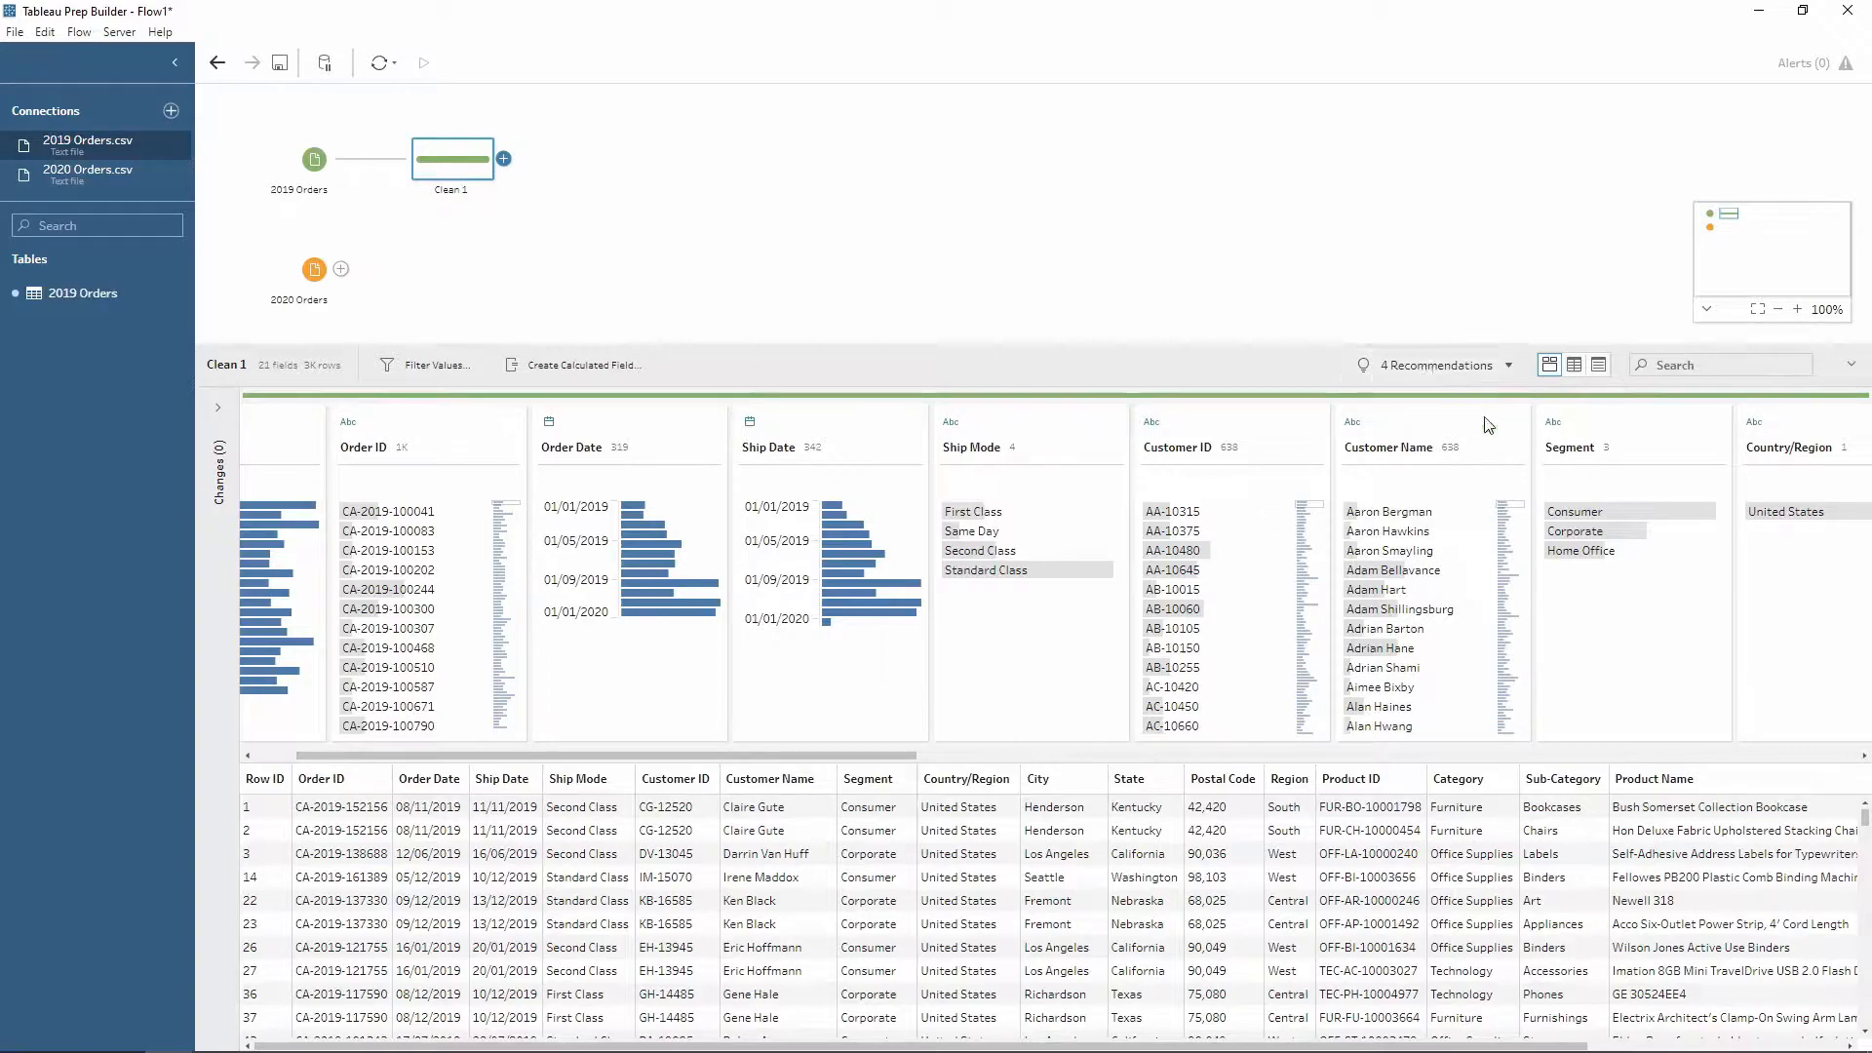
{"action": "left_click", "coordinate": [1472, 367]}
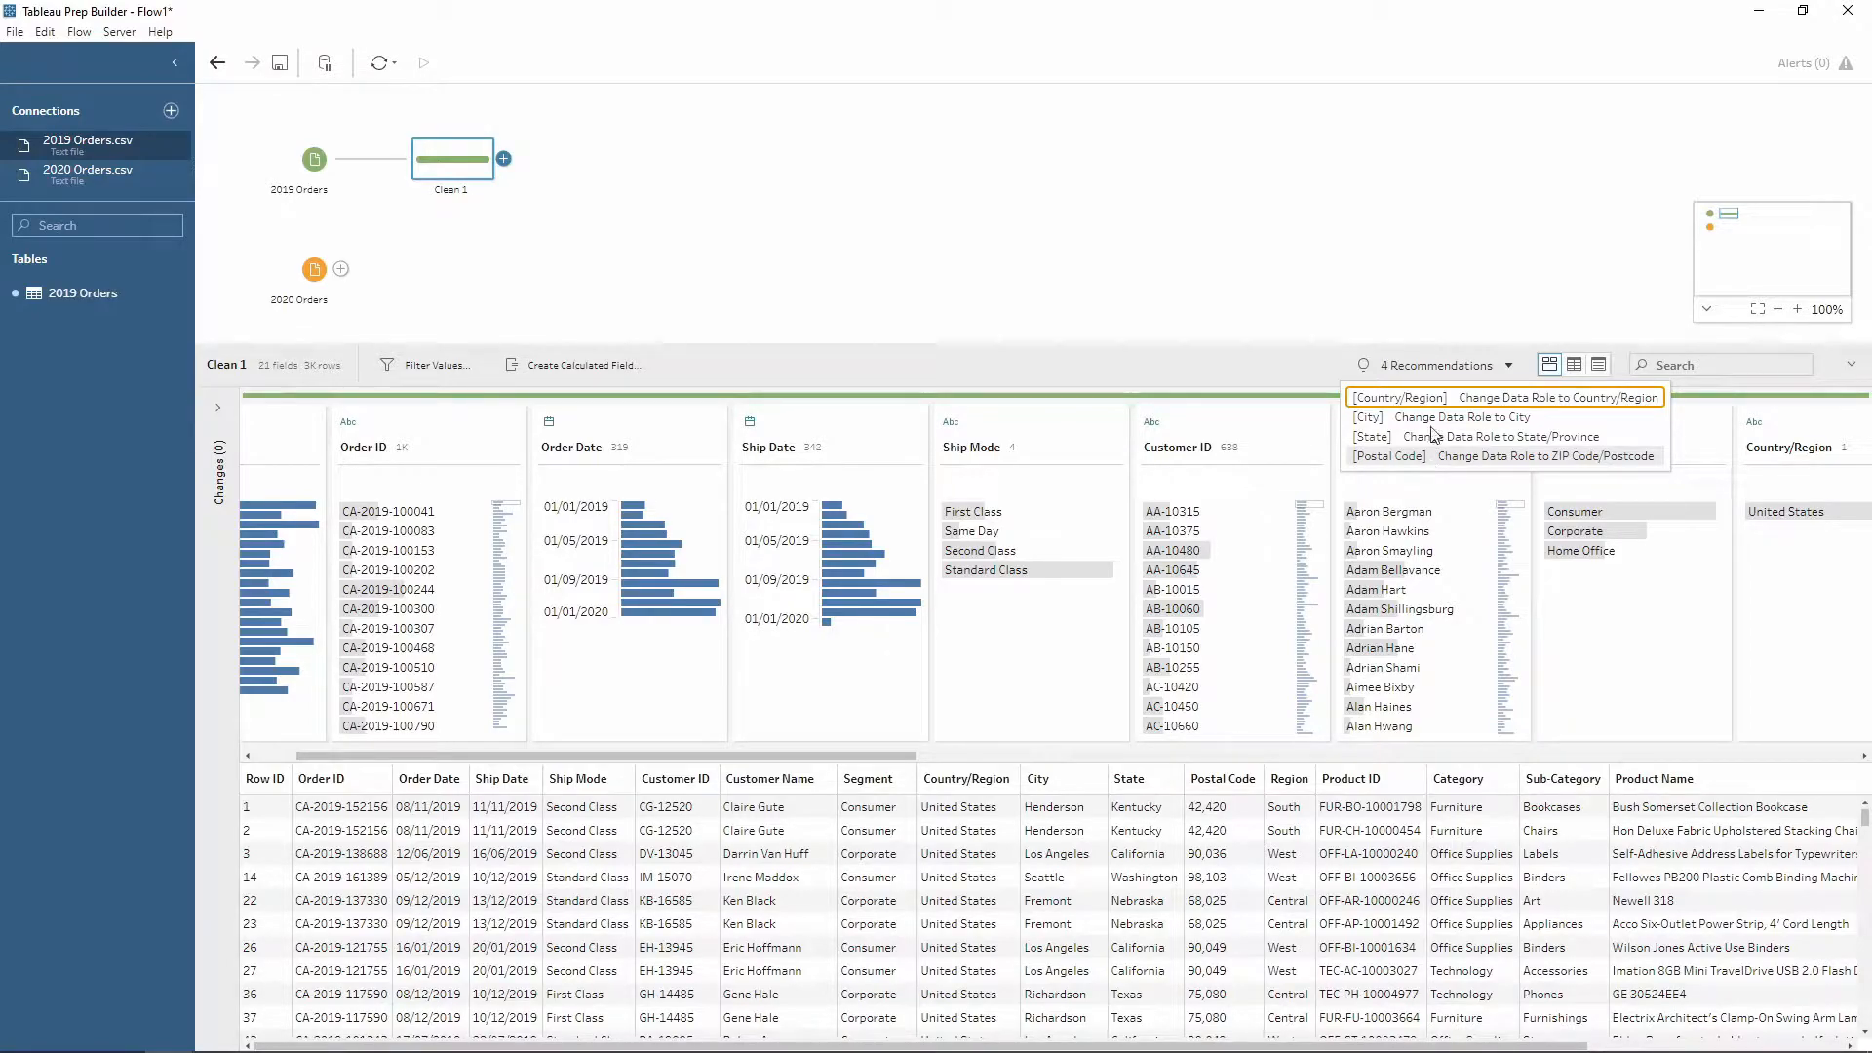
{"action": "left_click", "coordinate": [1434, 370]}
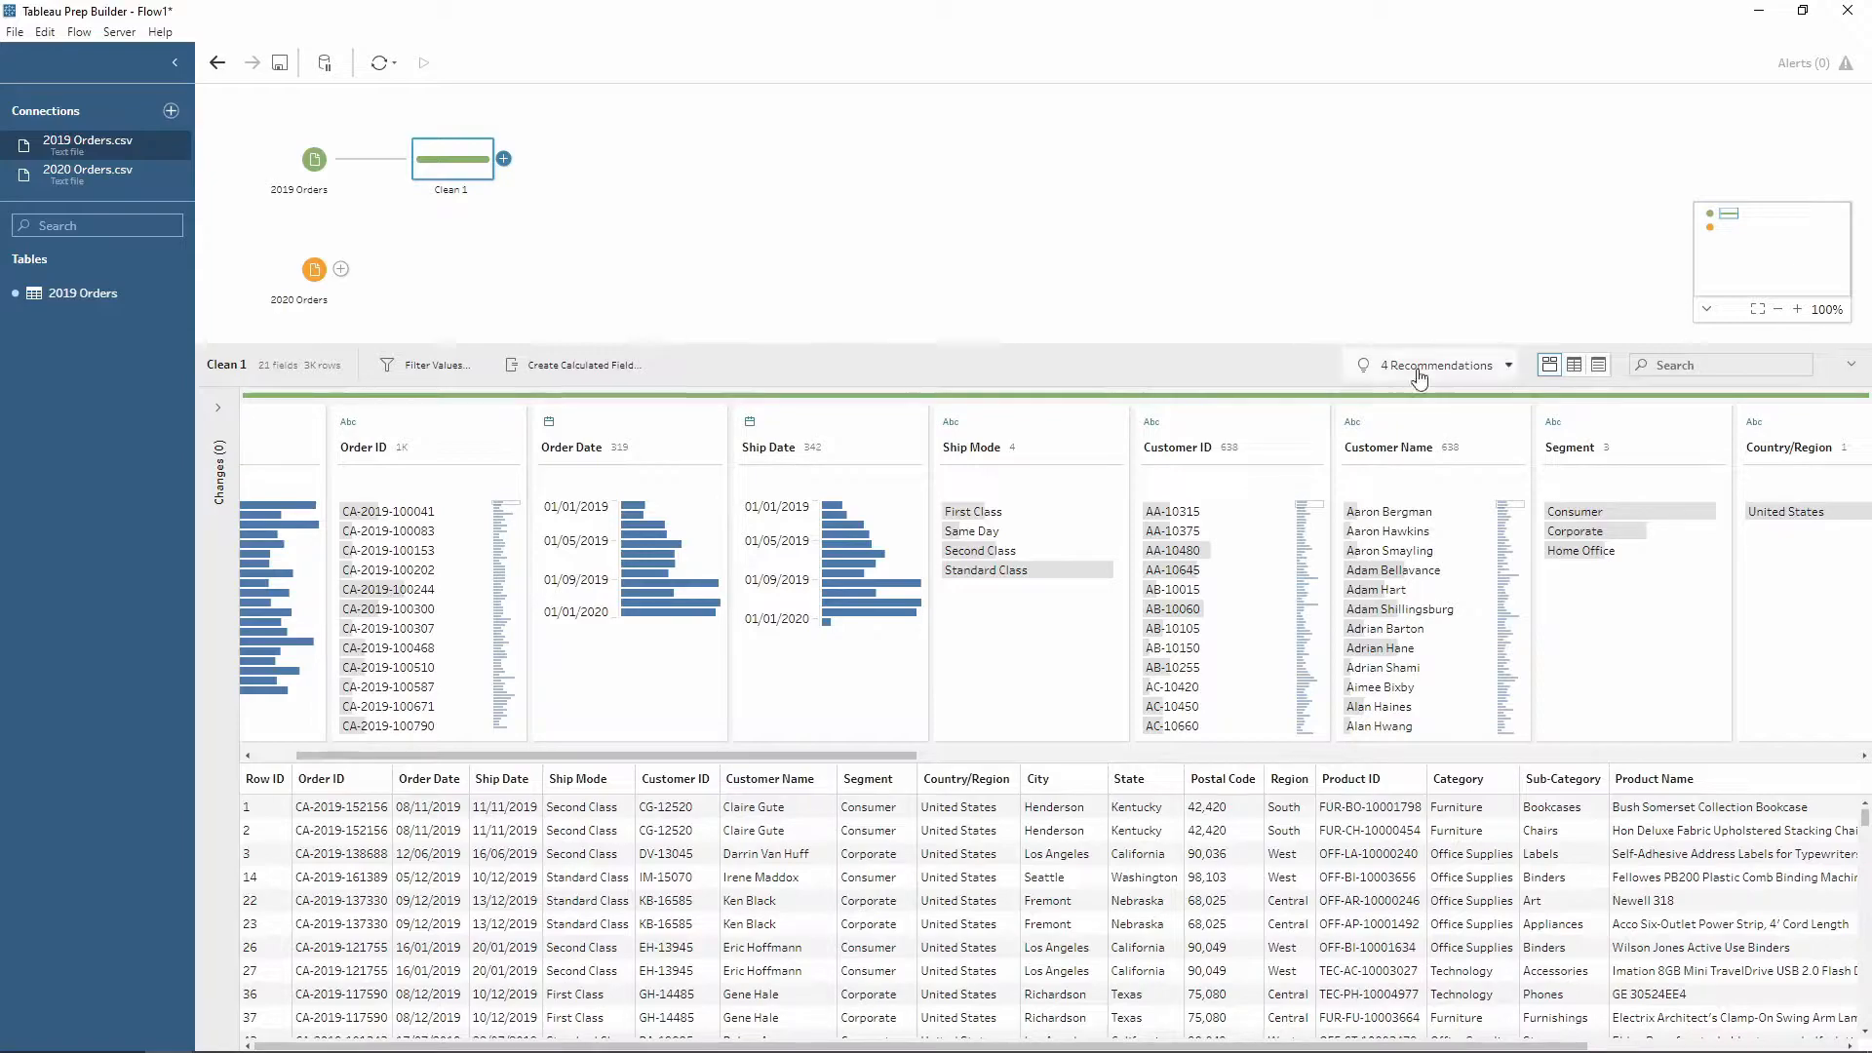
Switch the Postal Code field to the Detail view and inspect the rows whose postal code is null
{"action": "left_click_drag", "start_coordinate": [876, 752], "coordinate": [1363, 751]}
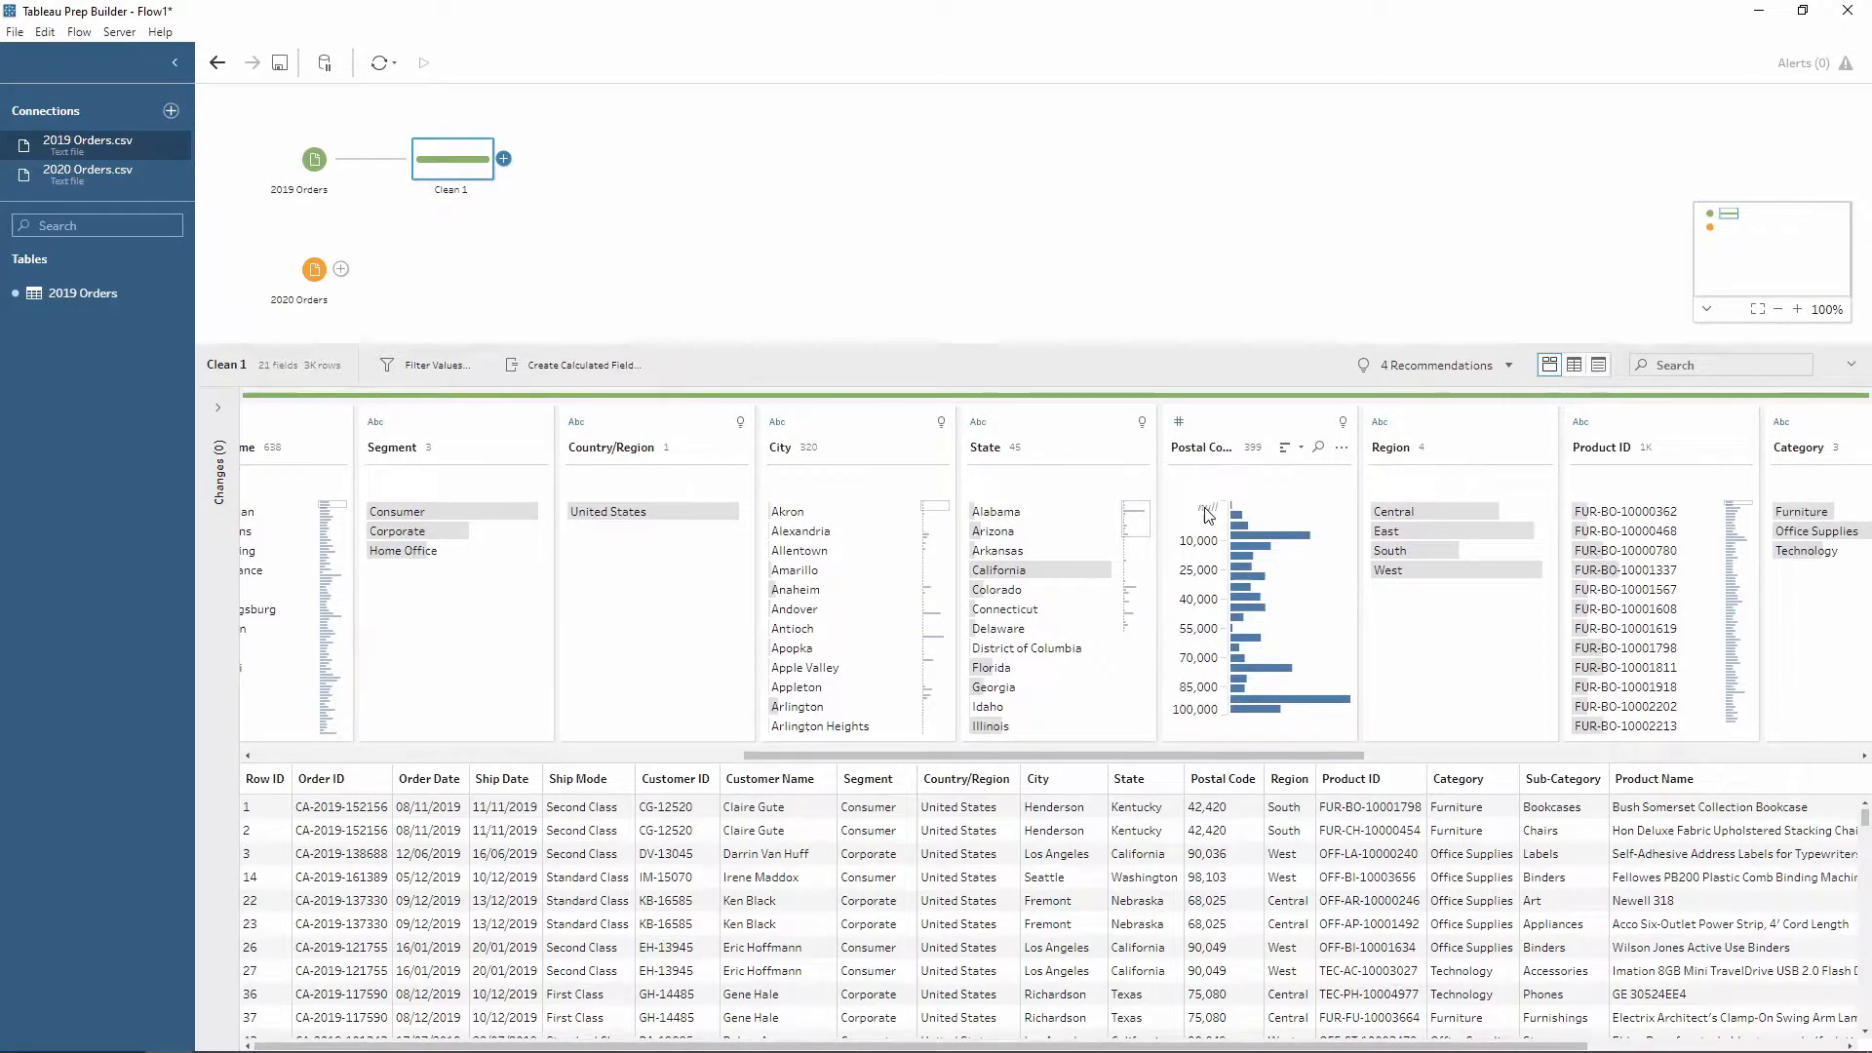
{"action": "left_click", "coordinate": [1342, 449]}
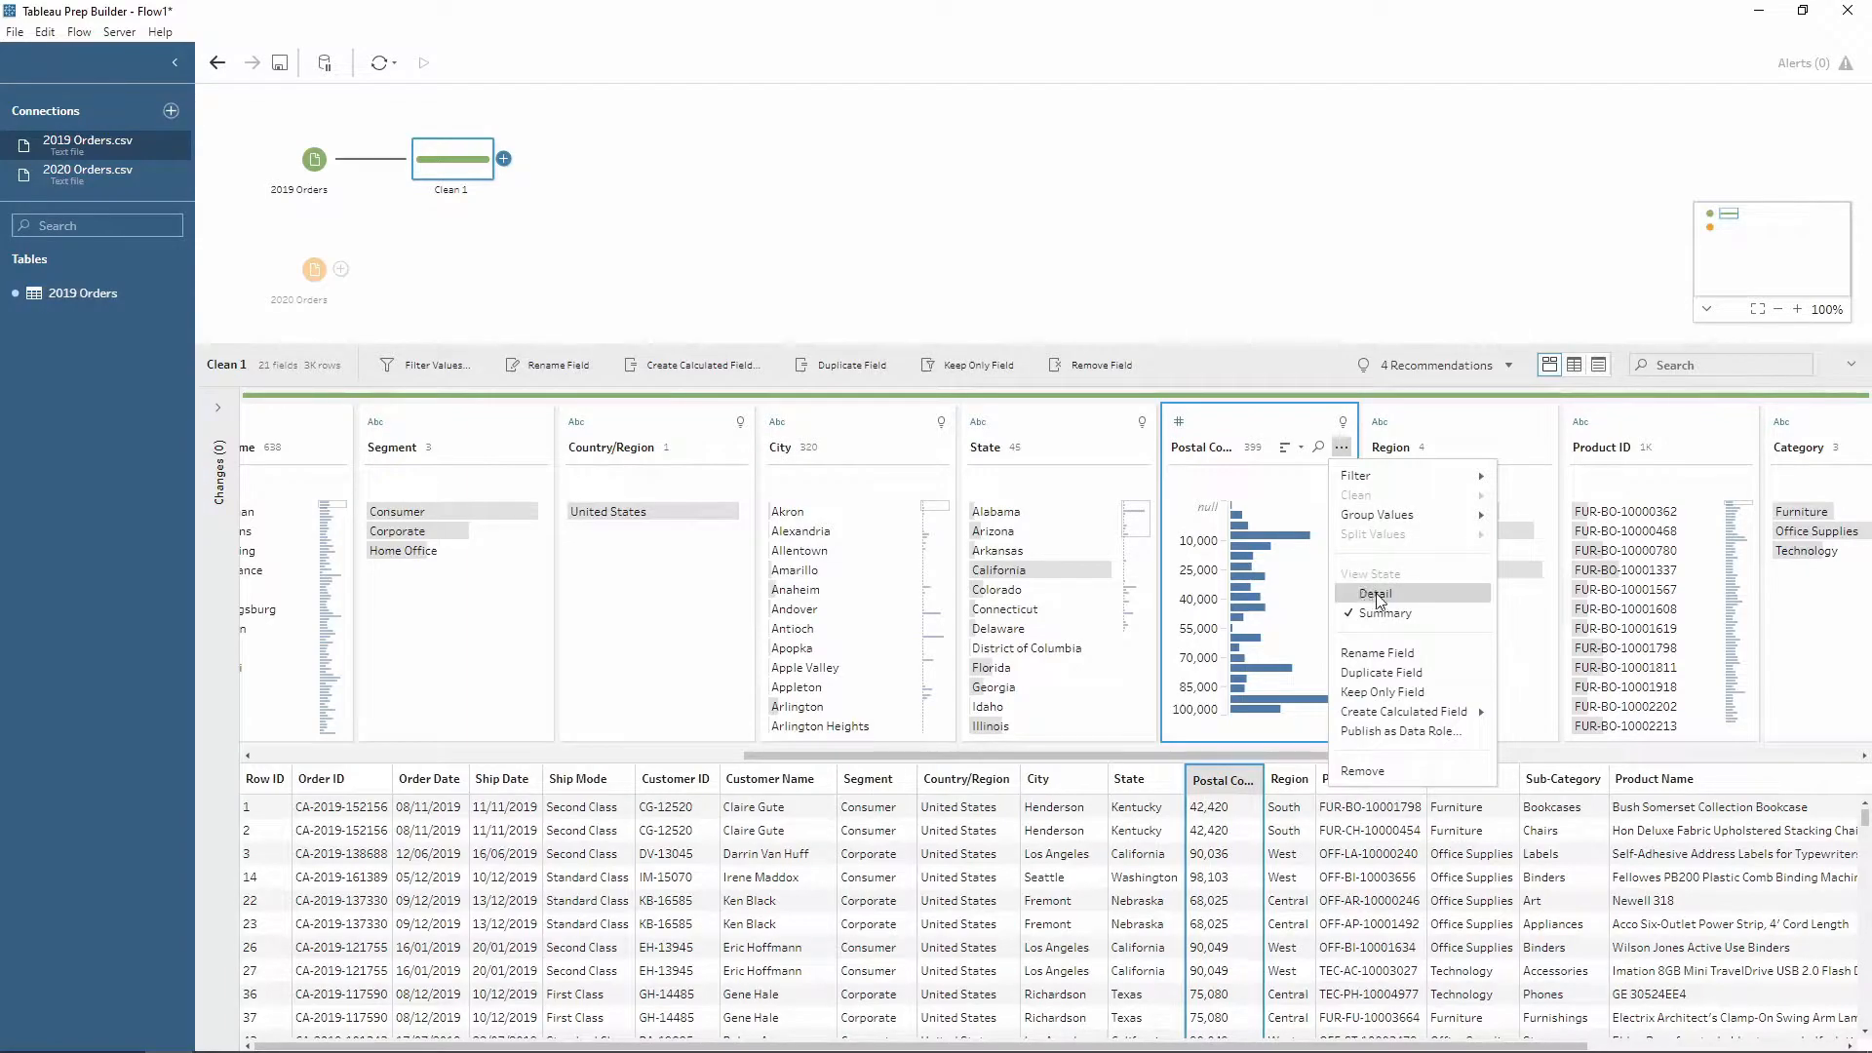
{"action": "left_click", "coordinate": [1376, 593]}
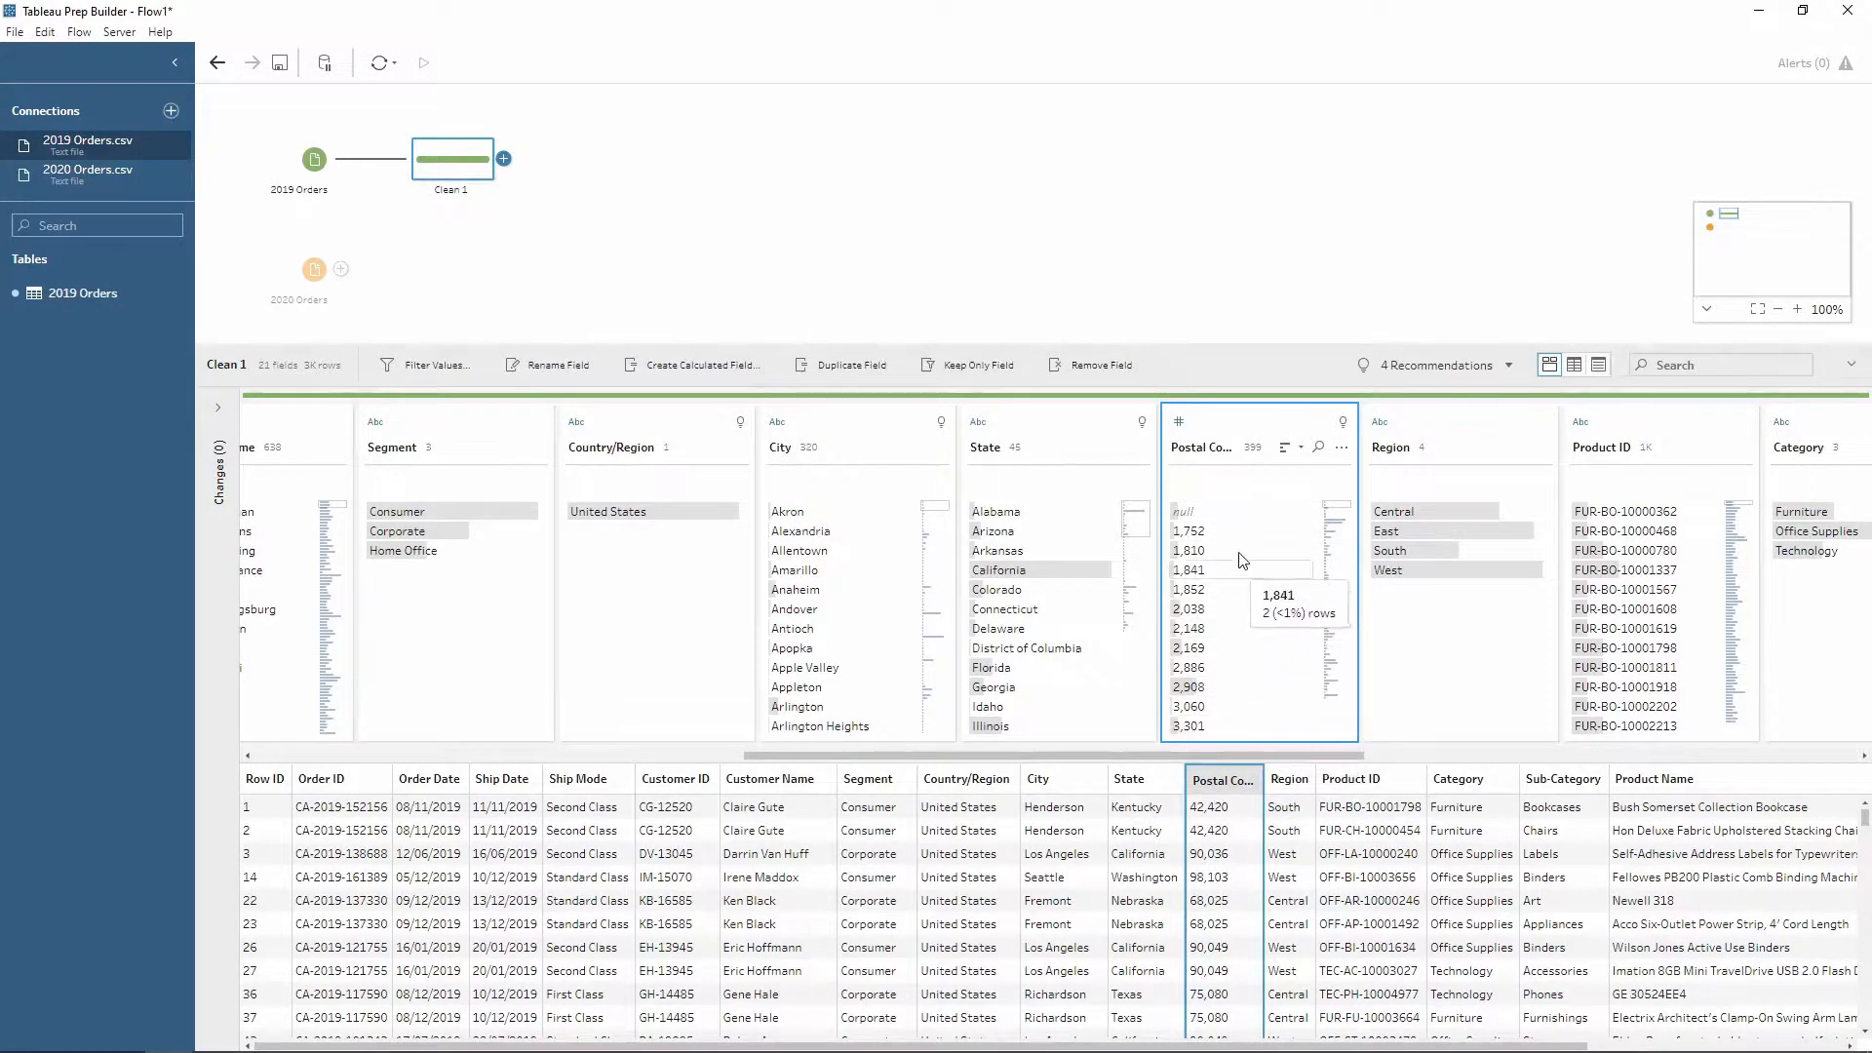
{"action": "left_click", "coordinate": [1197, 515]}
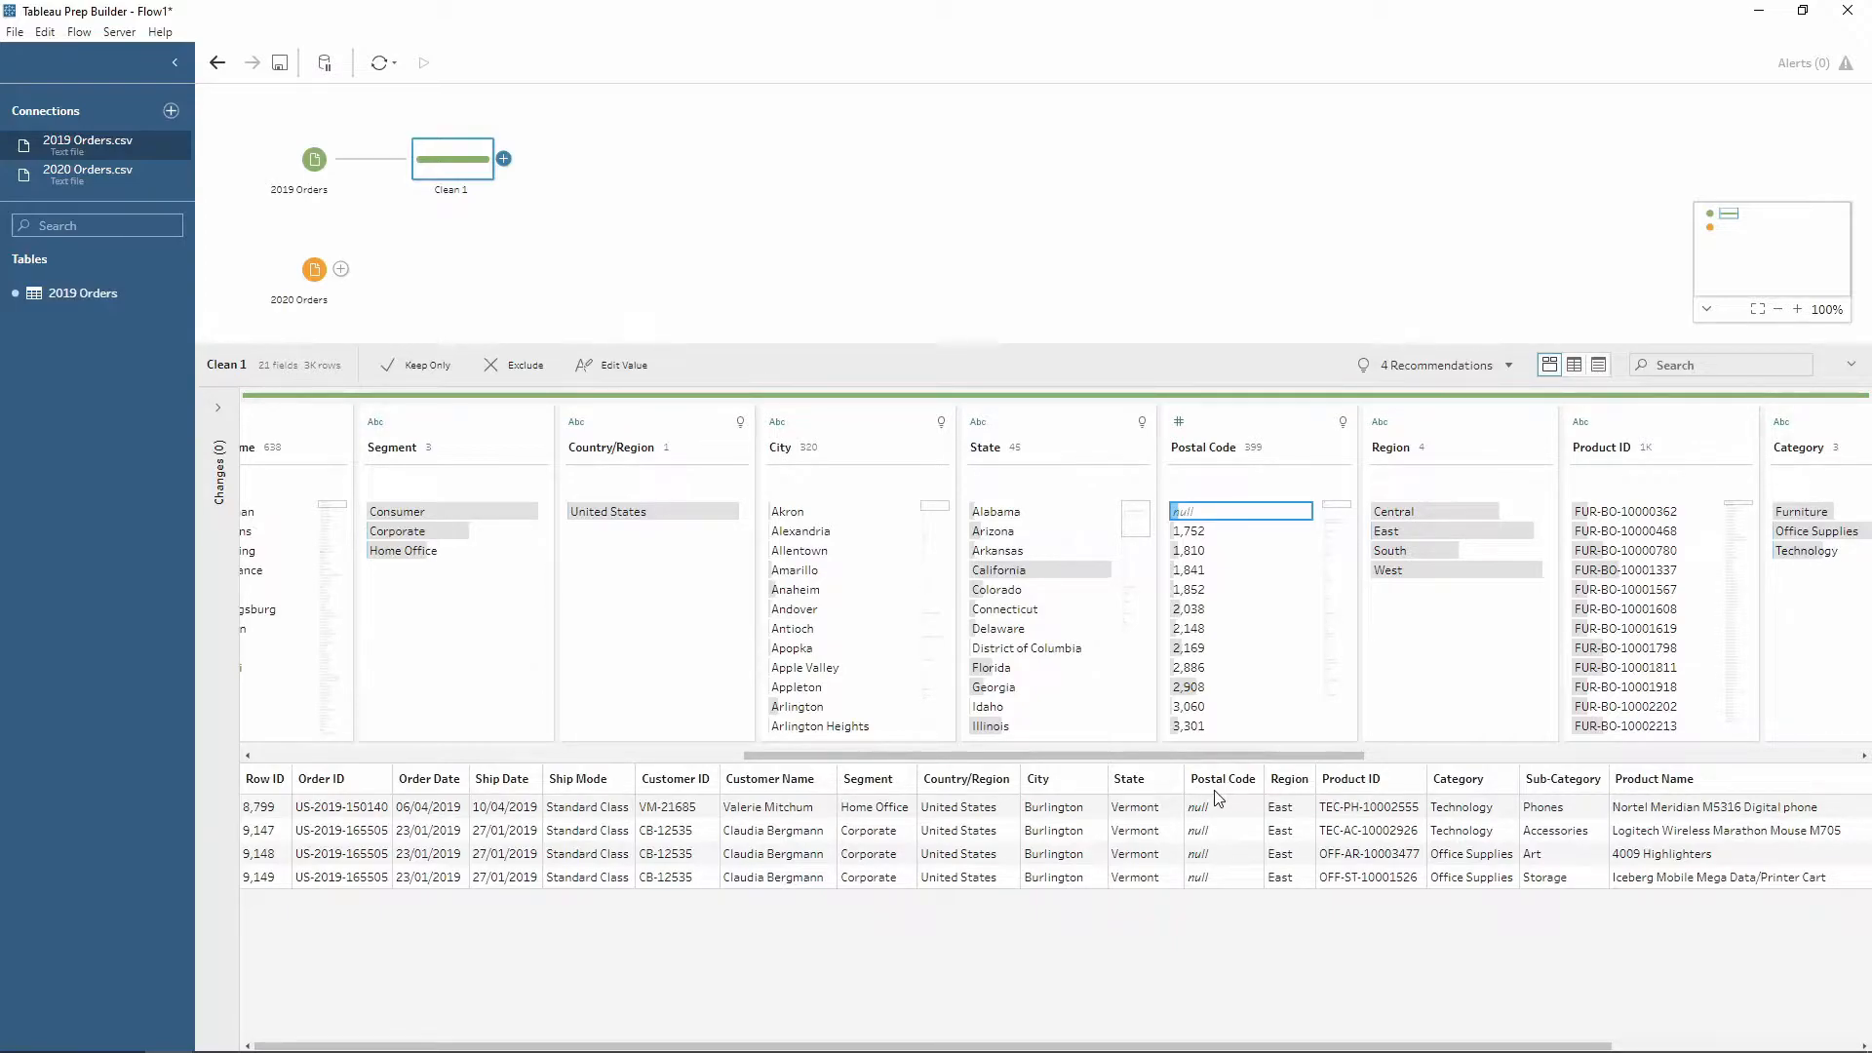
{"action": "left_click", "coordinate": [1209, 511]}
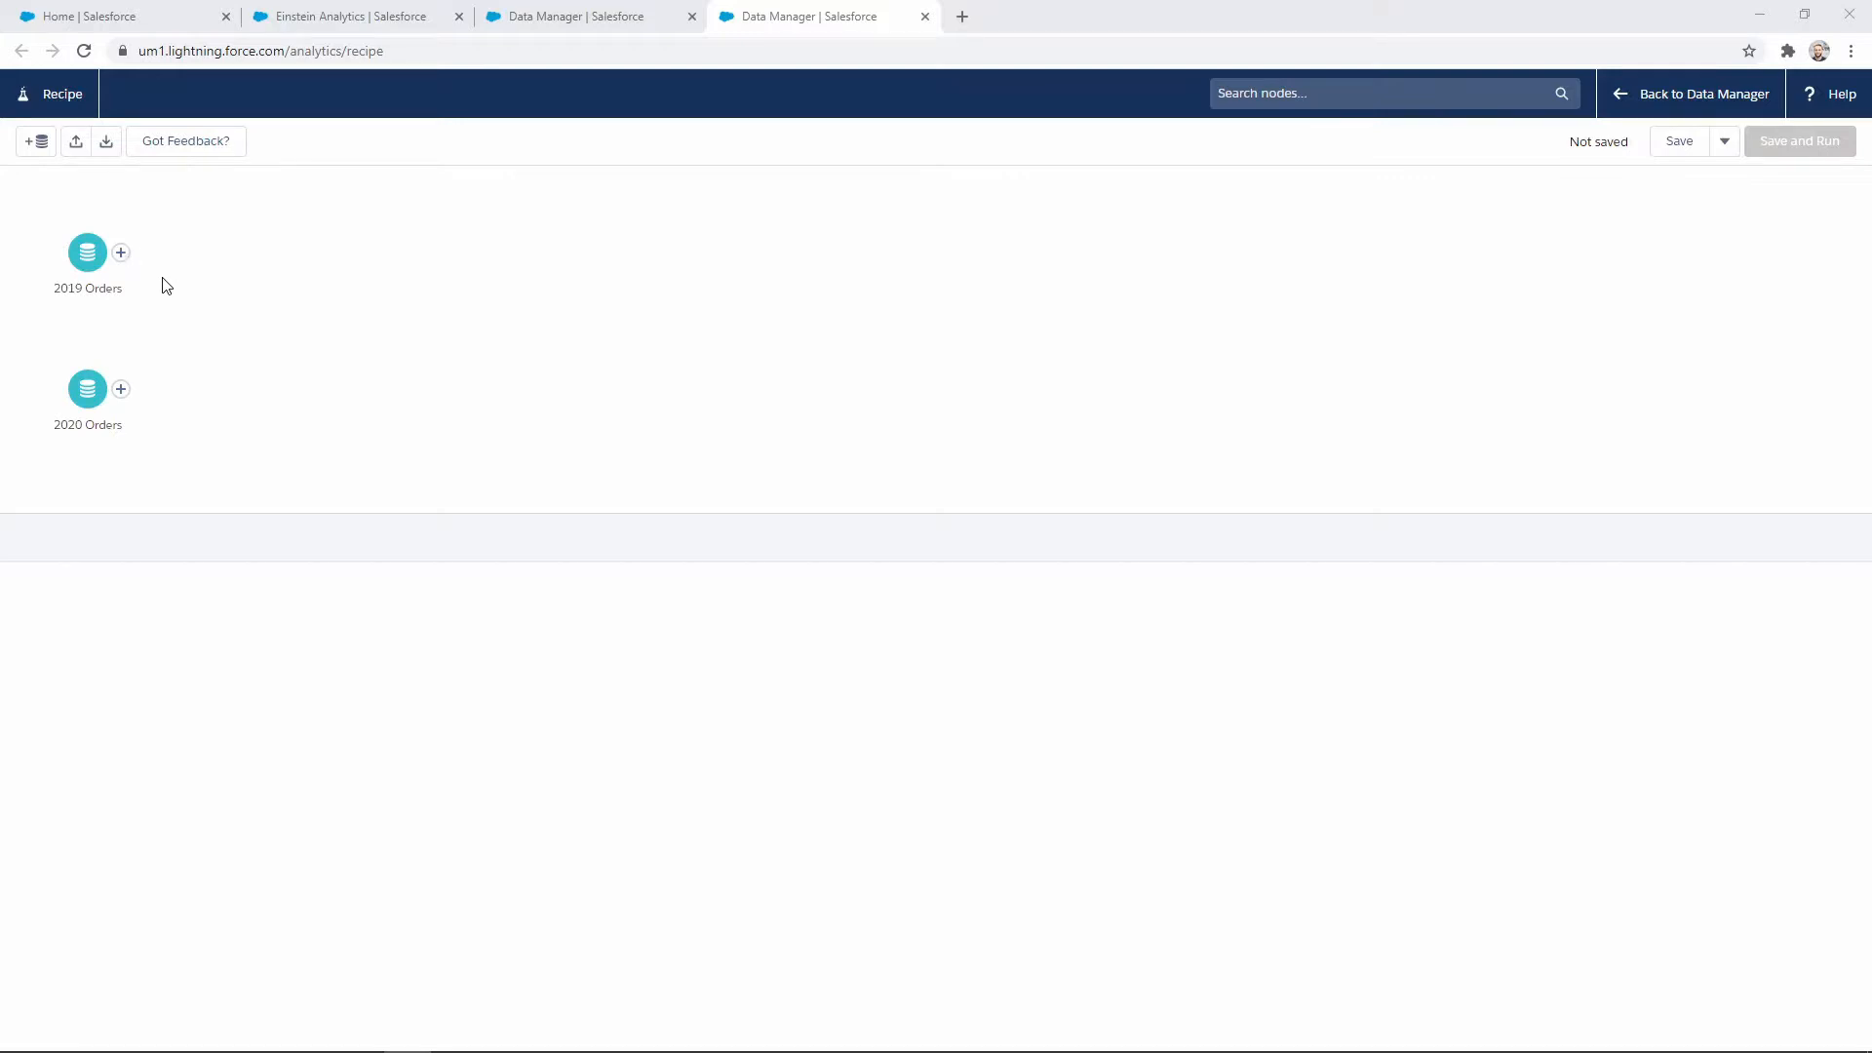
In the Einstein Analytics recipe, open the 2019 Orders input and review its data preview and the list of column types
{"action": "left_click", "coordinate": [89, 256]}
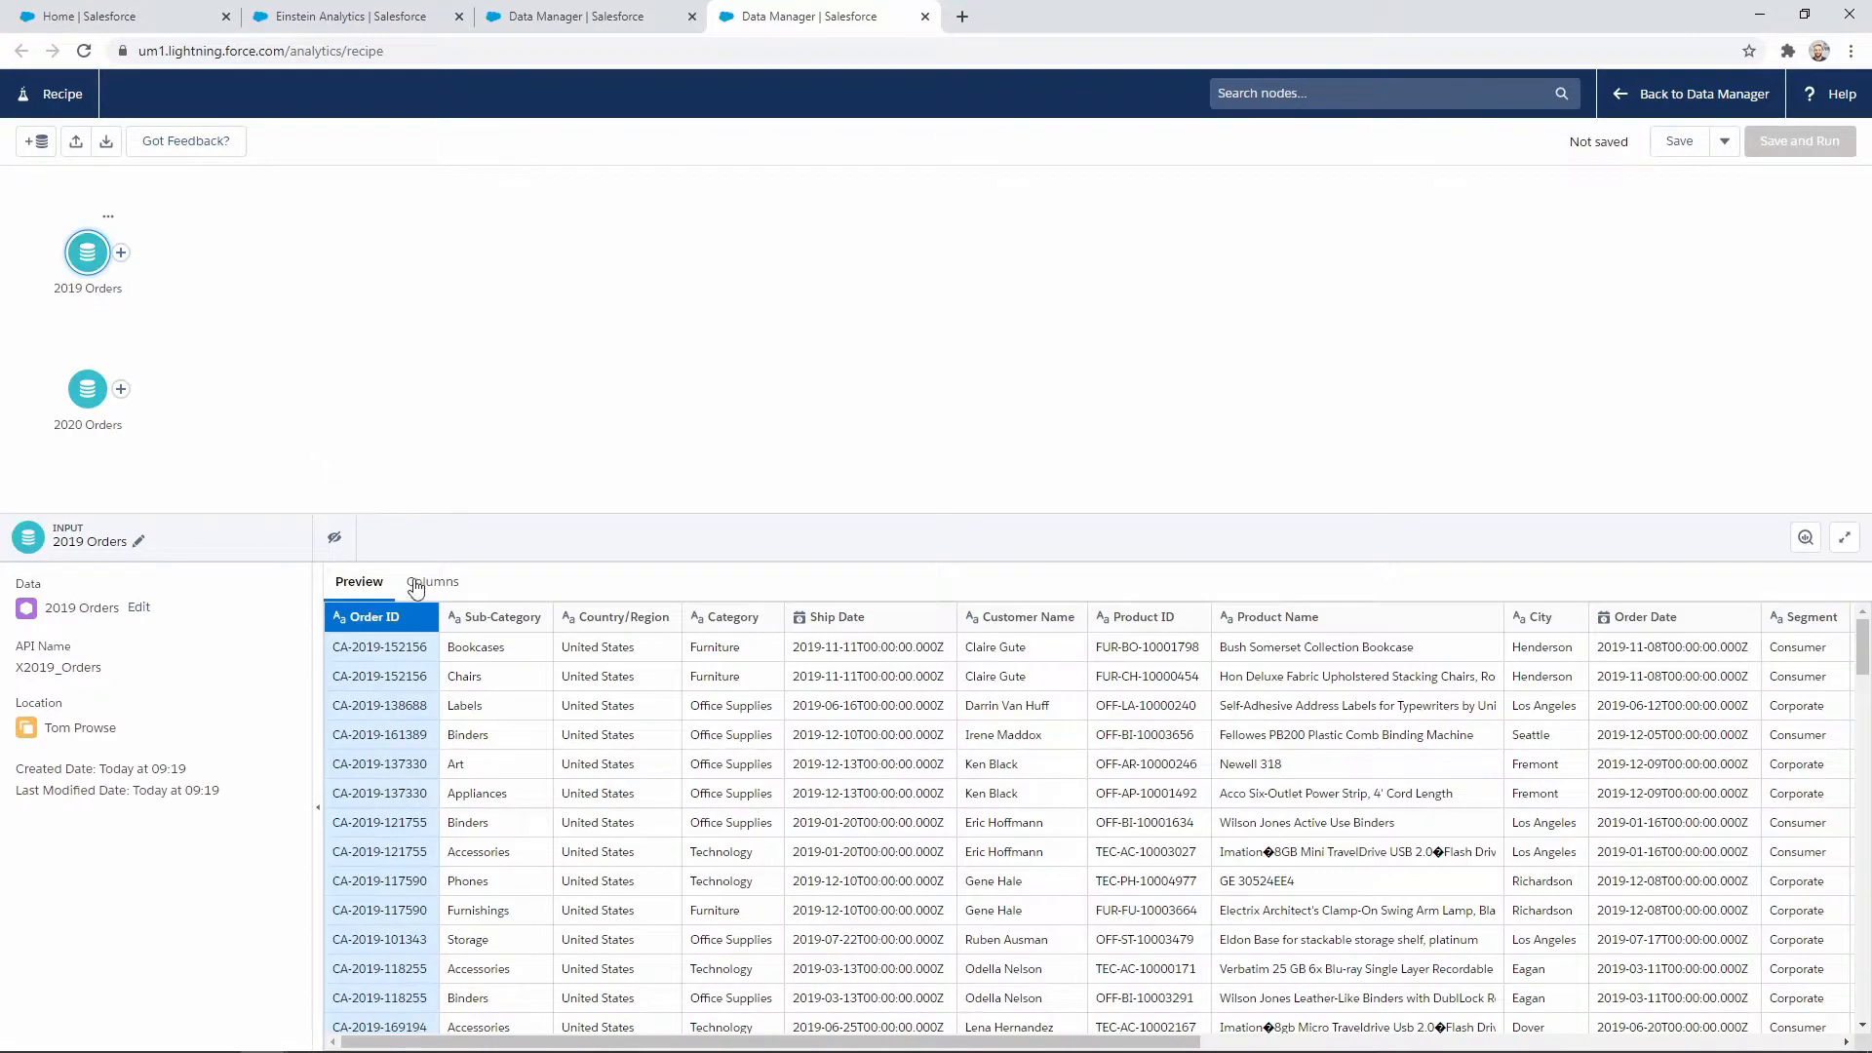
{"action": "left_click_drag", "start_coordinate": [390, 547], "coordinate": [406, 477]}
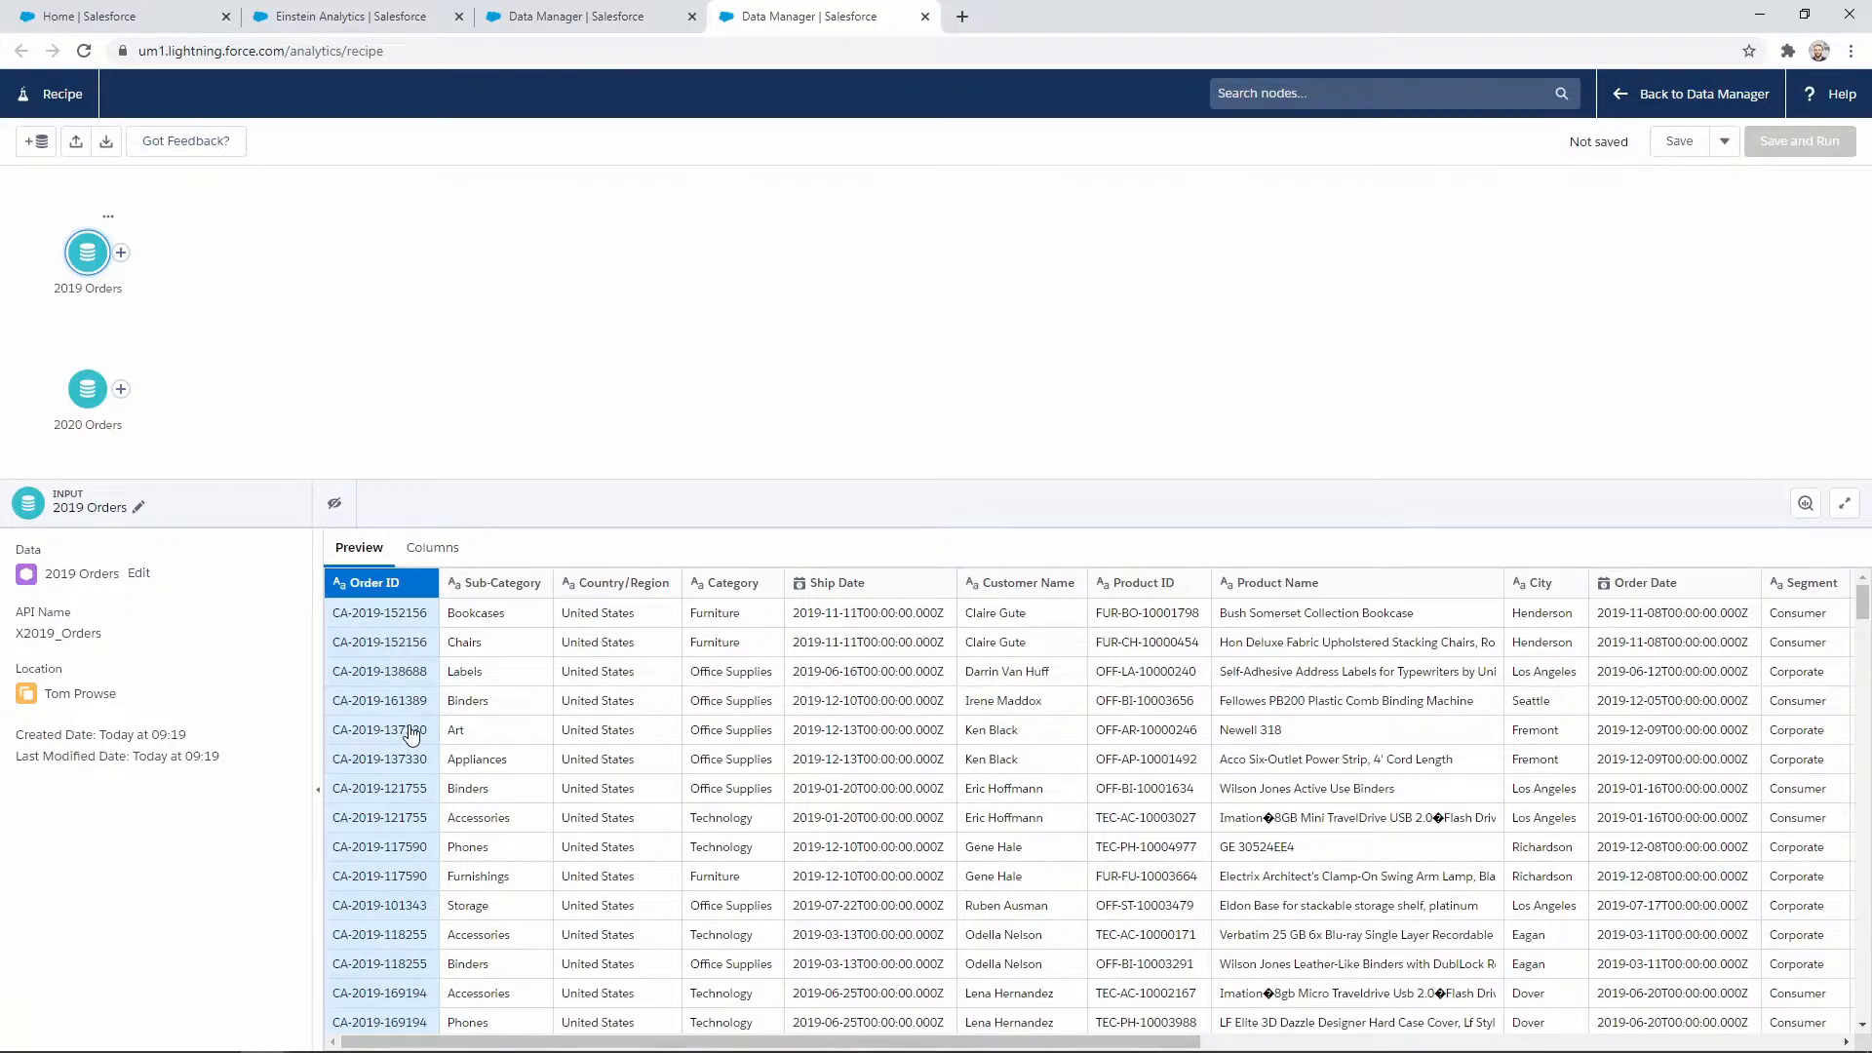
{"action": "left_click", "coordinate": [432, 550]}
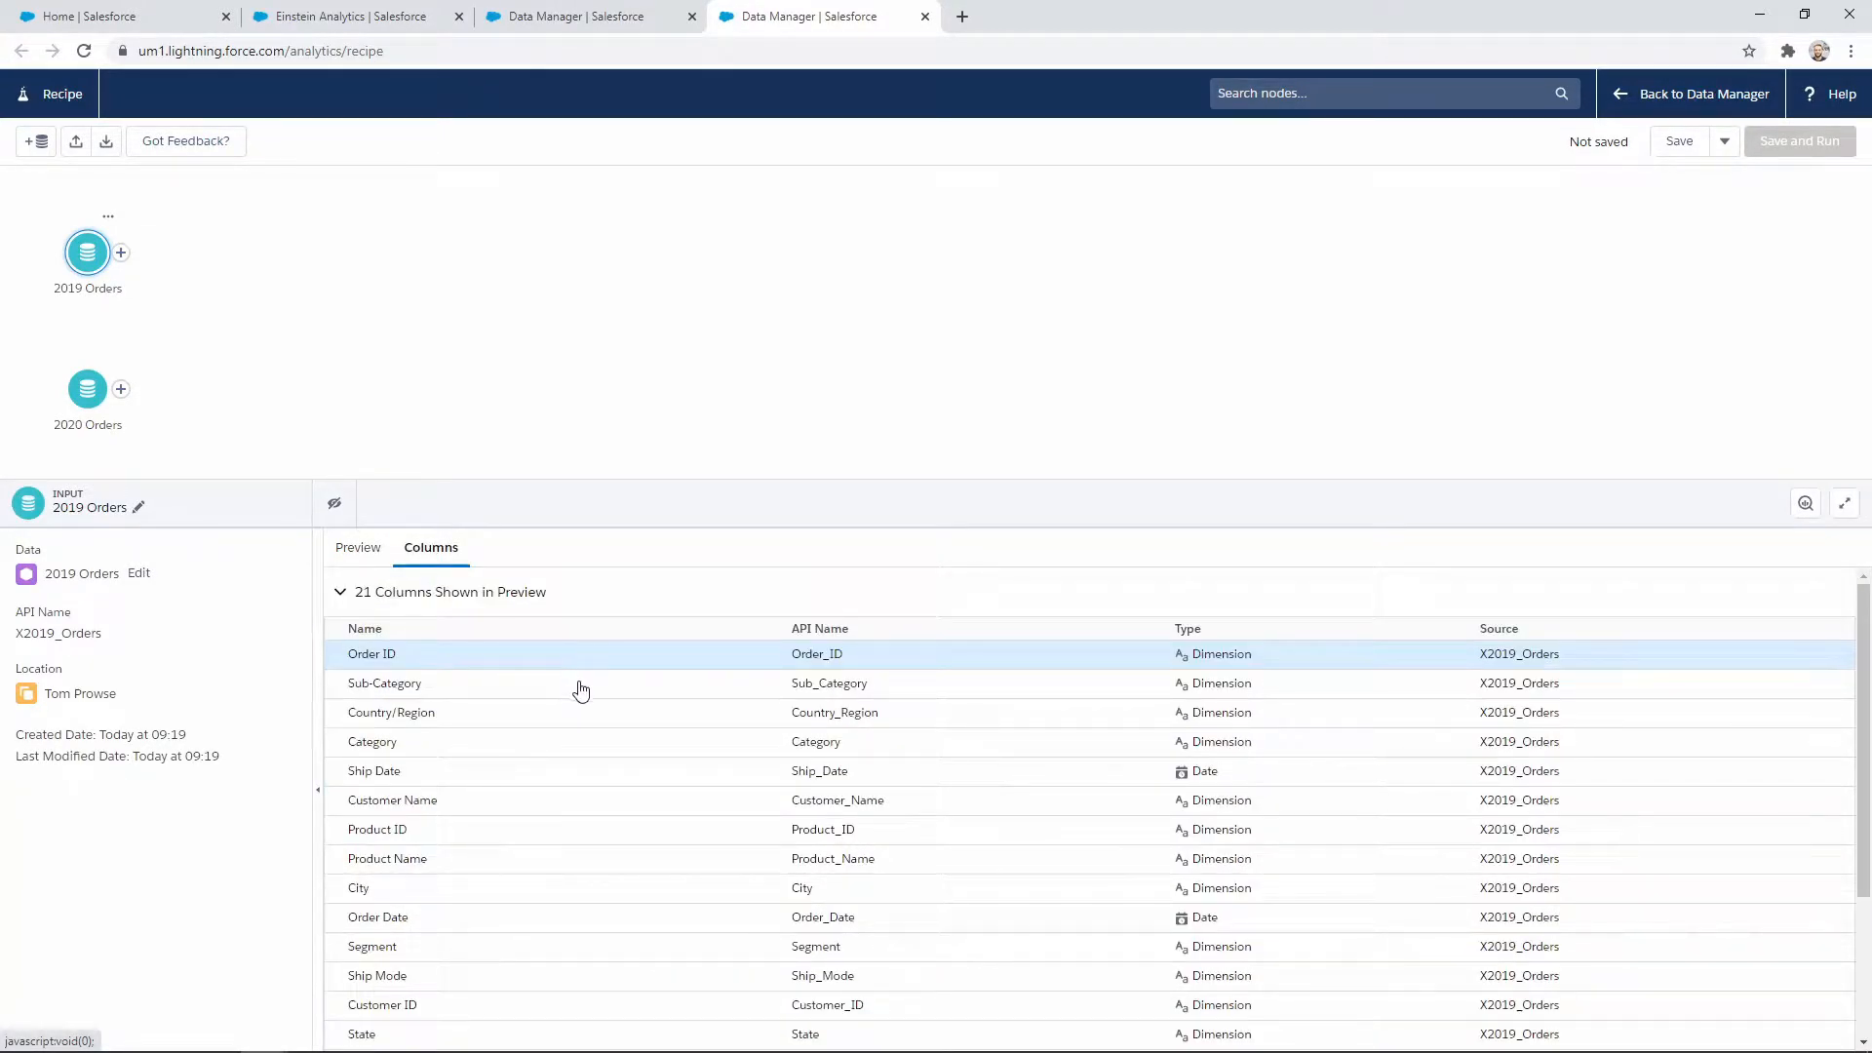
{"action": "scroll", "coordinate": [585, 717], "scroll_direction": "down", "scroll_amount": 3}
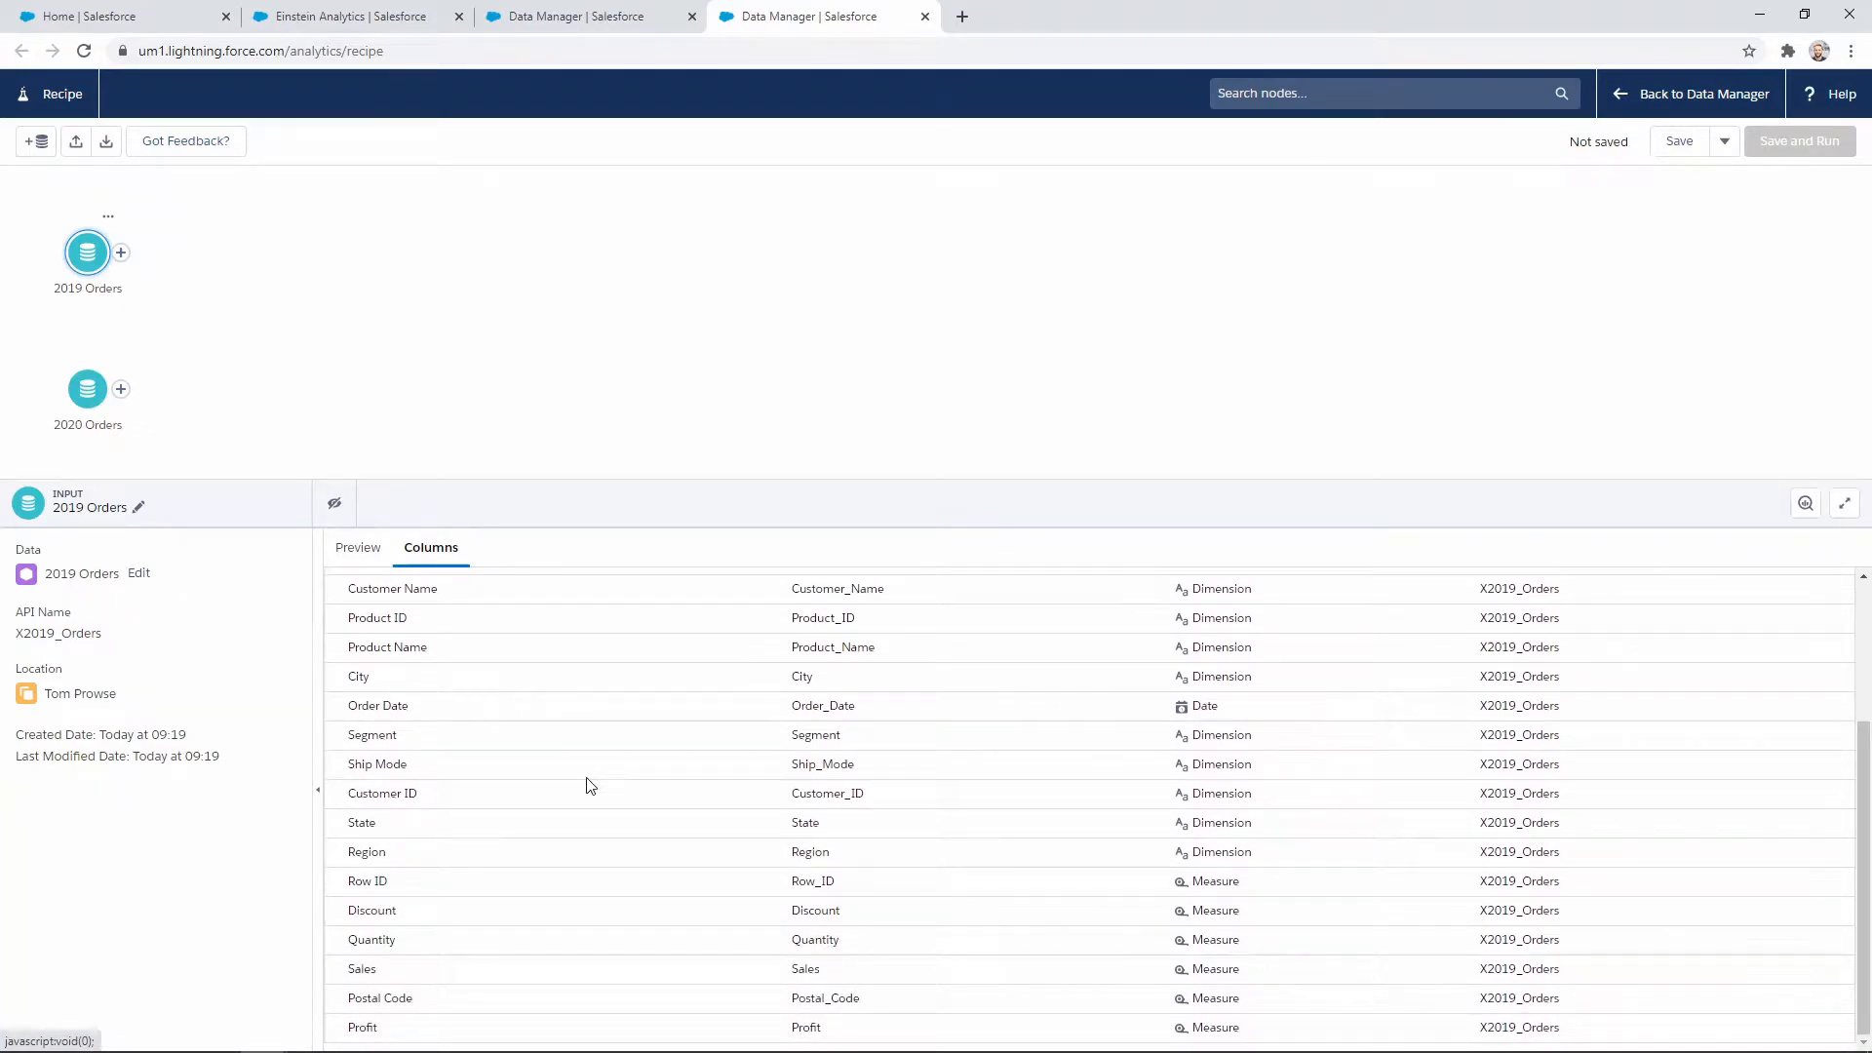
{"action": "scroll", "coordinate": [577, 827], "scroll_direction": "up", "scroll_amount": 3}
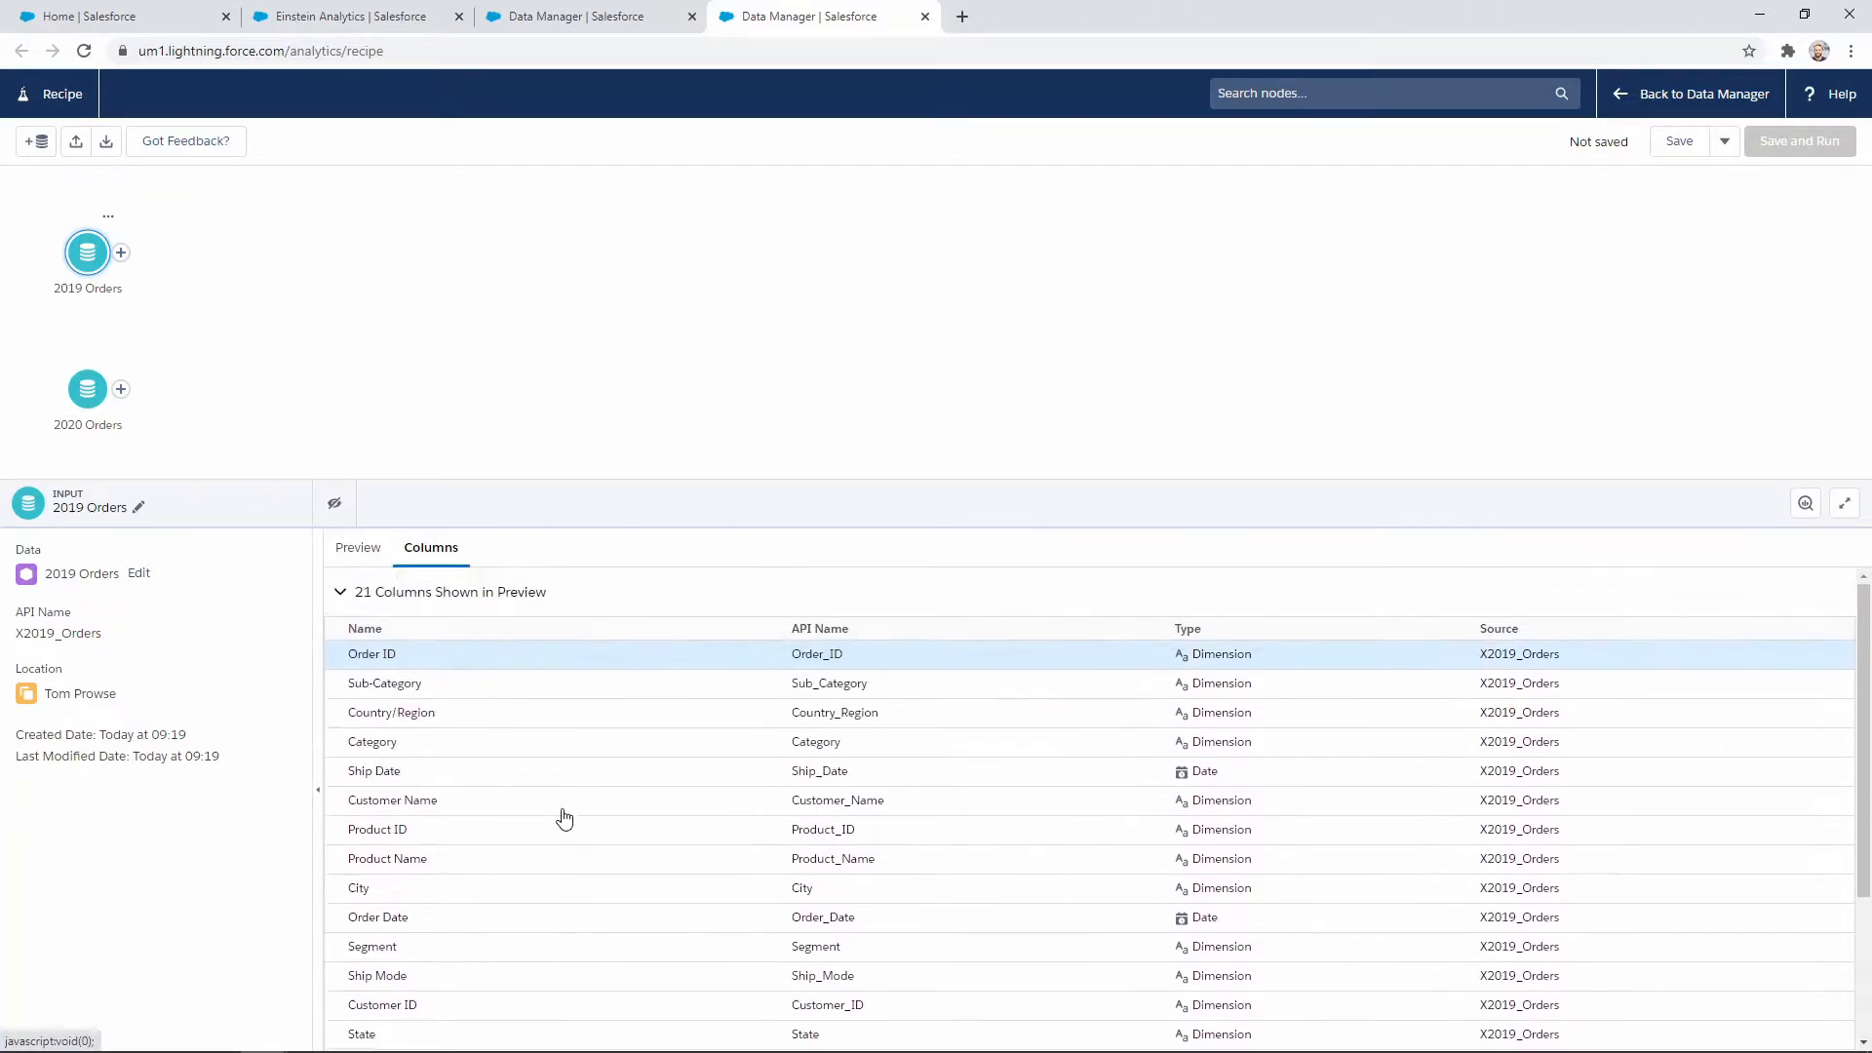
{"action": "left_click", "coordinate": [378, 549]}
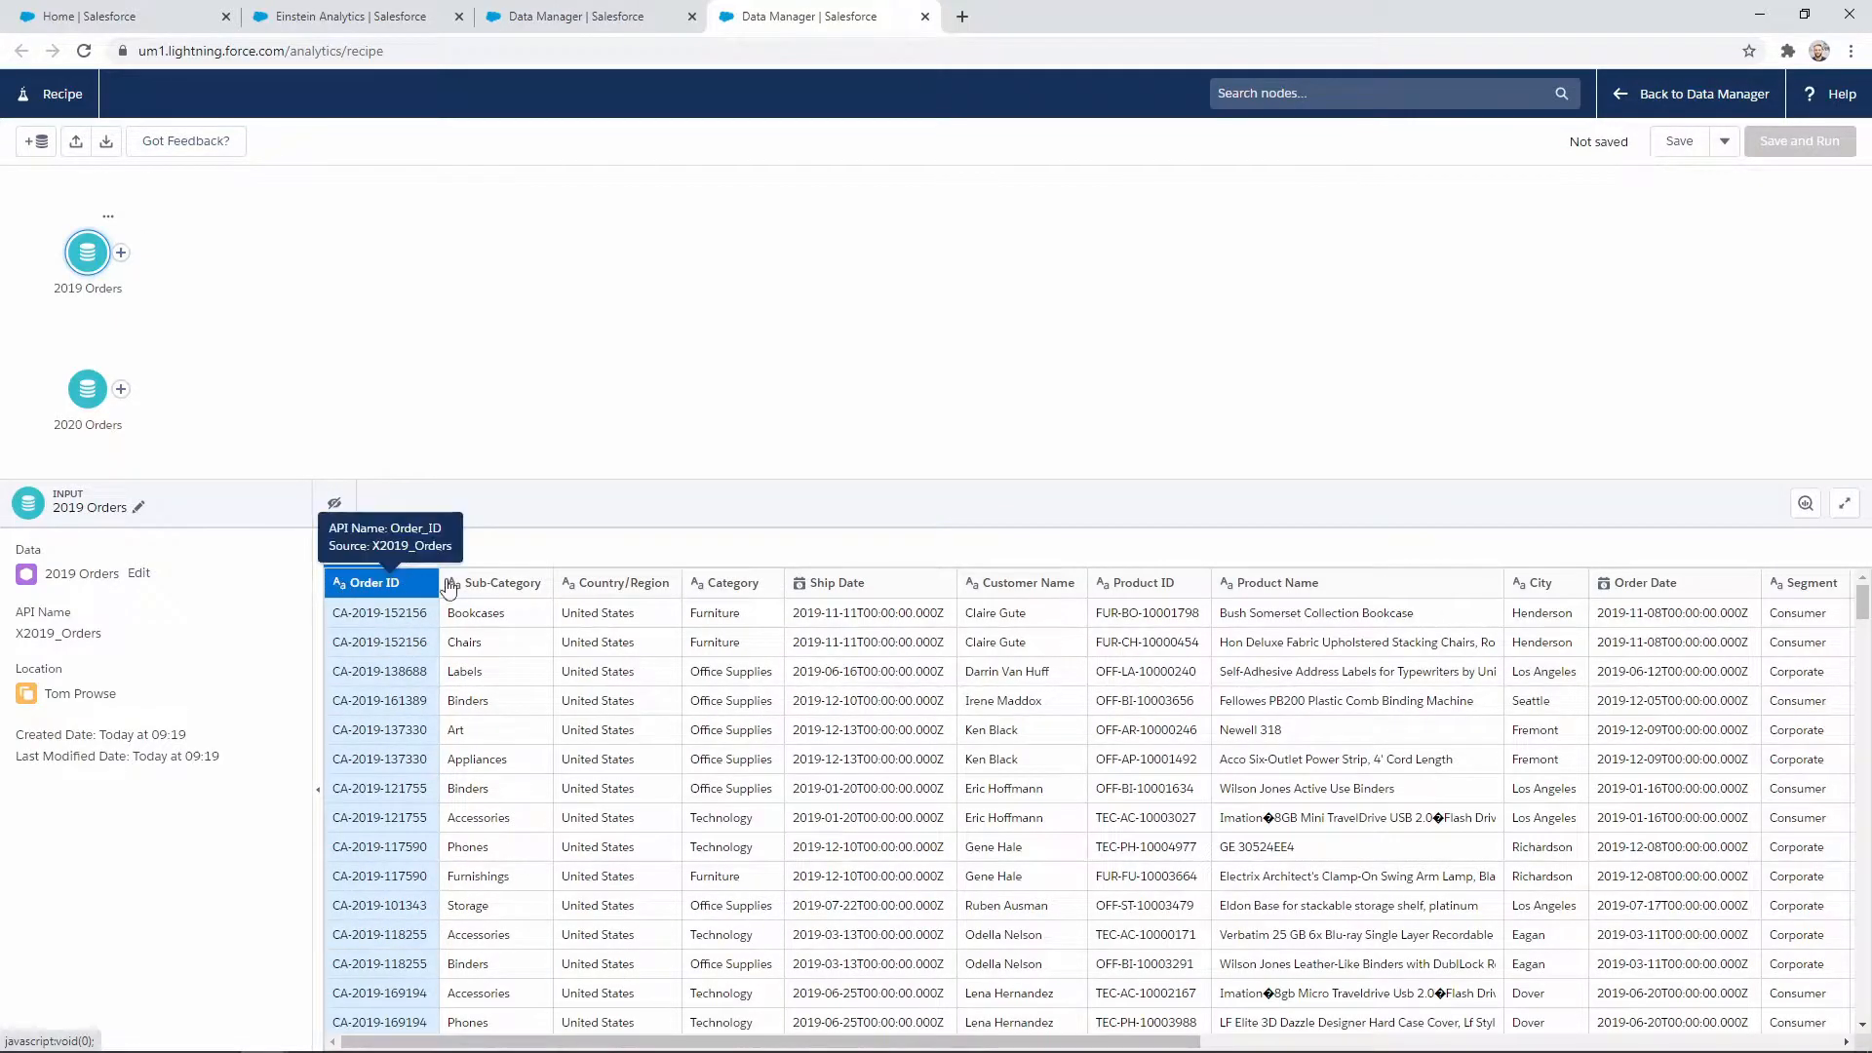
Display the profile of the Sub-Category column and expand its frequent values to examine the full list
{"action": "double_click", "coordinate": [485, 585]}
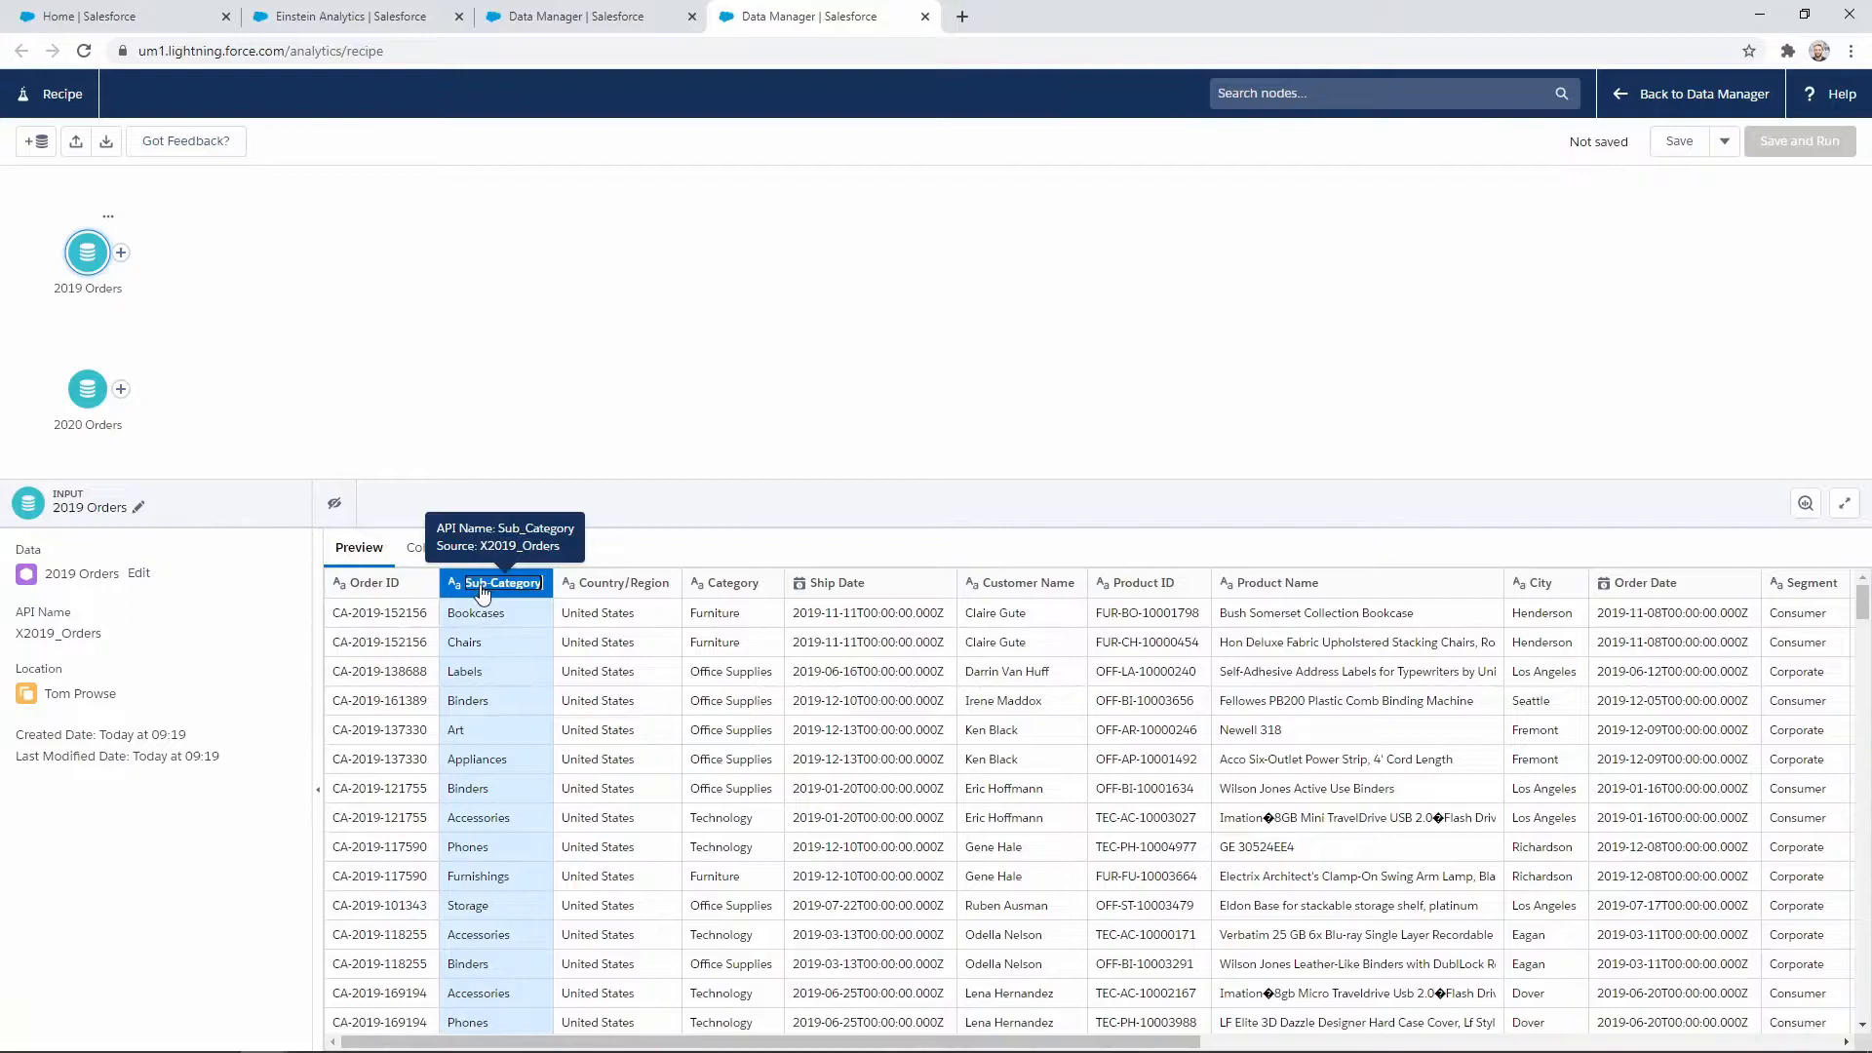
{"action": "left_click", "coordinate": [1804, 509]}
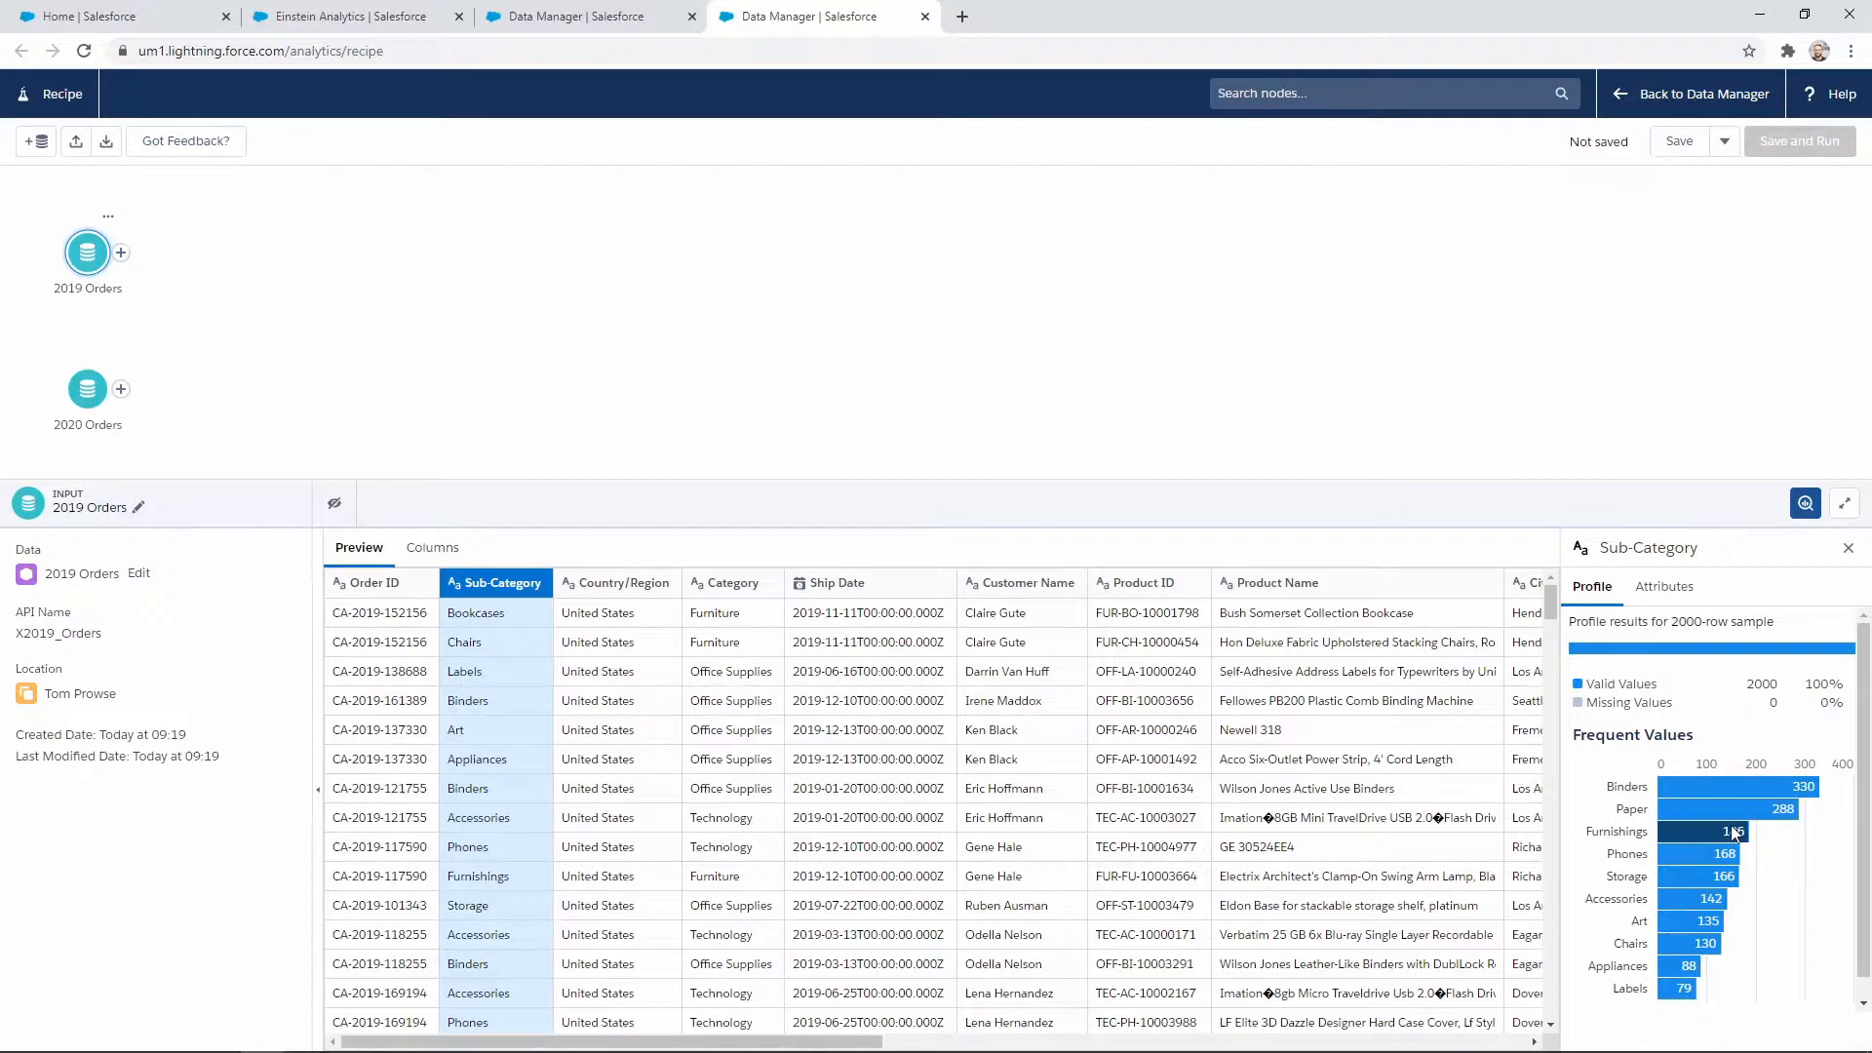
{"action": "scroll", "coordinate": [1755, 844], "scroll_direction": "down", "scroll_amount": 2}
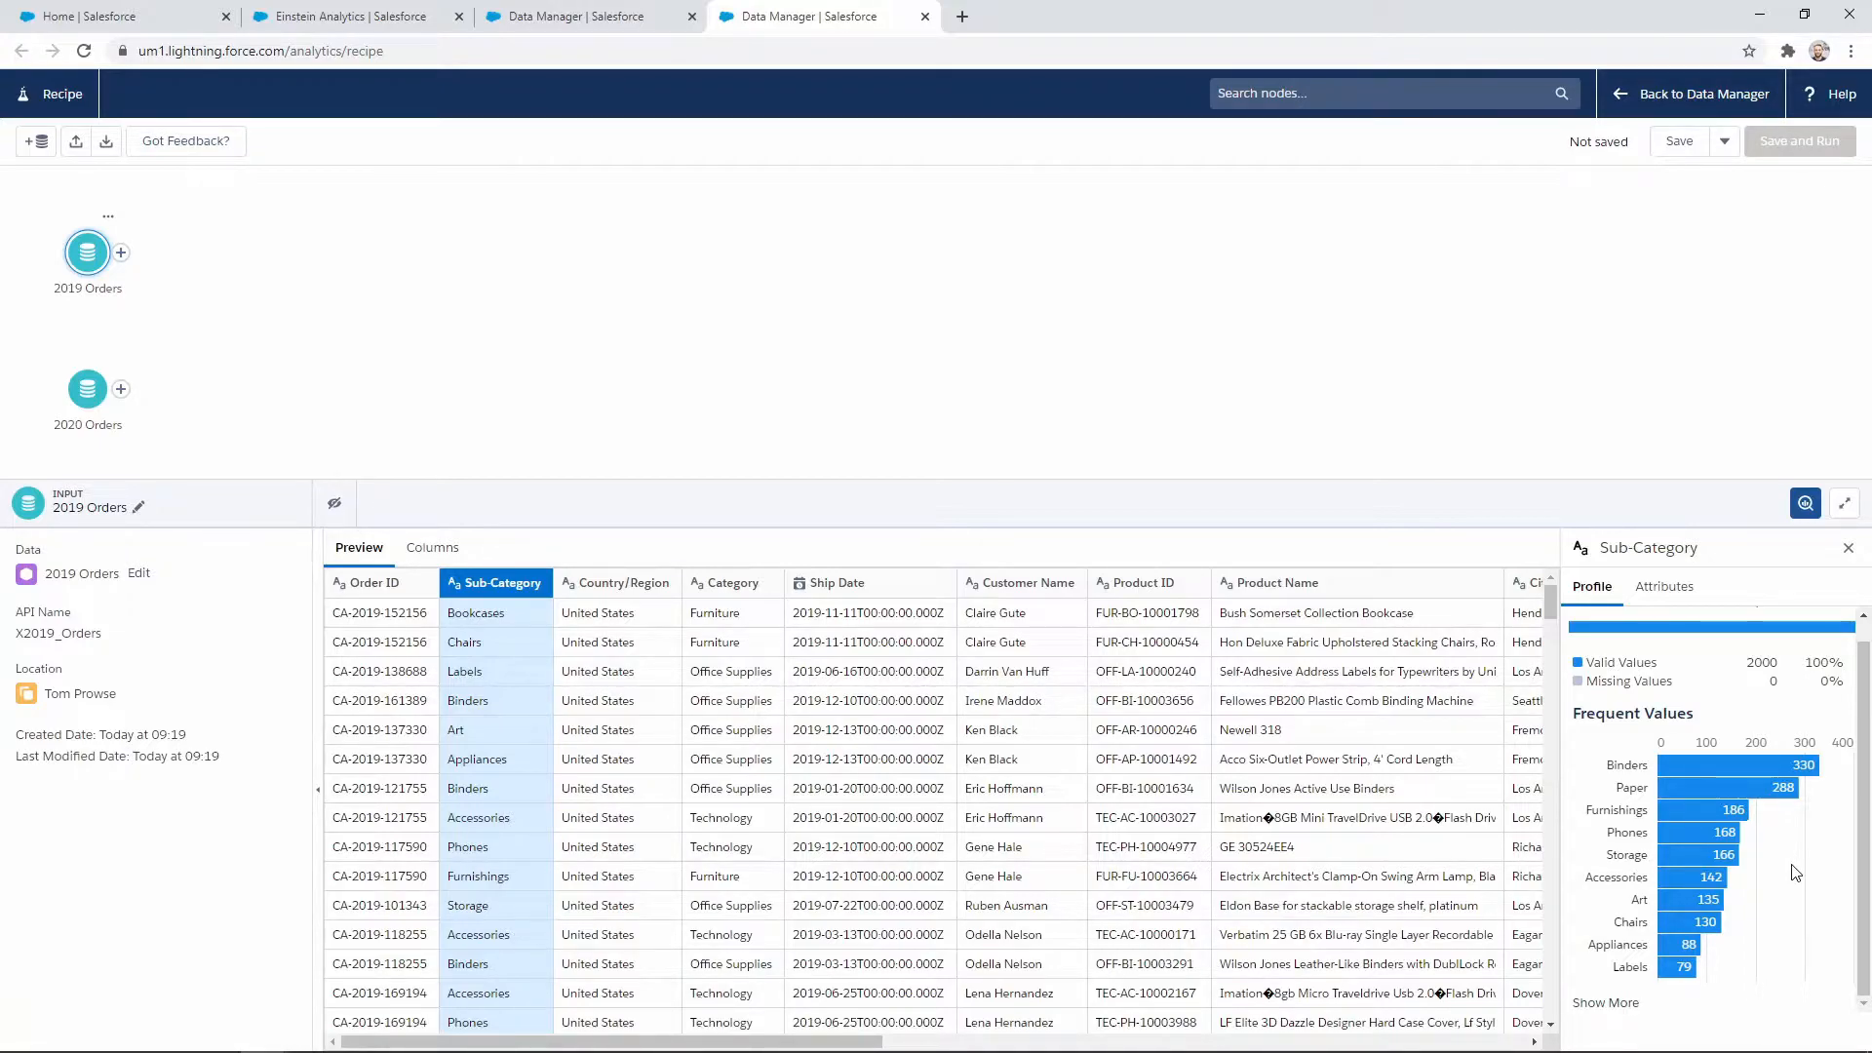
{"action": "left_click", "coordinate": [1618, 1004]}
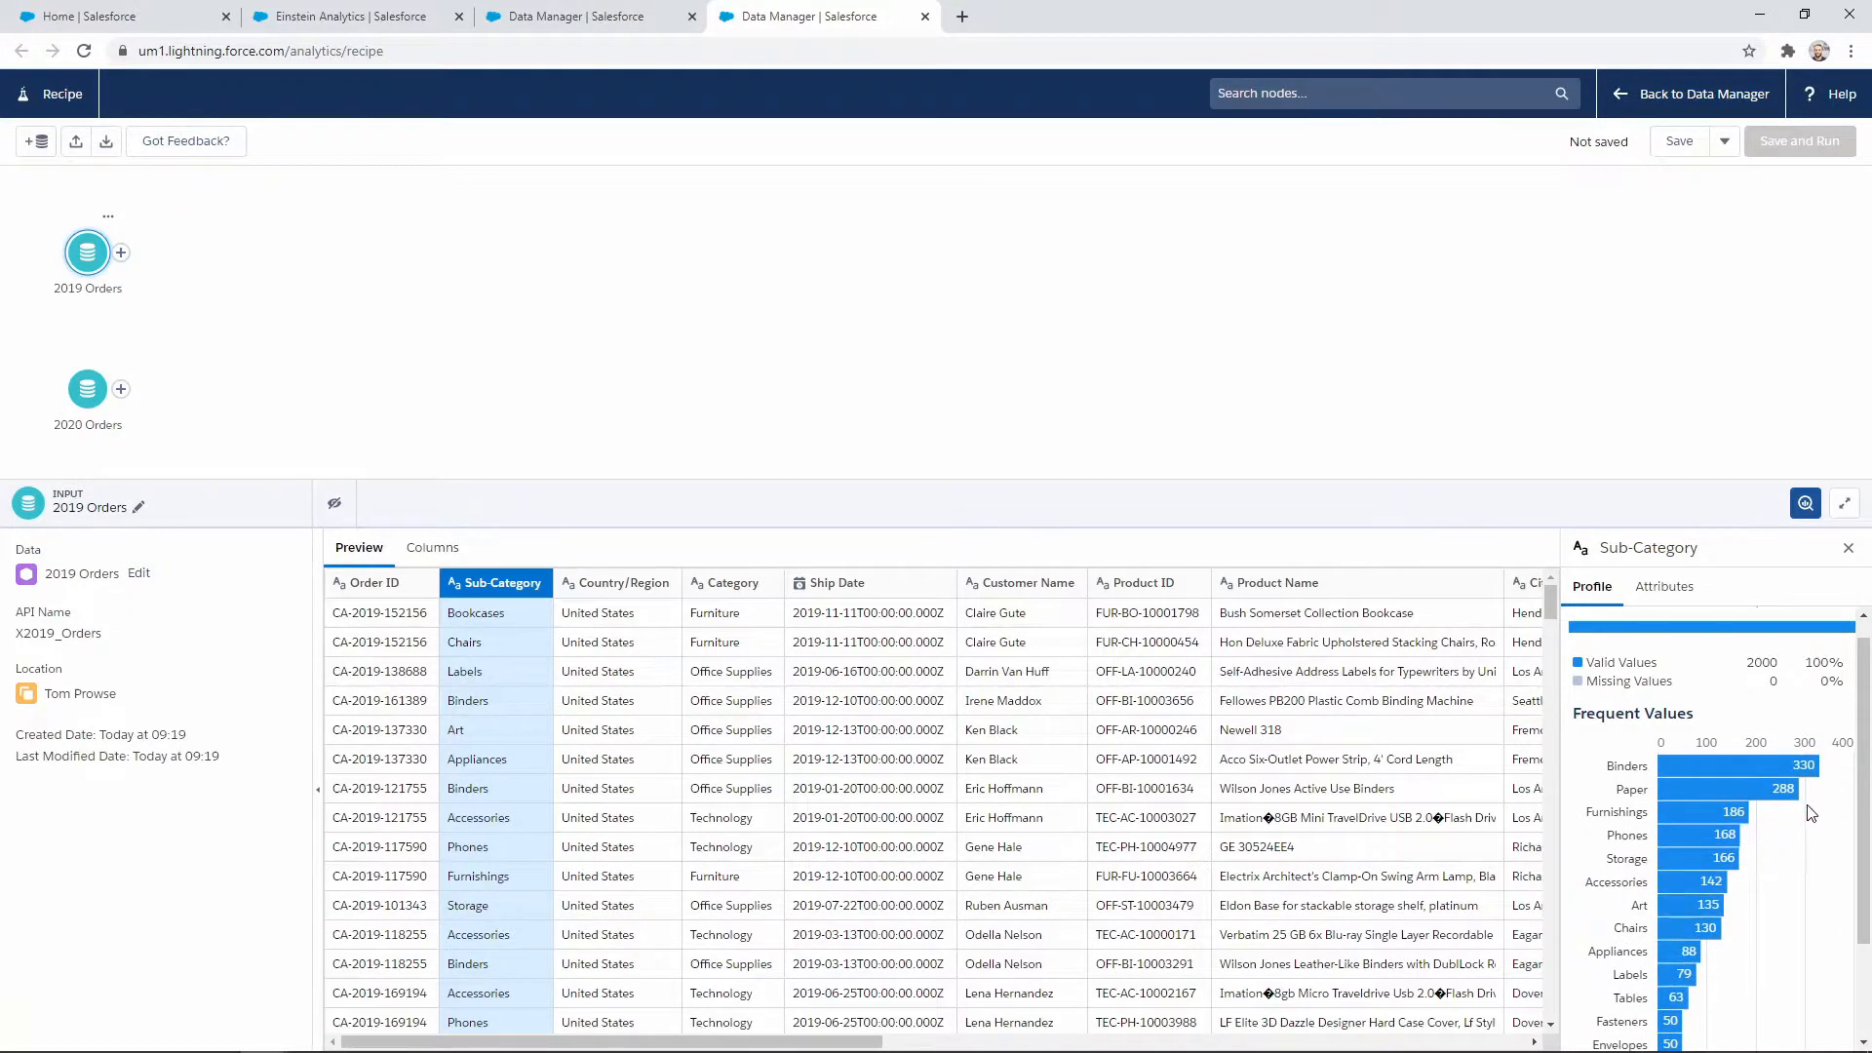
{"action": "scroll", "coordinate": [1811, 813], "scroll_direction": "down", "scroll_amount": 1}
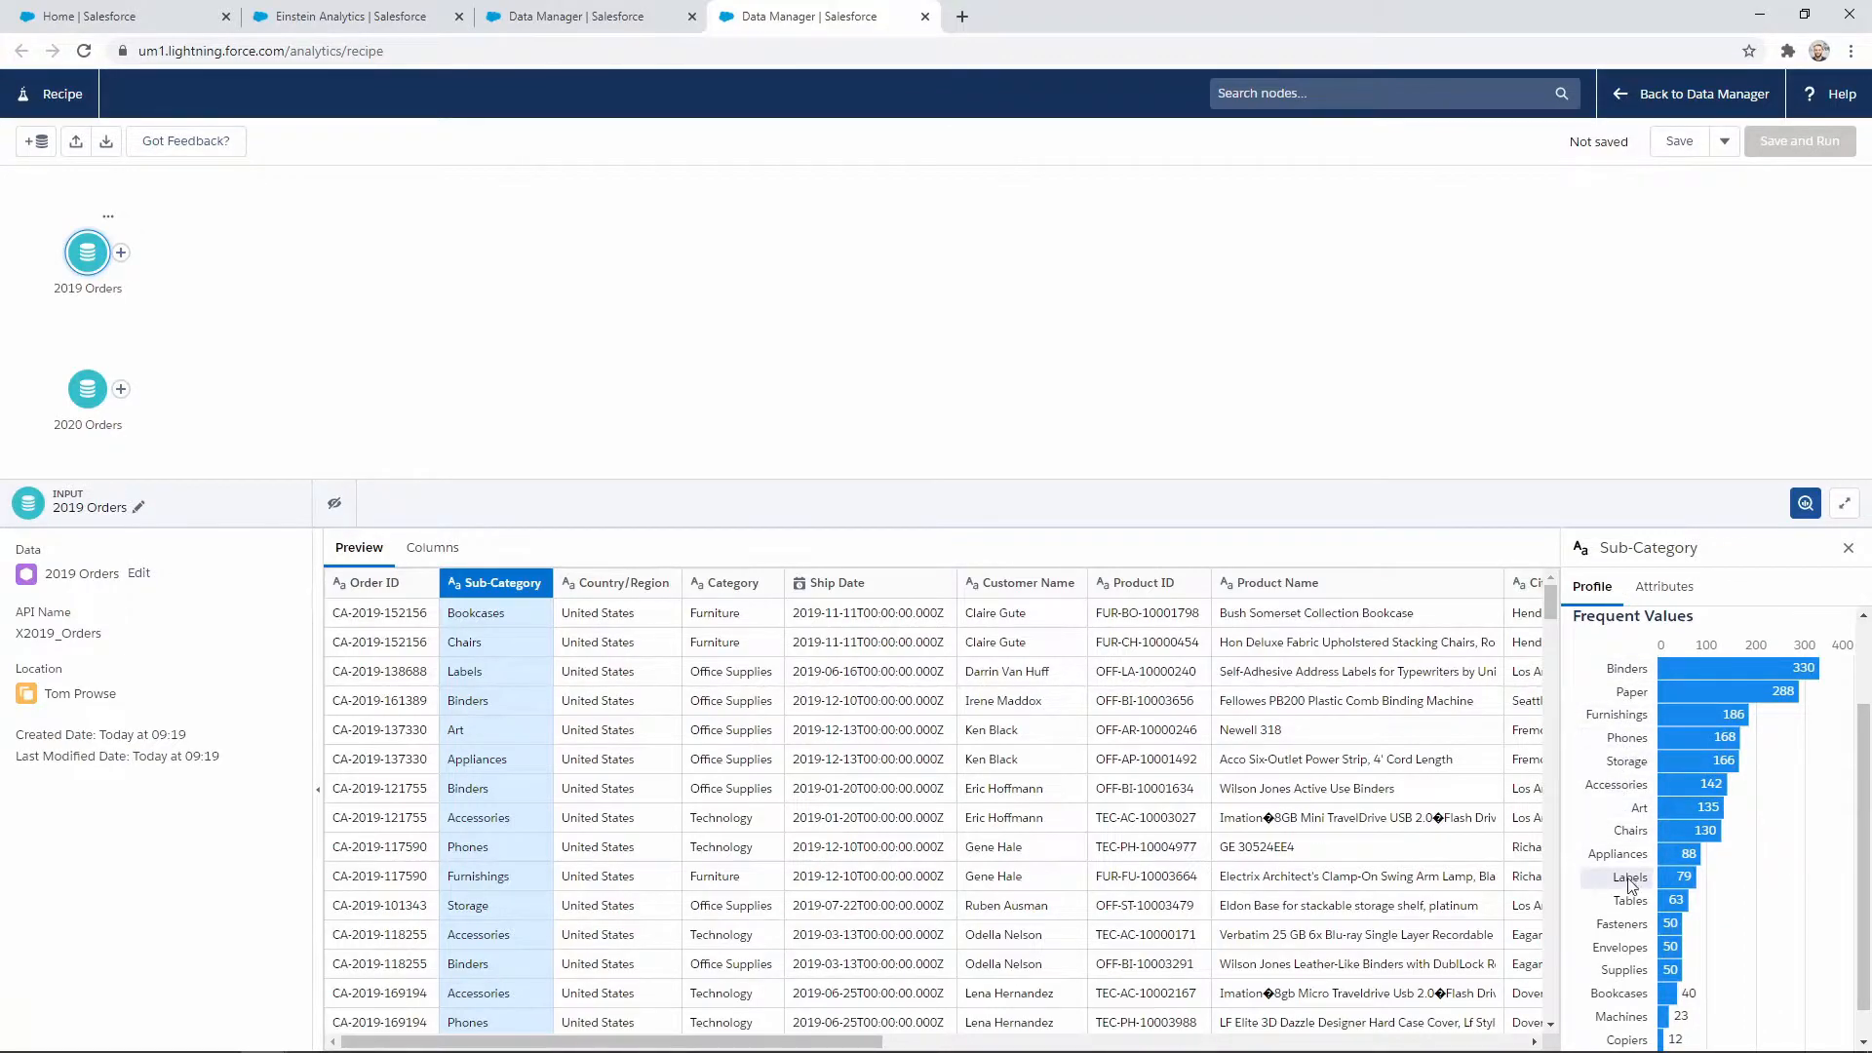
{"action": "scroll", "coordinate": [1630, 883], "scroll_direction": "down", "scroll_amount": 1}
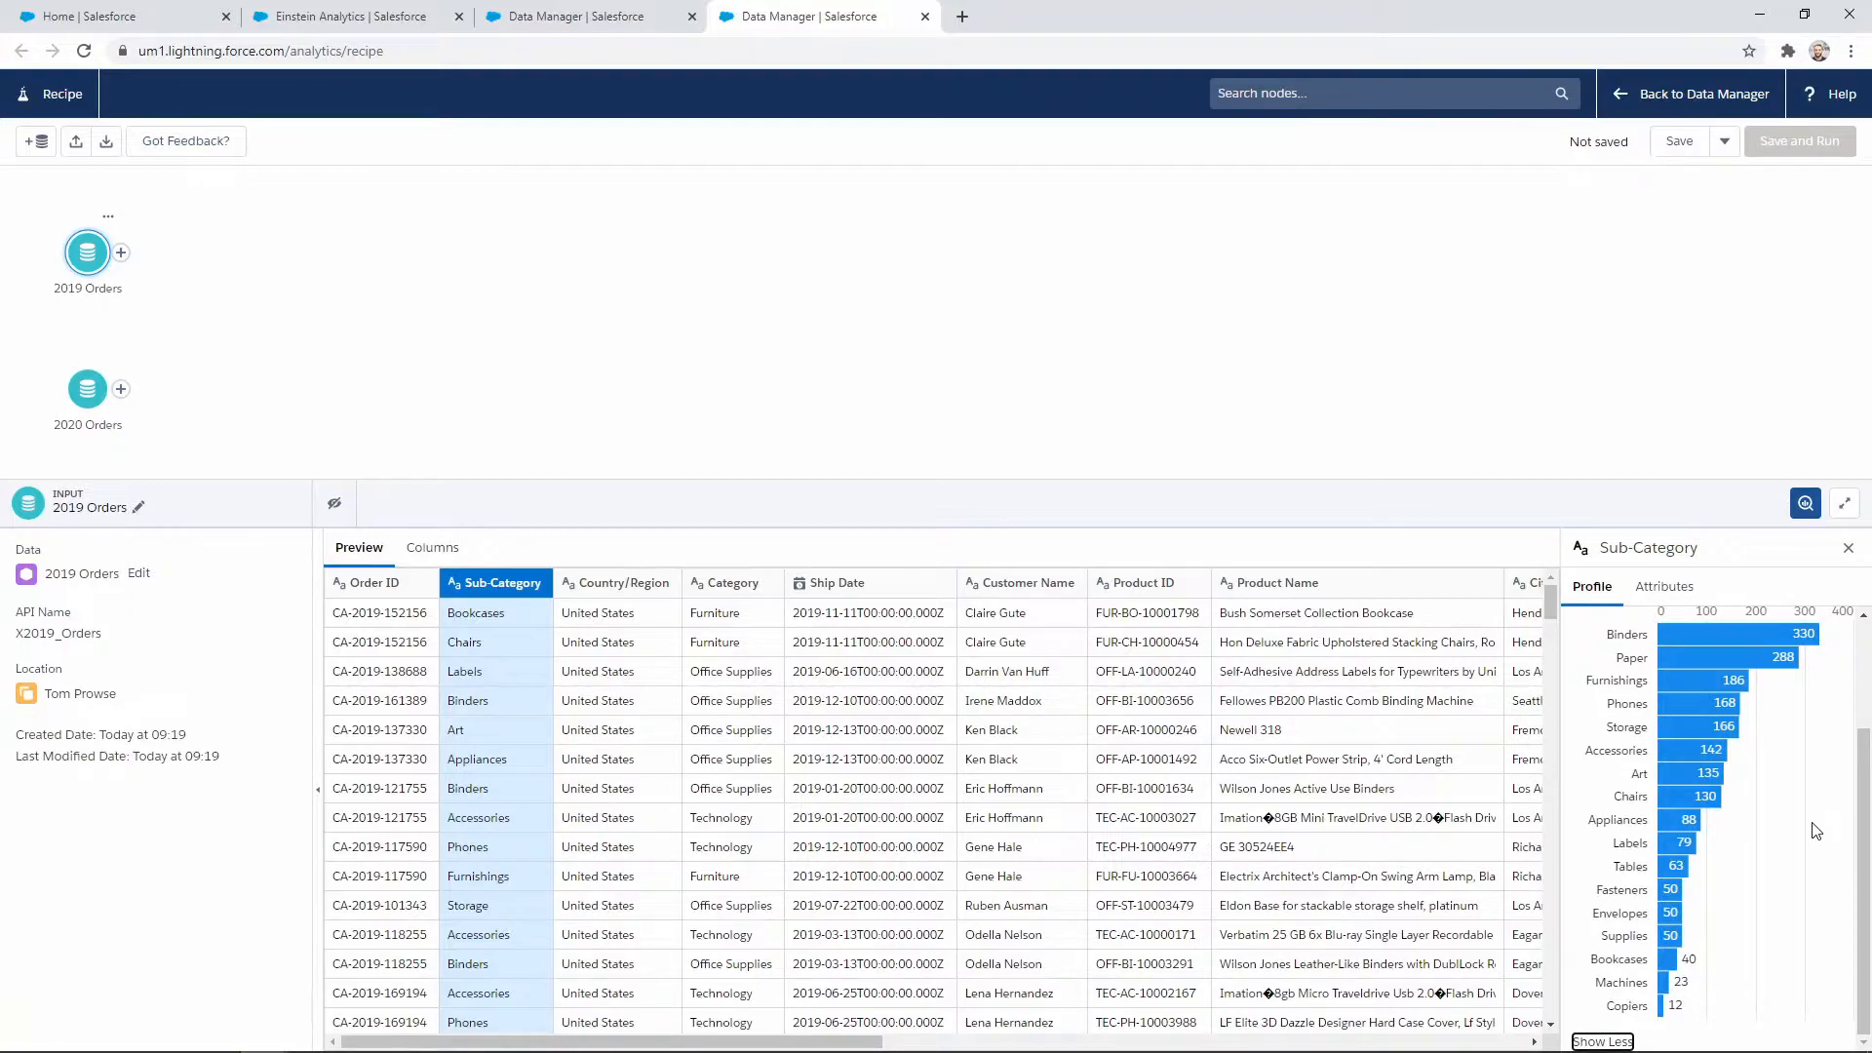
Inspect the count of the Binders value in the Sub-Category profile, and view the profile of the Category column
{"action": "scroll", "coordinate": [1816, 830], "scroll_direction": "up", "scroll_amount": 1}
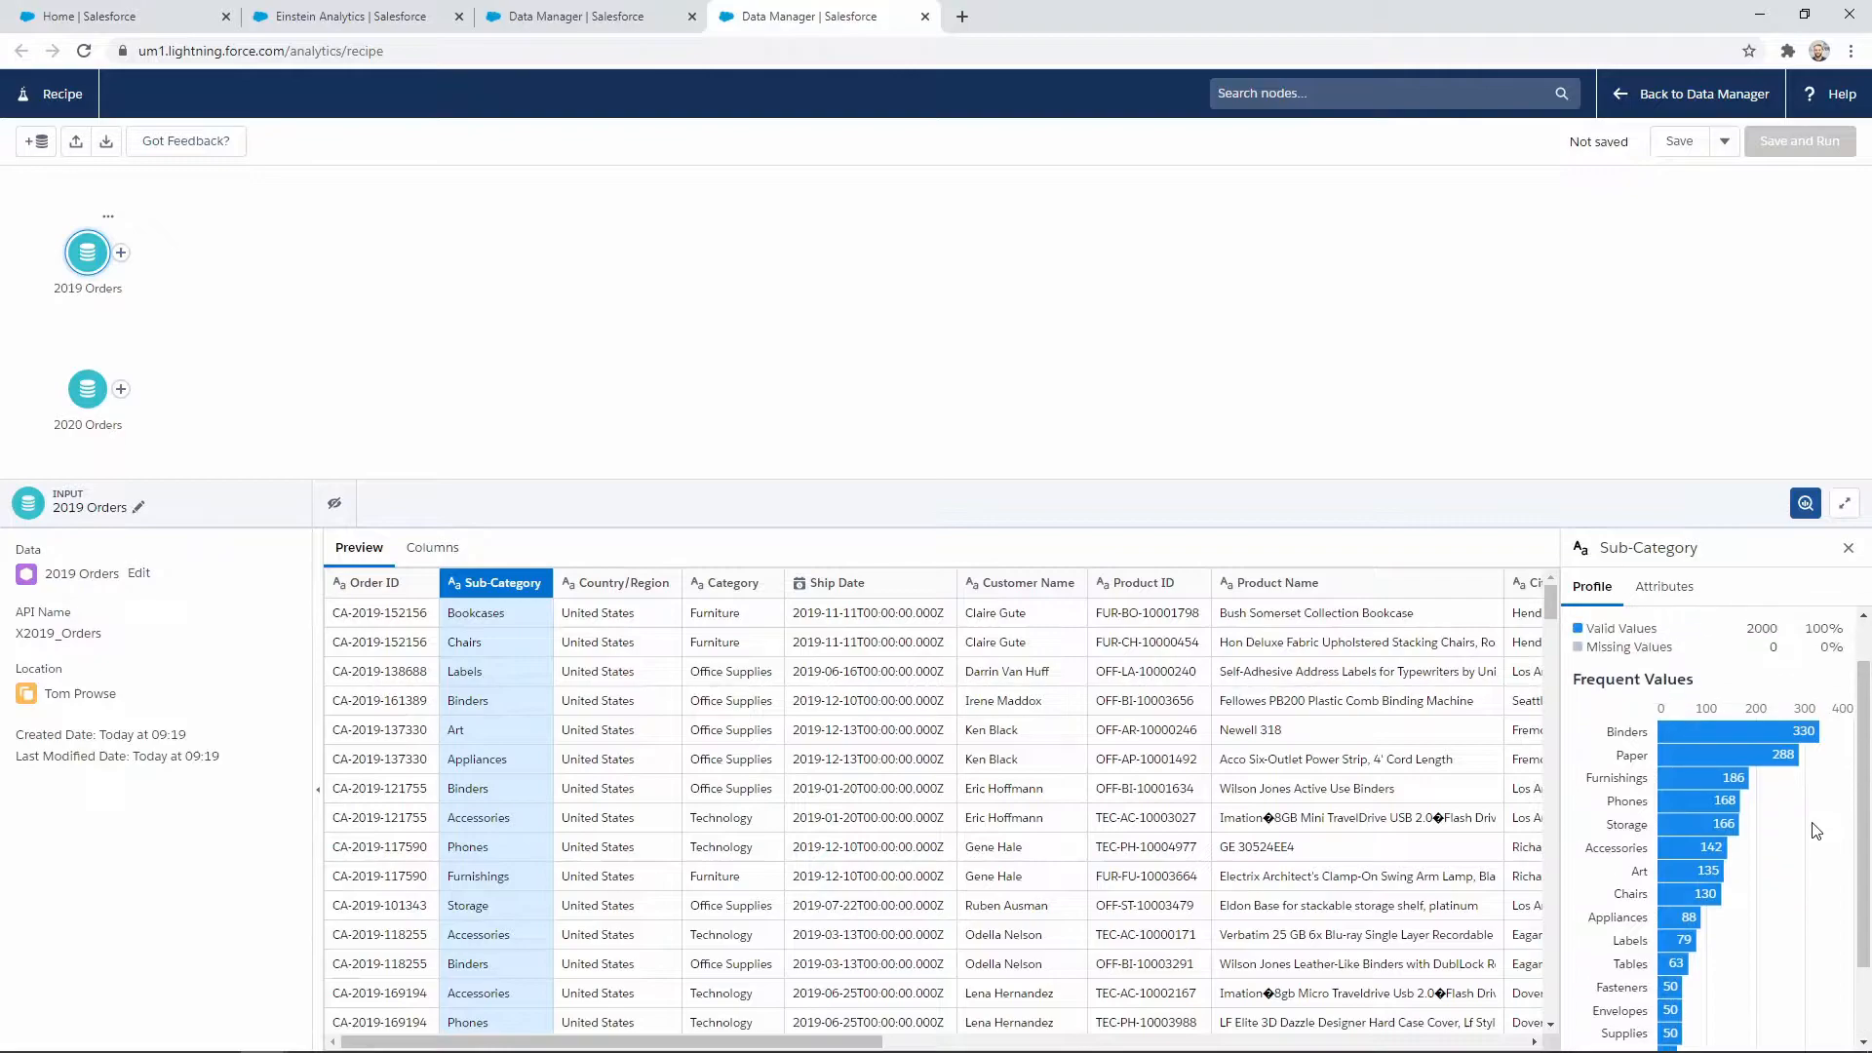
{"action": "scroll", "coordinate": [1816, 830], "scroll_direction": "up", "scroll_amount": 1}
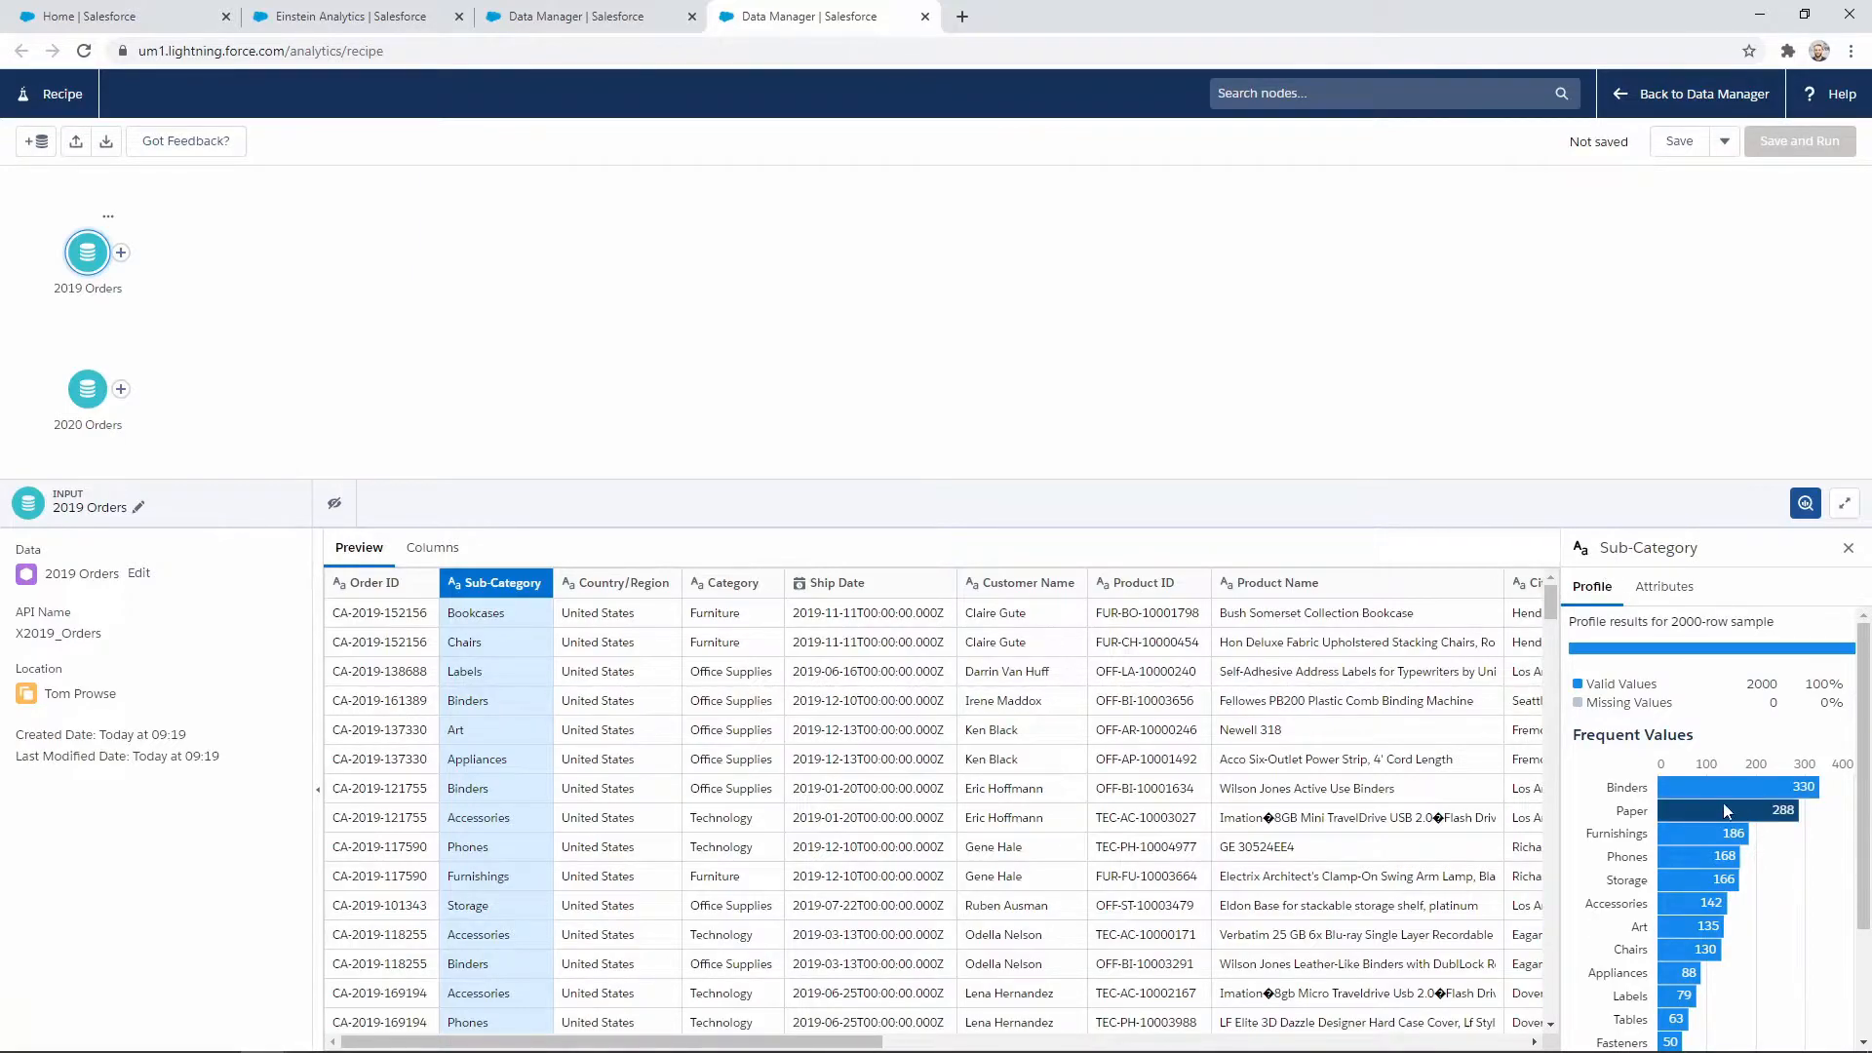
{"action": "mouse_move", "coordinate": [1711, 792]}
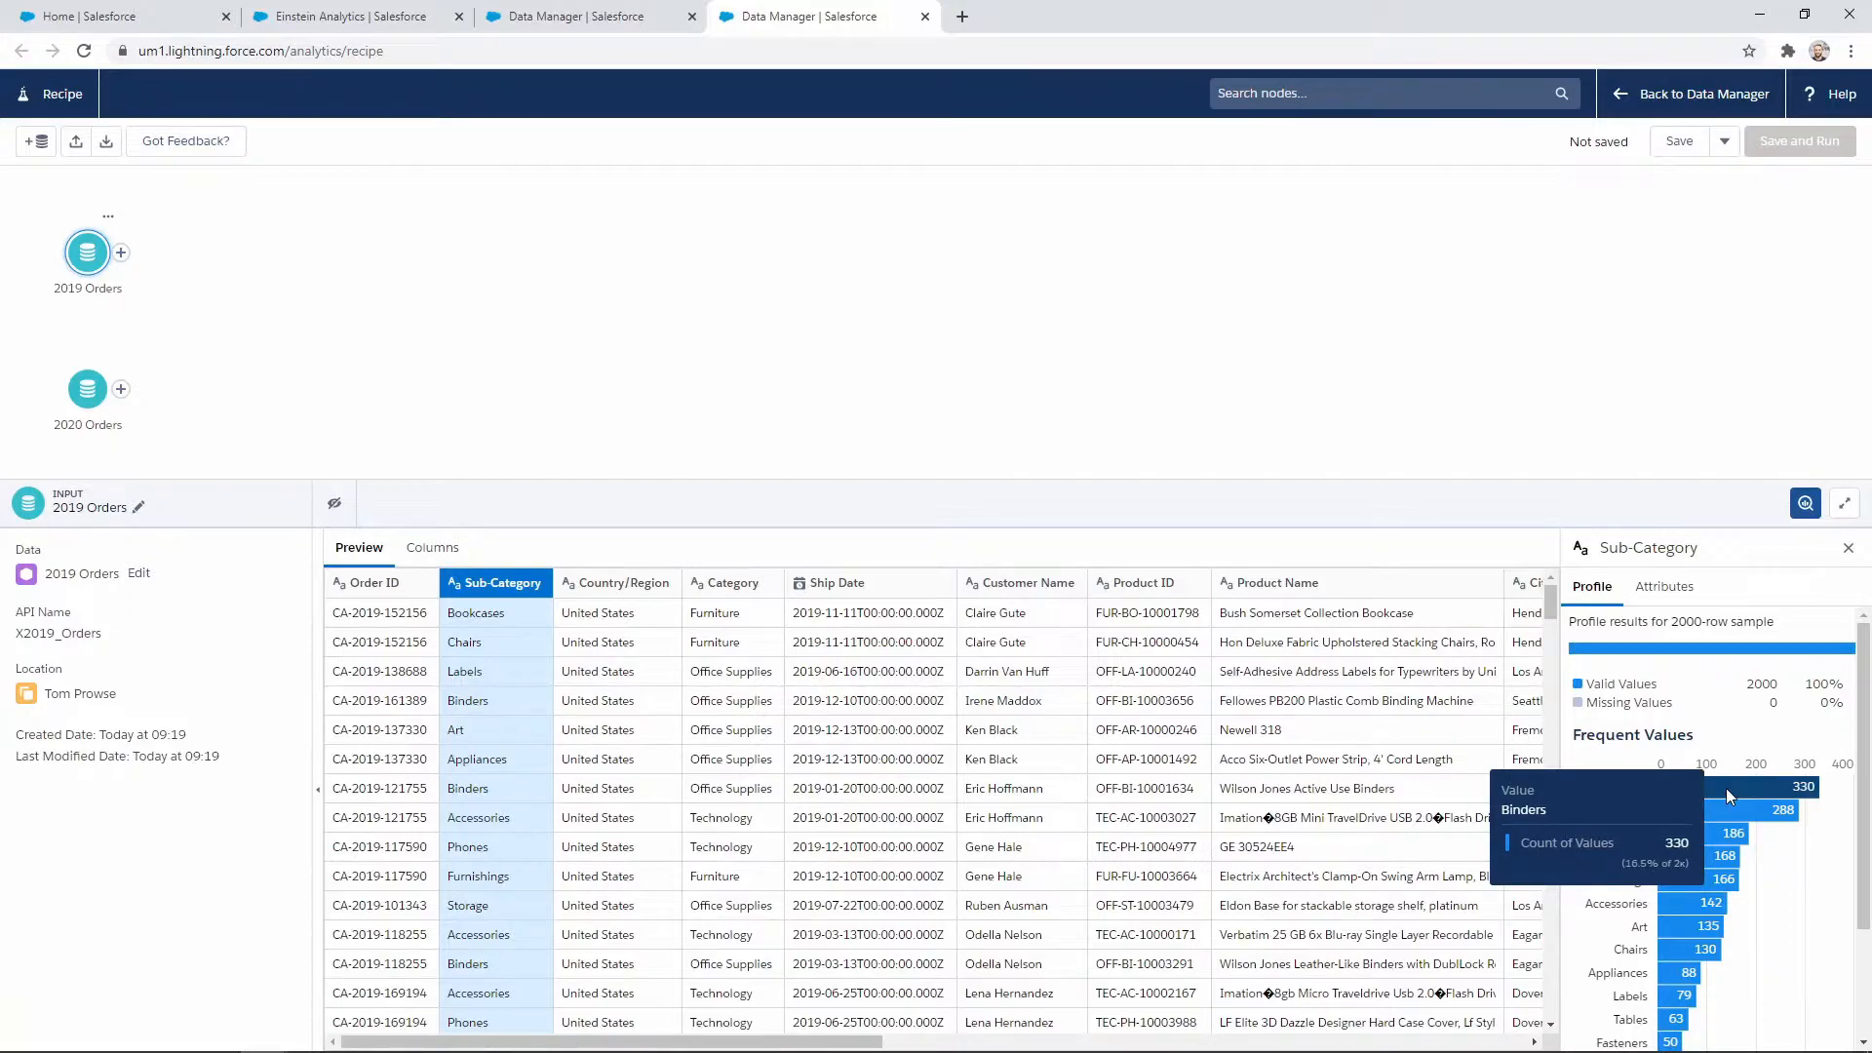
{"action": "left_click", "coordinate": [724, 583]}
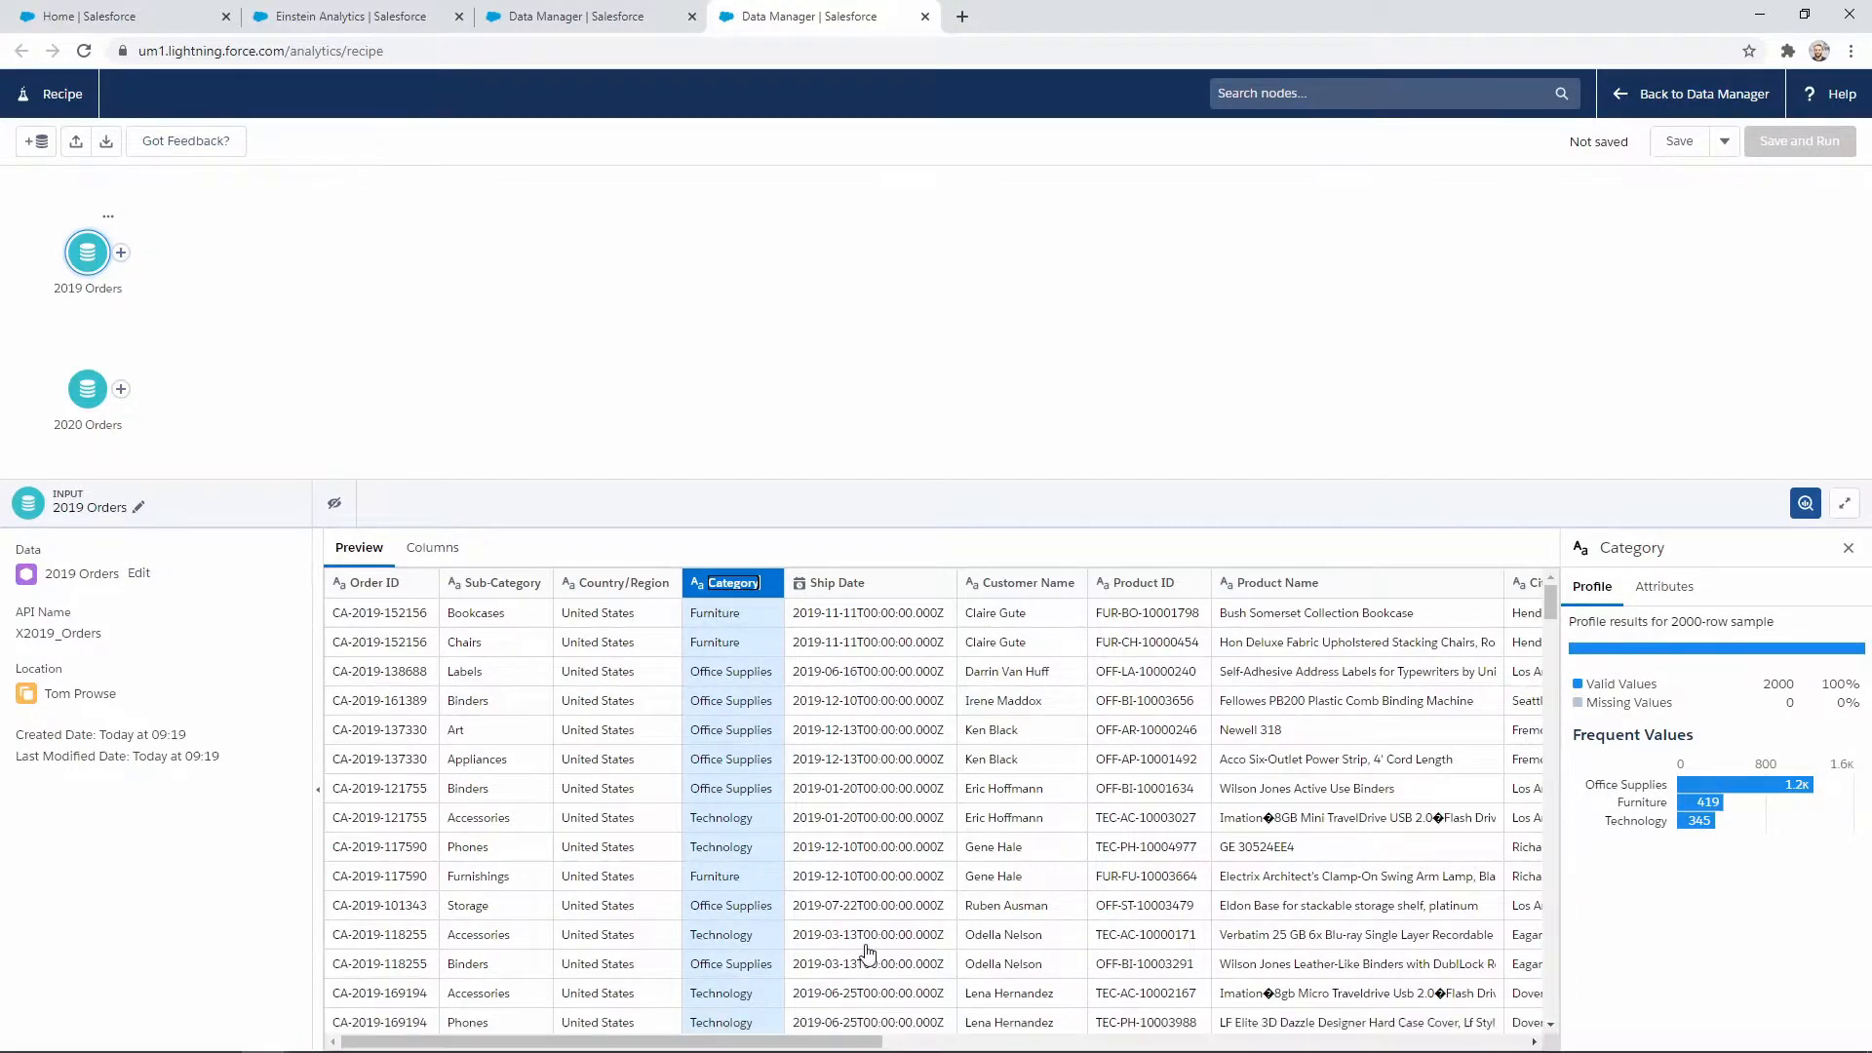
Examine the Postal Code column's profile and its attributes in the 2019 Orders input
{"action": "left_click_drag", "start_coordinate": [863, 1042], "coordinate": [1460, 1047]}
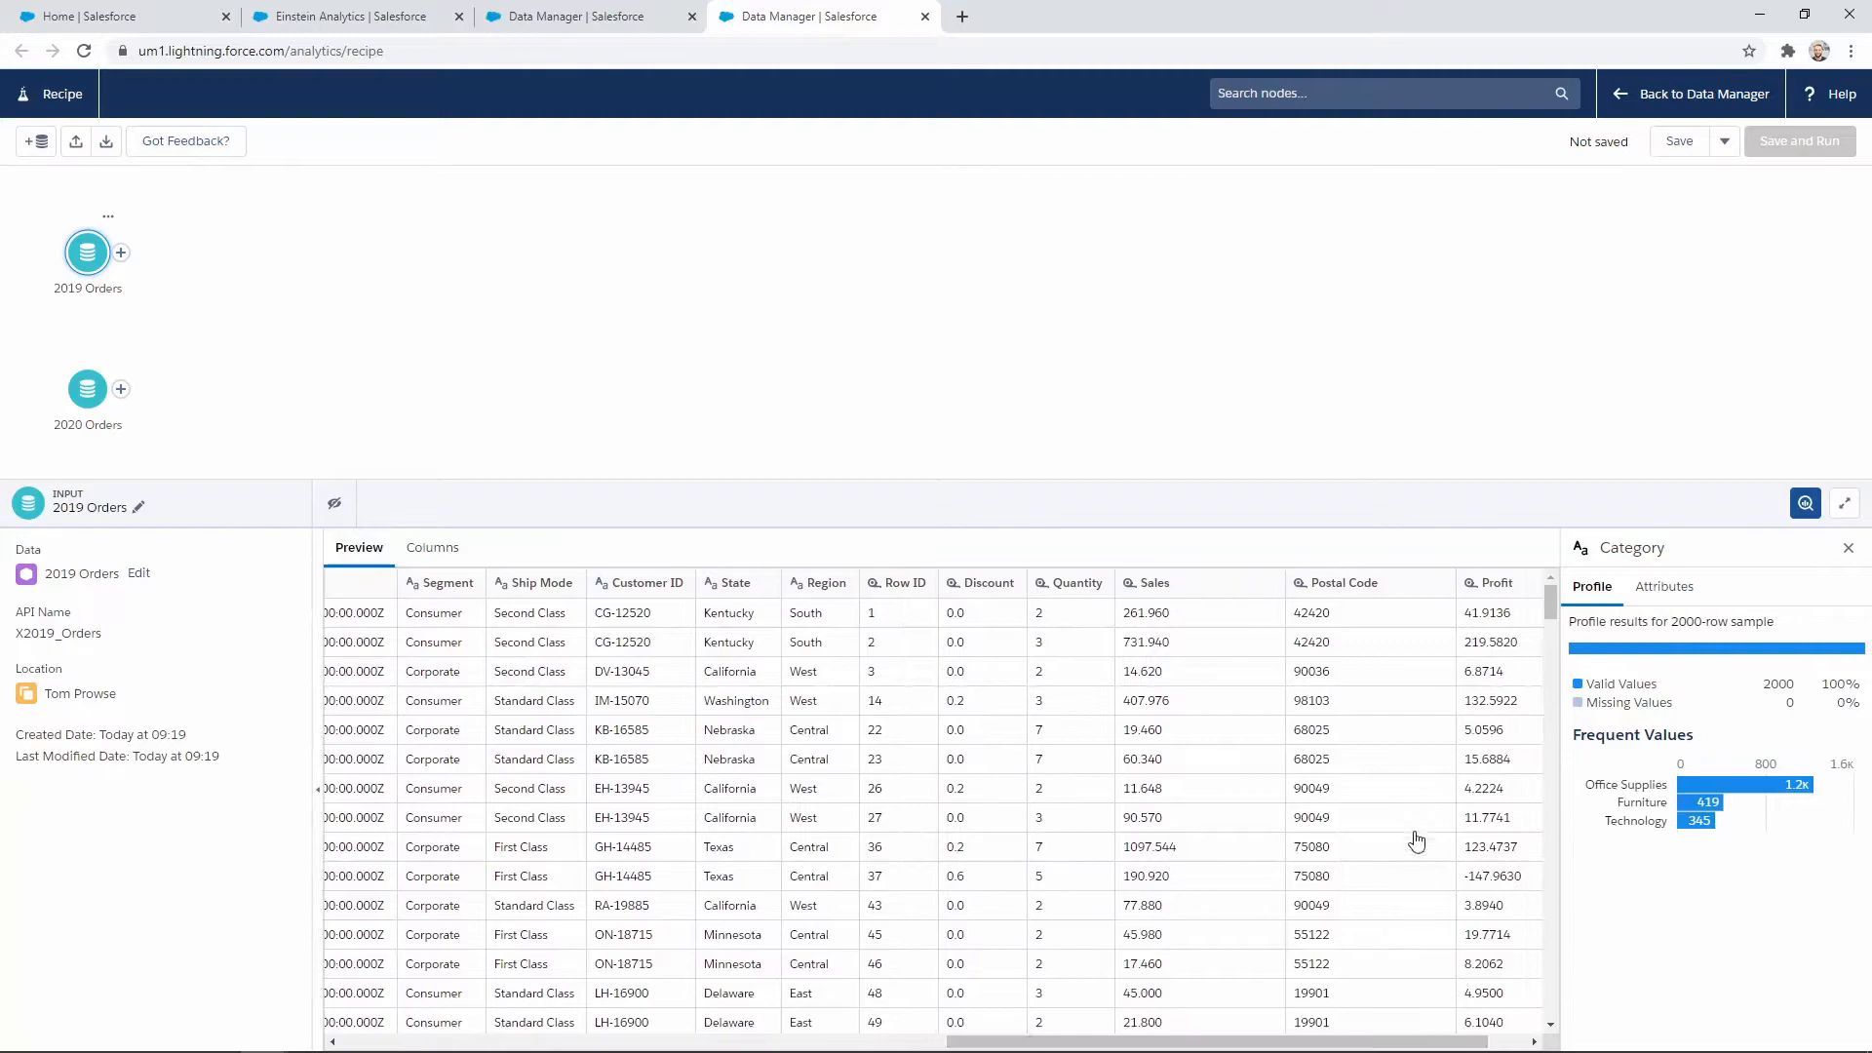
{"action": "left_click", "coordinate": [1338, 587]}
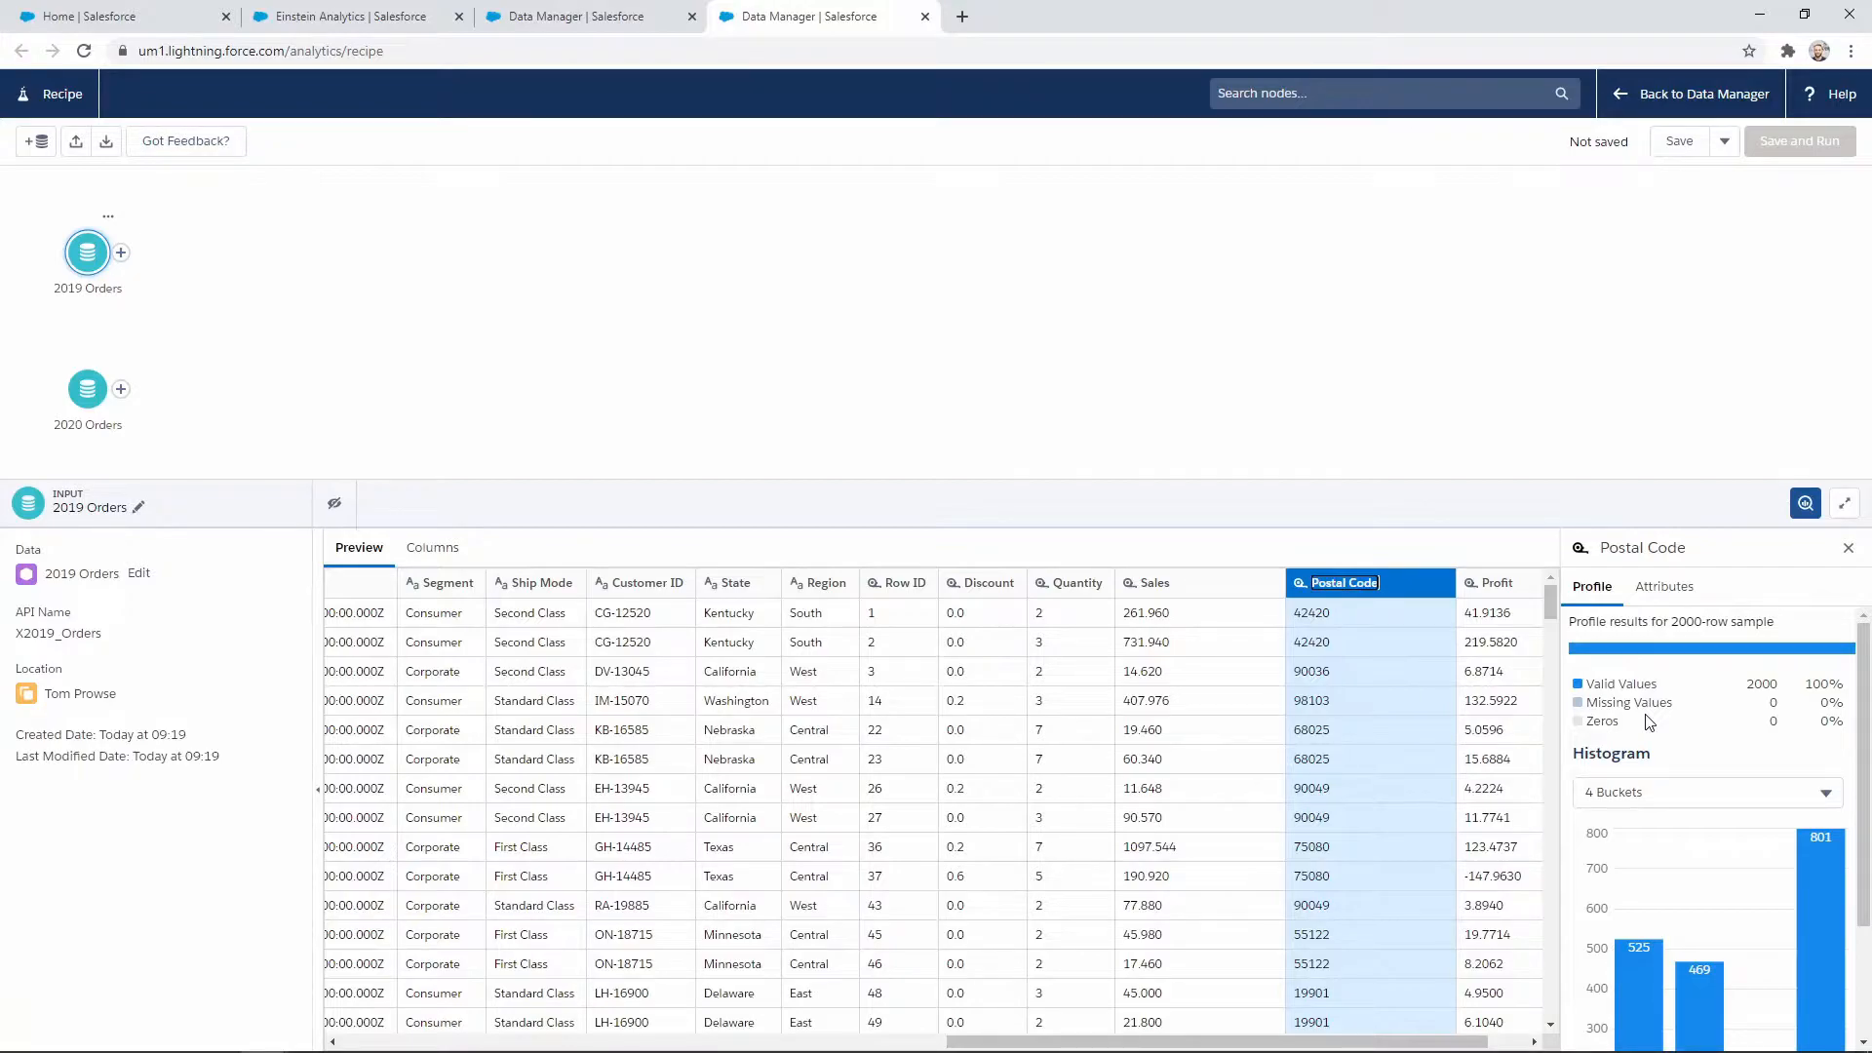
{"action": "left_click", "coordinate": [1664, 589]}
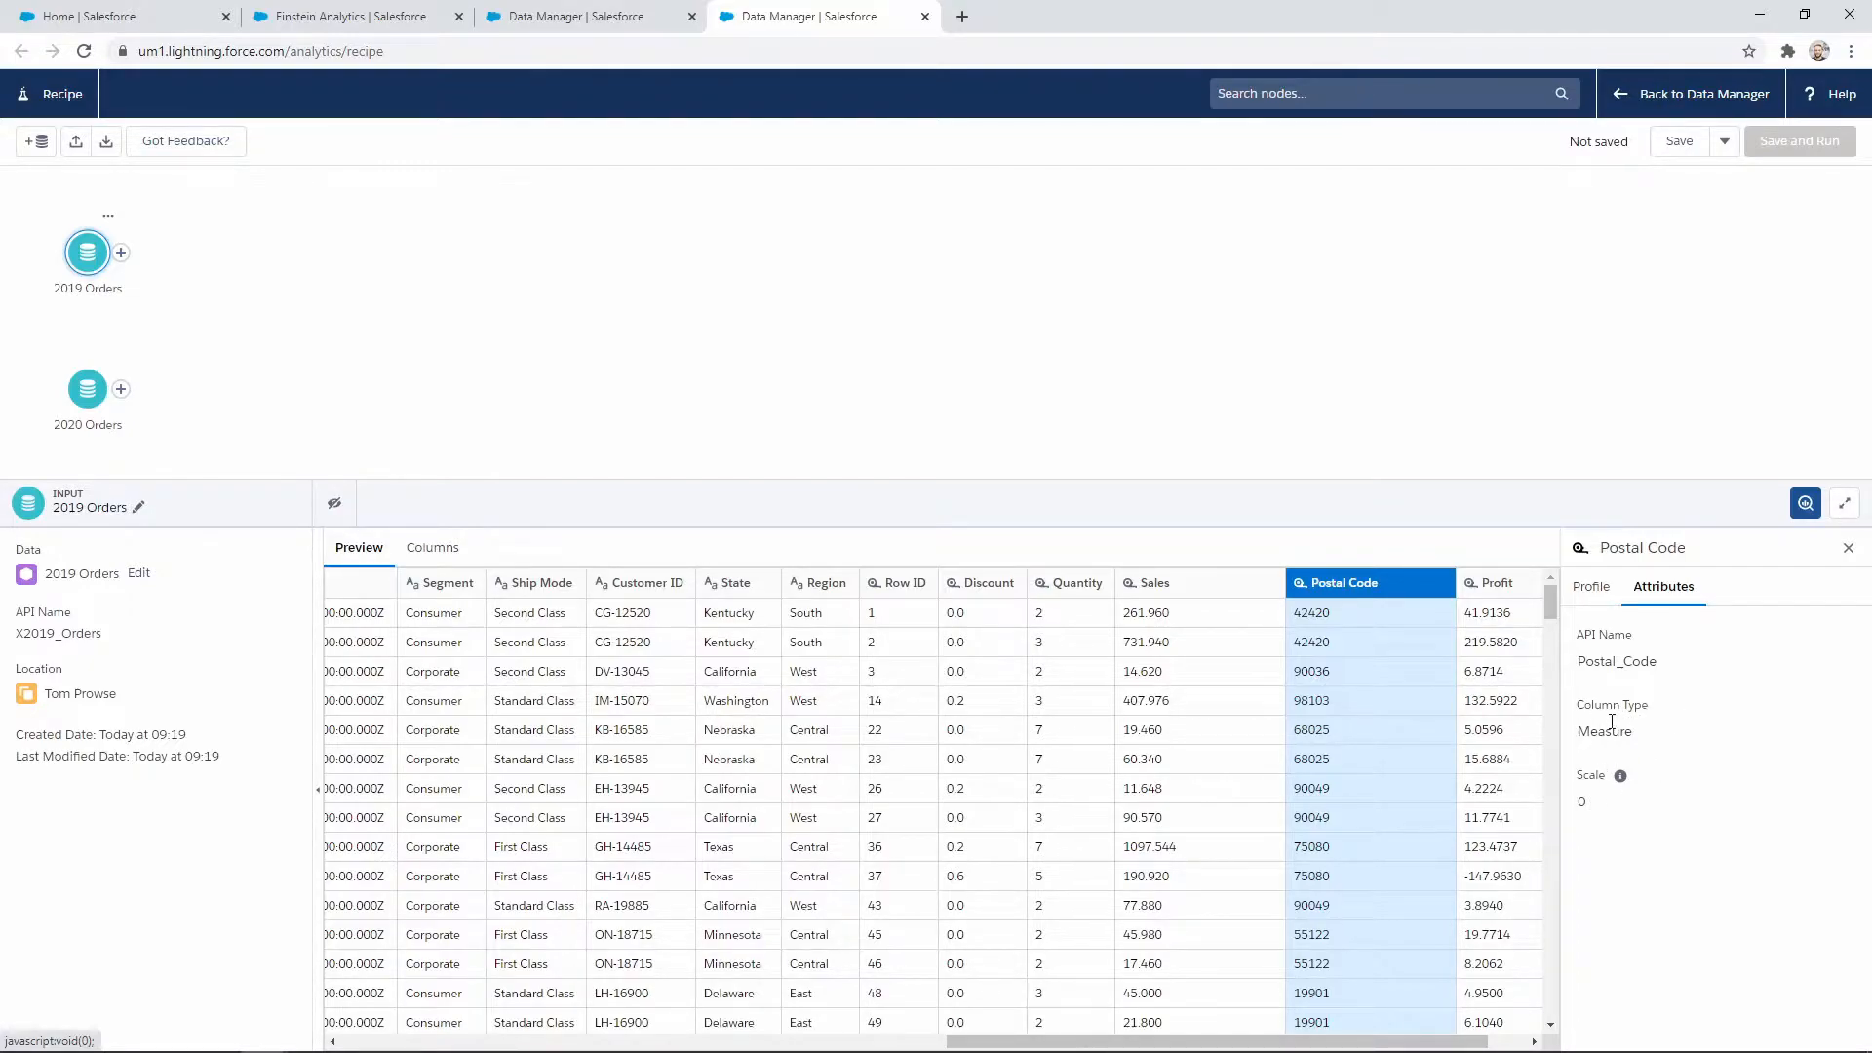
{"action": "left_click", "coordinate": [1594, 589]}
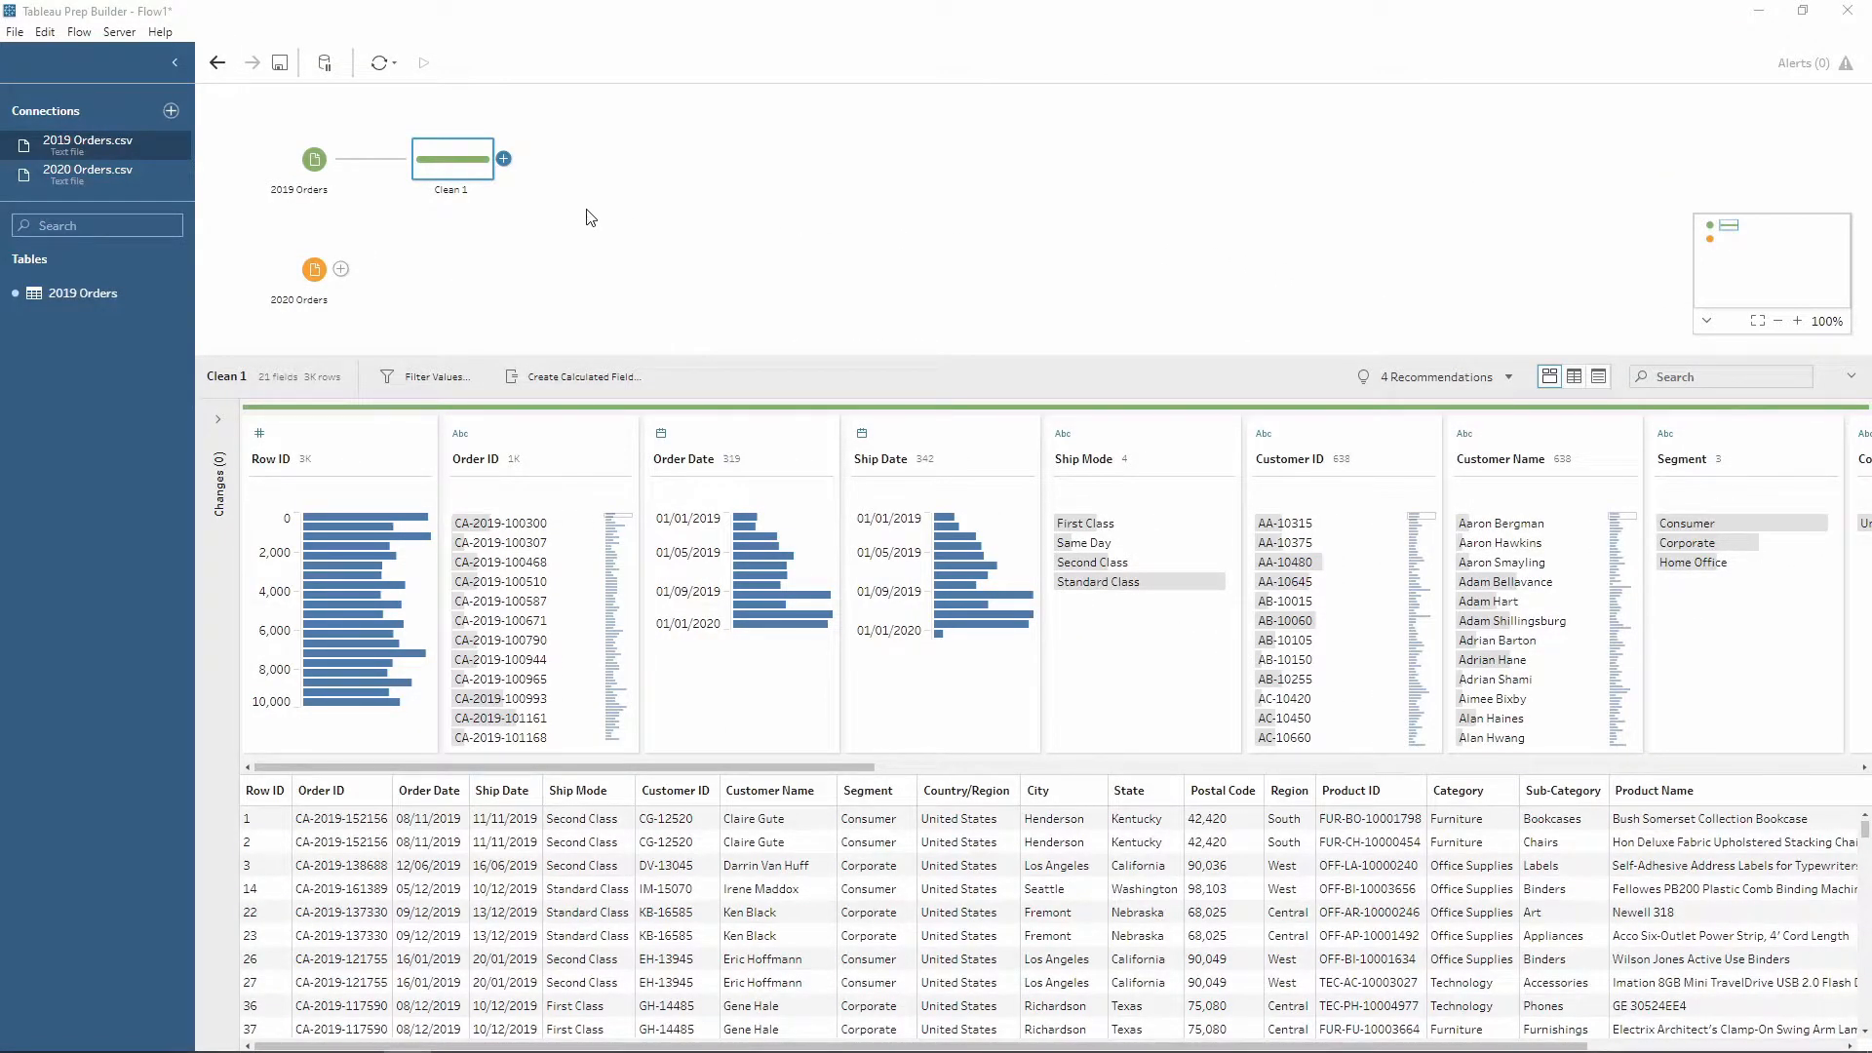
In Tableau Prep Builder, exclude the null value from the Postal Code field in the Clean 1 step
{"action": "left_click", "coordinate": [460, 166]}
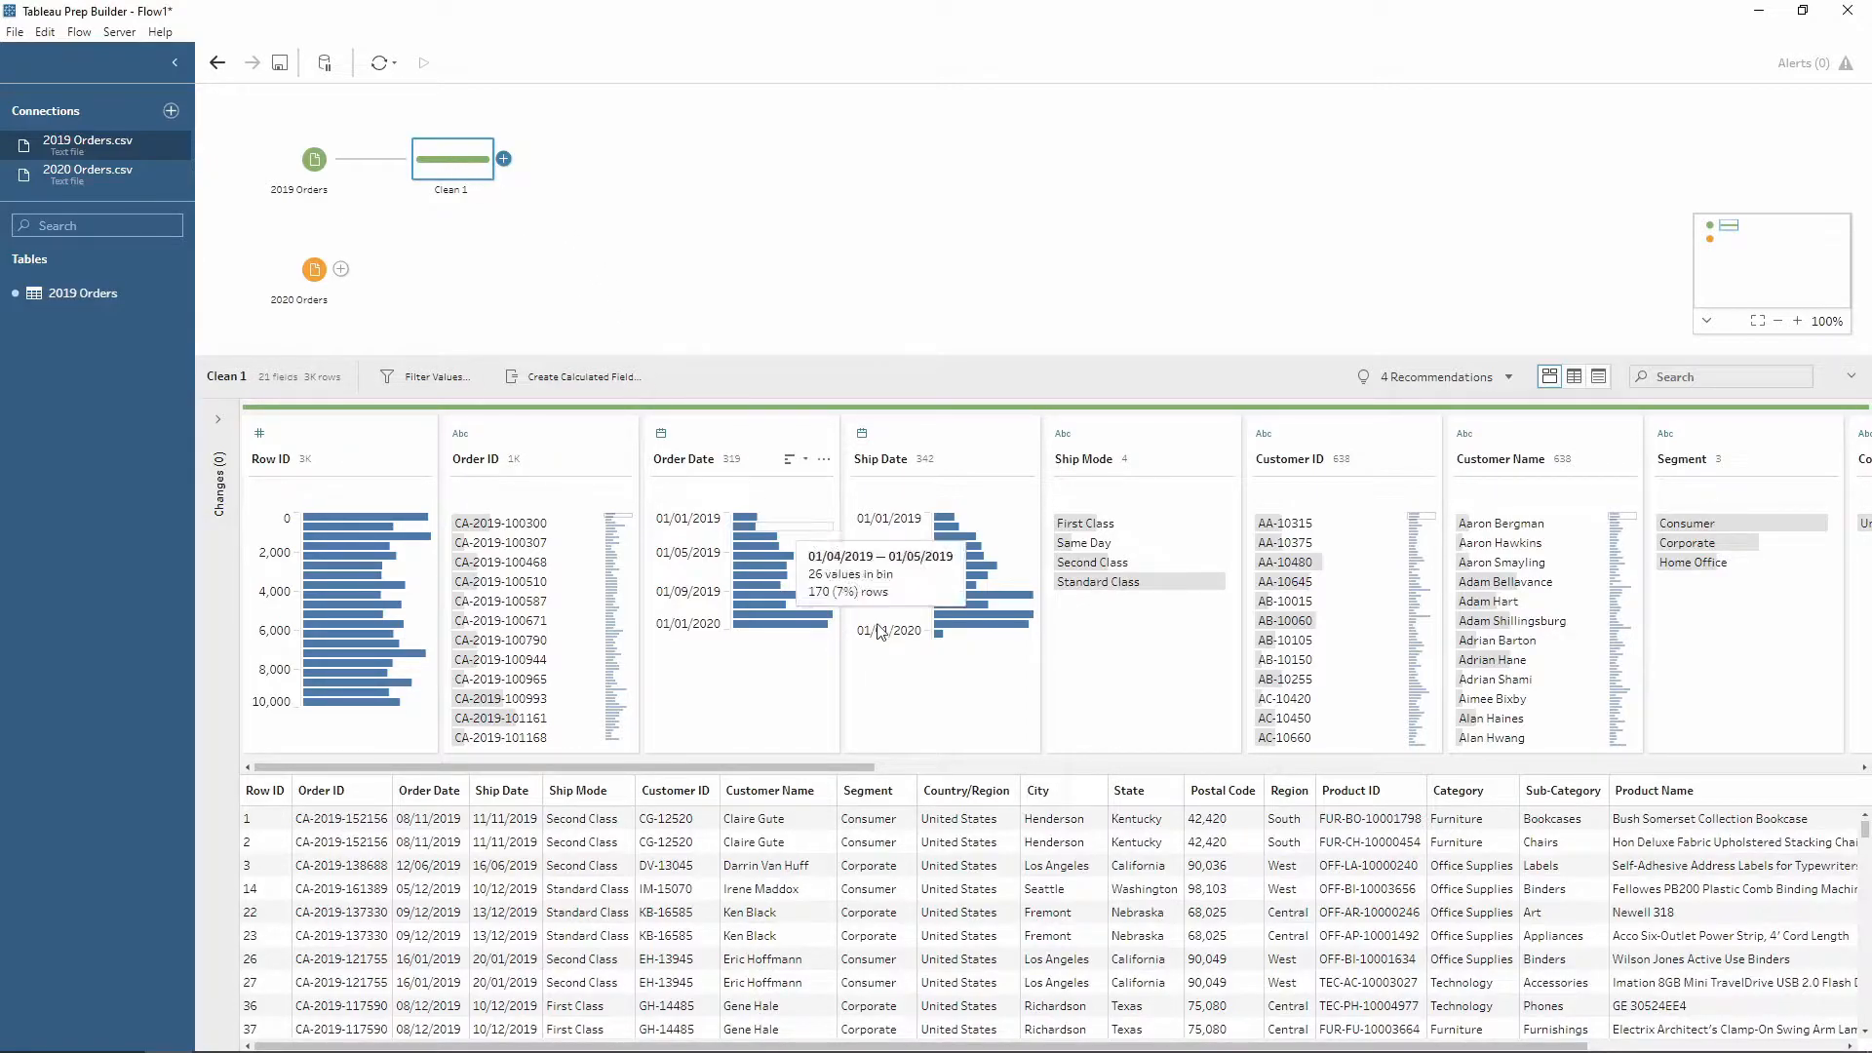
{"action": "left_click_drag", "start_coordinate": [844, 774], "coordinate": [1304, 788]}
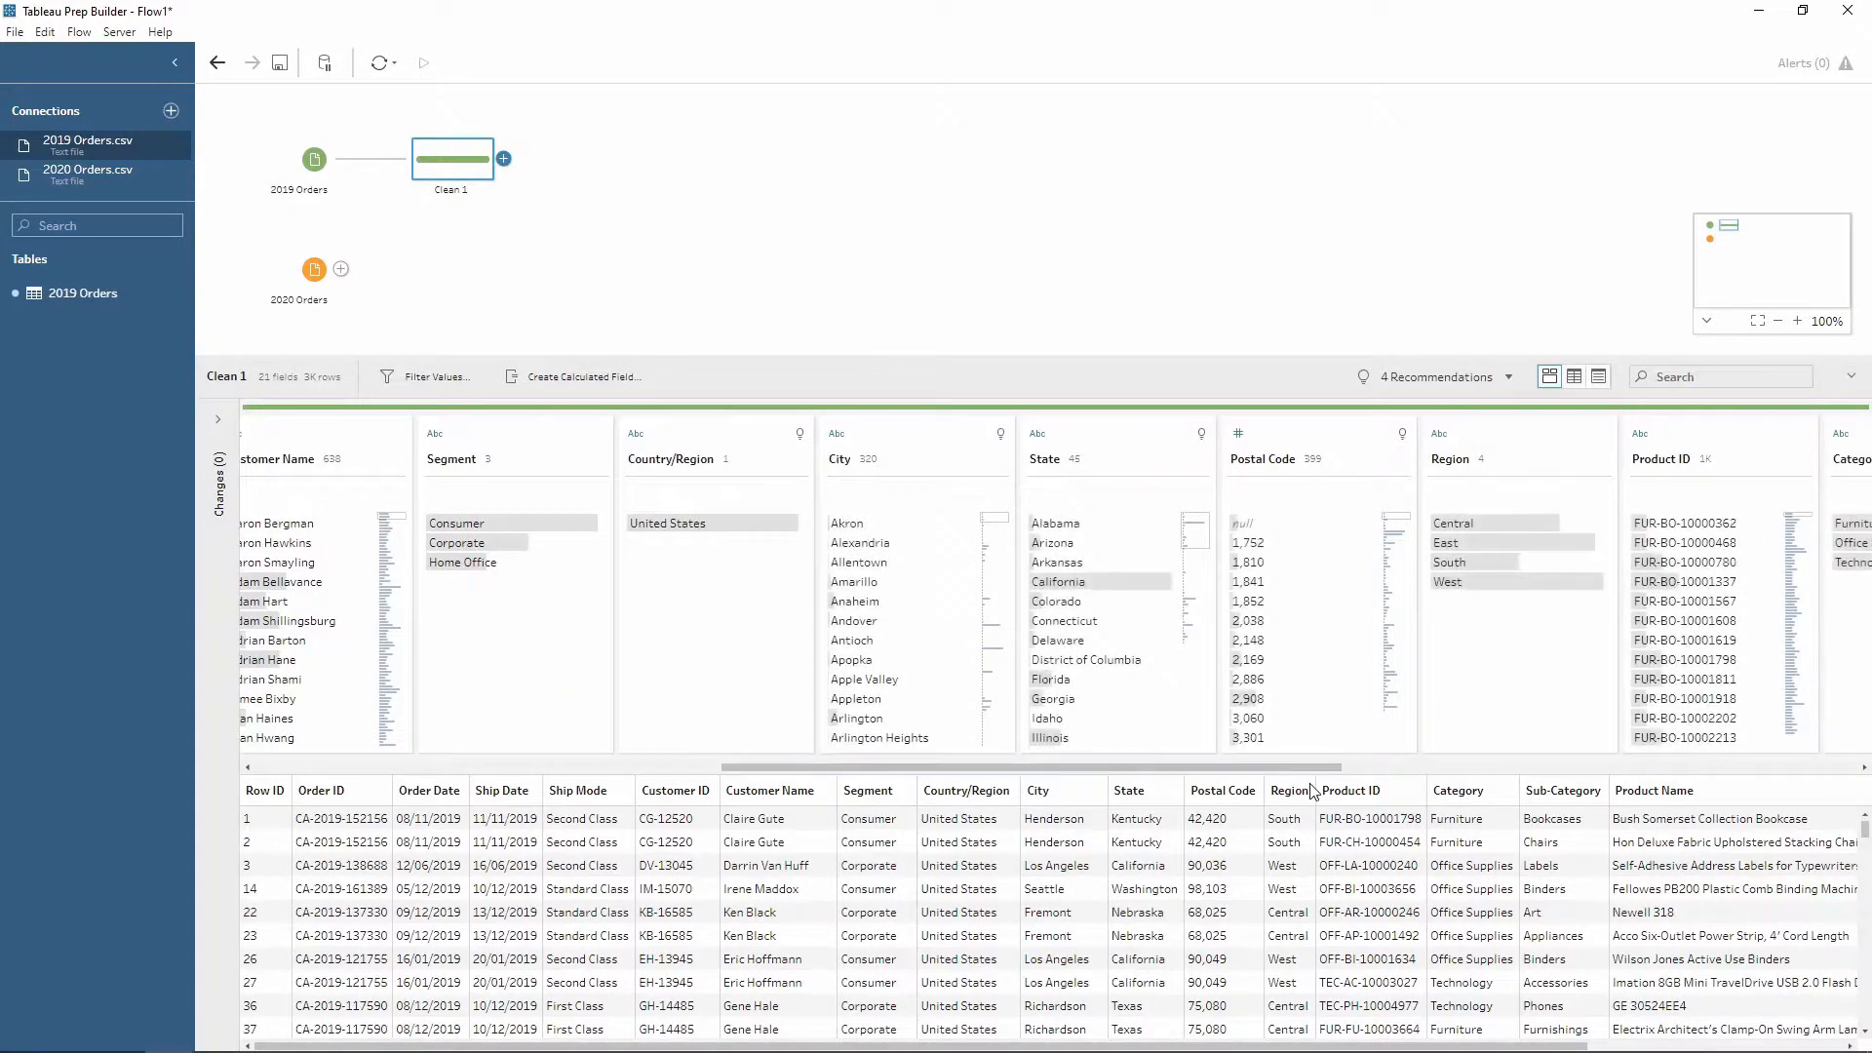
{"action": "mouse_move", "coordinate": [1264, 529]}
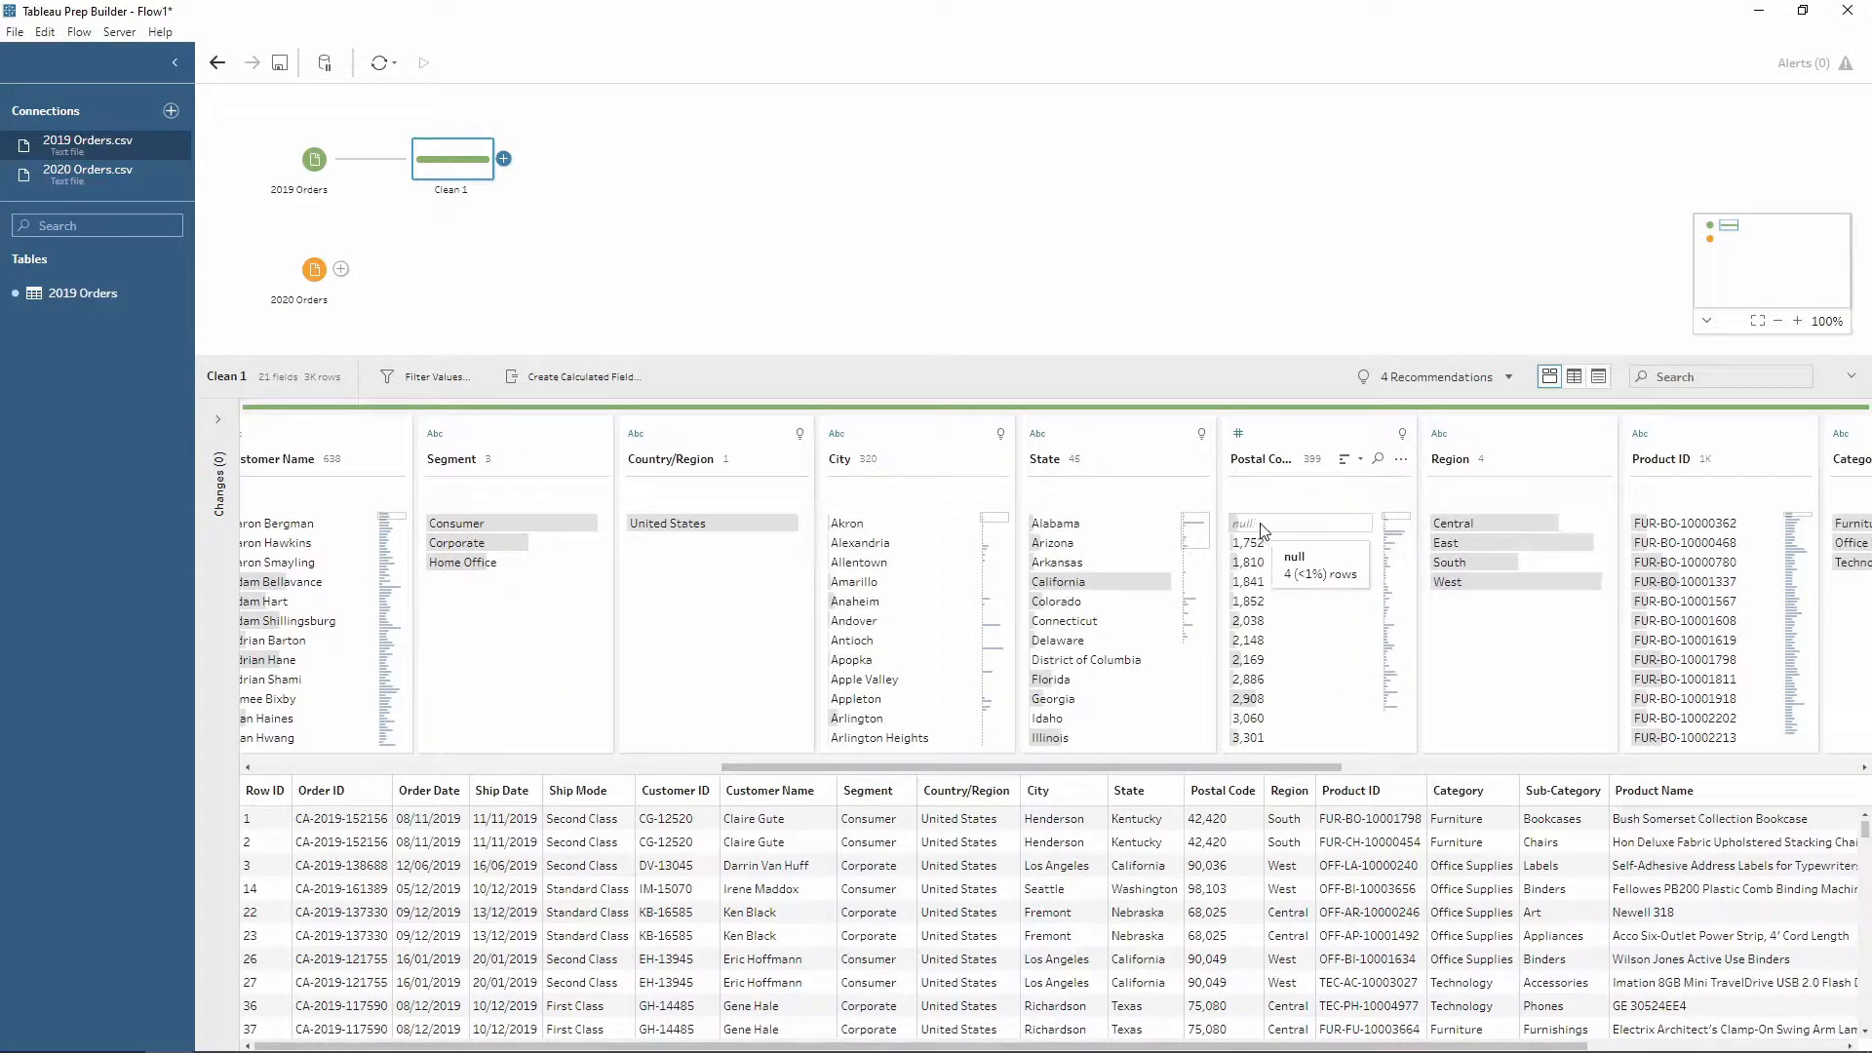
{"action": "left_click", "coordinate": [1263, 527]}
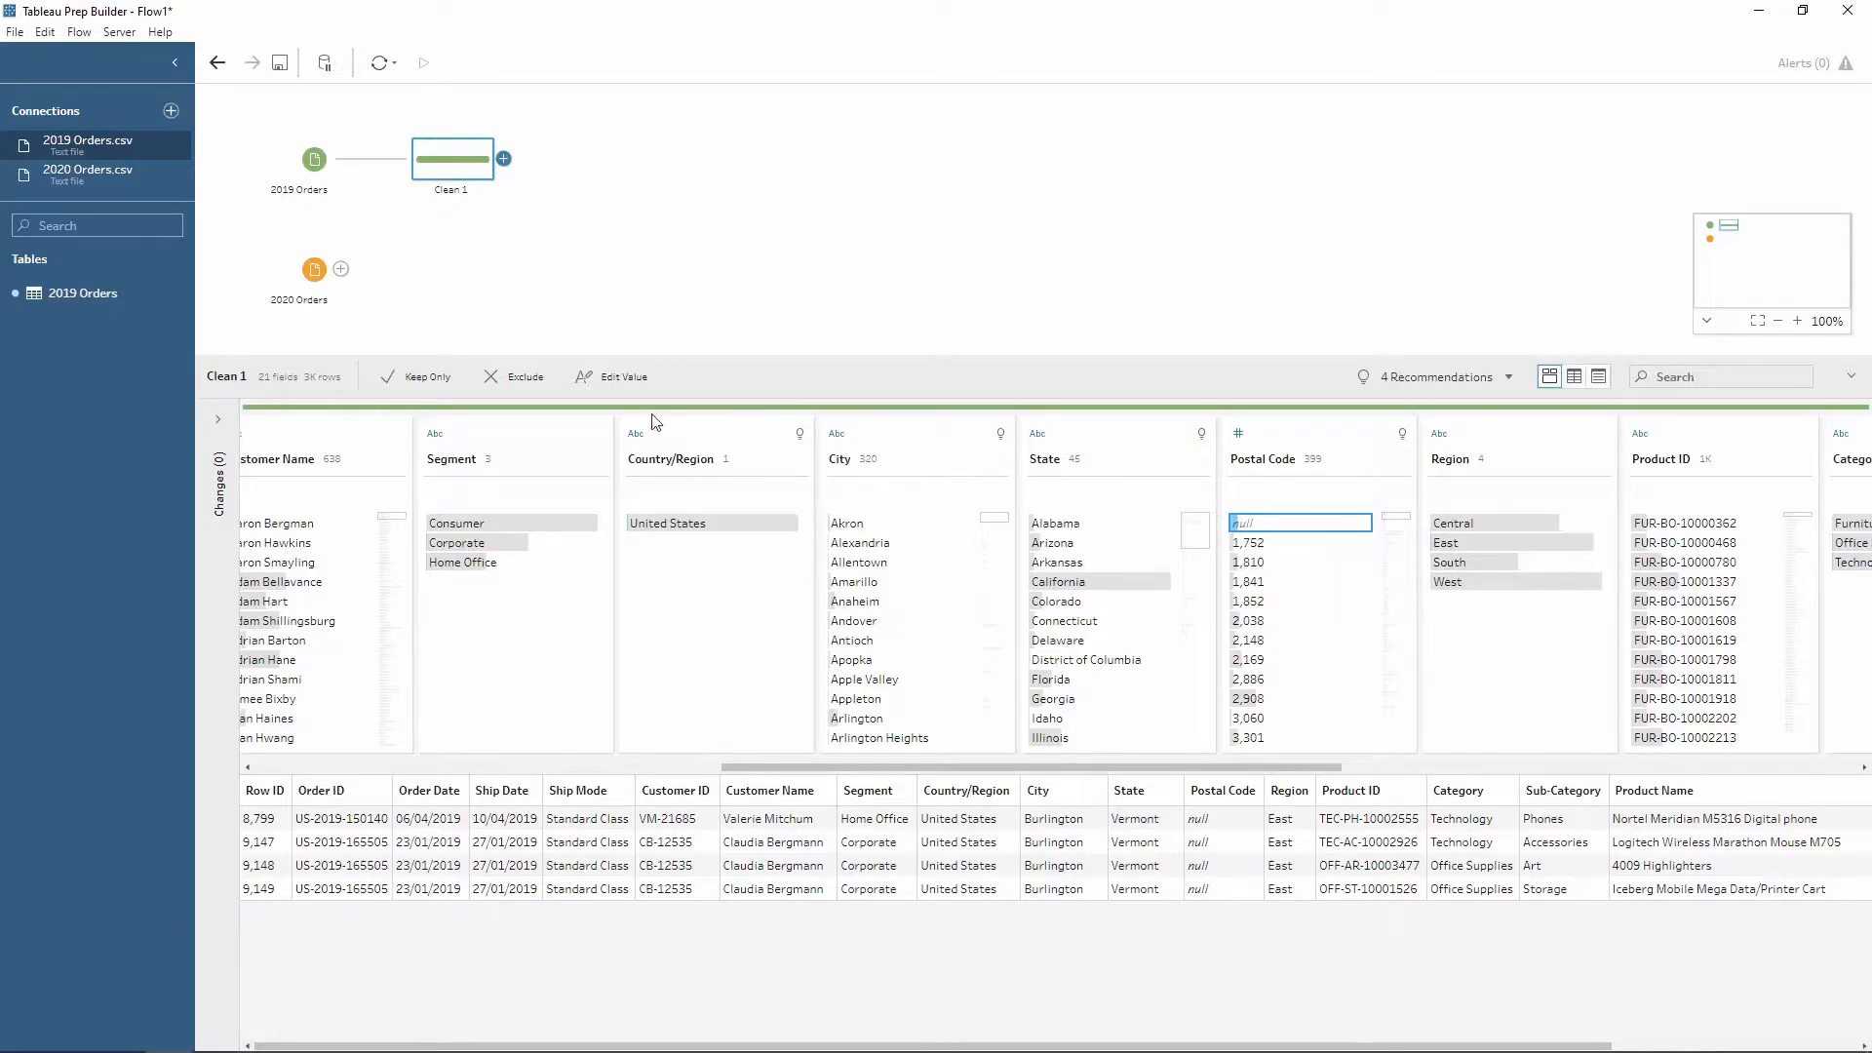
{"action": "left_click", "coordinate": [517, 386]}
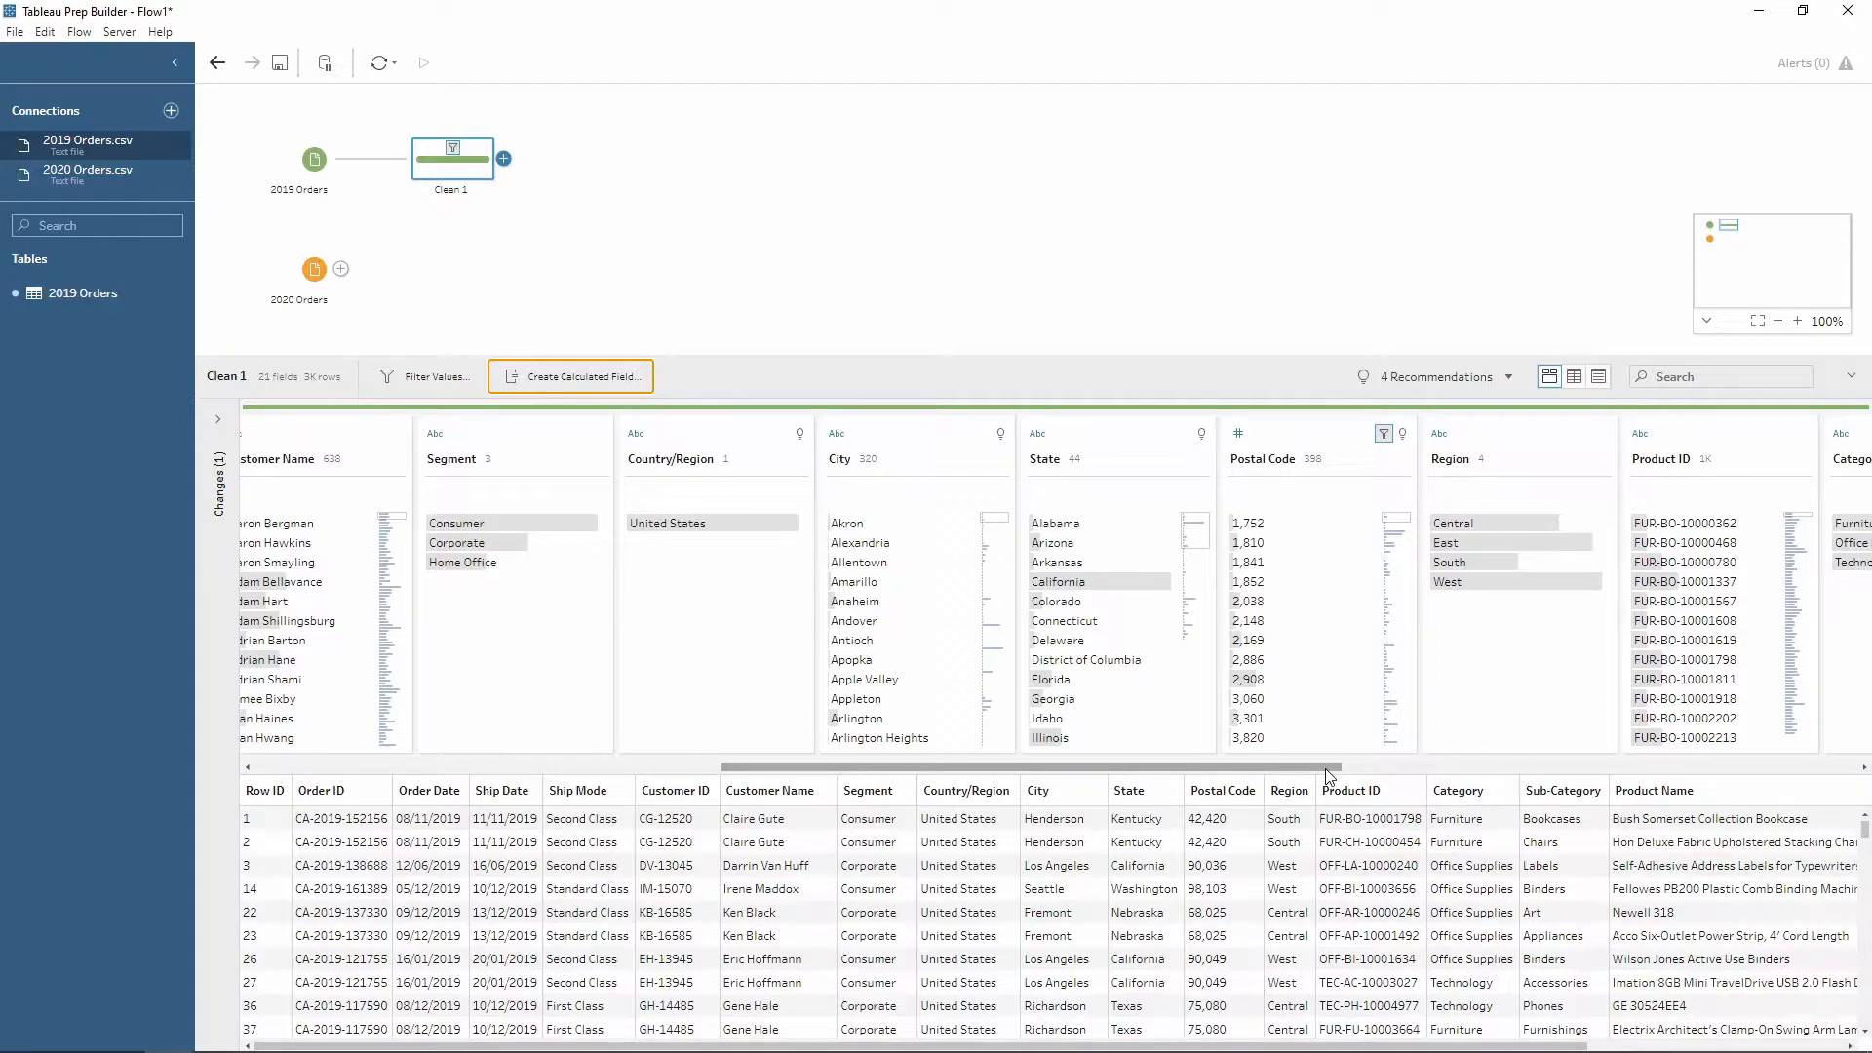
Add a range filter that keeps only Sales values of at least 100, and review the Clean 1 step's list of changes
{"action": "left_click_drag", "start_coordinate": [1327, 777], "coordinate": [1682, 777]}
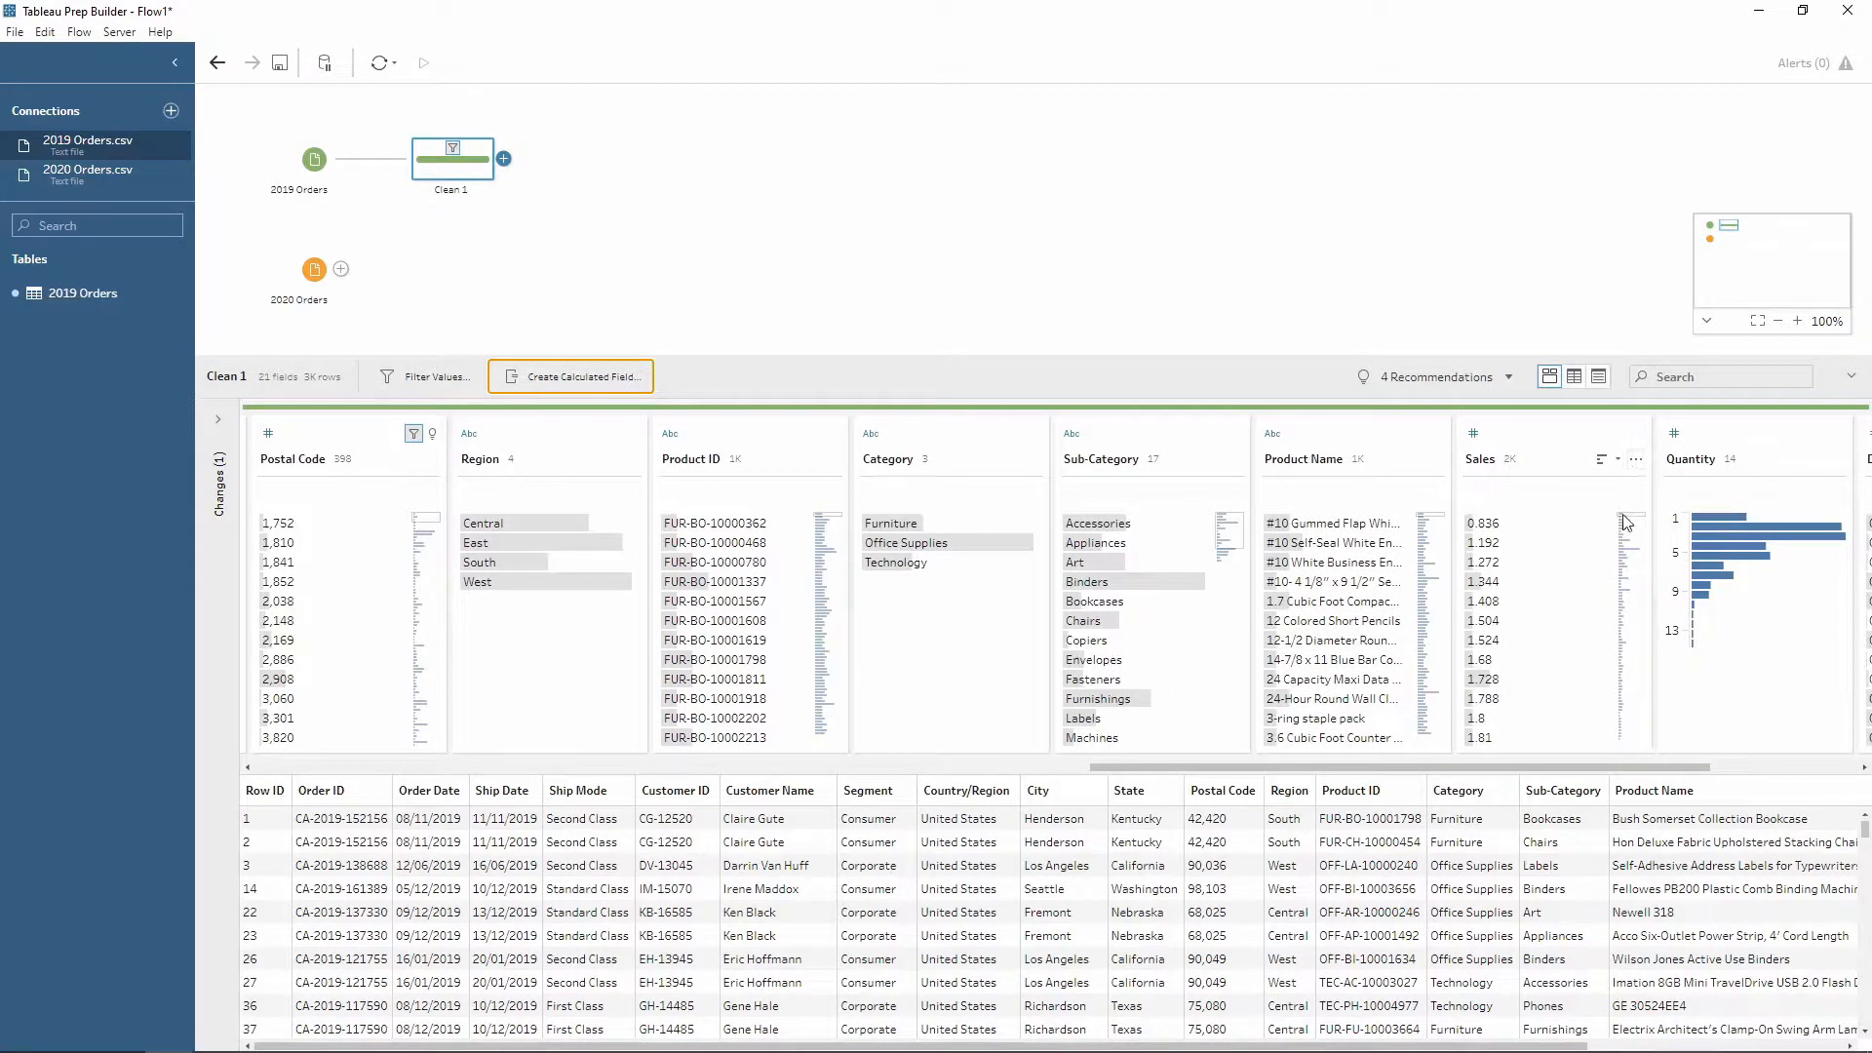
{"action": "left_click", "coordinate": [1636, 460]}
{"action": "mouse_move", "coordinate": [1665, 492]}
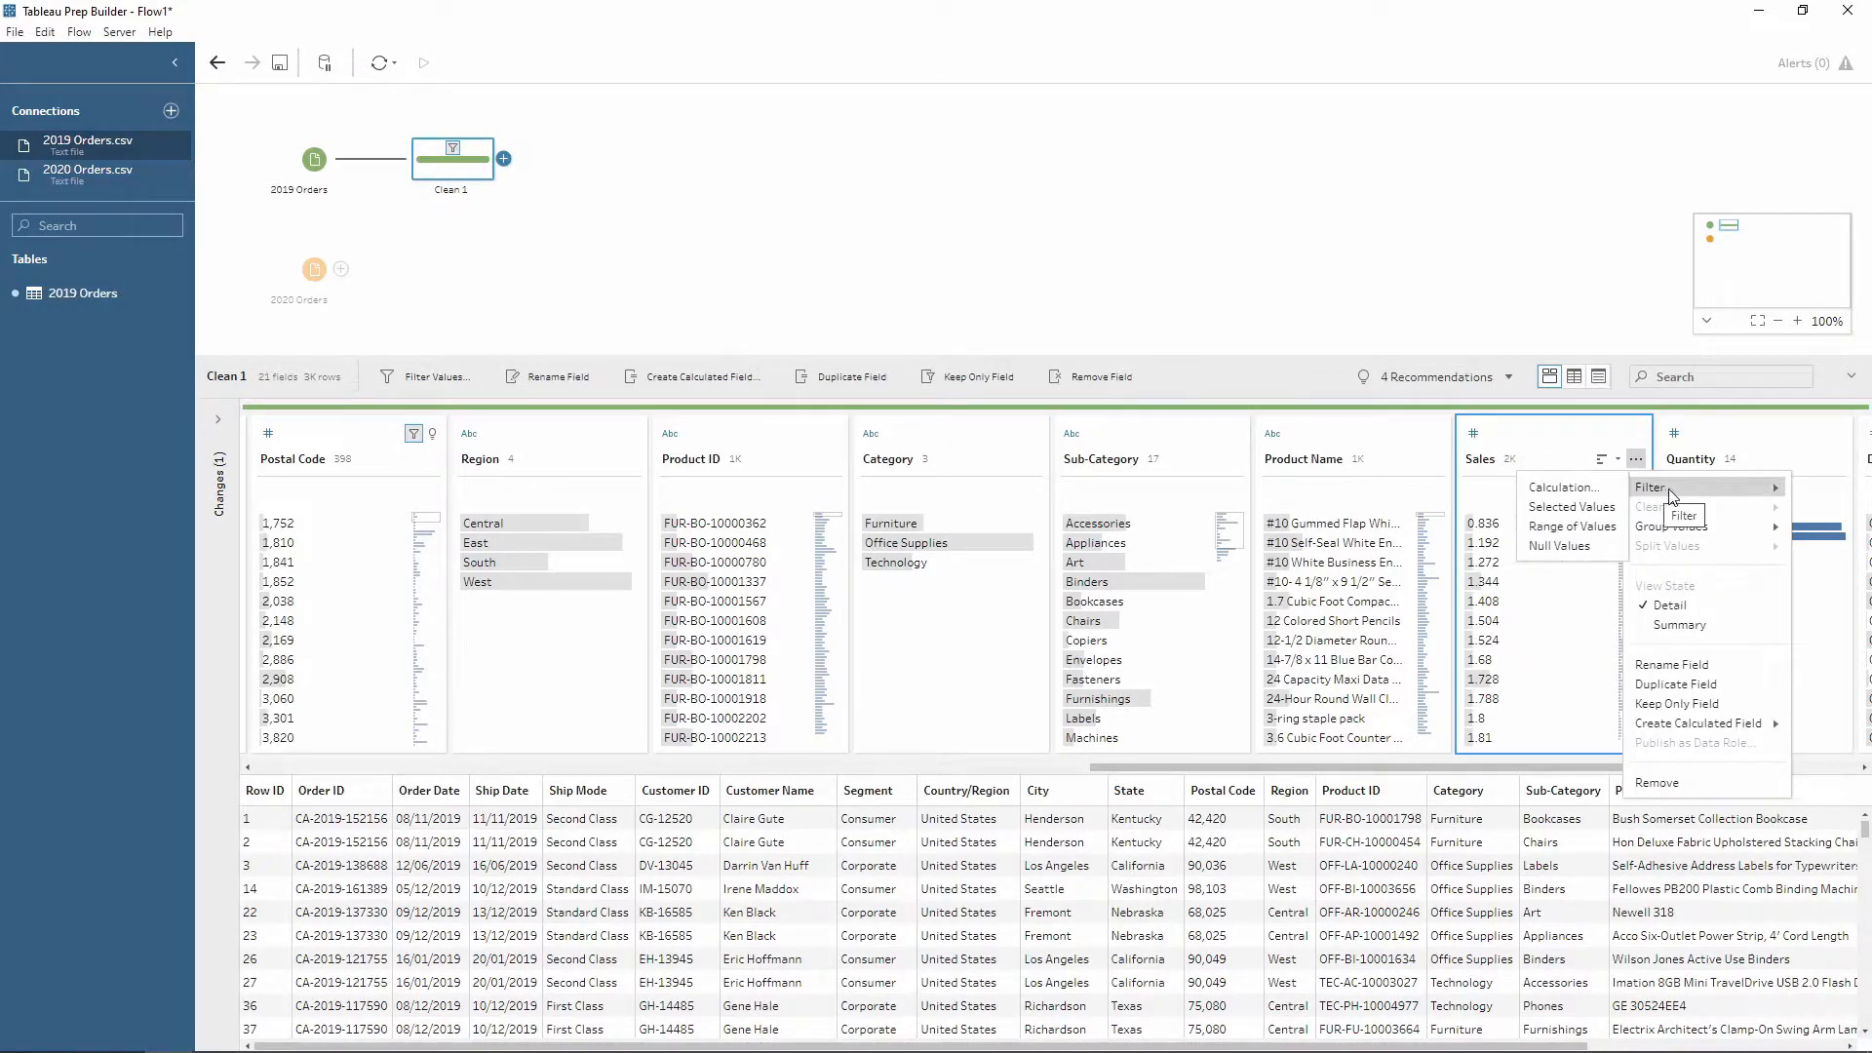
{"action": "left_click", "coordinate": [1596, 531]}
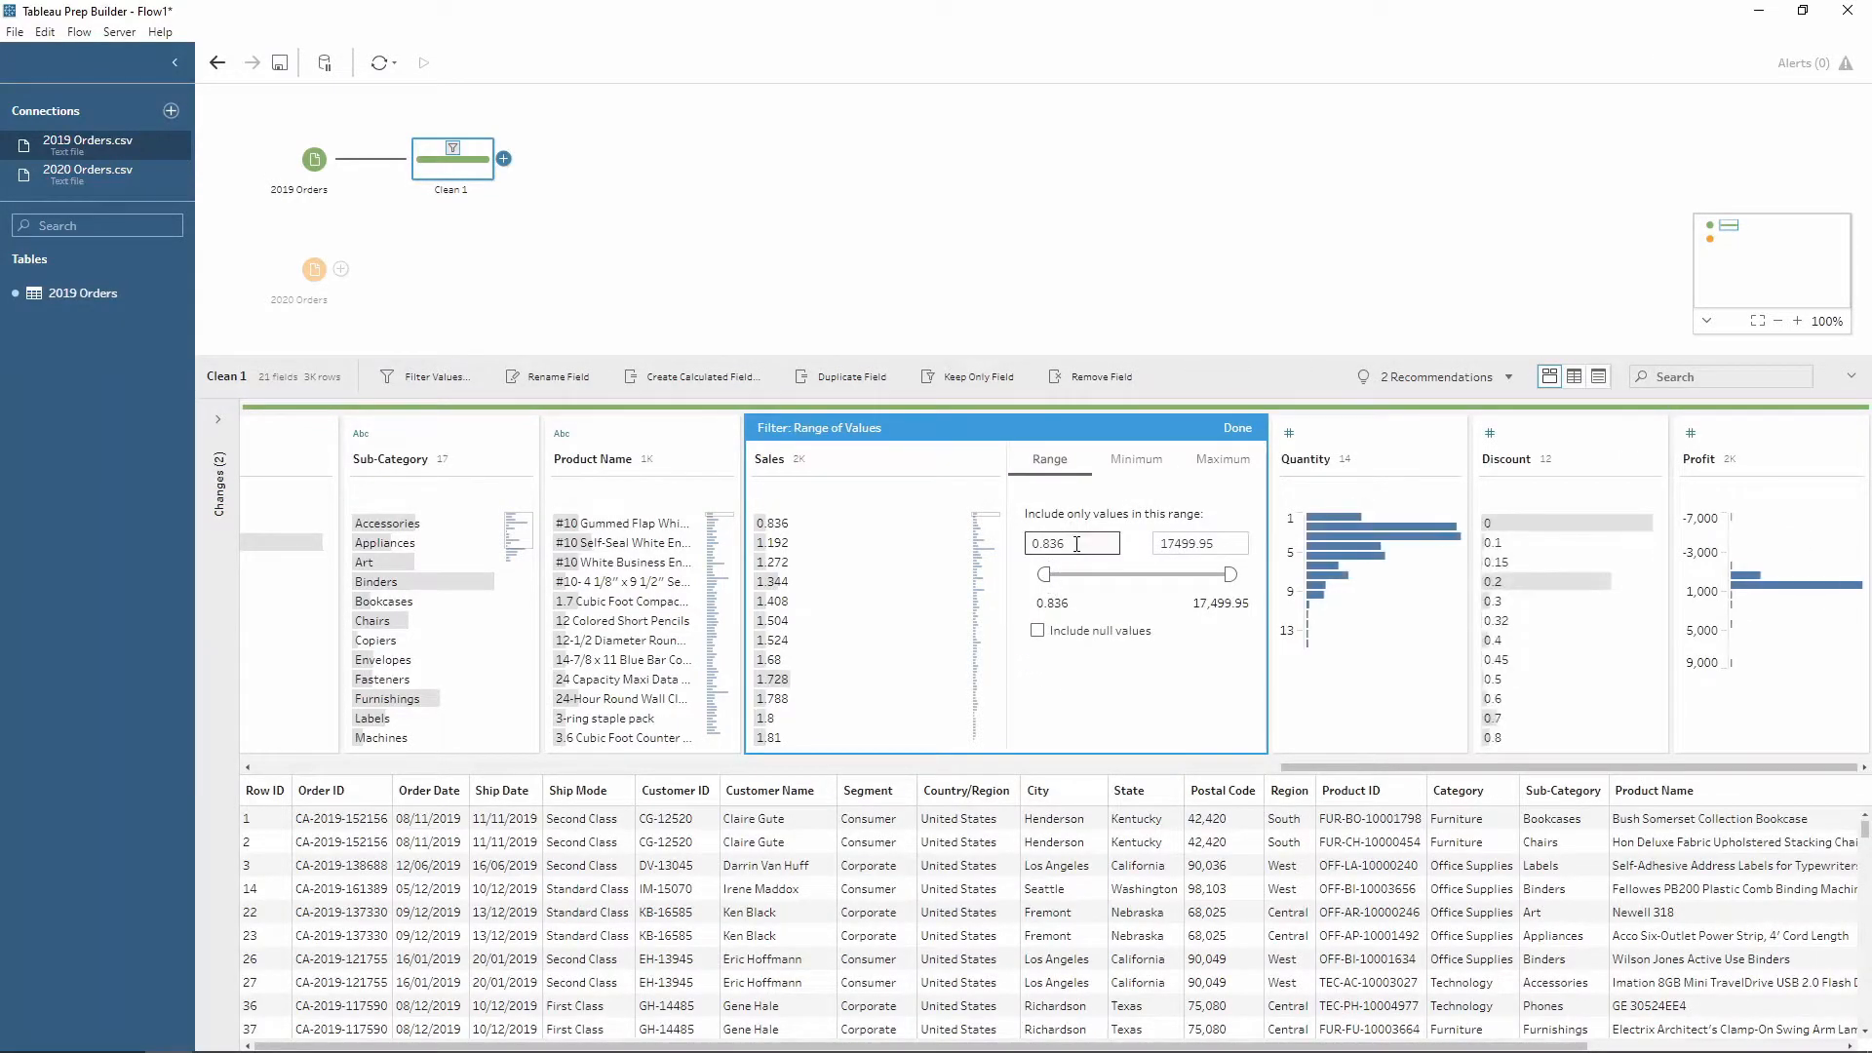
{"action": "left_click", "coordinate": [1136, 468]}
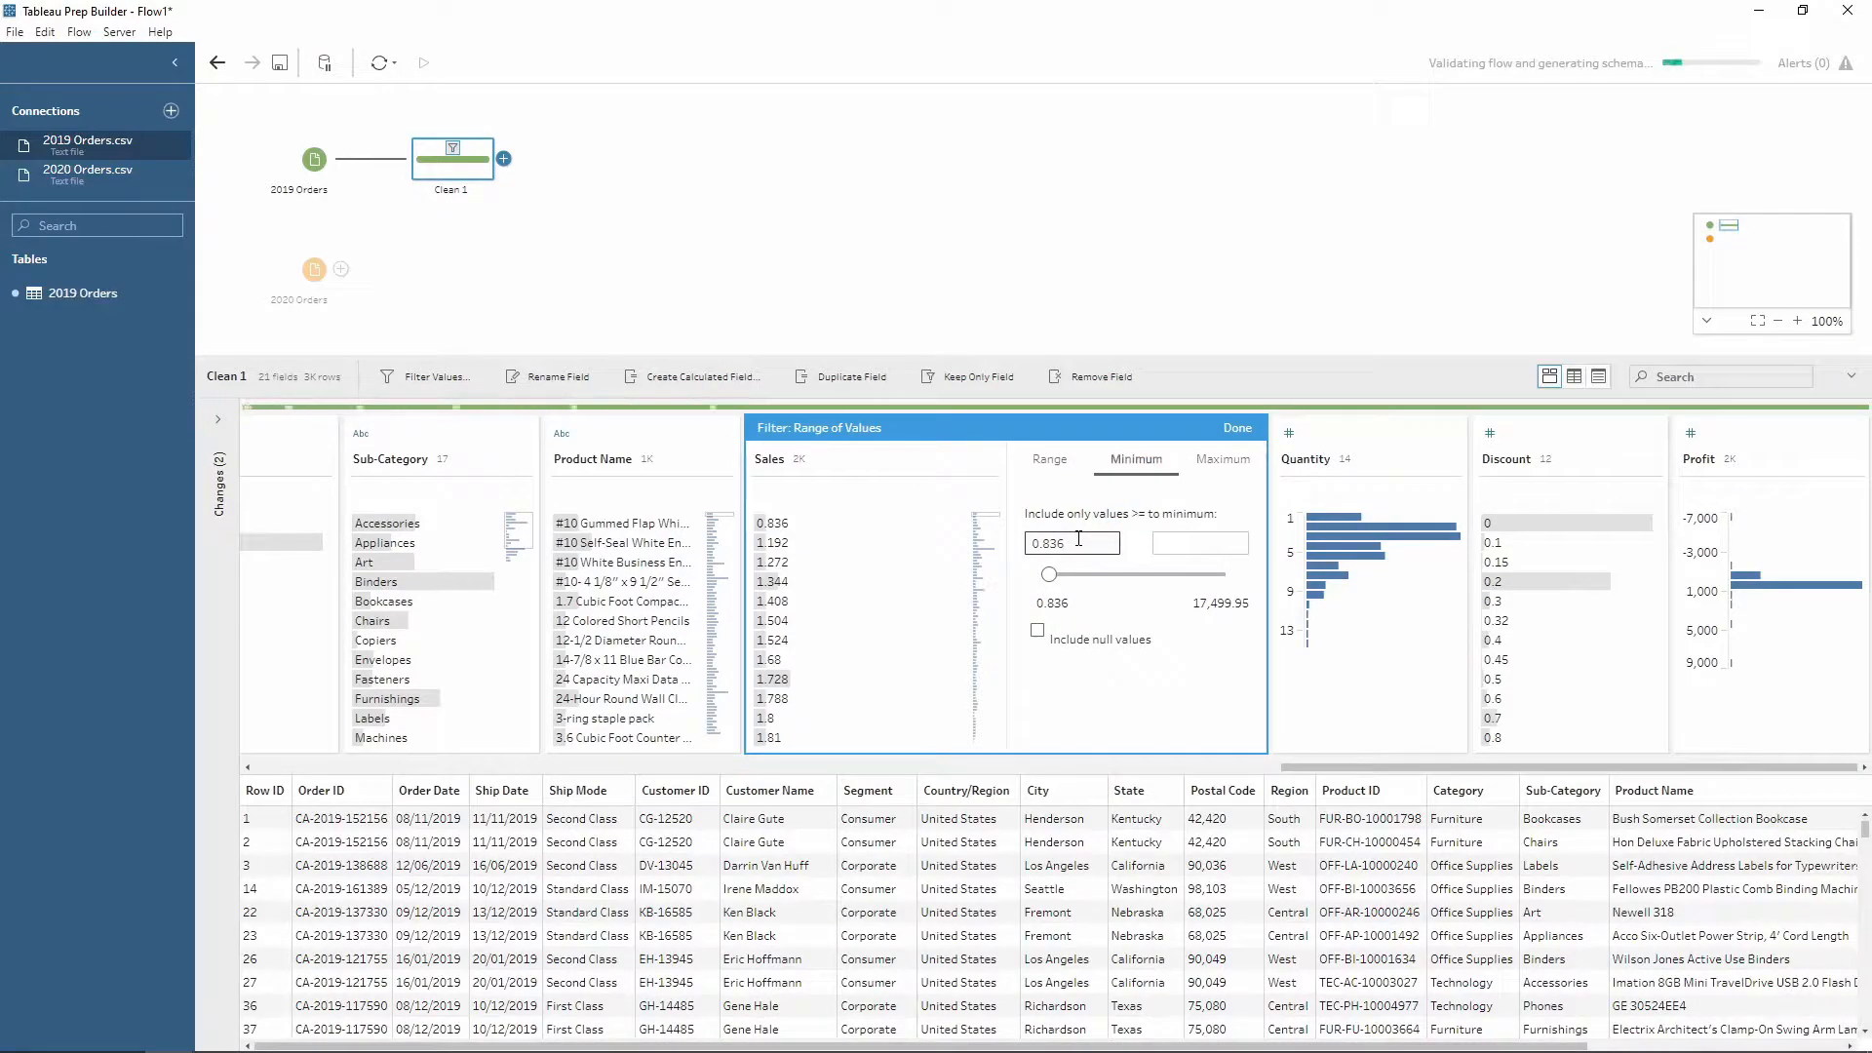
{"action": "left_click", "coordinate": [1078, 539]}
{"action": "type", "text": "100"}
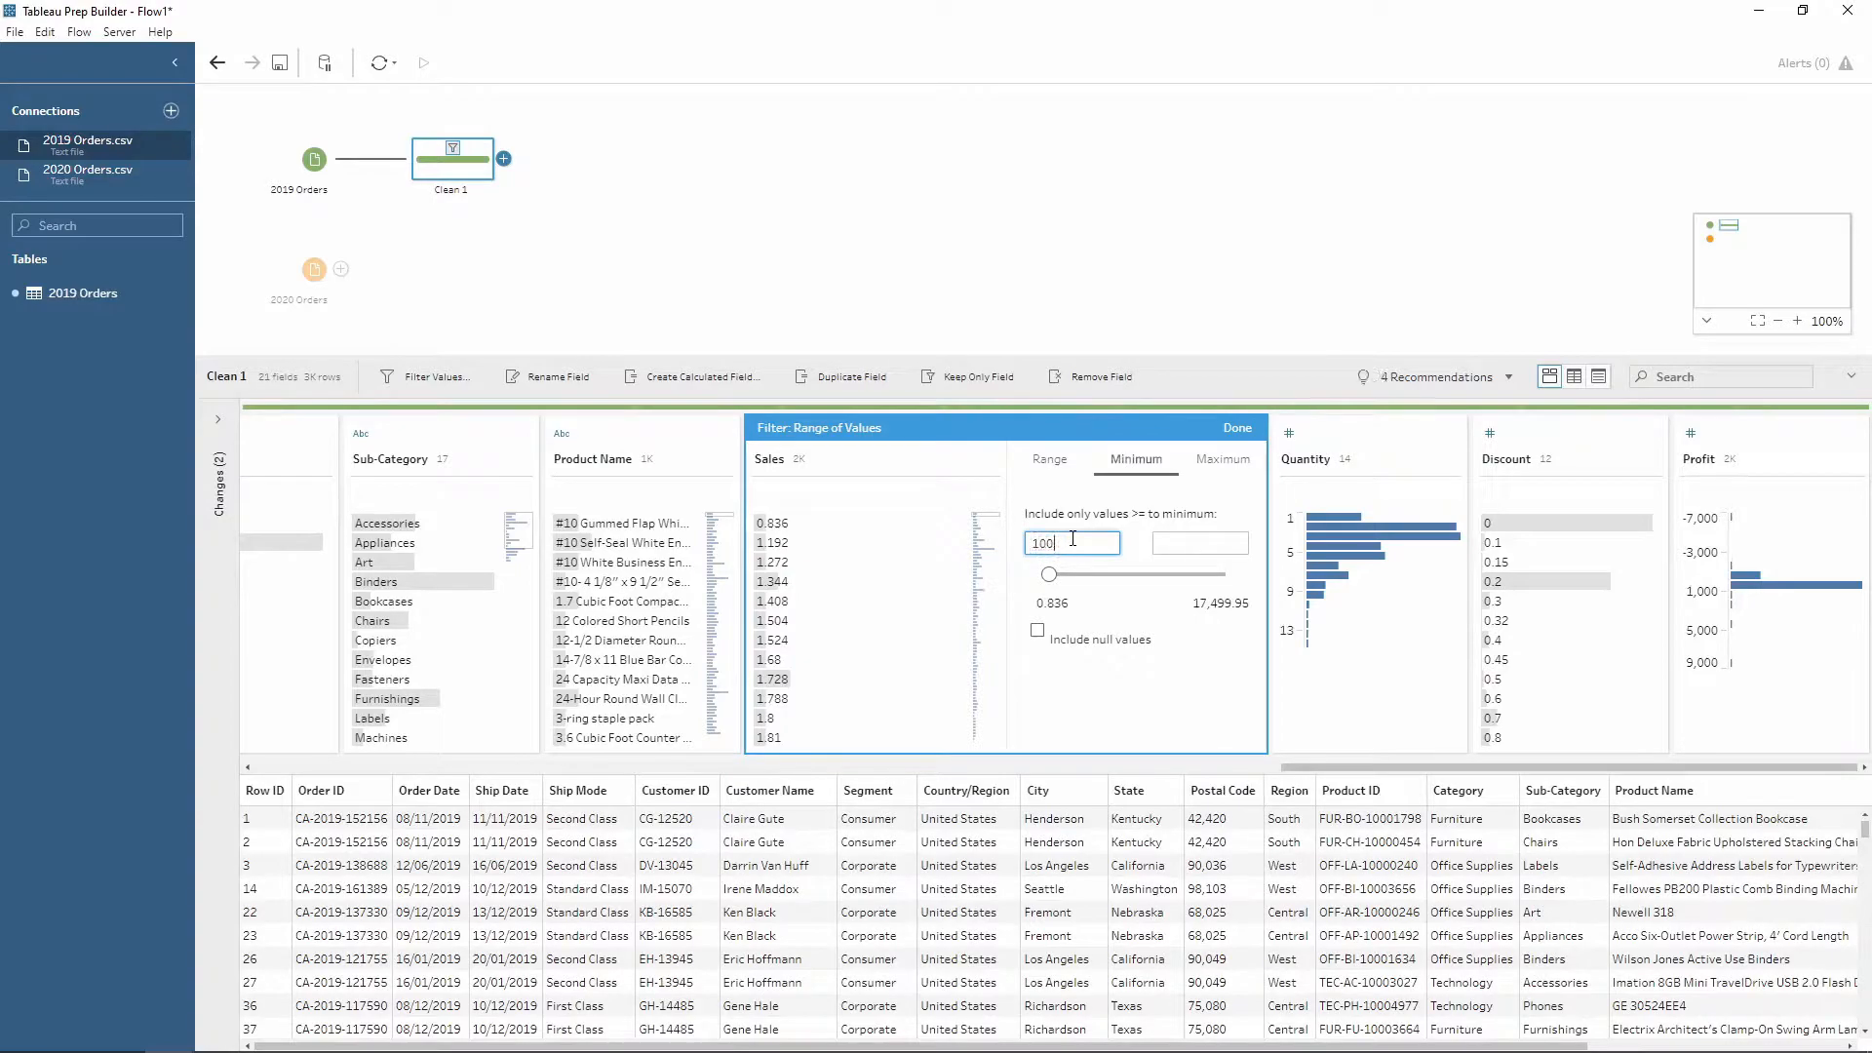
{"action": "left_click", "coordinate": [1237, 429]}
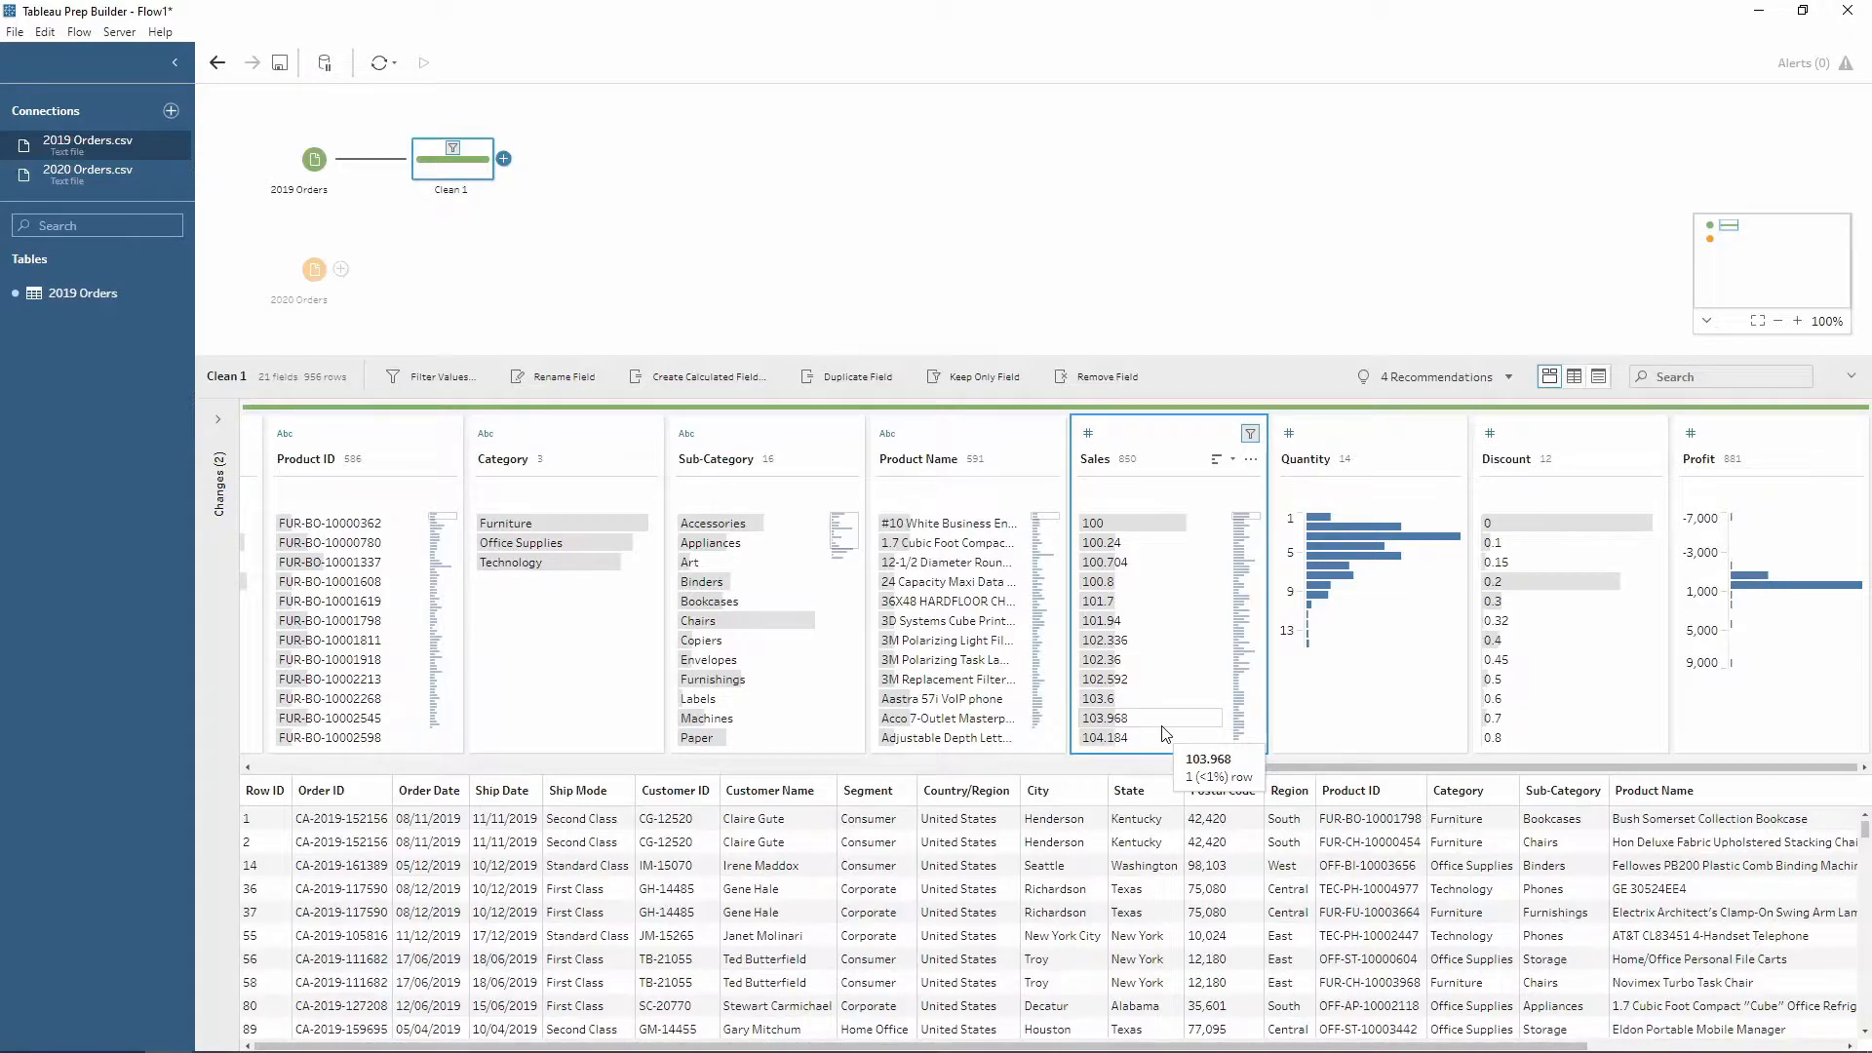
{"action": "left_click", "coordinate": [218, 421]}
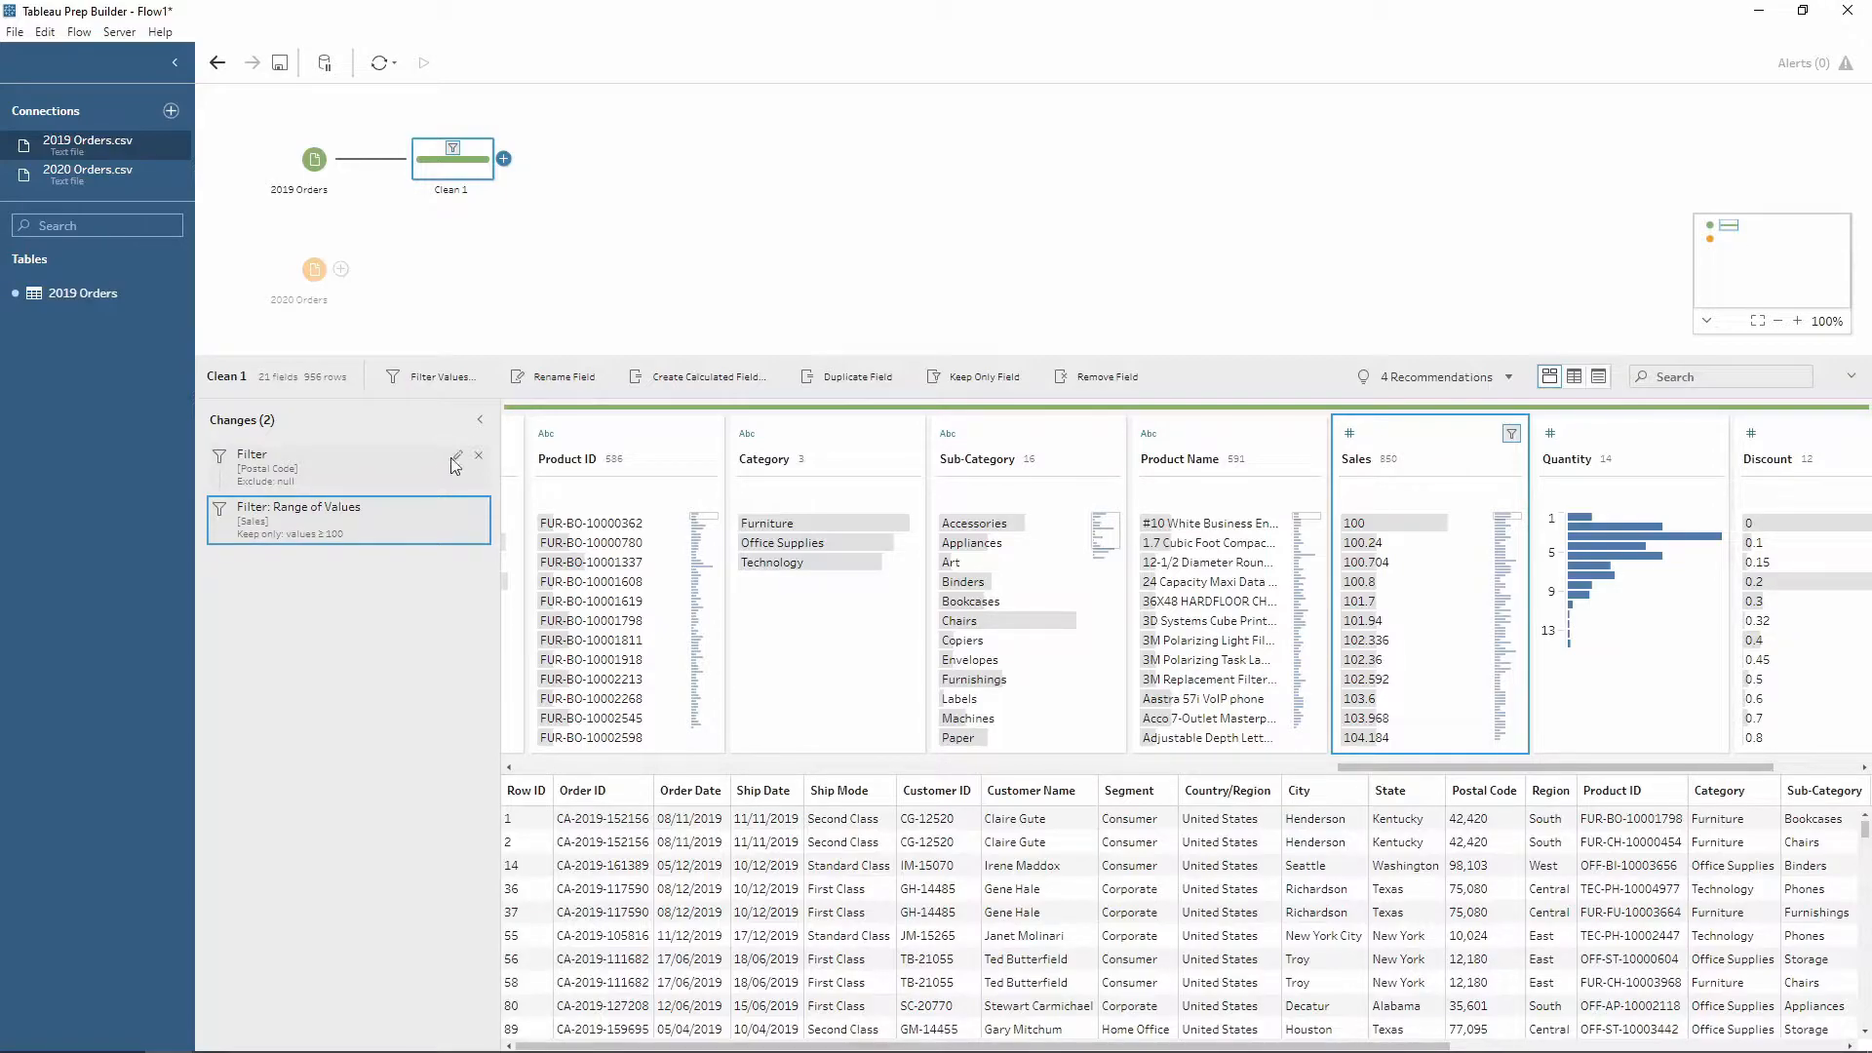
{"action": "left_click", "coordinate": [479, 420]}
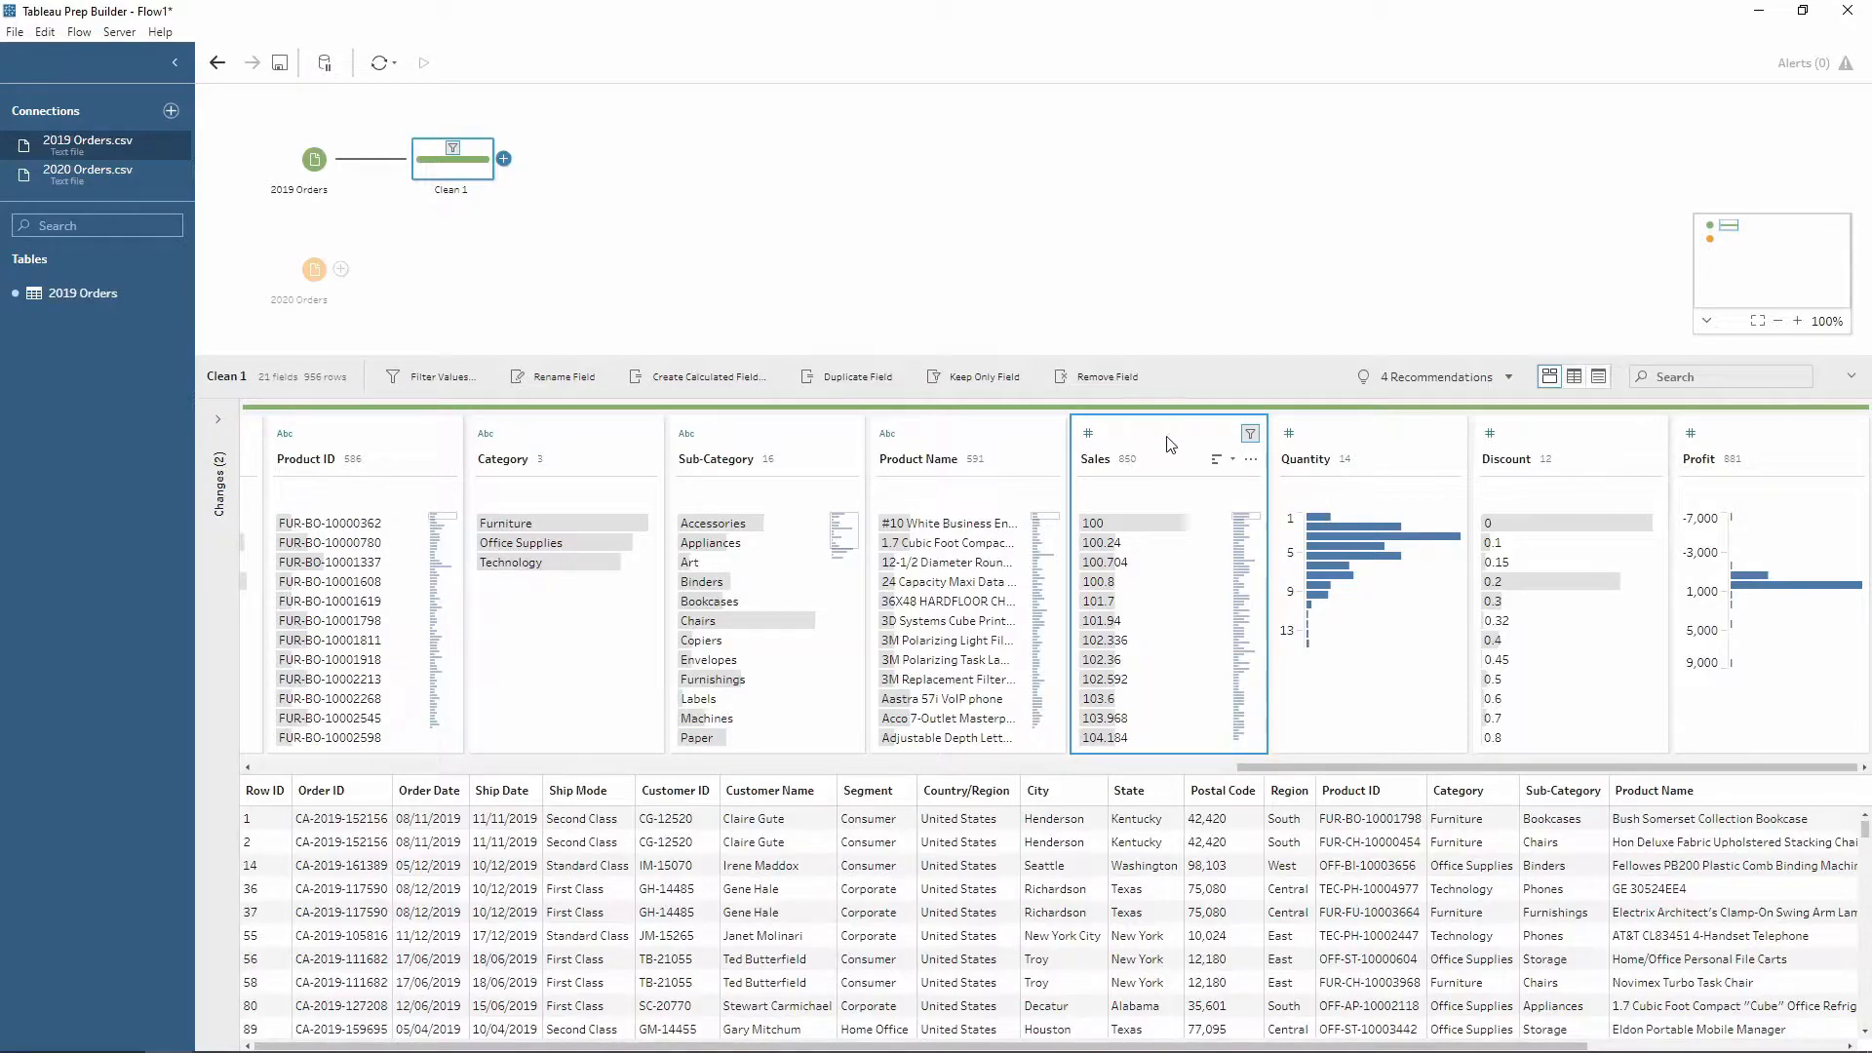
Switch the Quantity field to the Detail view and highlight the rows with a quantity of 2
{"action": "left_click", "coordinate": [1451, 459]}
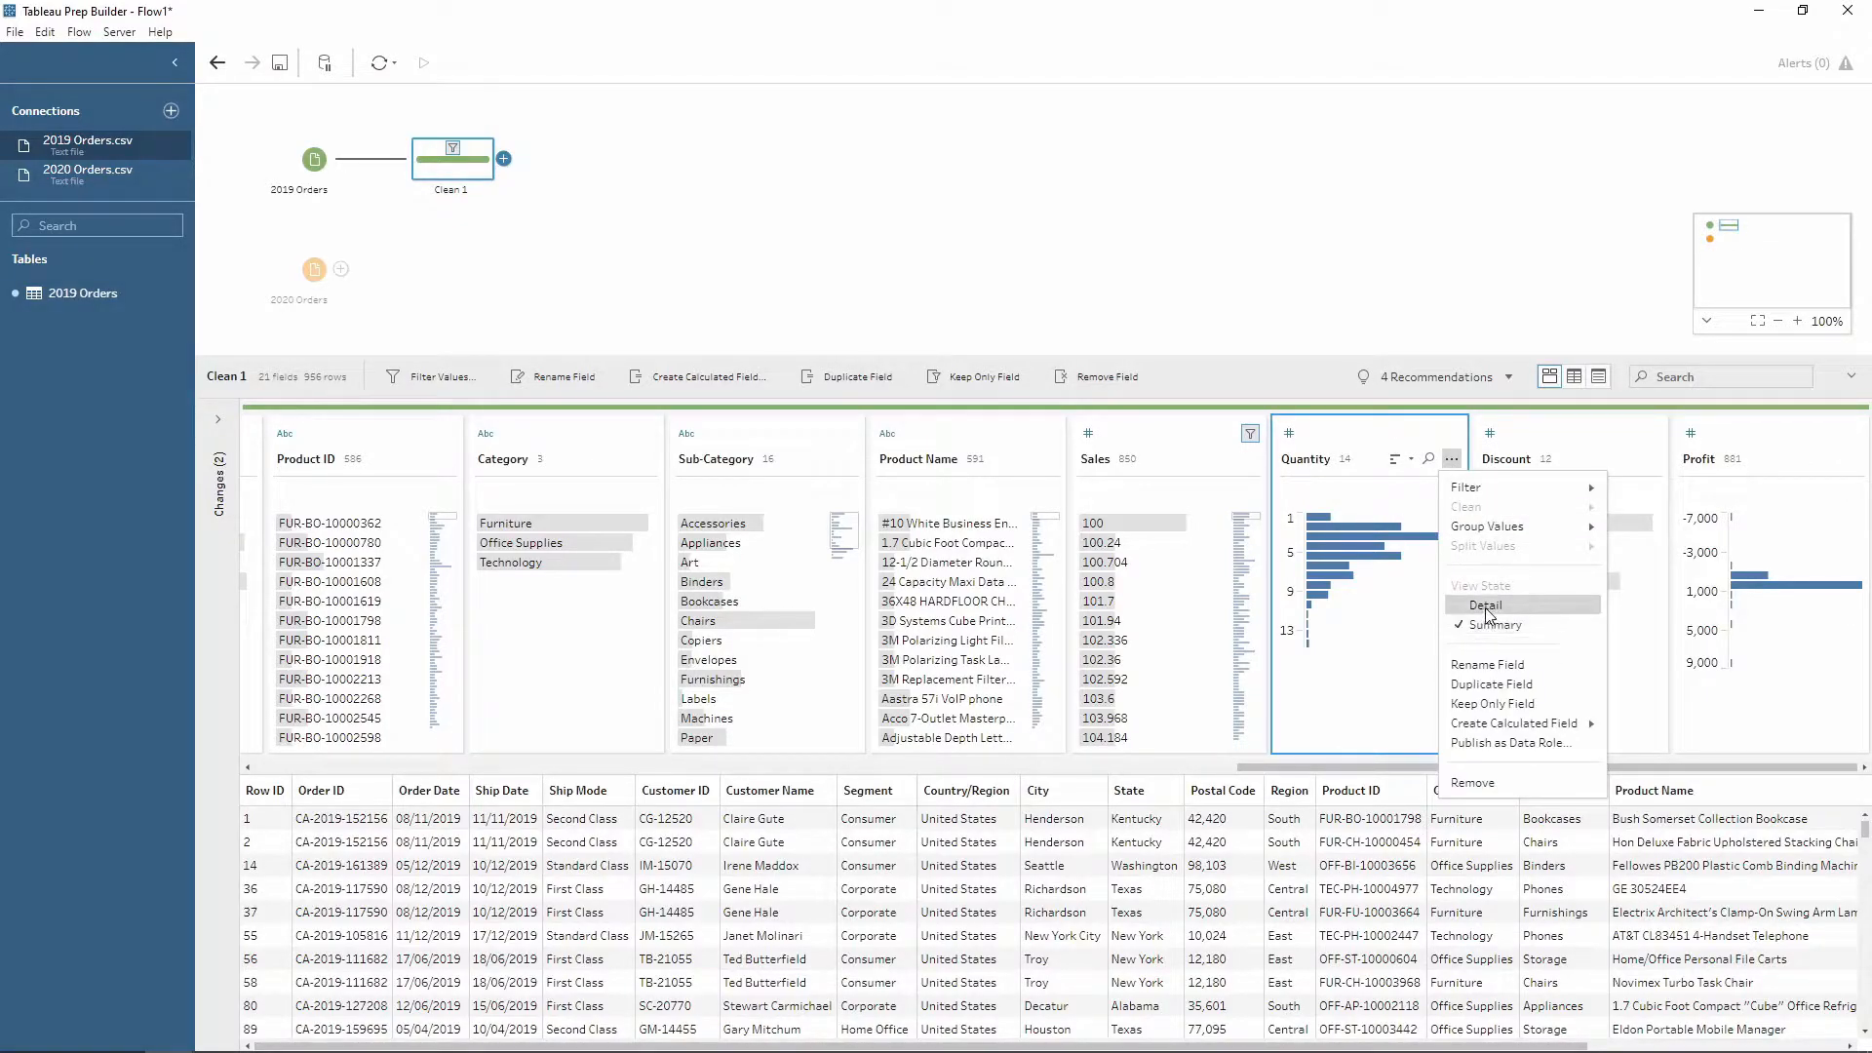
{"action": "left_click", "coordinate": [1484, 606]}
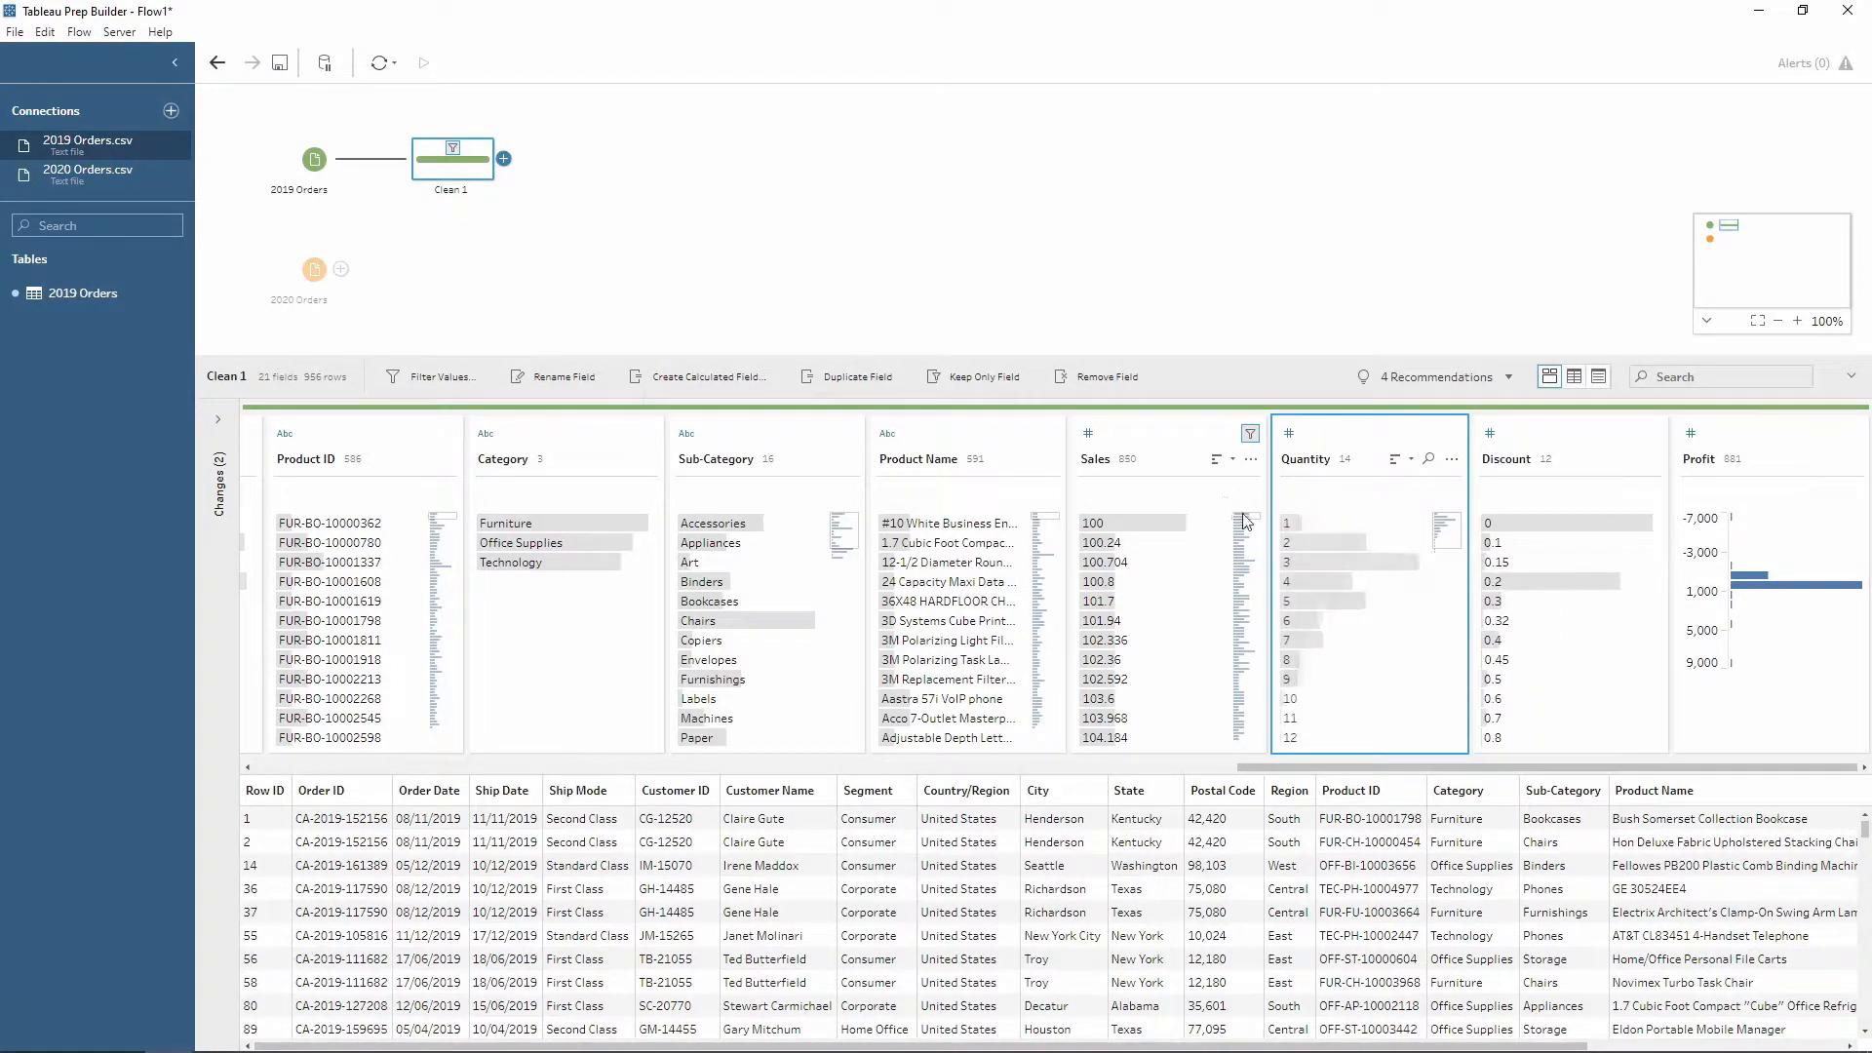
{"action": "left_click", "coordinate": [1314, 539]}
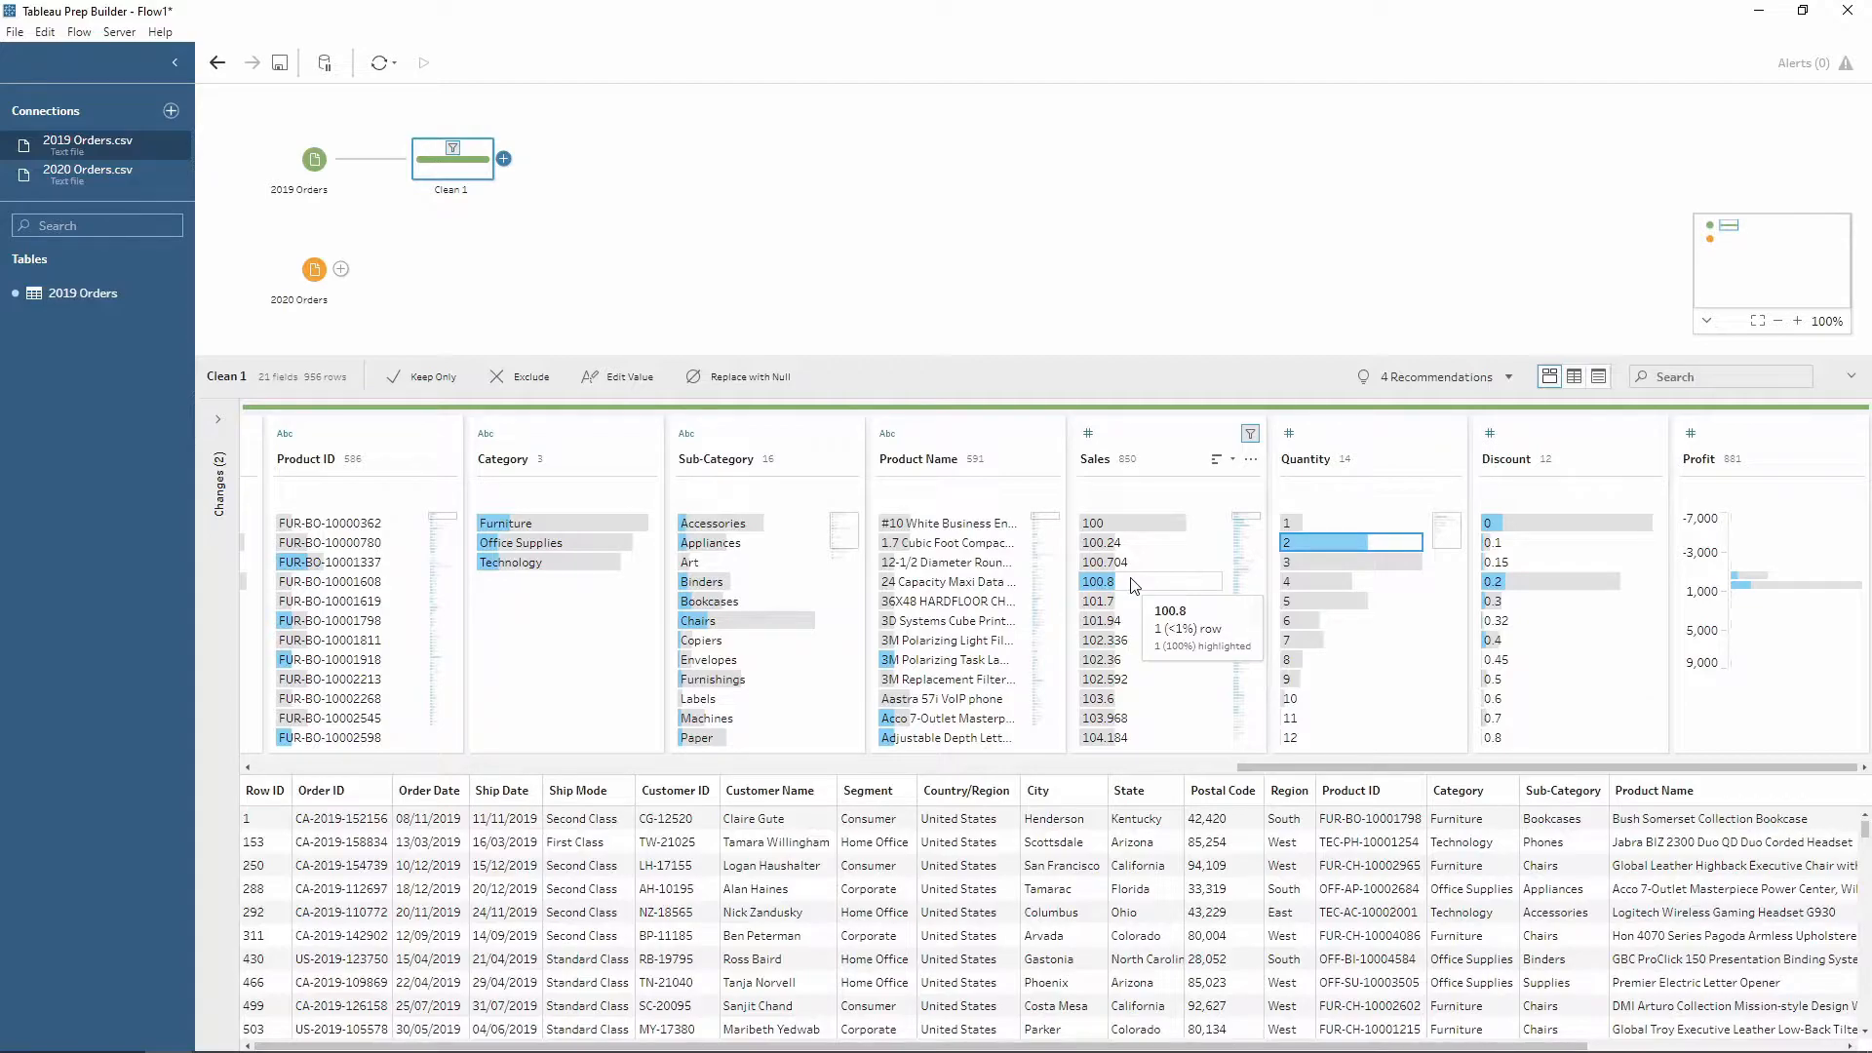
Set up a custom calculation from the Sales field, named Sales per Item, with the formula [Sales]/[Quantity]
{"action": "left_click", "coordinate": [1251, 460]}
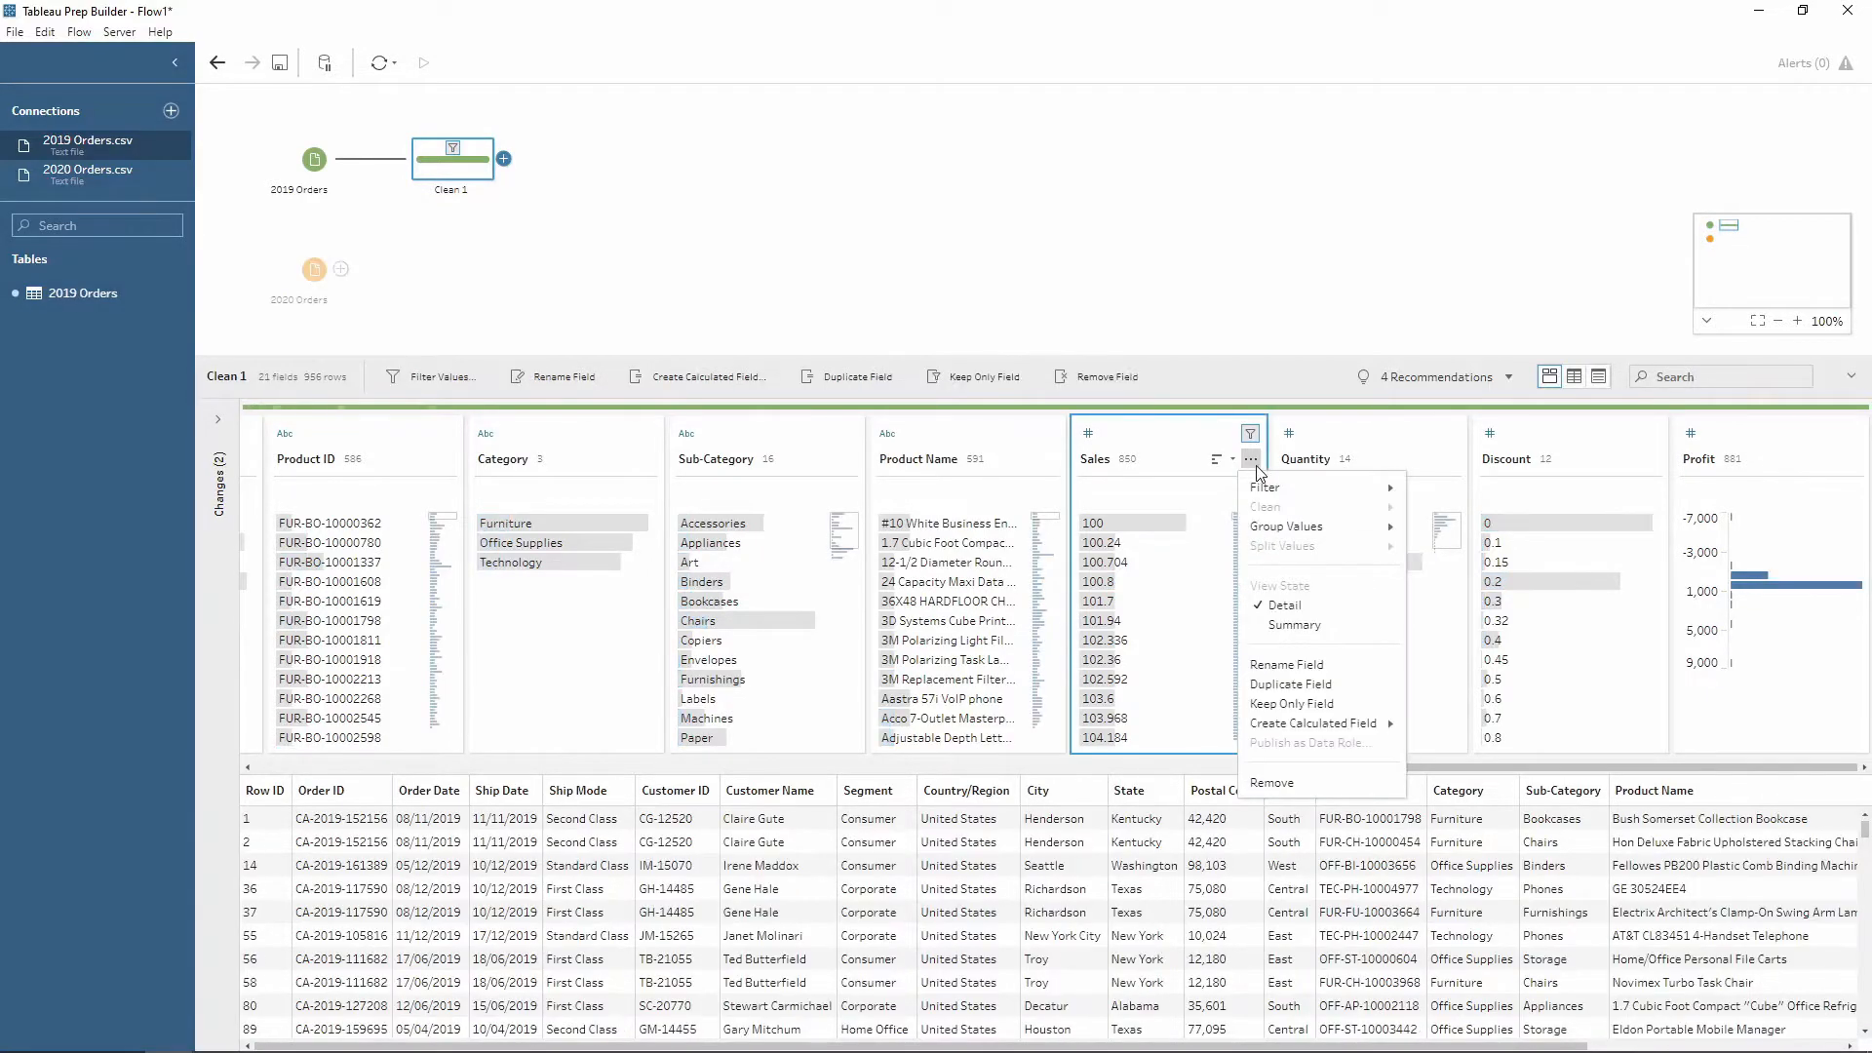
{"action": "mouse_move", "coordinate": [1285, 726]}
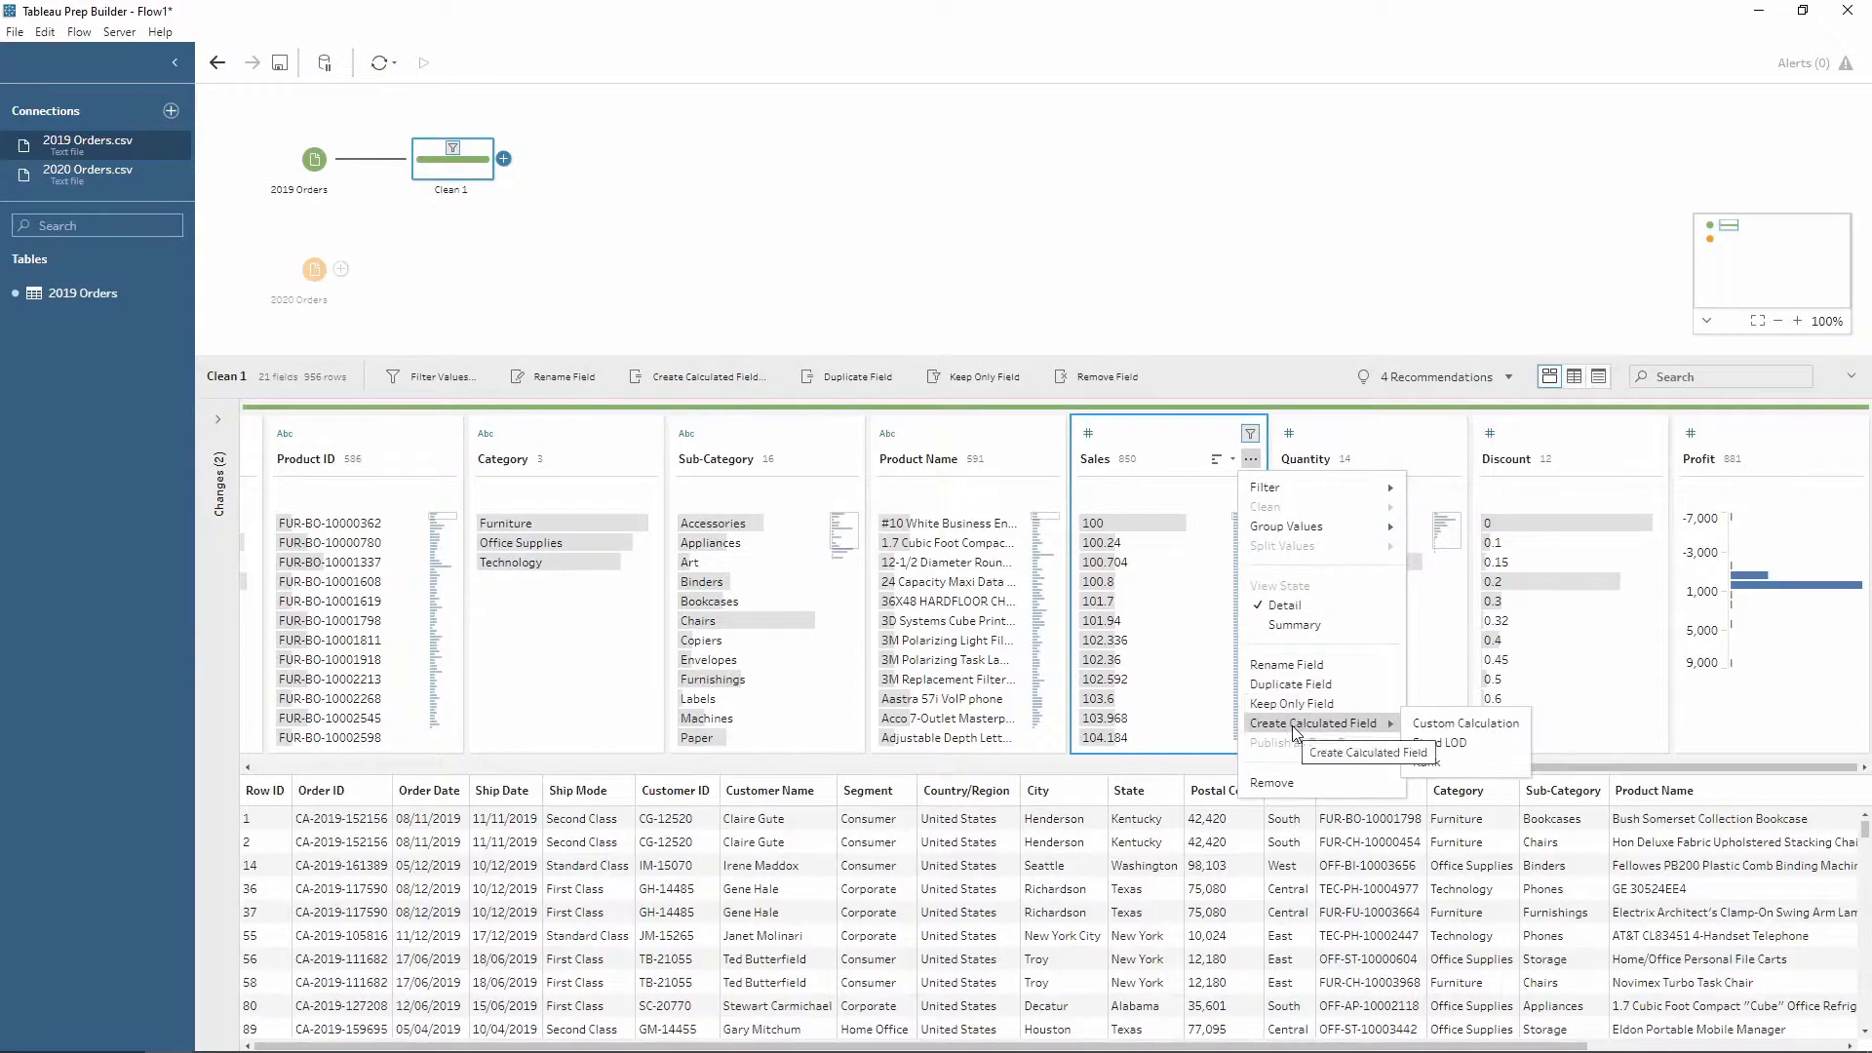
{"action": "left_click", "coordinate": [1439, 725]}
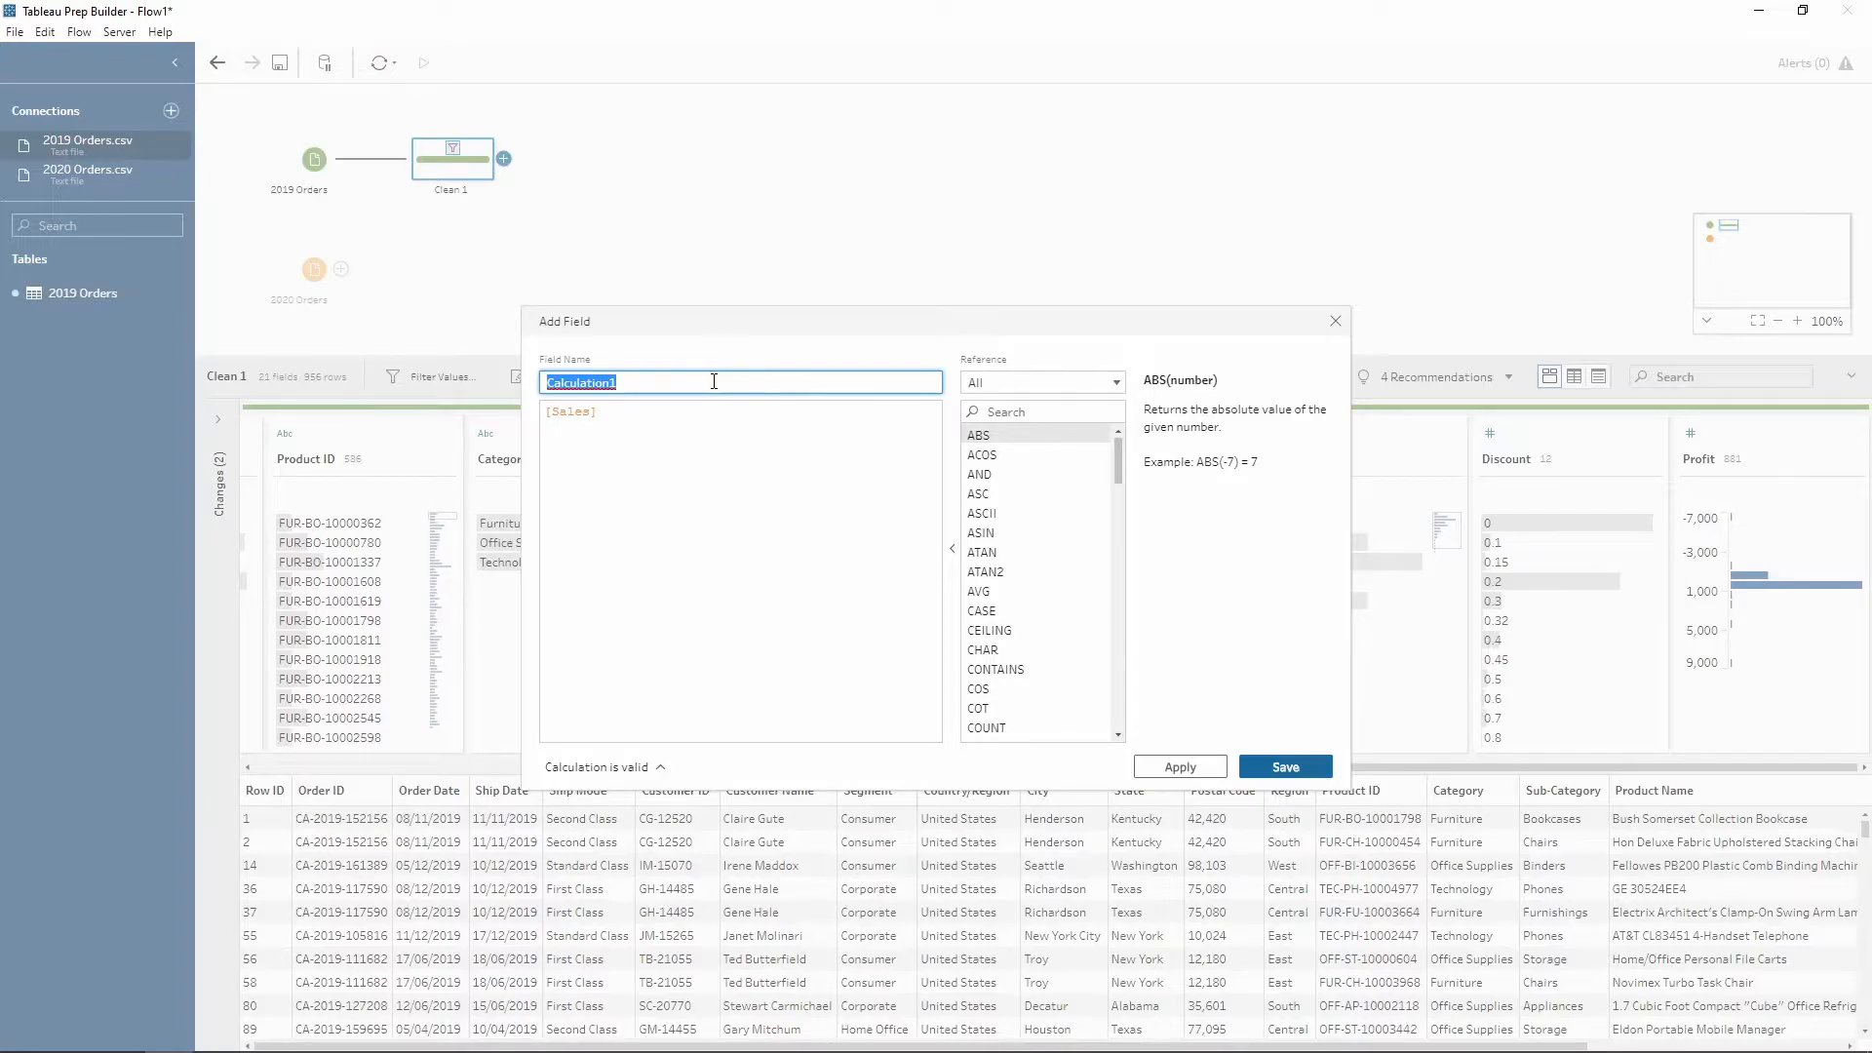
{"action": "type", "text": "Sales per Item"}
{"action": "left_click", "coordinate": [632, 411]}
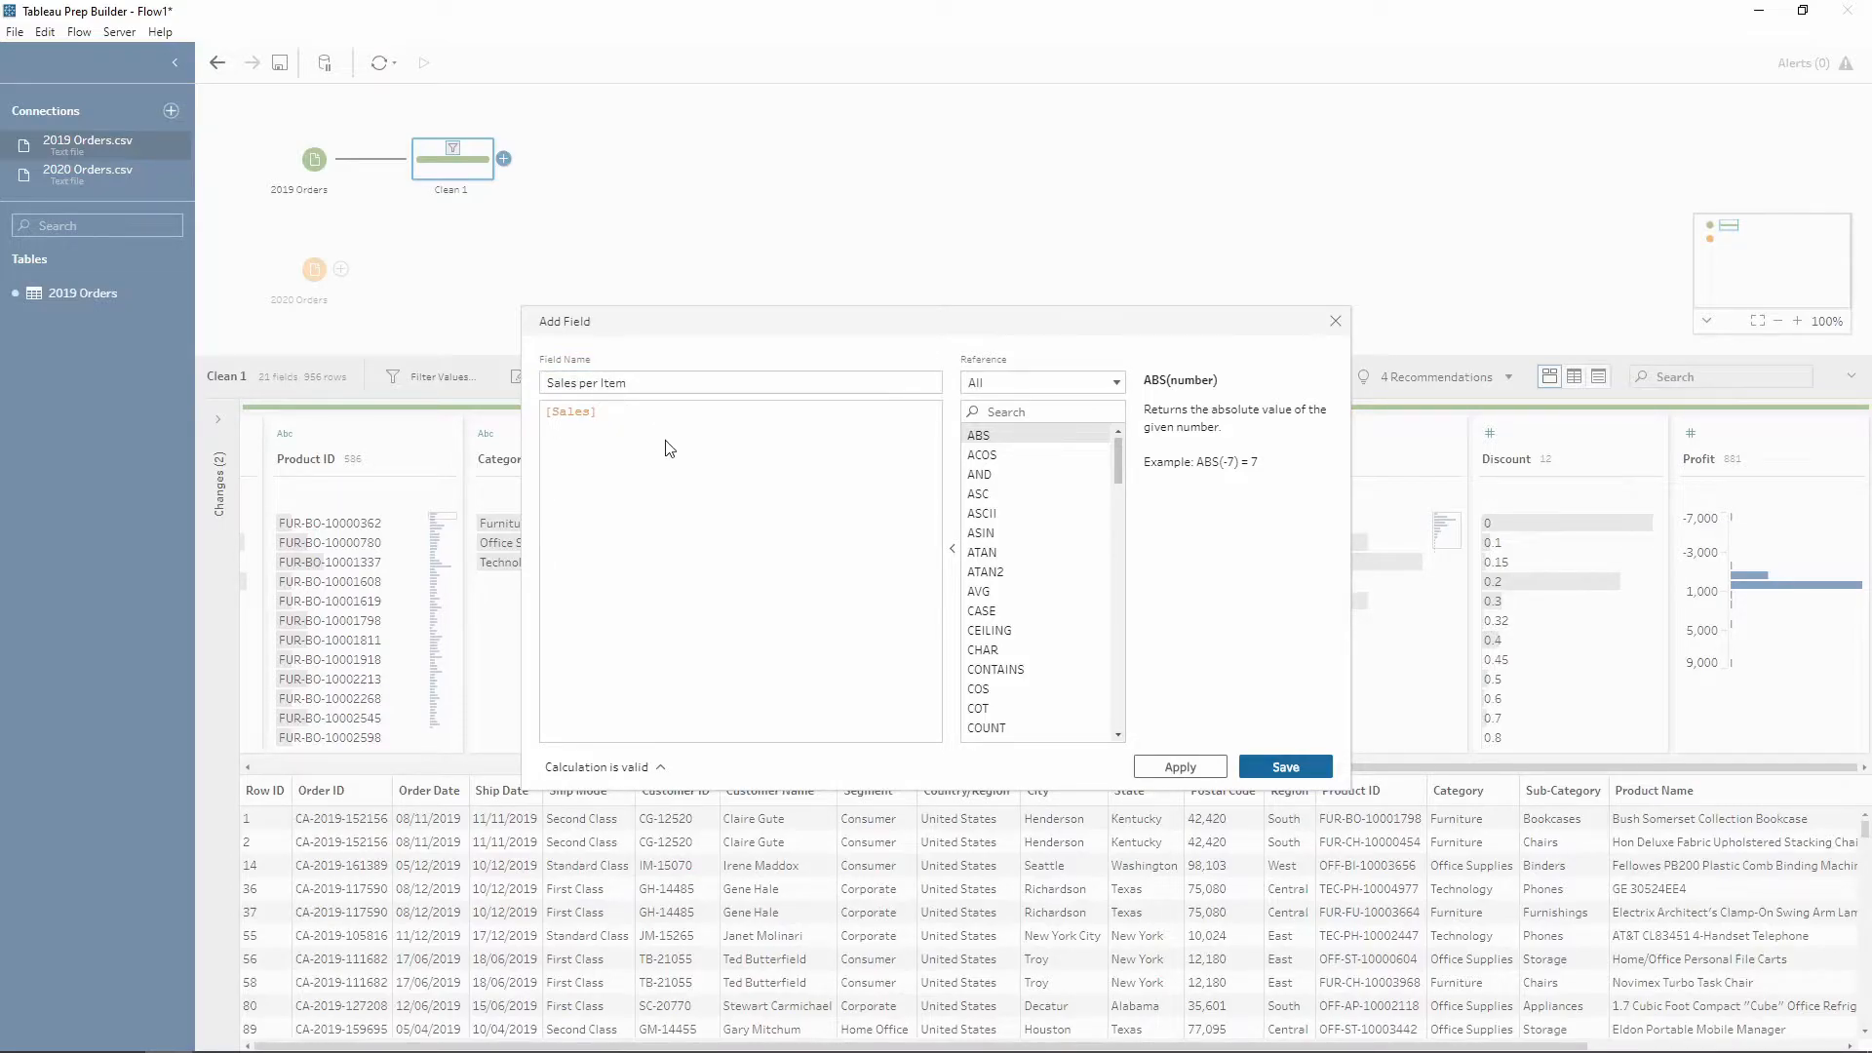
{"action": "type", "text": "/[Quantity]"}
{"action": "key", "text": "Return"}
View the DATENAME entry in the function reference and save the Sales per Item calculated field
{"action": "left_click_drag", "start_coordinate": [1117, 435], "coordinate": [1118, 493]}
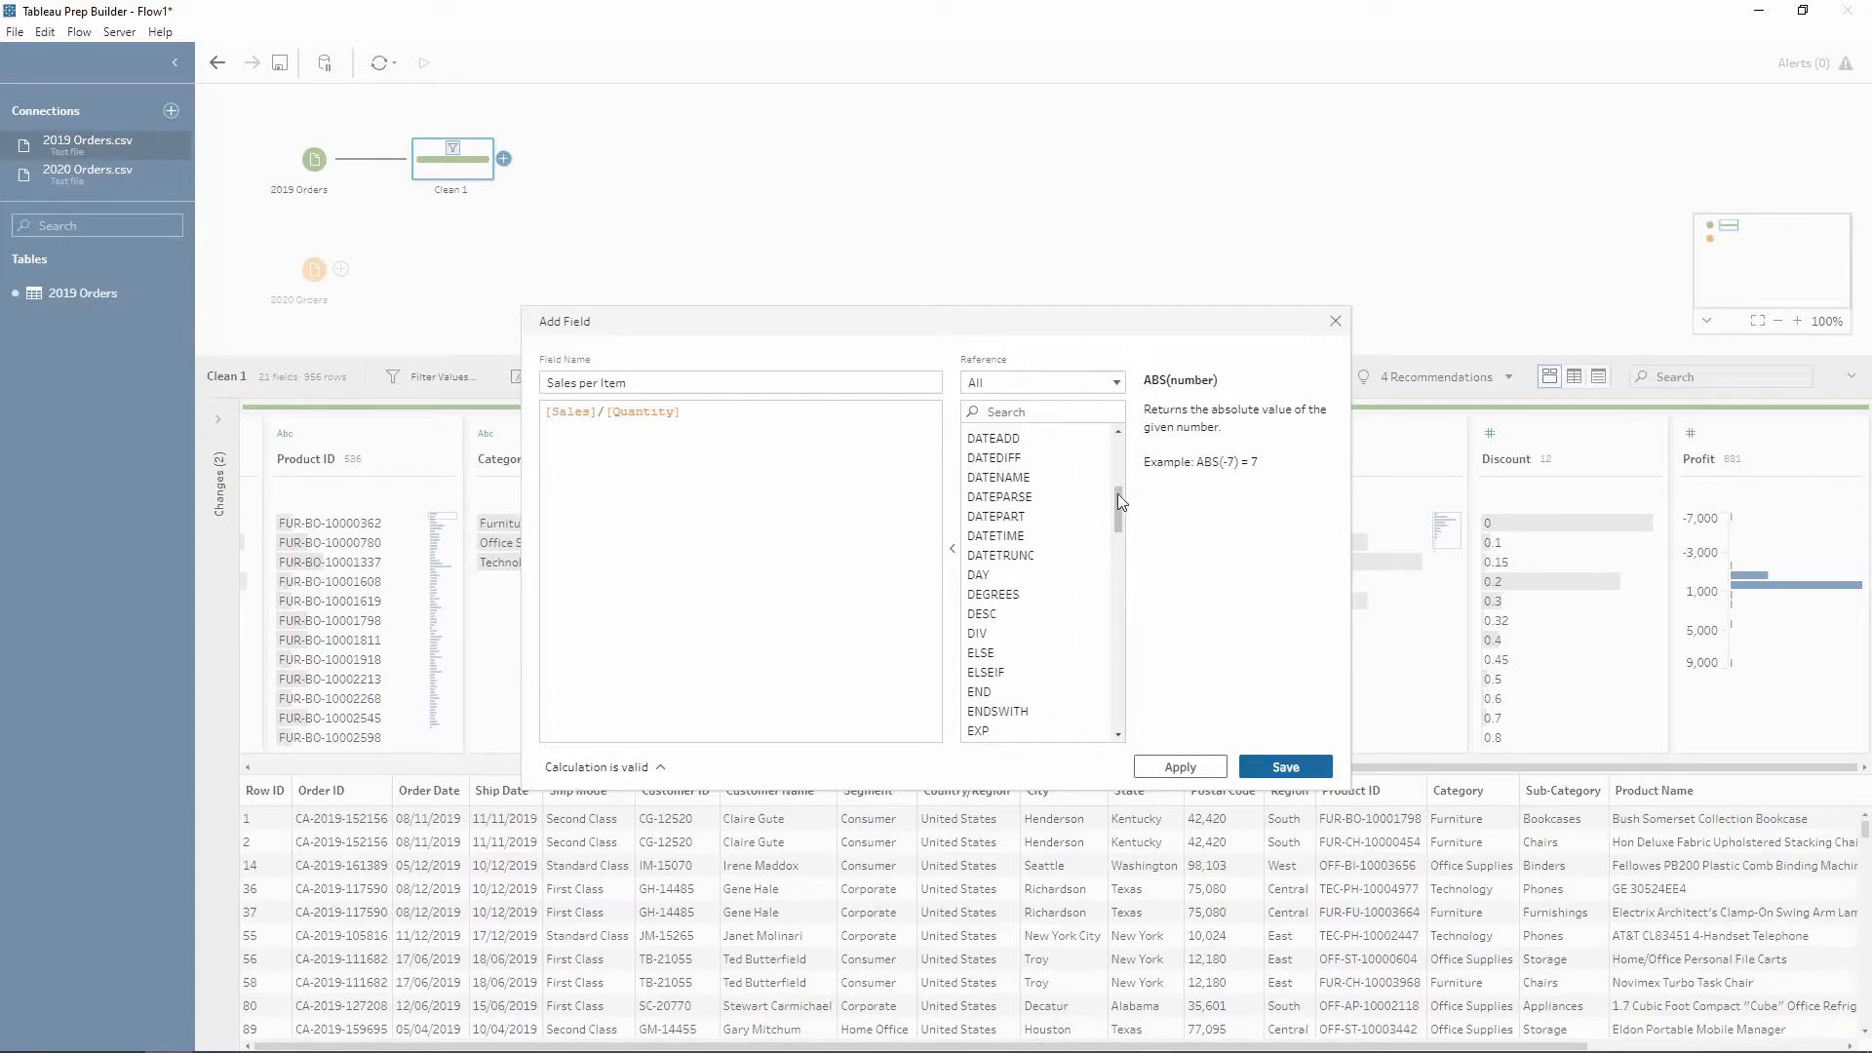
{"action": "left_click", "coordinate": [1026, 482]}
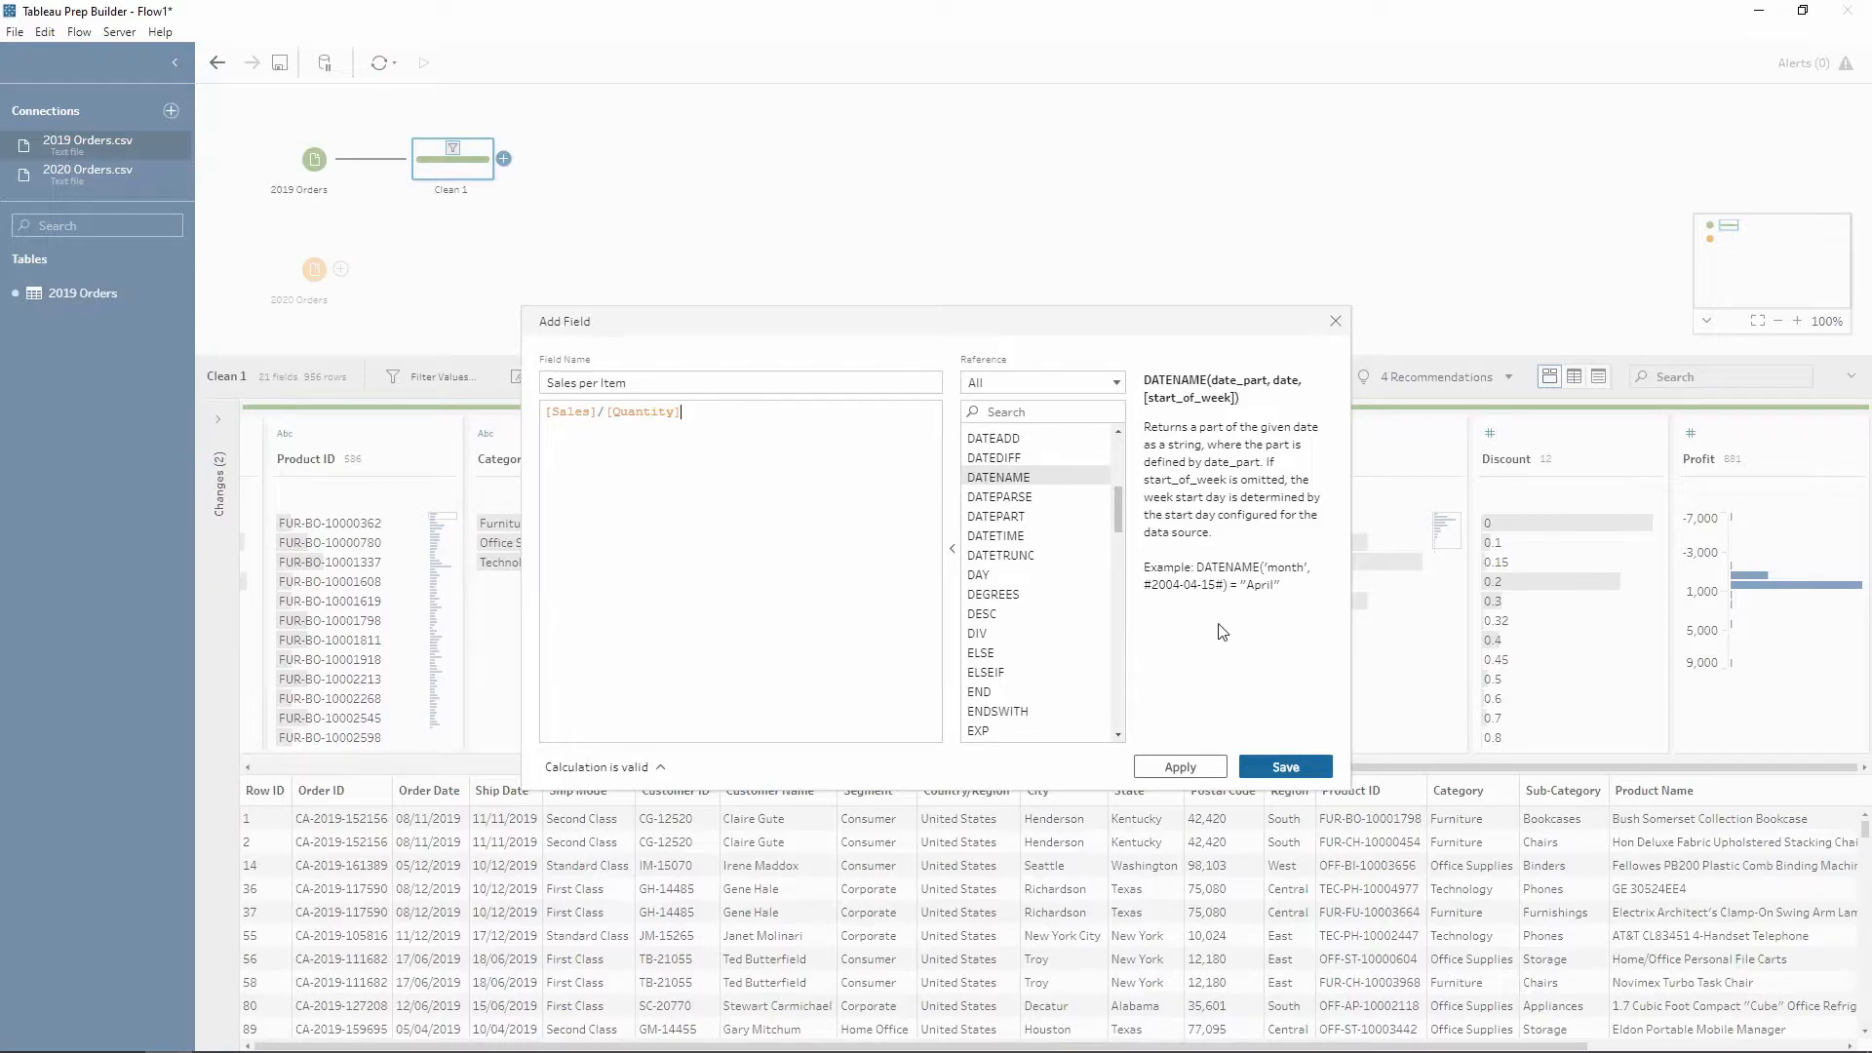
{"action": "left_click", "coordinate": [661, 452]}
{"action": "left_click", "coordinate": [1287, 769]}
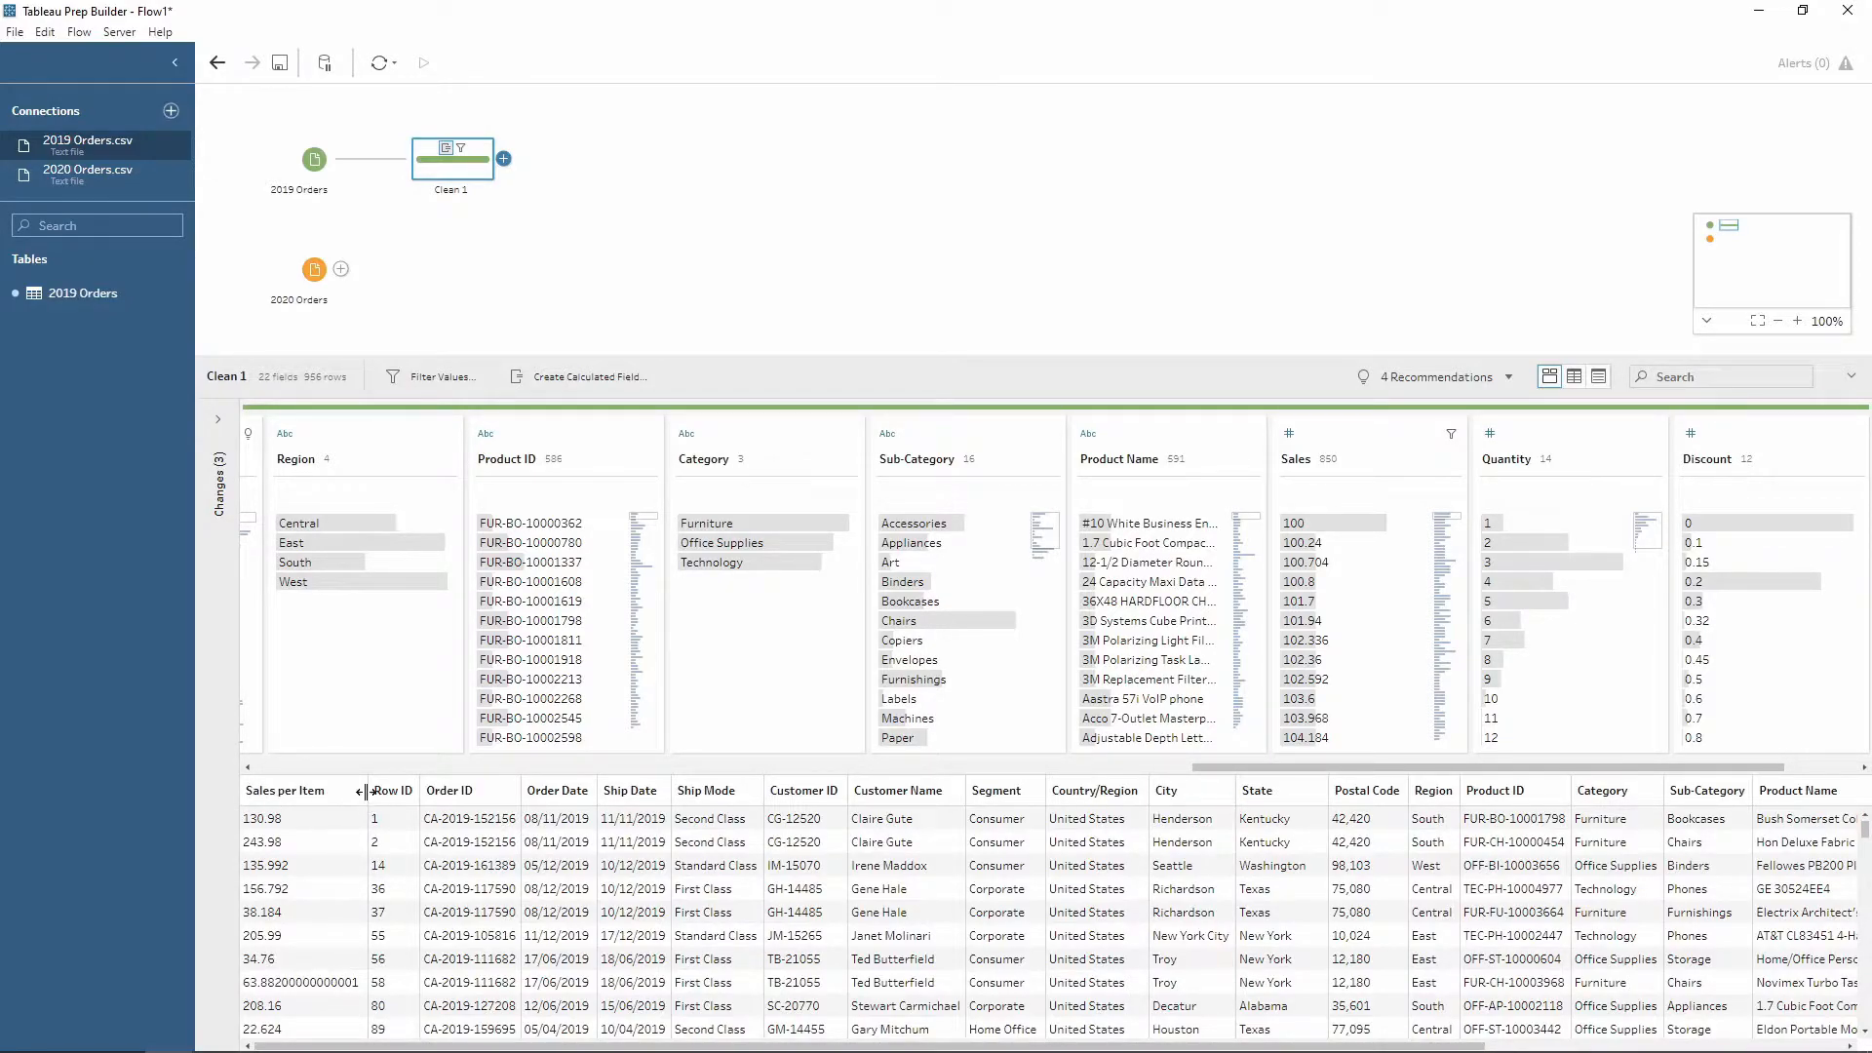
Switch the Sales per Item field to the Detail view
{"action": "left_click_drag", "start_coordinate": [1244, 767], "coordinate": [269, 770]}
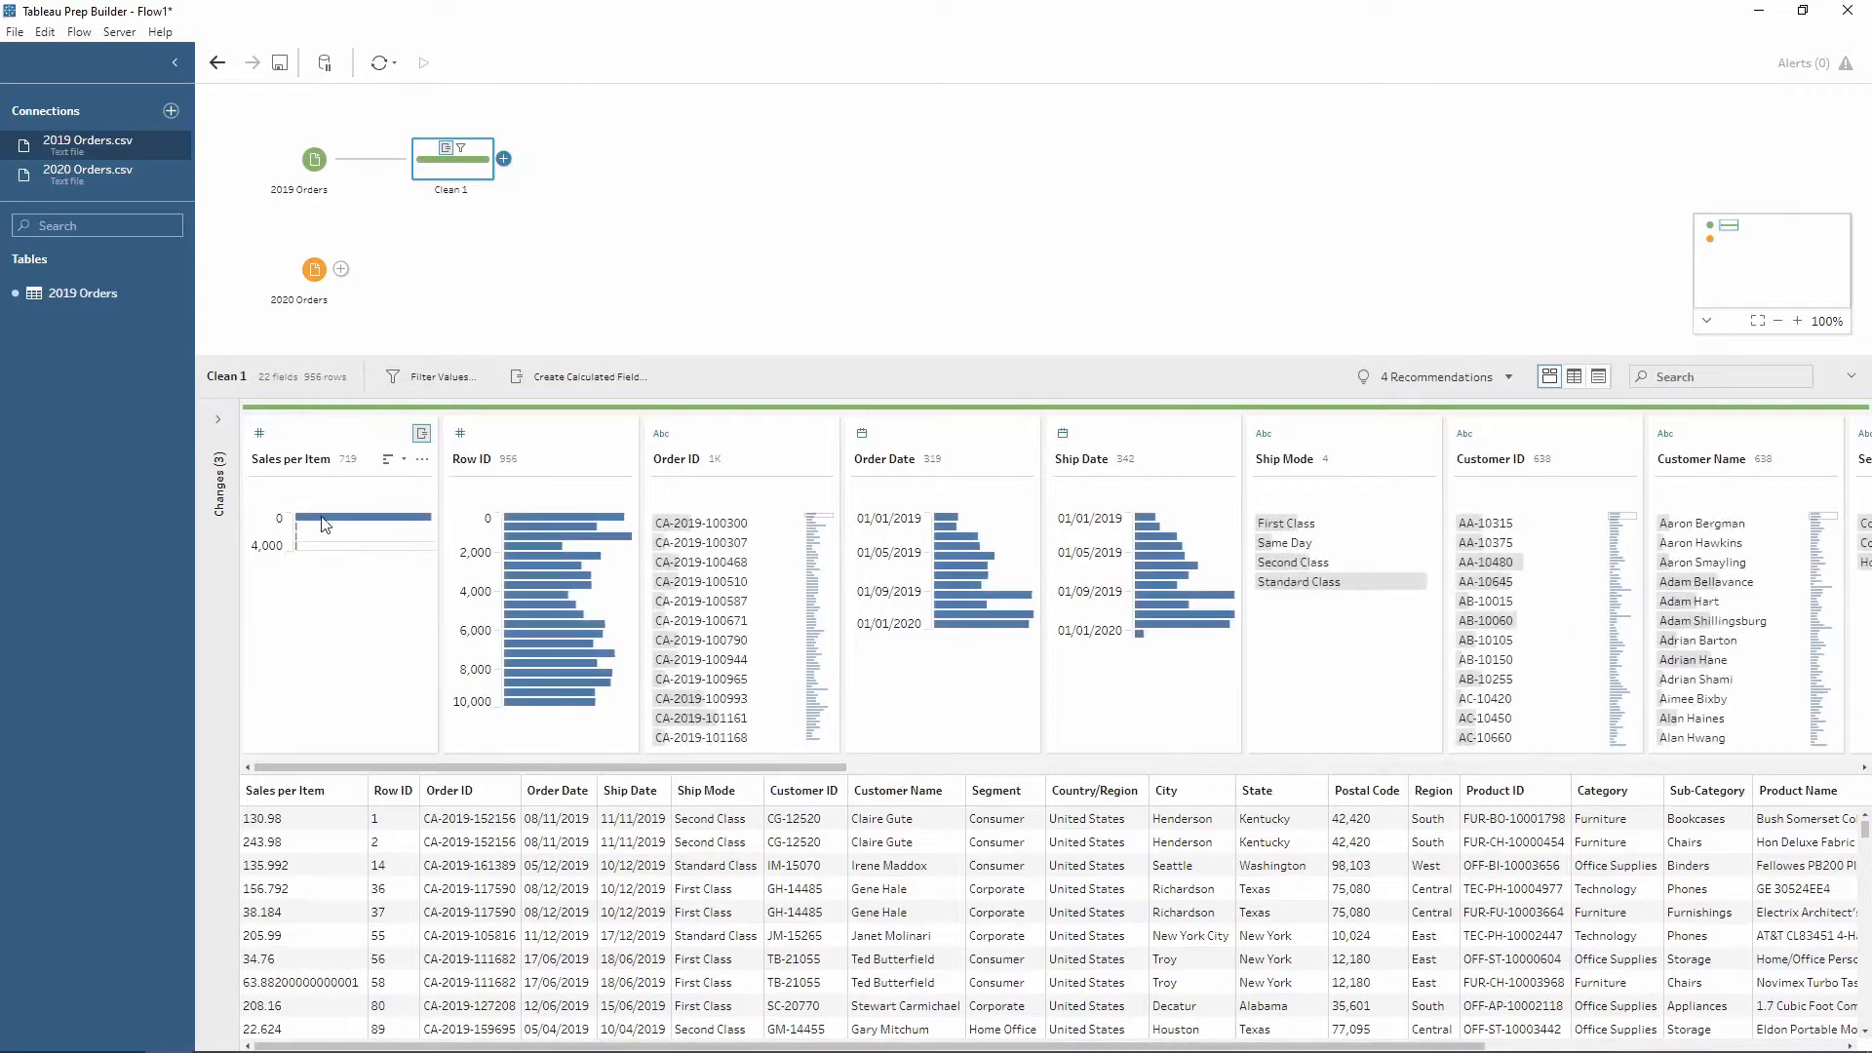
{"action": "left_click", "coordinate": [423, 470]}
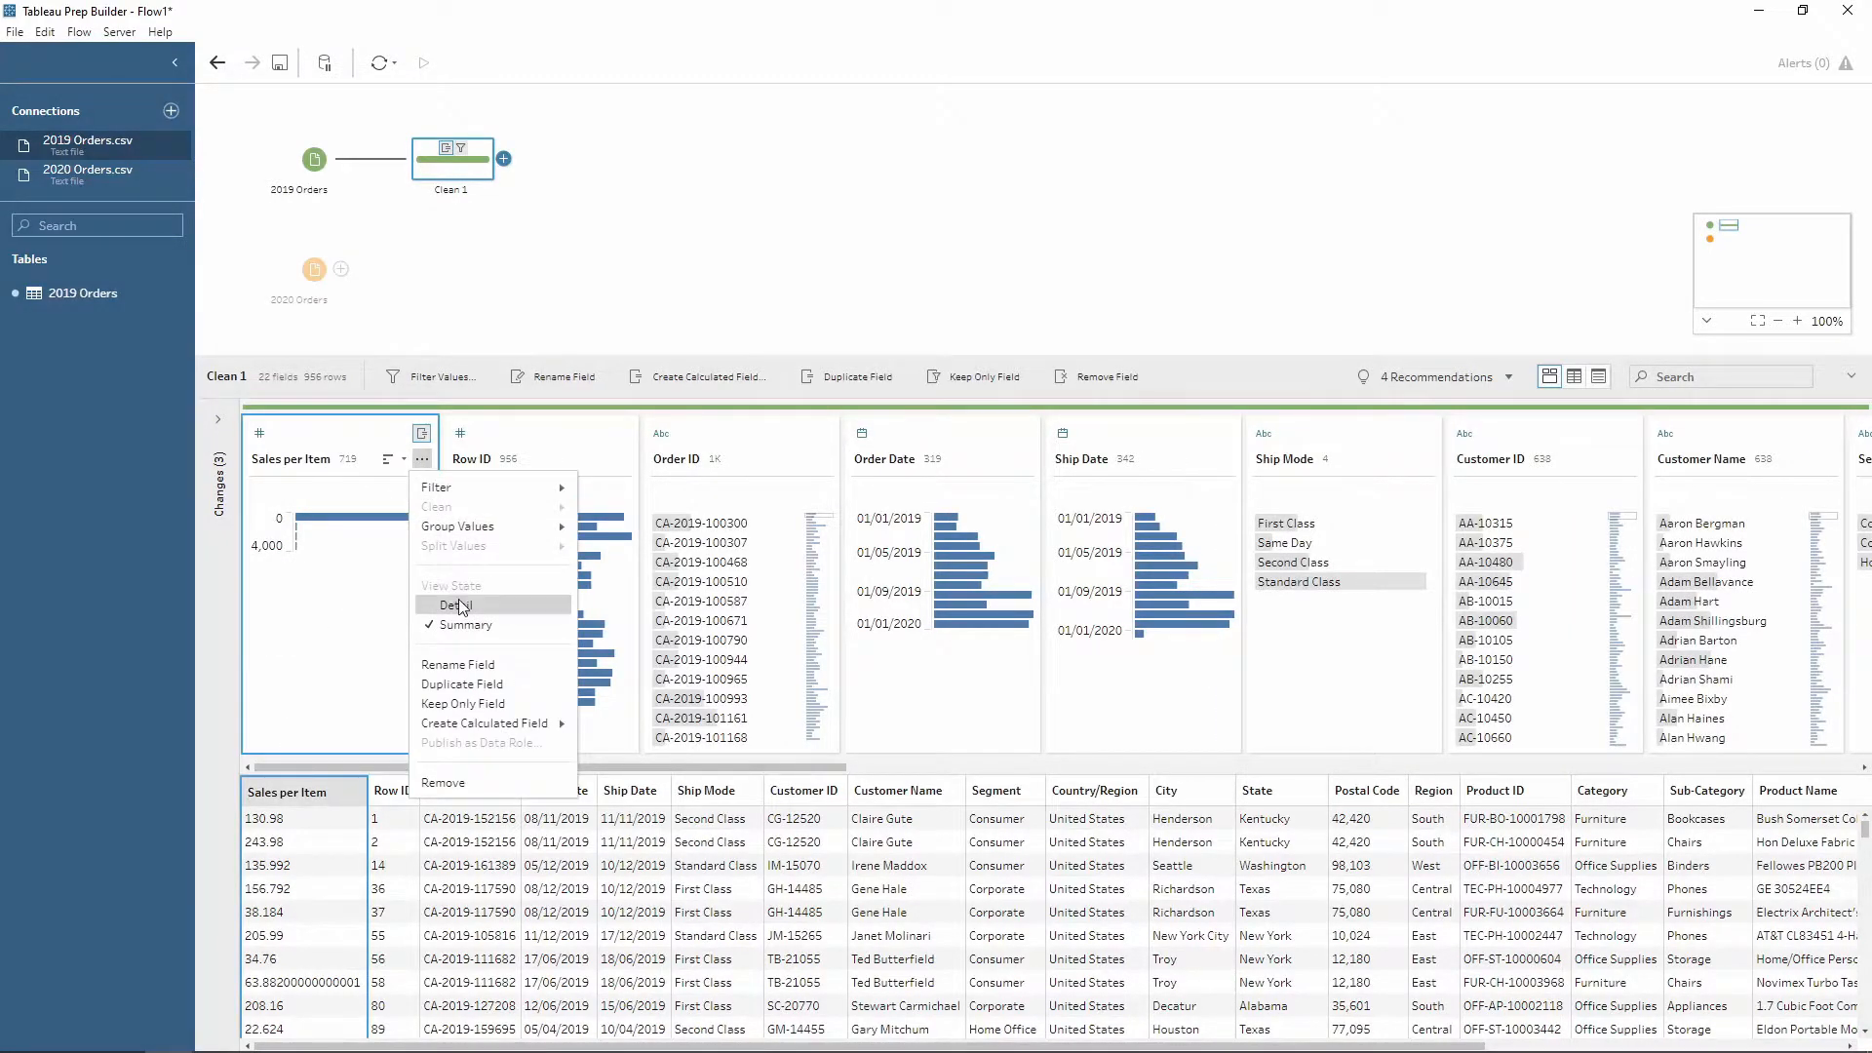
{"action": "left_click", "coordinate": [458, 598]}
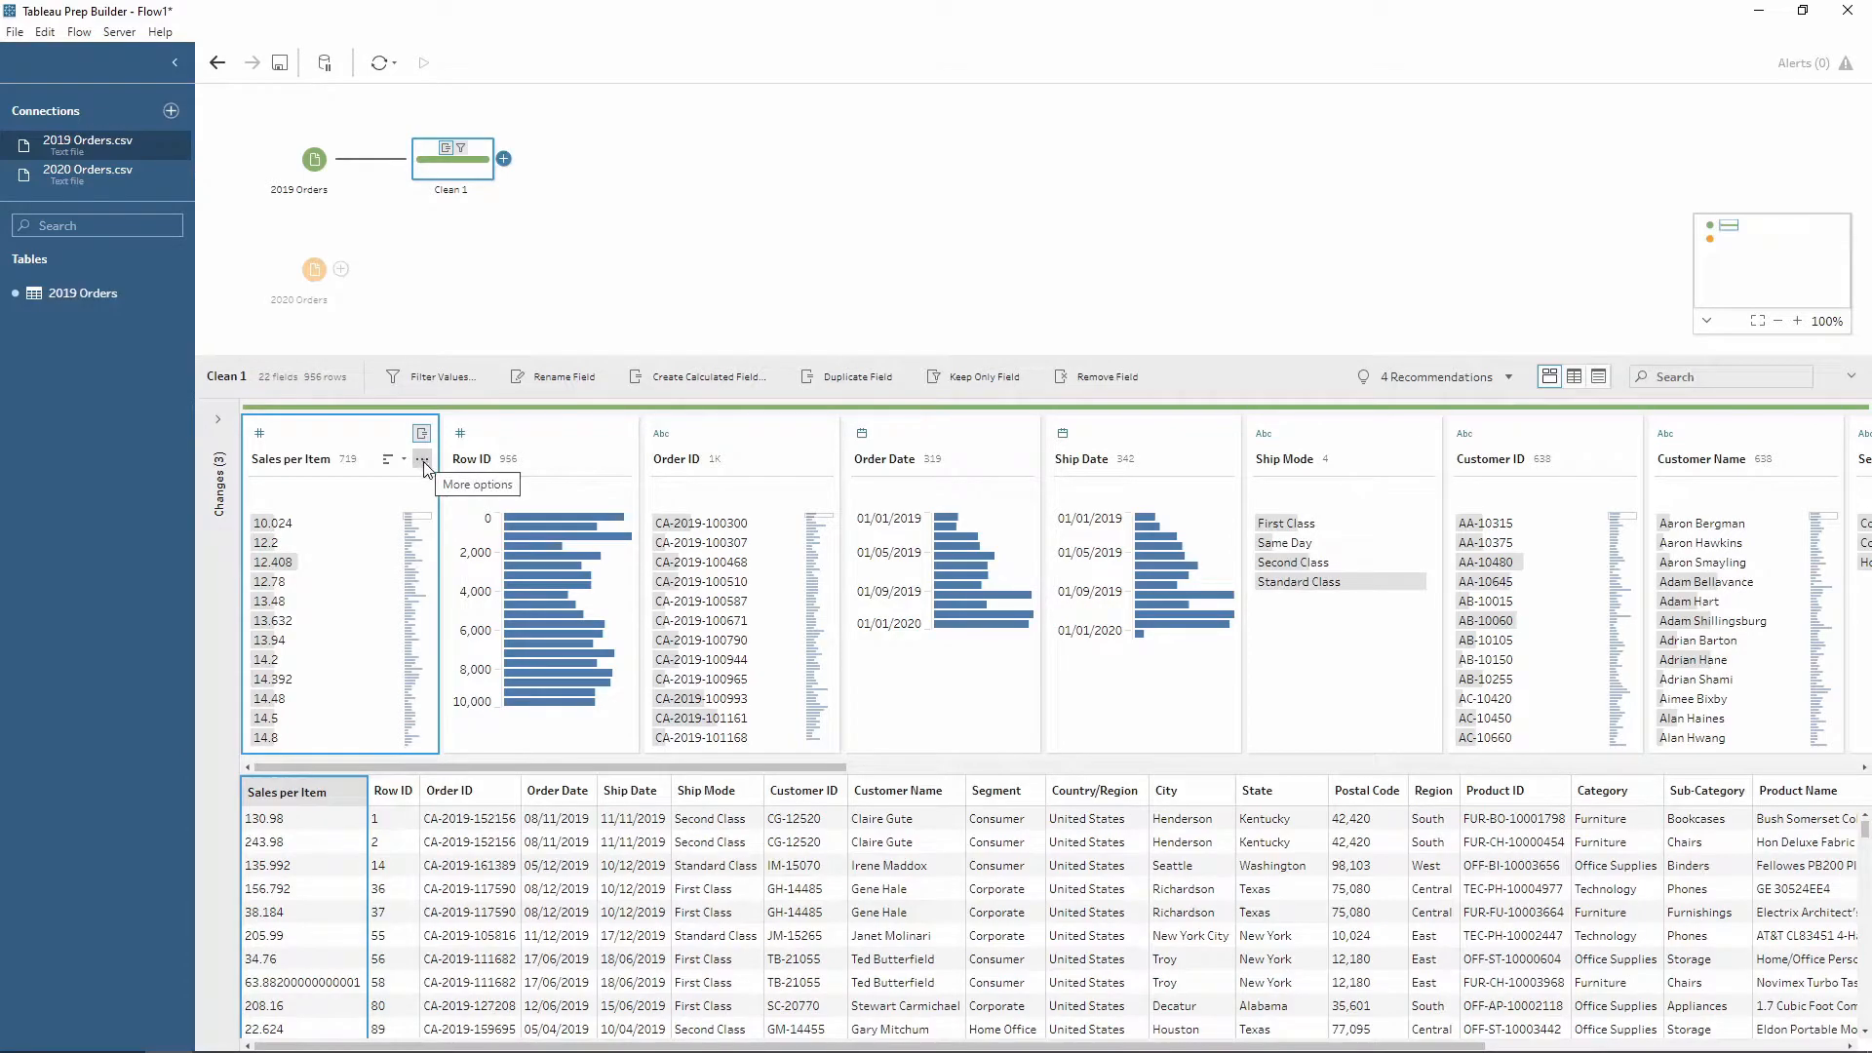
Create a rank calculation from the Sales per Item field over the full table, using Dense Rank
{"action": "left_click", "coordinate": [422, 460]}
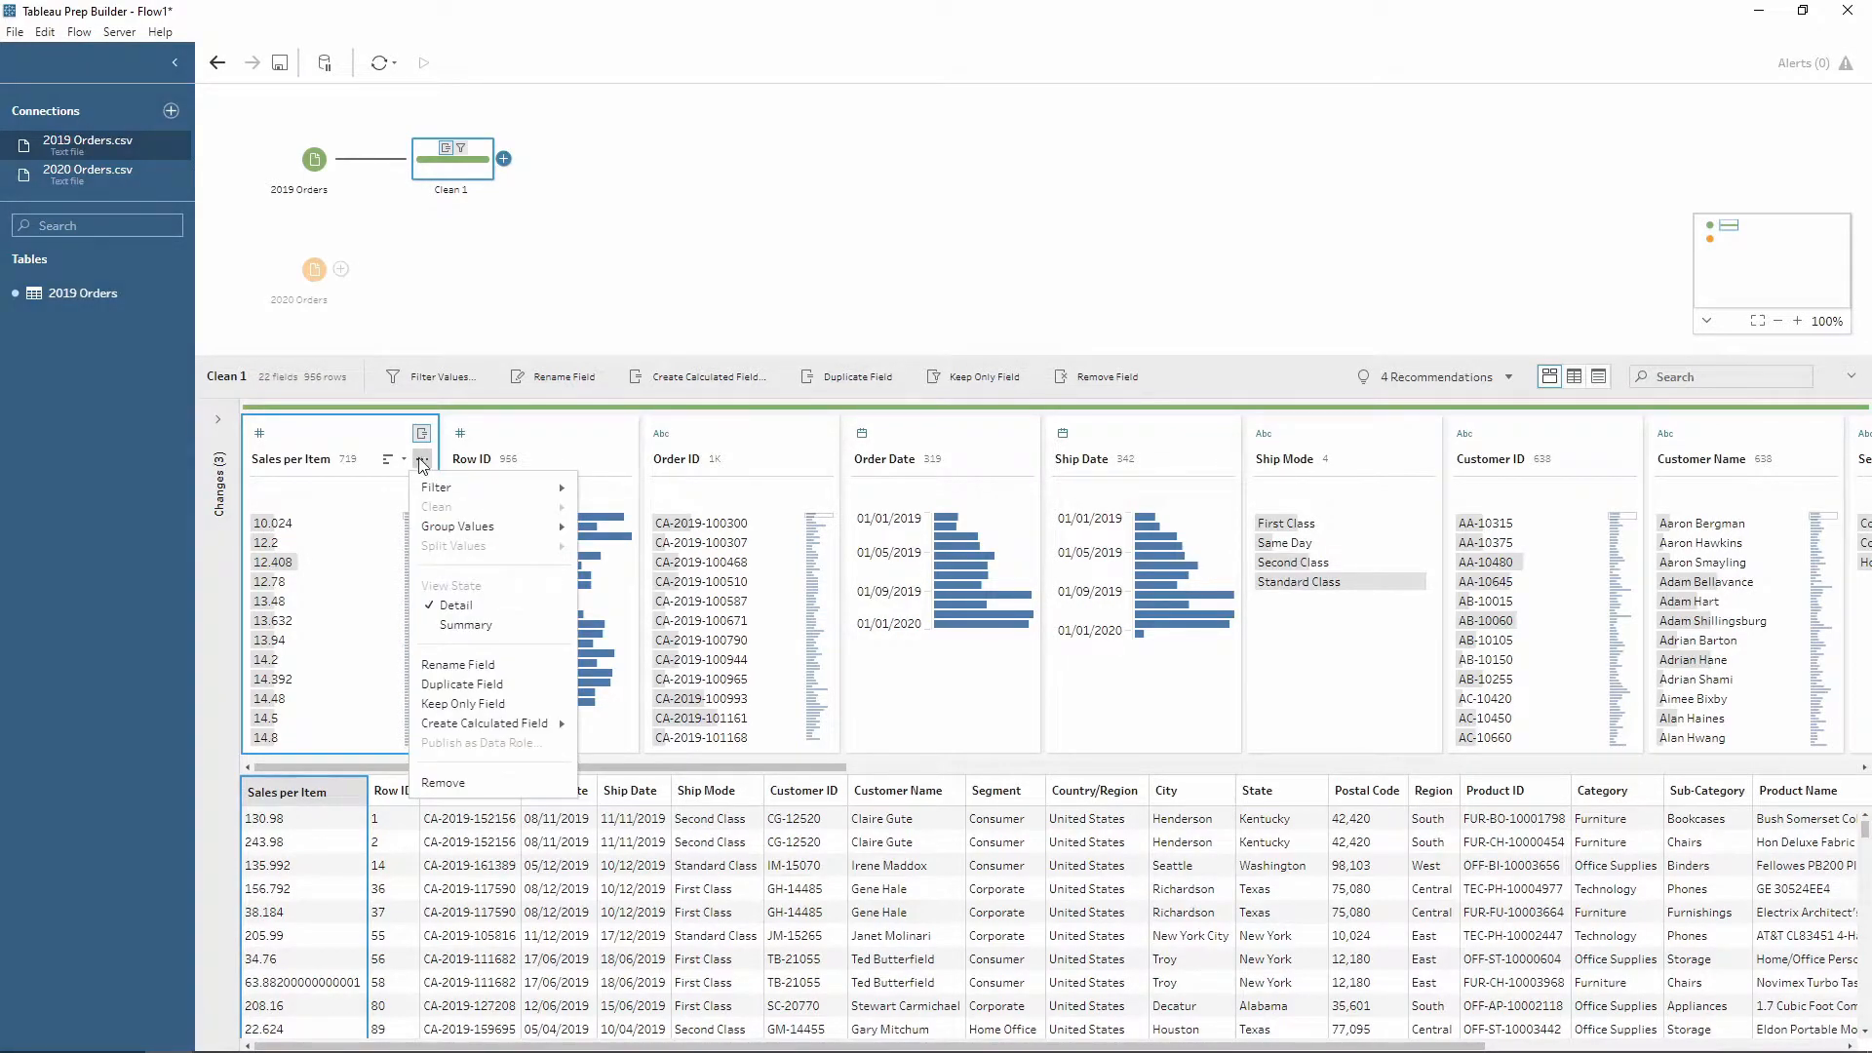
{"action": "mouse_move", "coordinate": [466, 728]}
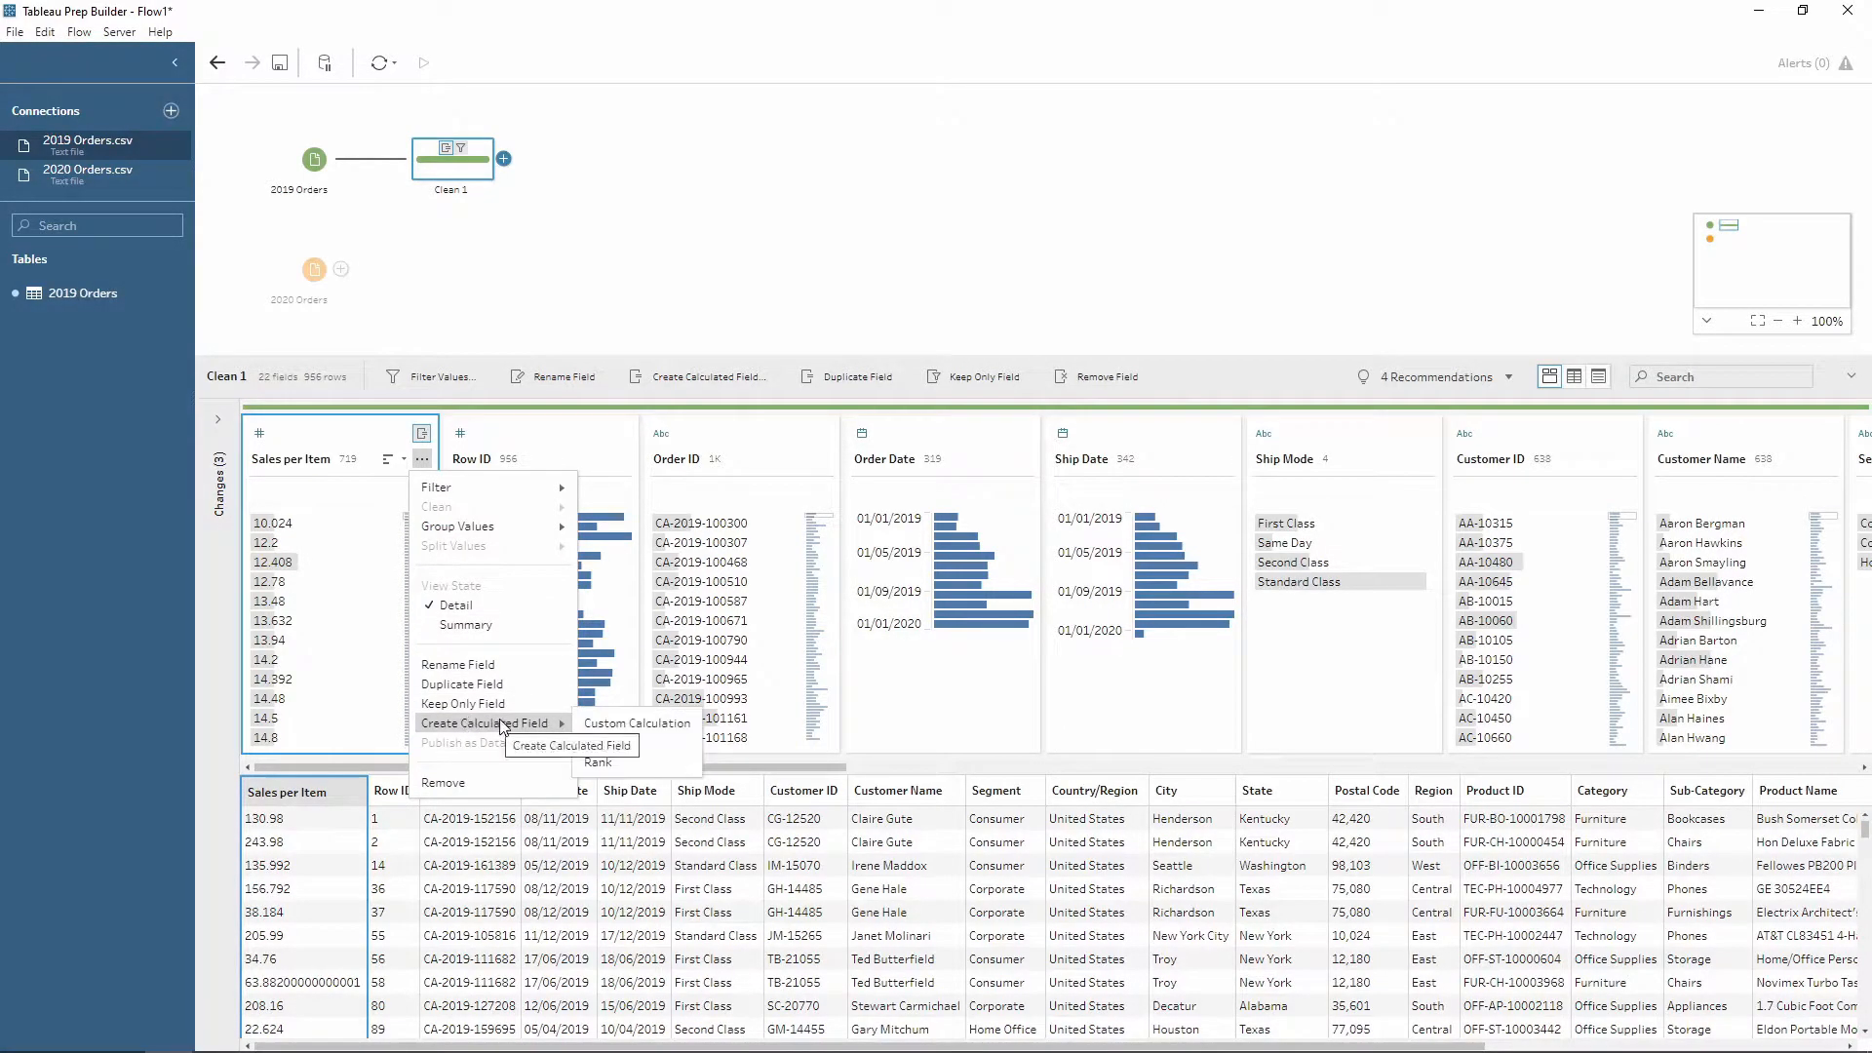
{"action": "left_click", "coordinate": [606, 768]}
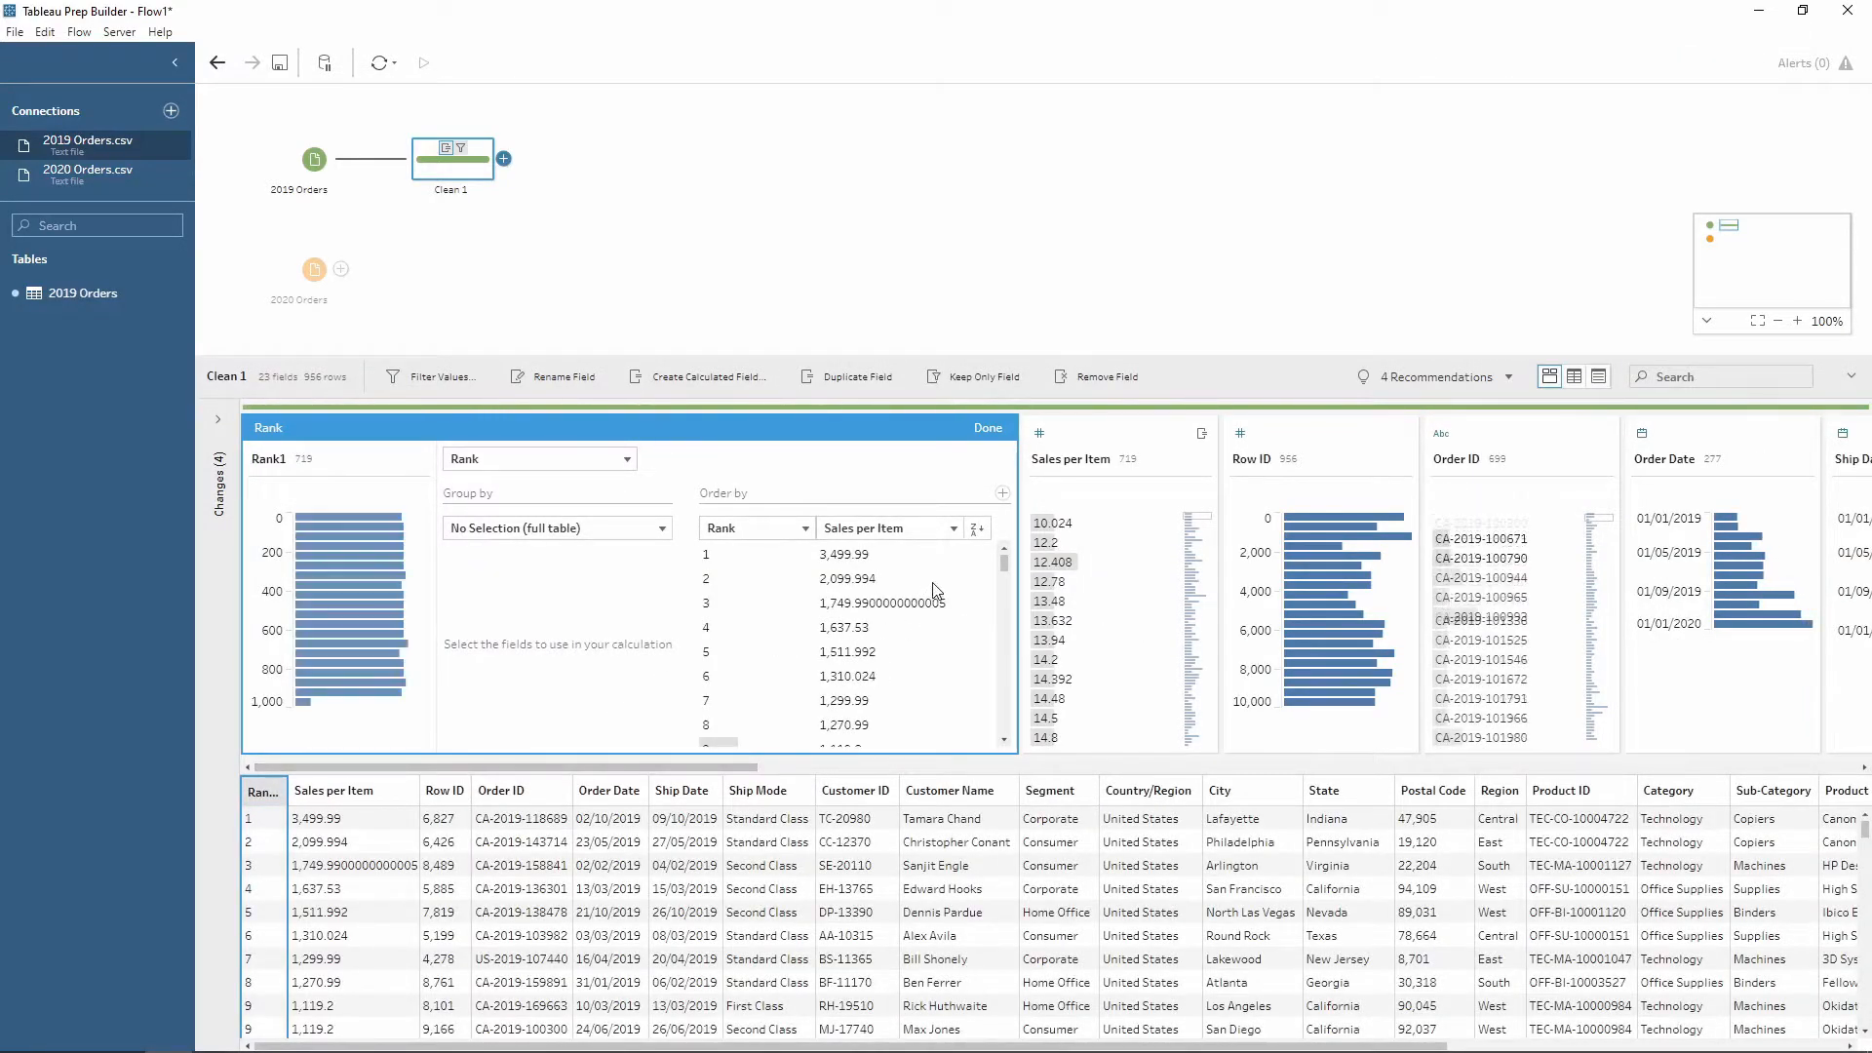
{"action": "left_click", "coordinate": [588, 531]}
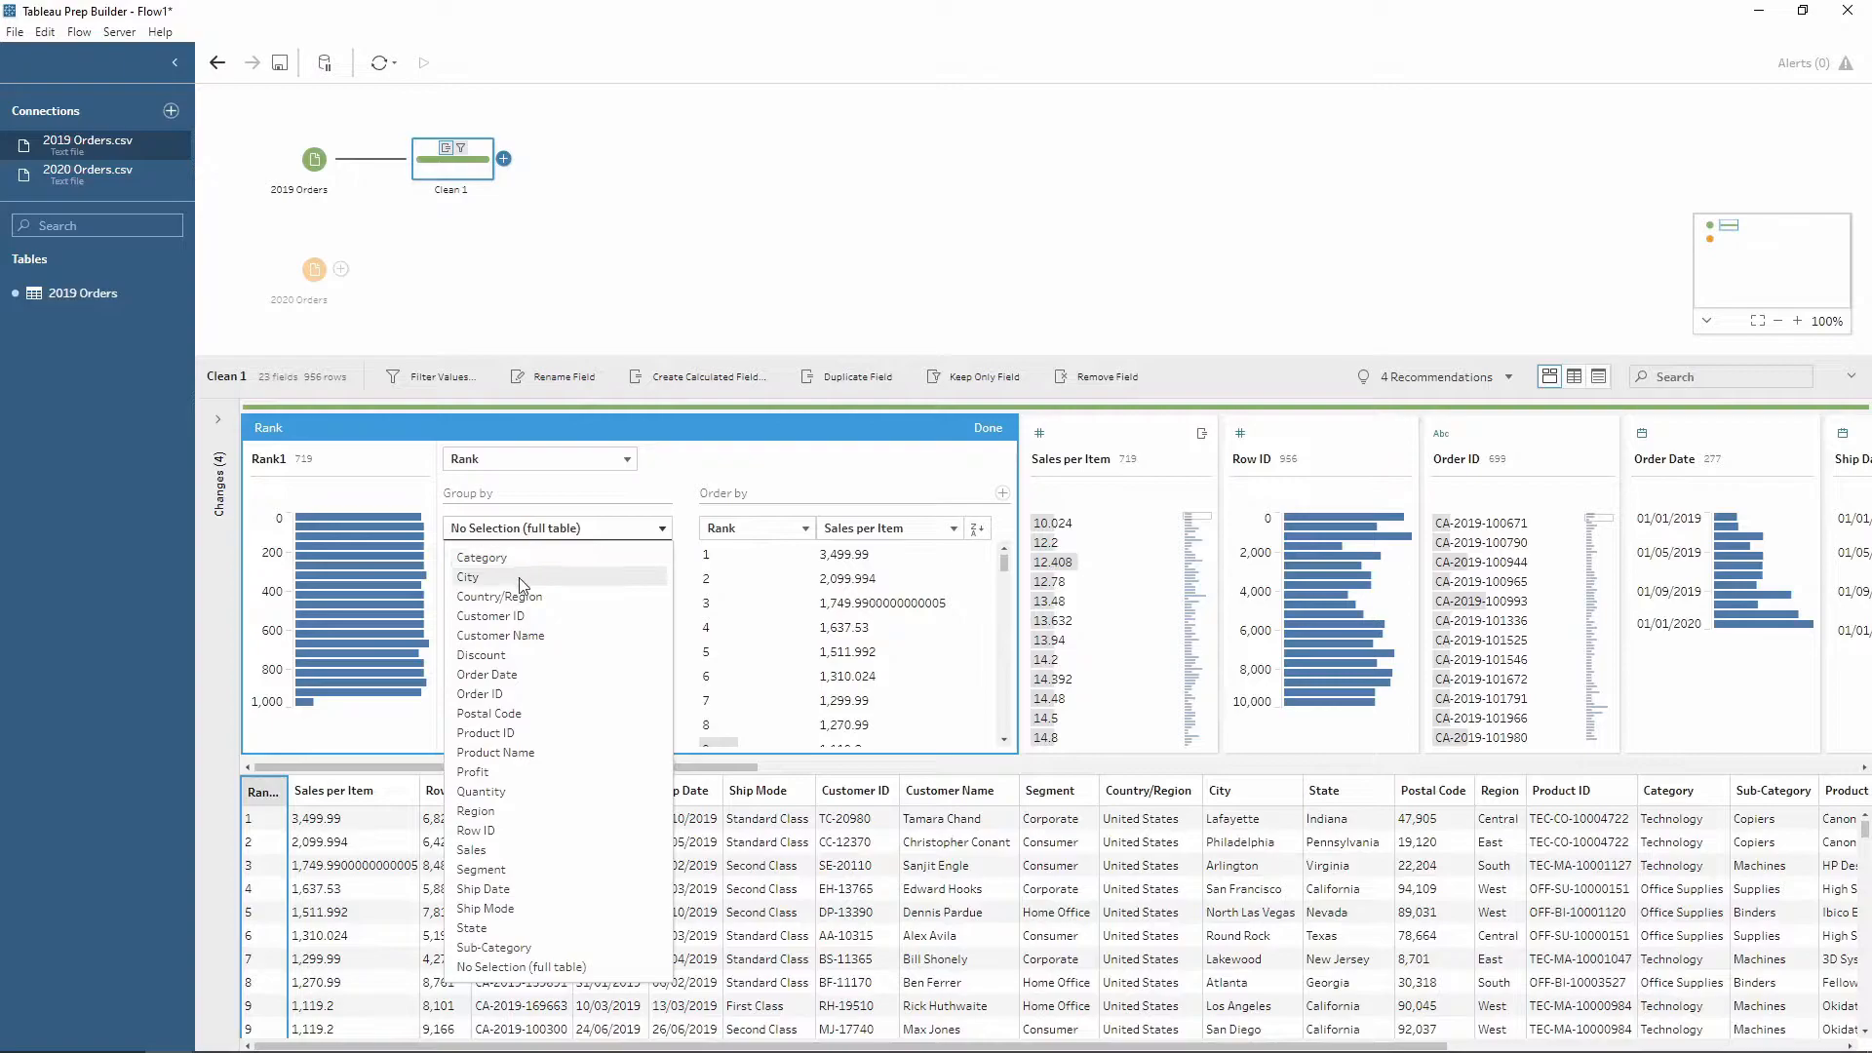
{"action": "left_click", "coordinate": [560, 528]}
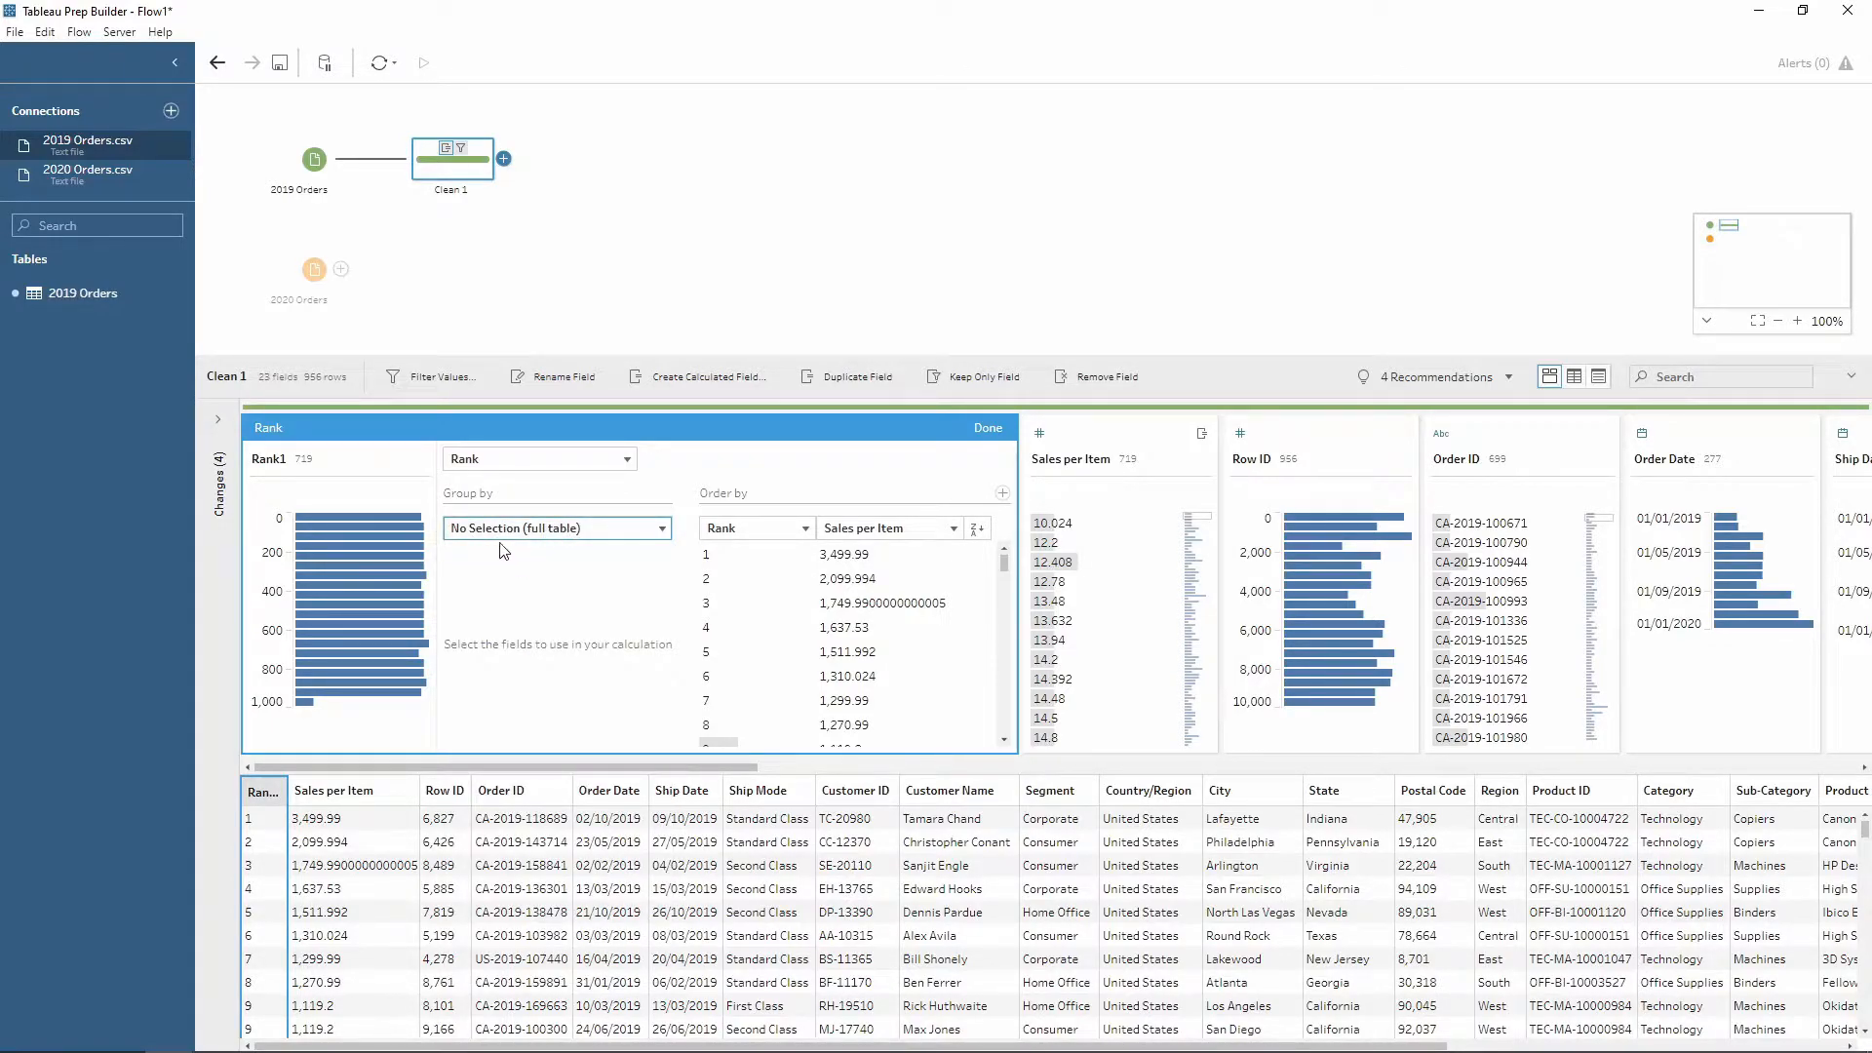
{"action": "left_click", "coordinate": [770, 538]}
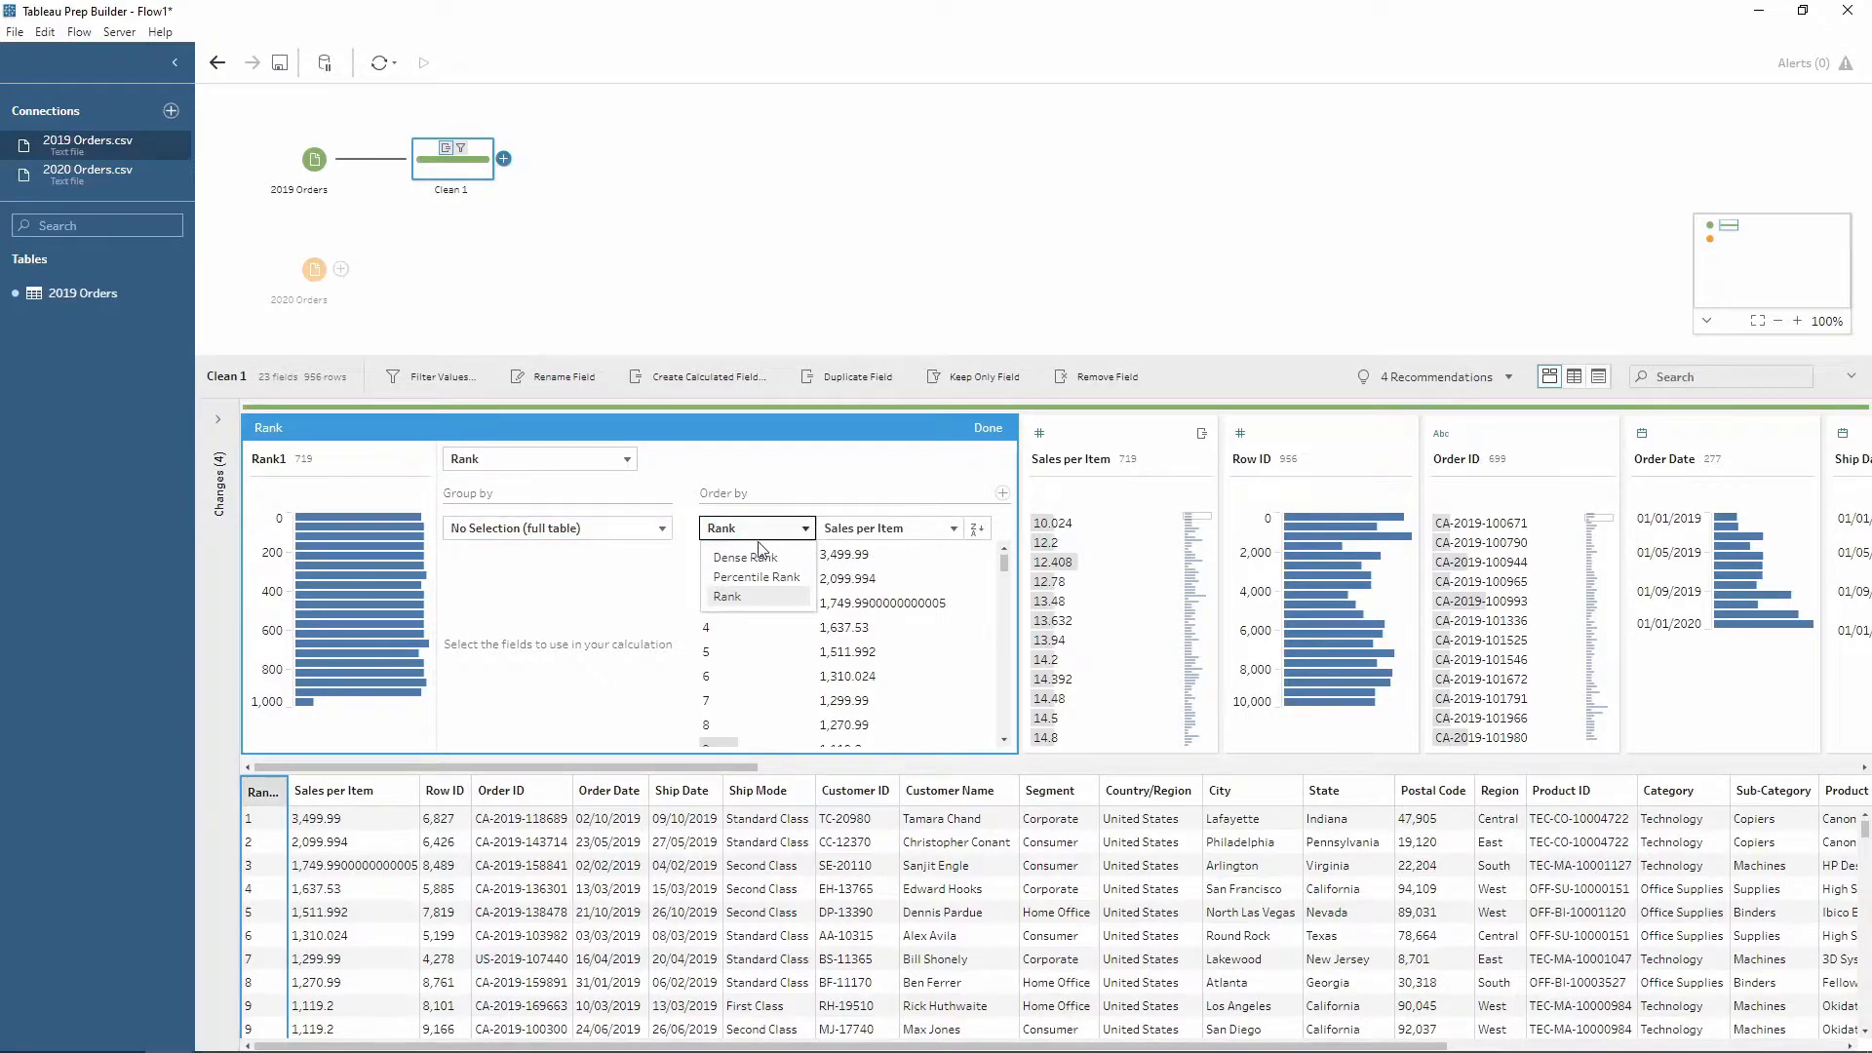
{"action": "left_click", "coordinate": [785, 560]}
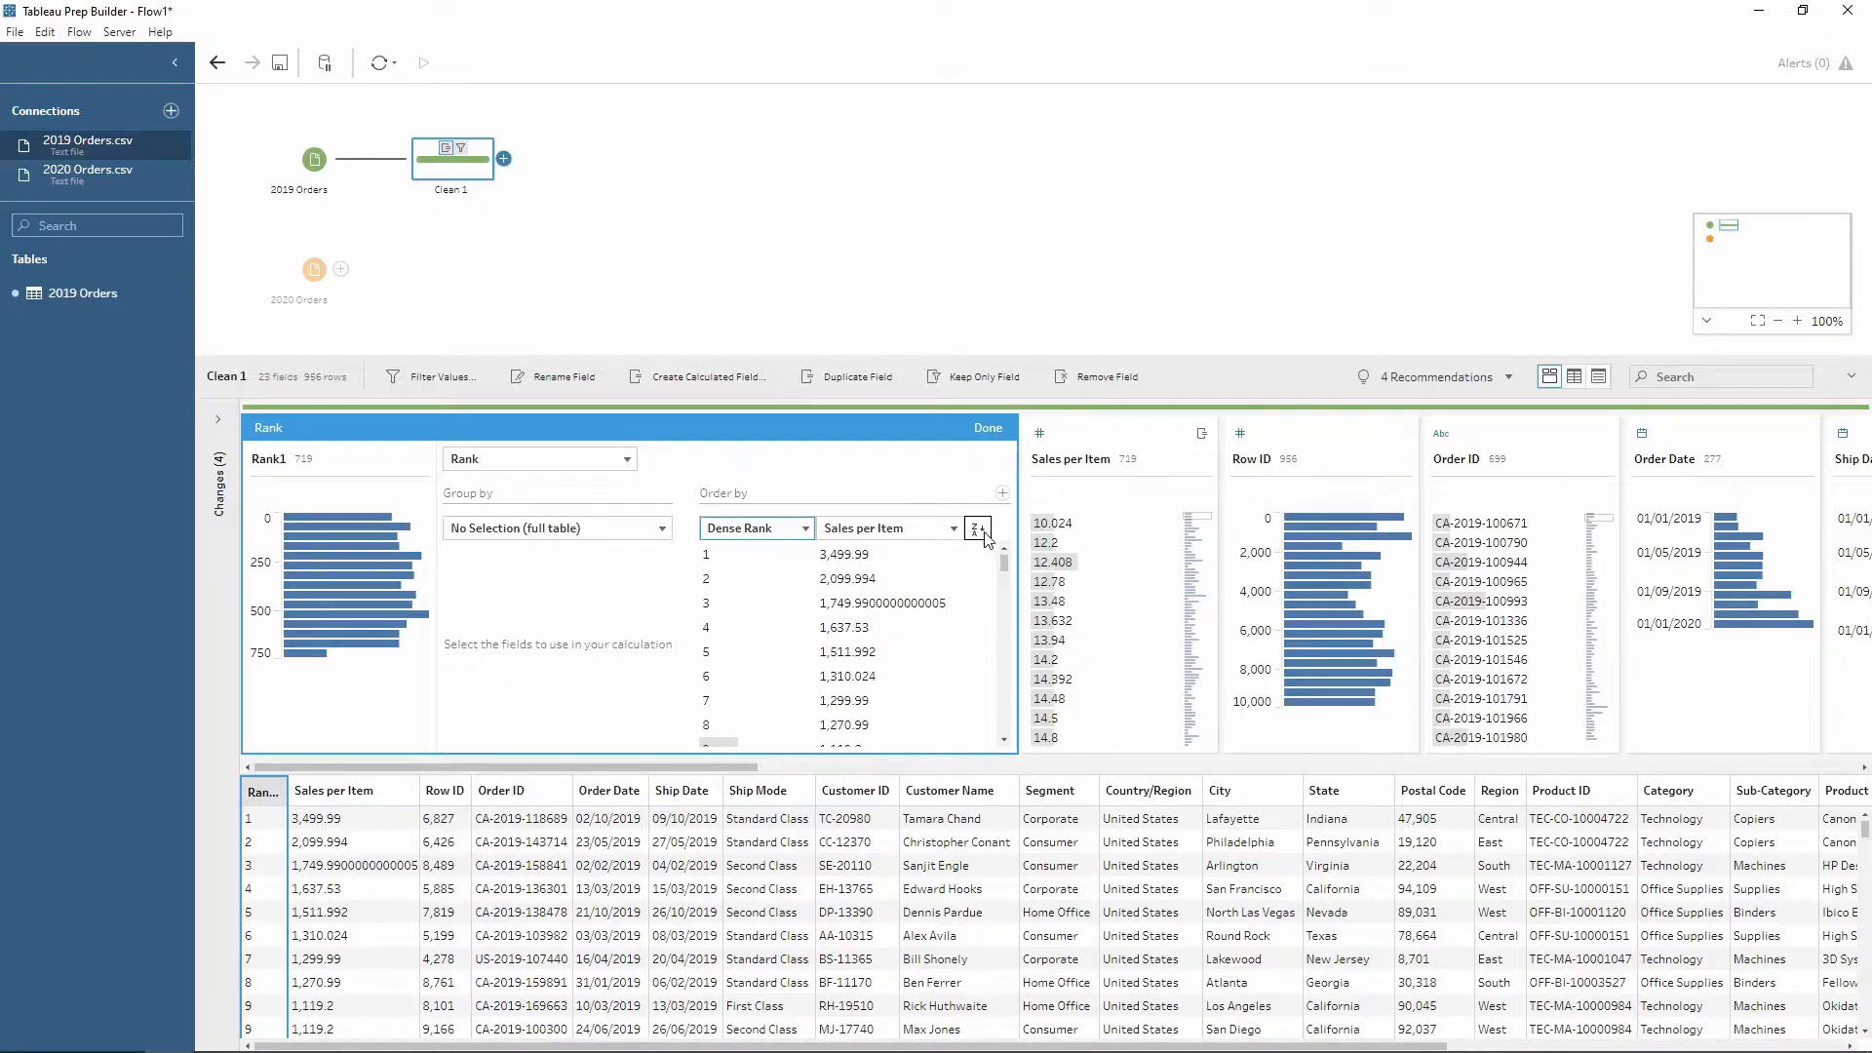
Name the rank field Sales per Item Rank and finish the rank calculation
{"action": "double_click", "coordinate": [283, 462]}
{"action": "type", "text": "Sla"}
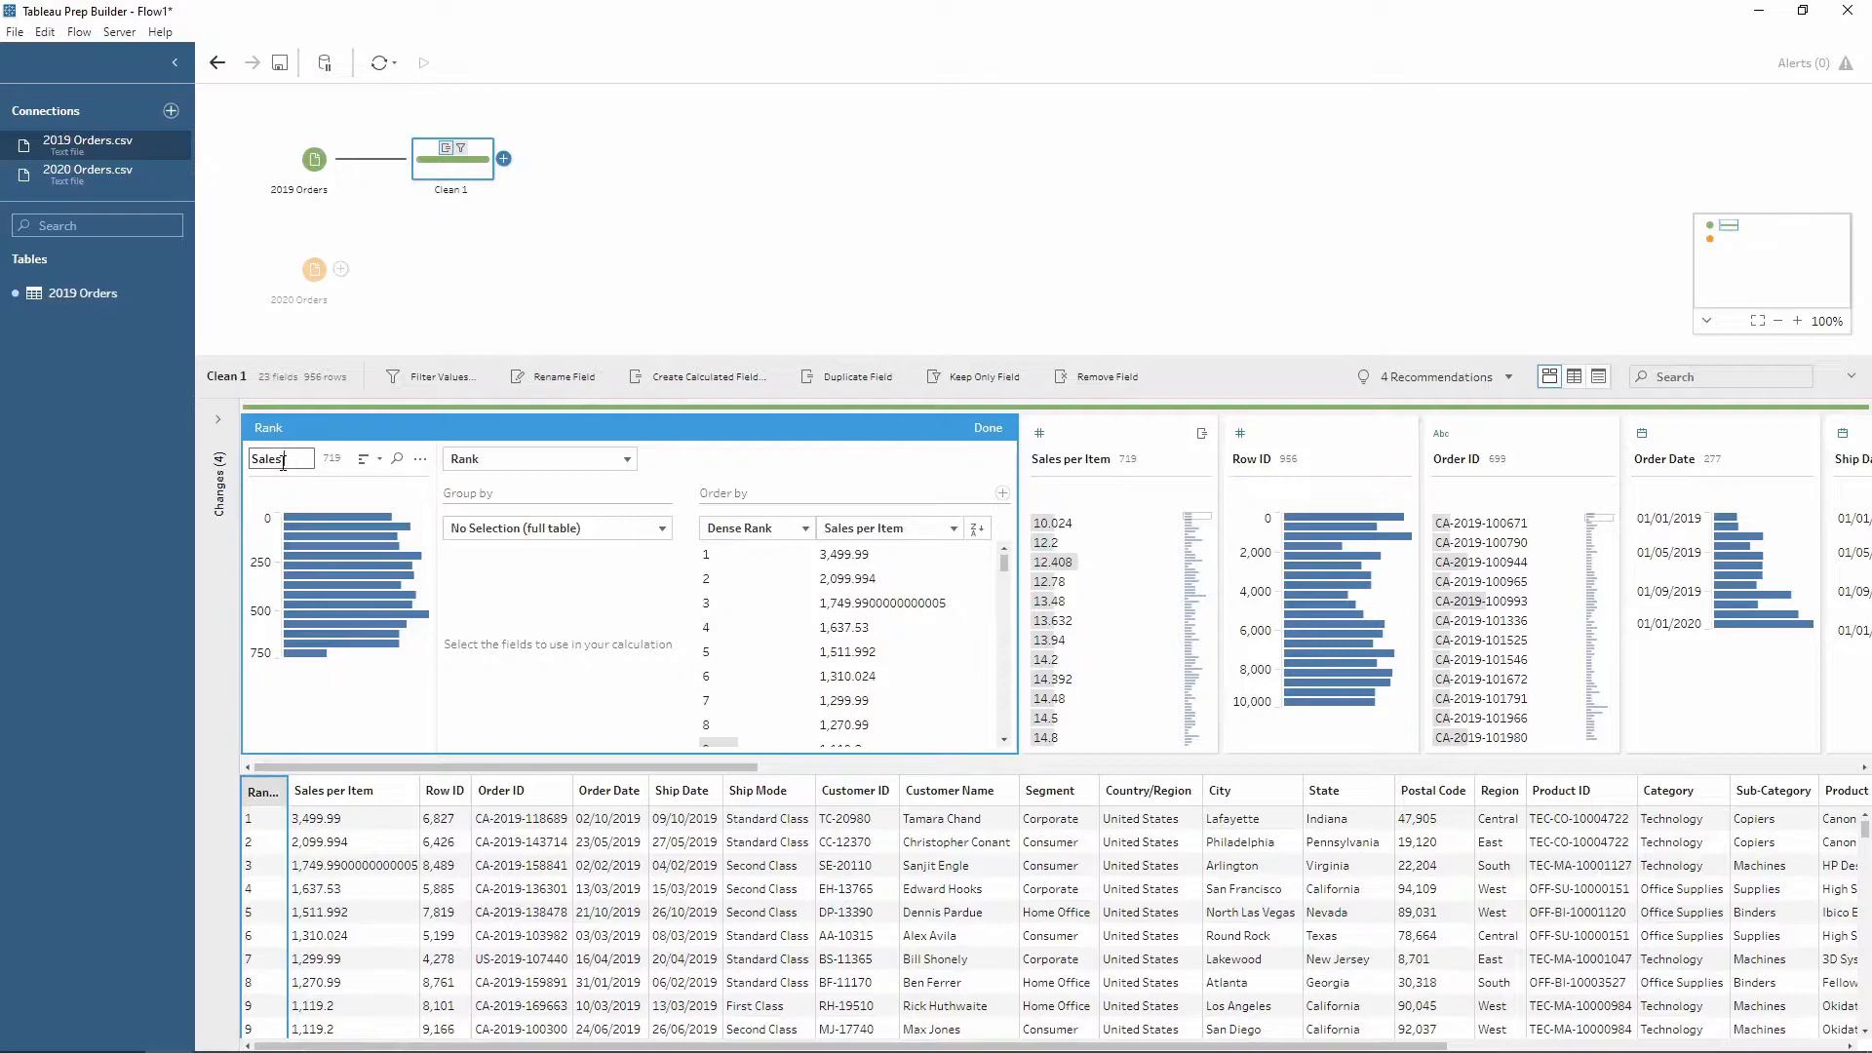
{"action": "type", "text": "es per Item Rank"}
{"action": "left_click", "coordinate": [987, 429]}
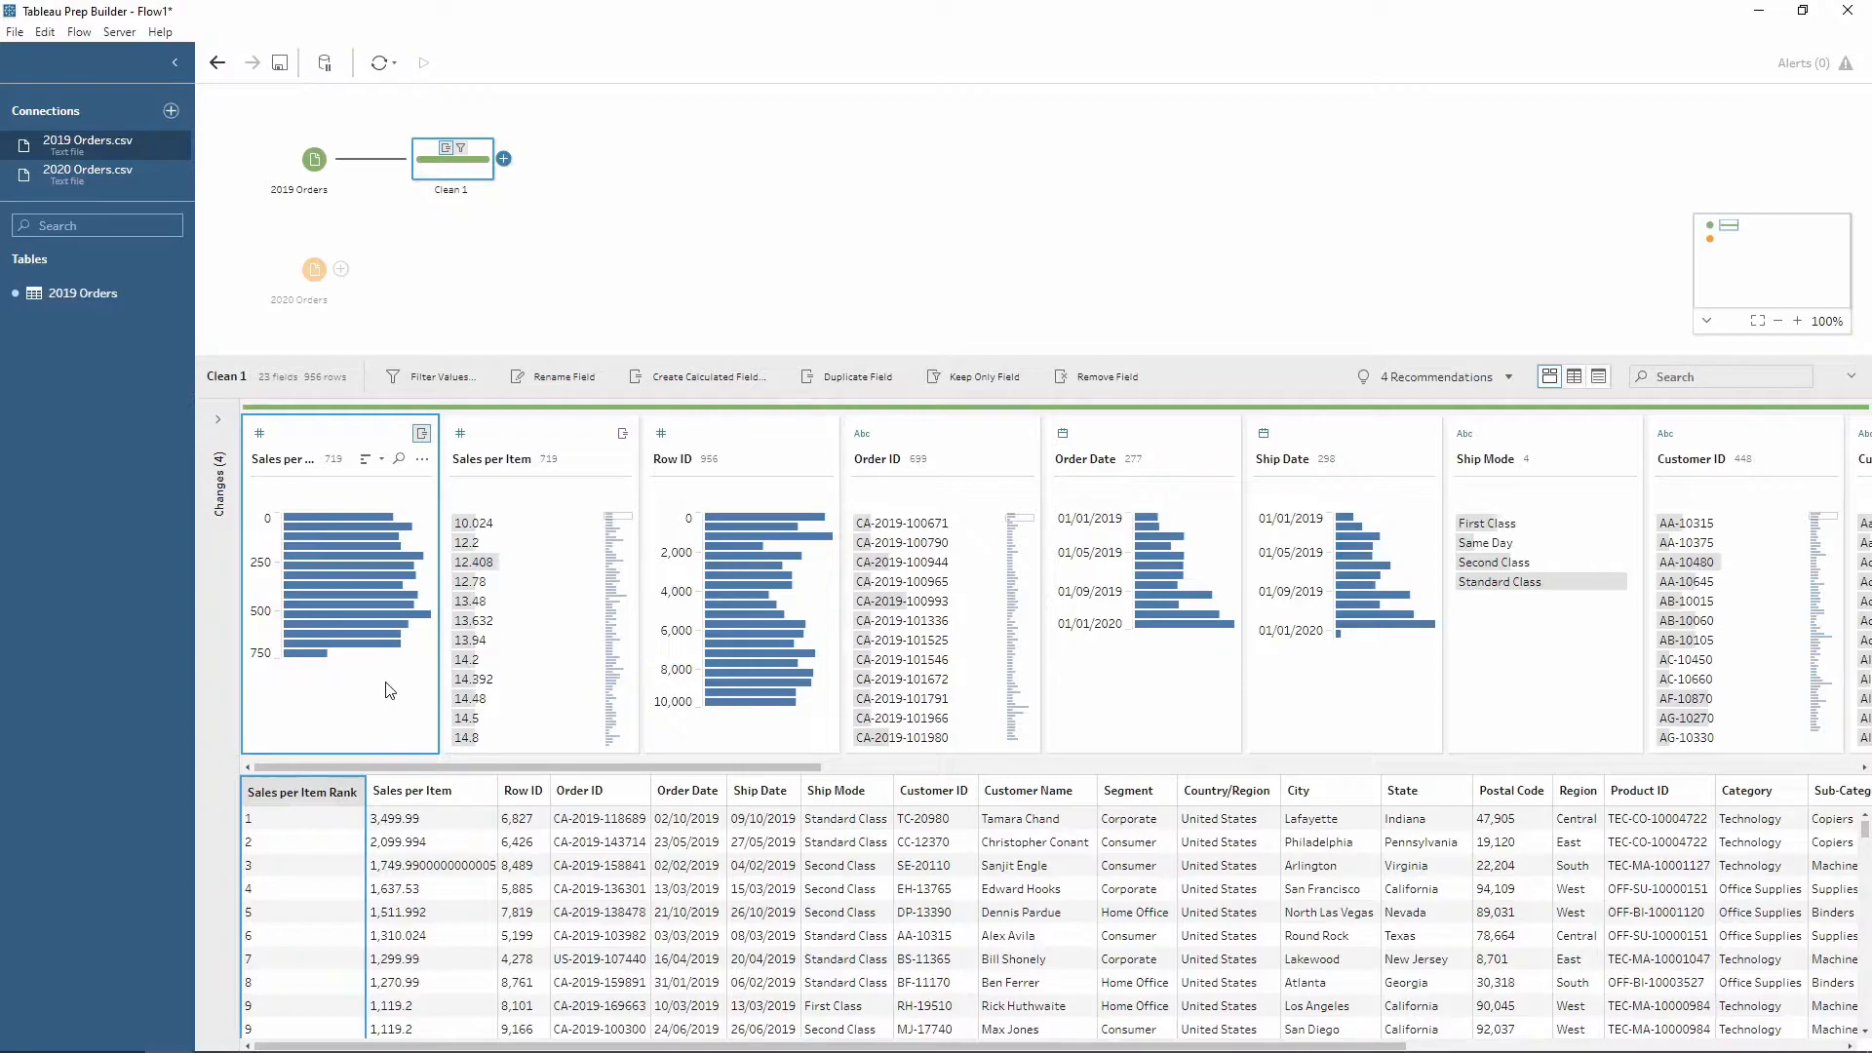
Split the Customer Name field's values with an automatic split
{"action": "left_click_drag", "start_coordinate": [734, 767], "coordinate": [1001, 776]}
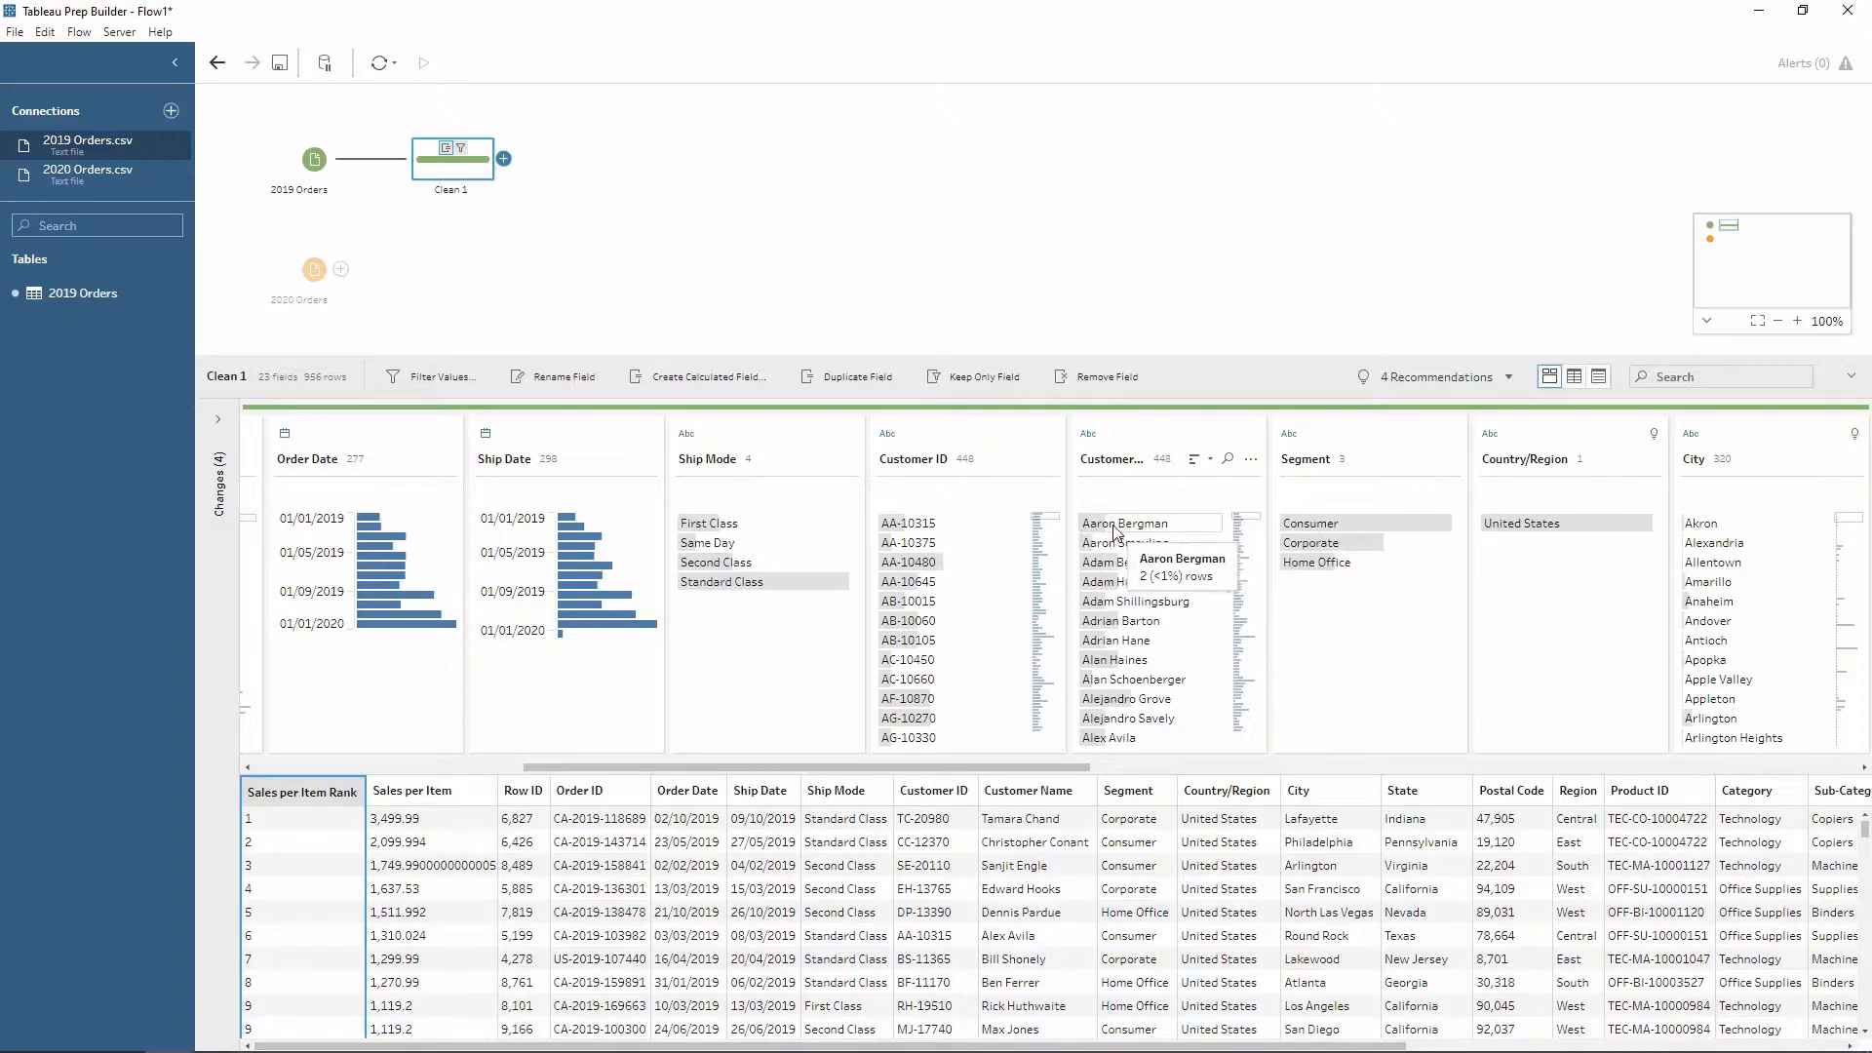
{"action": "left_click", "coordinate": [1251, 459]}
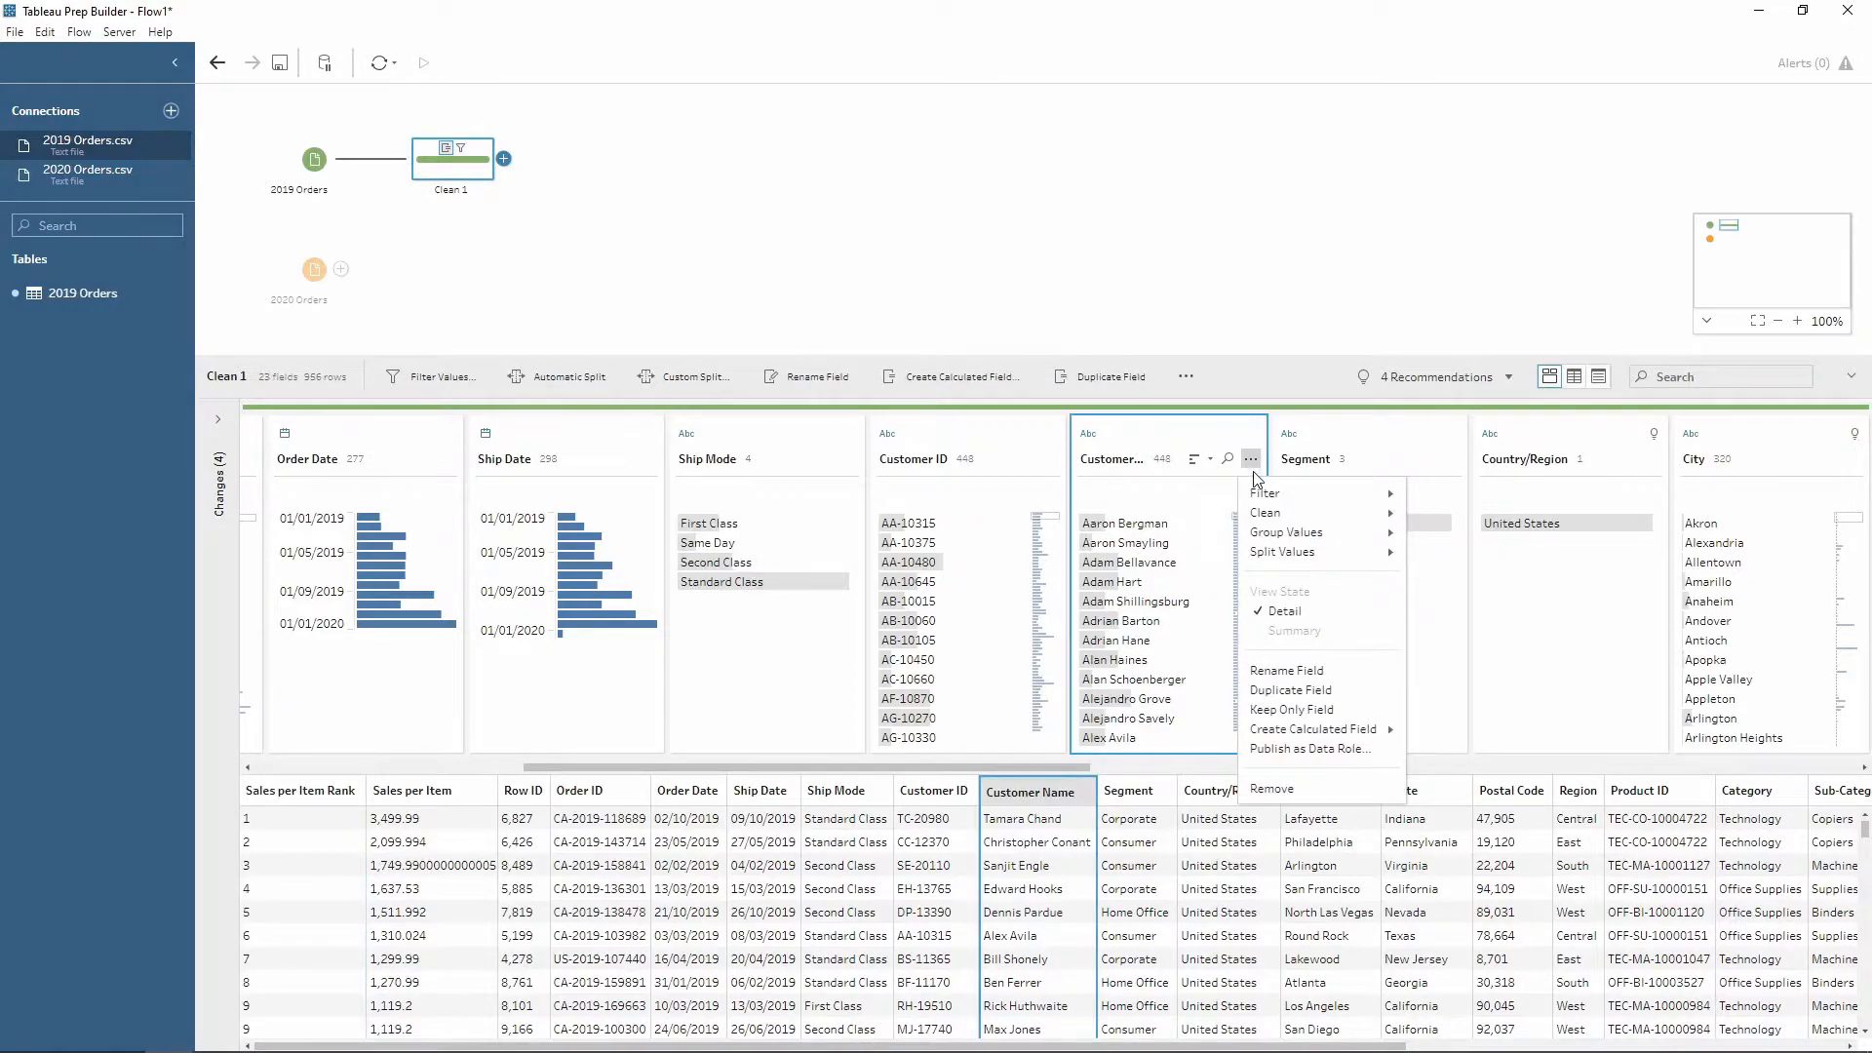
{"action": "mouse_move", "coordinate": [1283, 555]}
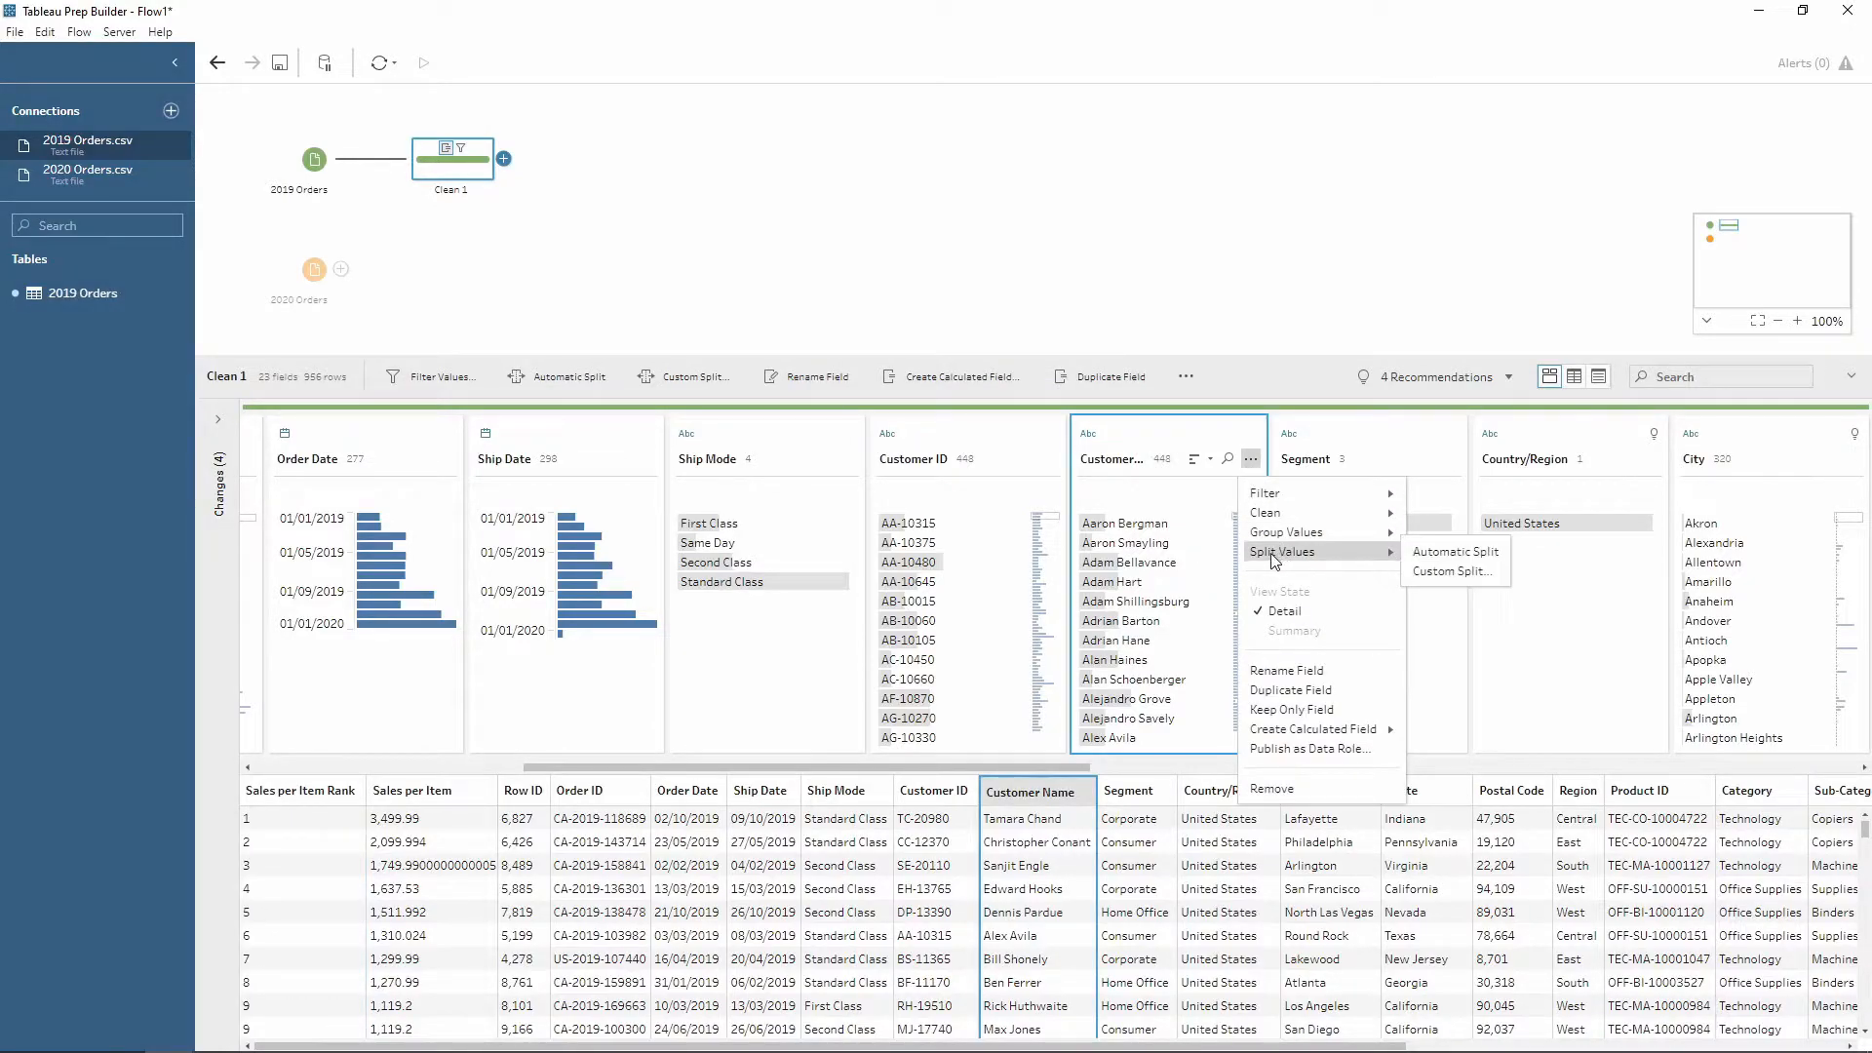
{"action": "left_click", "coordinate": [1436, 554]}
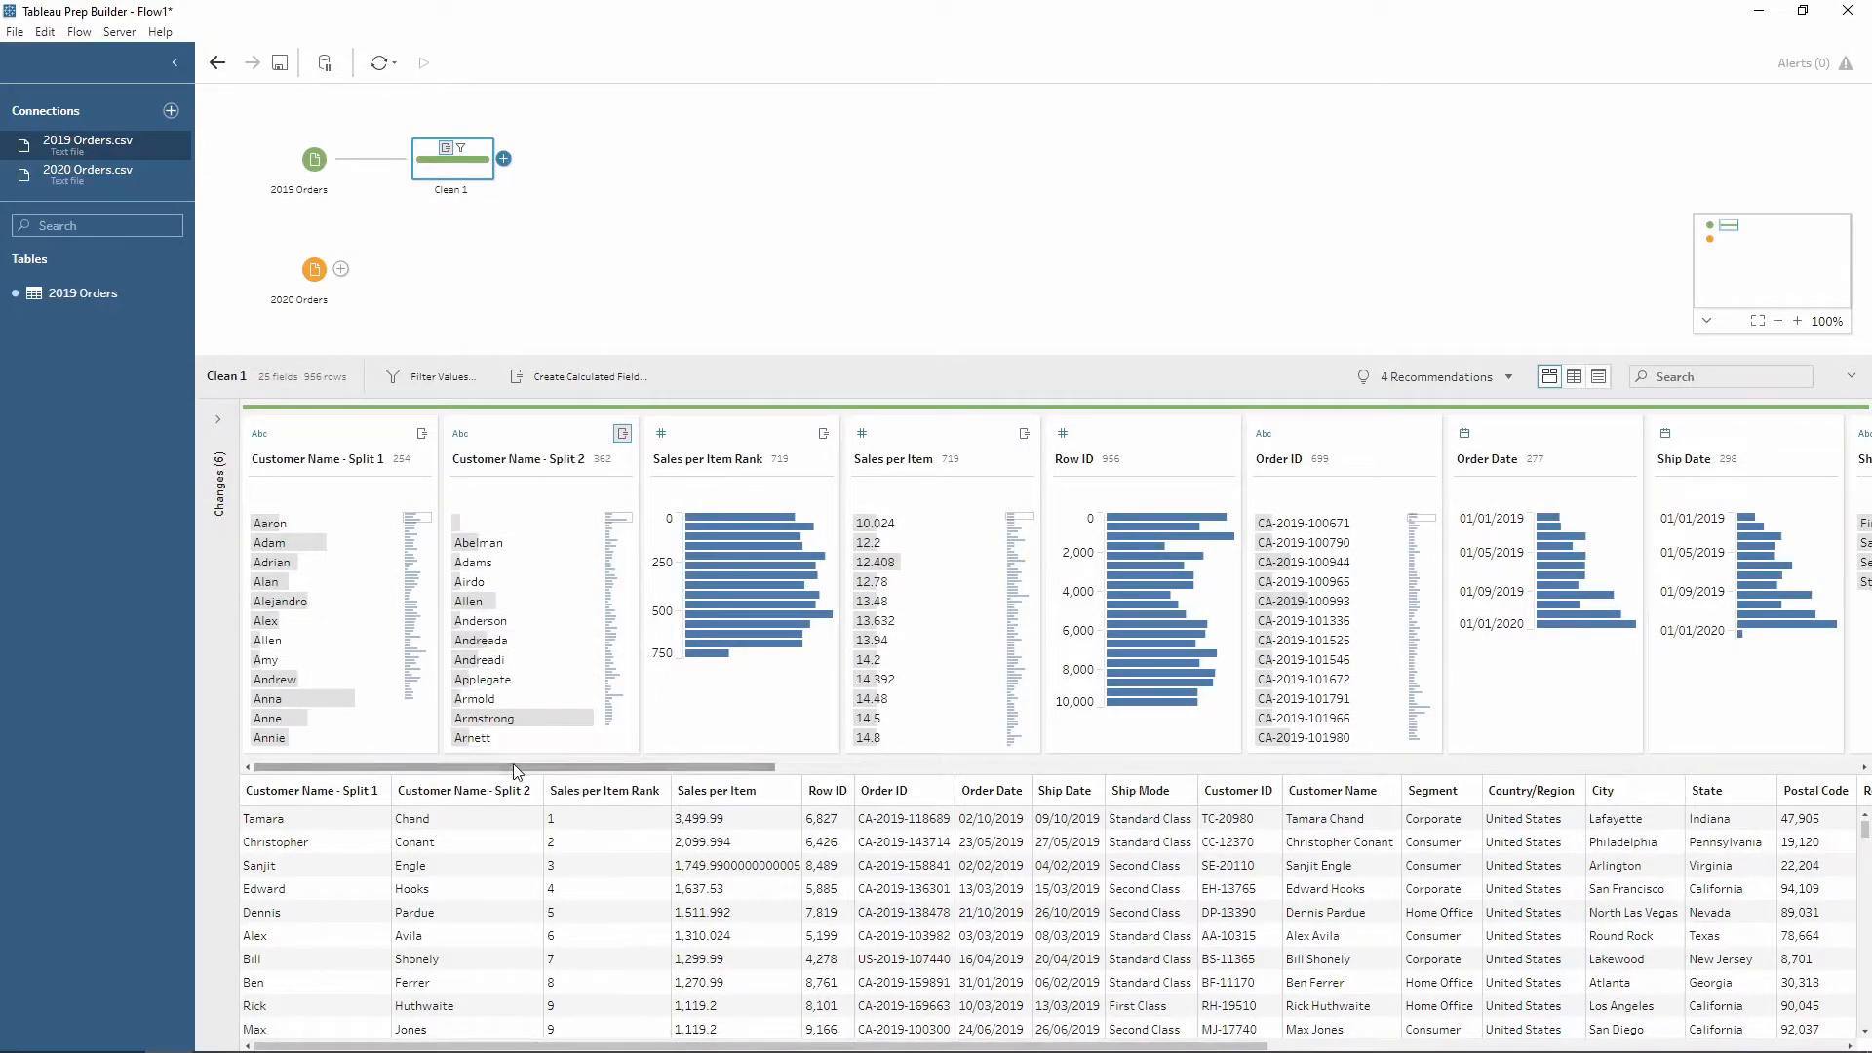
Group the State field's values by pronunciation, and look at the cleaning options of the City field
{"action": "left_click_drag", "start_coordinate": [515, 769], "coordinate": [1147, 829]}
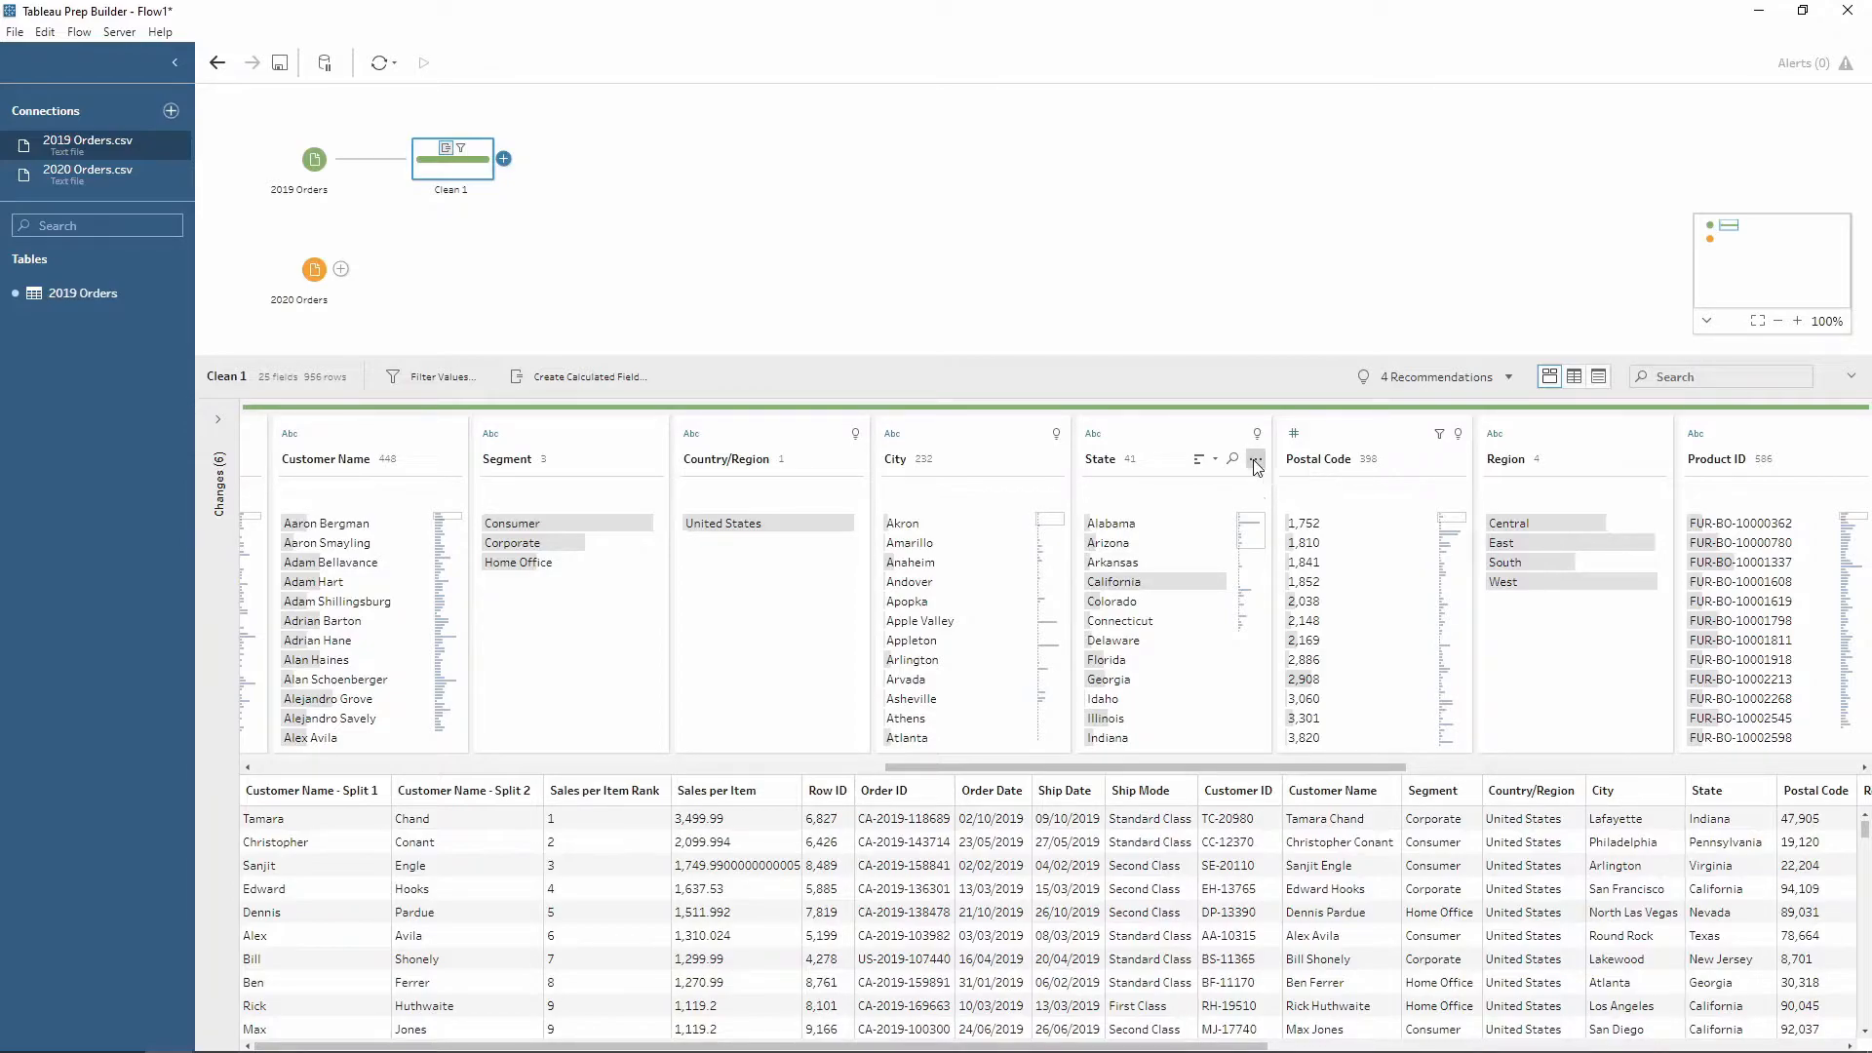
{"action": "left_click", "coordinate": [1255, 464]}
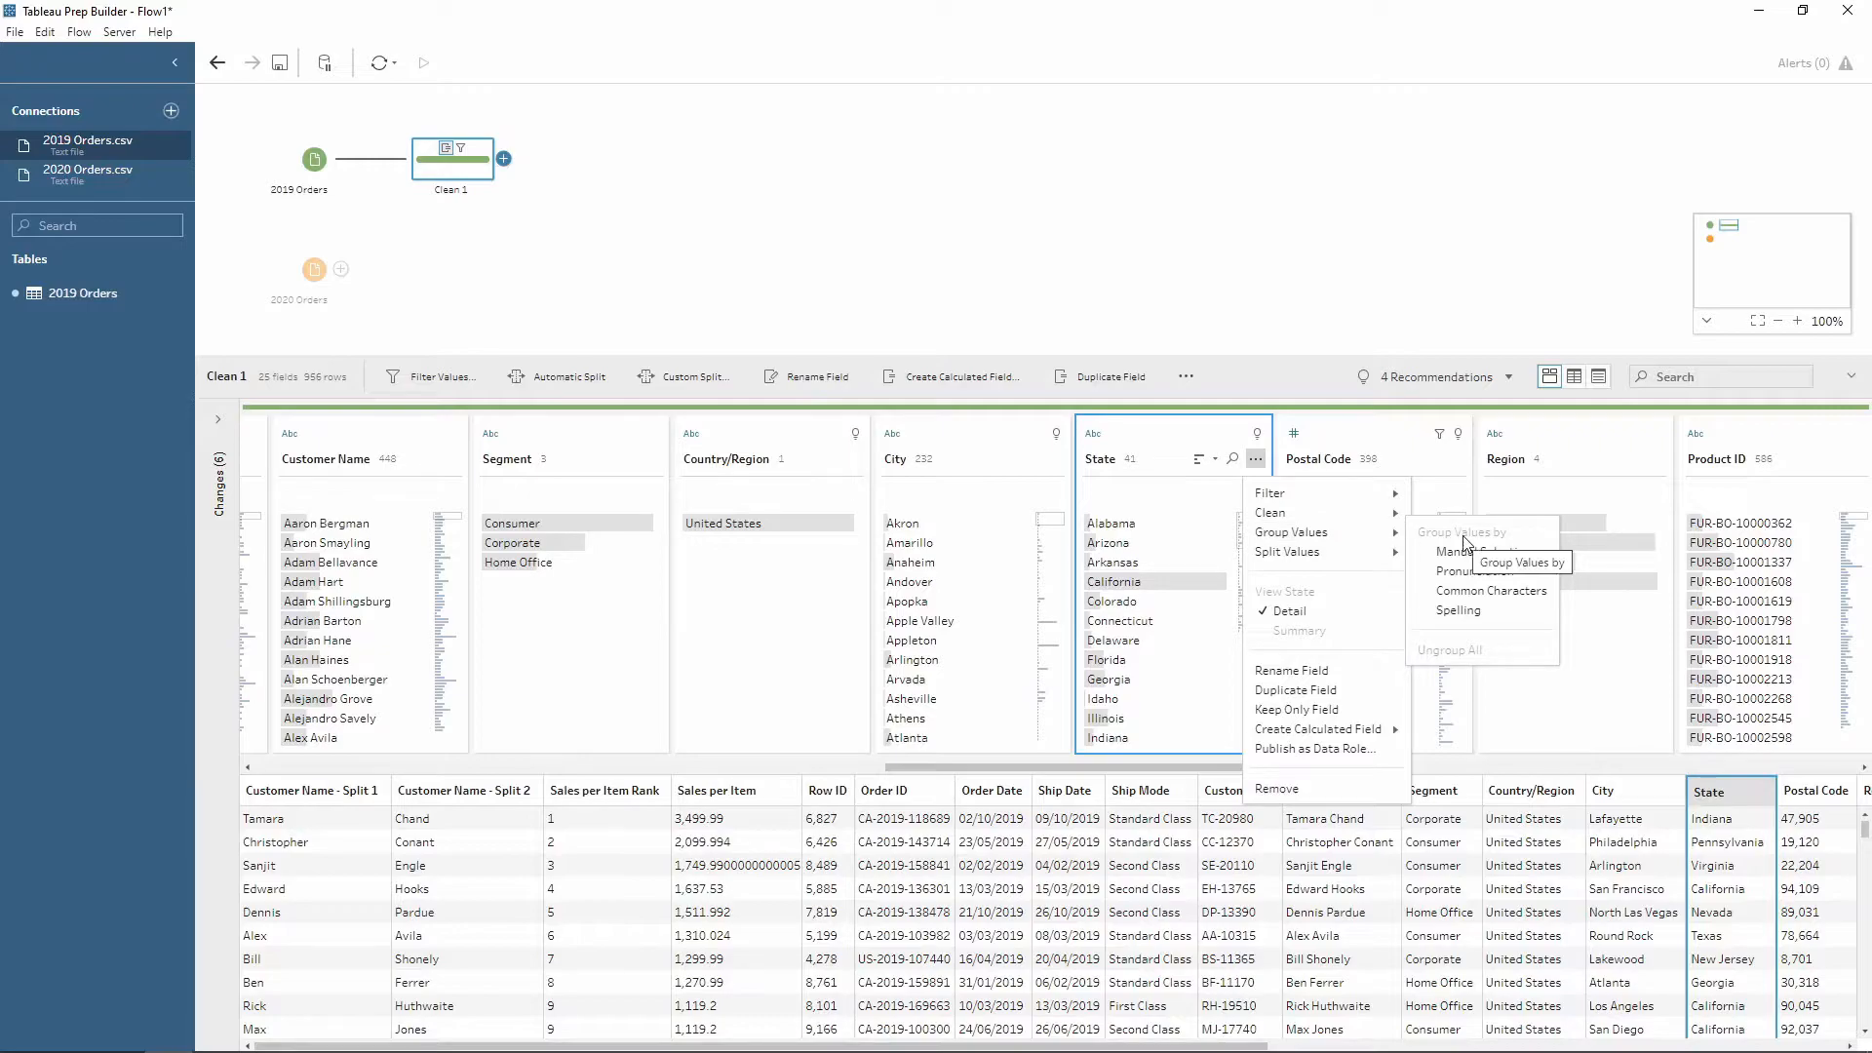
{"action": "left_click", "coordinate": [1513, 574]}
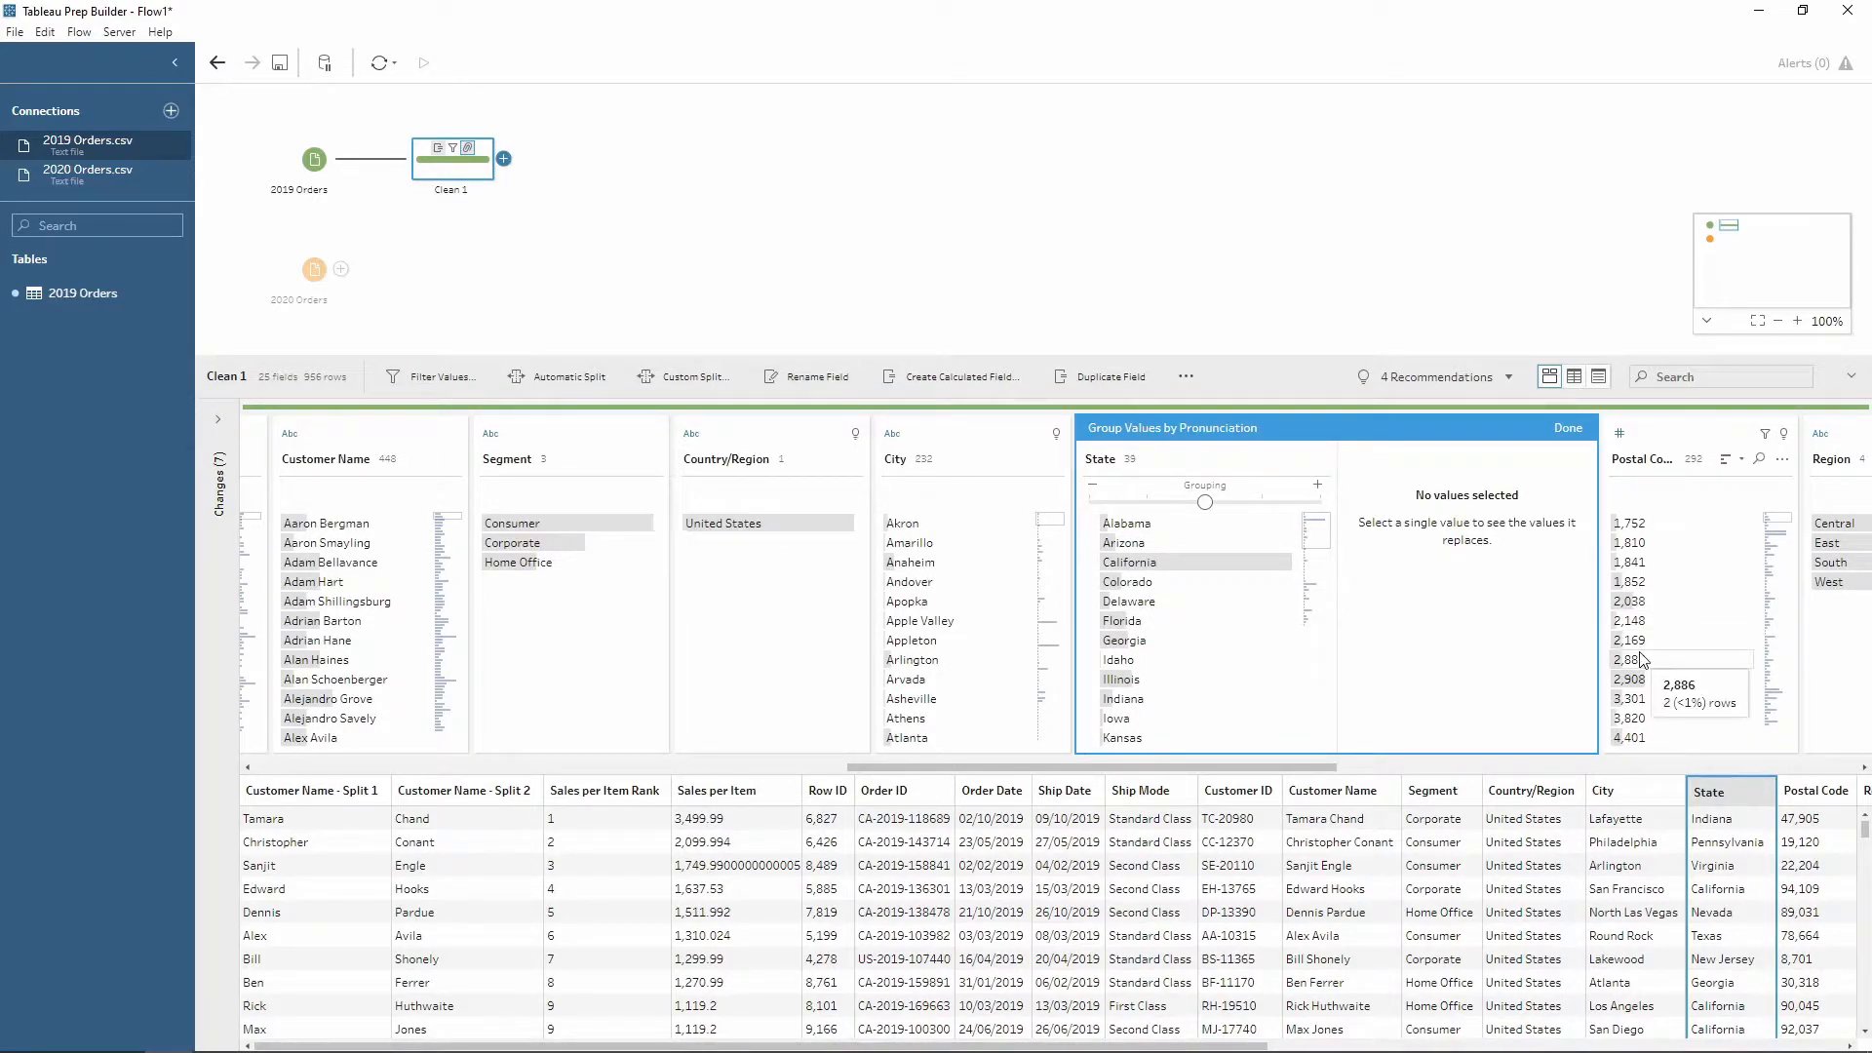
{"action": "left_click", "coordinate": [1568, 429]}
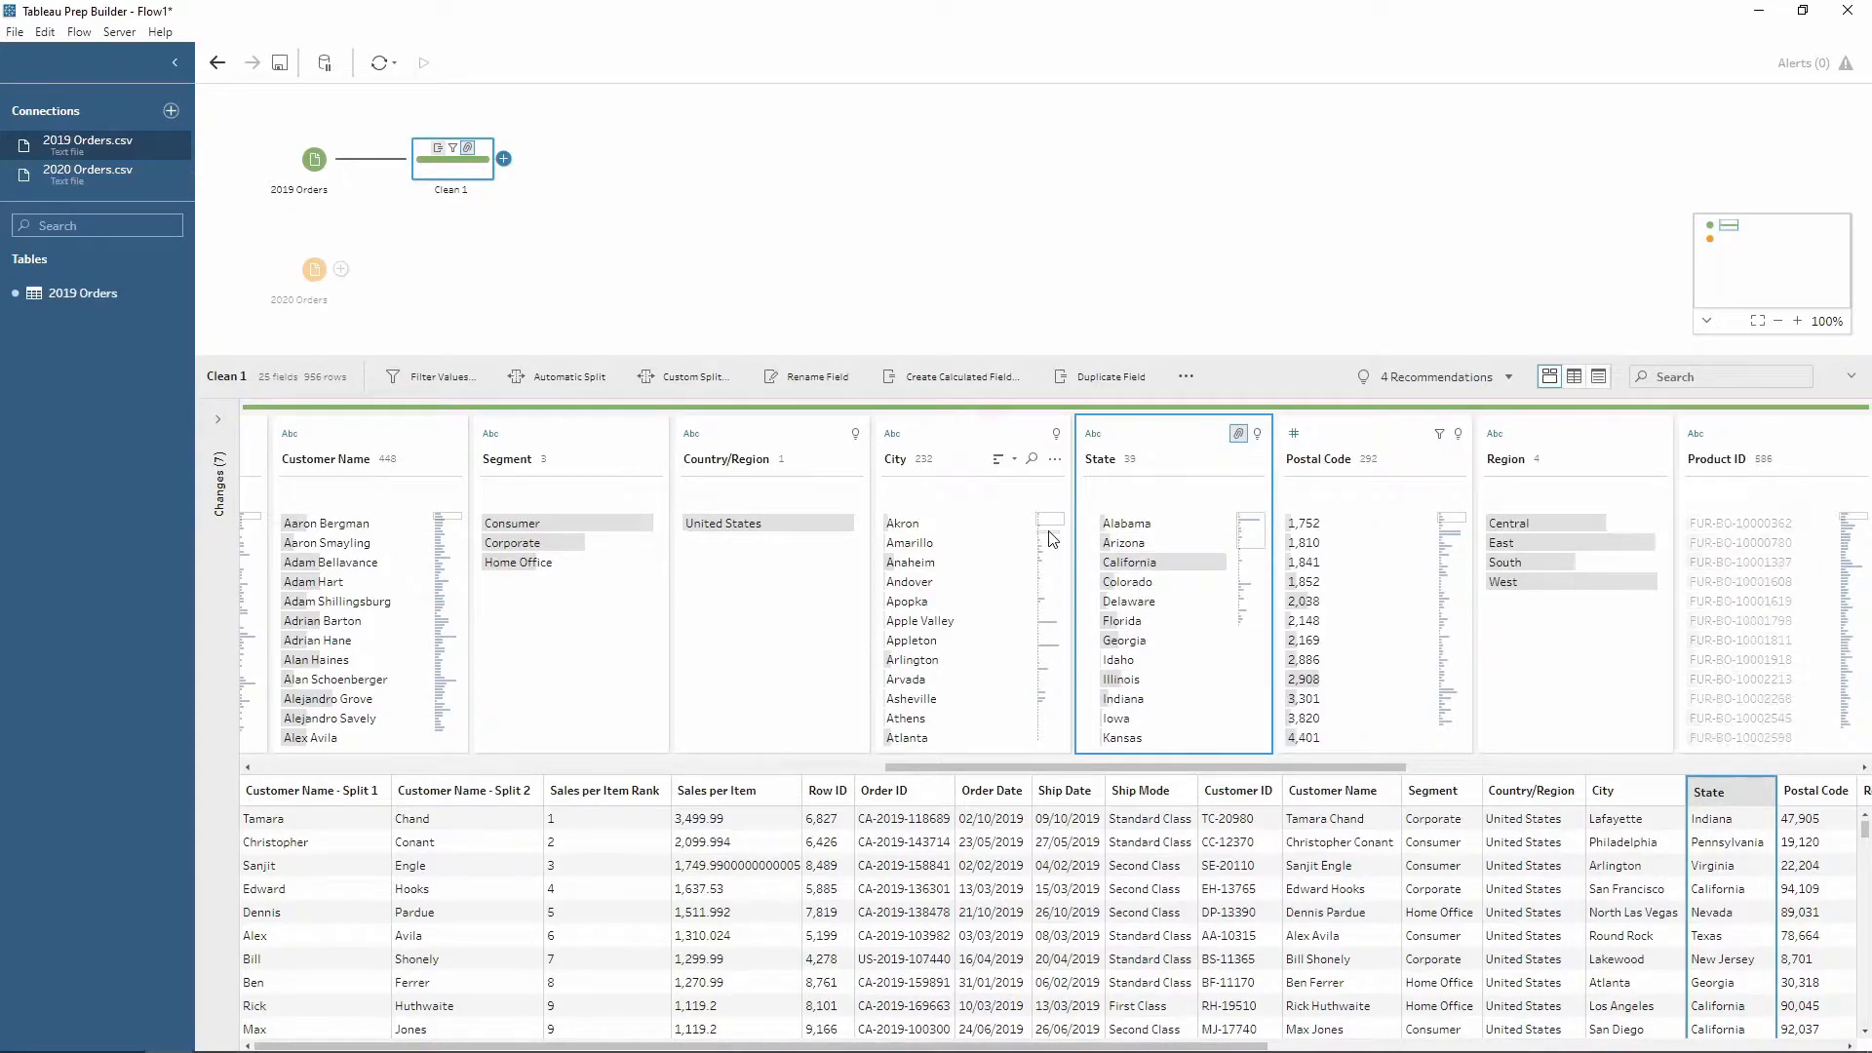
{"action": "left_click", "coordinate": [1053, 458]}
{"action": "mouse_move", "coordinate": [1092, 512]}
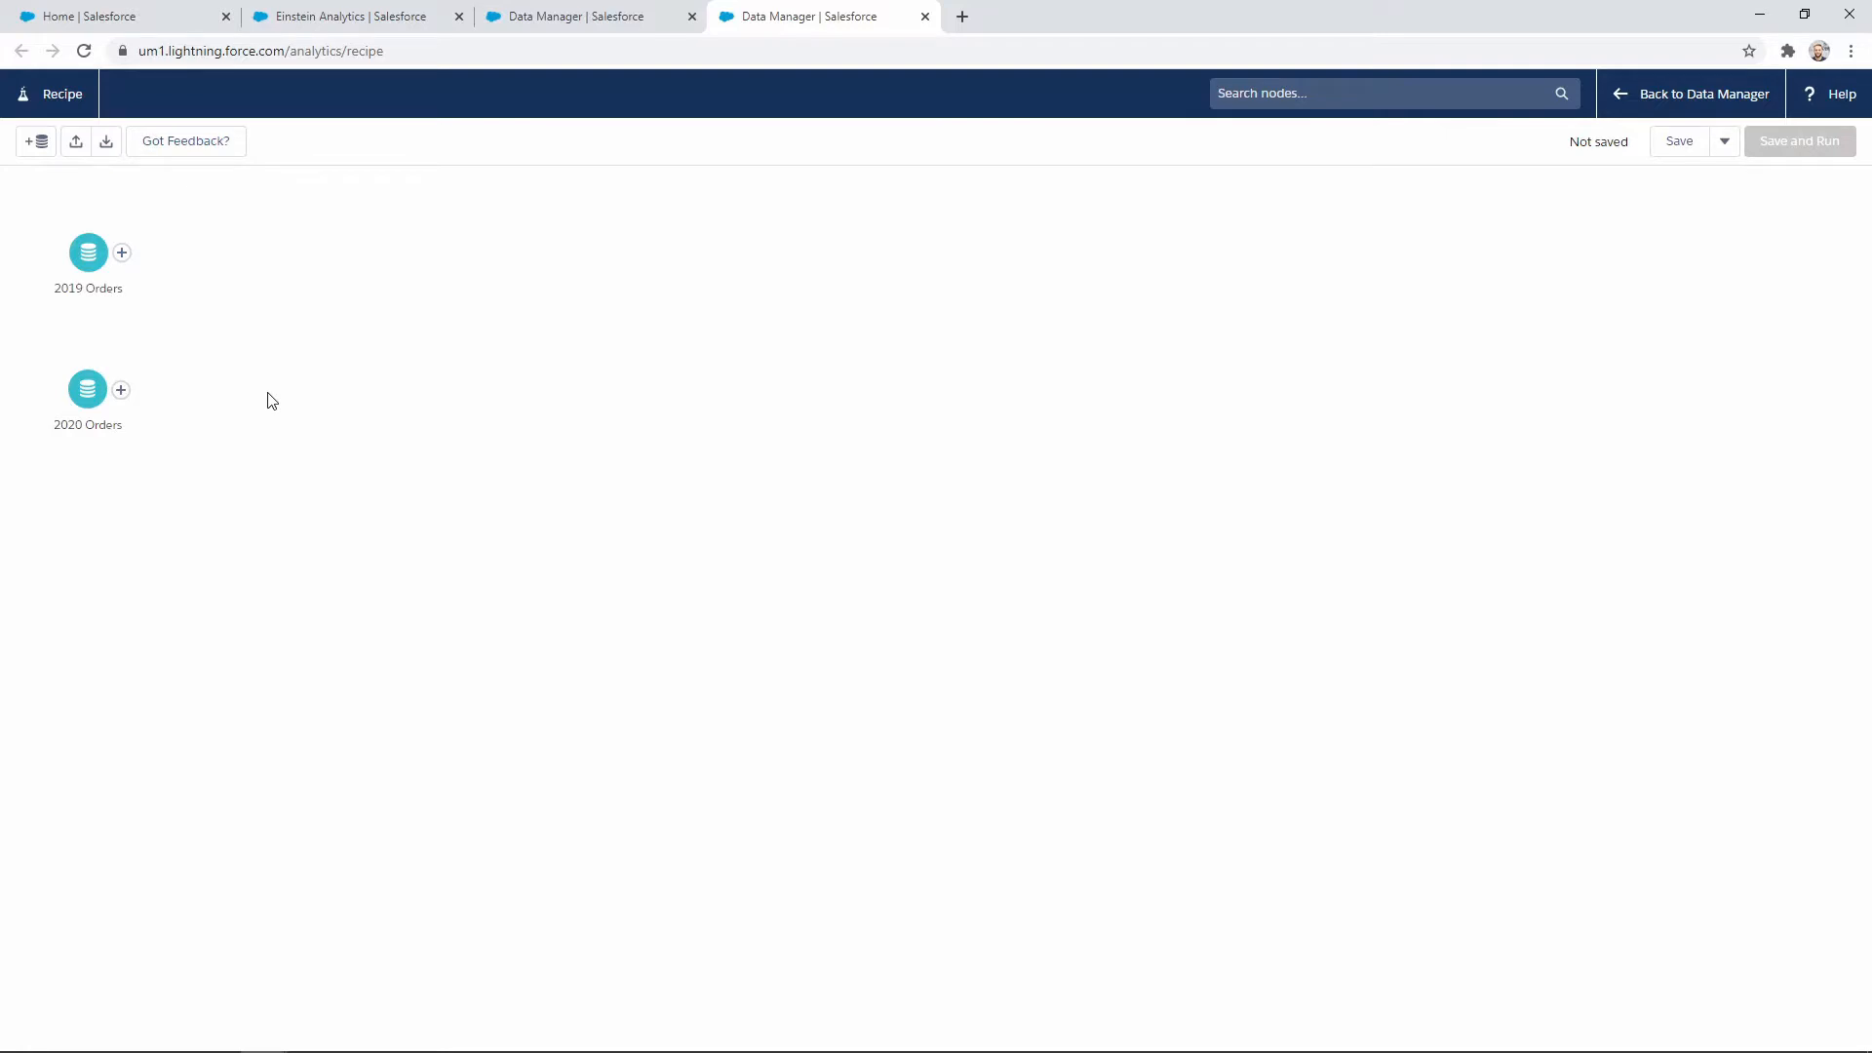
Add a Filter node after the 2019 Orders input with a condition that Postal Code is not null
{"action": "left_click", "coordinate": [123, 255]}
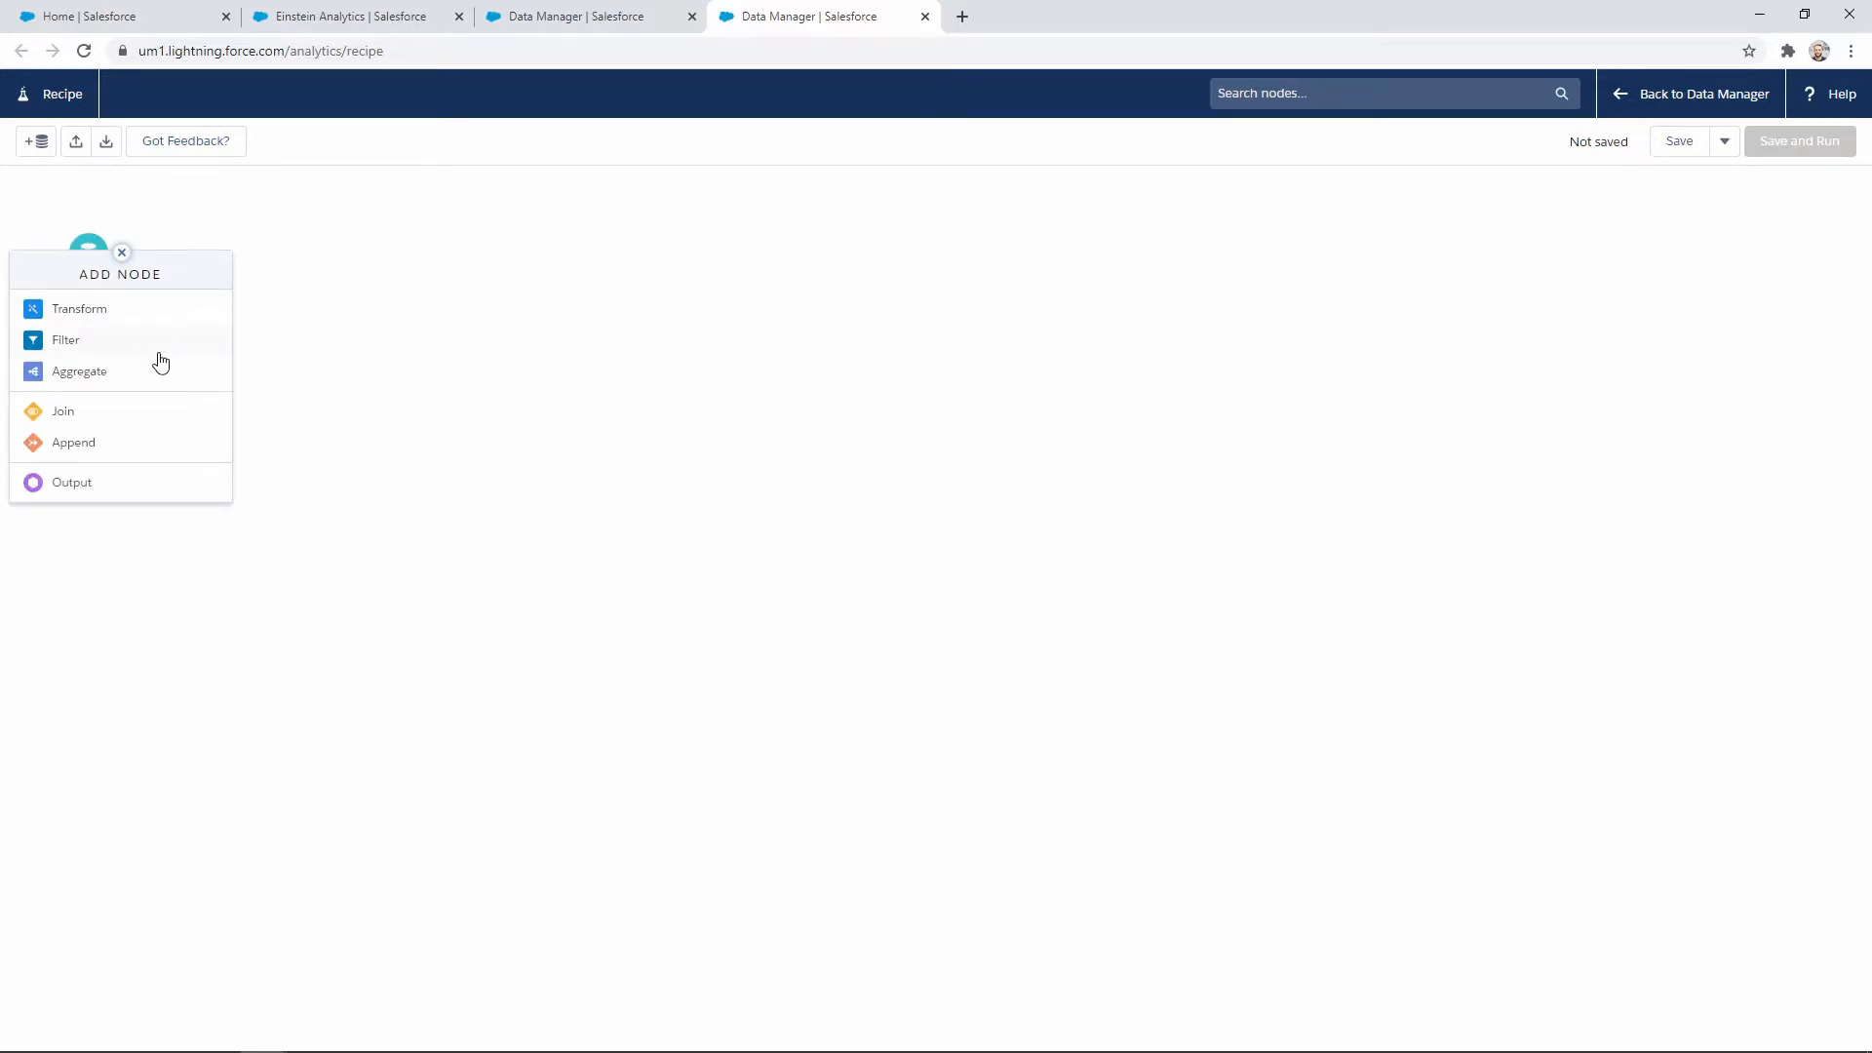
{"action": "left_click", "coordinate": [73, 349]}
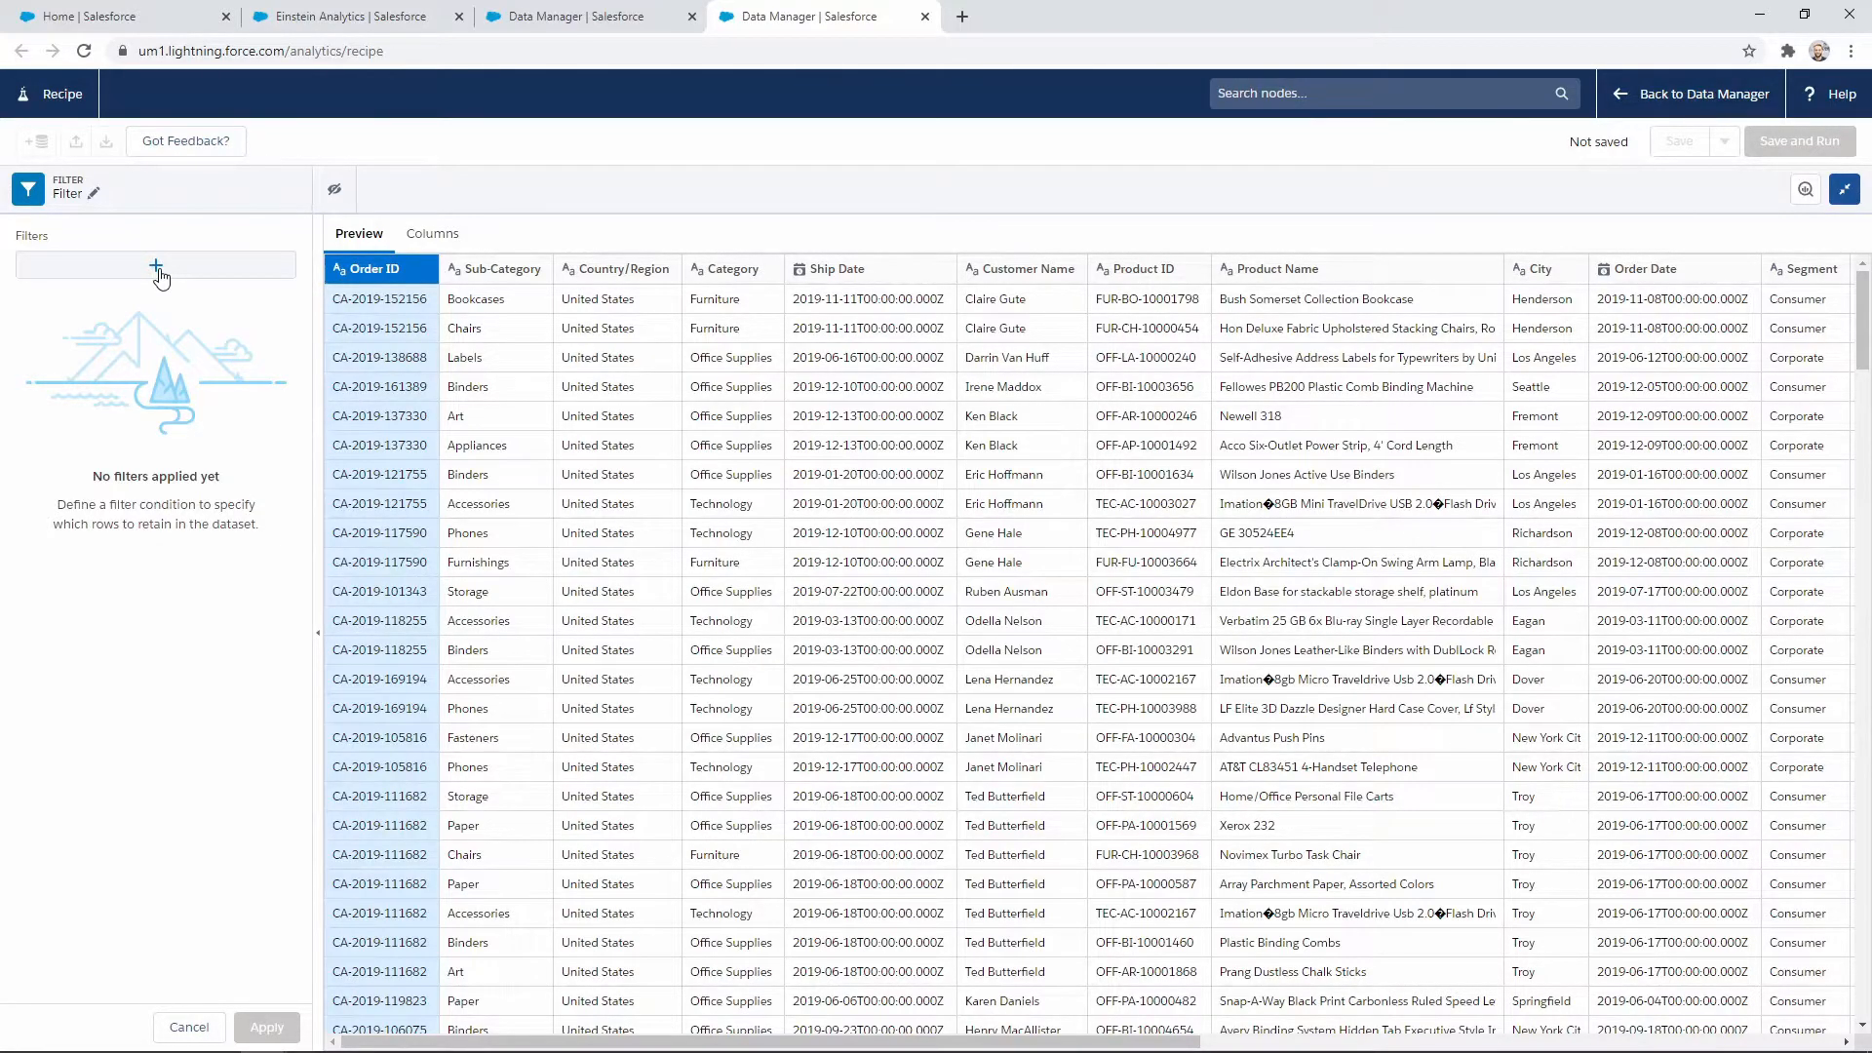
{"action": "left_click", "coordinate": [158, 270]}
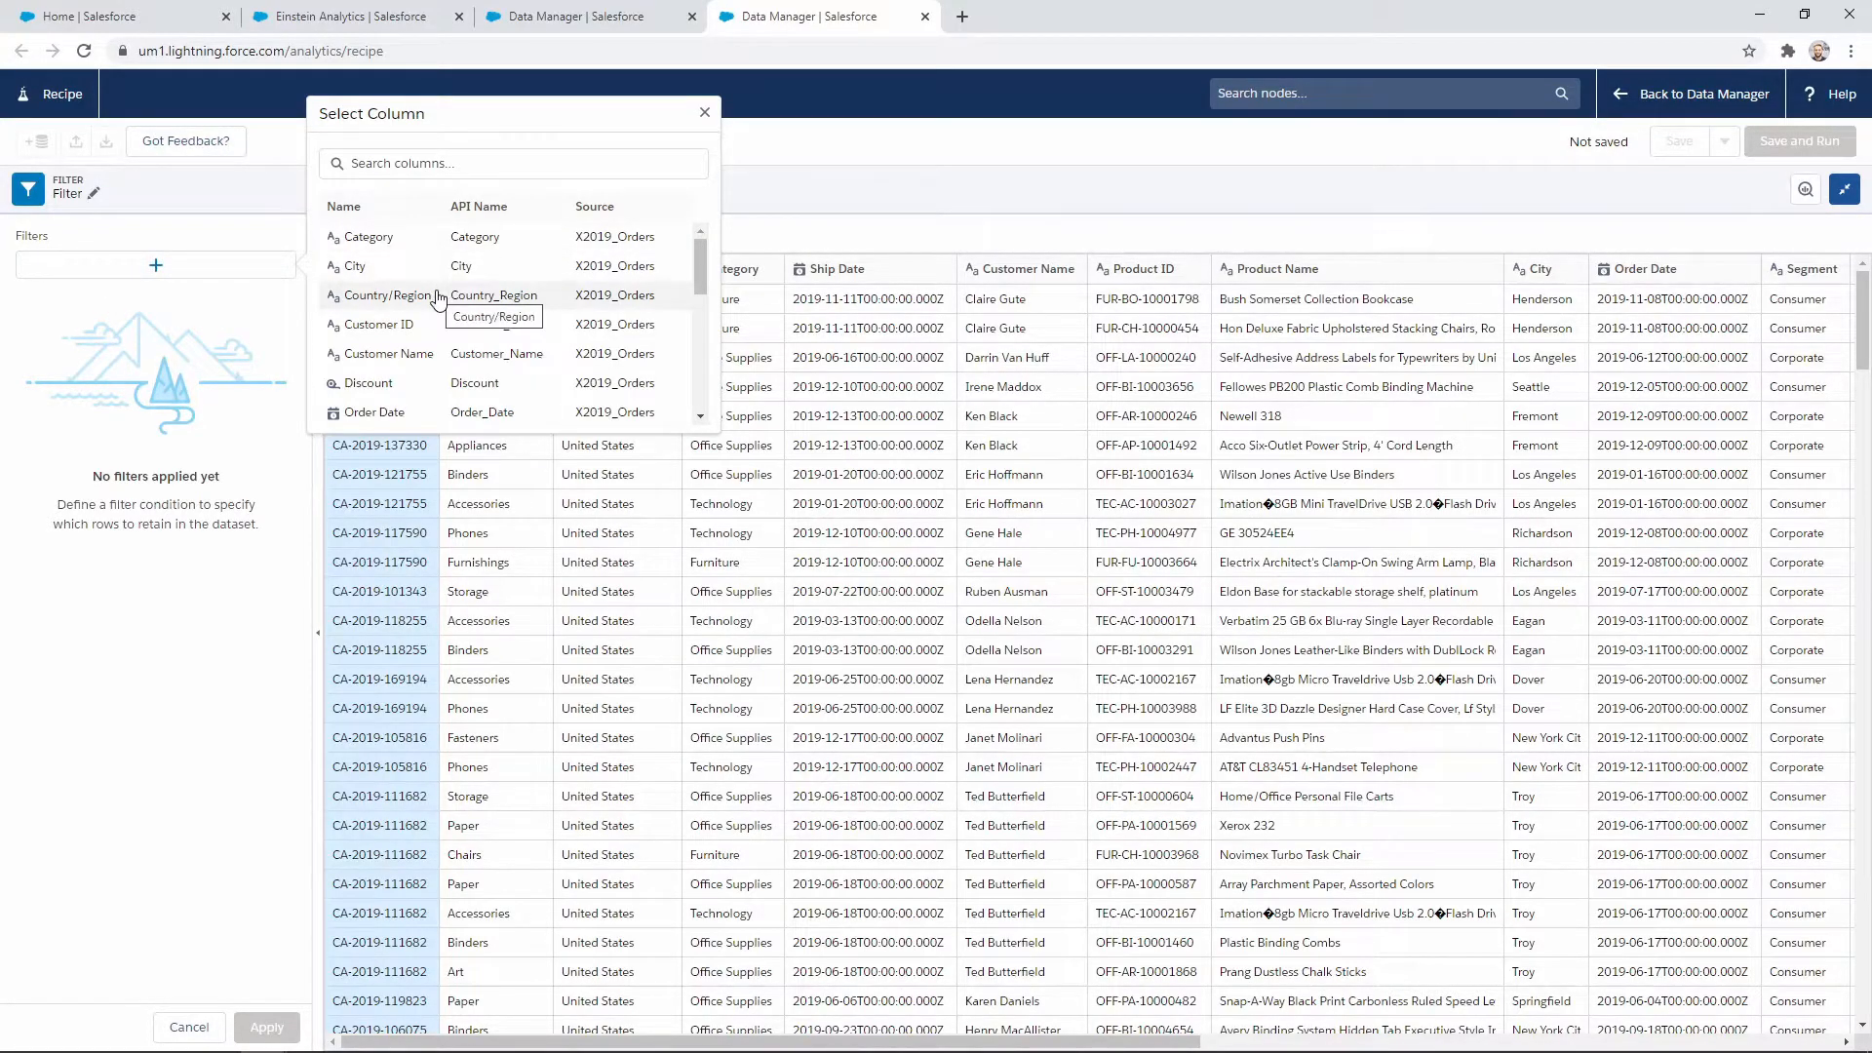
{"action": "scroll", "coordinate": [390, 381], "scroll_direction": "down", "scroll_amount": 1}
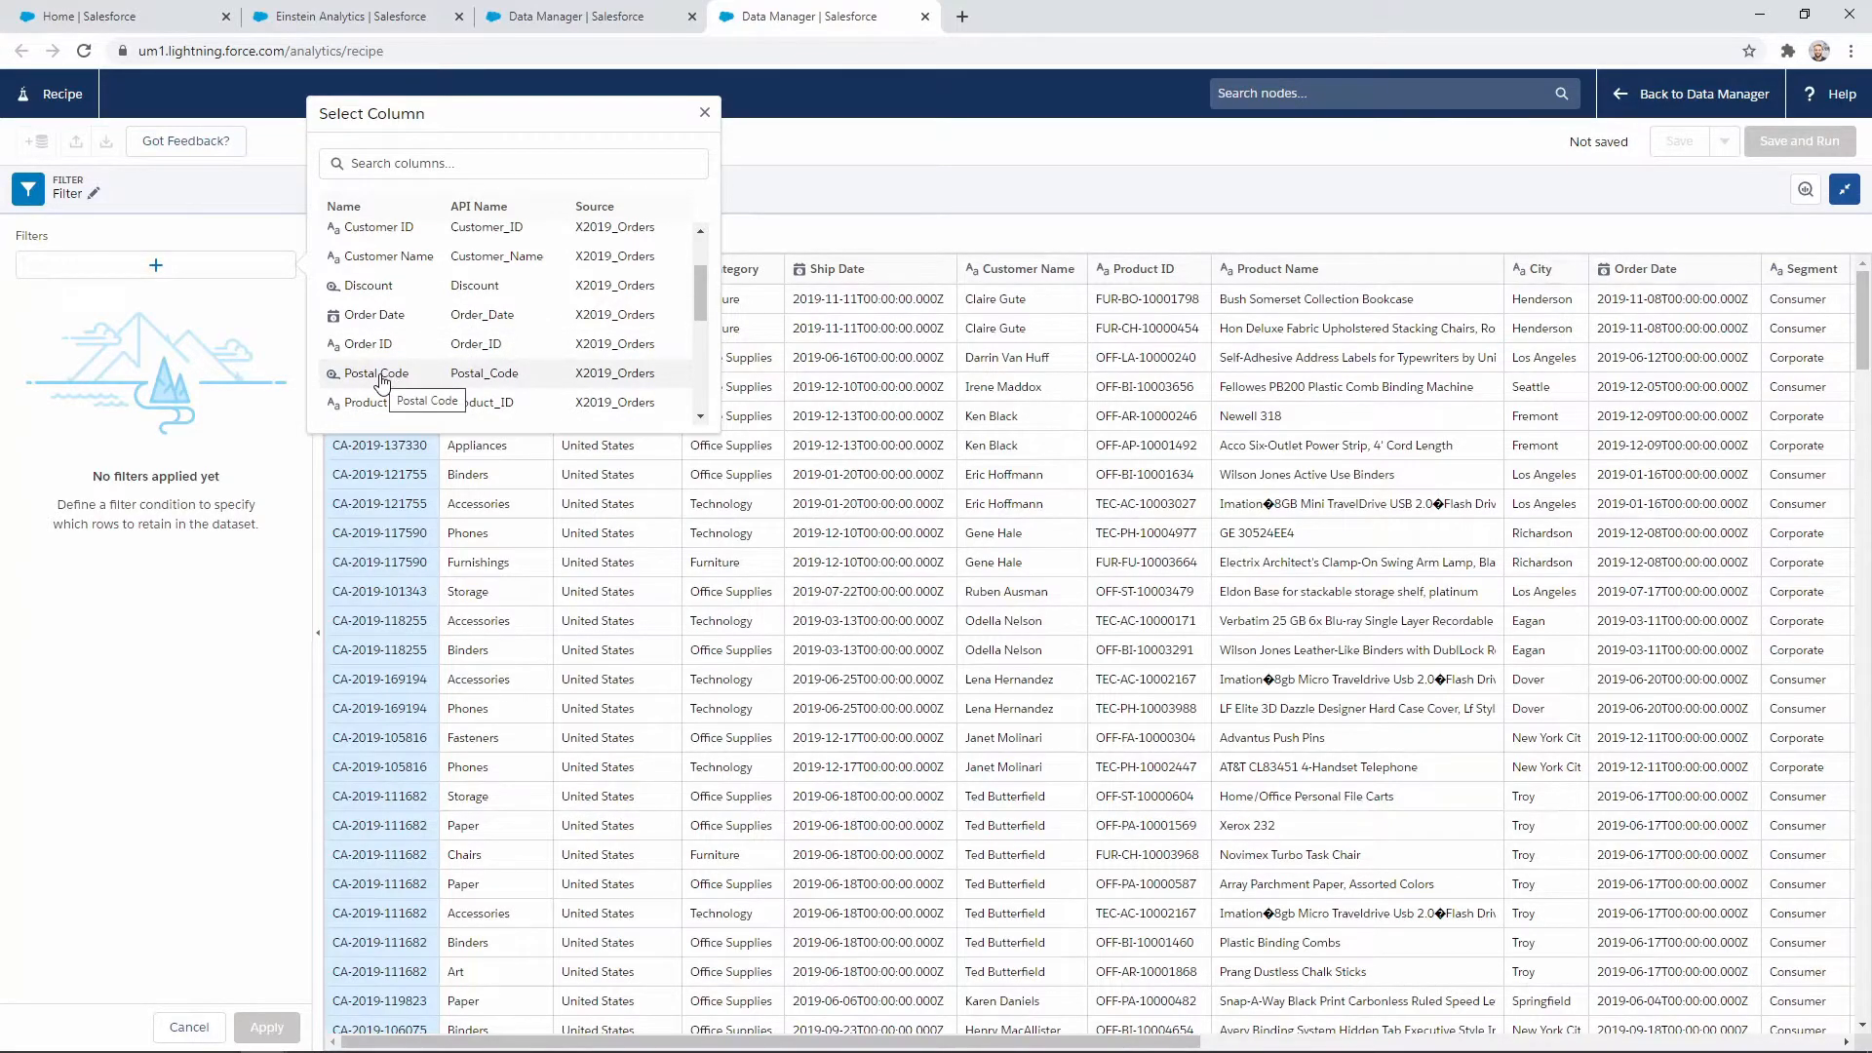
{"action": "left_click", "coordinate": [382, 378]}
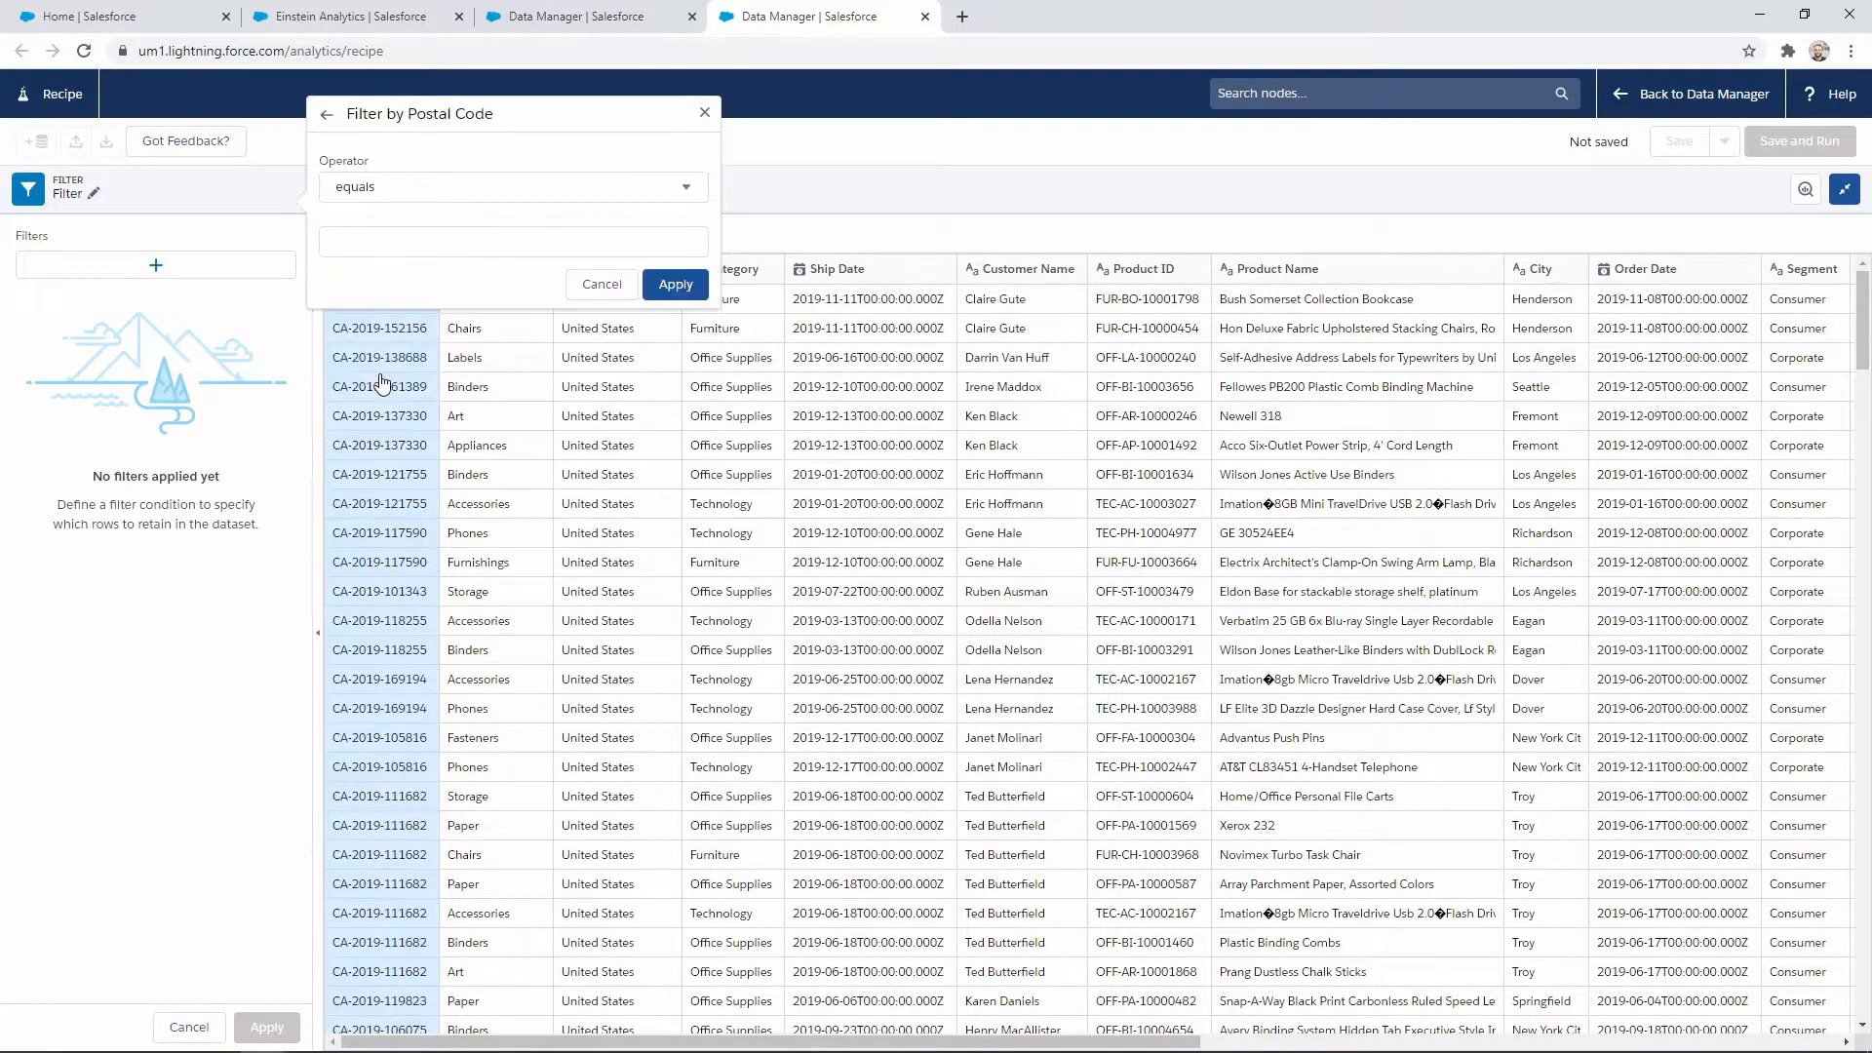
{"action": "left_click", "coordinate": [368, 195]}
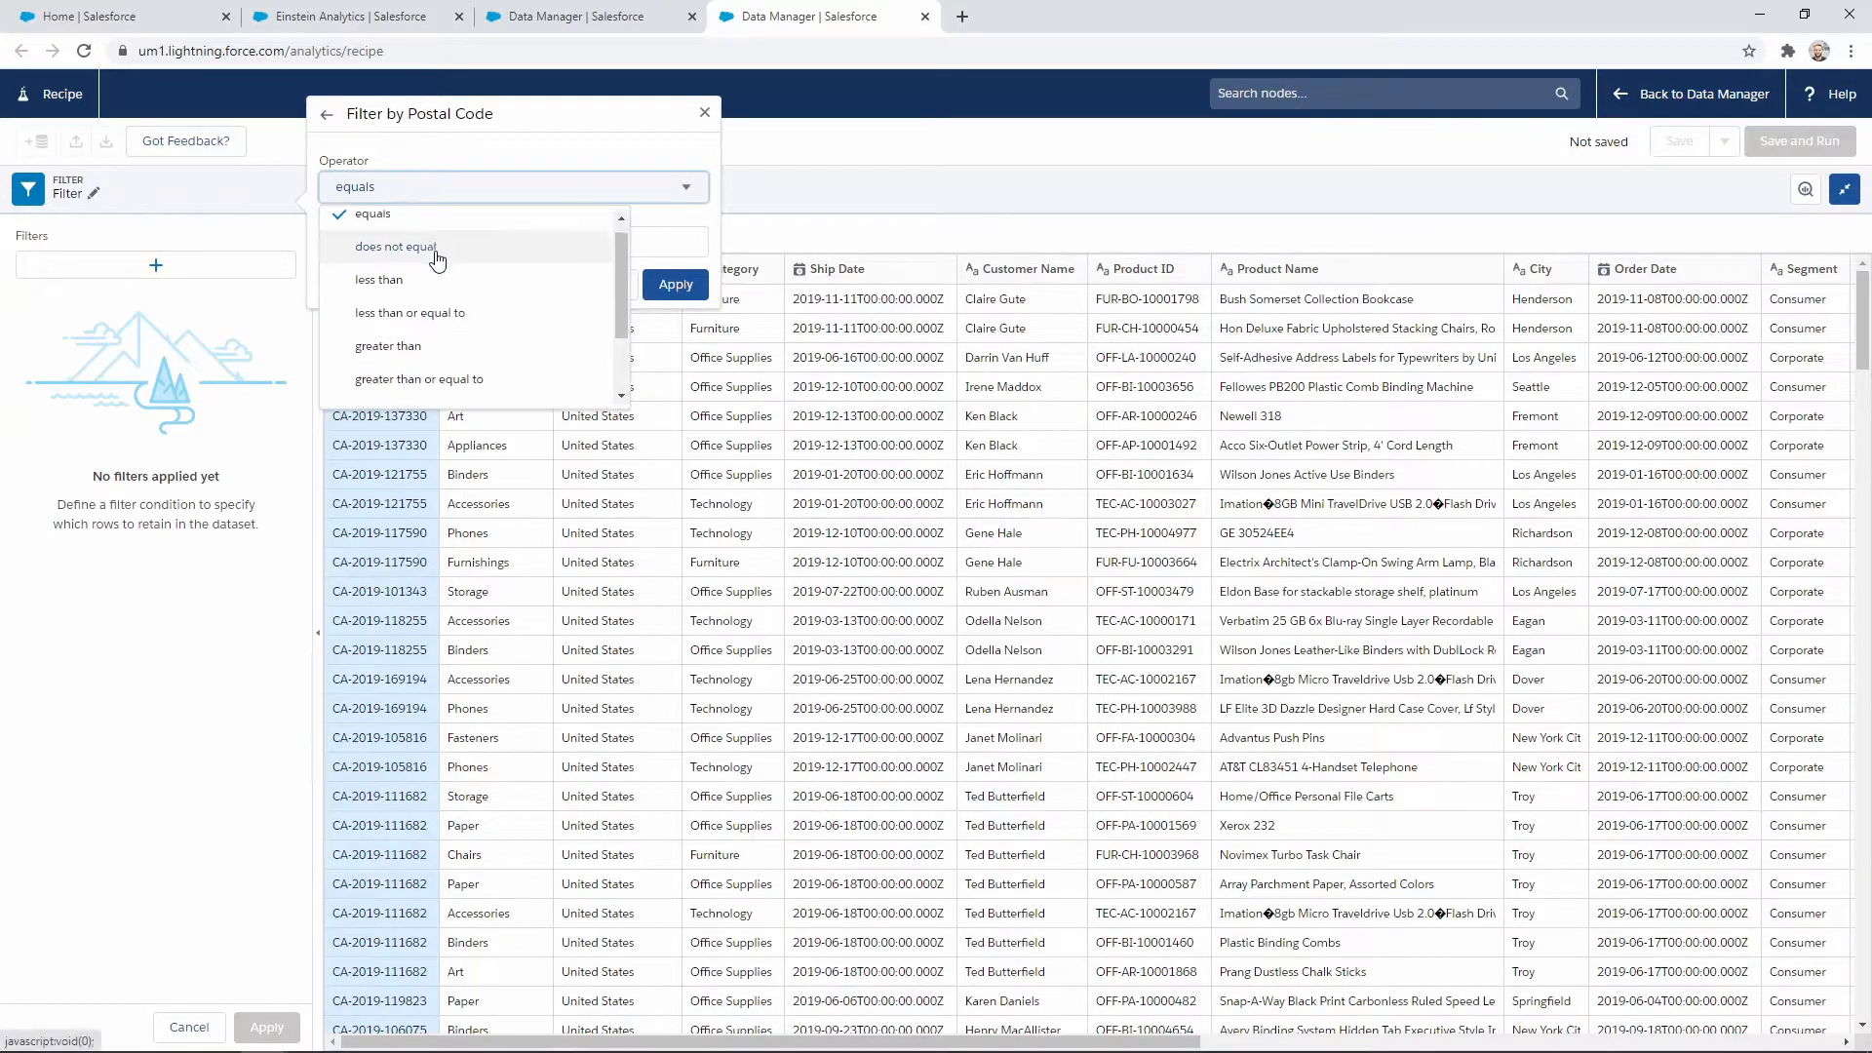
{"action": "scroll", "coordinate": [435, 255], "scroll_direction": "down", "scroll_amount": 2}
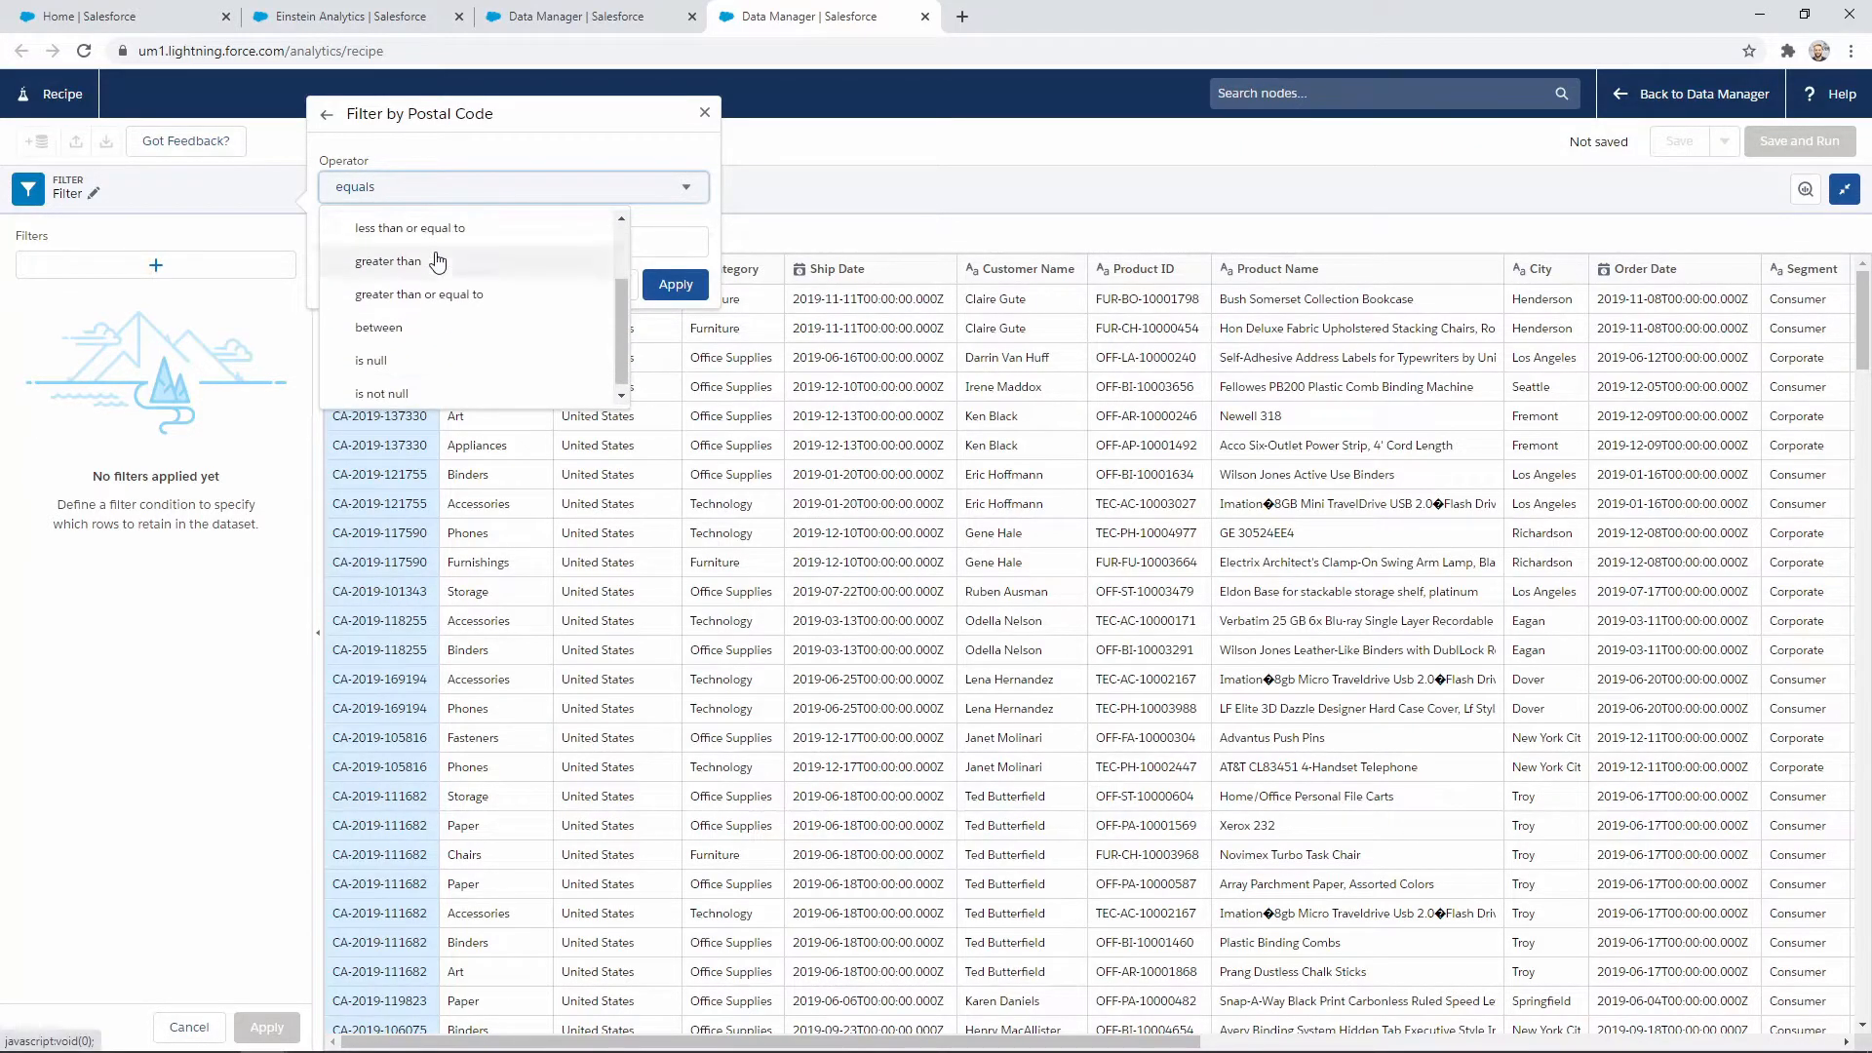
{"action": "left_click", "coordinate": [380, 392]}
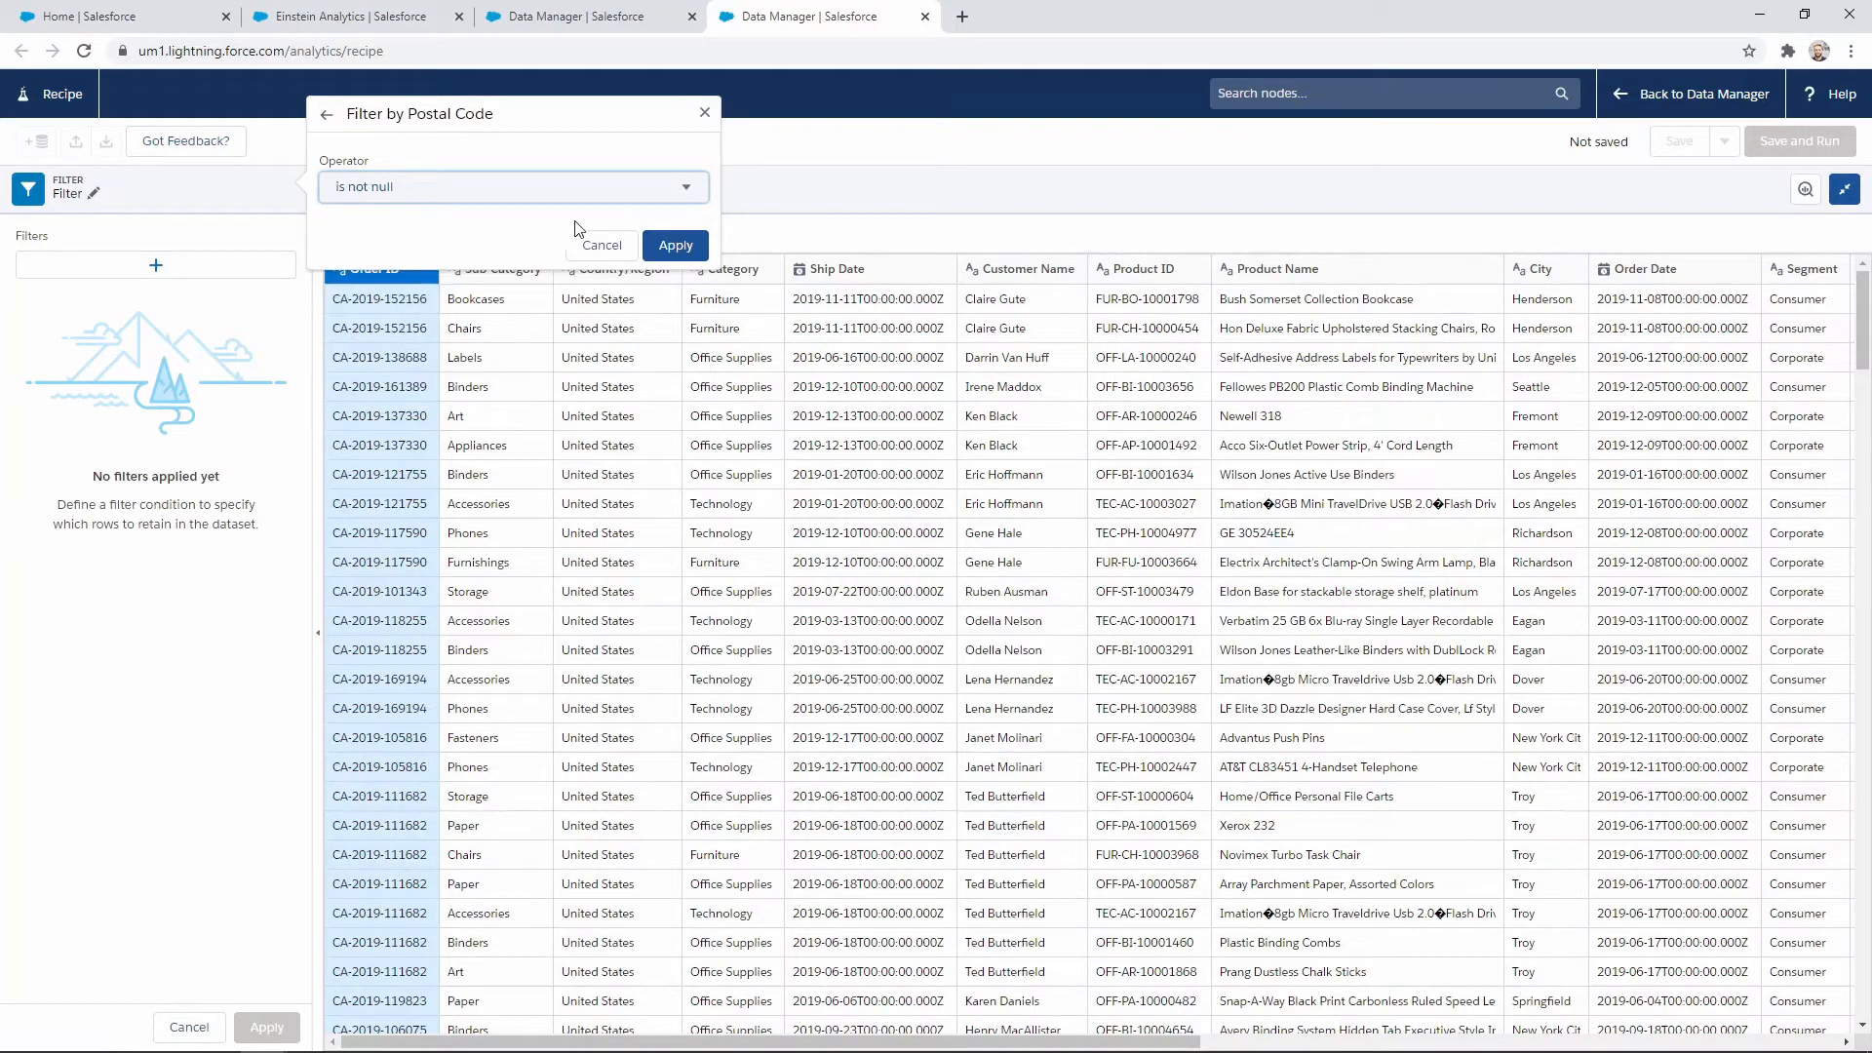
{"action": "left_click", "coordinate": [676, 249]}
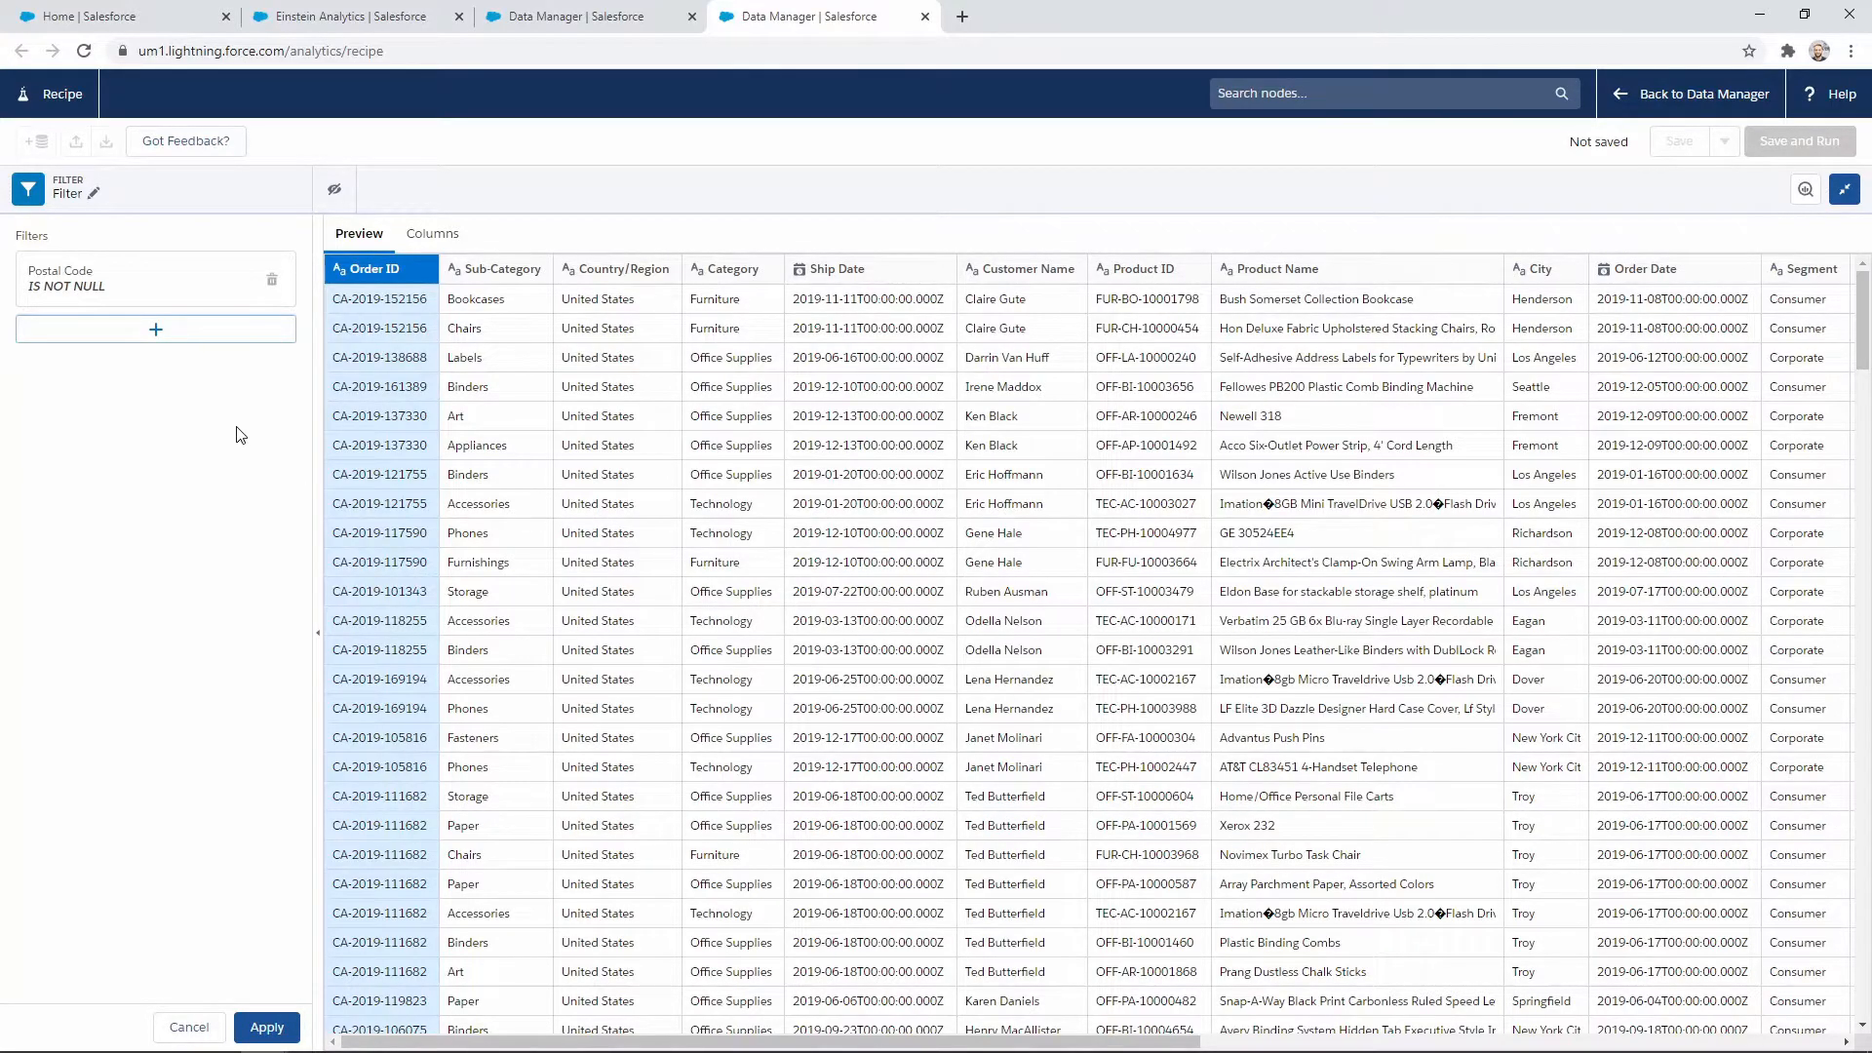
Add a second filter condition that keeps rows with Sales greater than or equal to 100
{"action": "left_click", "coordinate": [157, 340]}
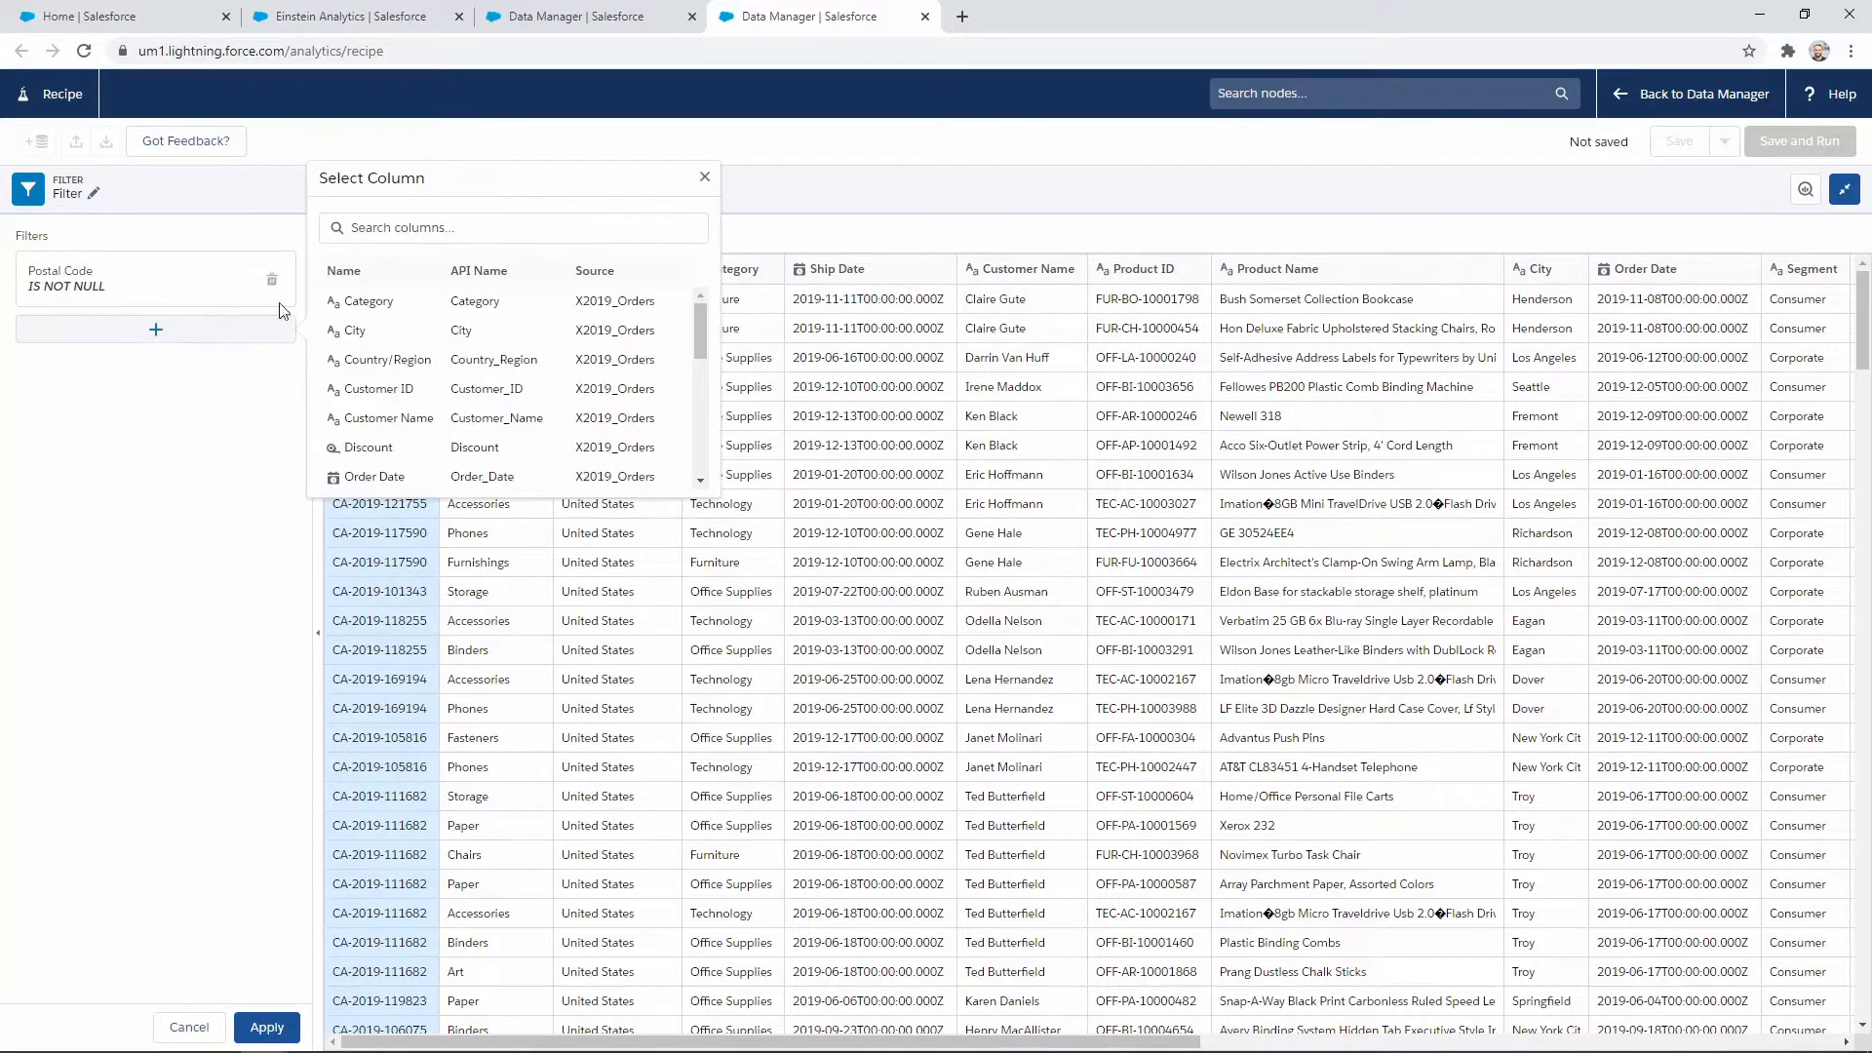
{"action": "scroll", "coordinate": [430, 321], "scroll_direction": "down", "scroll_amount": 5}
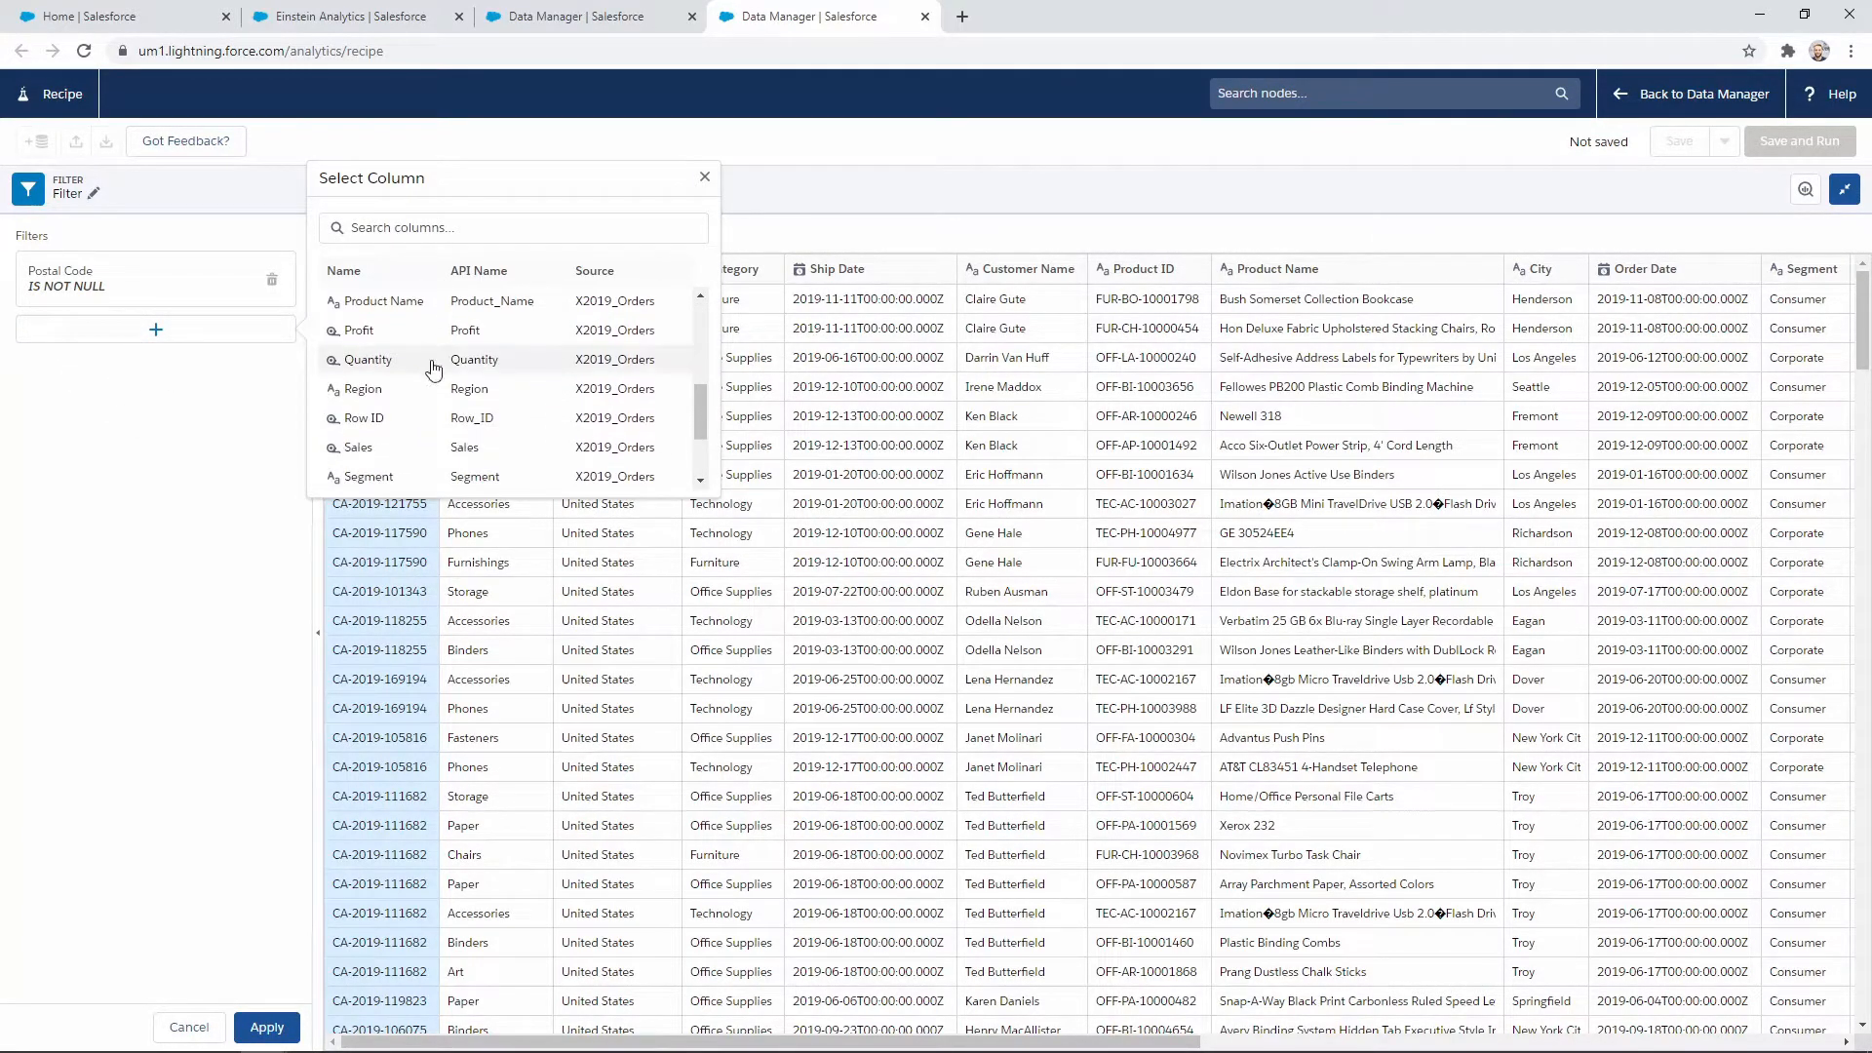
{"action": "left_click", "coordinate": [390, 450]}
{"action": "left_click", "coordinate": [413, 260]}
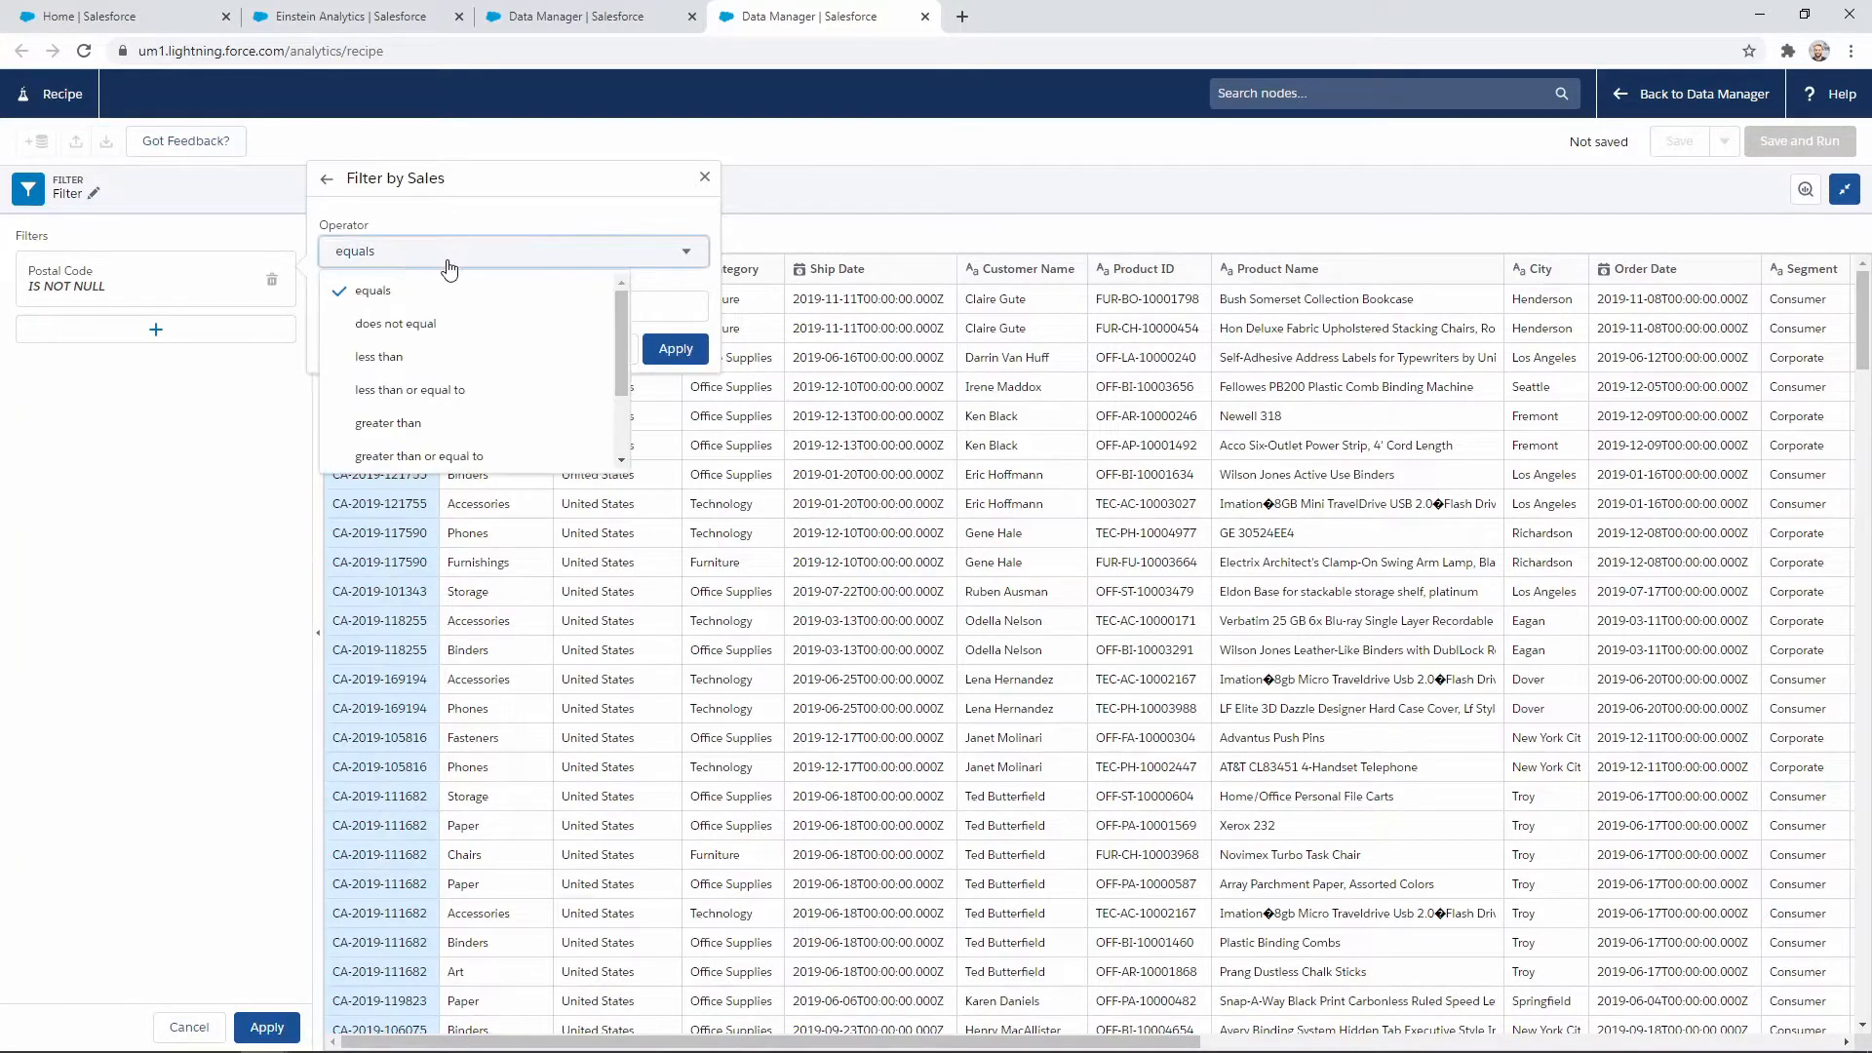
{"action": "left_click", "coordinate": [429, 455]}
{"action": "left_click", "coordinate": [412, 308]}
{"action": "type", "text": "100"}
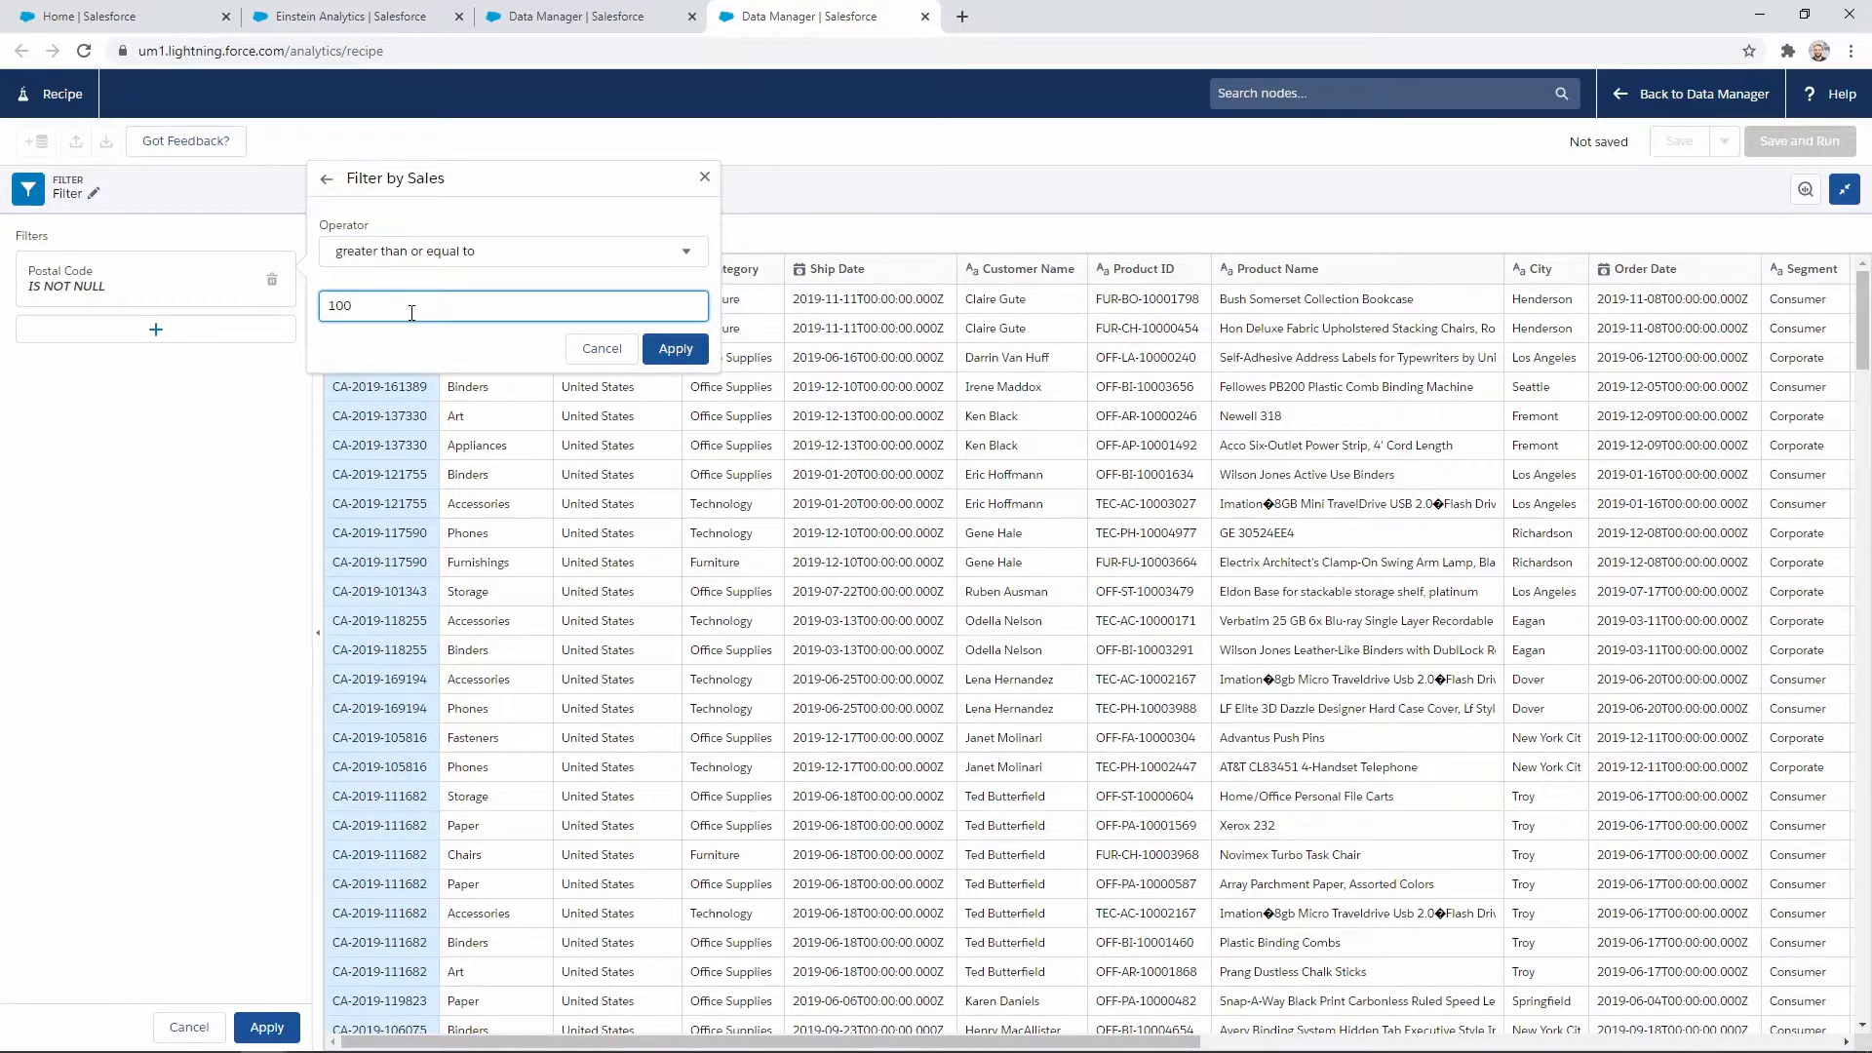
{"action": "left_click", "coordinate": [676, 350]}
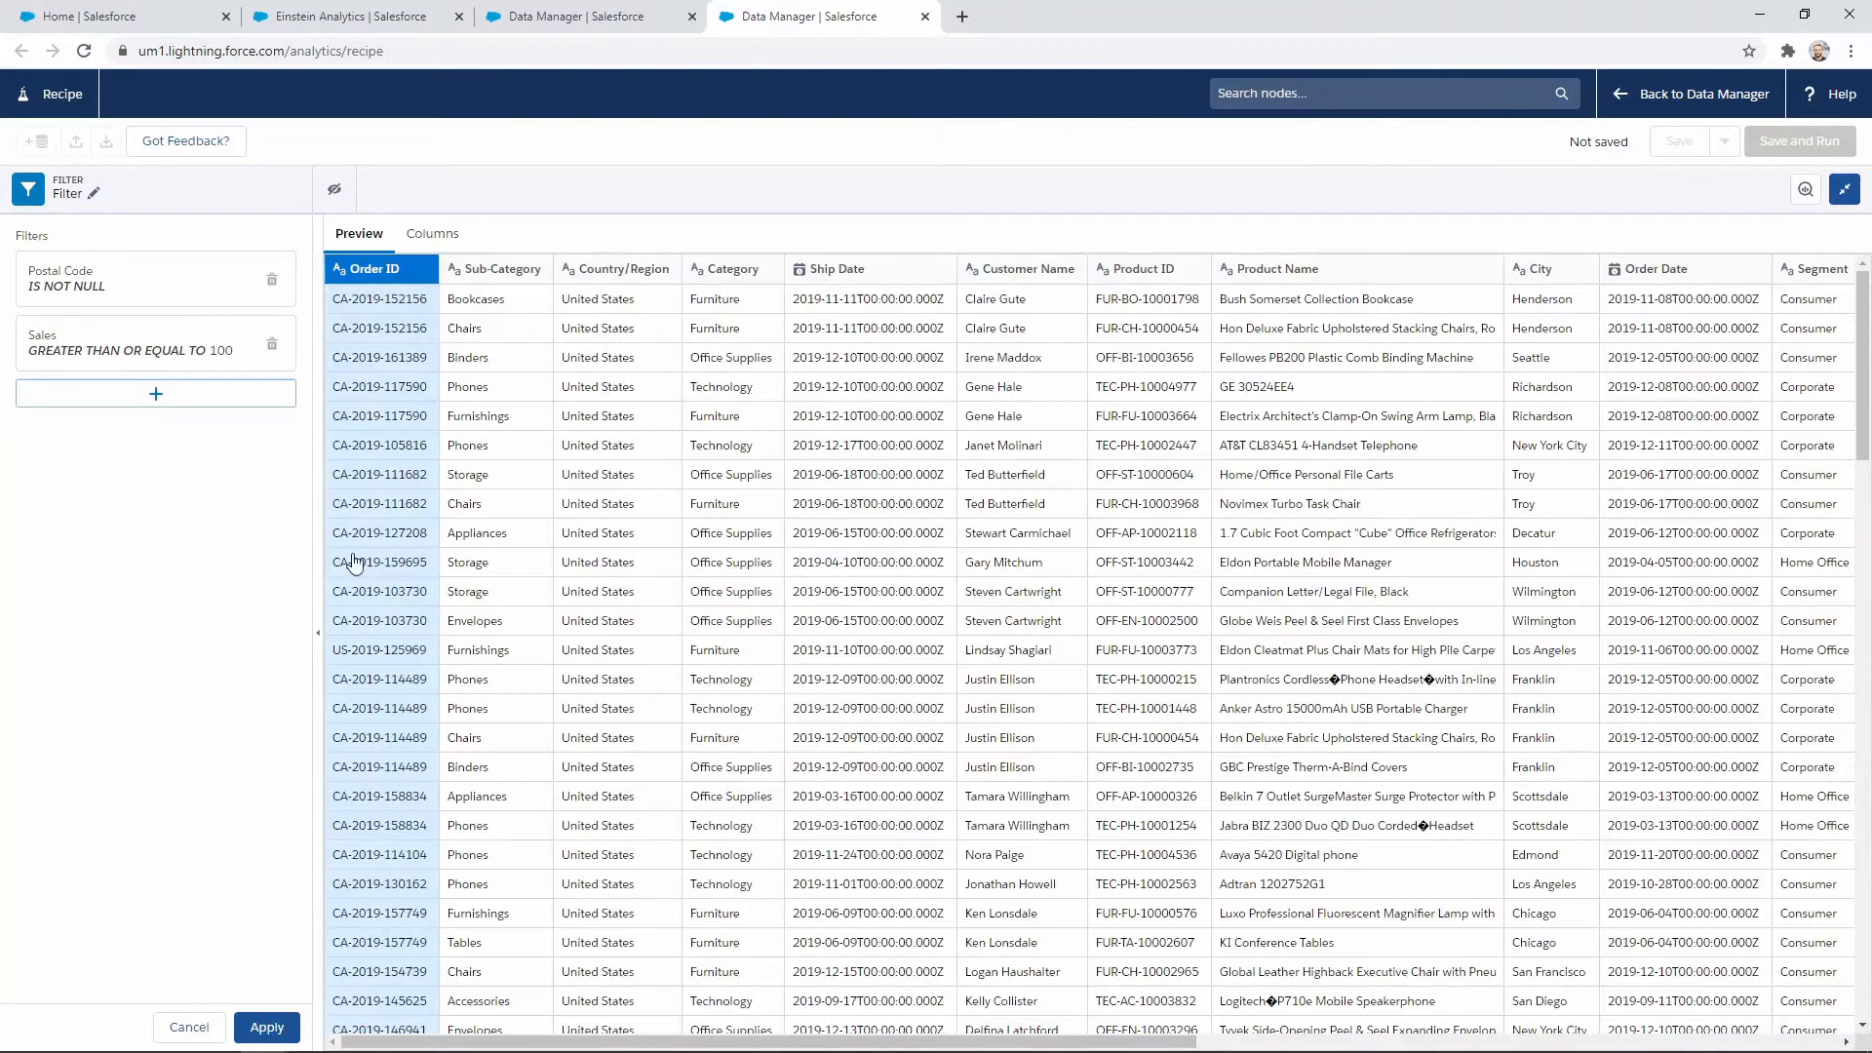
Check the filtered rows' Sales and Postal Code values, and apply the two conditions to the Filter node
{"action": "left_click_drag", "start_coordinate": [888, 1043], "coordinate": [1436, 1043]}
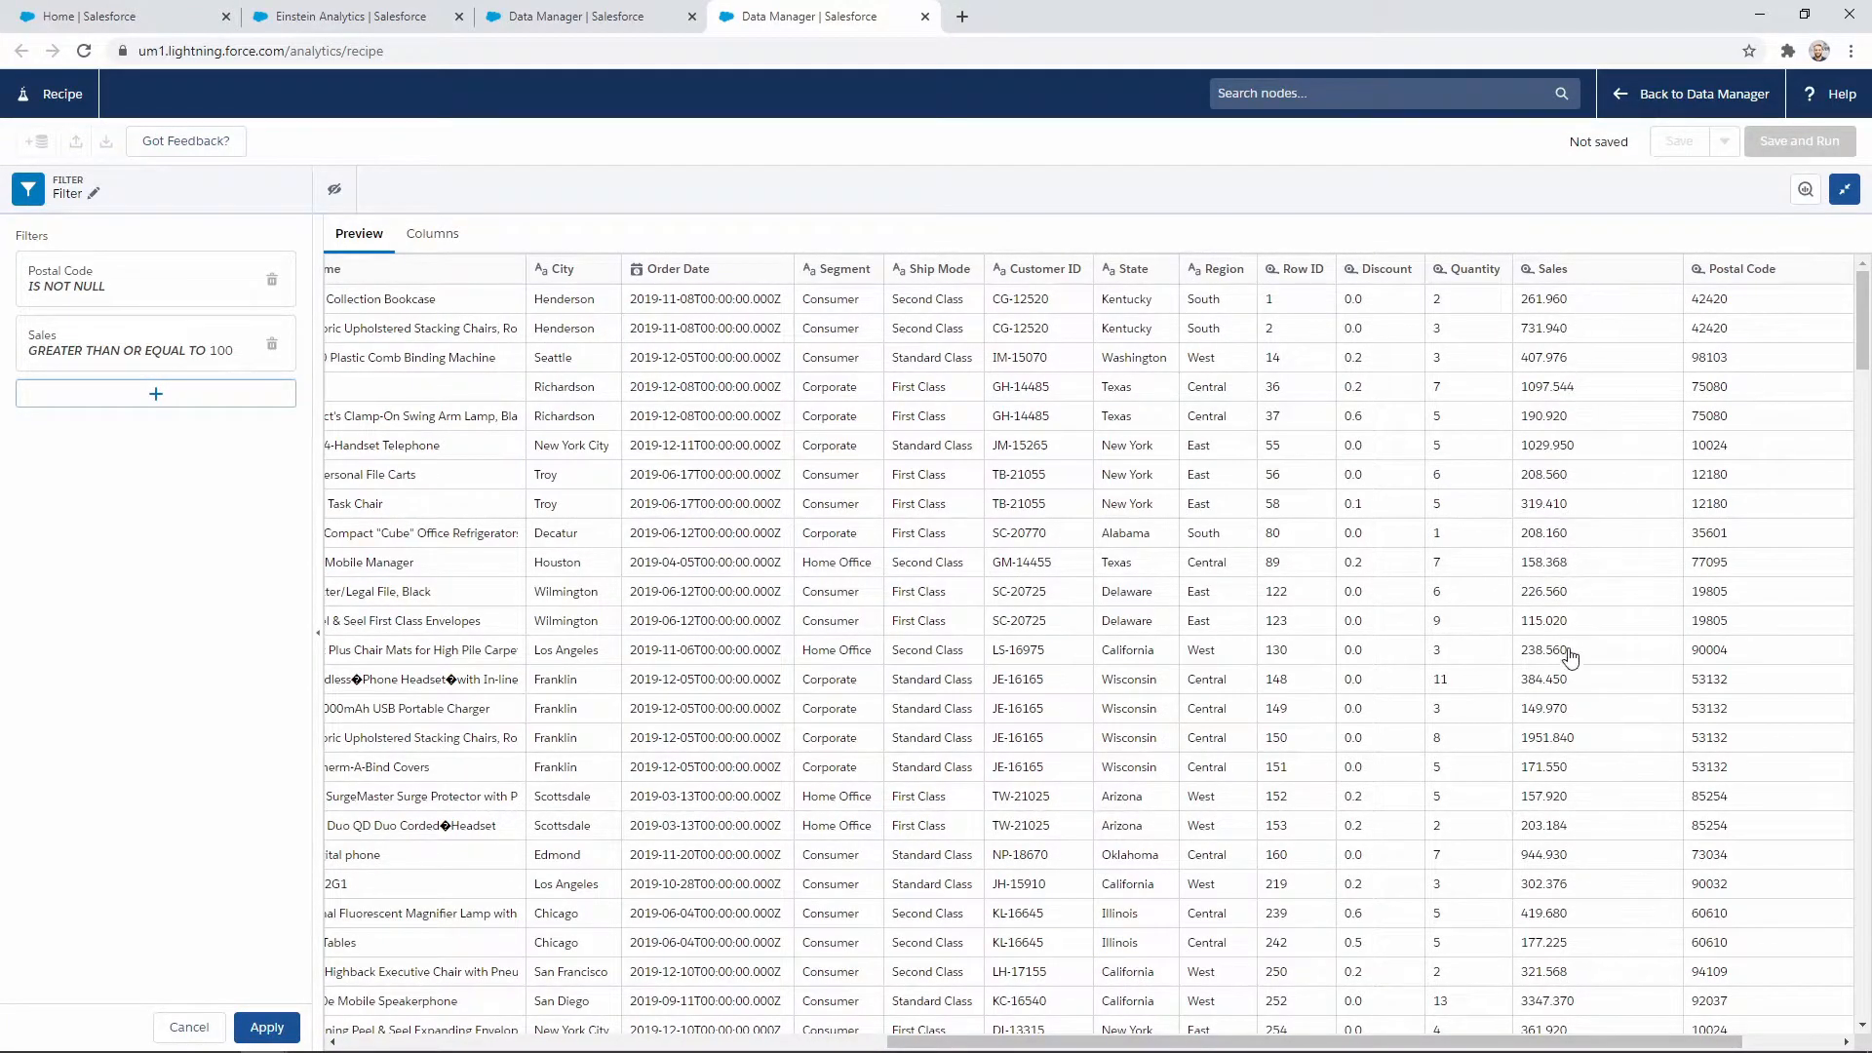
{"action": "left_click", "coordinate": [680, 847]}
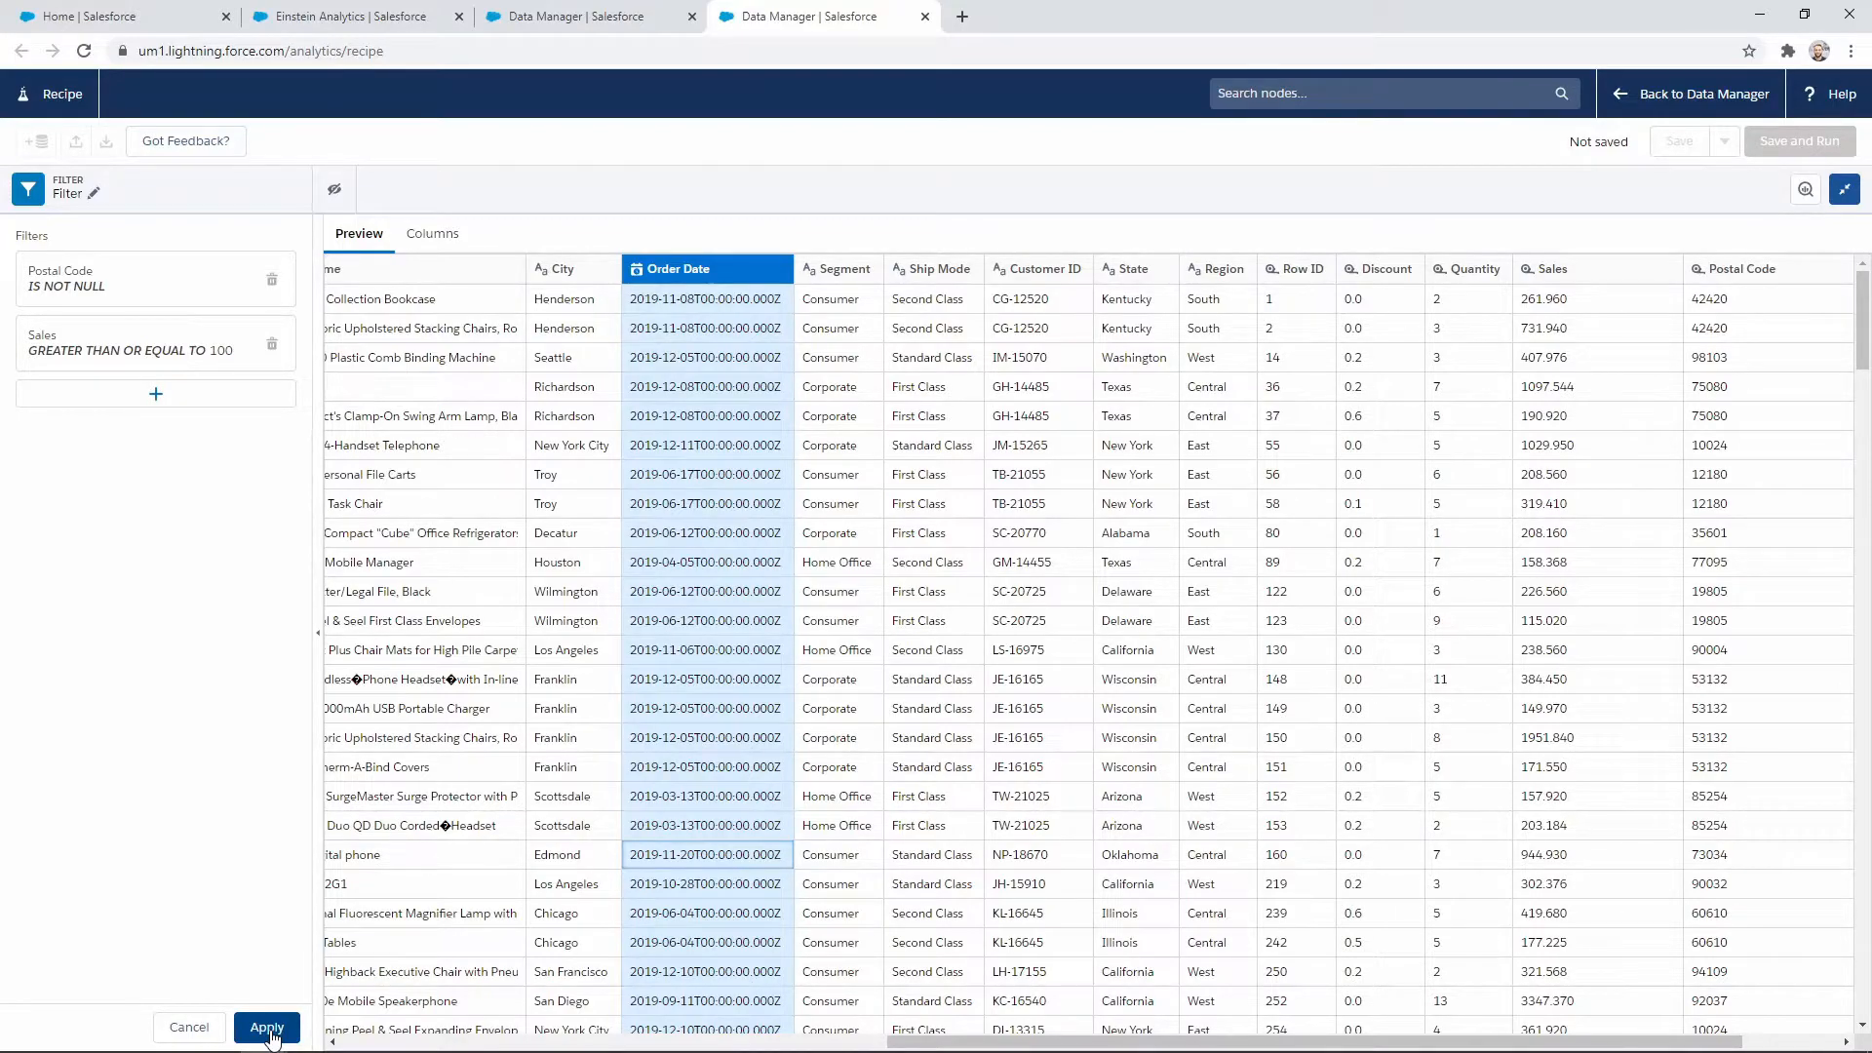
{"action": "left_click", "coordinate": [267, 1028]}
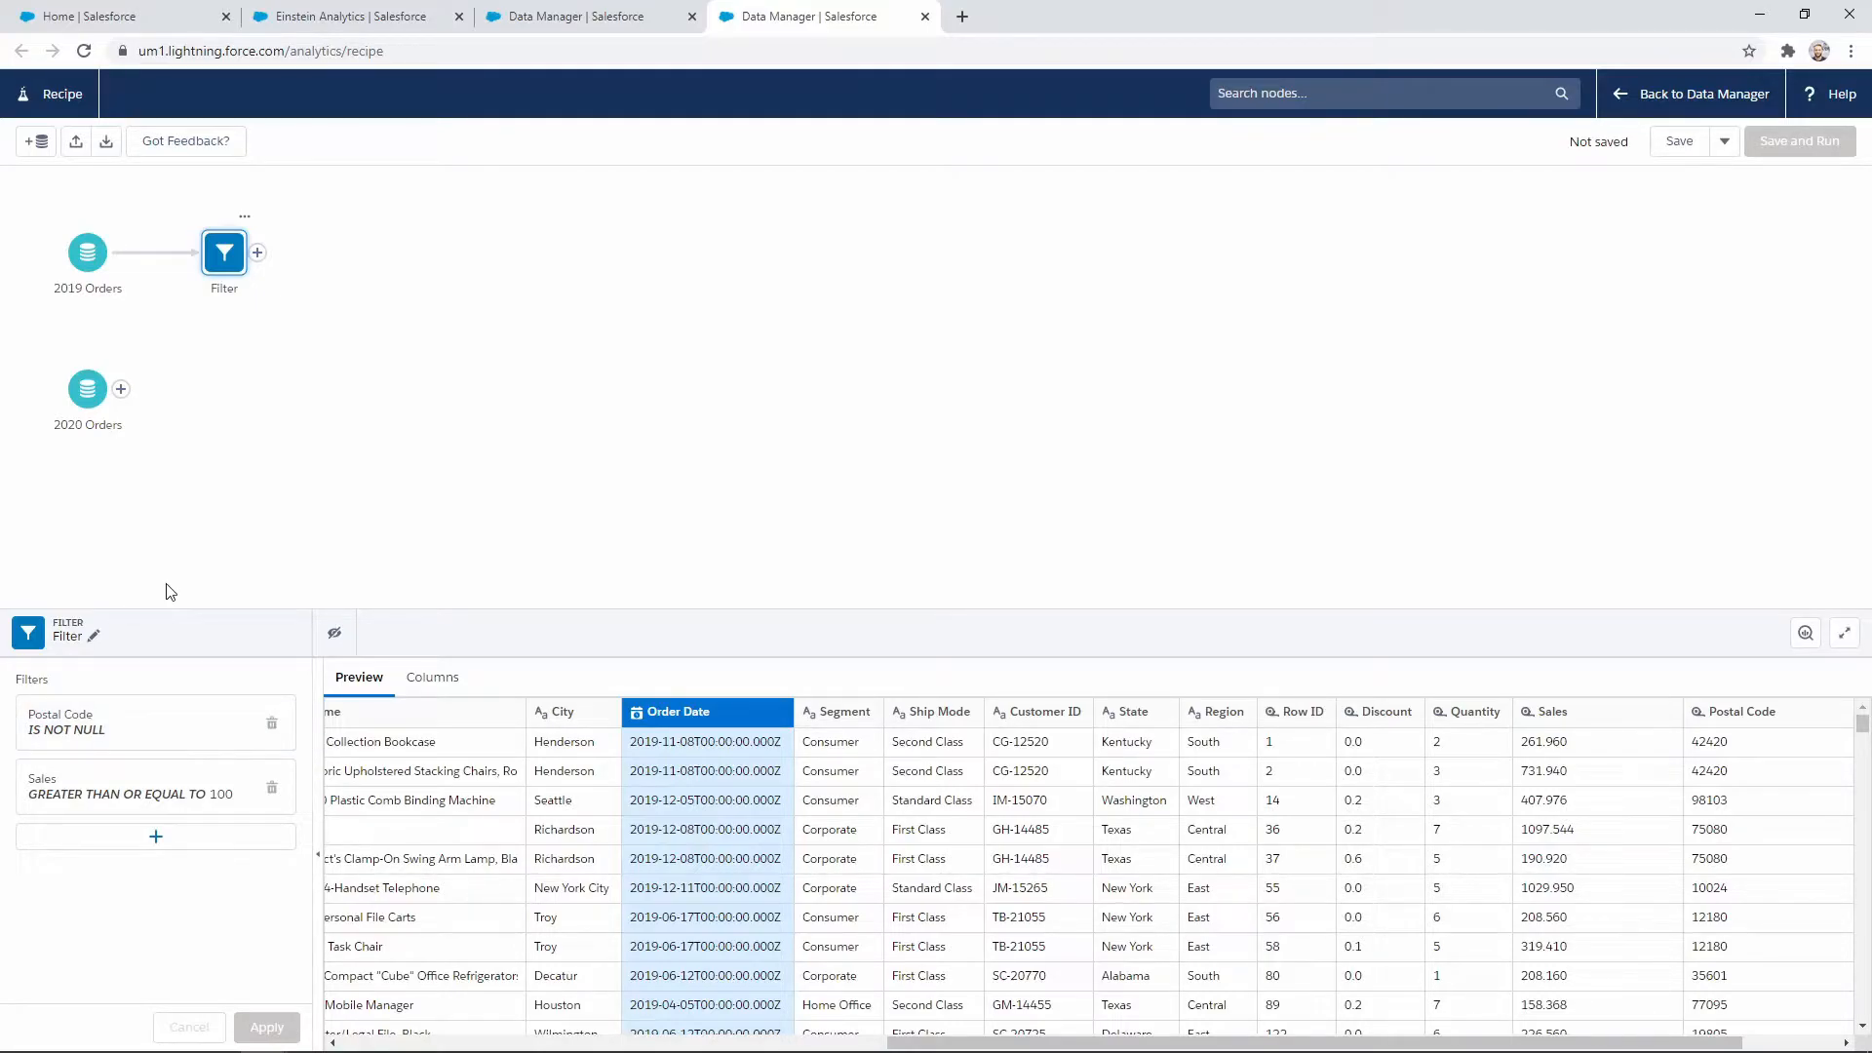
Add a Transform node after the Filter node and start a custom formula on the Sales column
{"action": "left_click", "coordinate": [258, 254]}
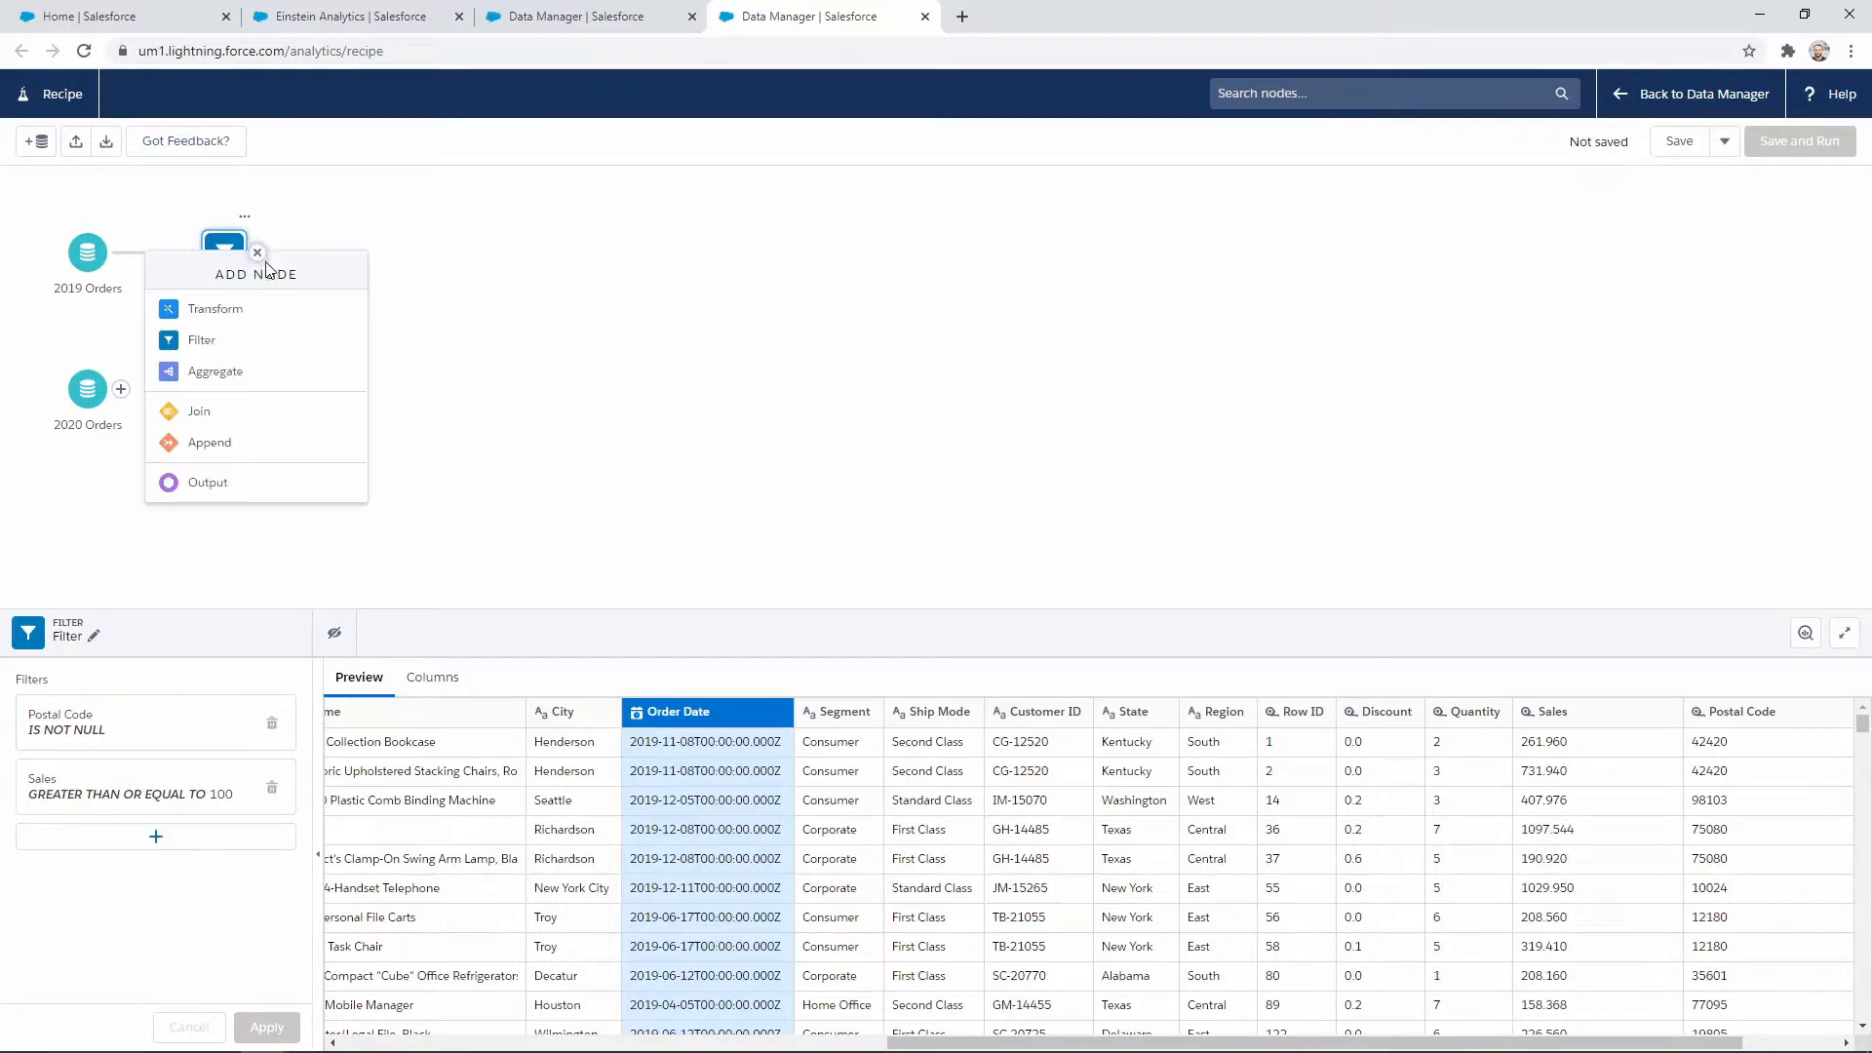
{"action": "left_click", "coordinate": [221, 312]}
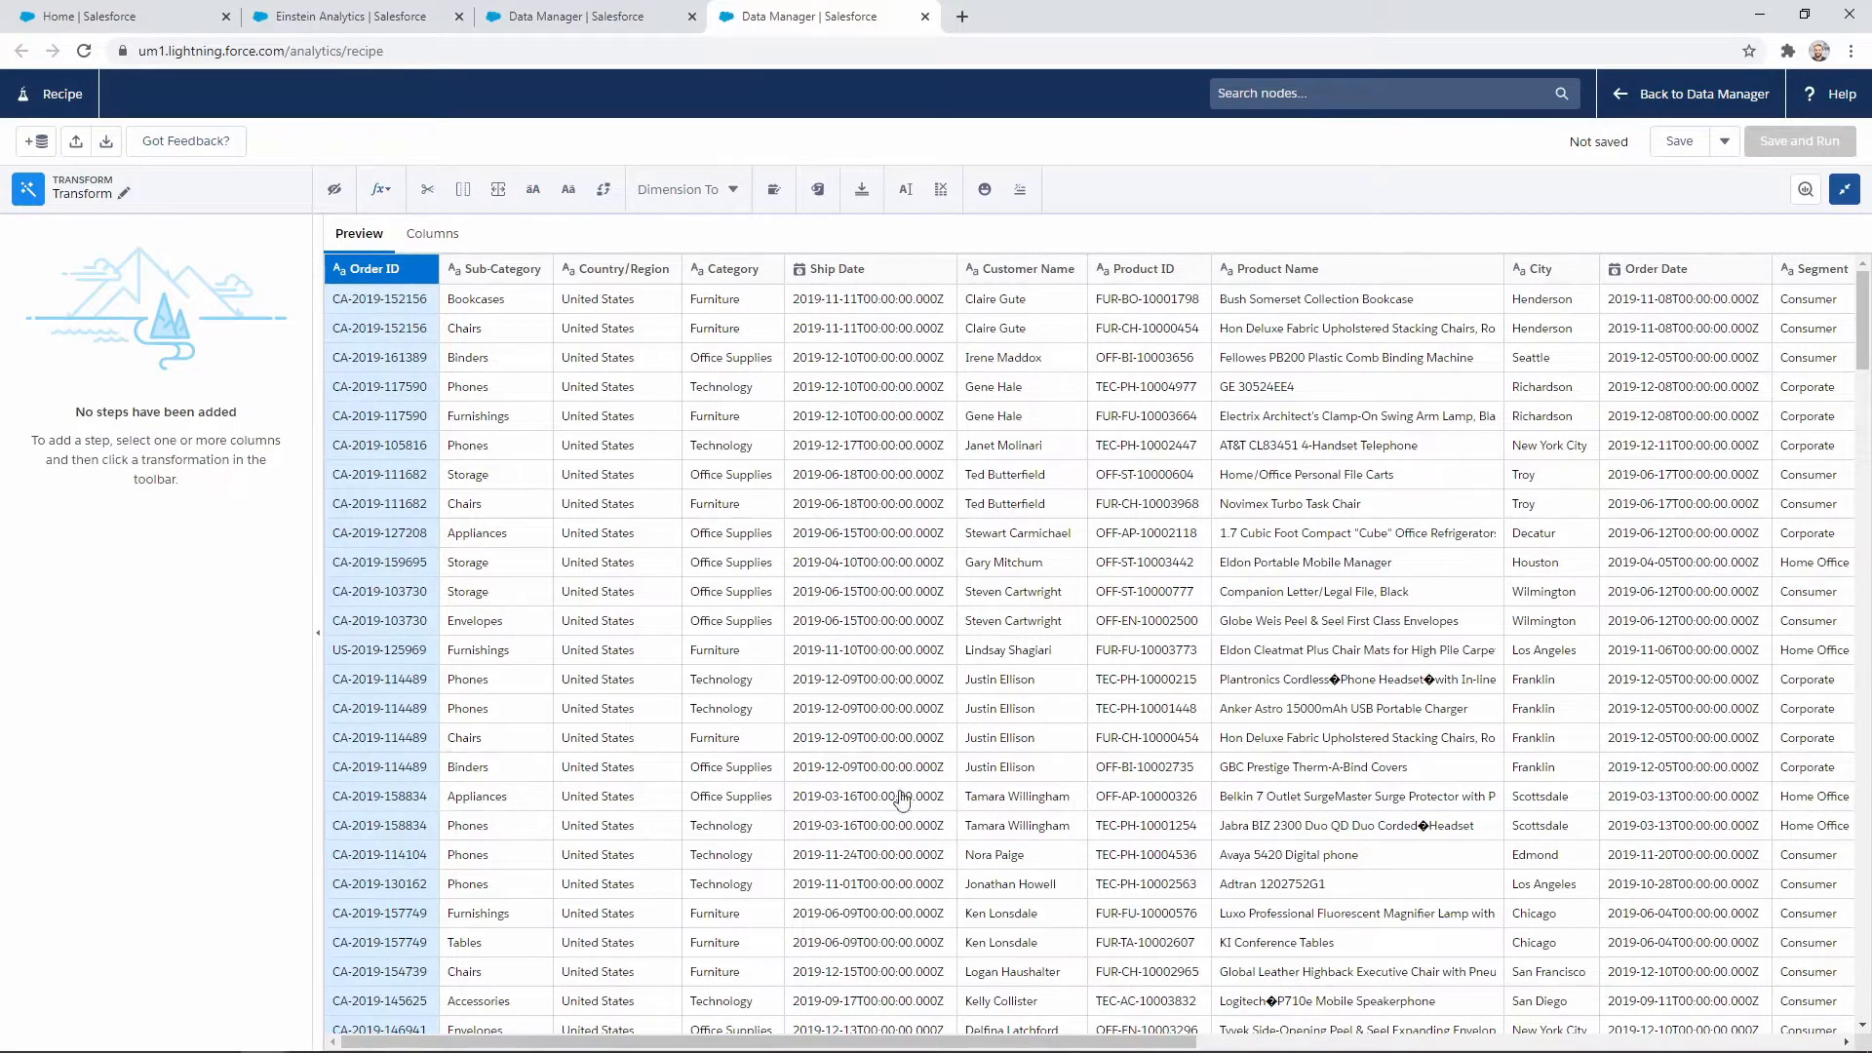
{"action": "left_click_drag", "start_coordinate": [1059, 1039], "coordinate": [1665, 1024]}
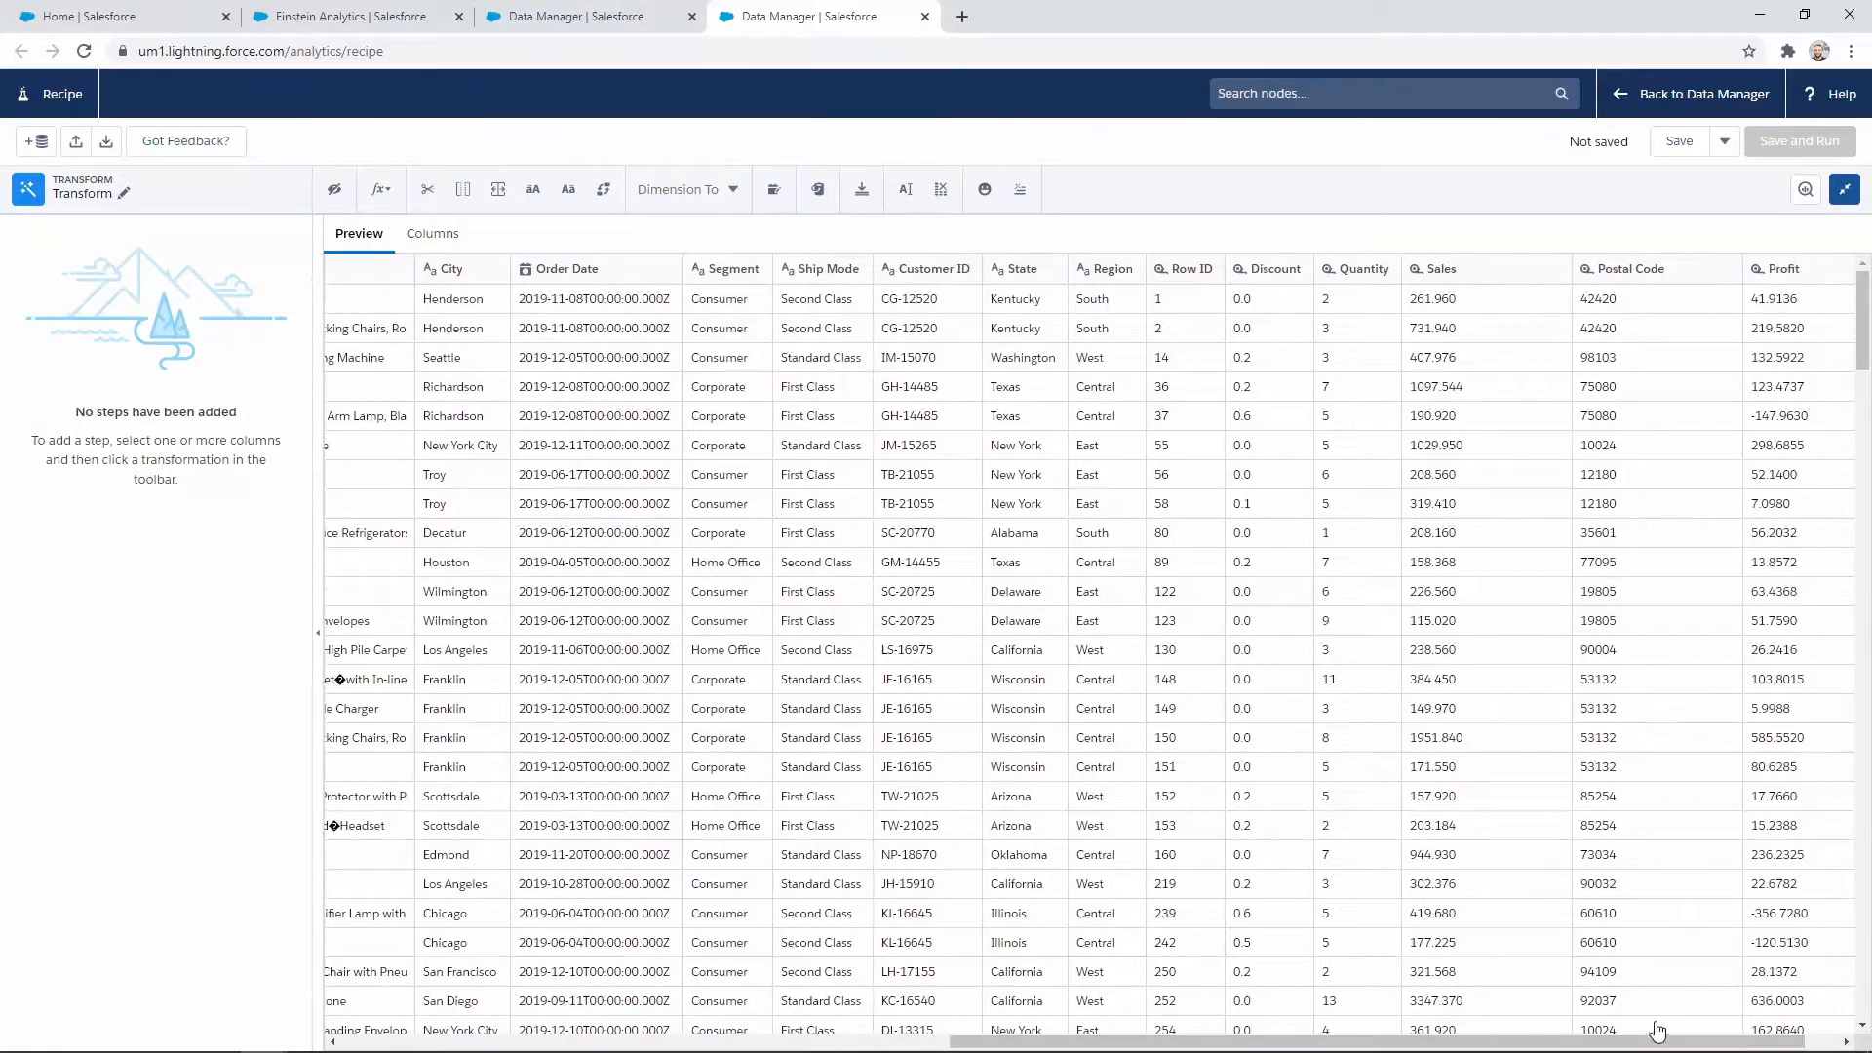
{"action": "left_click", "coordinate": [1465, 279]}
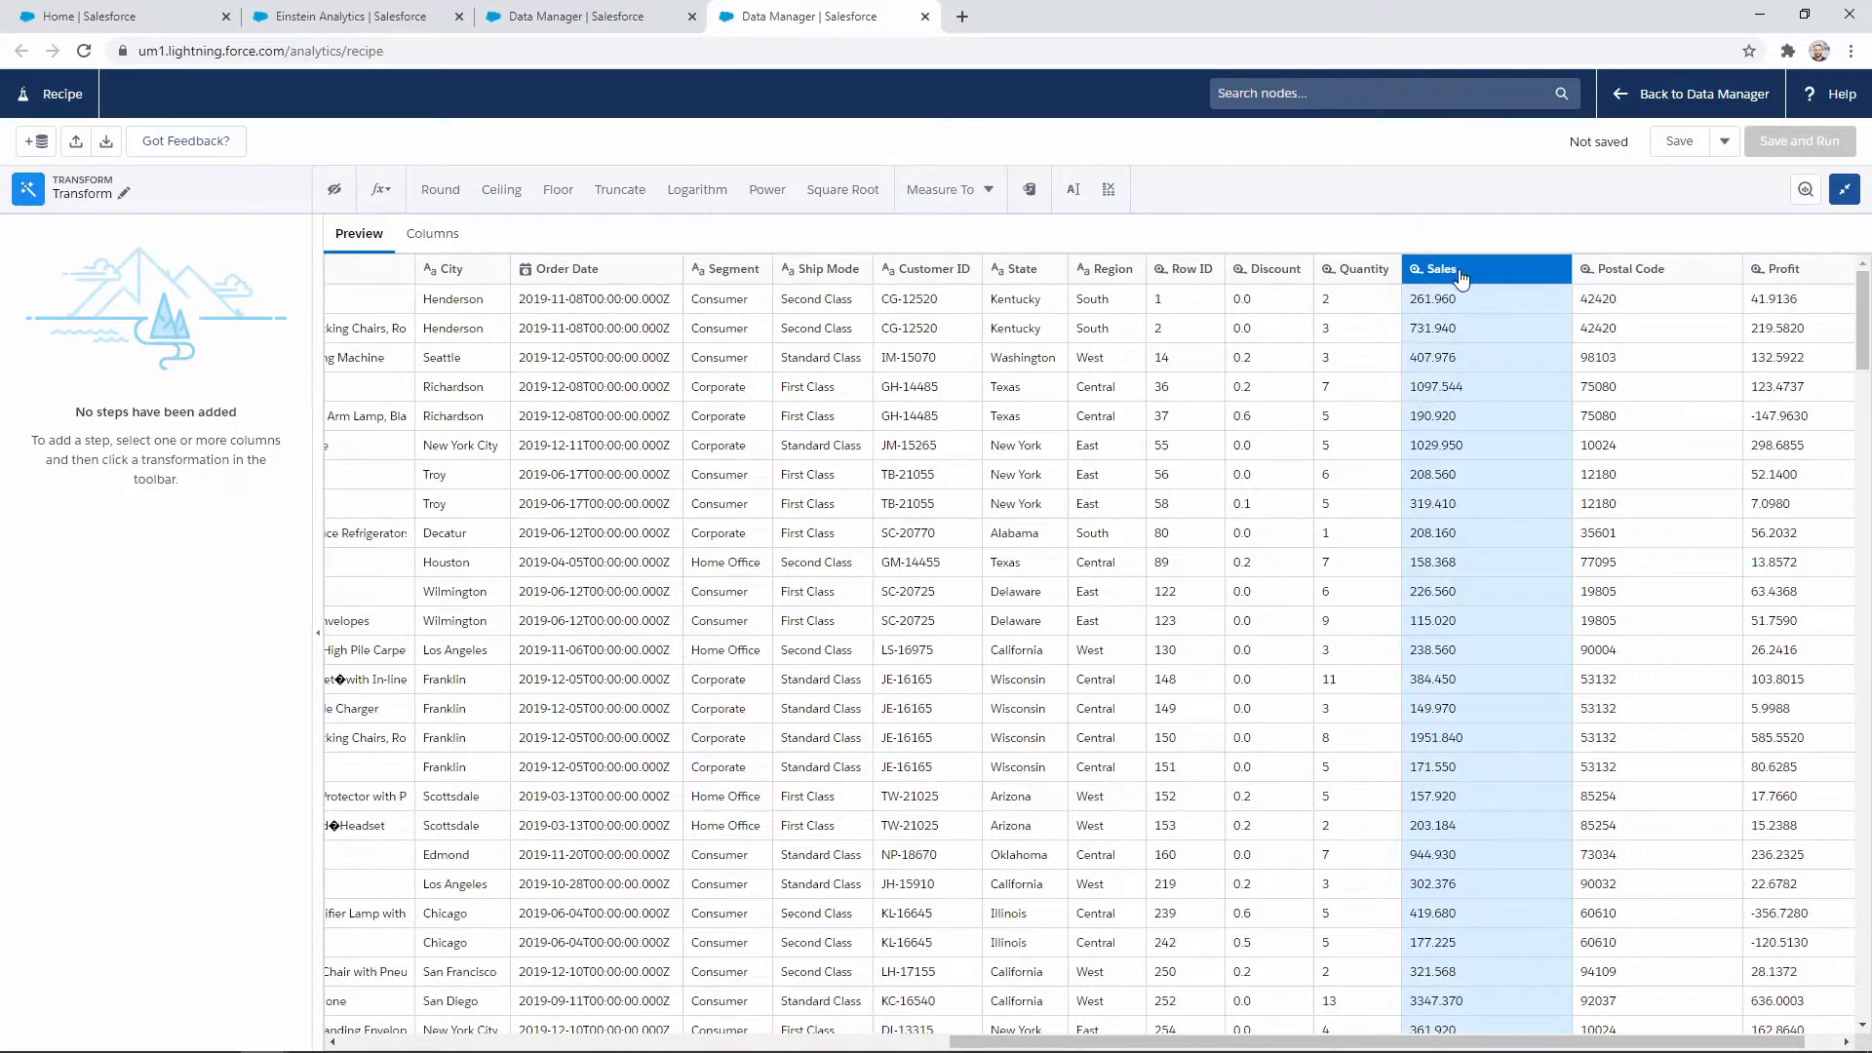
{"action": "left_click", "coordinate": [381, 195]}
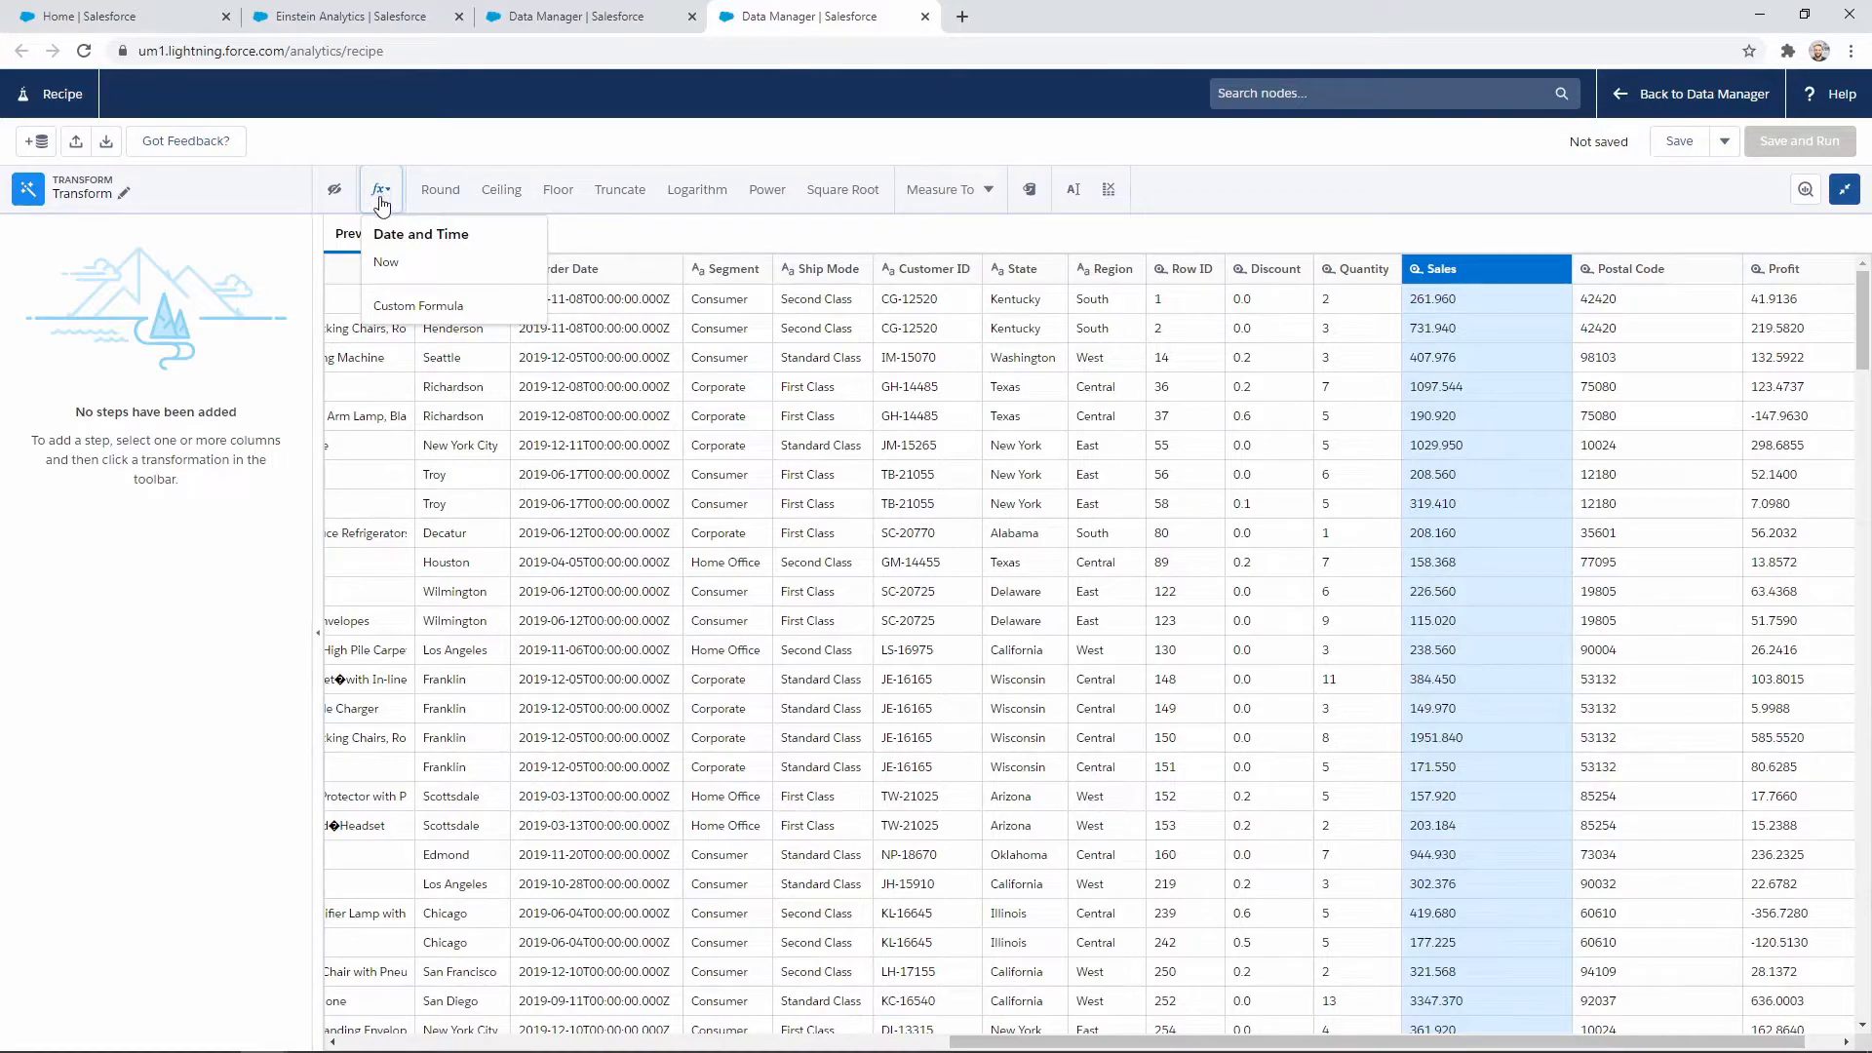
{"action": "left_click", "coordinate": [403, 314]}
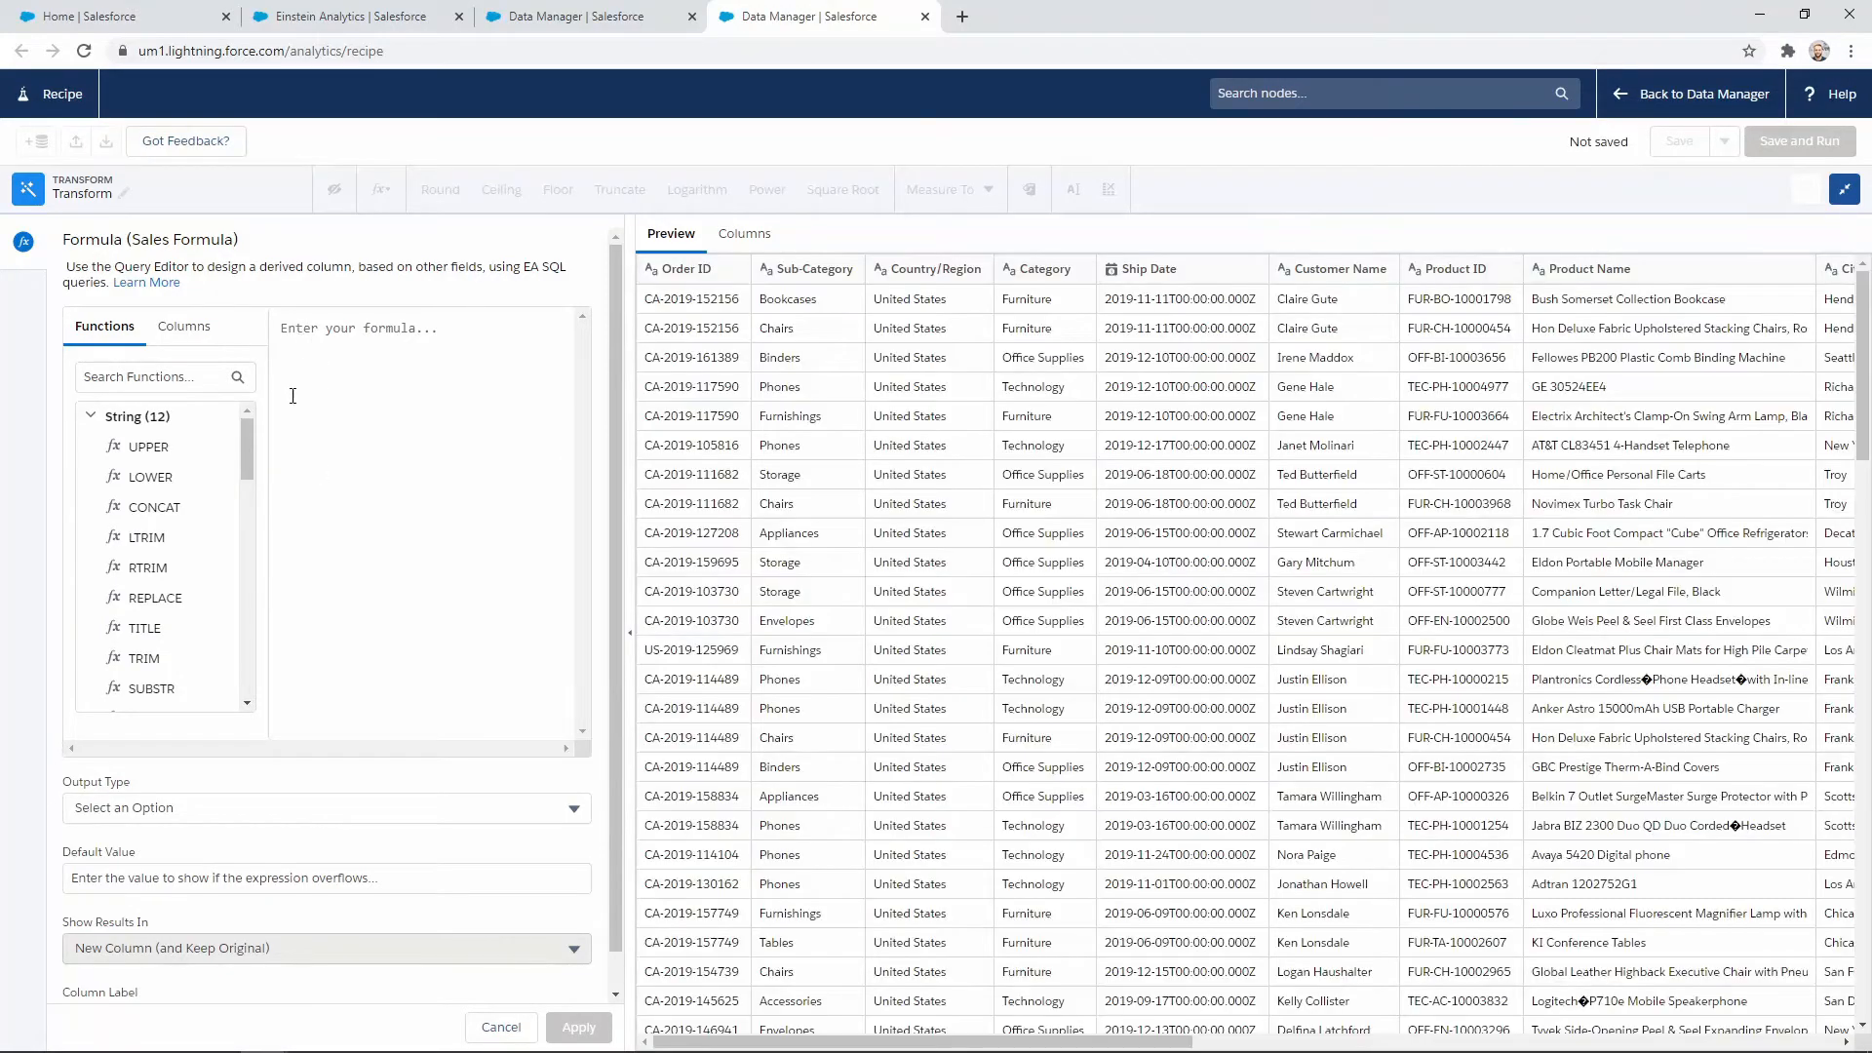
Build the formula Sales/Quantity by inserting the Sales and Quantity columns
{"action": "left_click", "coordinate": [186, 336]}
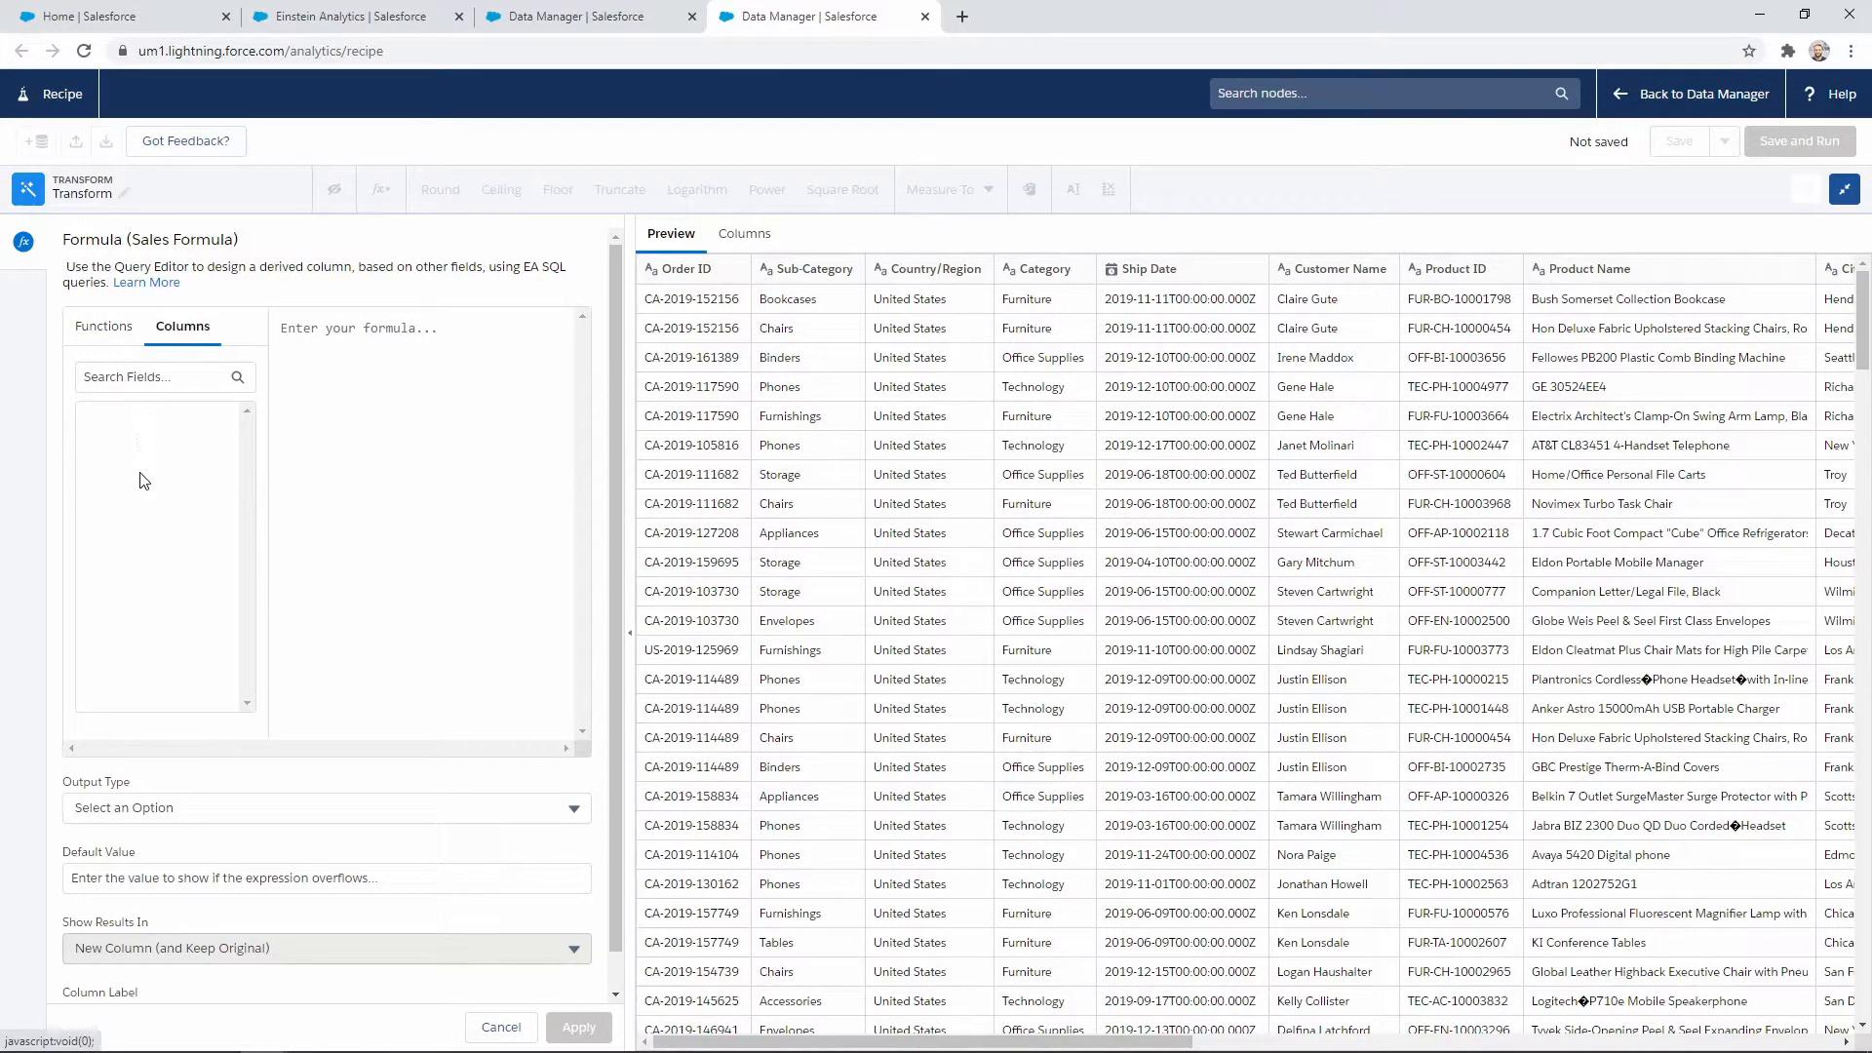
{"action": "left_click", "coordinate": [127, 375]}
{"action": "type", "text": "Sales"}
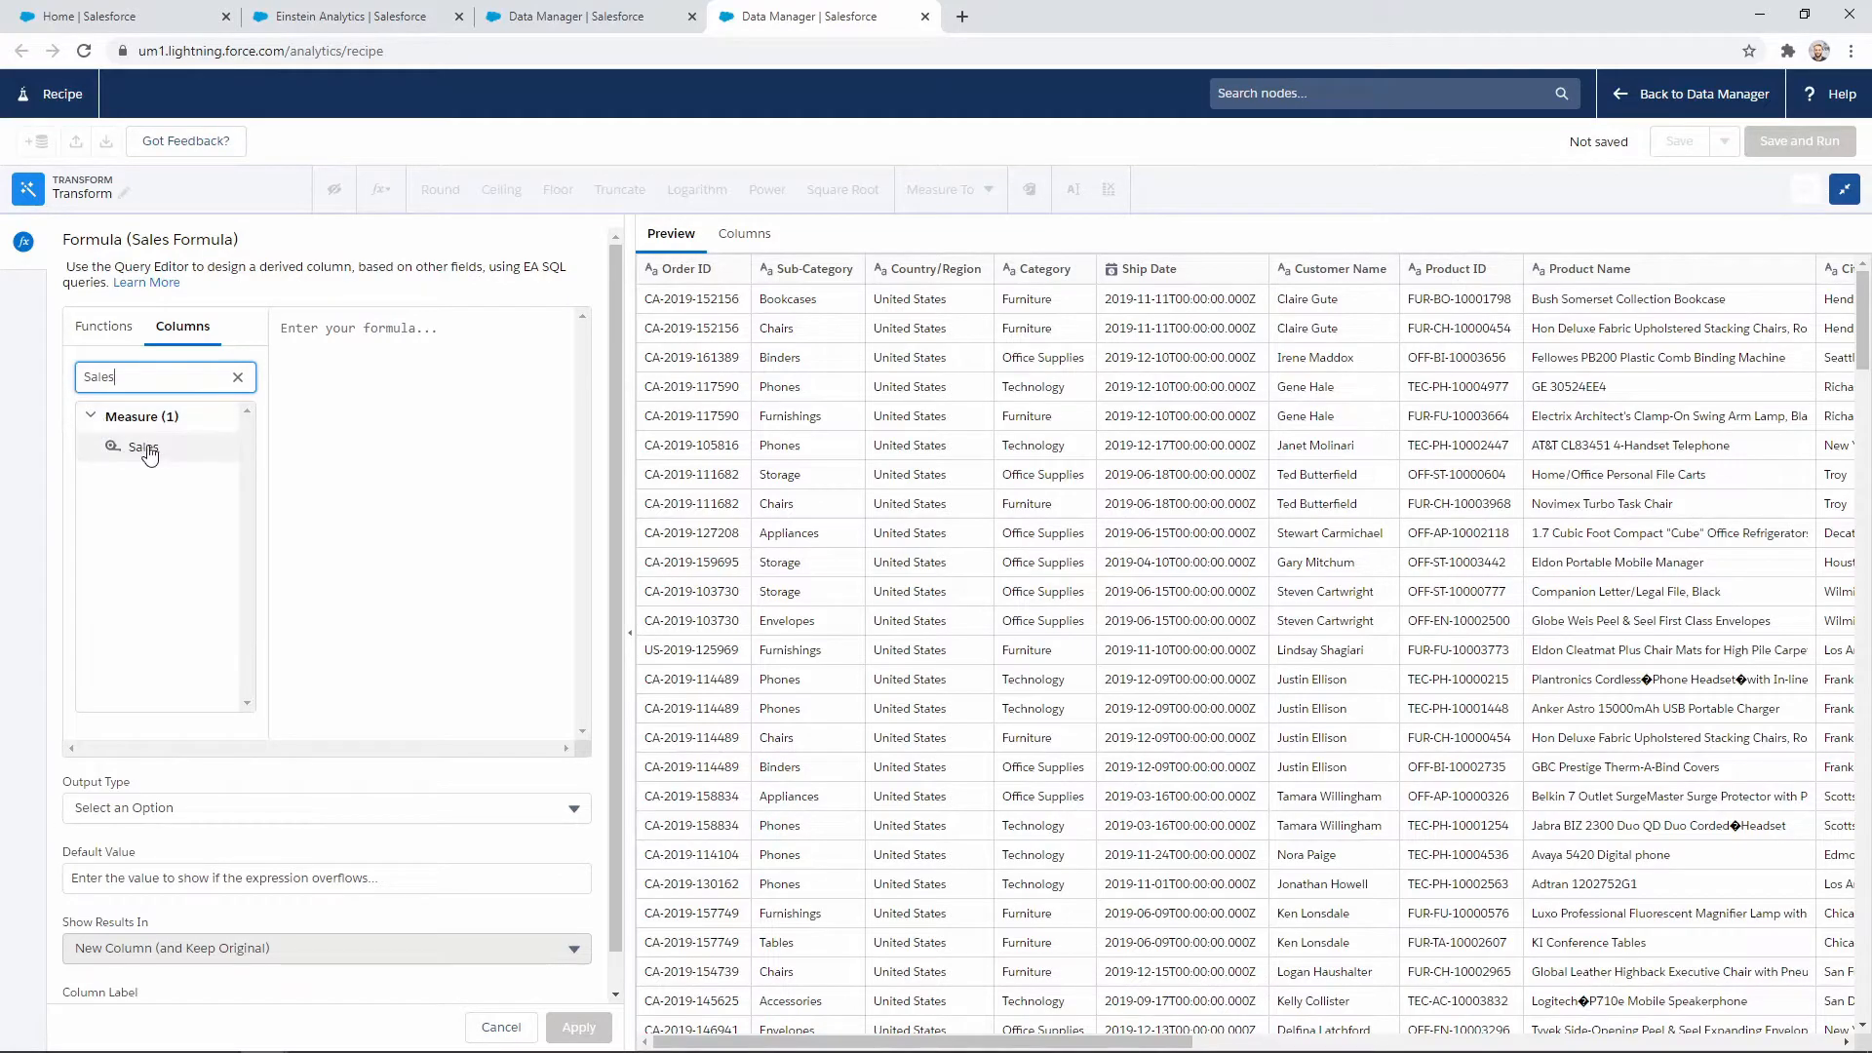
{"action": "left_click", "coordinate": [154, 456]}
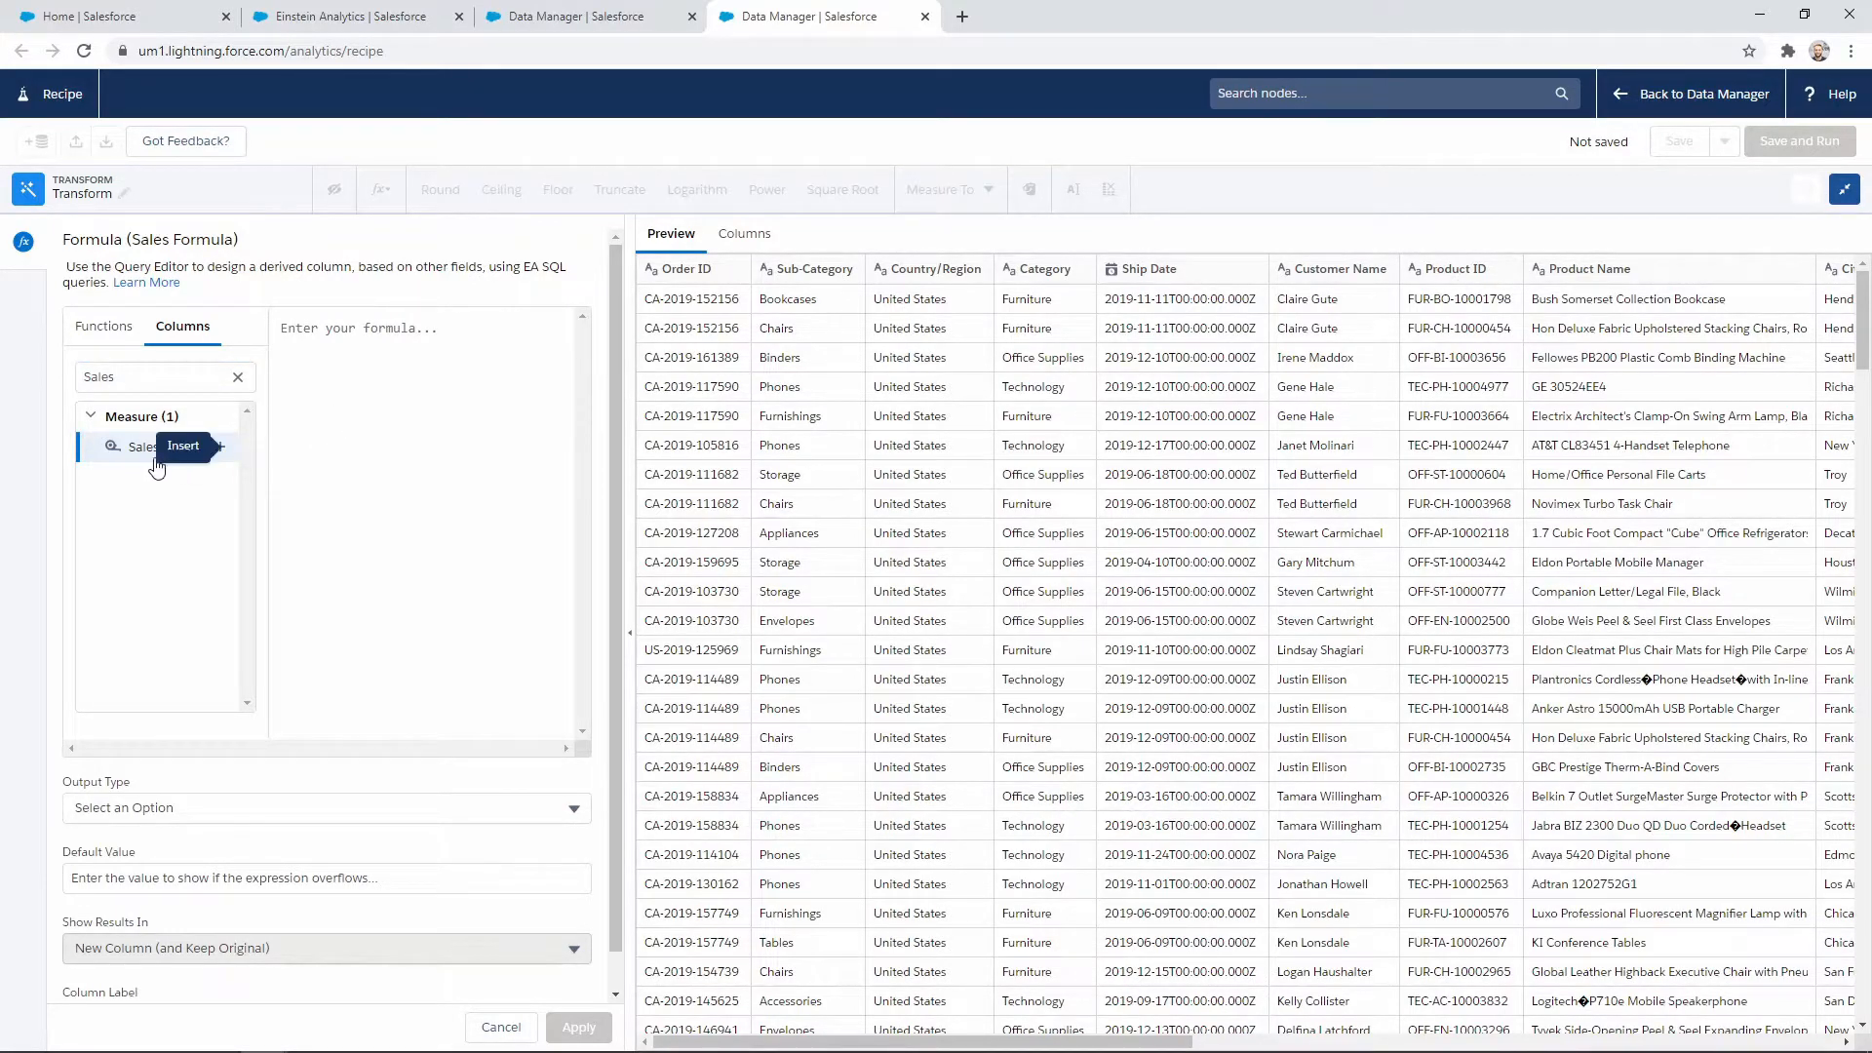
{"action": "left_click", "coordinate": [219, 450]}
{"action": "double_click", "coordinate": [183, 379]}
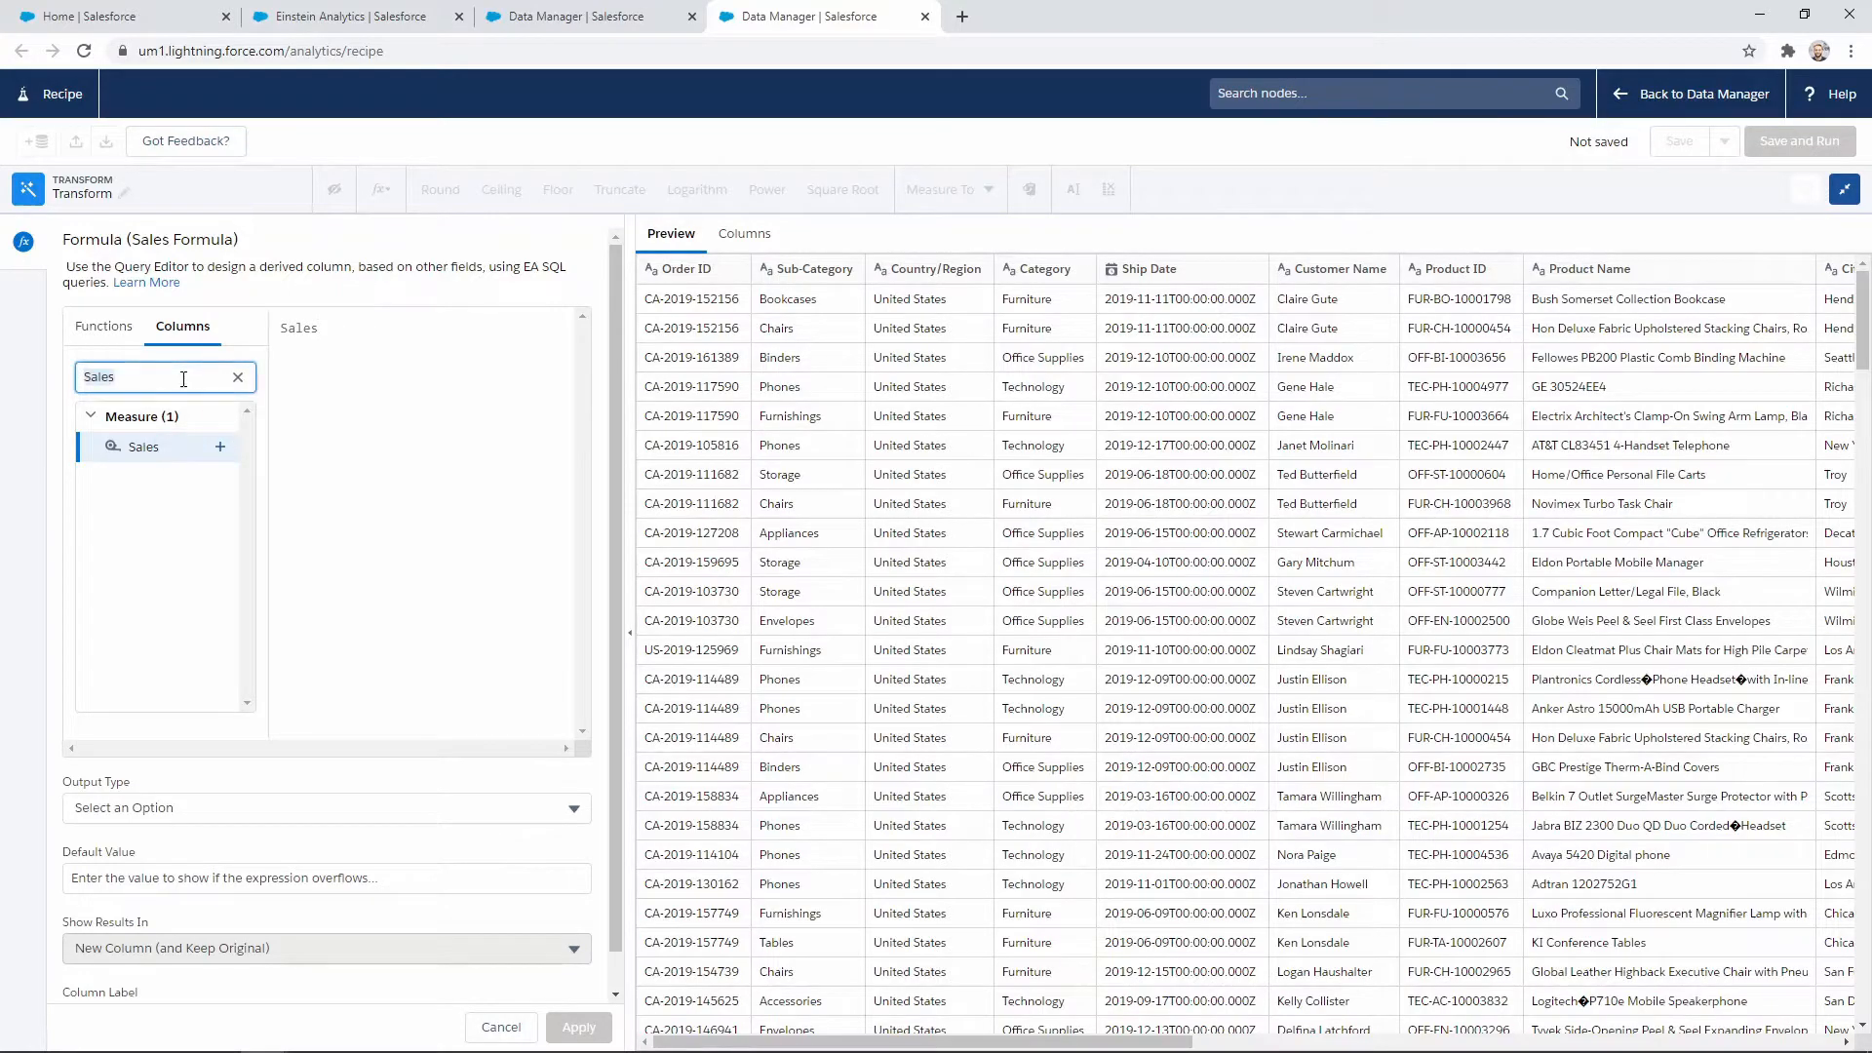
{"action": "type", "text": "quant"}
{"action": "left_click", "coordinate": [322, 332]}
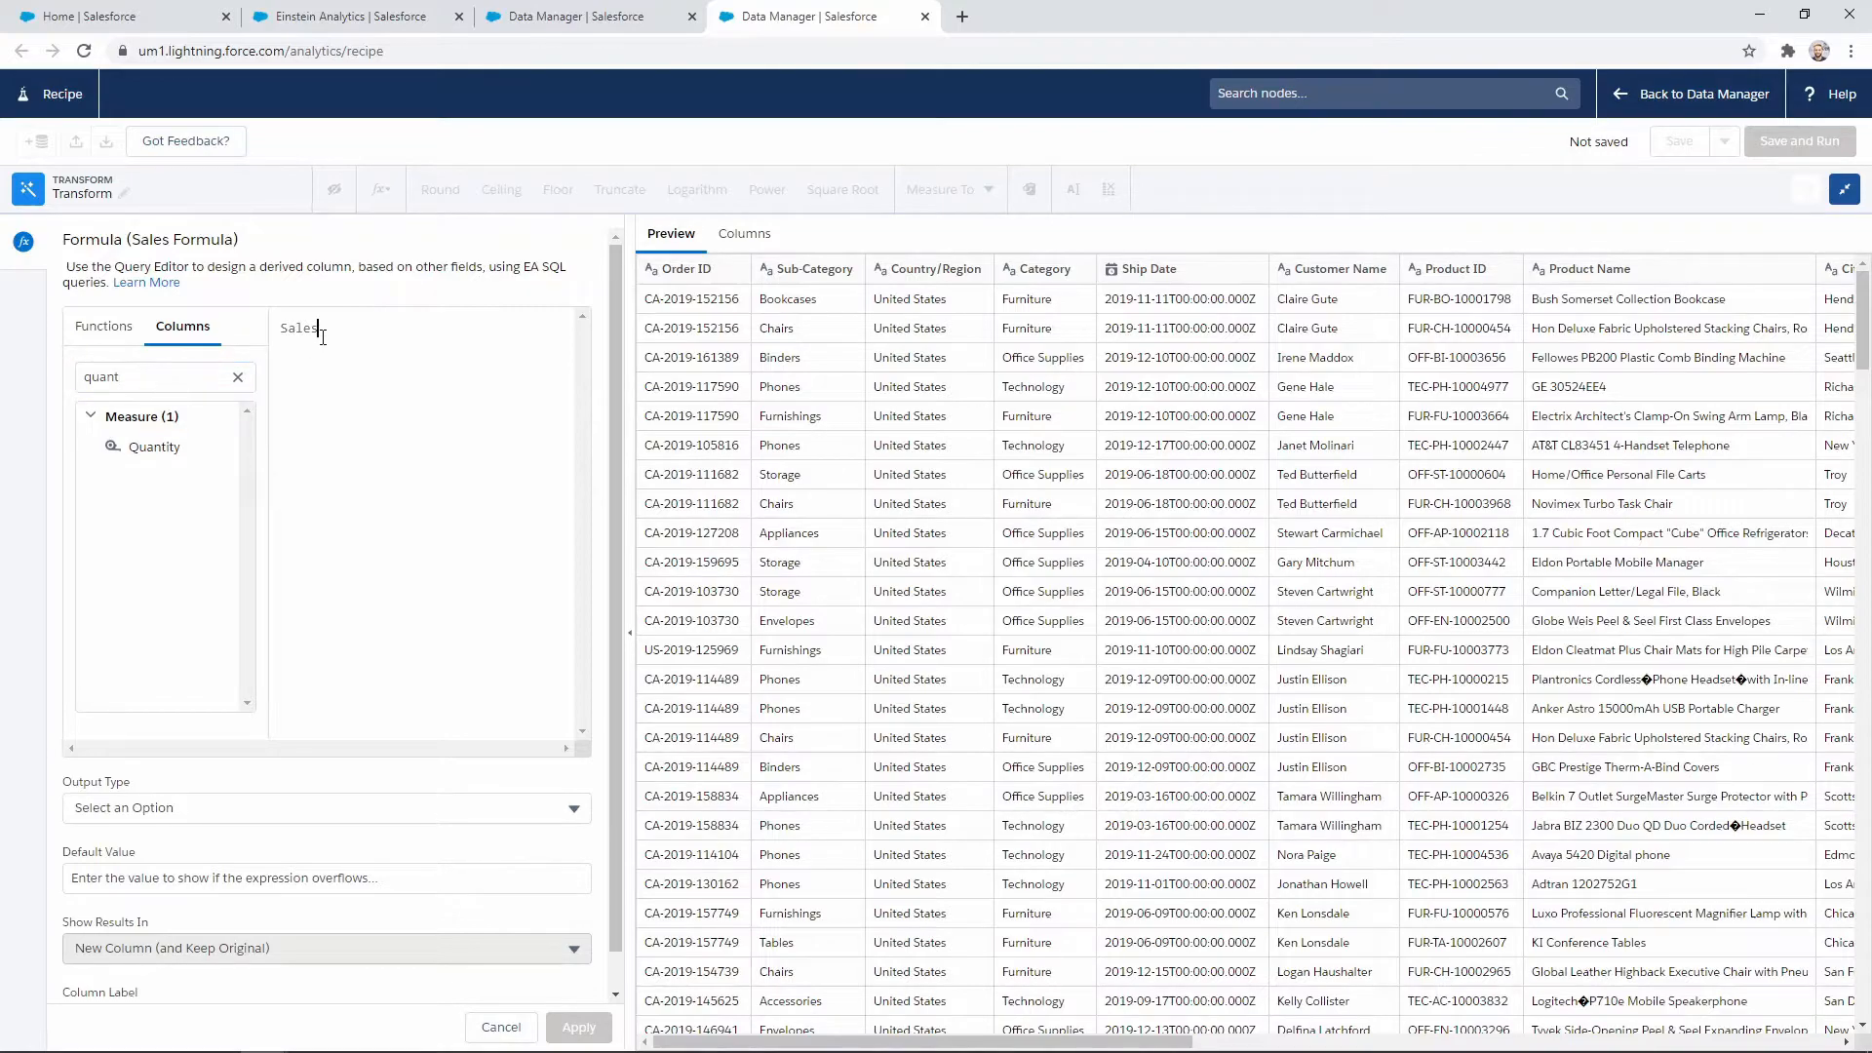
{"action": "type", "text": "/"}
{"action": "left_click", "coordinate": [218, 451]}
Set the formula's output type to Numeric with 2 decimal places, label the column Sales per Item, and apply the formula
{"action": "left_click", "coordinate": [171, 814]}
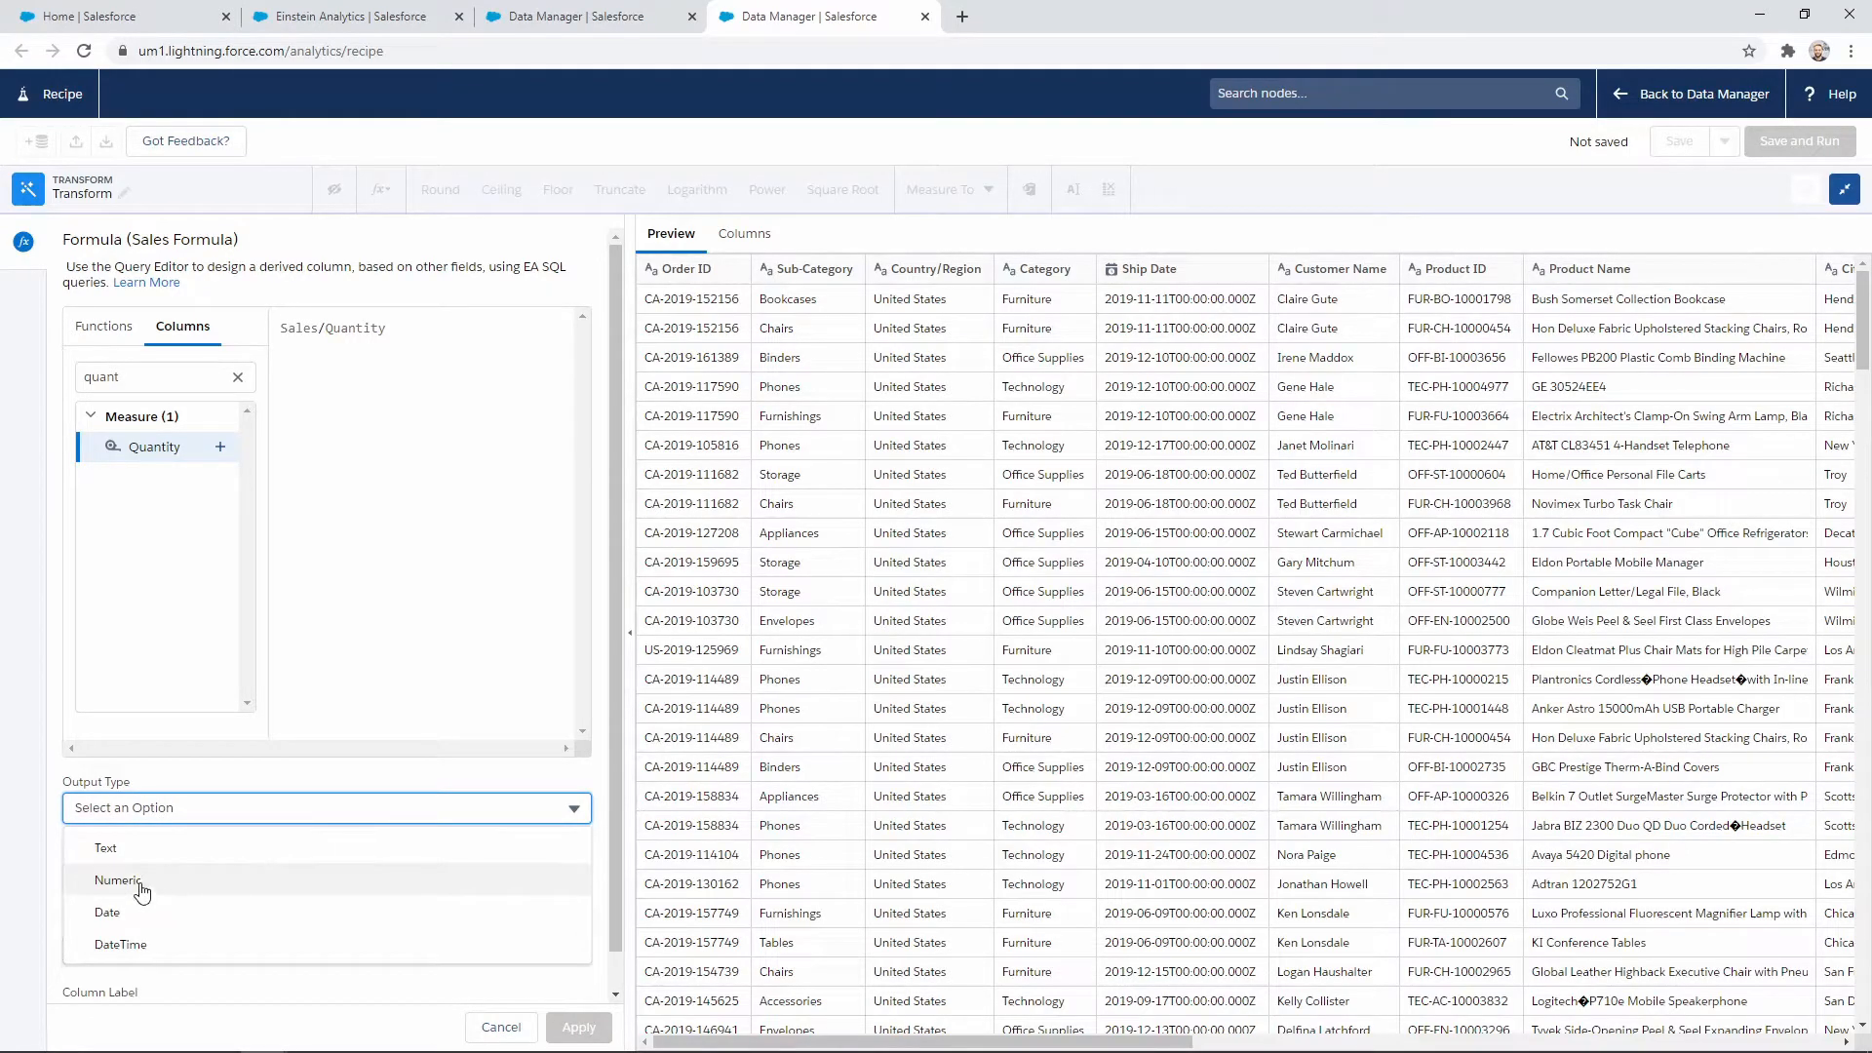
{"action": "left_click", "coordinate": [139, 886]}
{"action": "left_click", "coordinate": [287, 871]}
{"action": "left_click", "coordinate": [286, 871]}
{"action": "scroll", "coordinate": [421, 844], "scroll_direction": "down", "scroll_amount": 1}
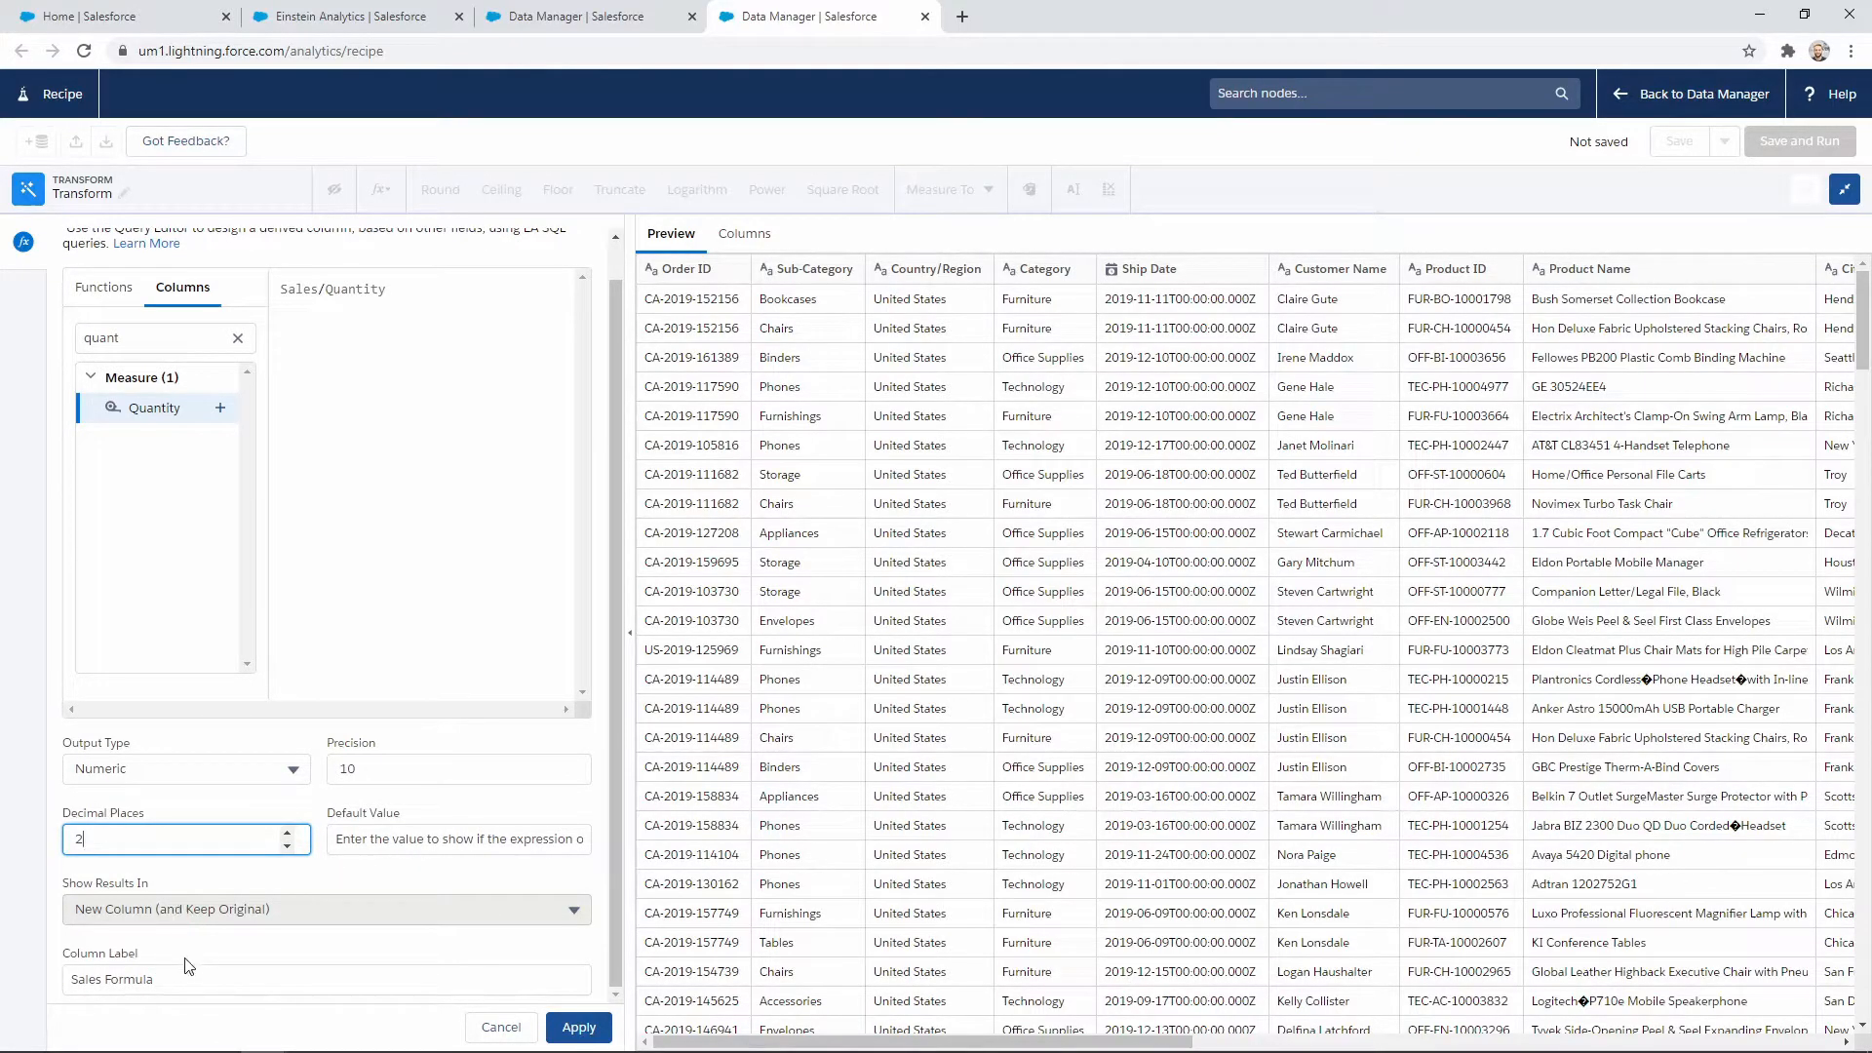
{"action": "left_click_drag", "start_coordinate": [173, 979], "coordinate": [107, 975]}
{"action": "type", "text": "per Item"}
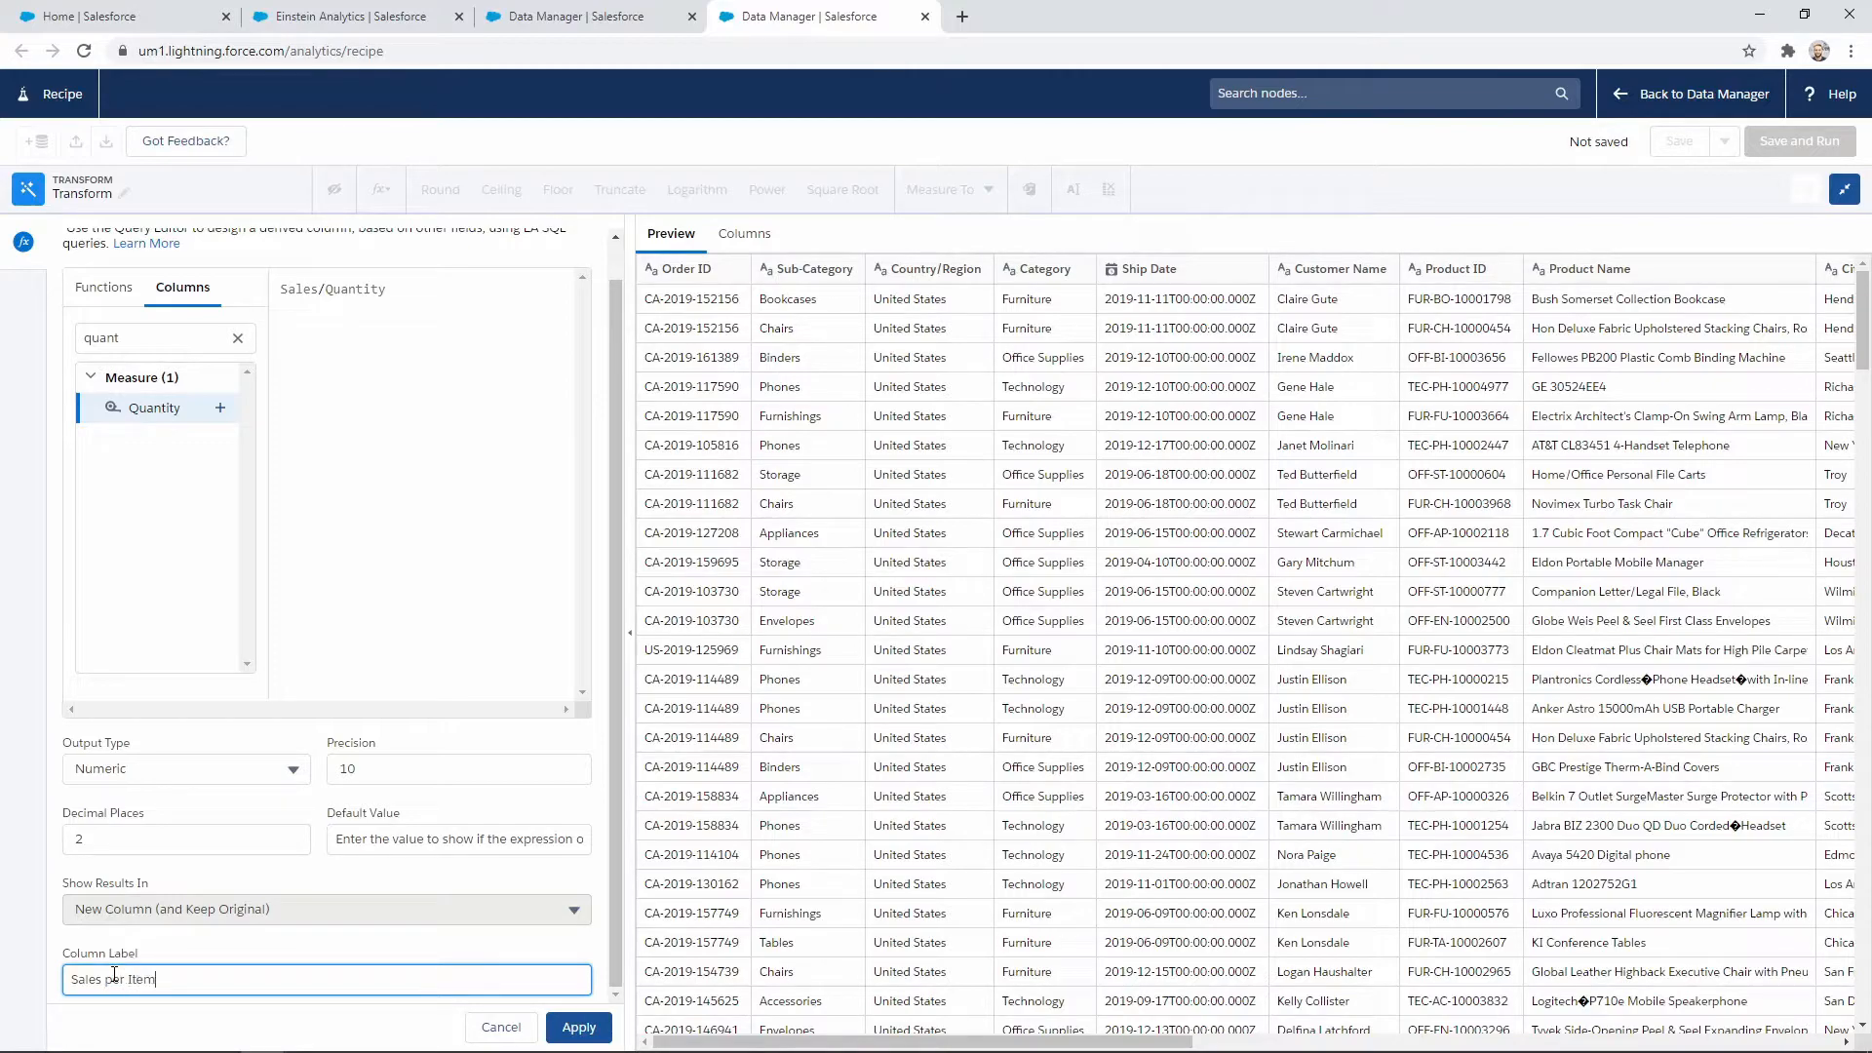
{"action": "left_click", "coordinate": [578, 1030]}
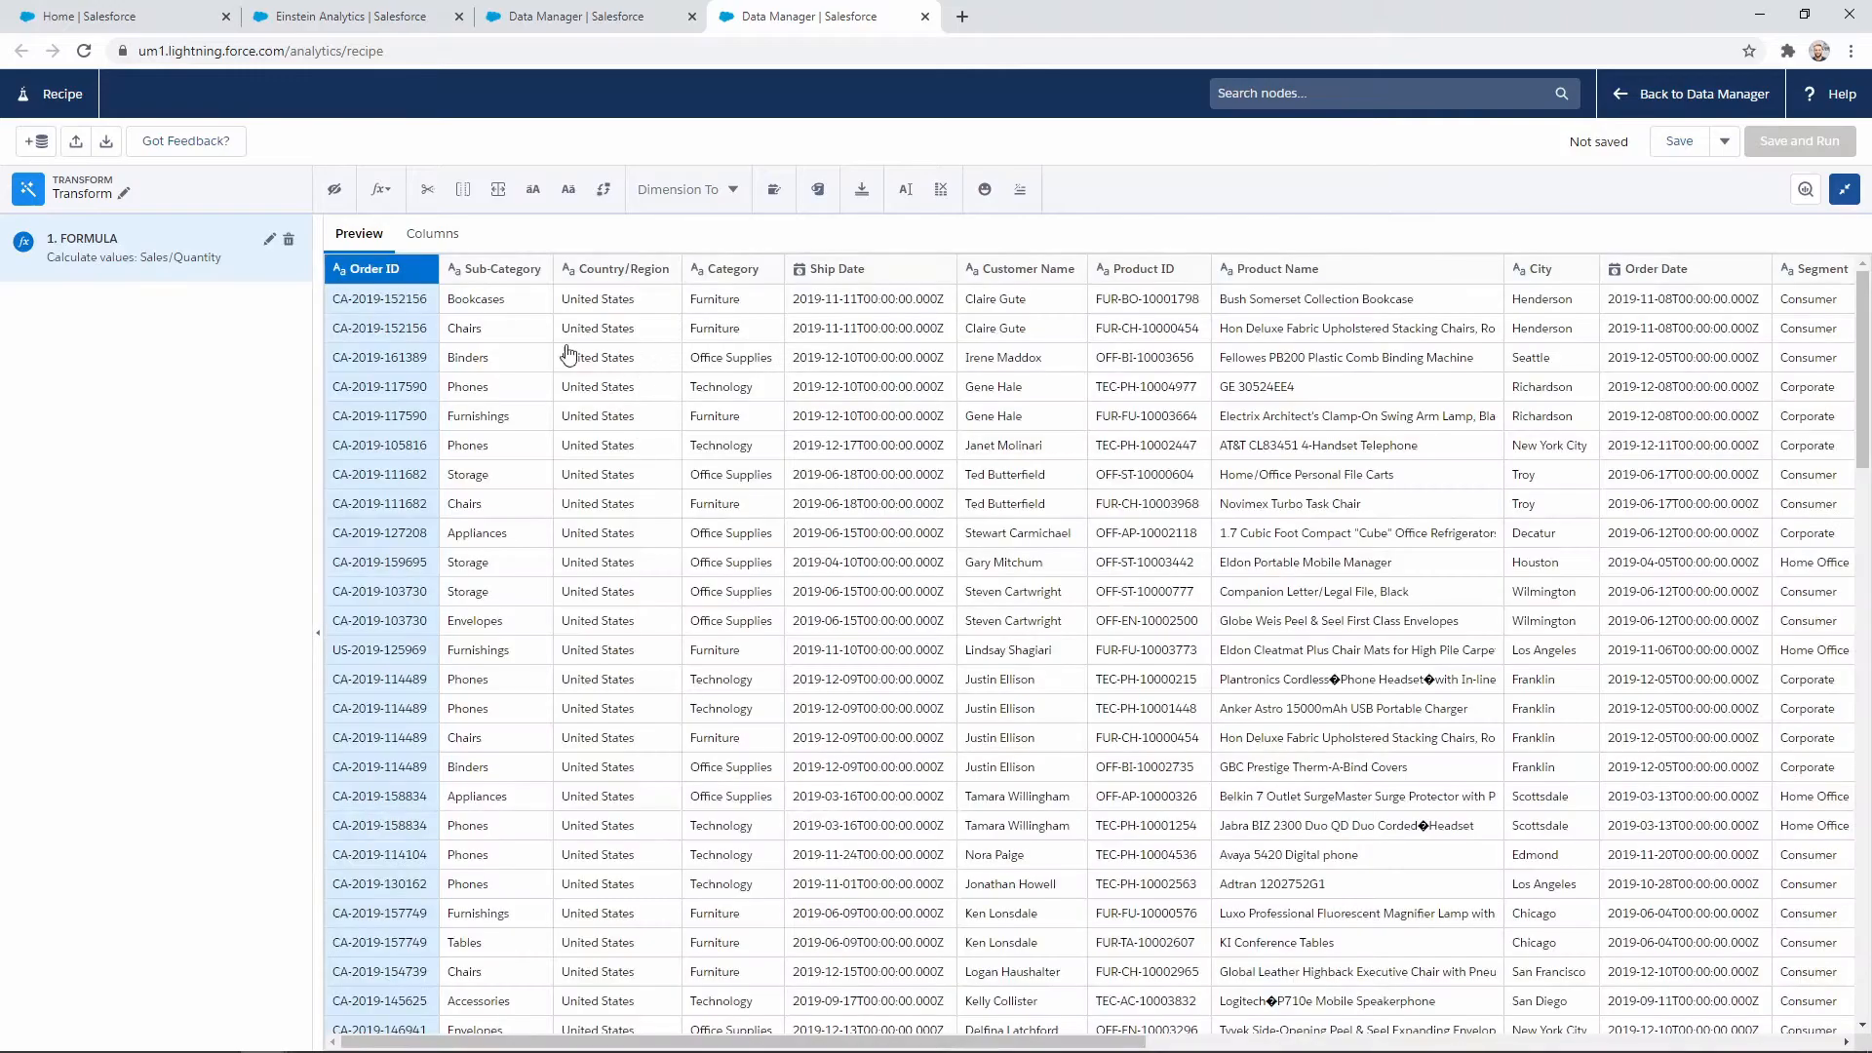
{"action": "left_click_drag", "start_coordinate": [1049, 1042], "coordinate": [1842, 1039]}
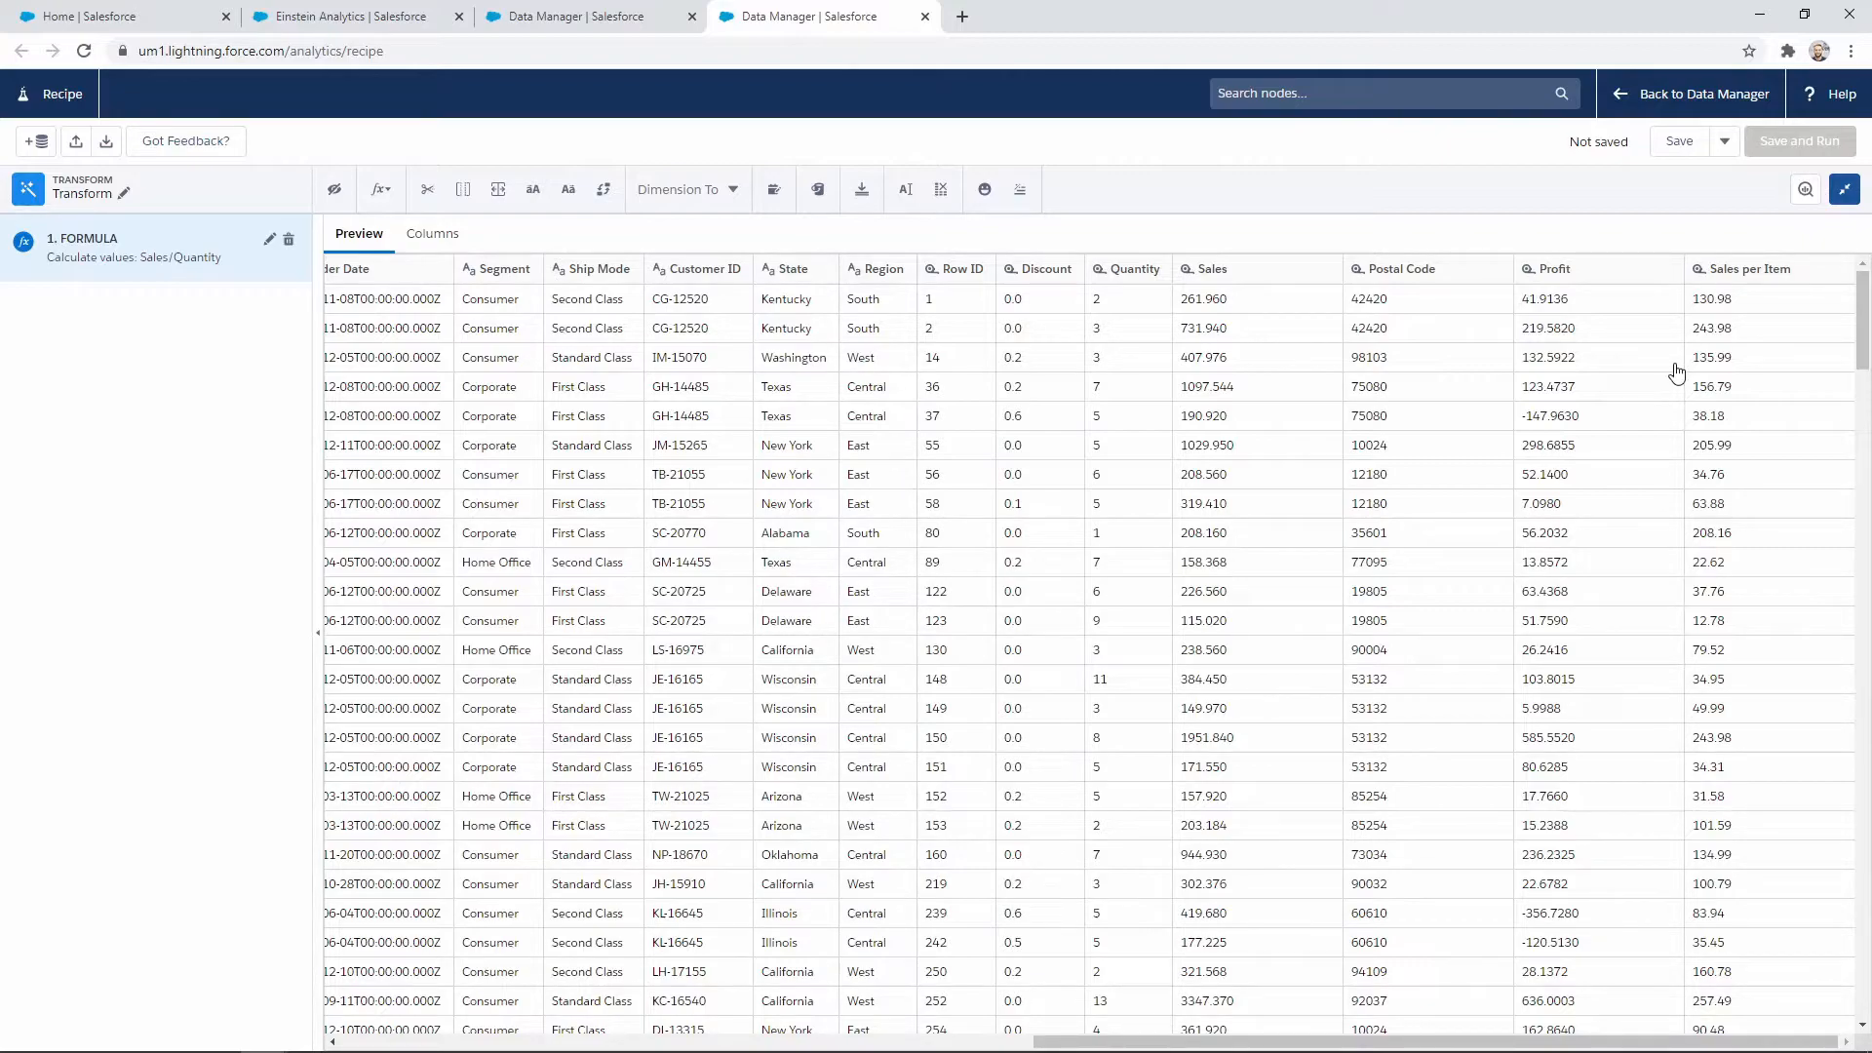
Start a split of the Customer Name column with a space as the delimiter
{"action": "left_click_drag", "start_coordinate": [1365, 1041], "coordinate": [800, 1051]}
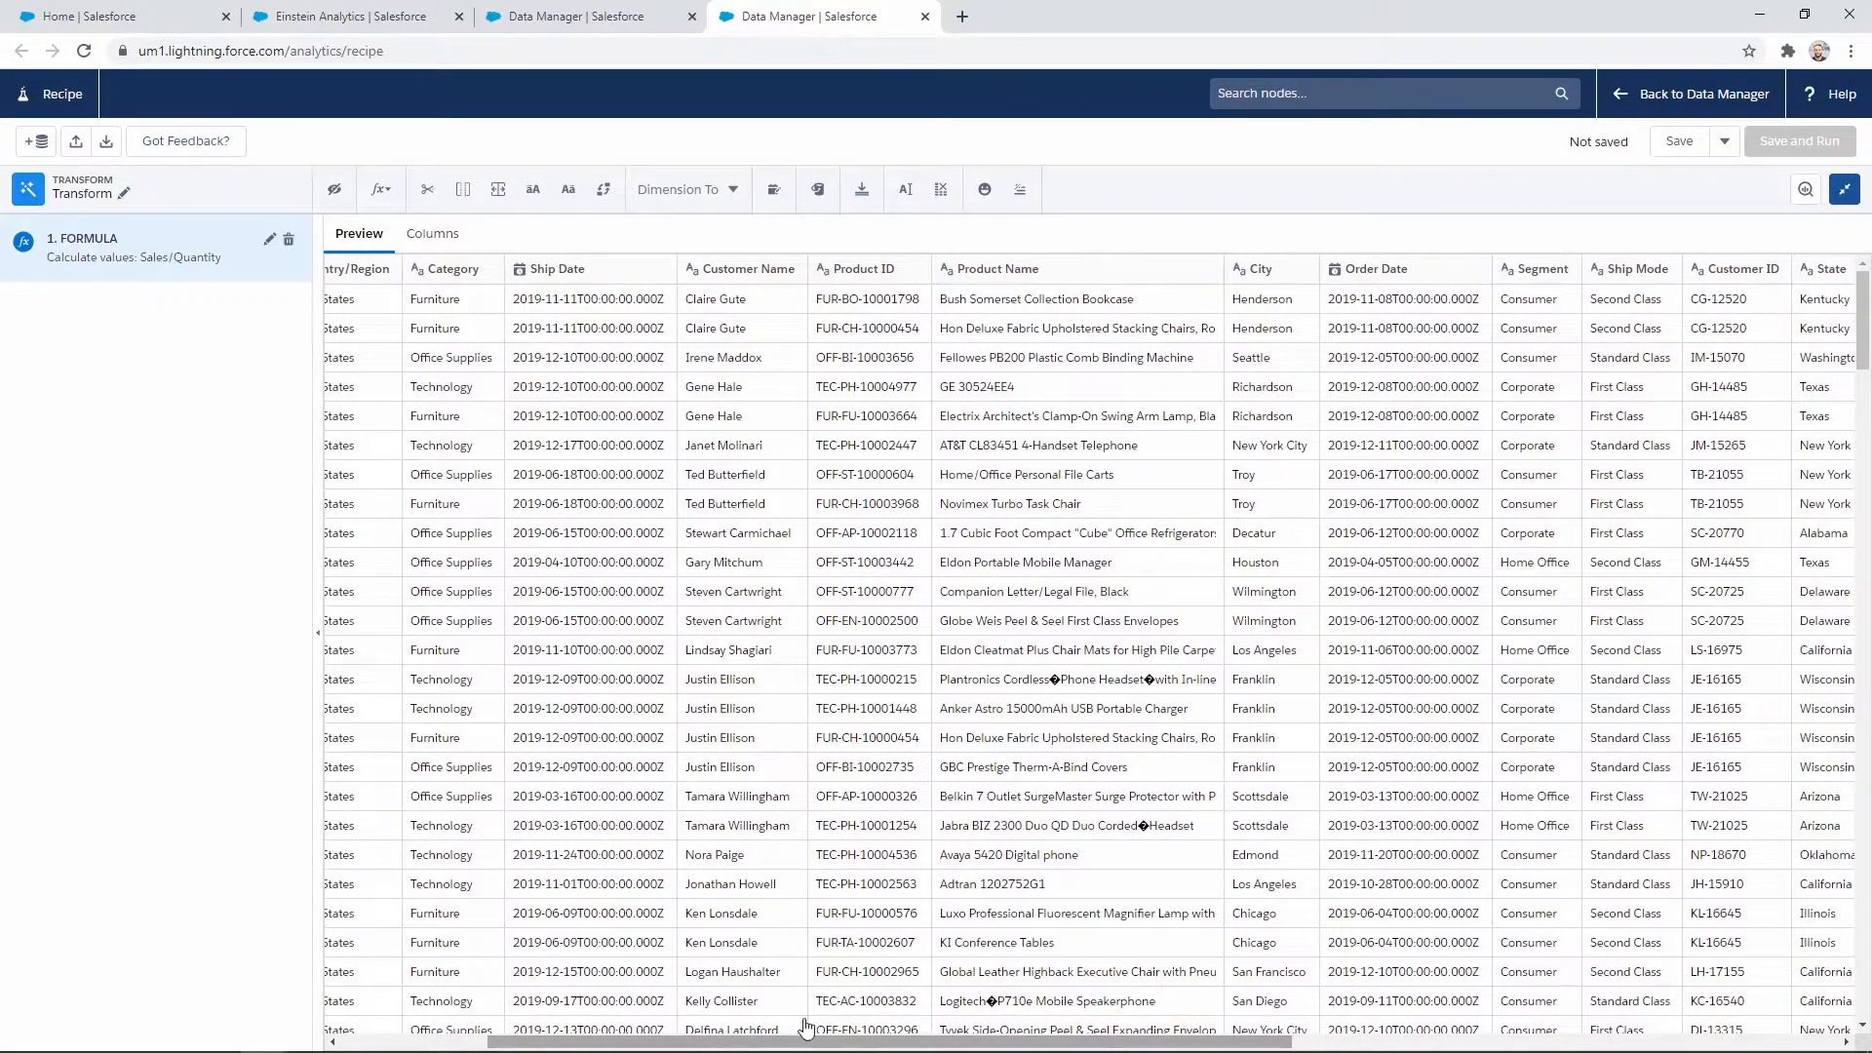
{"action": "left_click", "coordinate": [763, 278]}
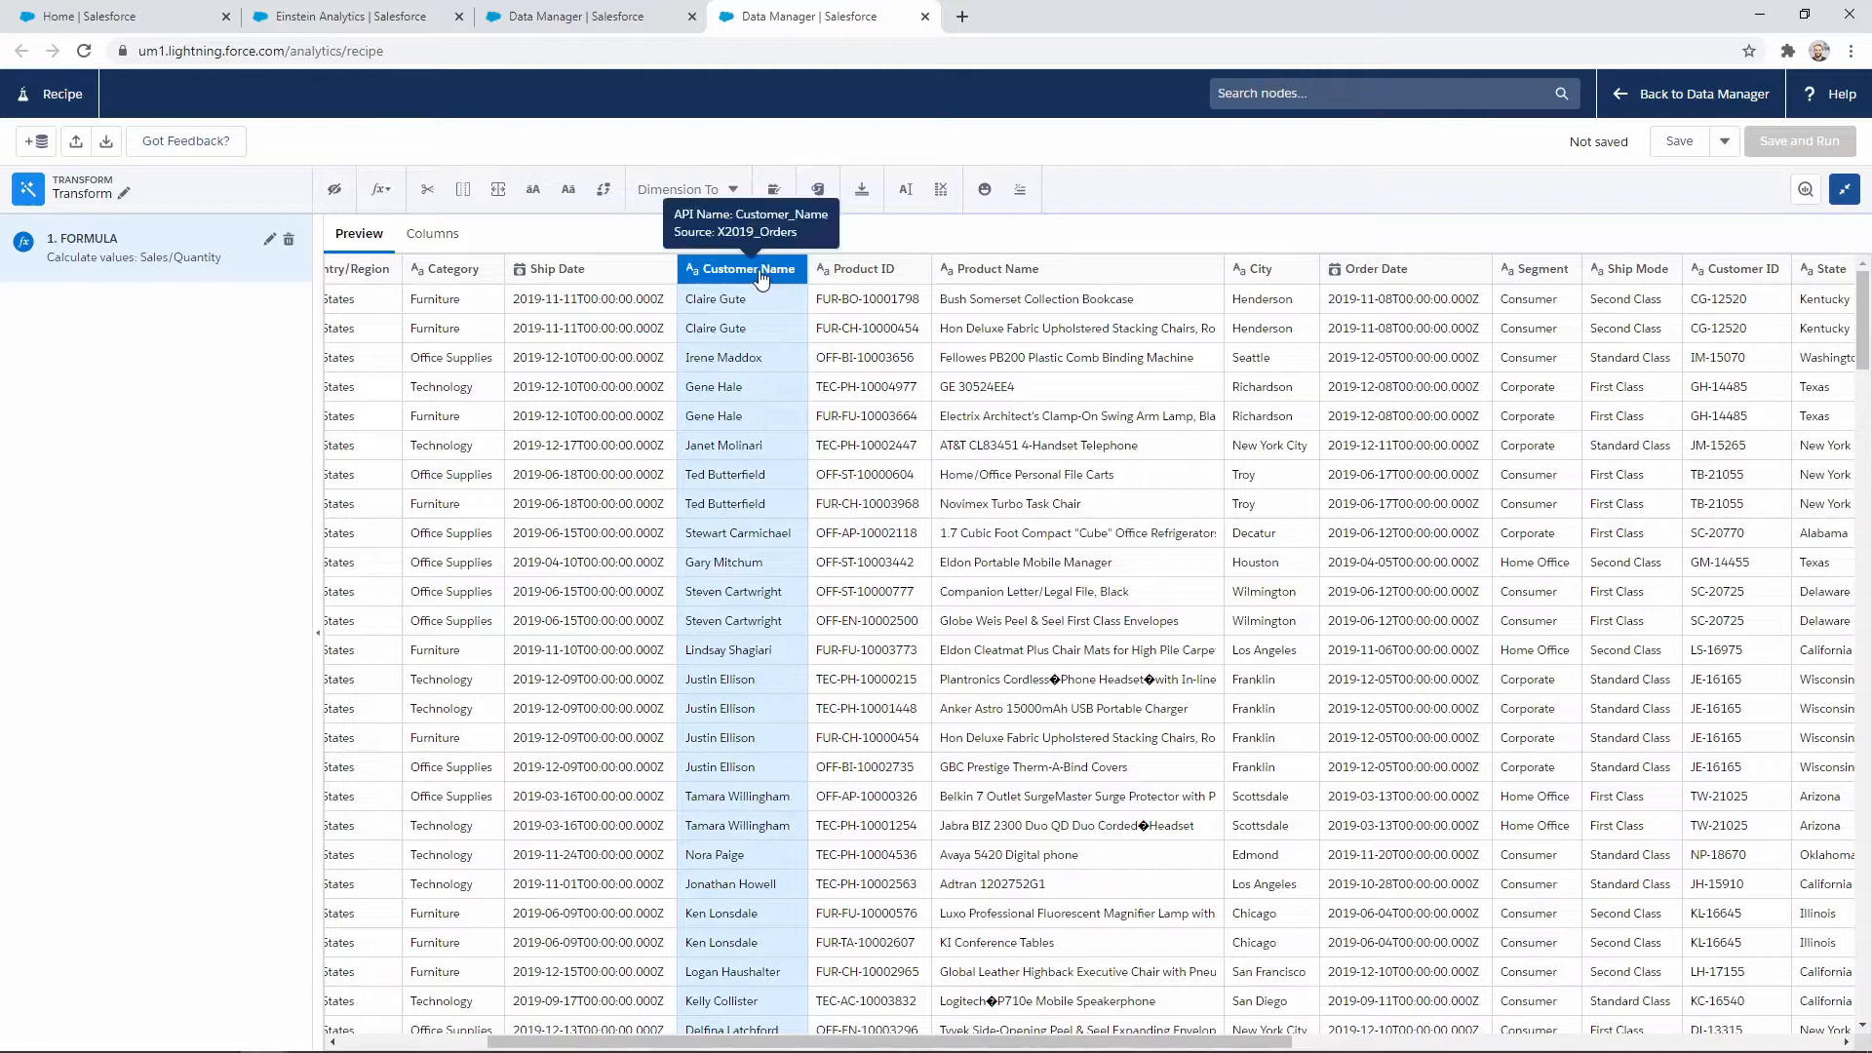
{"action": "left_click", "coordinate": [498, 190]}
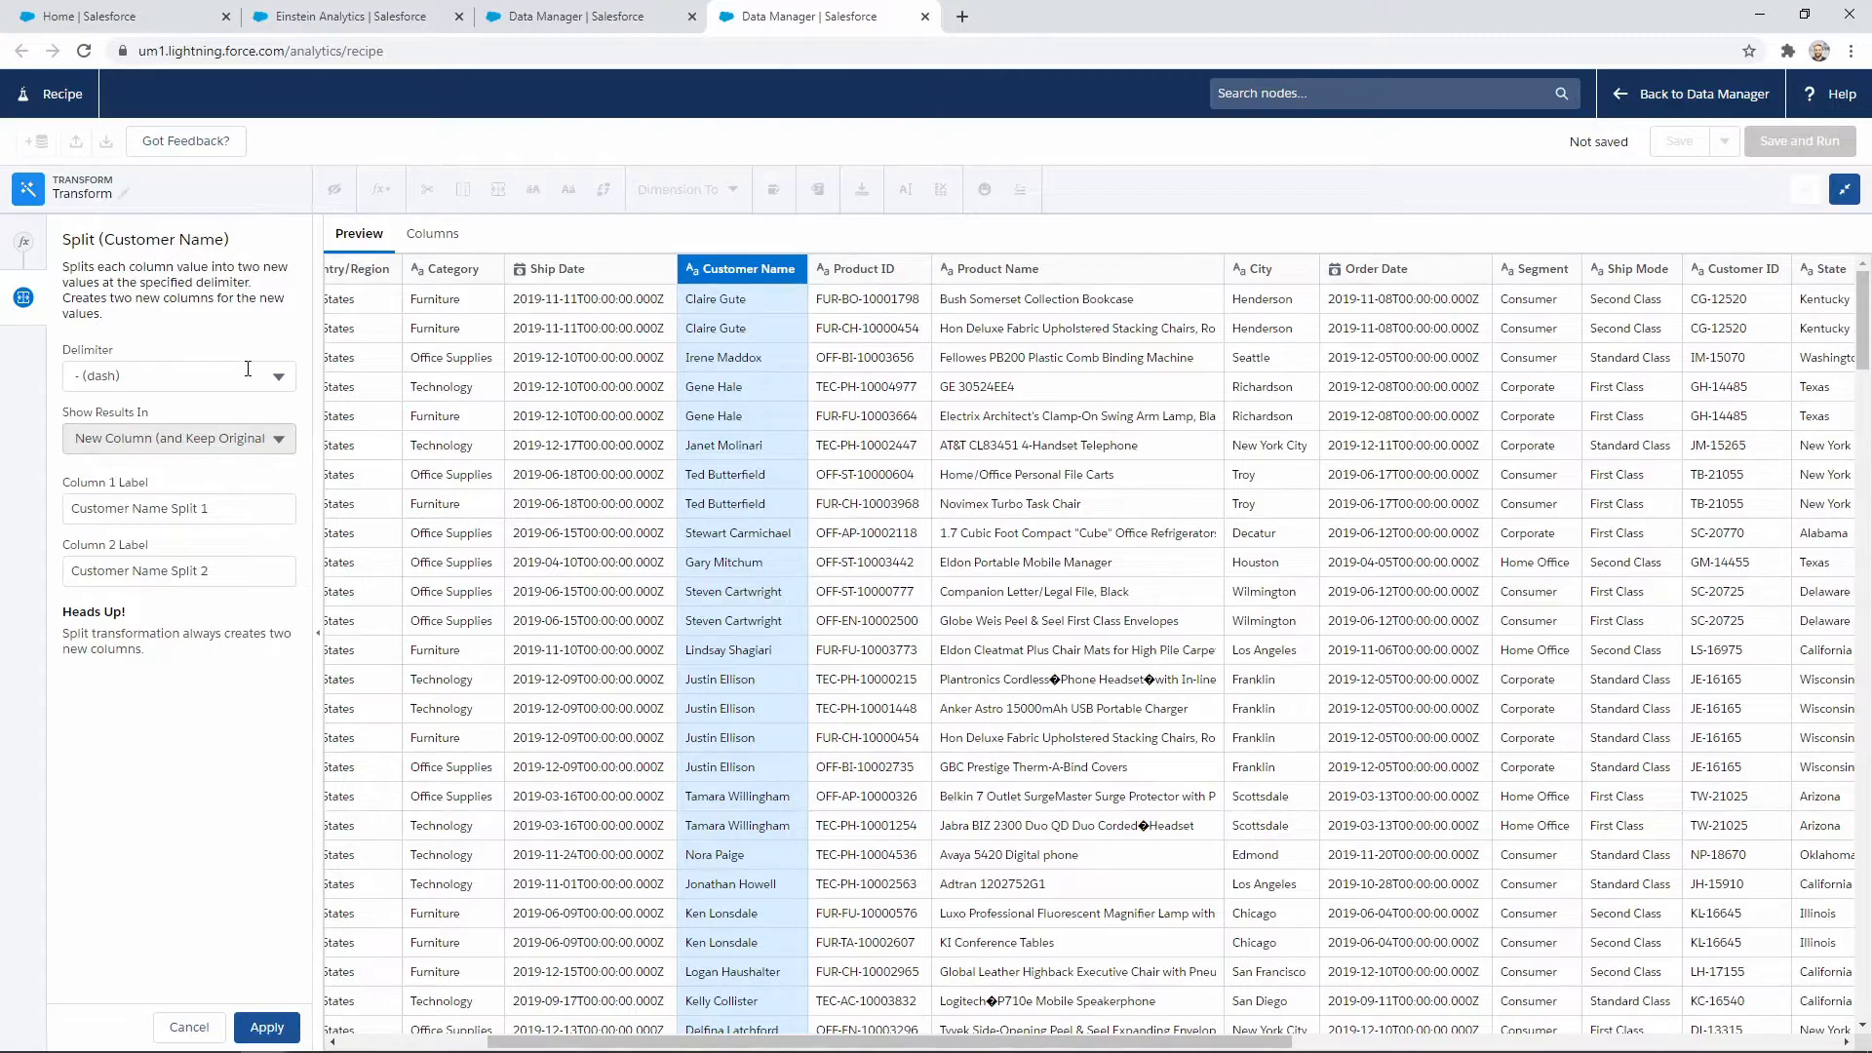
{"action": "left_click", "coordinate": [279, 375]}
{"action": "scroll", "coordinate": [234, 468], "scroll_direction": "down", "scroll_amount": 3}
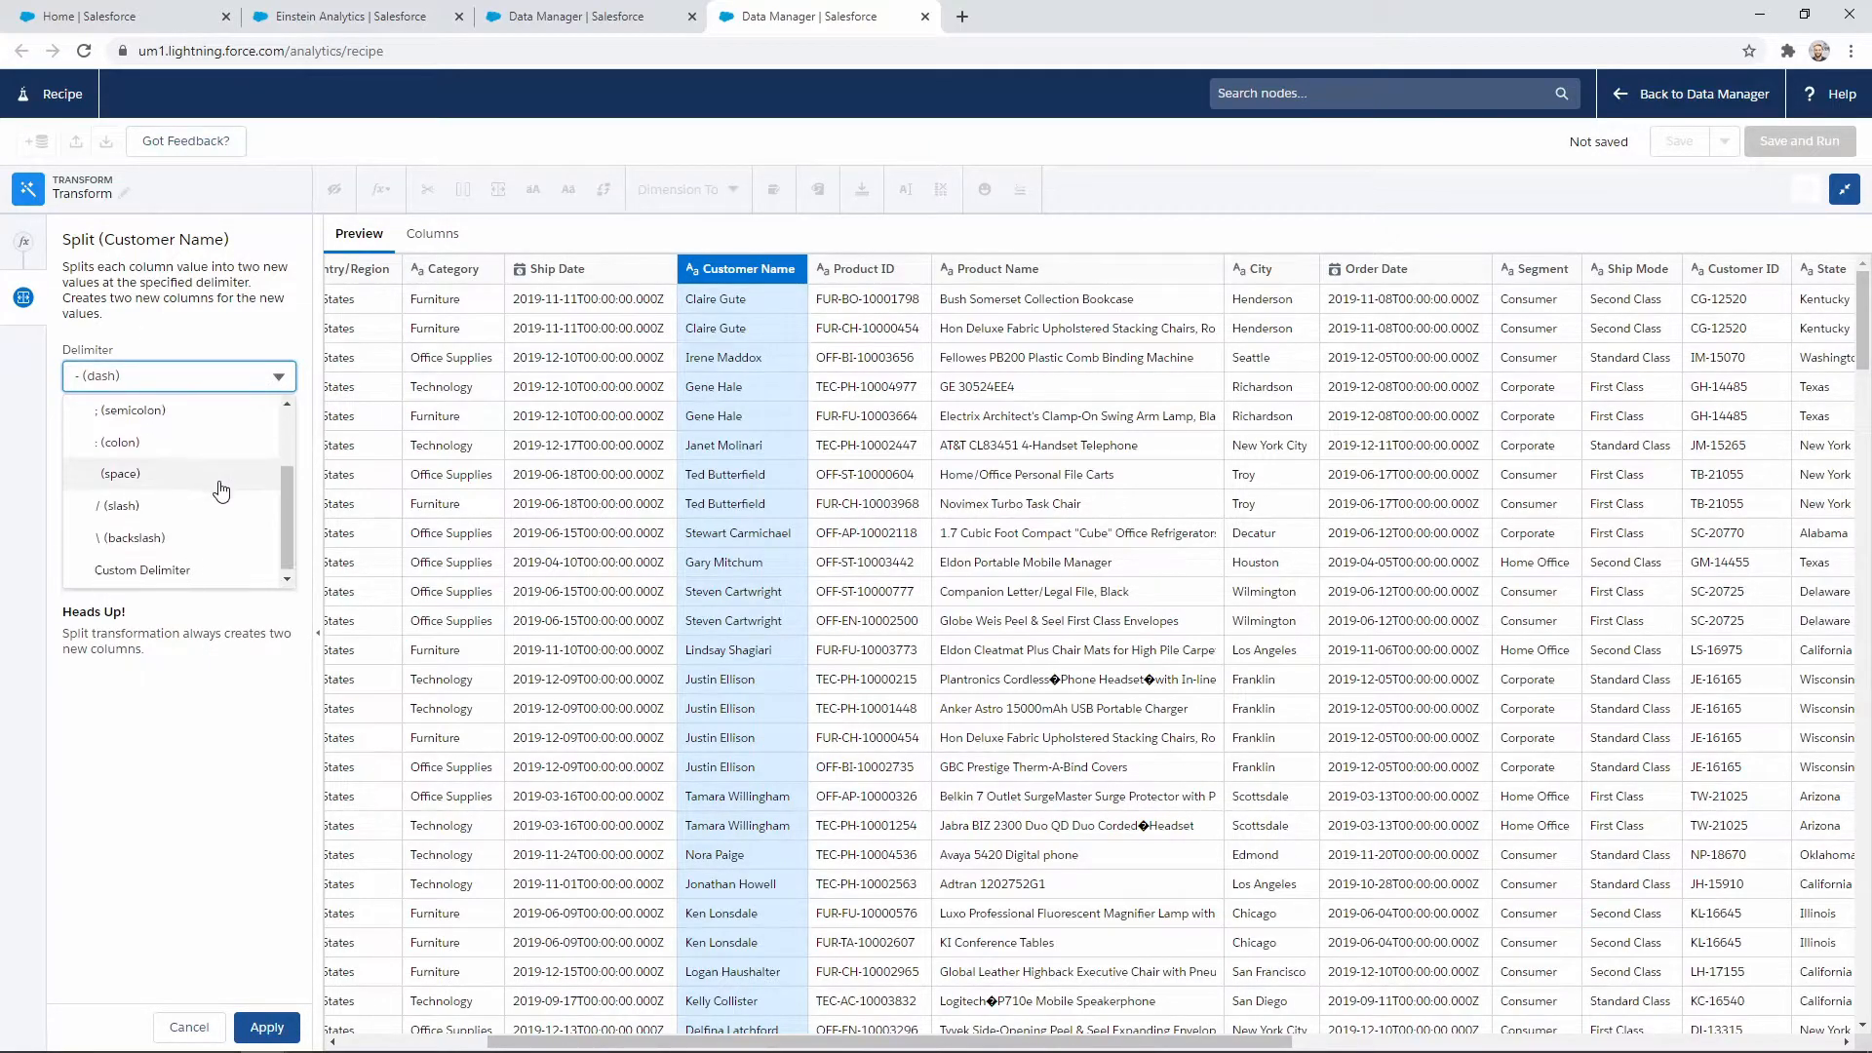
{"action": "scroll", "coordinate": [190, 546], "scroll_direction": "up", "scroll_amount": 4}
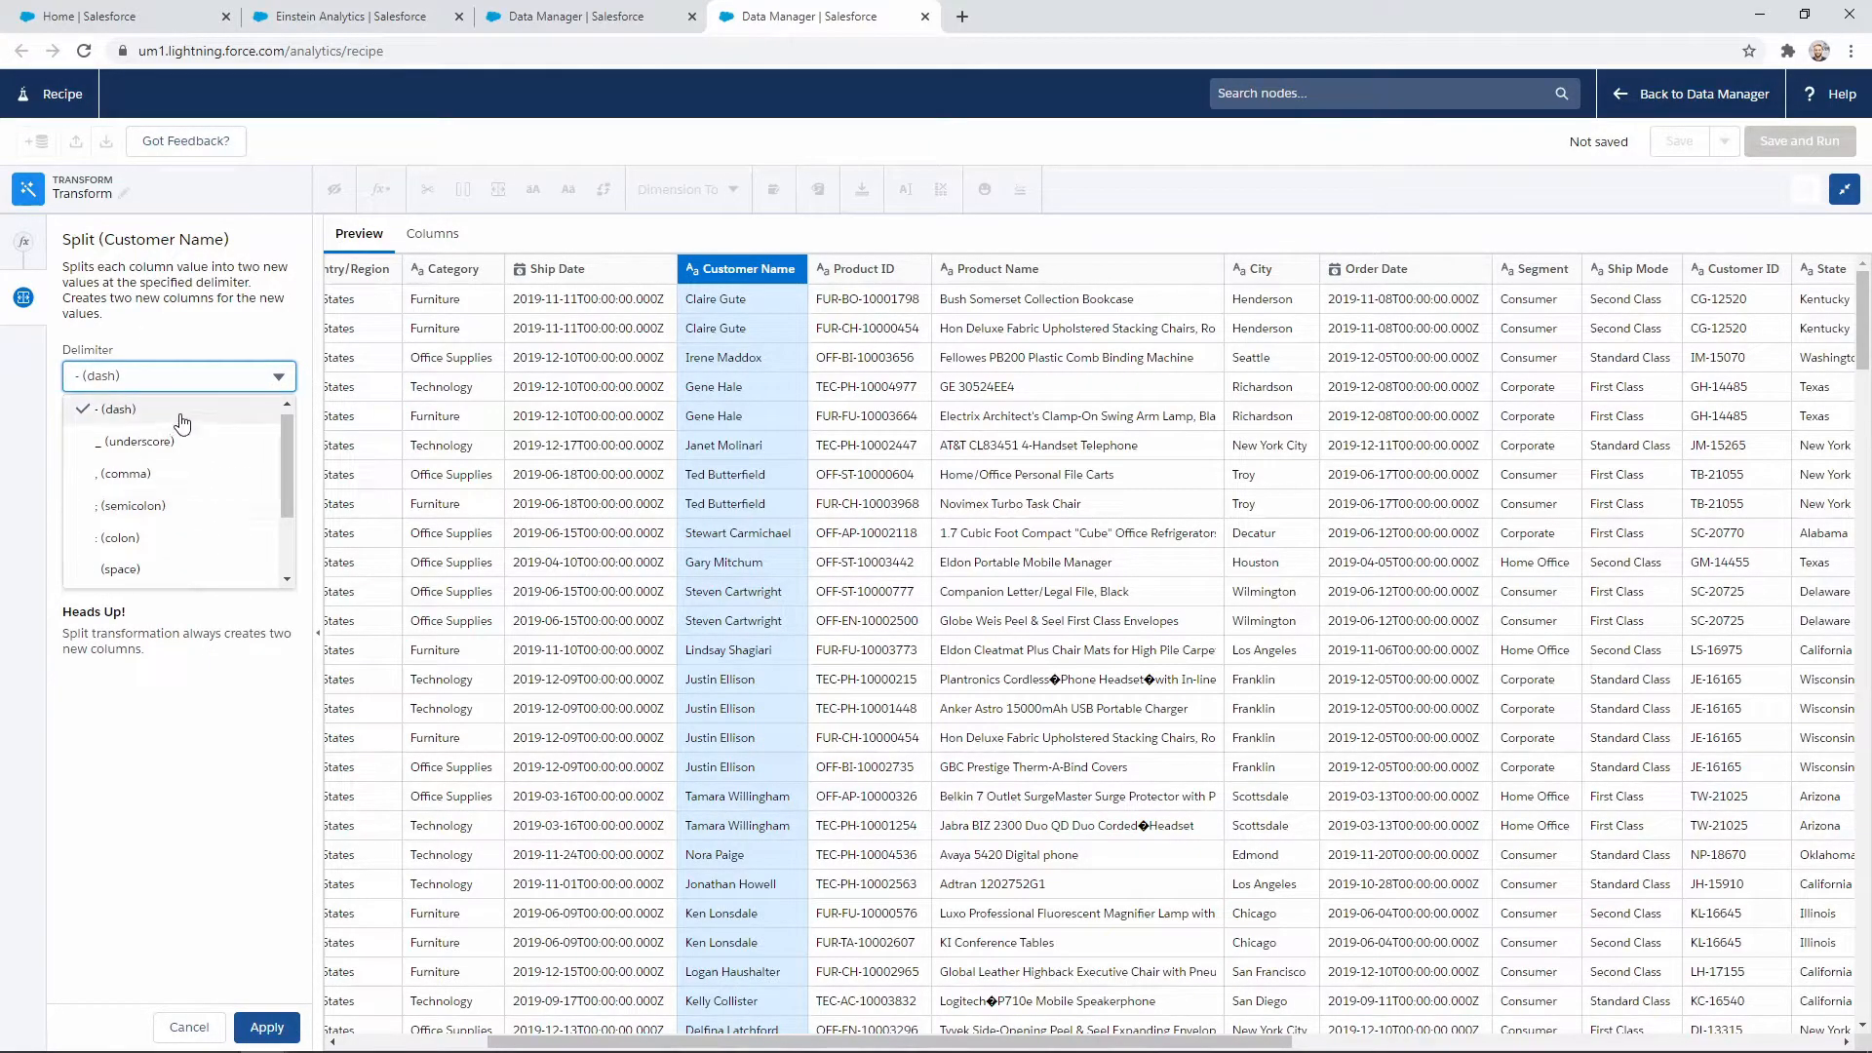
{"action": "scroll", "coordinate": [176, 512], "scroll_direction": "down", "scroll_amount": 2}
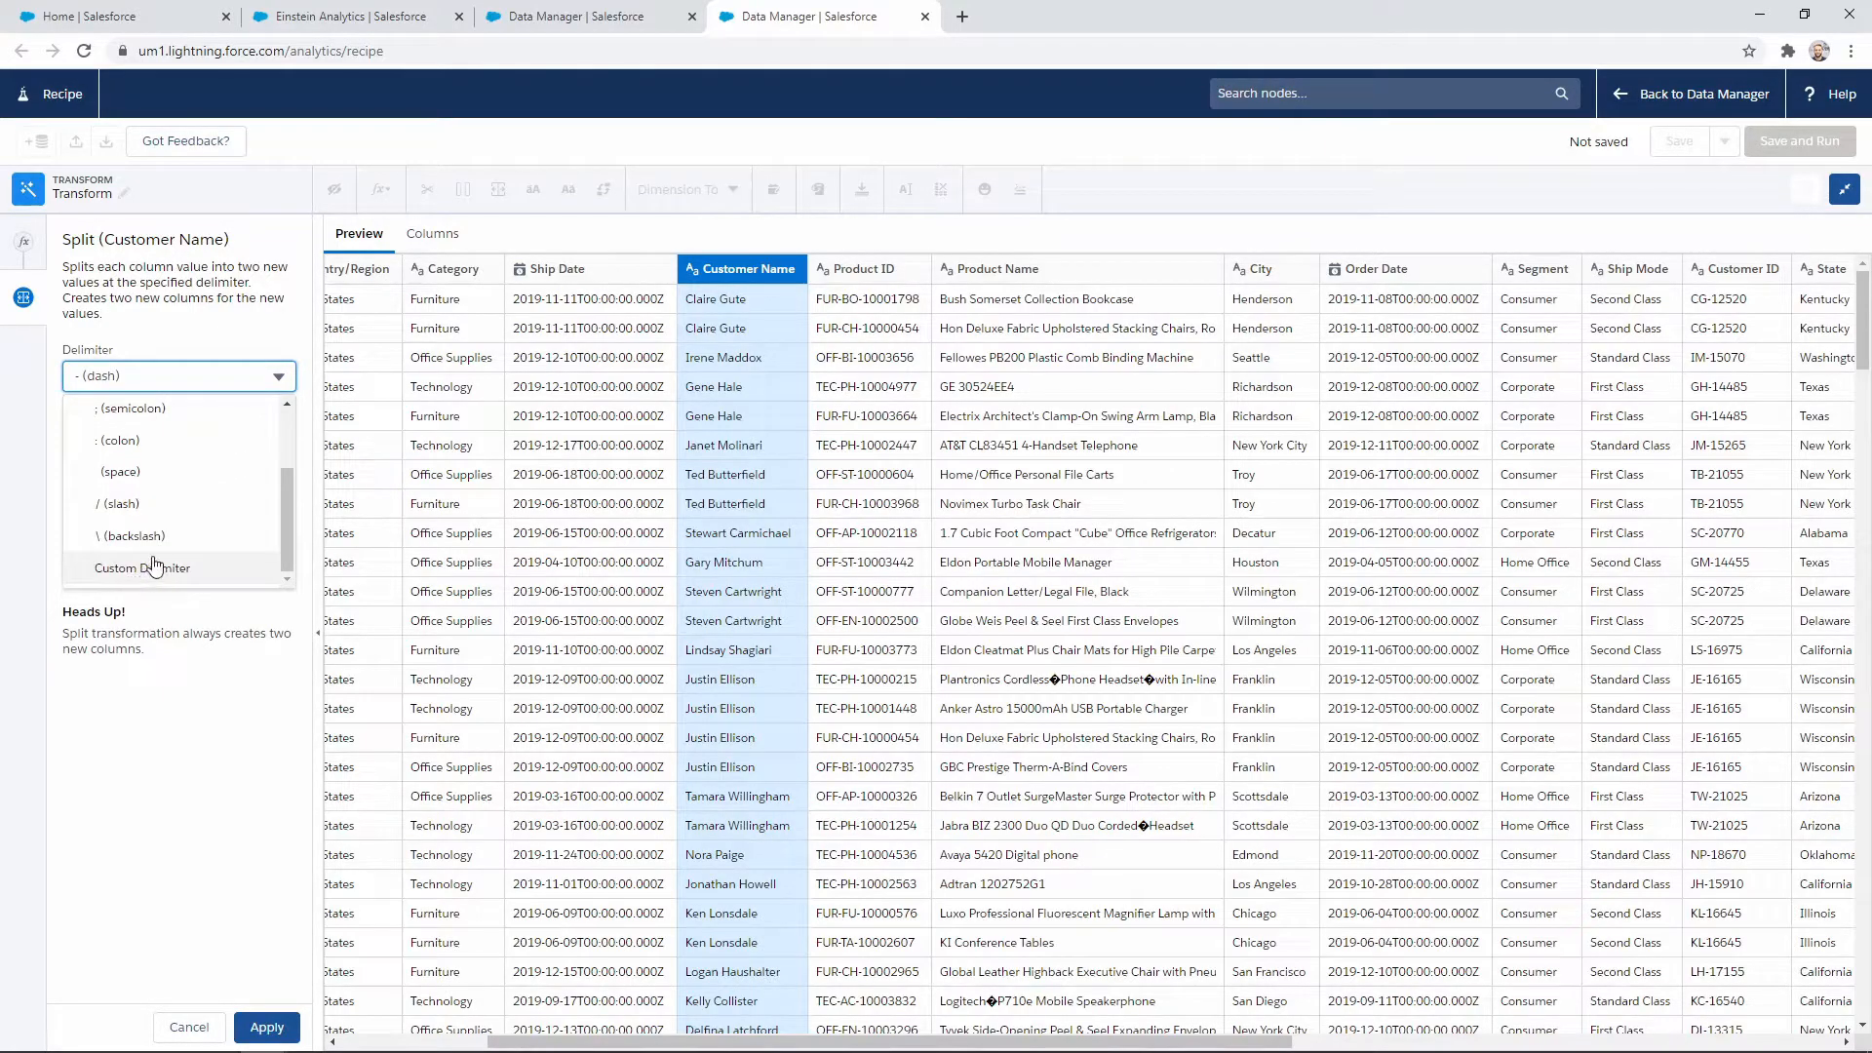
{"action": "left_click", "coordinate": [128, 482]}
Label the split columns Customer First Name and Customer Last Name, and apply the split
{"action": "left_click", "coordinate": [195, 505]}
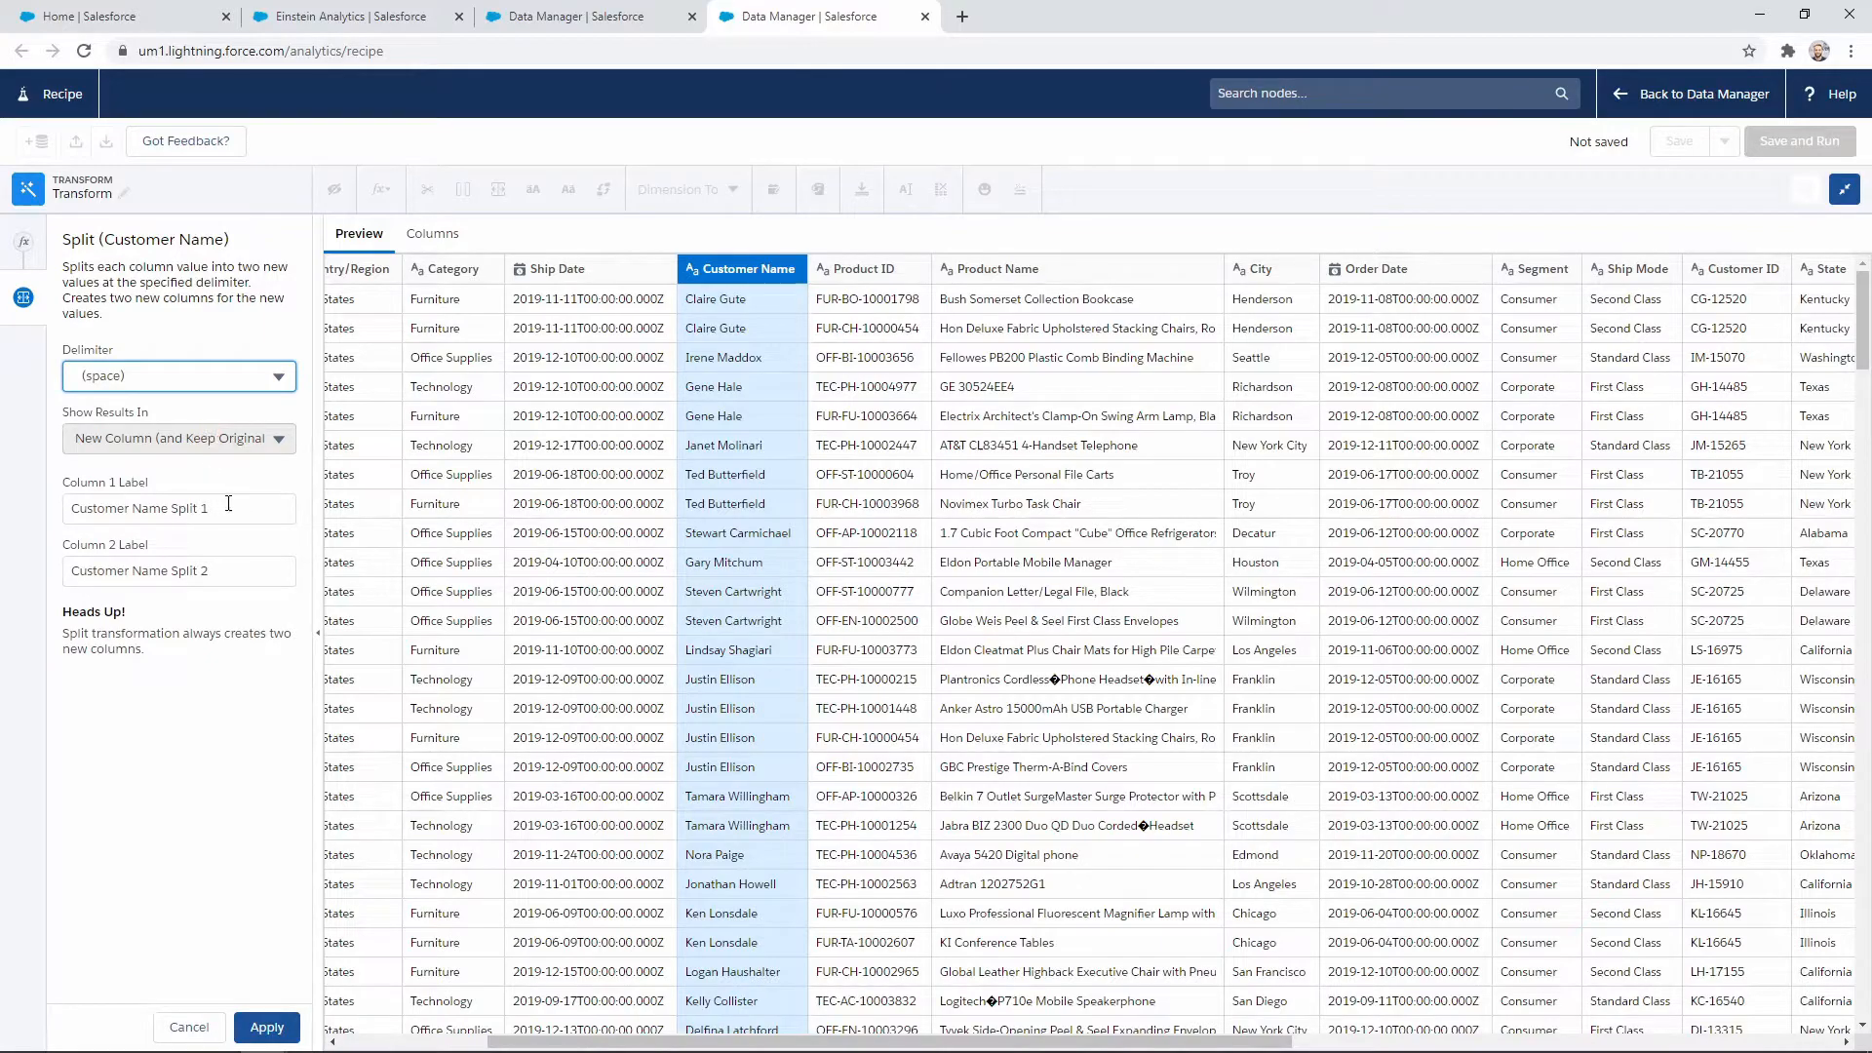
{"action": "left_click", "coordinate": [201, 564]}
{"action": "left_click_drag", "start_coordinate": [208, 508], "coordinate": [132, 508]}
{"action": "type", "text": "First Name"}
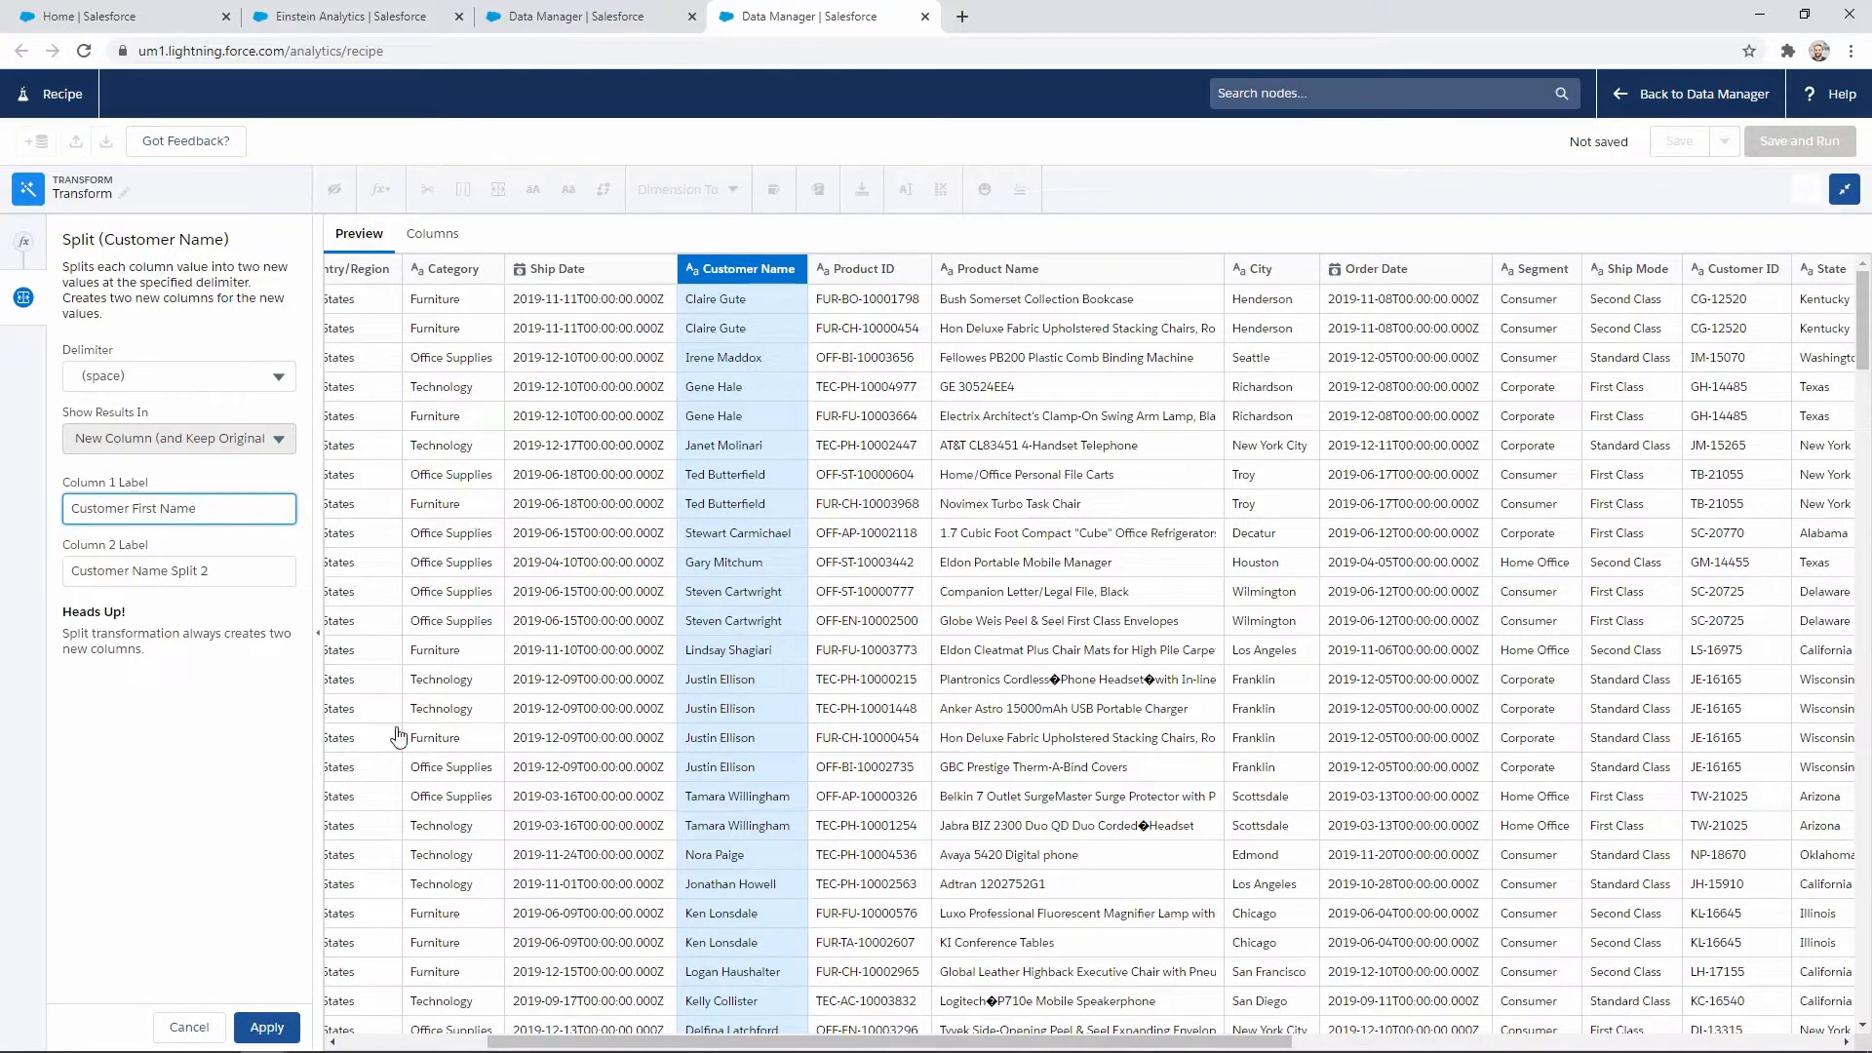
{"action": "left_click_drag", "start_coordinate": [239, 583], "coordinate": [135, 567]}
{"action": "type", "text": "Last Name"}
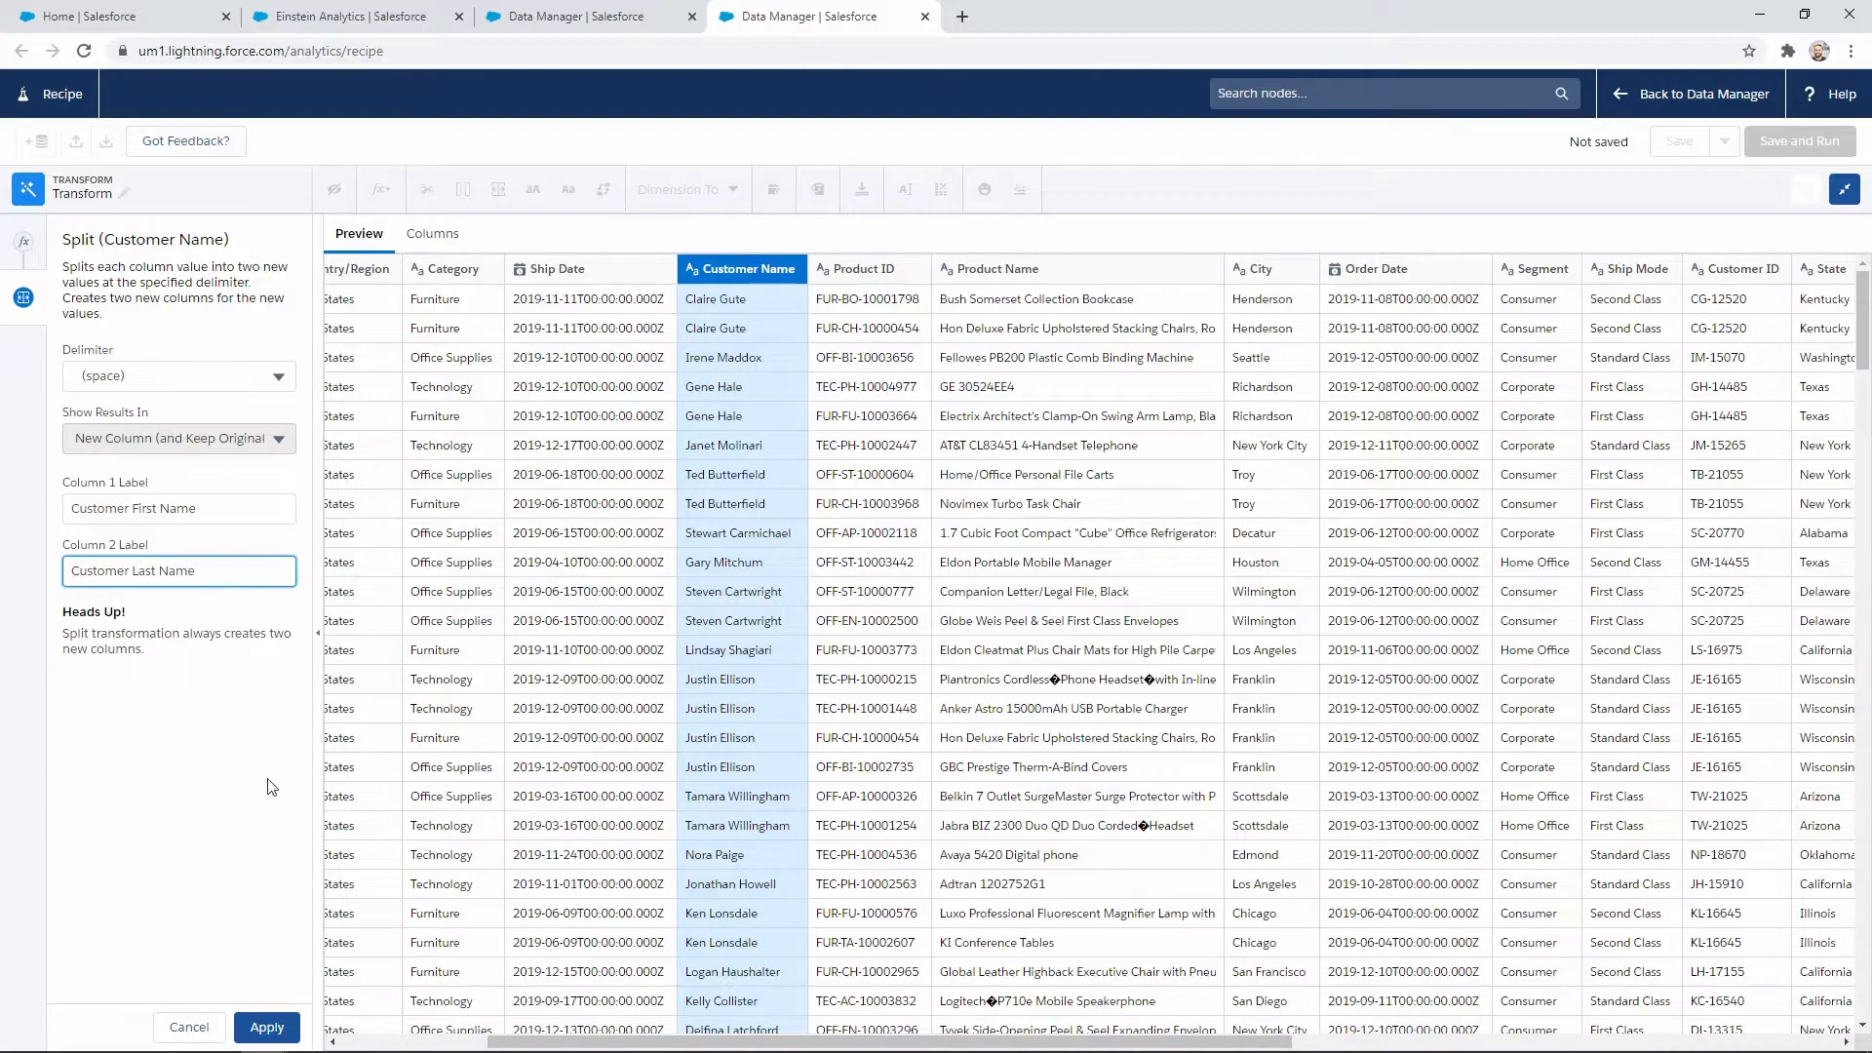
{"action": "left_click", "coordinate": [265, 1030]}
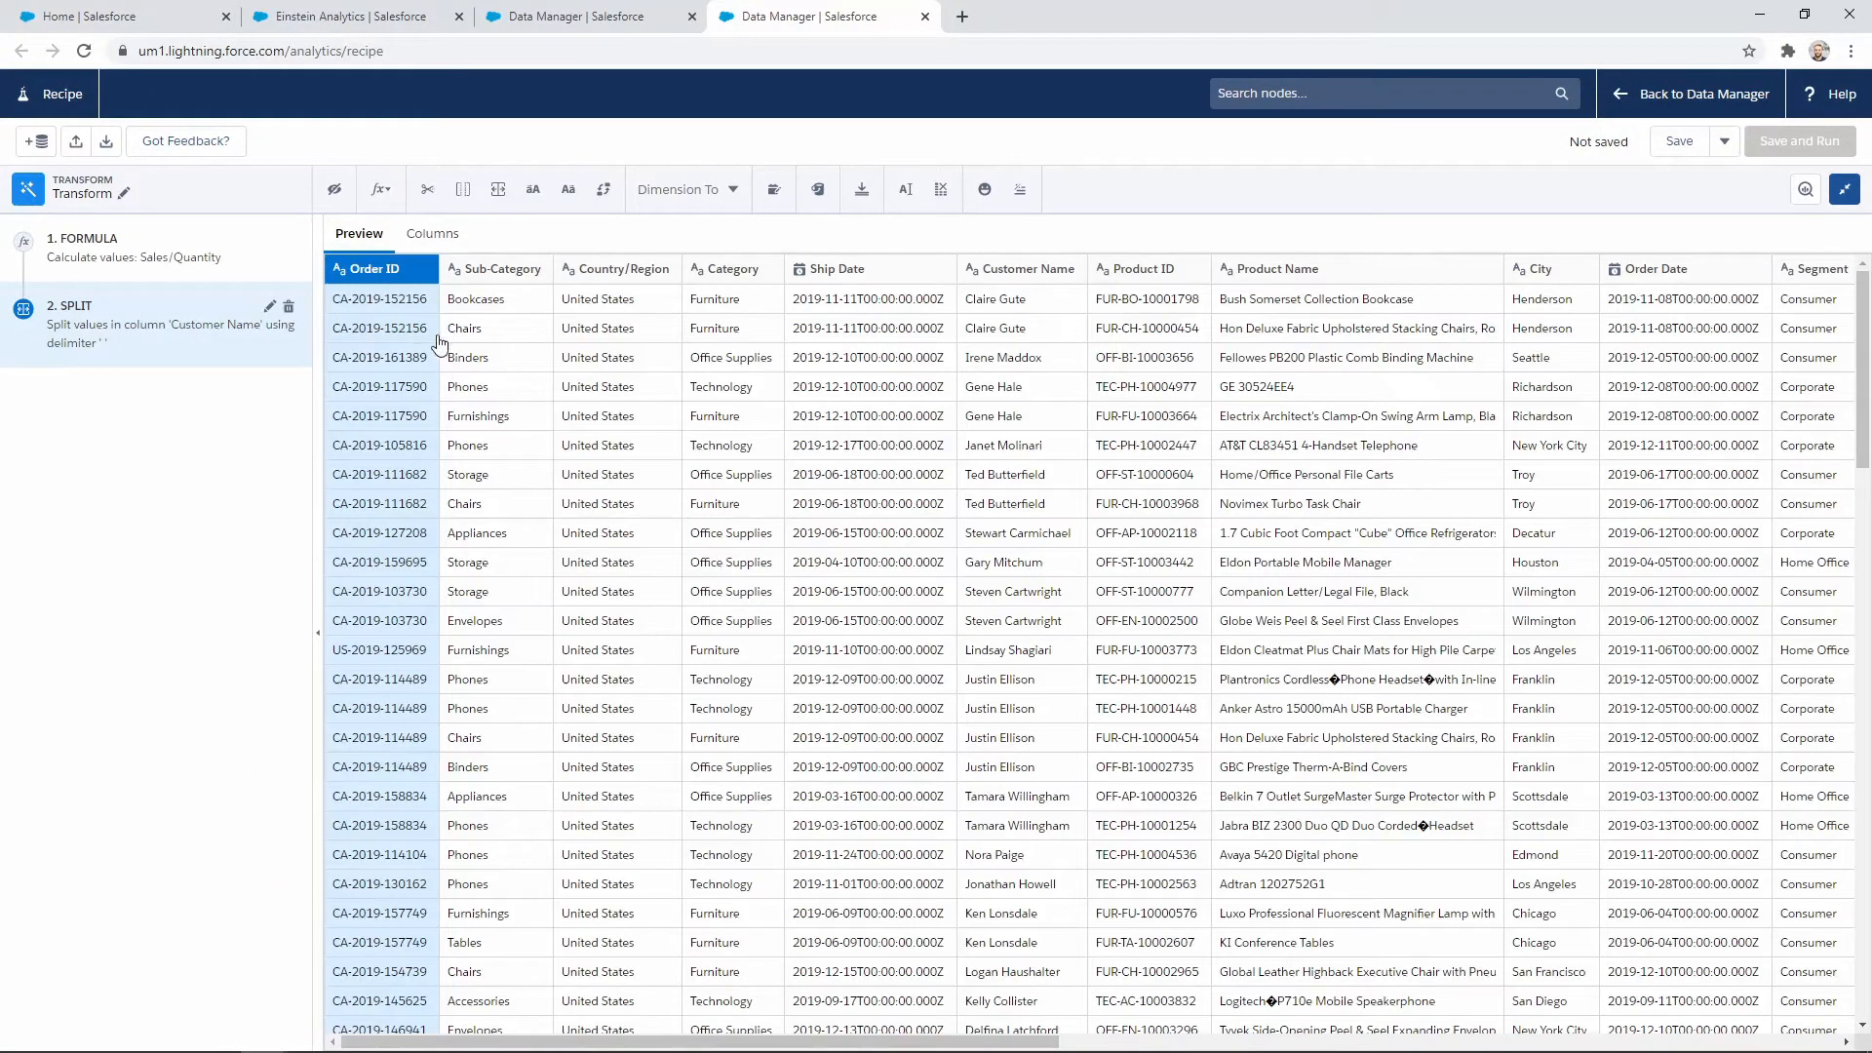
{"action": "left_click_drag", "start_coordinate": [798, 1047], "coordinate": [1579, 1044]}
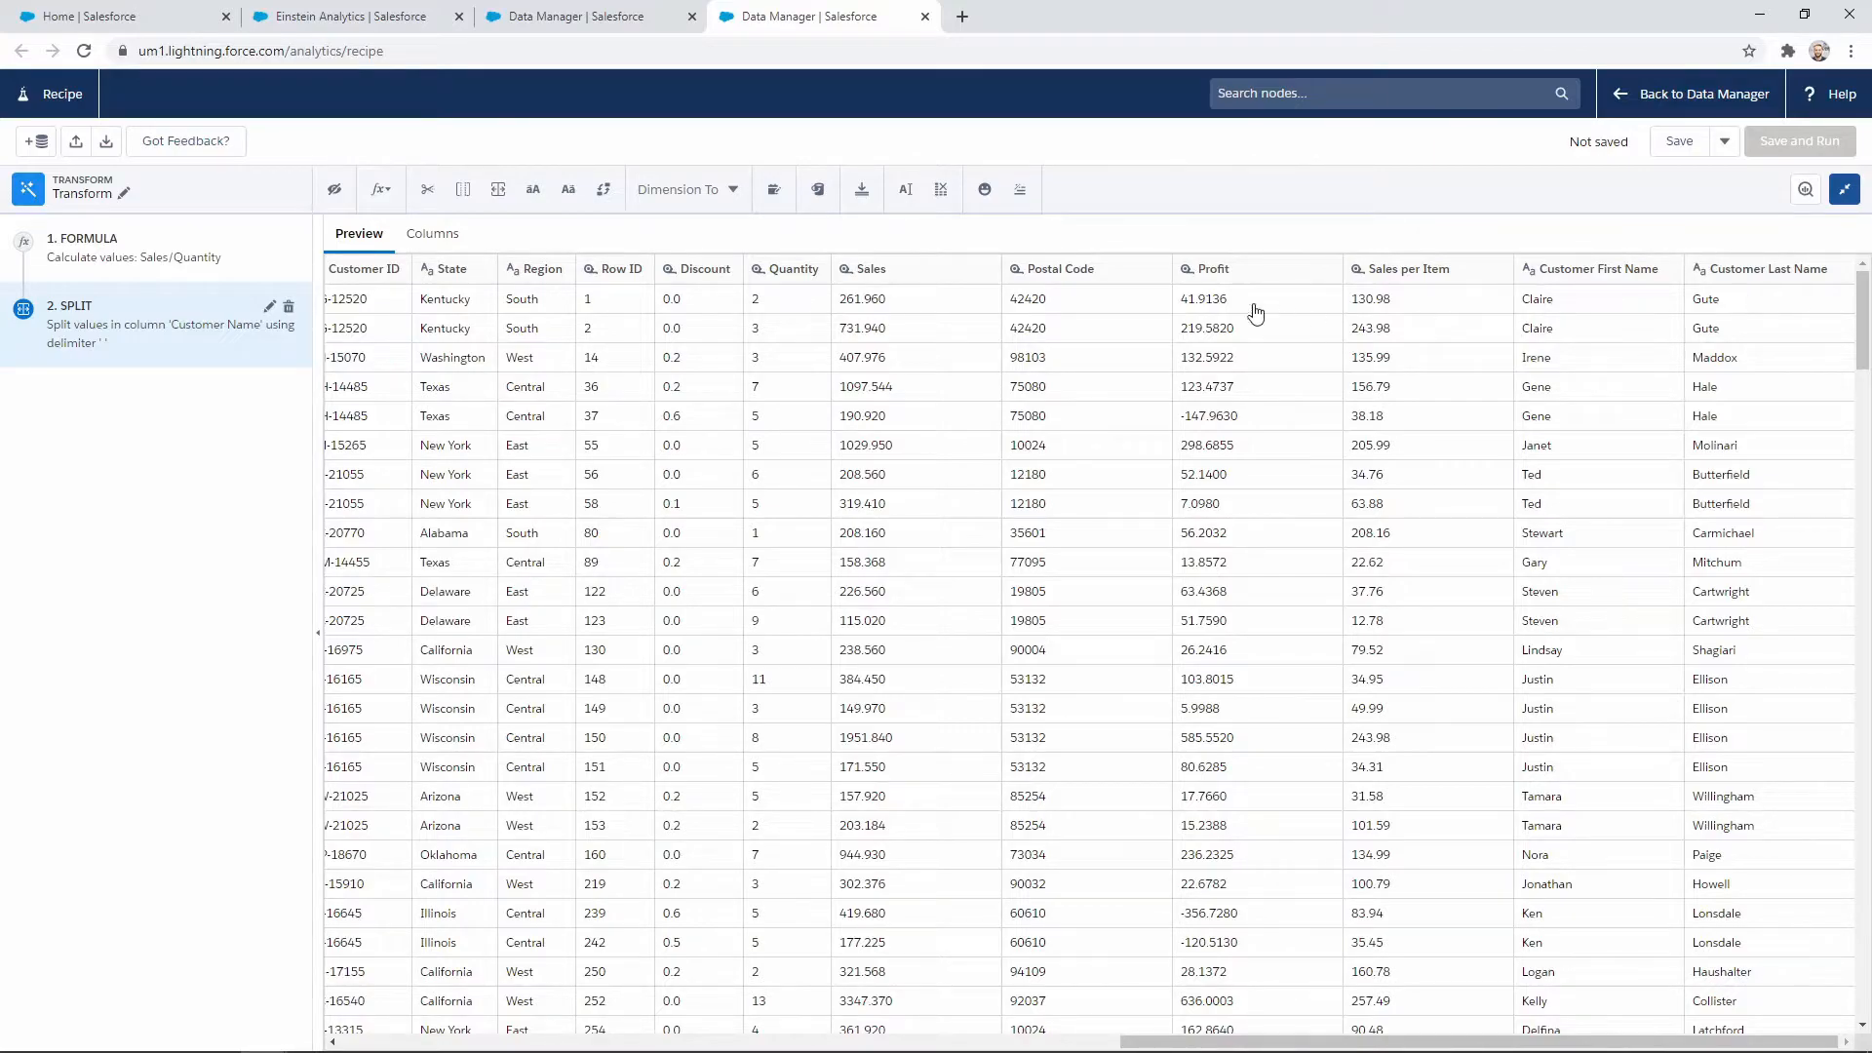
Look at the text transformations available for the Customer First Name column, and return to the recipe's node graph
{"action": "left_click", "coordinate": [1596, 273]}
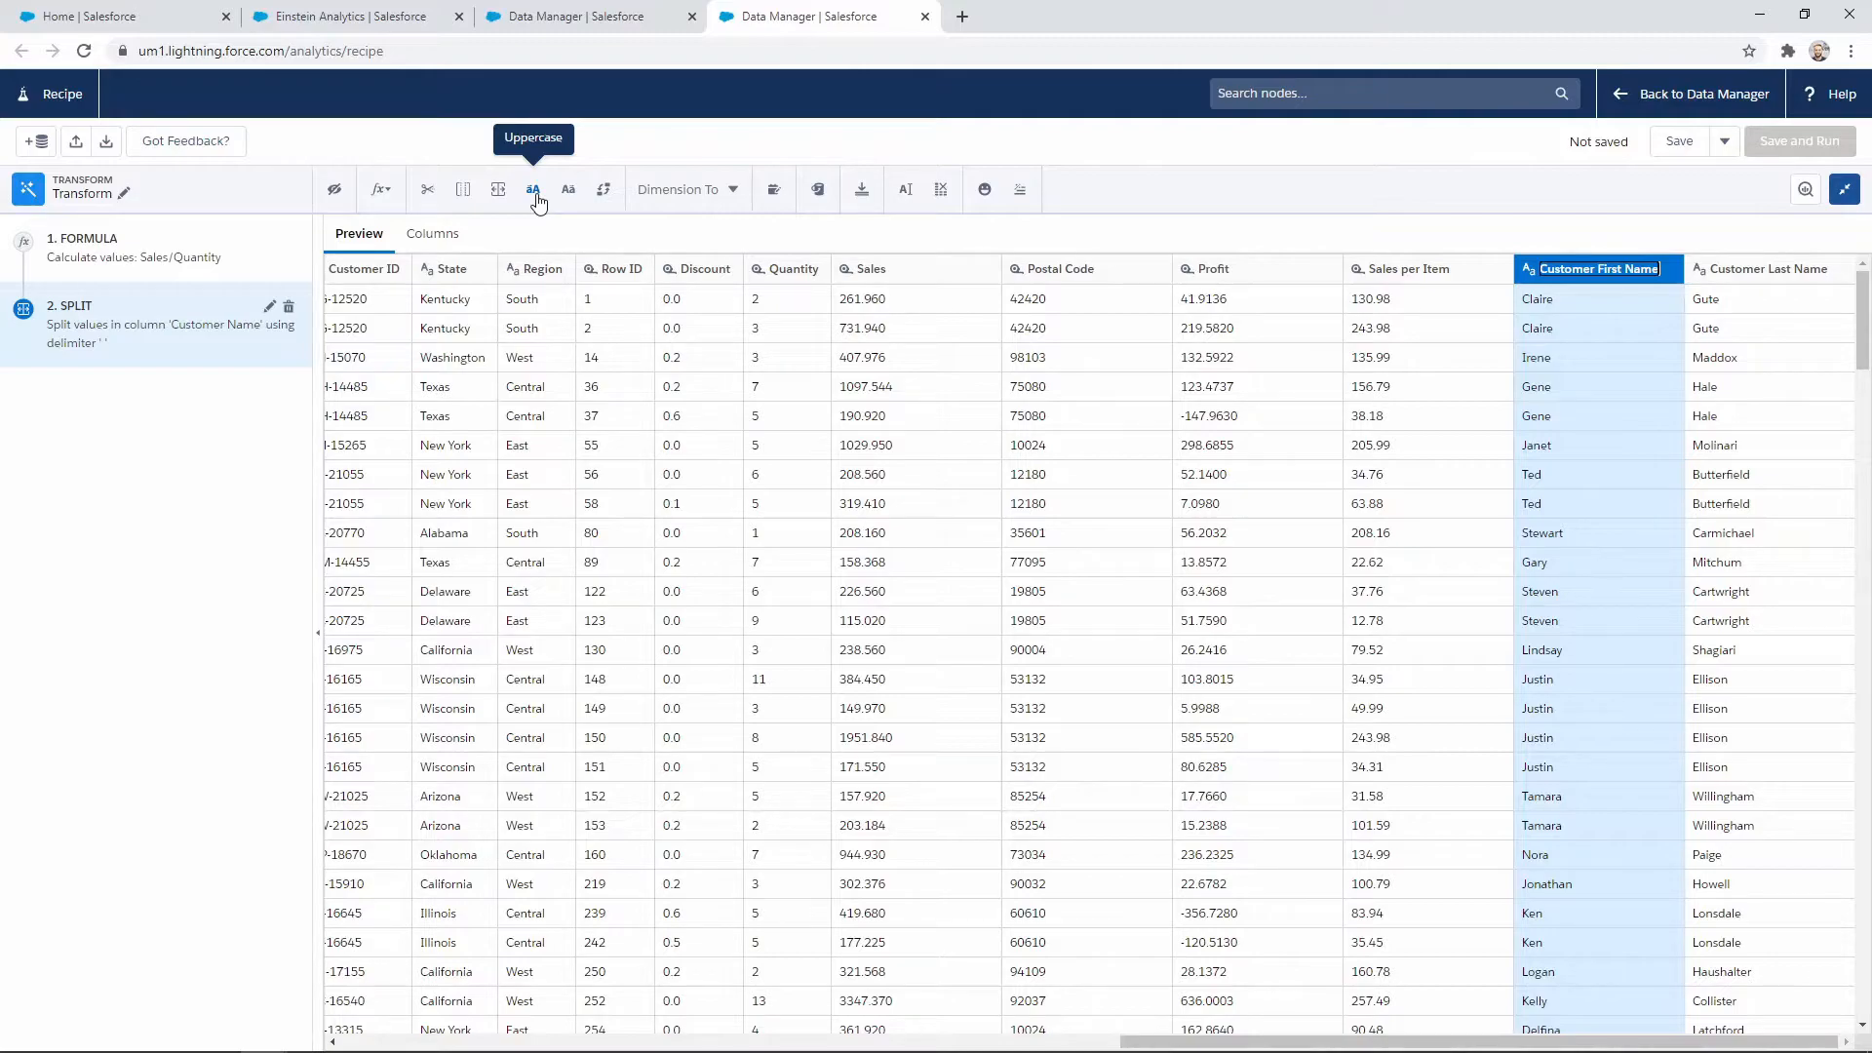
{"action": "left_click", "coordinate": [556, 219]}
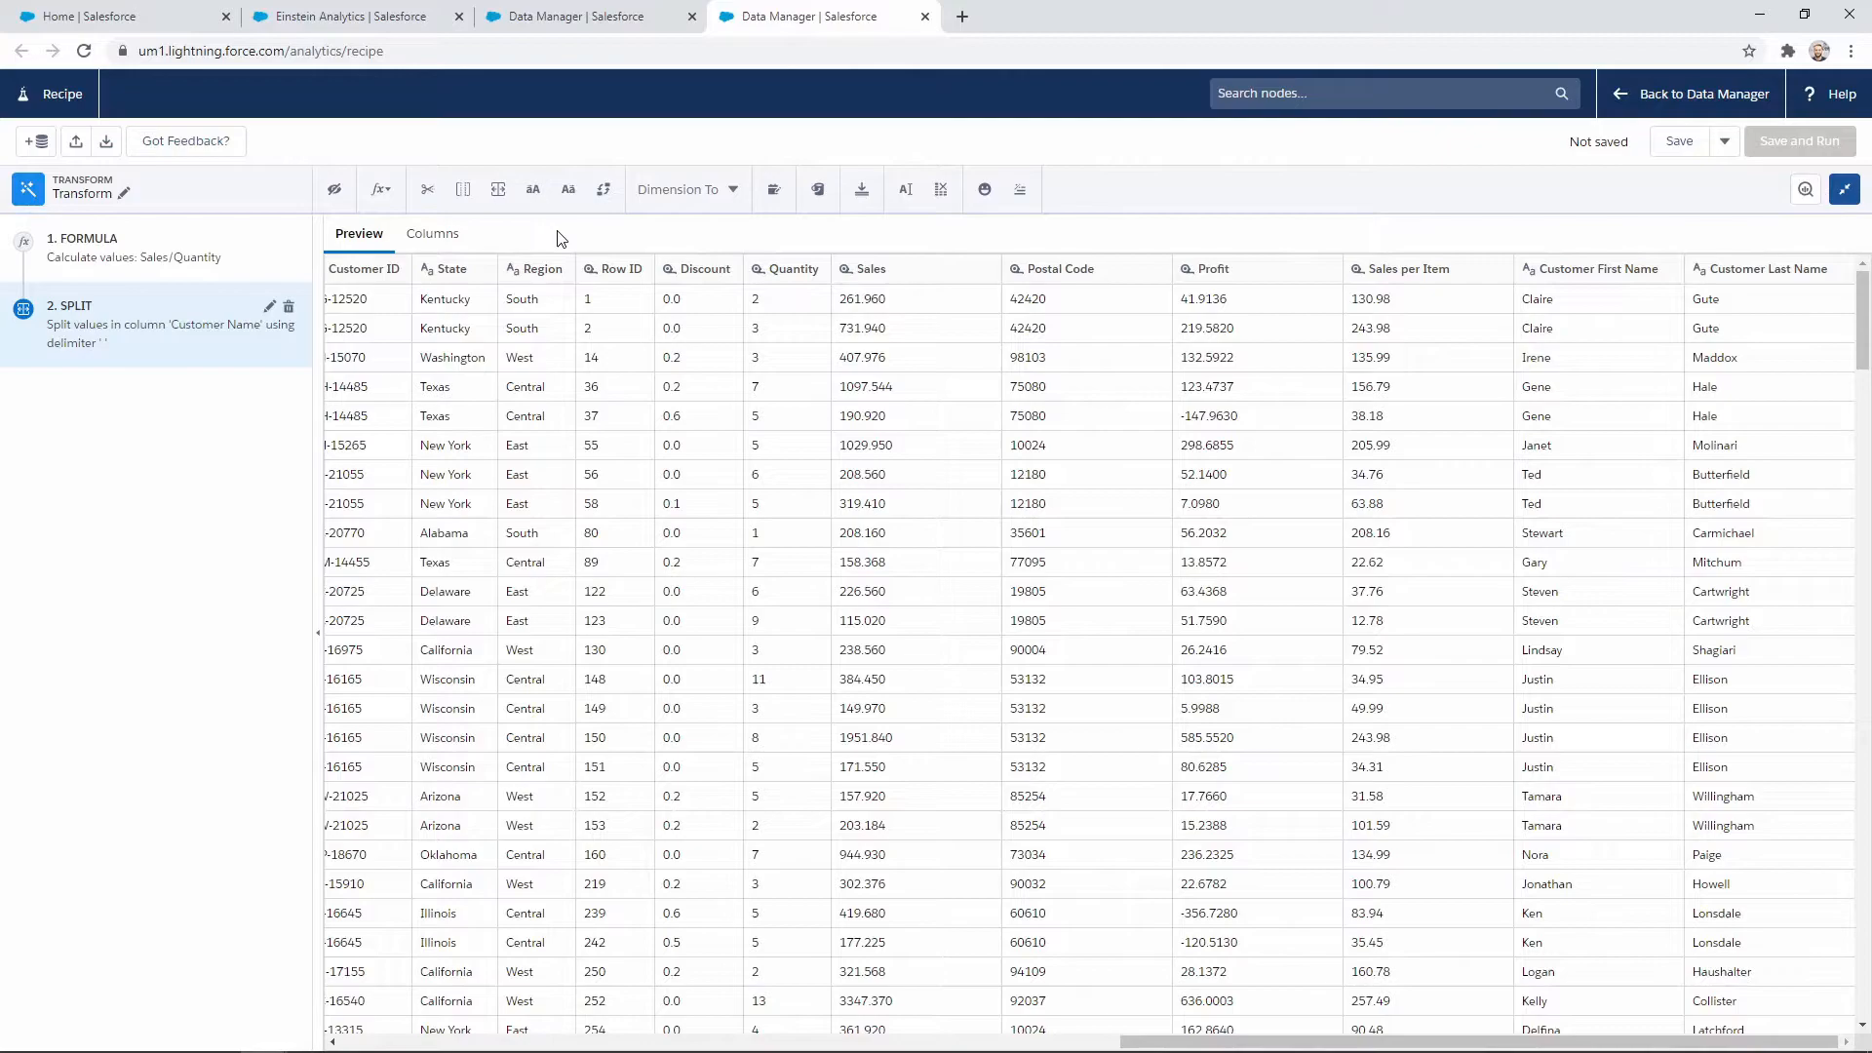
{"action": "left_click", "coordinate": [1843, 195]}
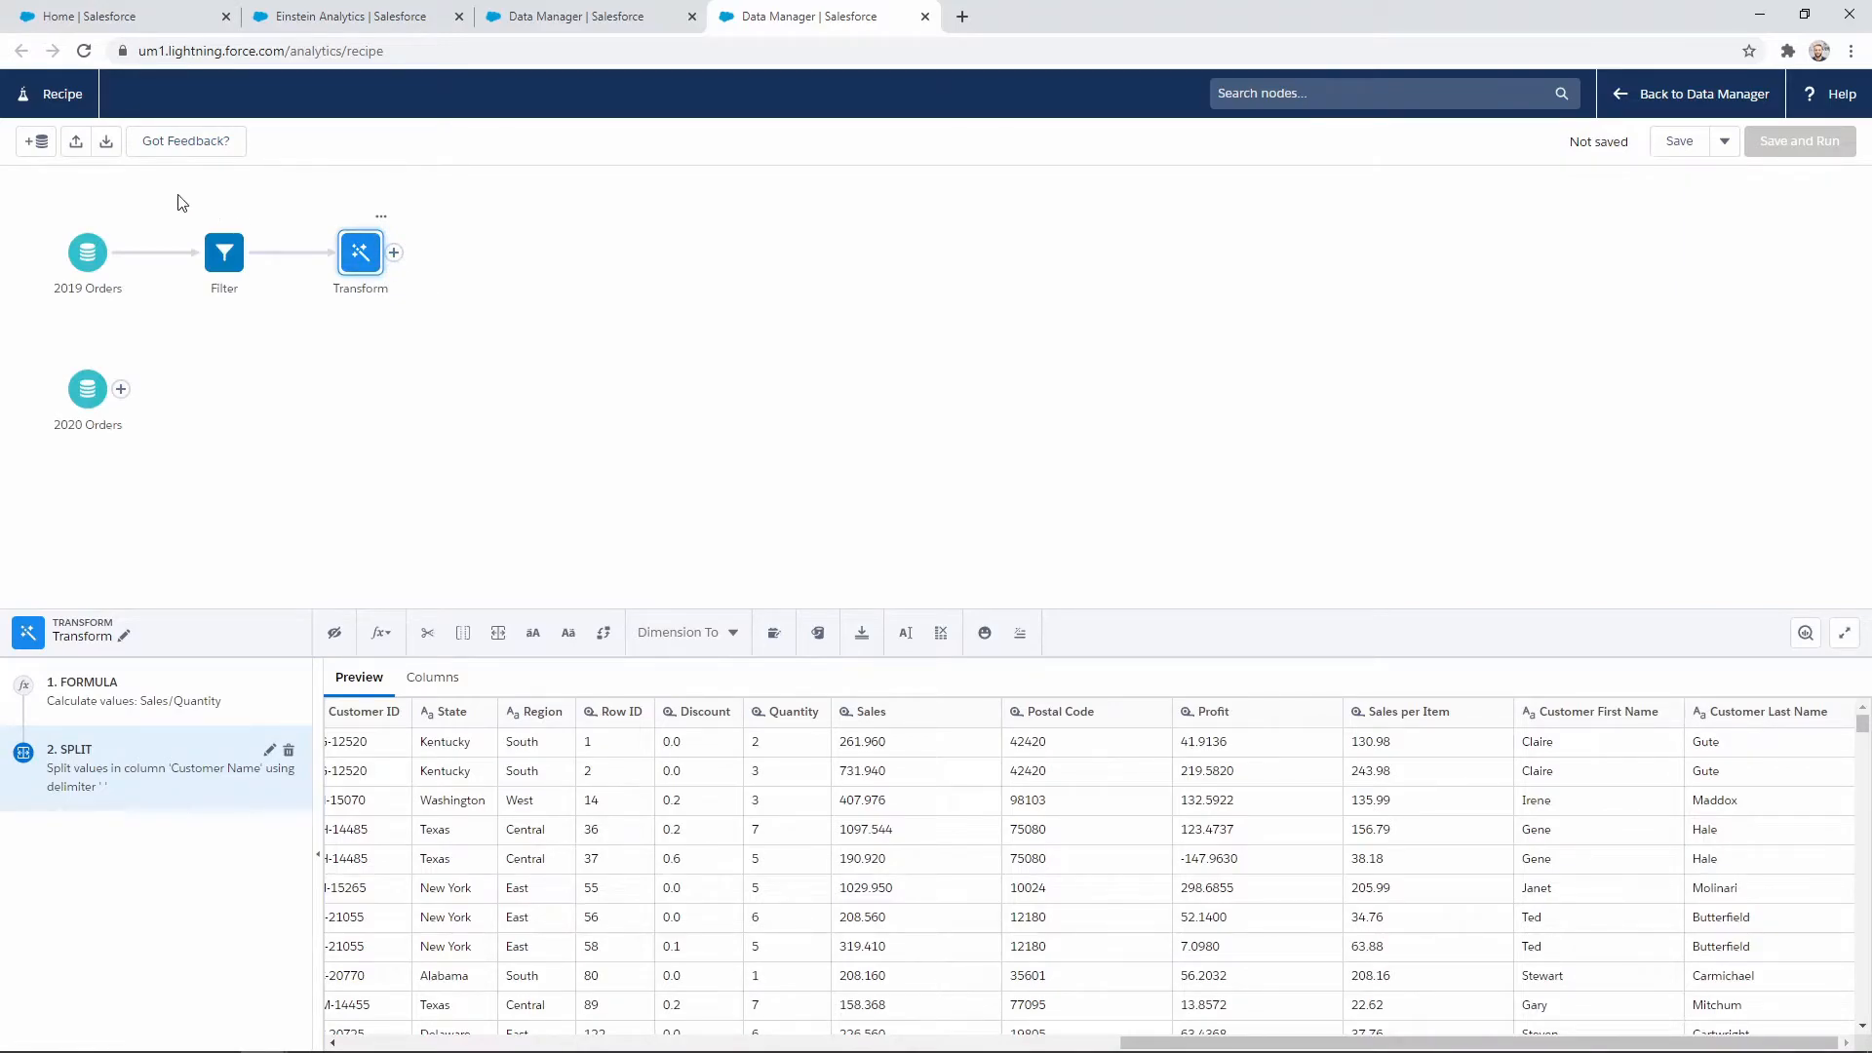
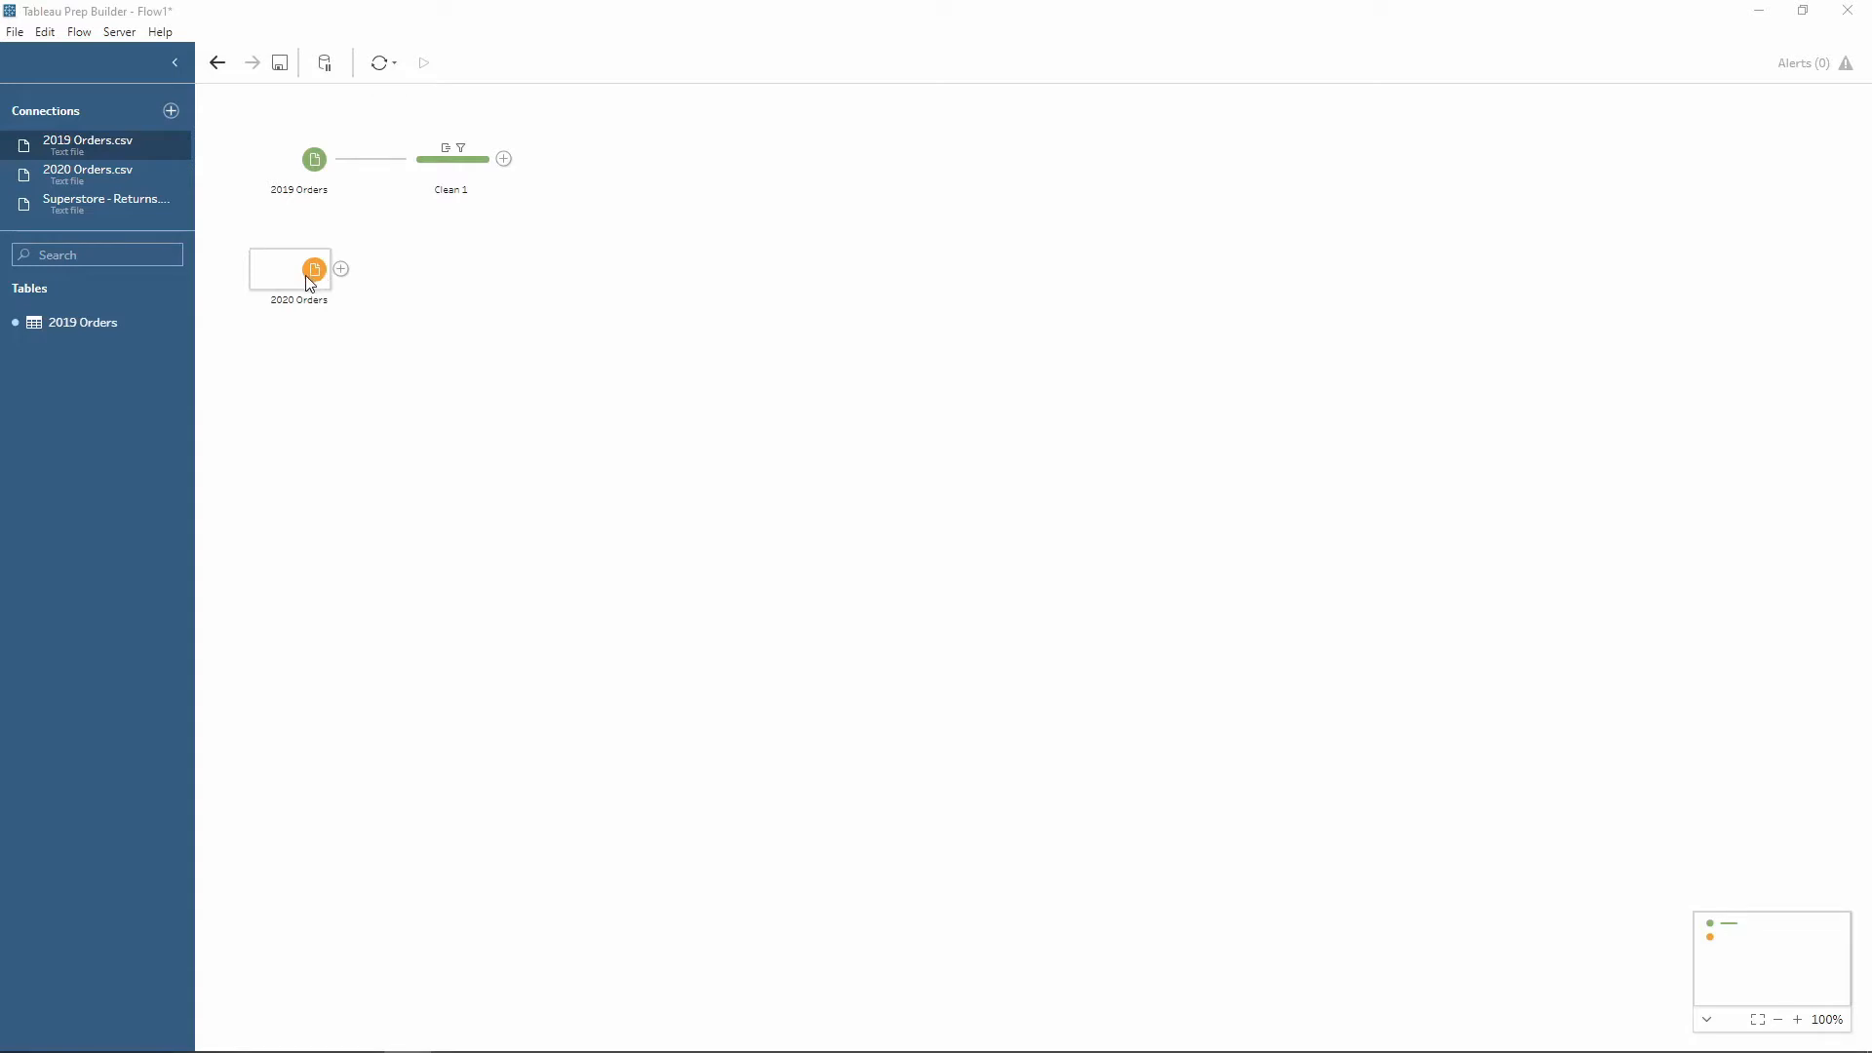
Switch to Tableau Prep Builder and union the 2020 Orders input with the 2019 Orders input
{"action": "left_click_drag", "start_coordinate": [312, 275], "coordinate": [310, 203]}
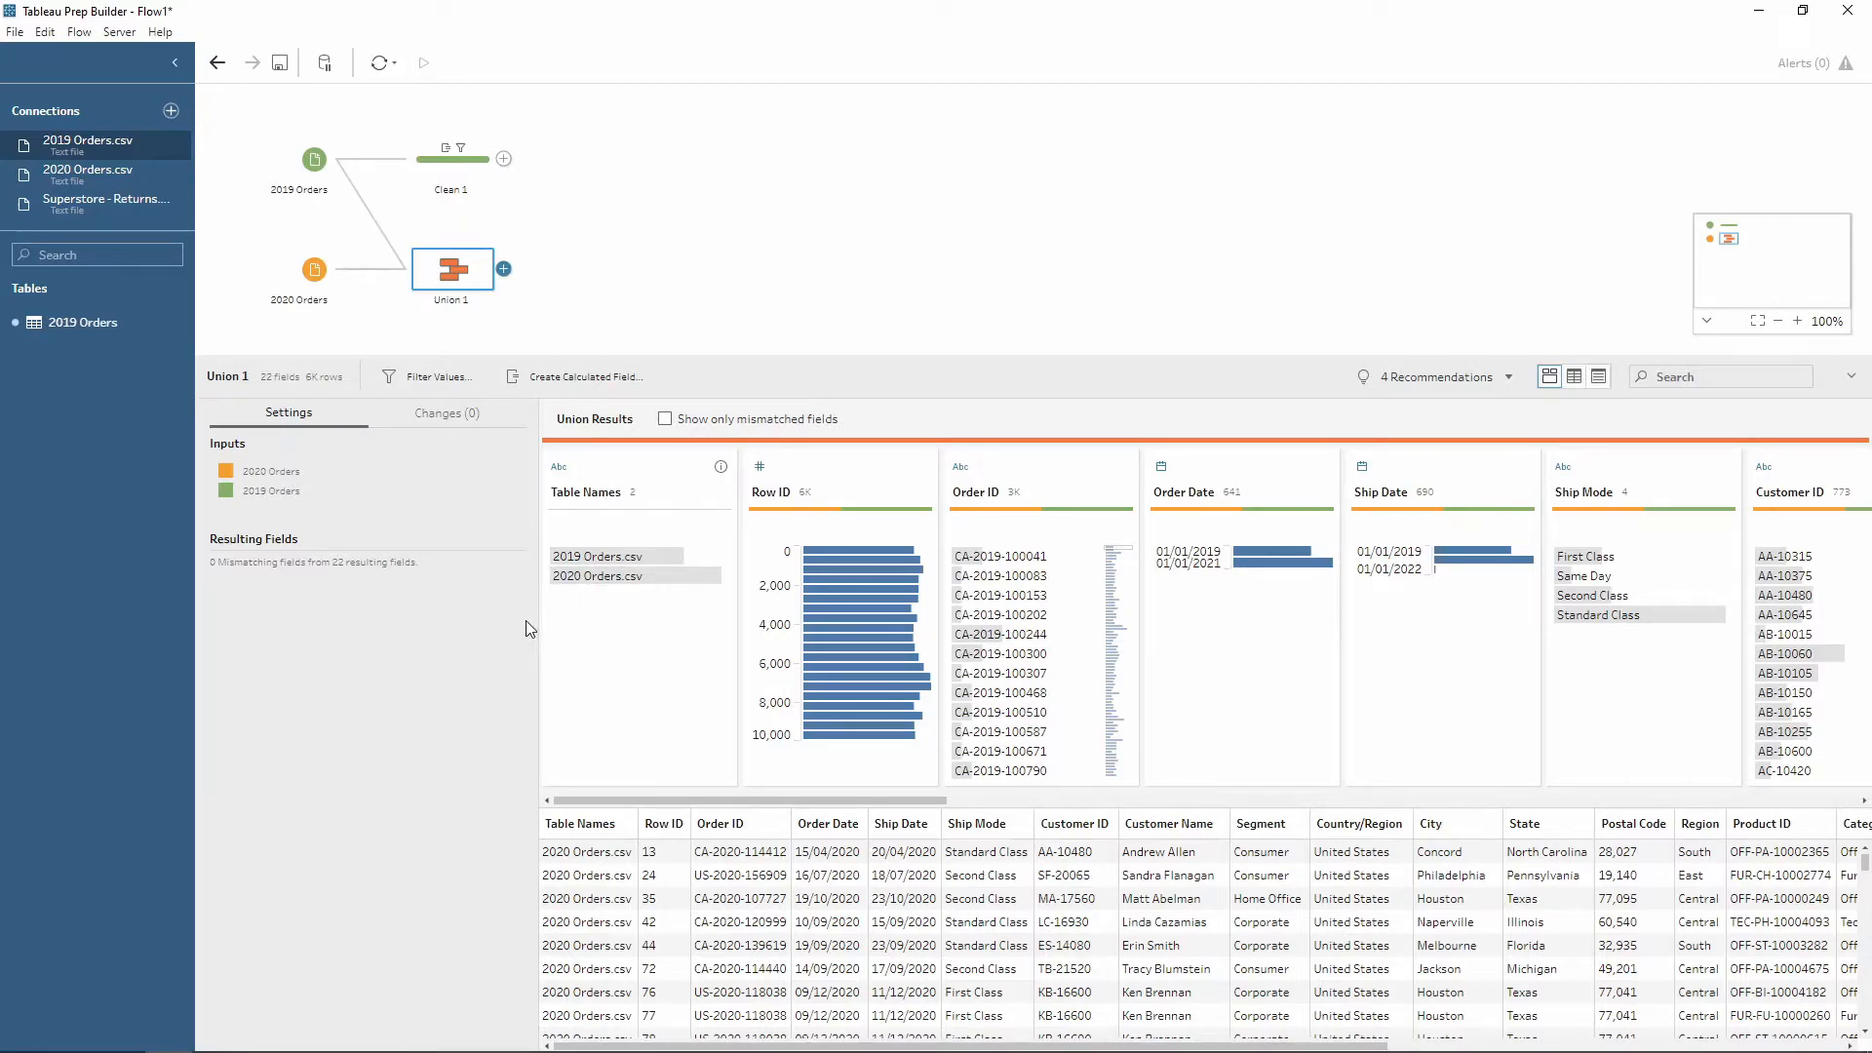
Remove the Table Names field from the union of the 2019 and 2020 Orders
{"action": "left_click", "coordinate": [629, 469]}
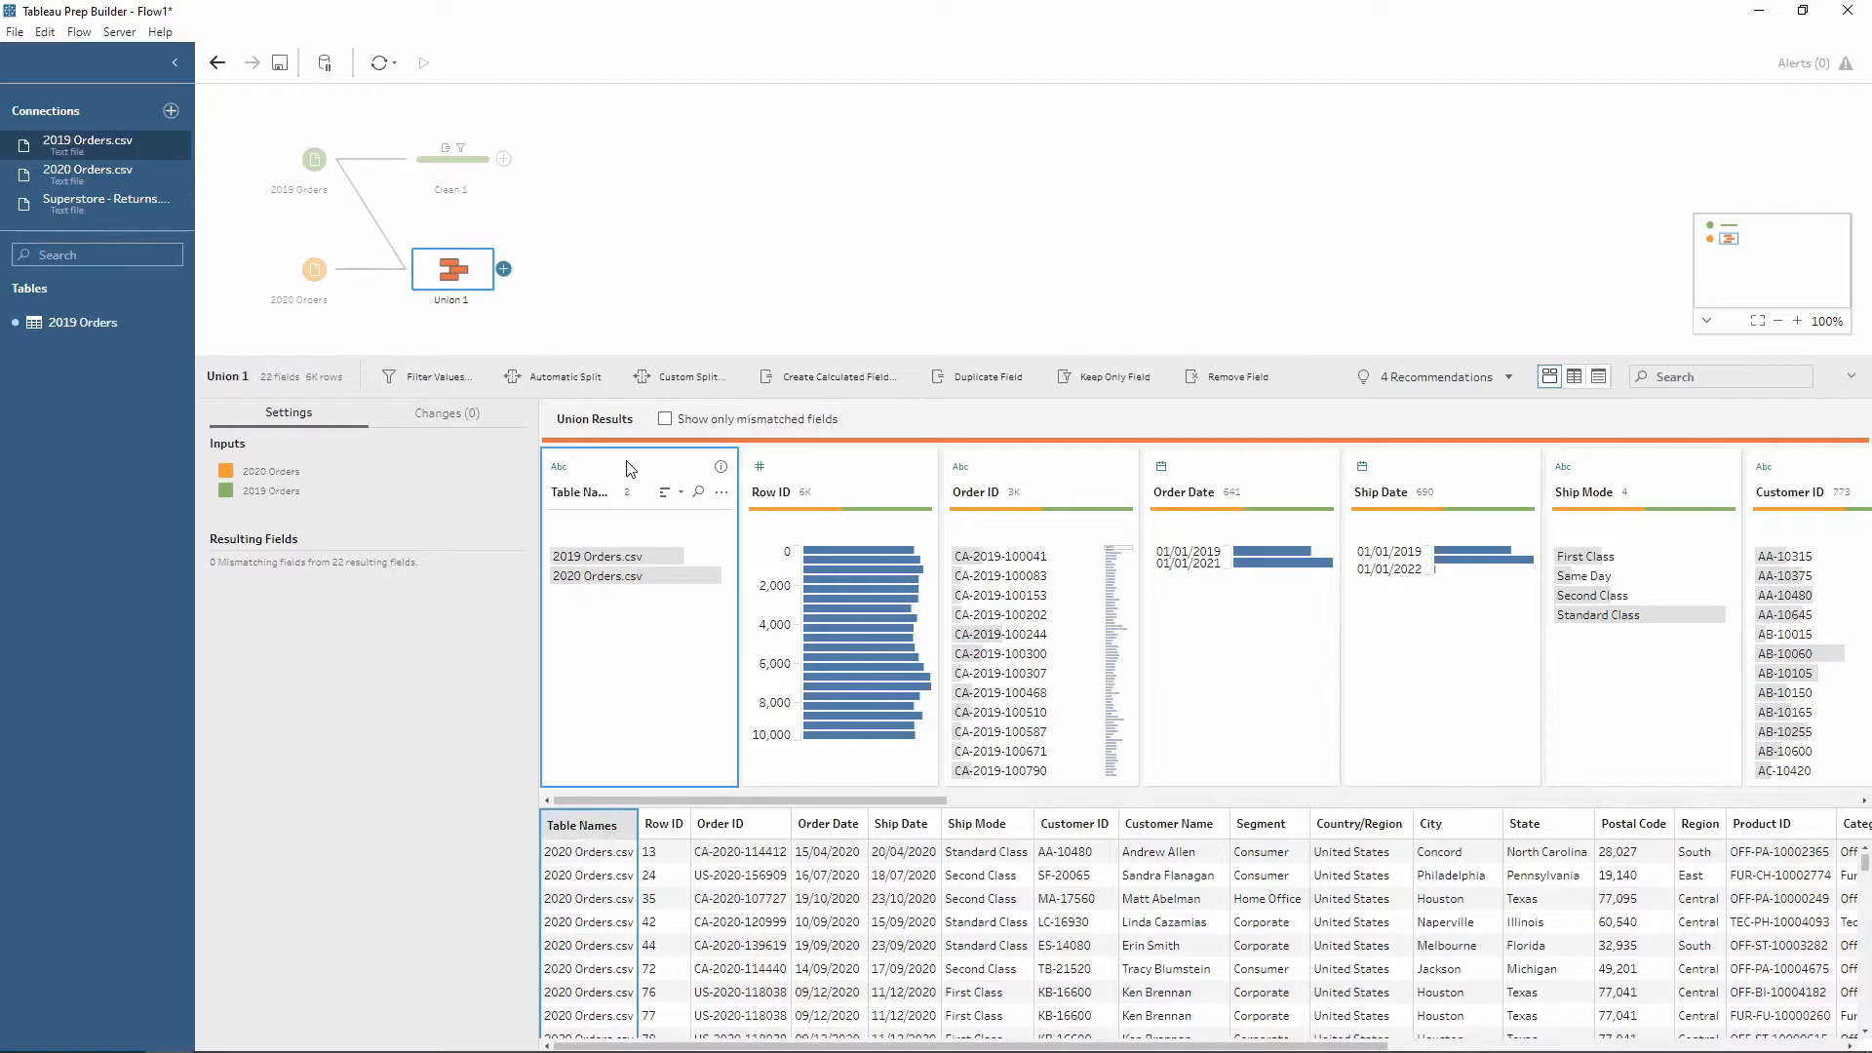
{"action": "left_click", "coordinate": [1224, 383]}
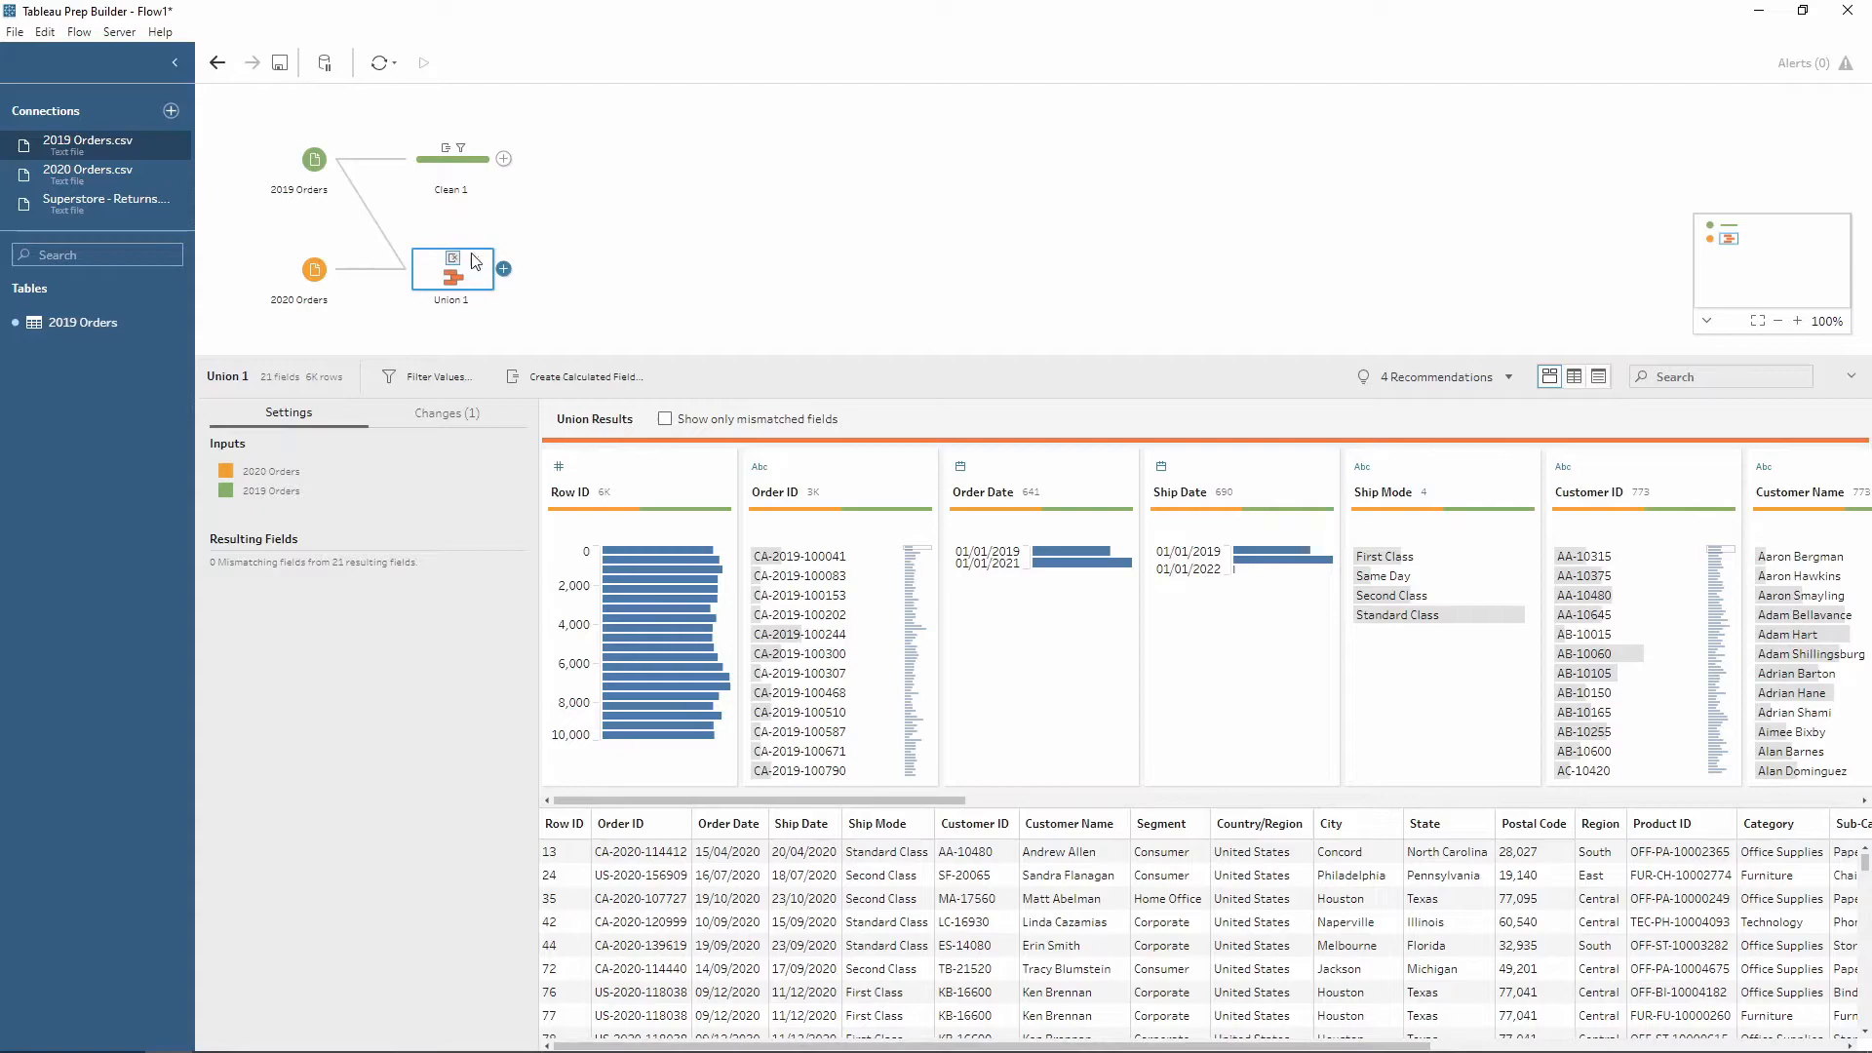
Disconnect Clean 1 from the 2019 Orders input, reattach it after Union 1, and check its changes and data
{"action": "right_click", "coordinate": [373, 162]}
{"action": "left_click", "coordinate": [389, 179]}
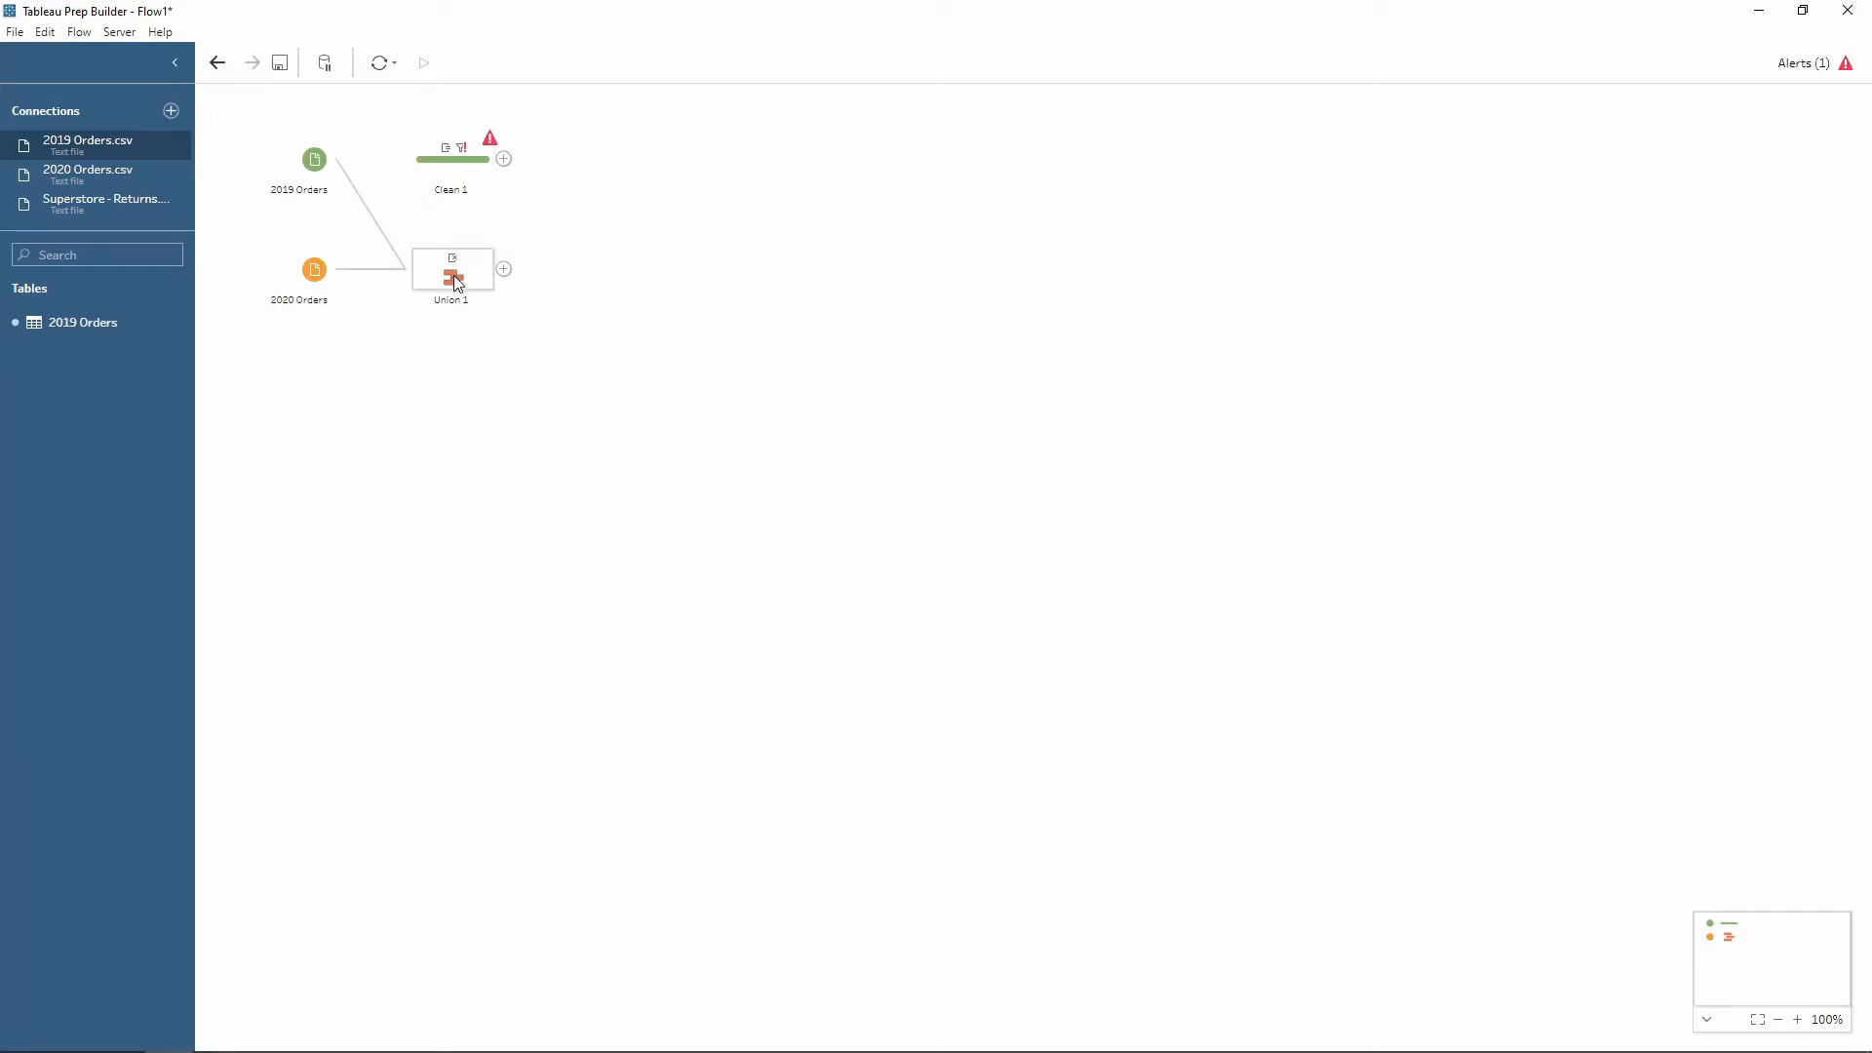
{"action": "left_click_drag", "start_coordinate": [459, 277], "coordinate": [401, 173]}
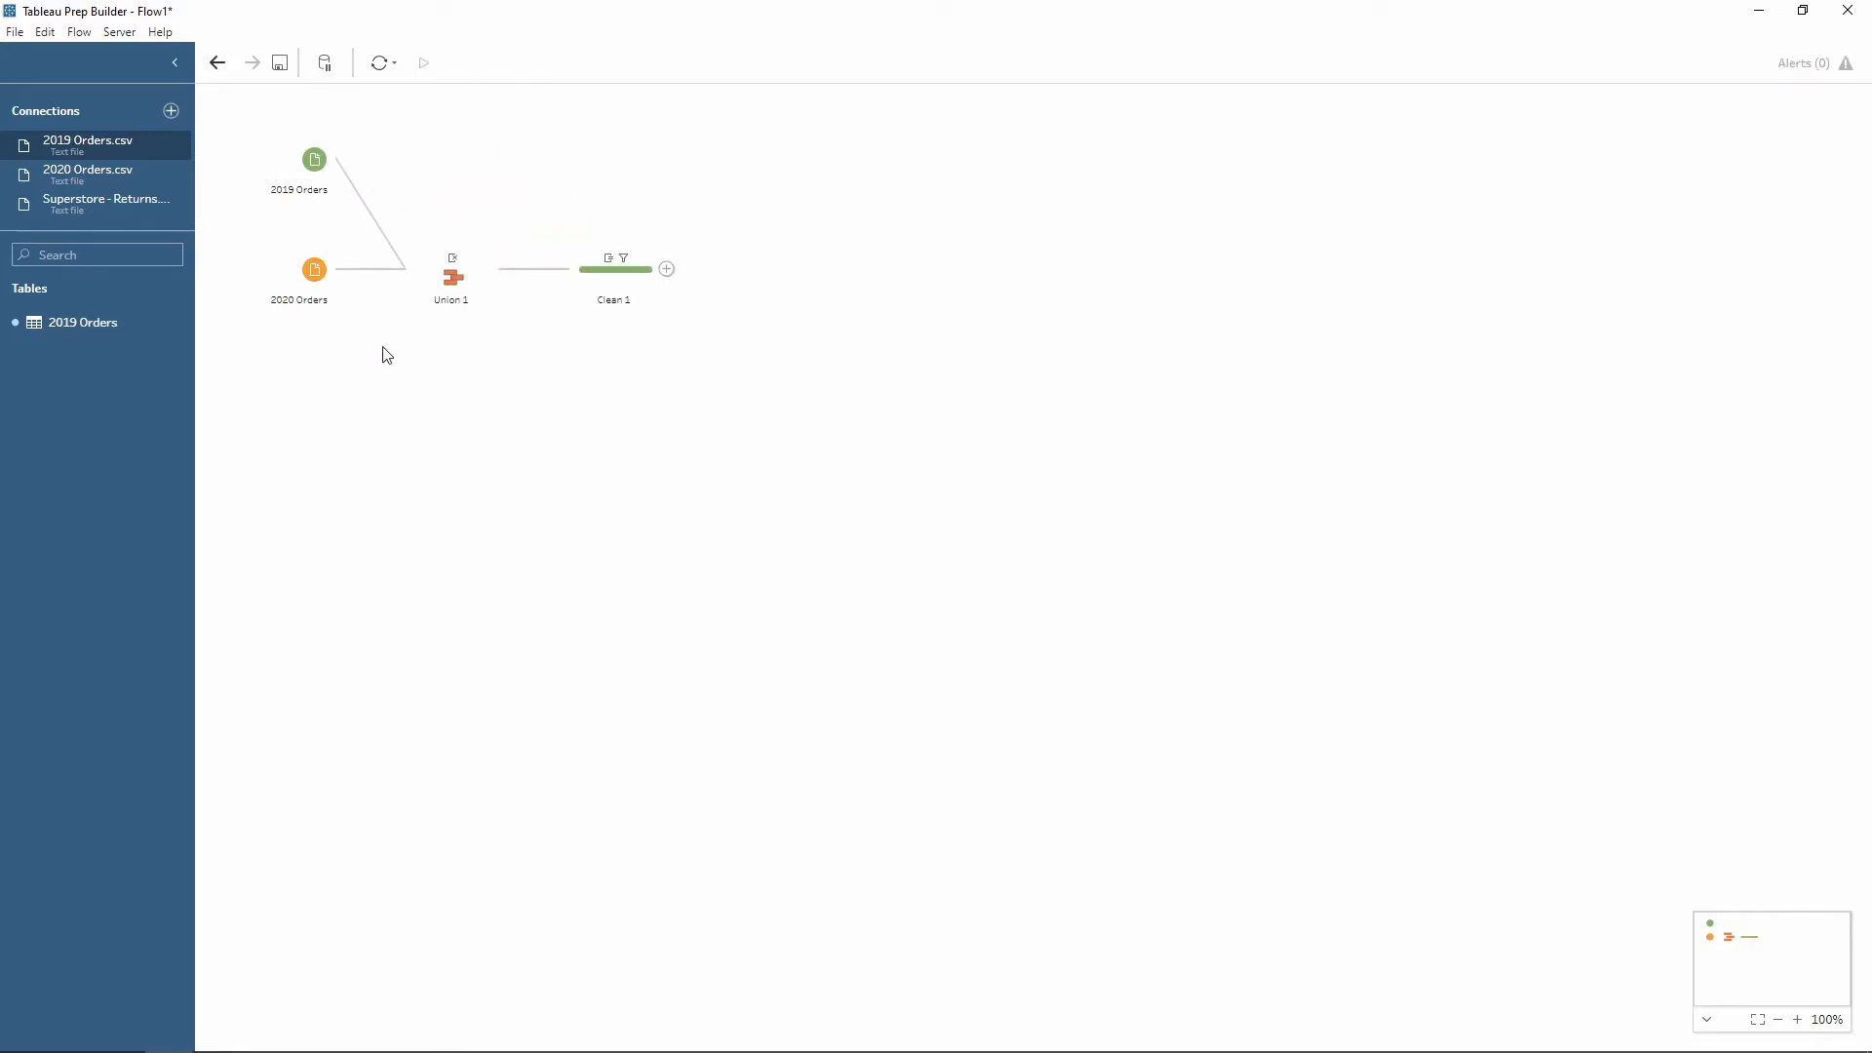
{"action": "left_click", "coordinate": [606, 284]}
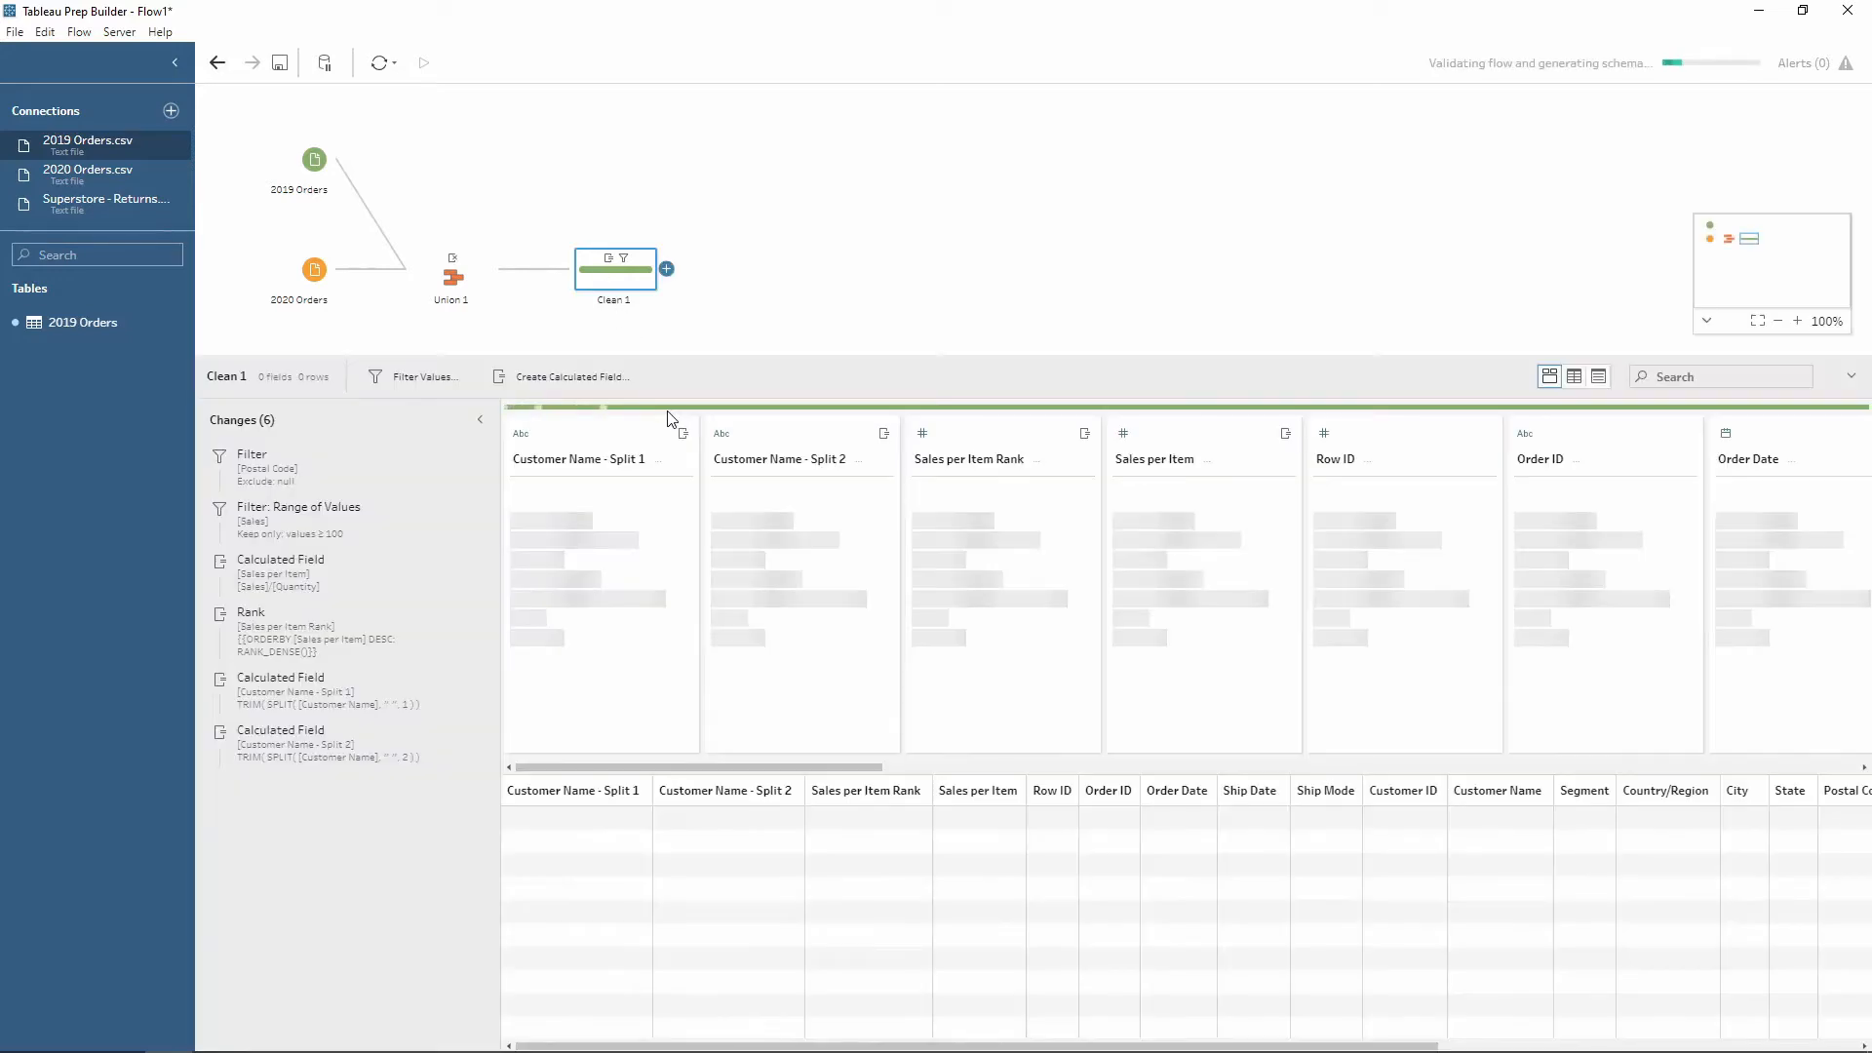
{"action": "left_click", "coordinate": [478, 422]}
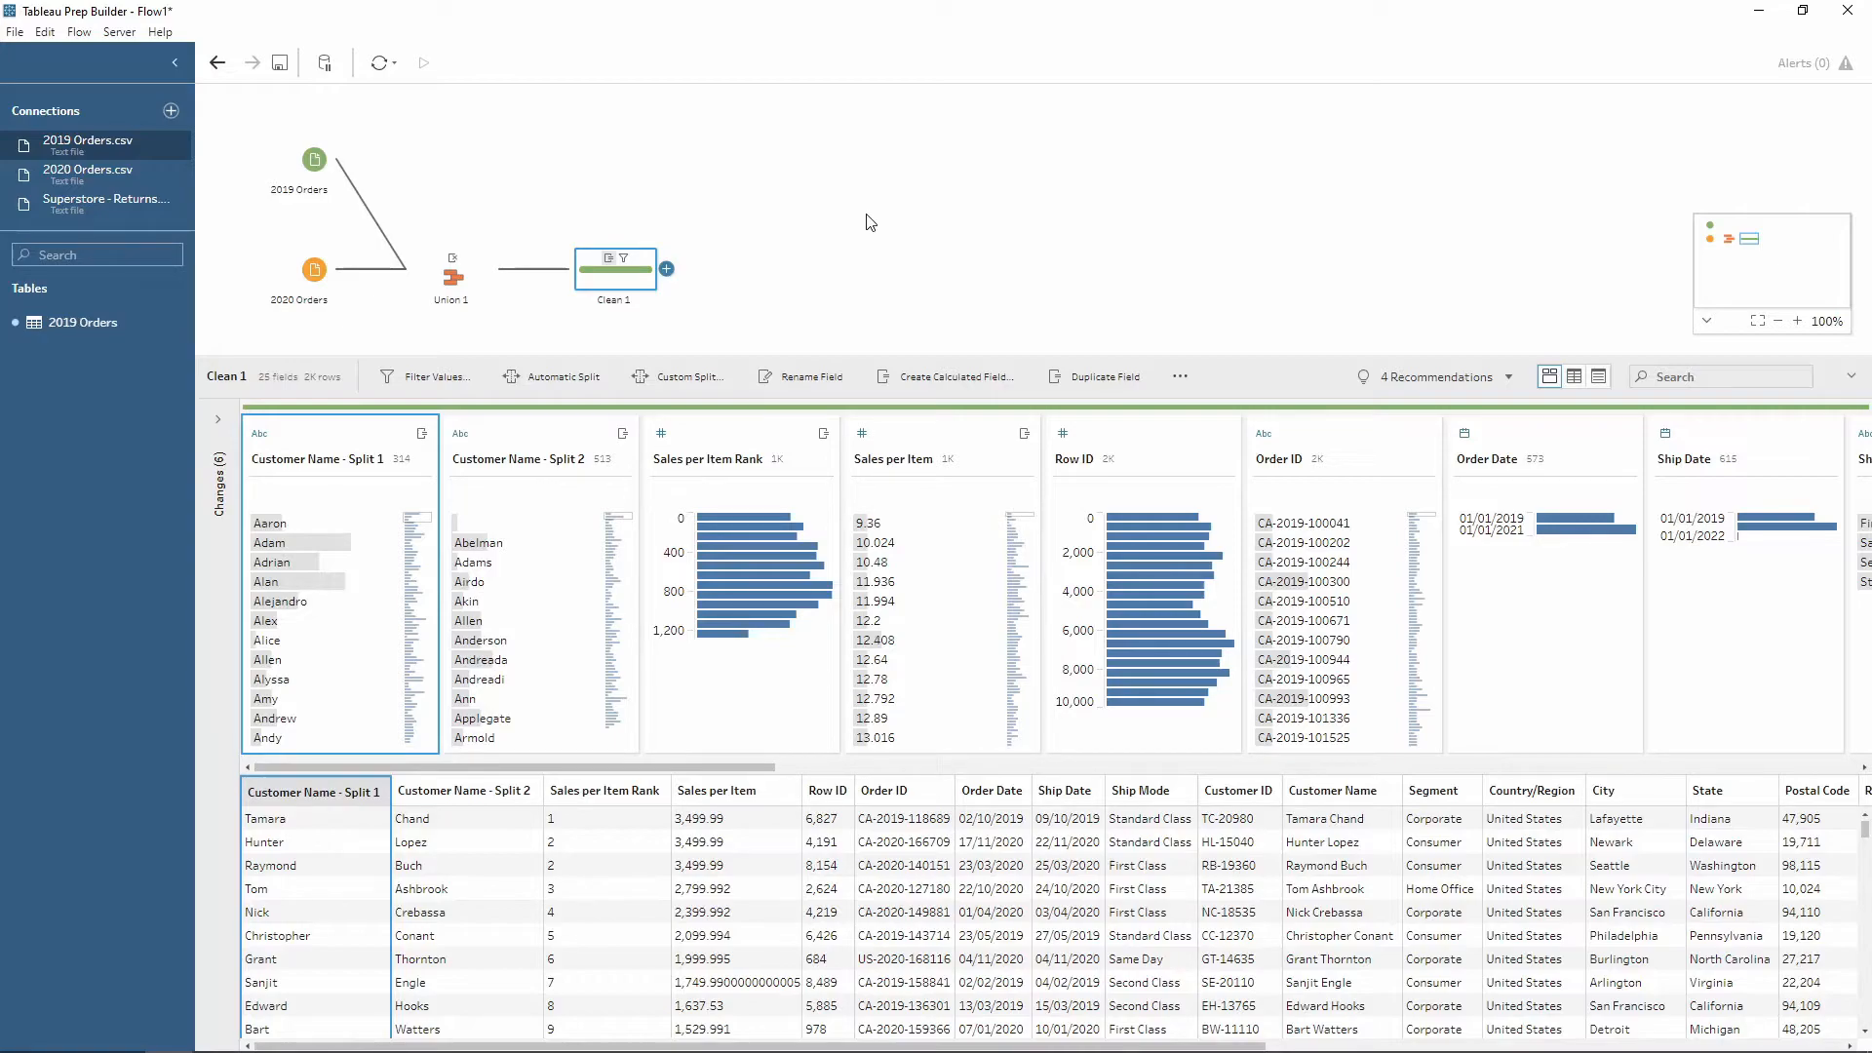
{"action": "left_click", "coordinate": [870, 222]}
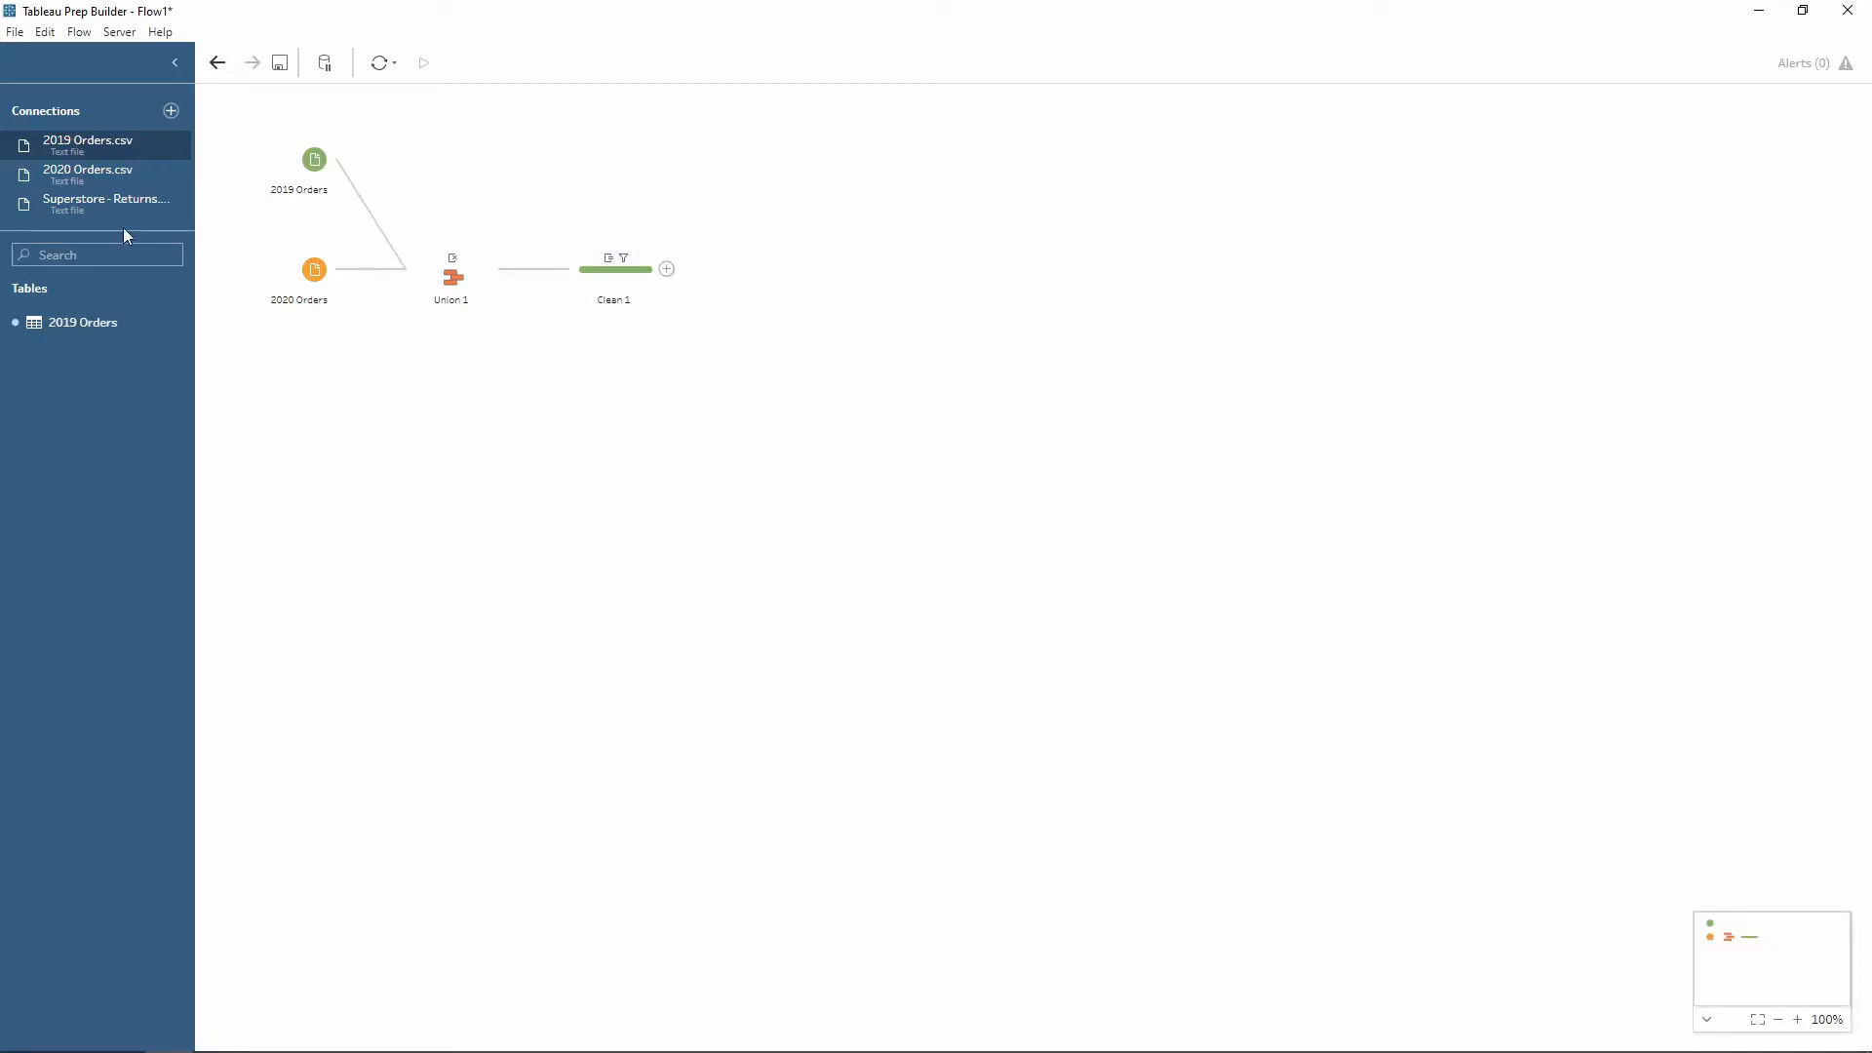
Add the Superstore - Returns table to the flow with a cleaning step, and join that step to Clean 1
{"action": "left_click", "coordinate": [102, 202]}
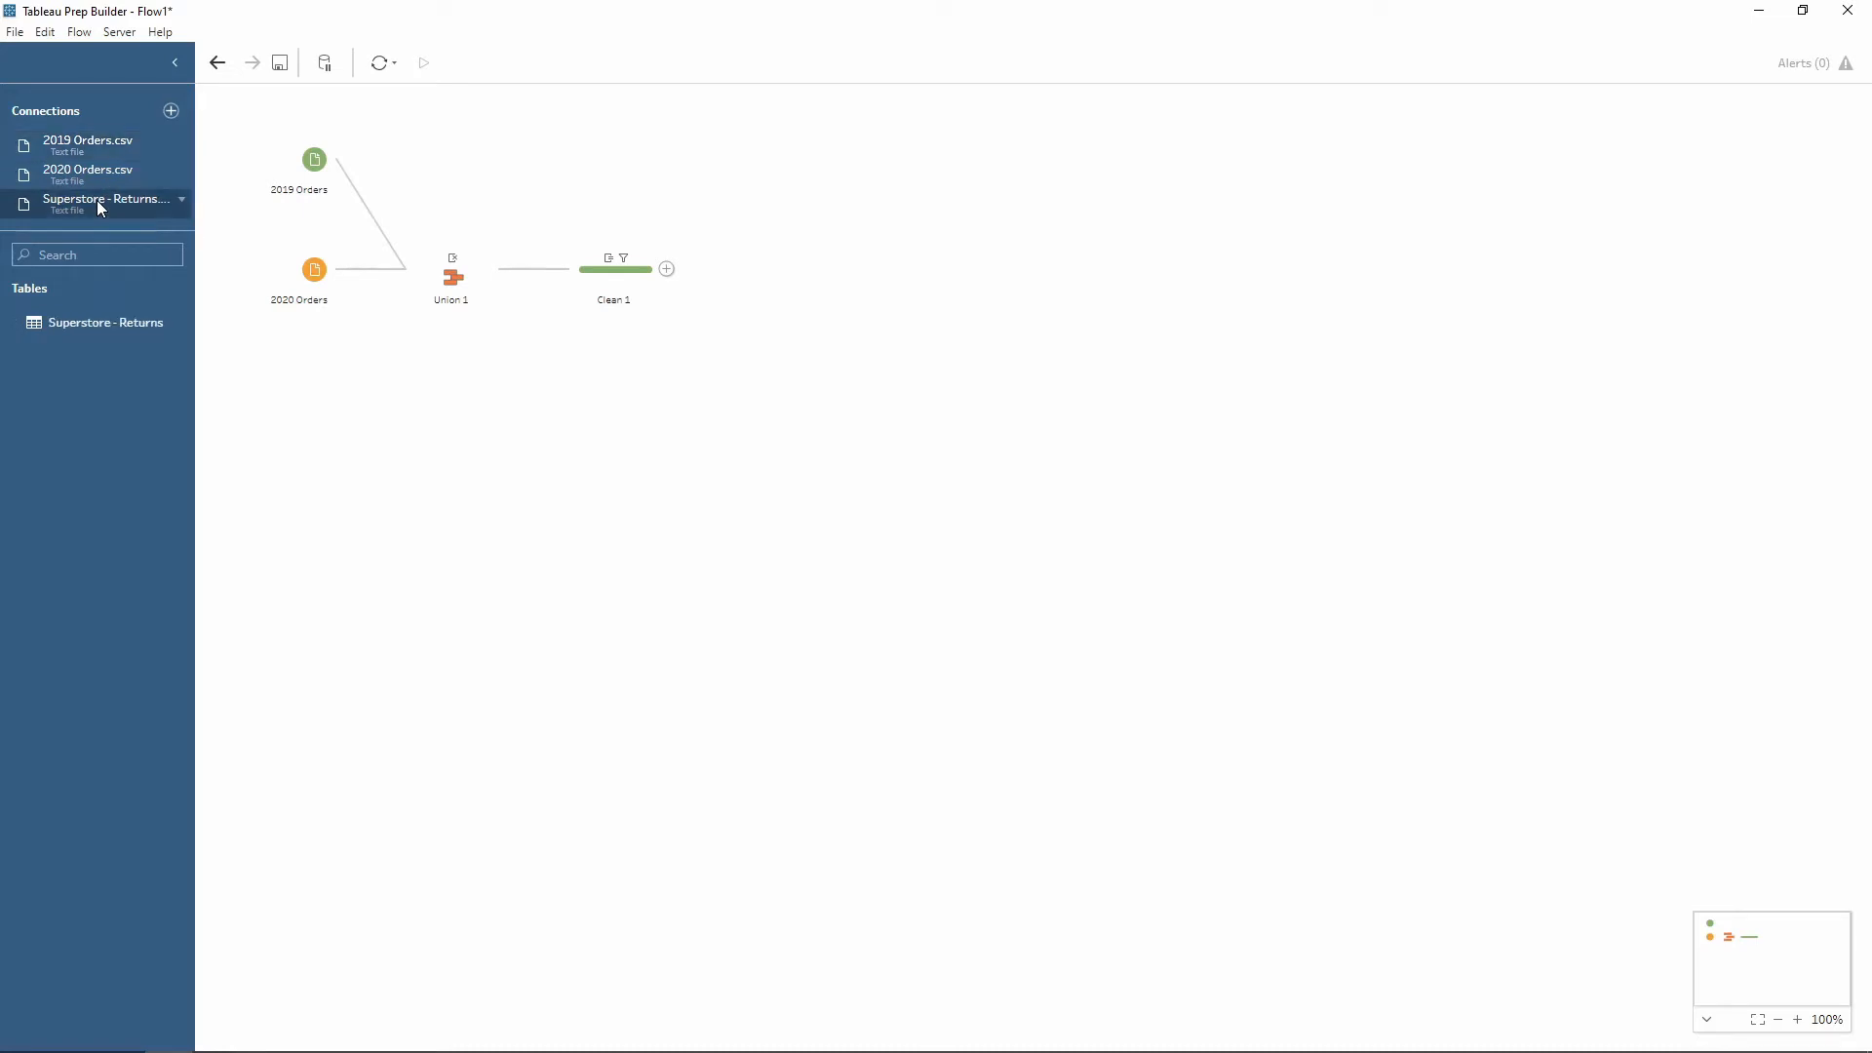
{"action": "left_click_drag", "start_coordinate": [91, 322], "coordinate": [390, 394]}
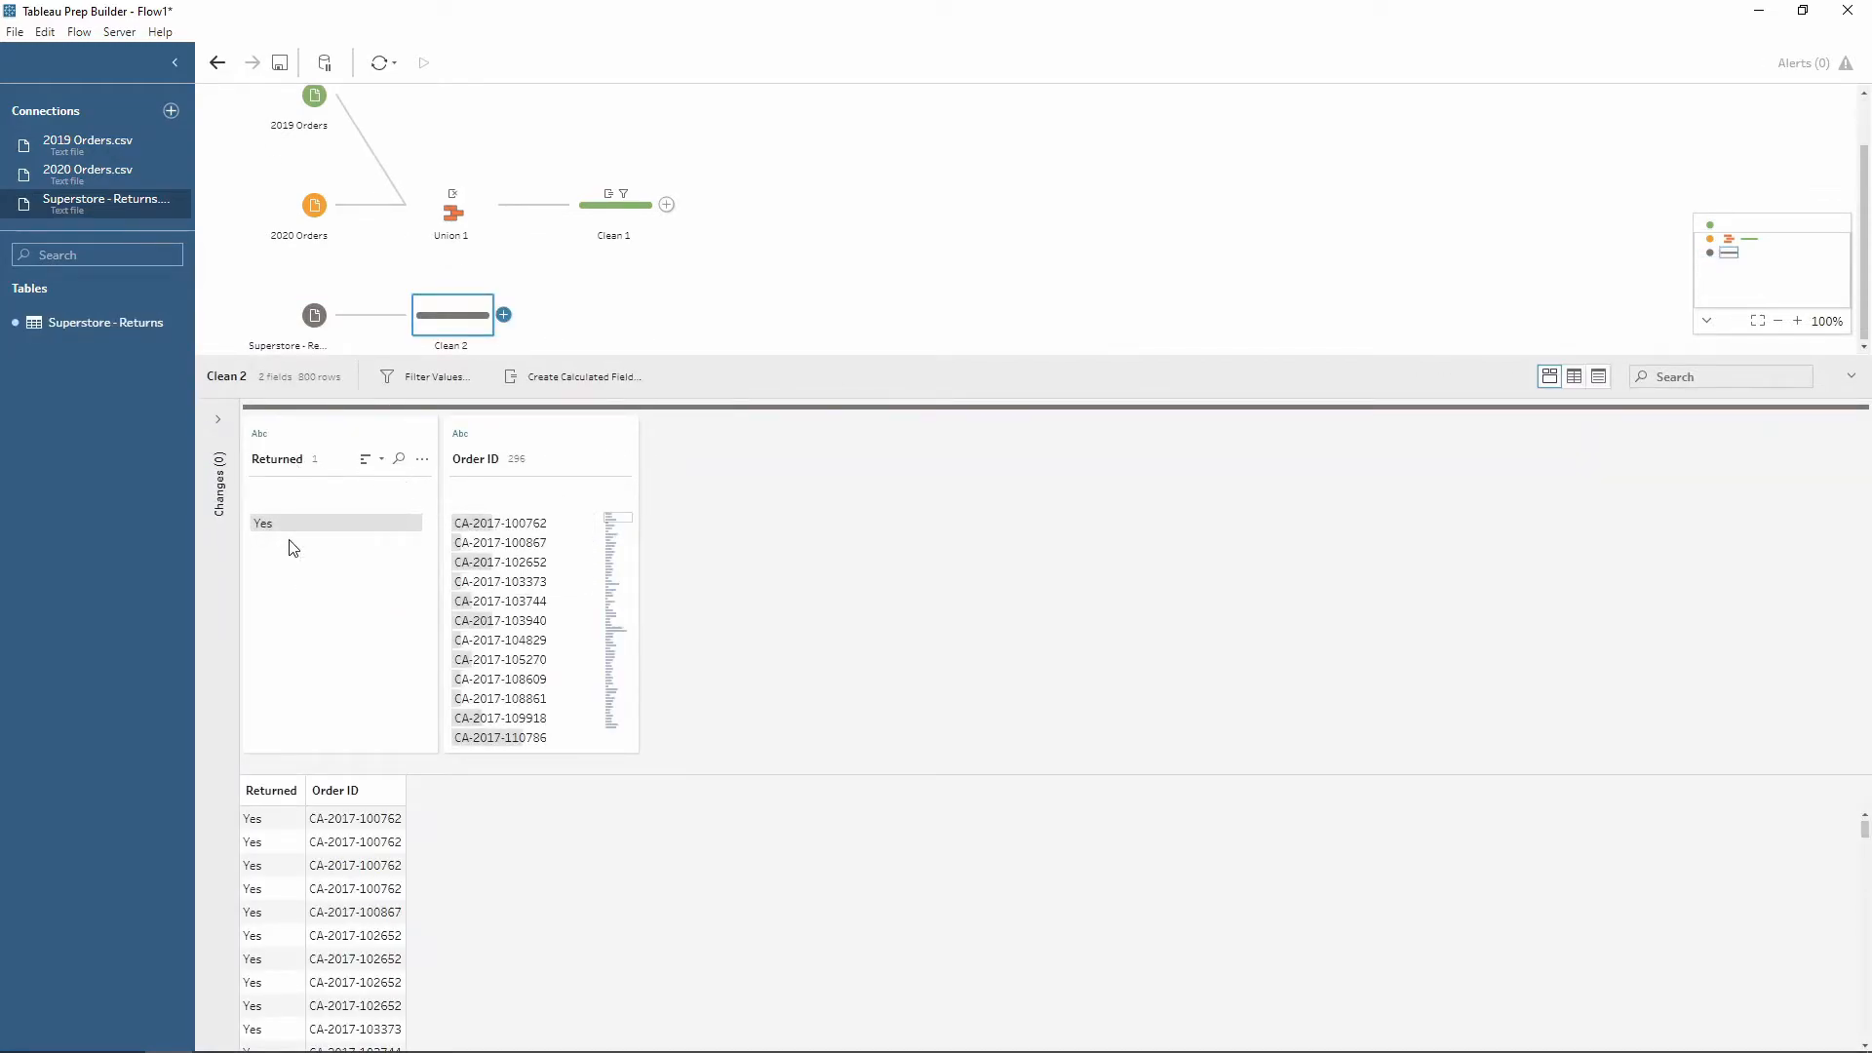
{"action": "mouse_move", "coordinate": [346, 524]}
{"action": "left_click_drag", "start_coordinate": [461, 326], "coordinate": [678, 221]}
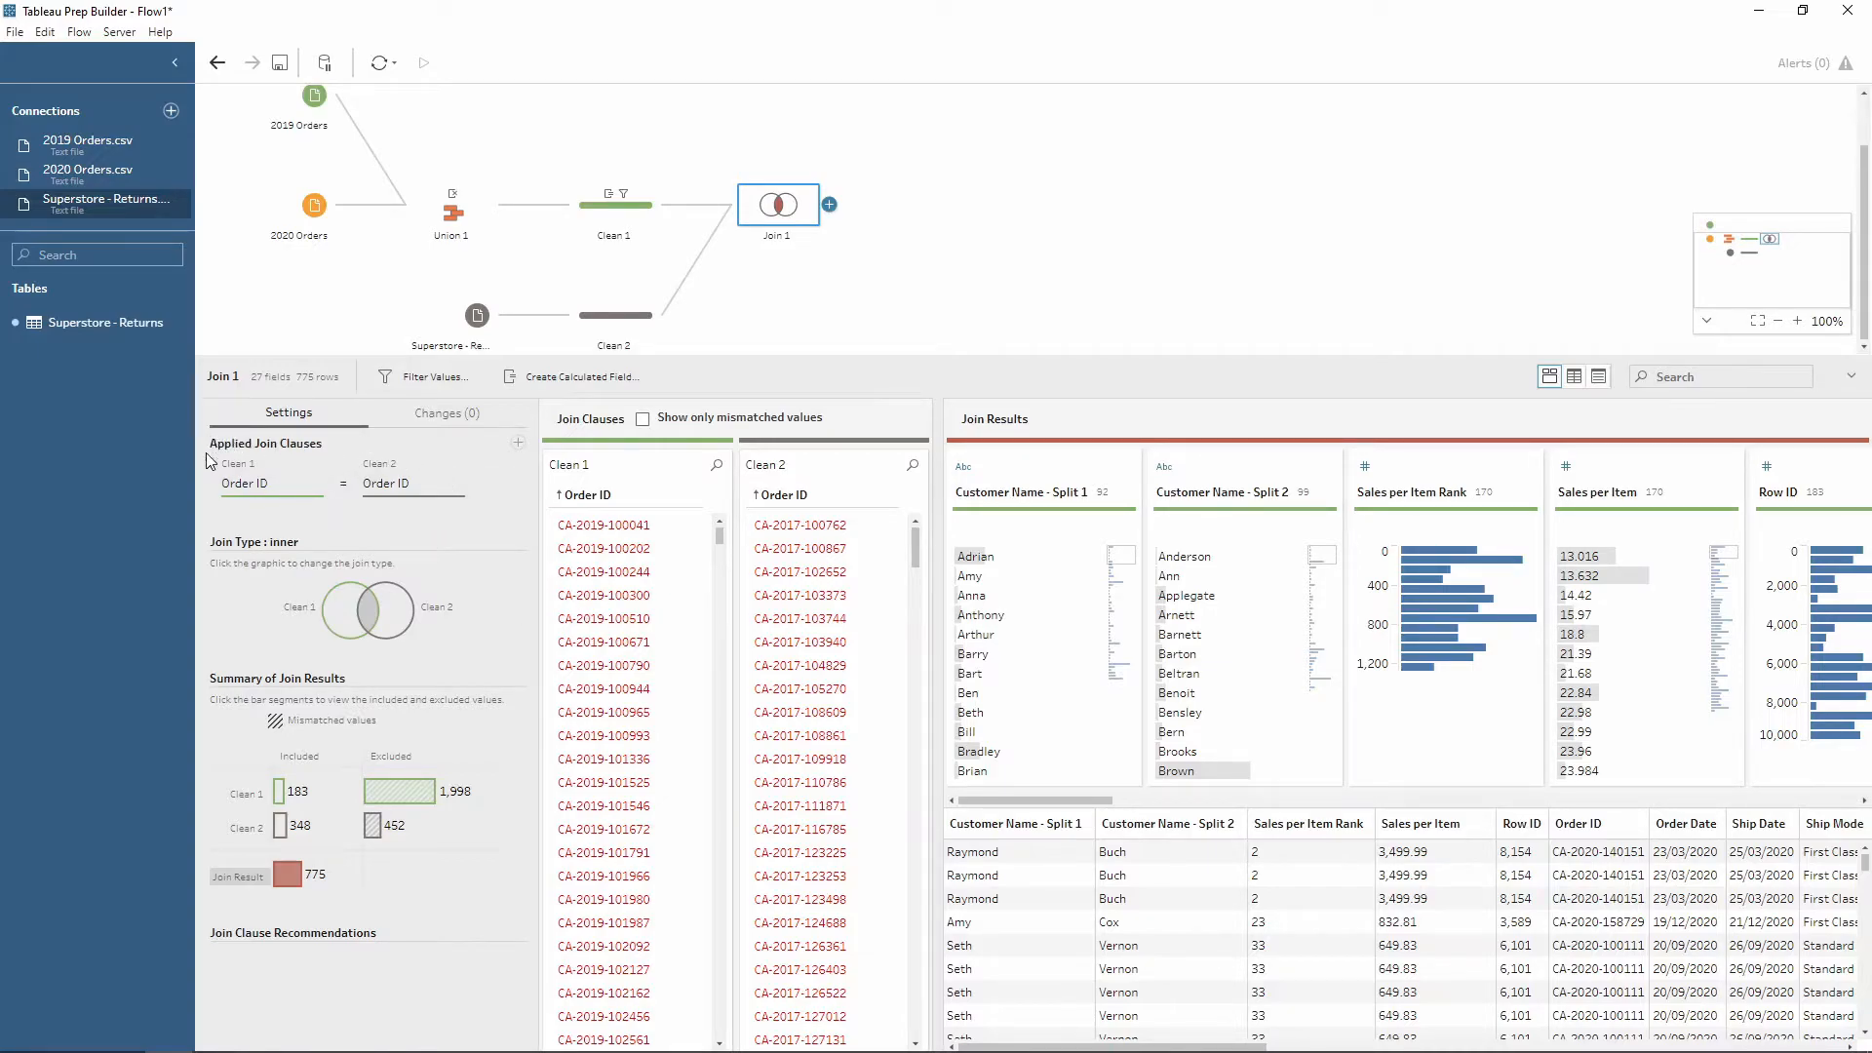
Keep Order ID as the join clause, make it a left join, and add a cleaning step after the join
{"action": "left_click", "coordinate": [289, 483]}
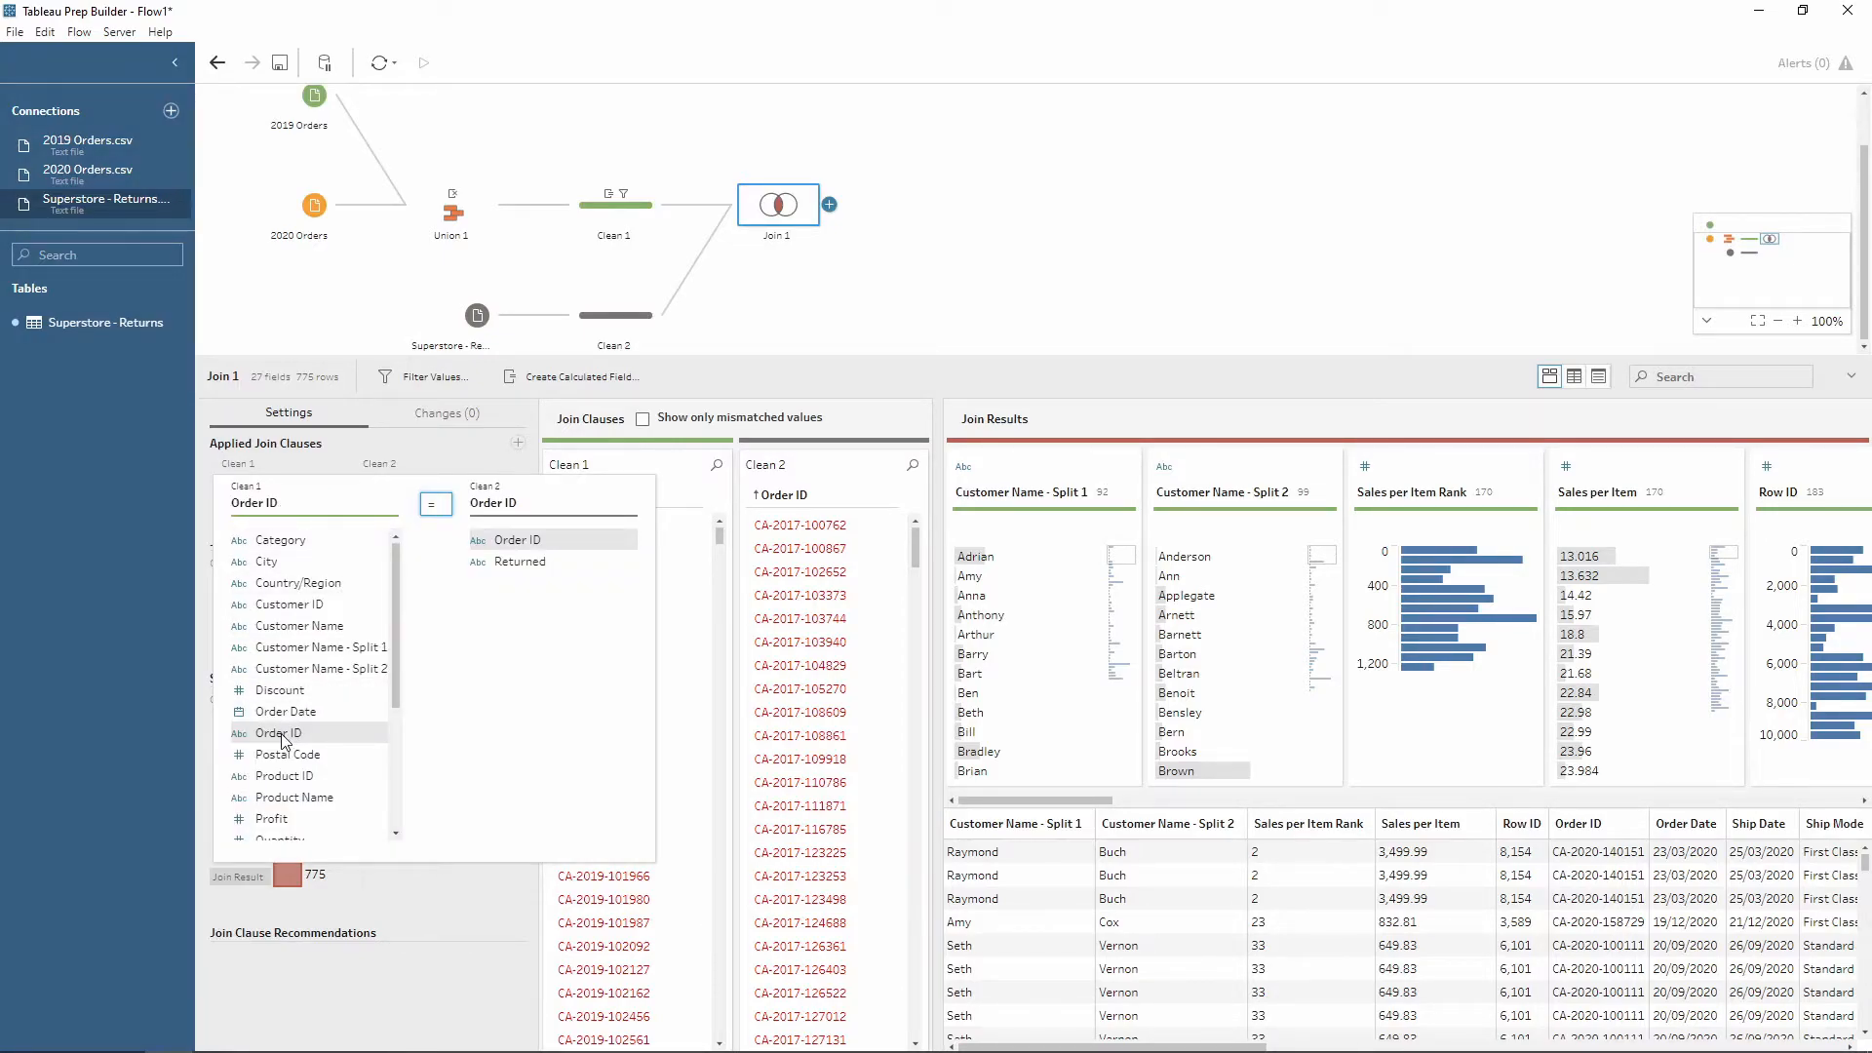
{"action": "left_click", "coordinate": [433, 454]}
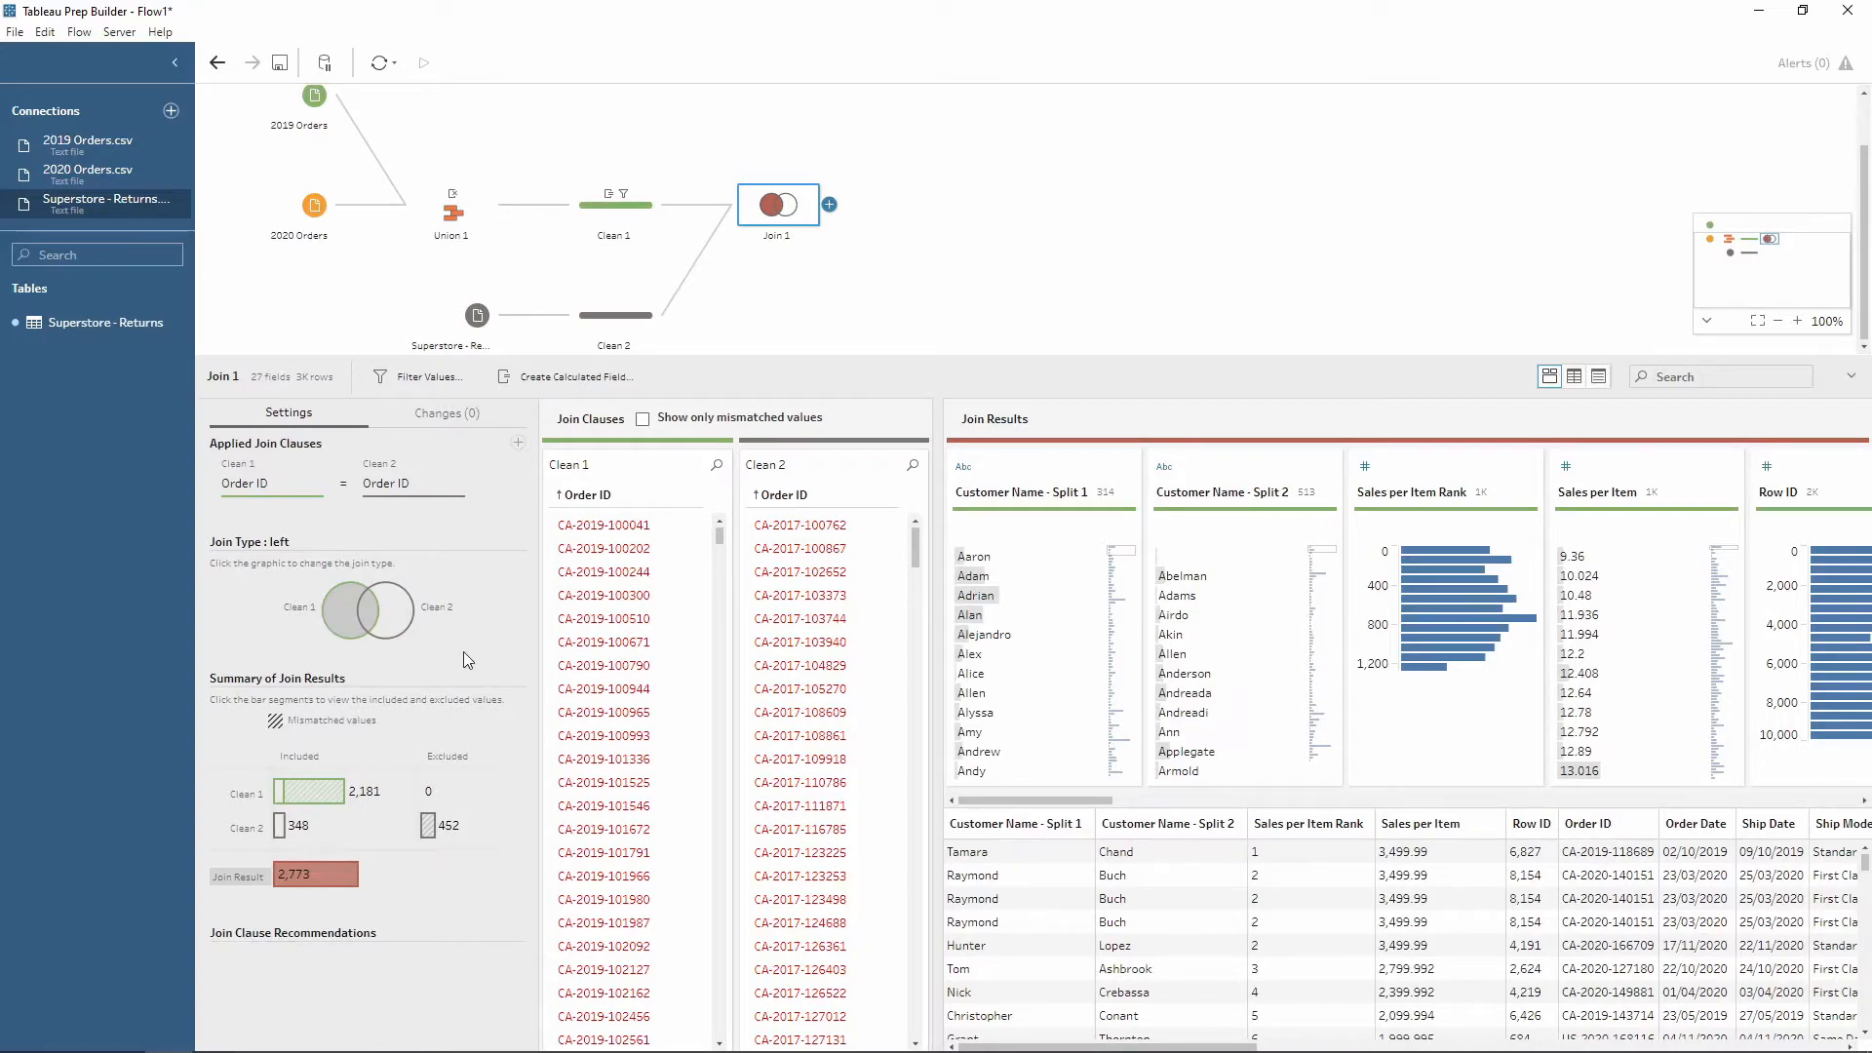
{"action": "left_click", "coordinate": [829, 203]}
{"action": "left_click", "coordinate": [887, 252]}
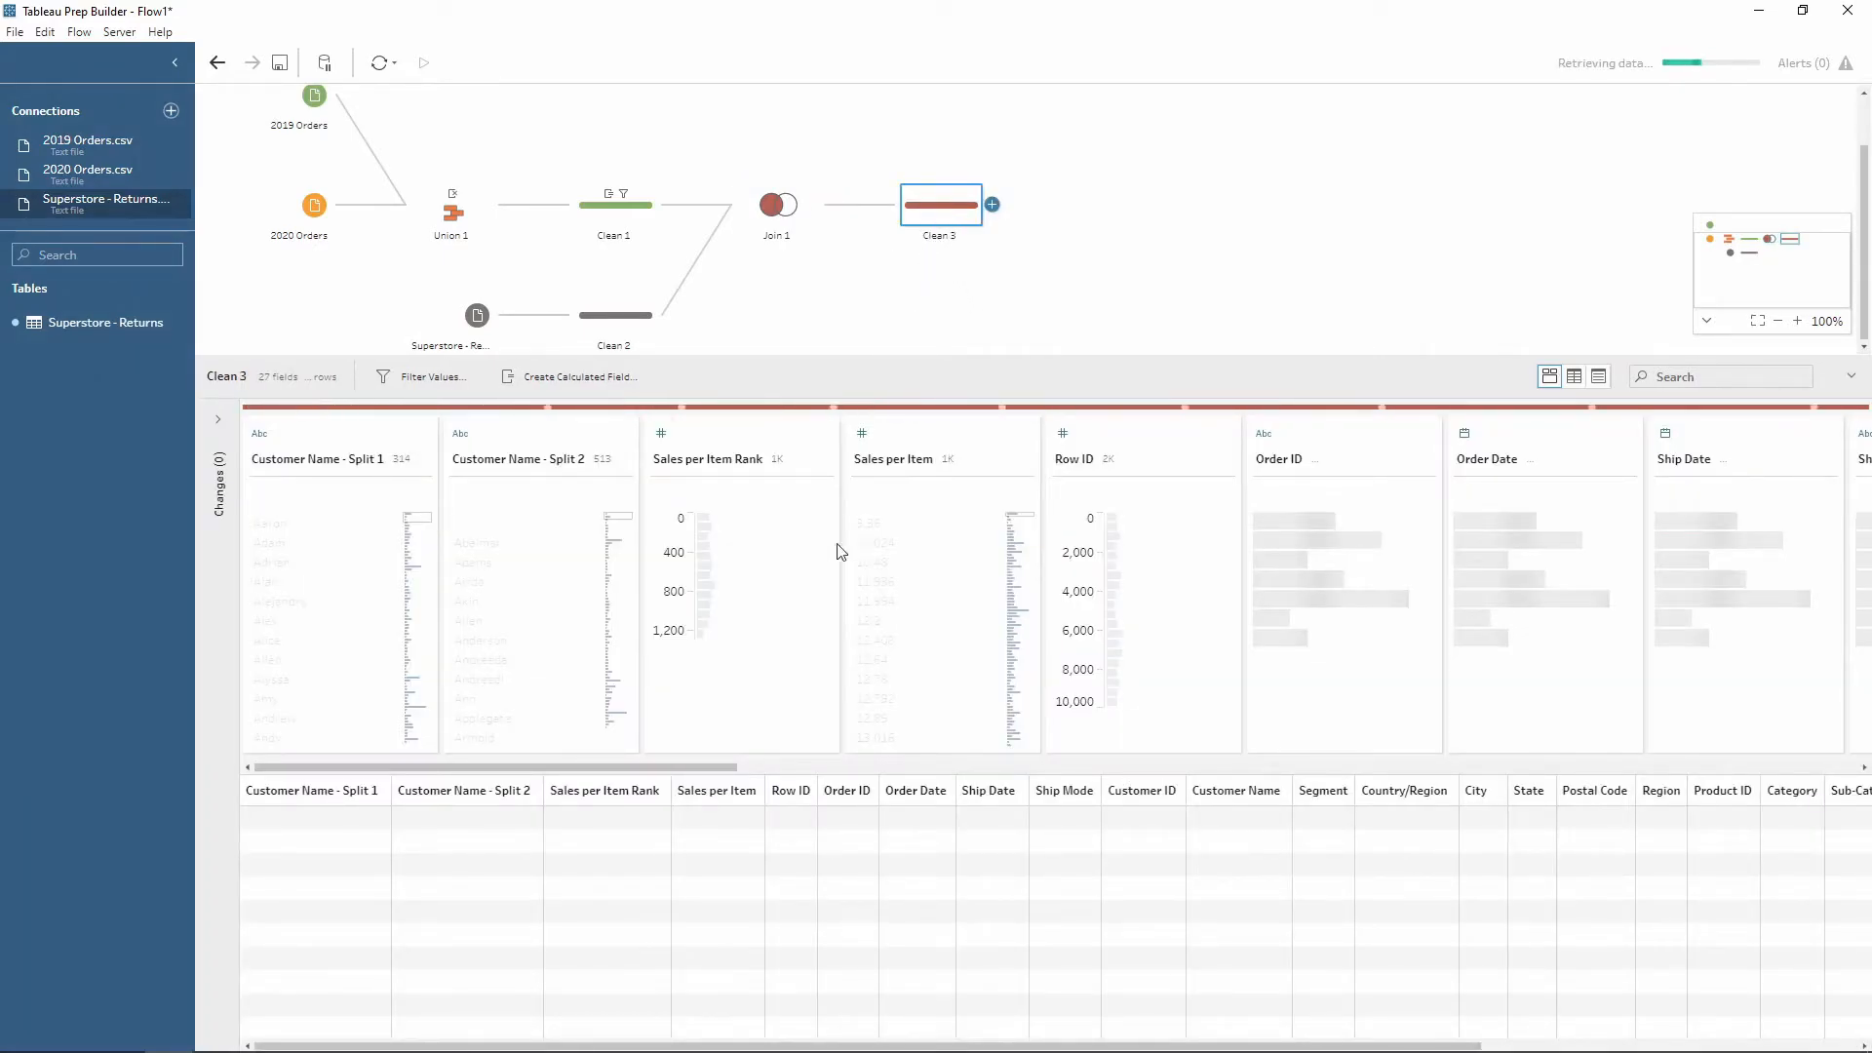
Replace the null value in the Returned field with No in the Clean 3 step
{"action": "left_click_drag", "start_coordinate": [661, 768], "coordinate": [1842, 777]}
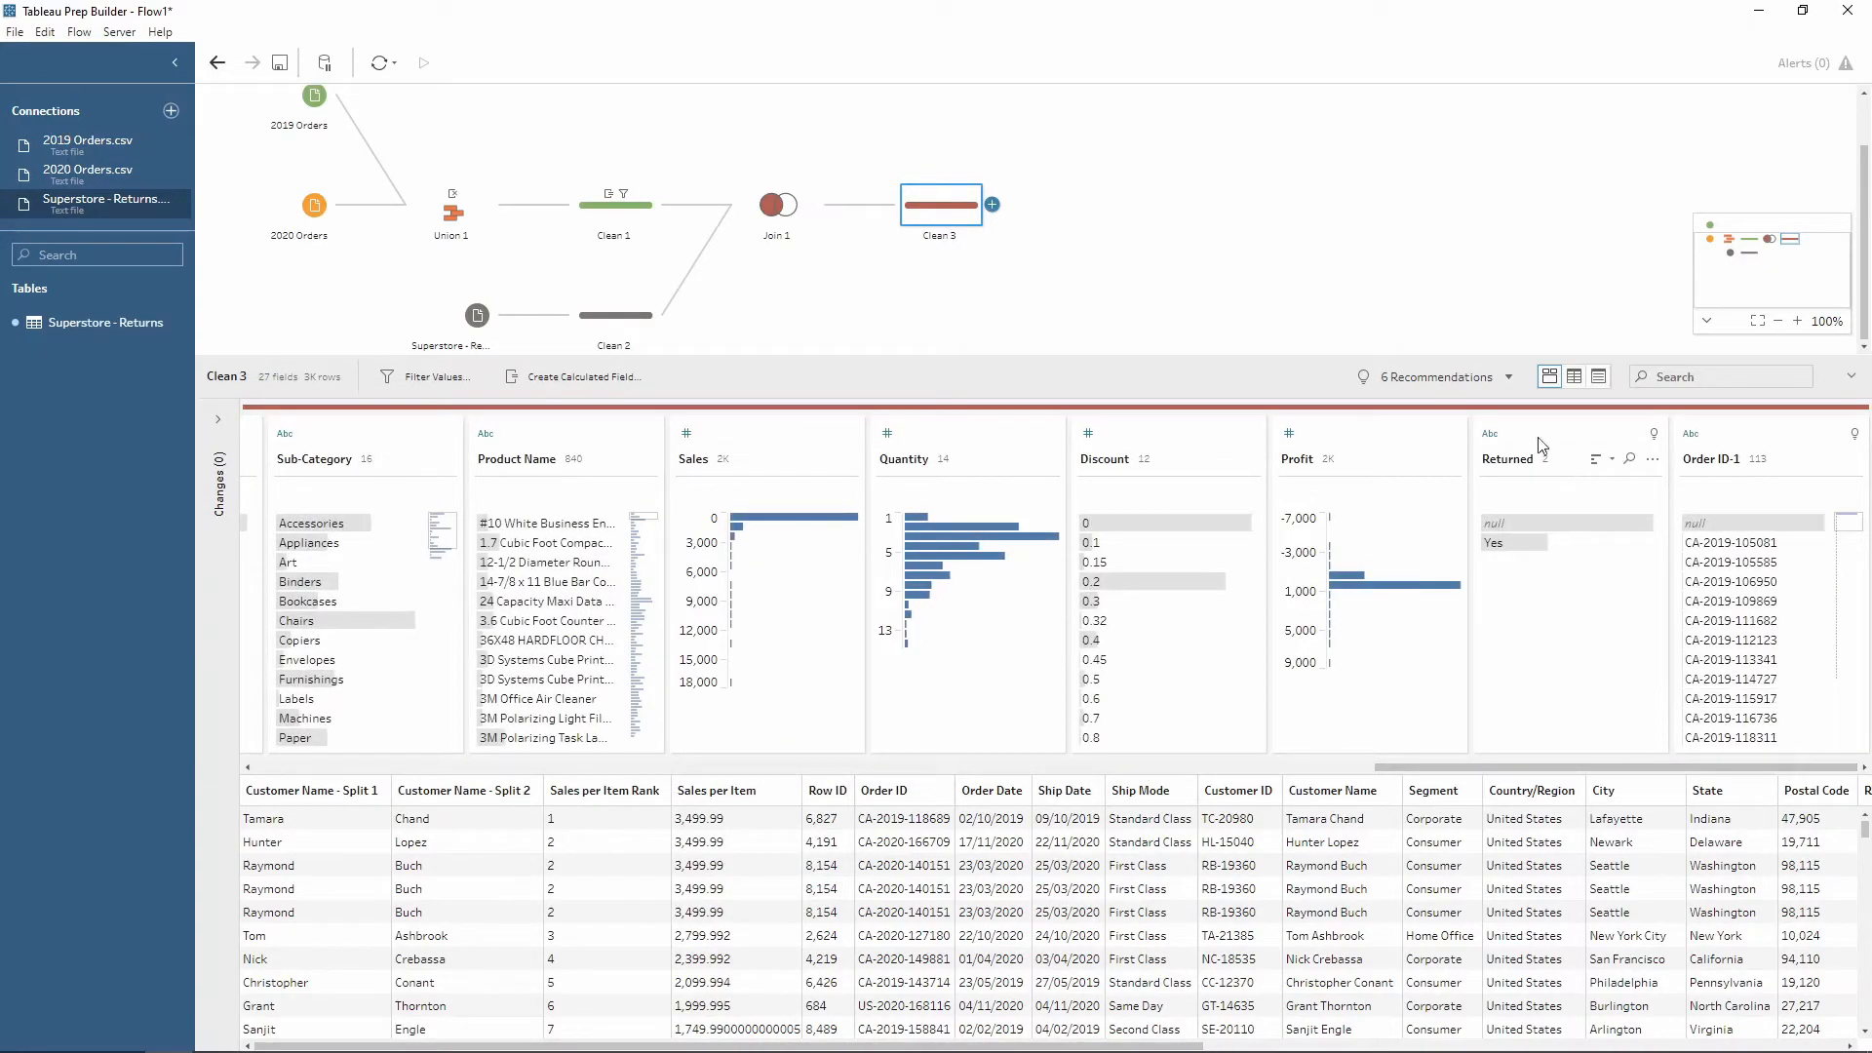
{"action": "mouse_move", "coordinate": [1514, 521]}
{"action": "left_click", "coordinate": [1512, 521]}
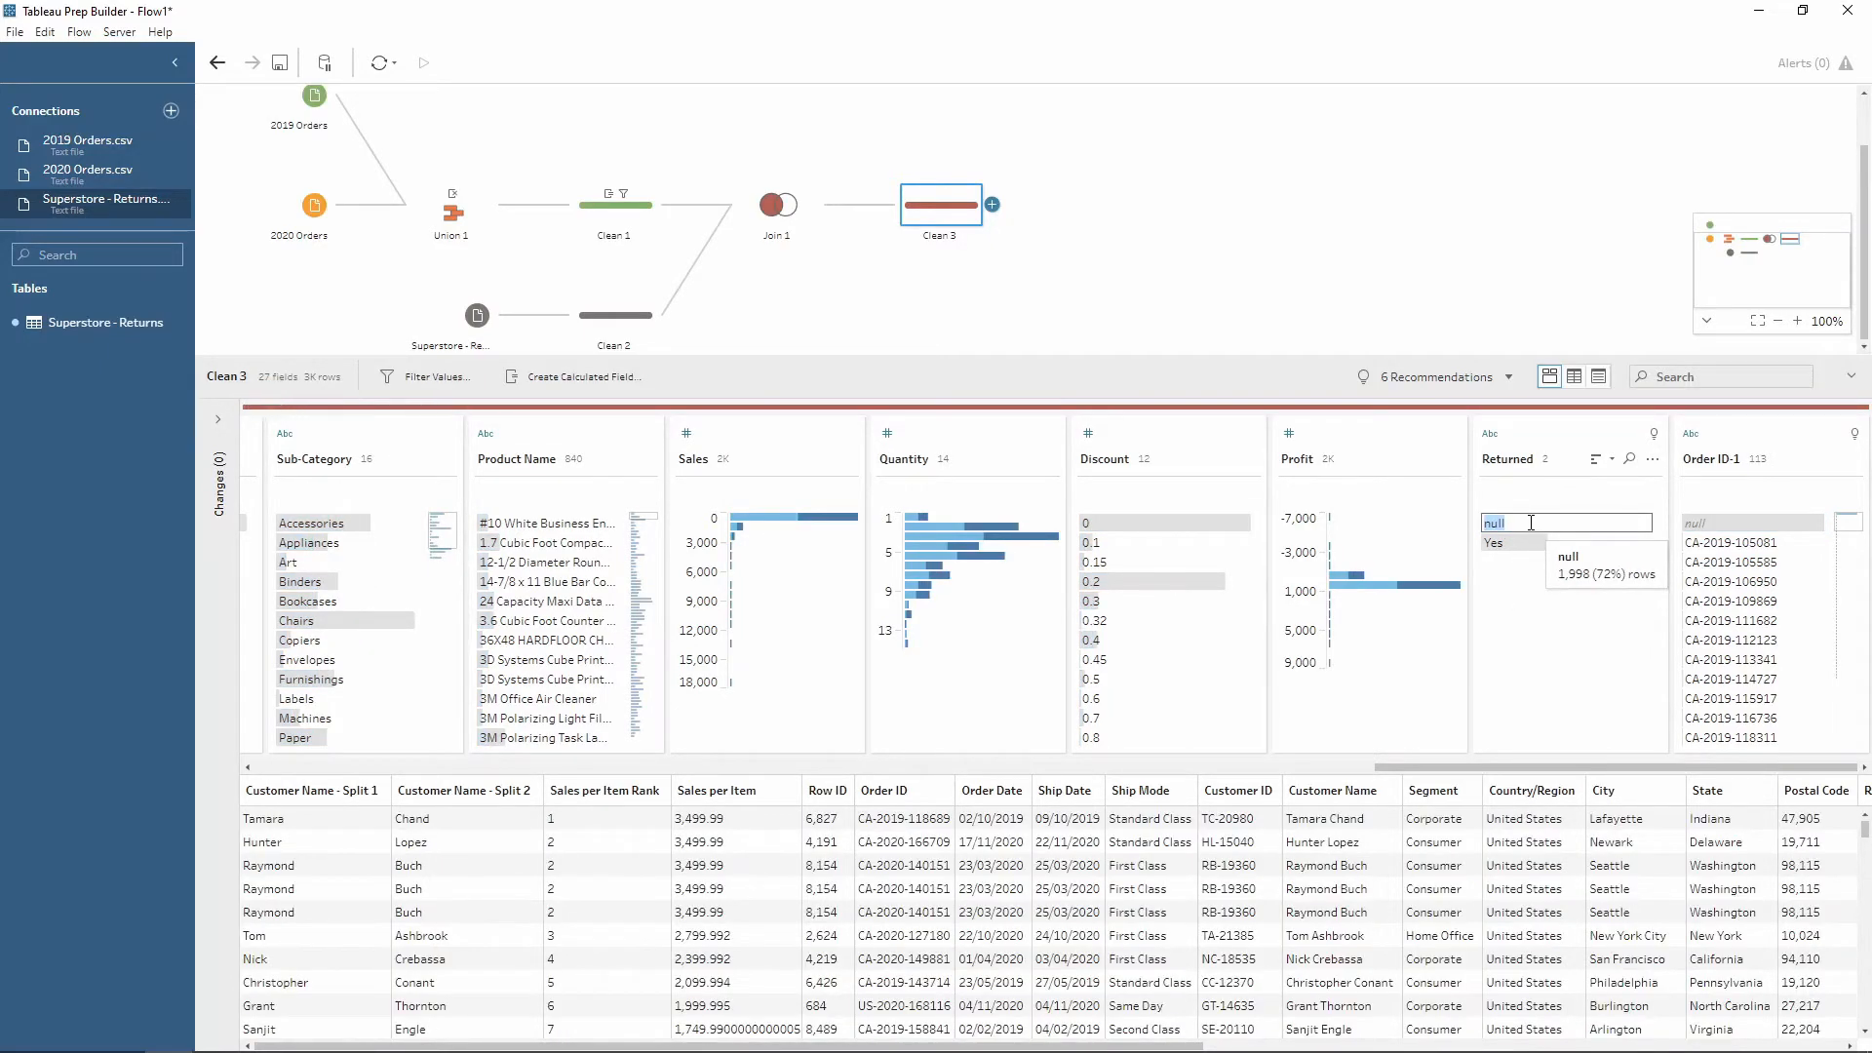
{"action": "double_click", "coordinate": [1531, 522]}
{"action": "type", "text": "No"}
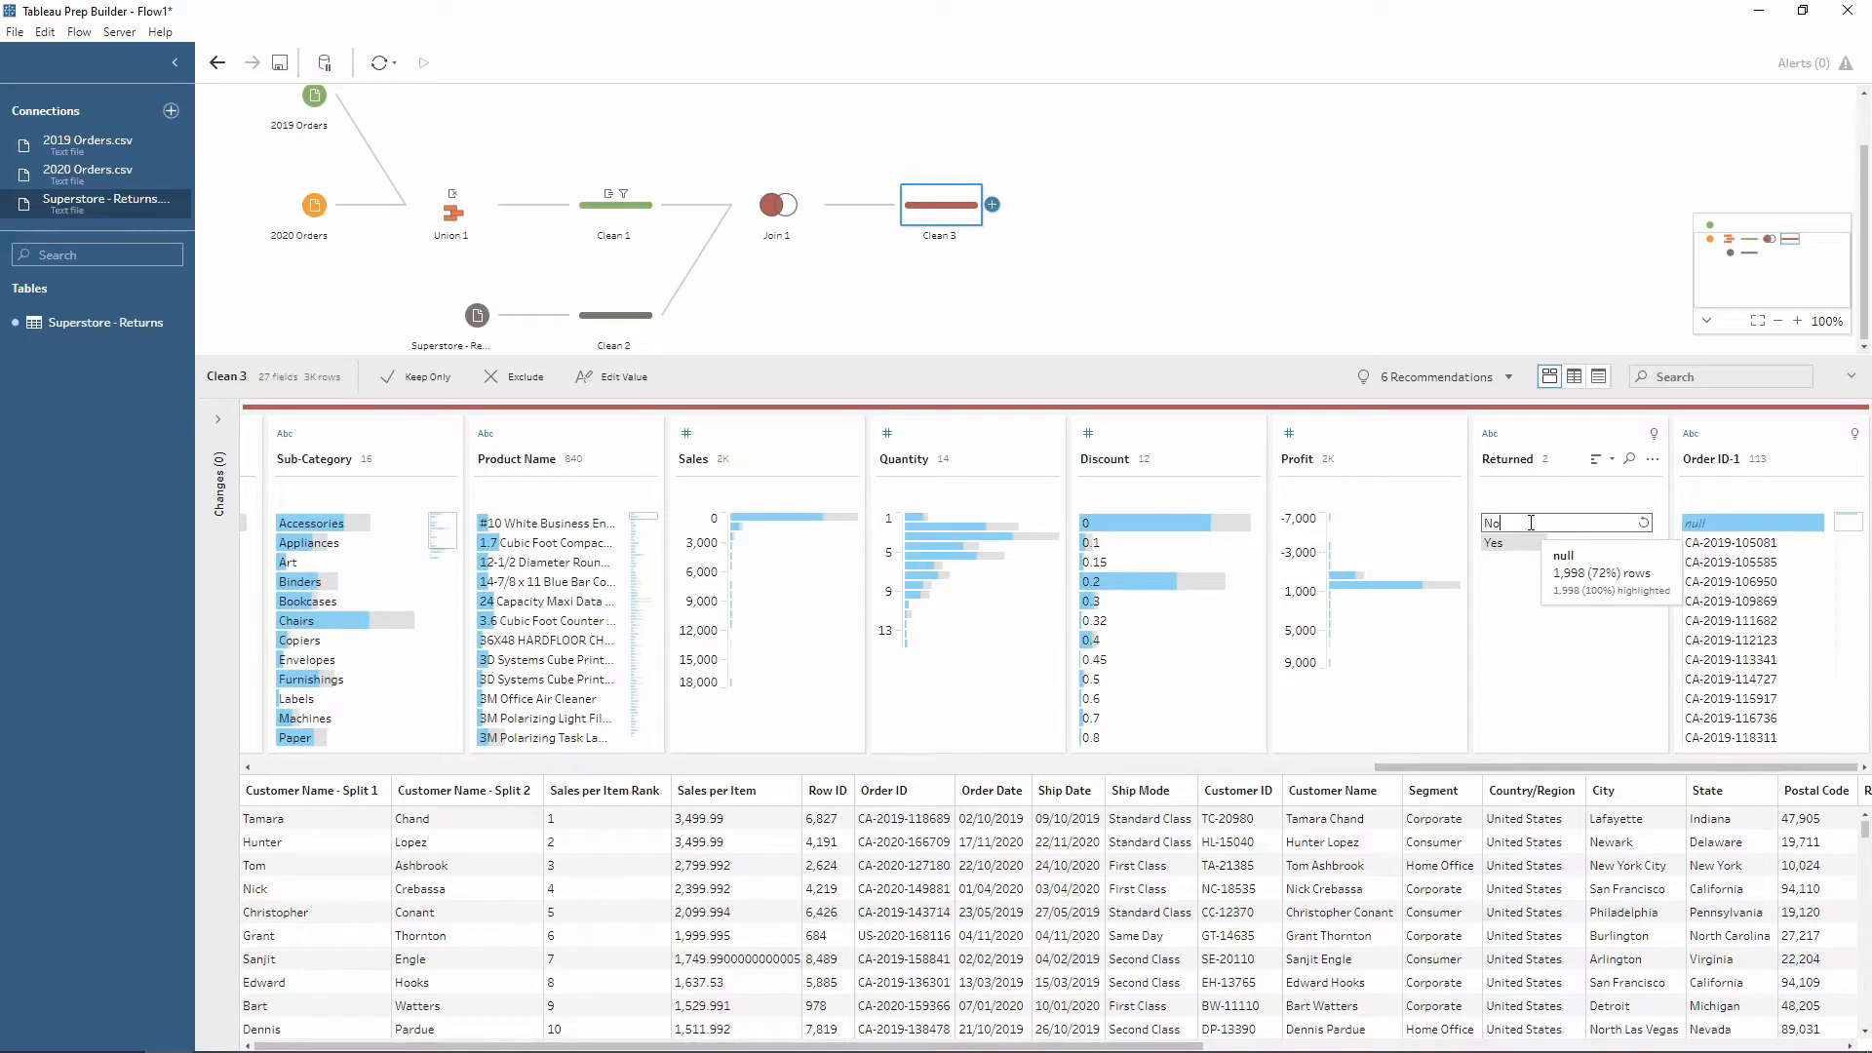
{"action": "key", "text": "Return"}
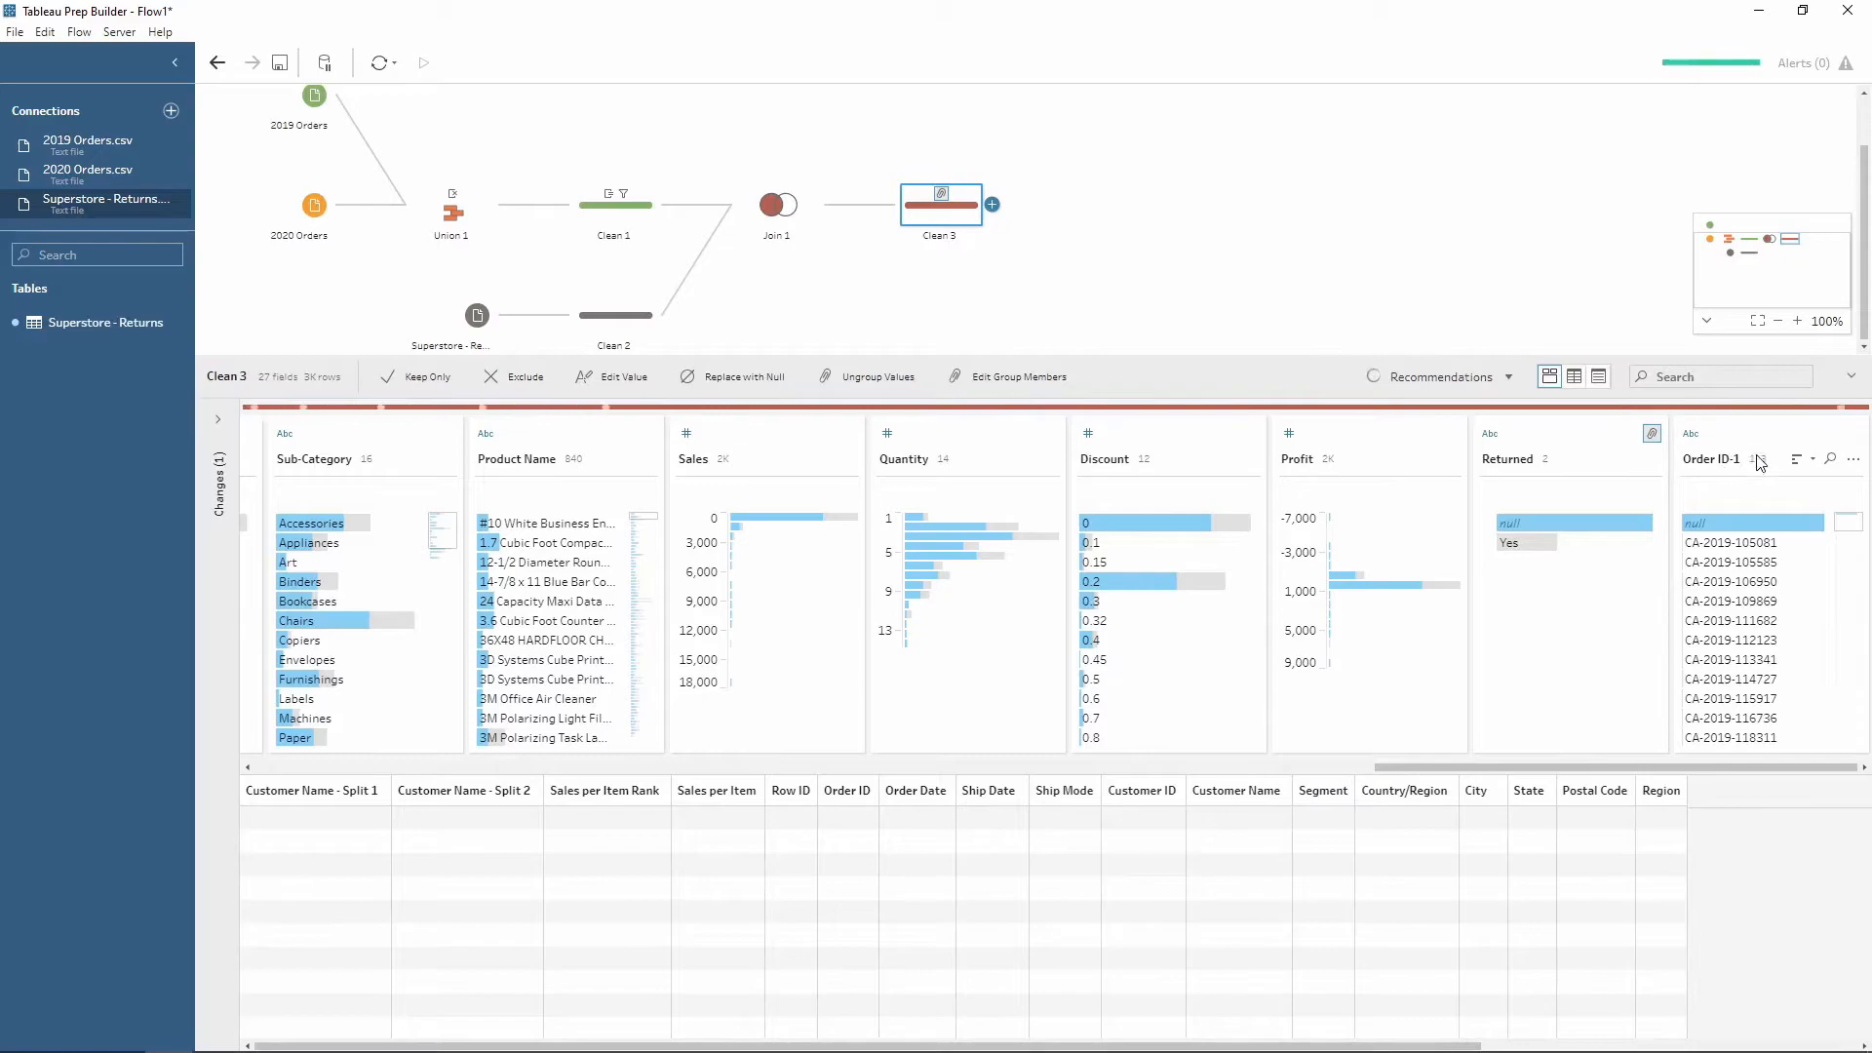
Remove the duplicate Order ID-1 field from the Clean 3 step
{"action": "left_click", "coordinate": [1726, 437]}
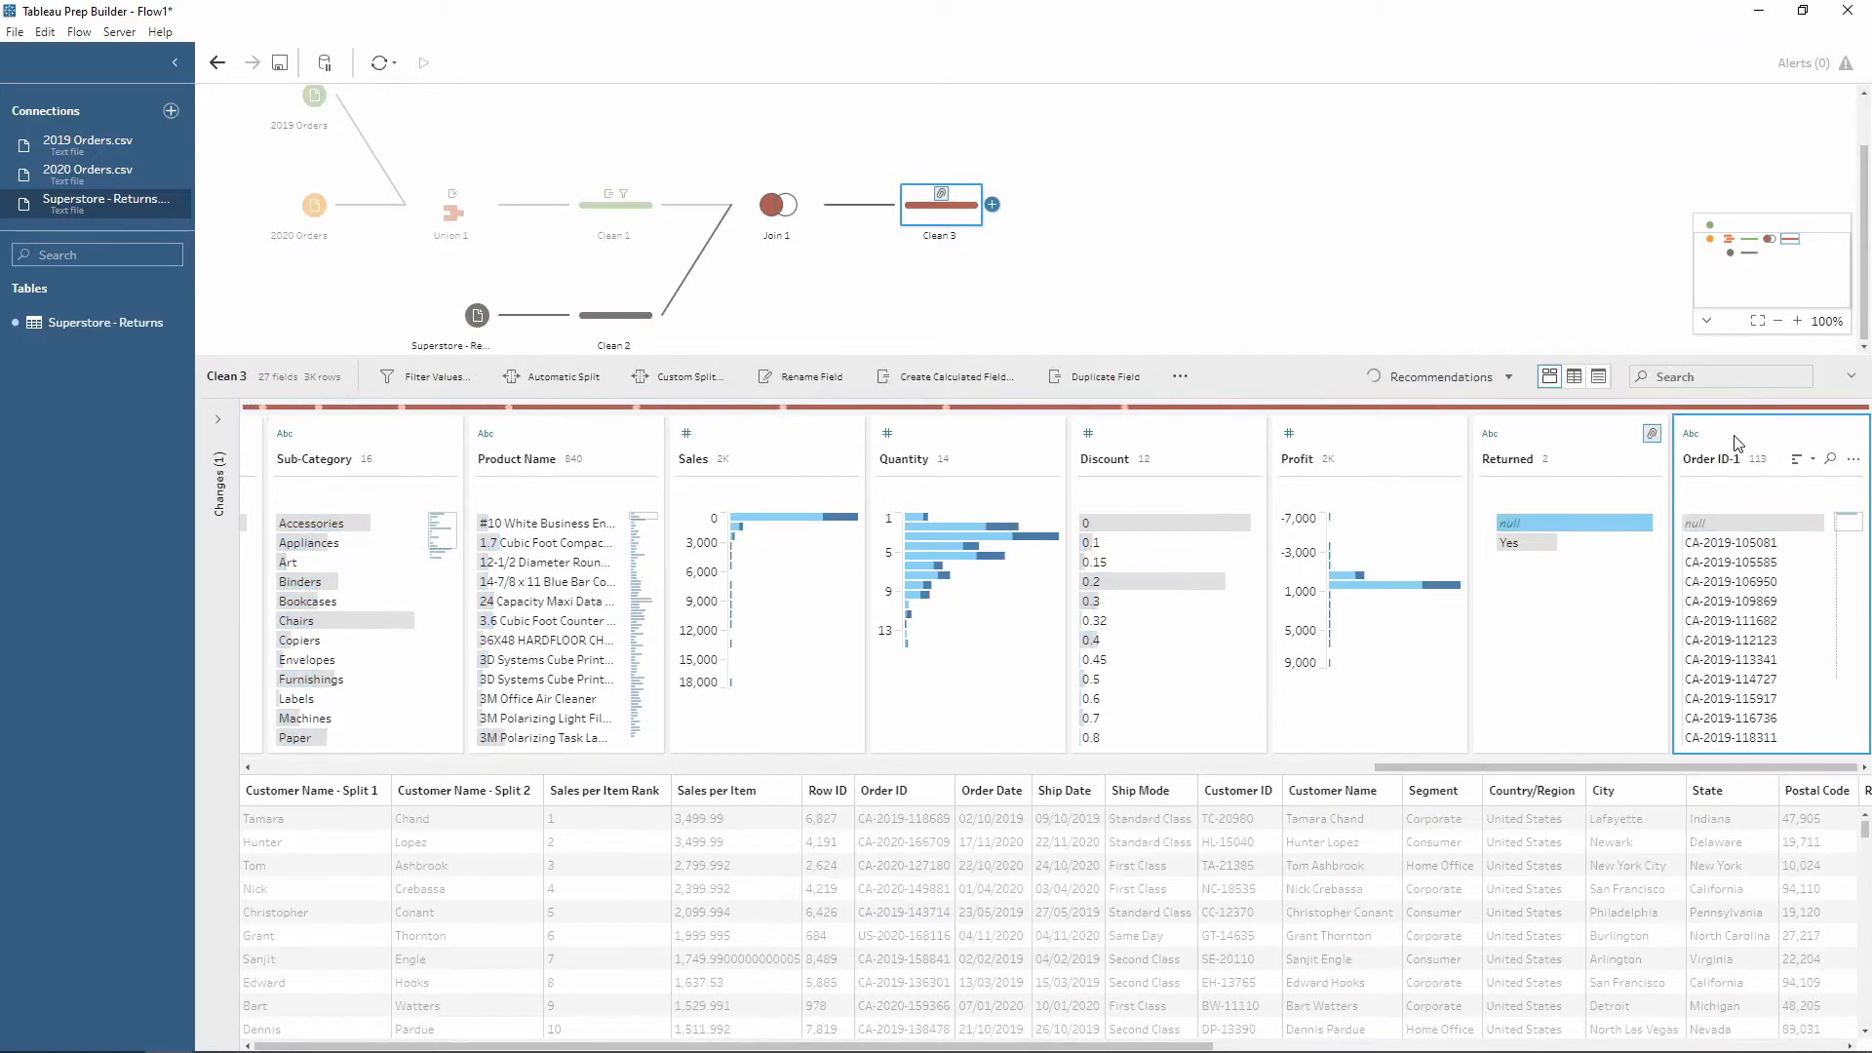
{"action": "left_click", "coordinate": [1182, 379]}
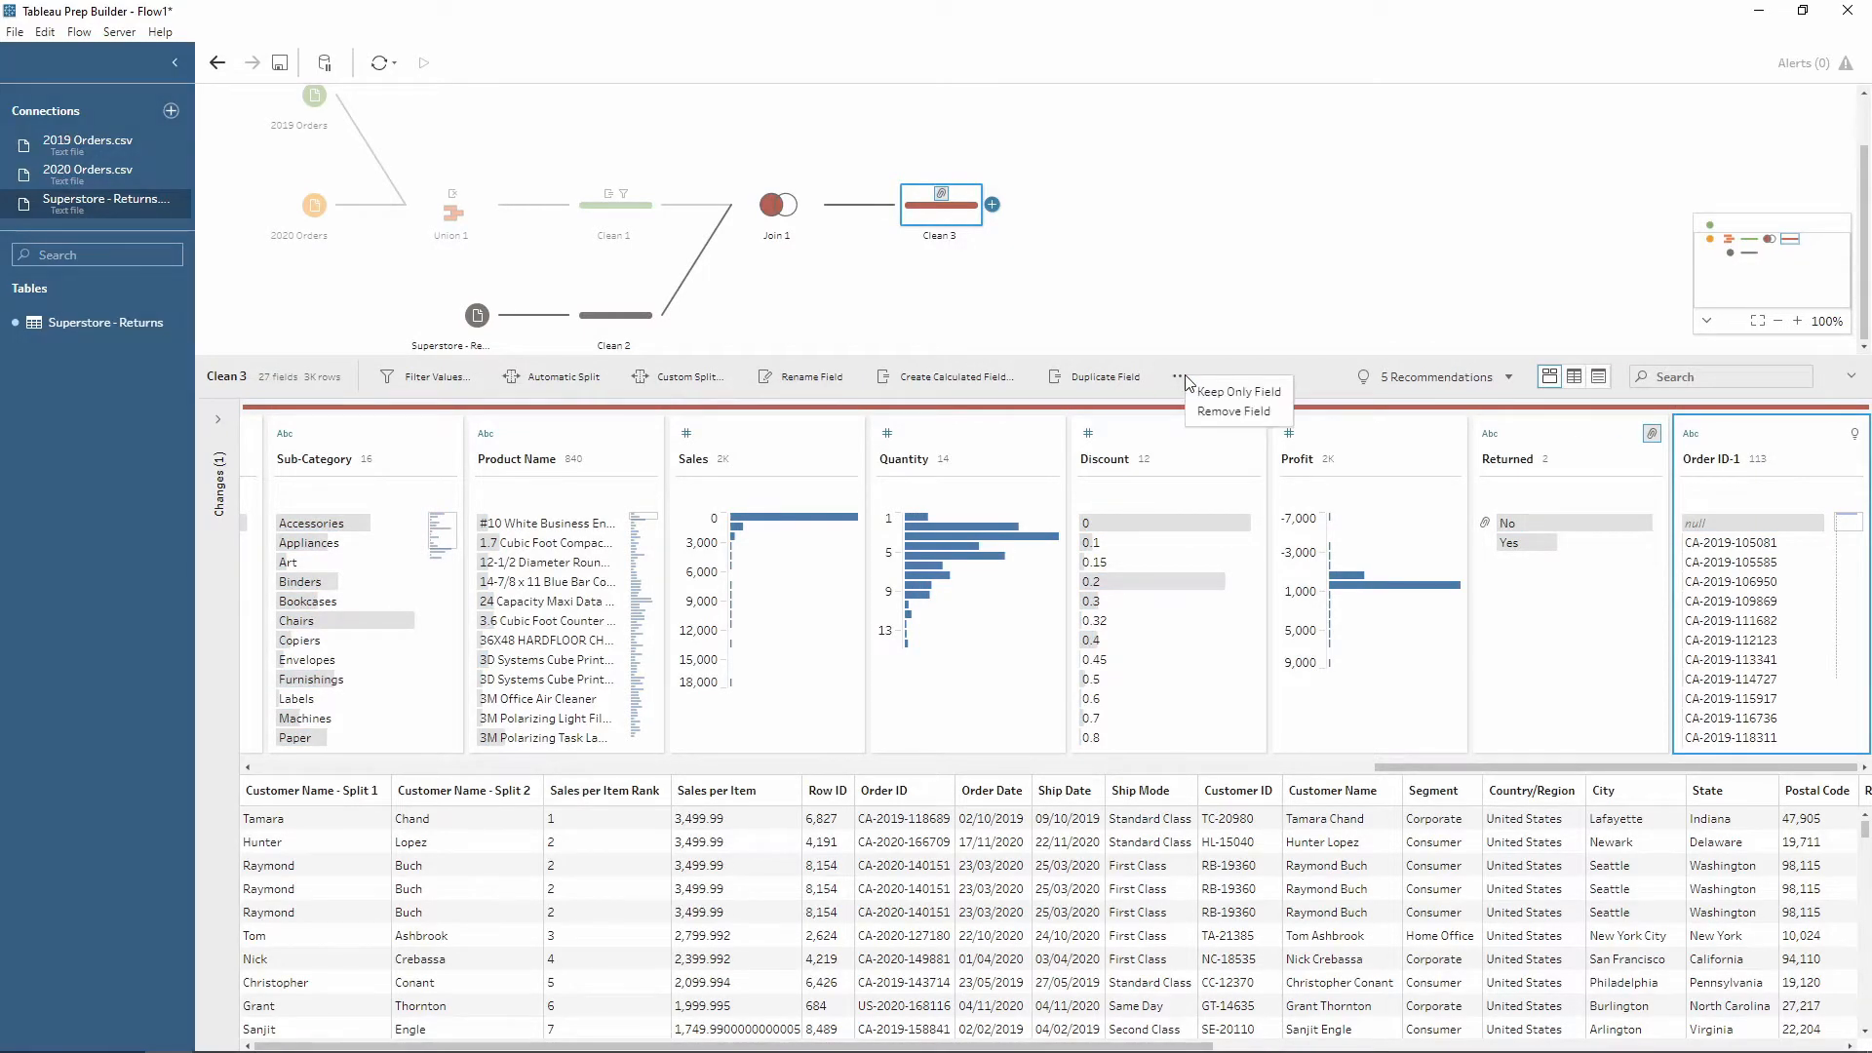
{"action": "left_click", "coordinate": [1217, 412]}
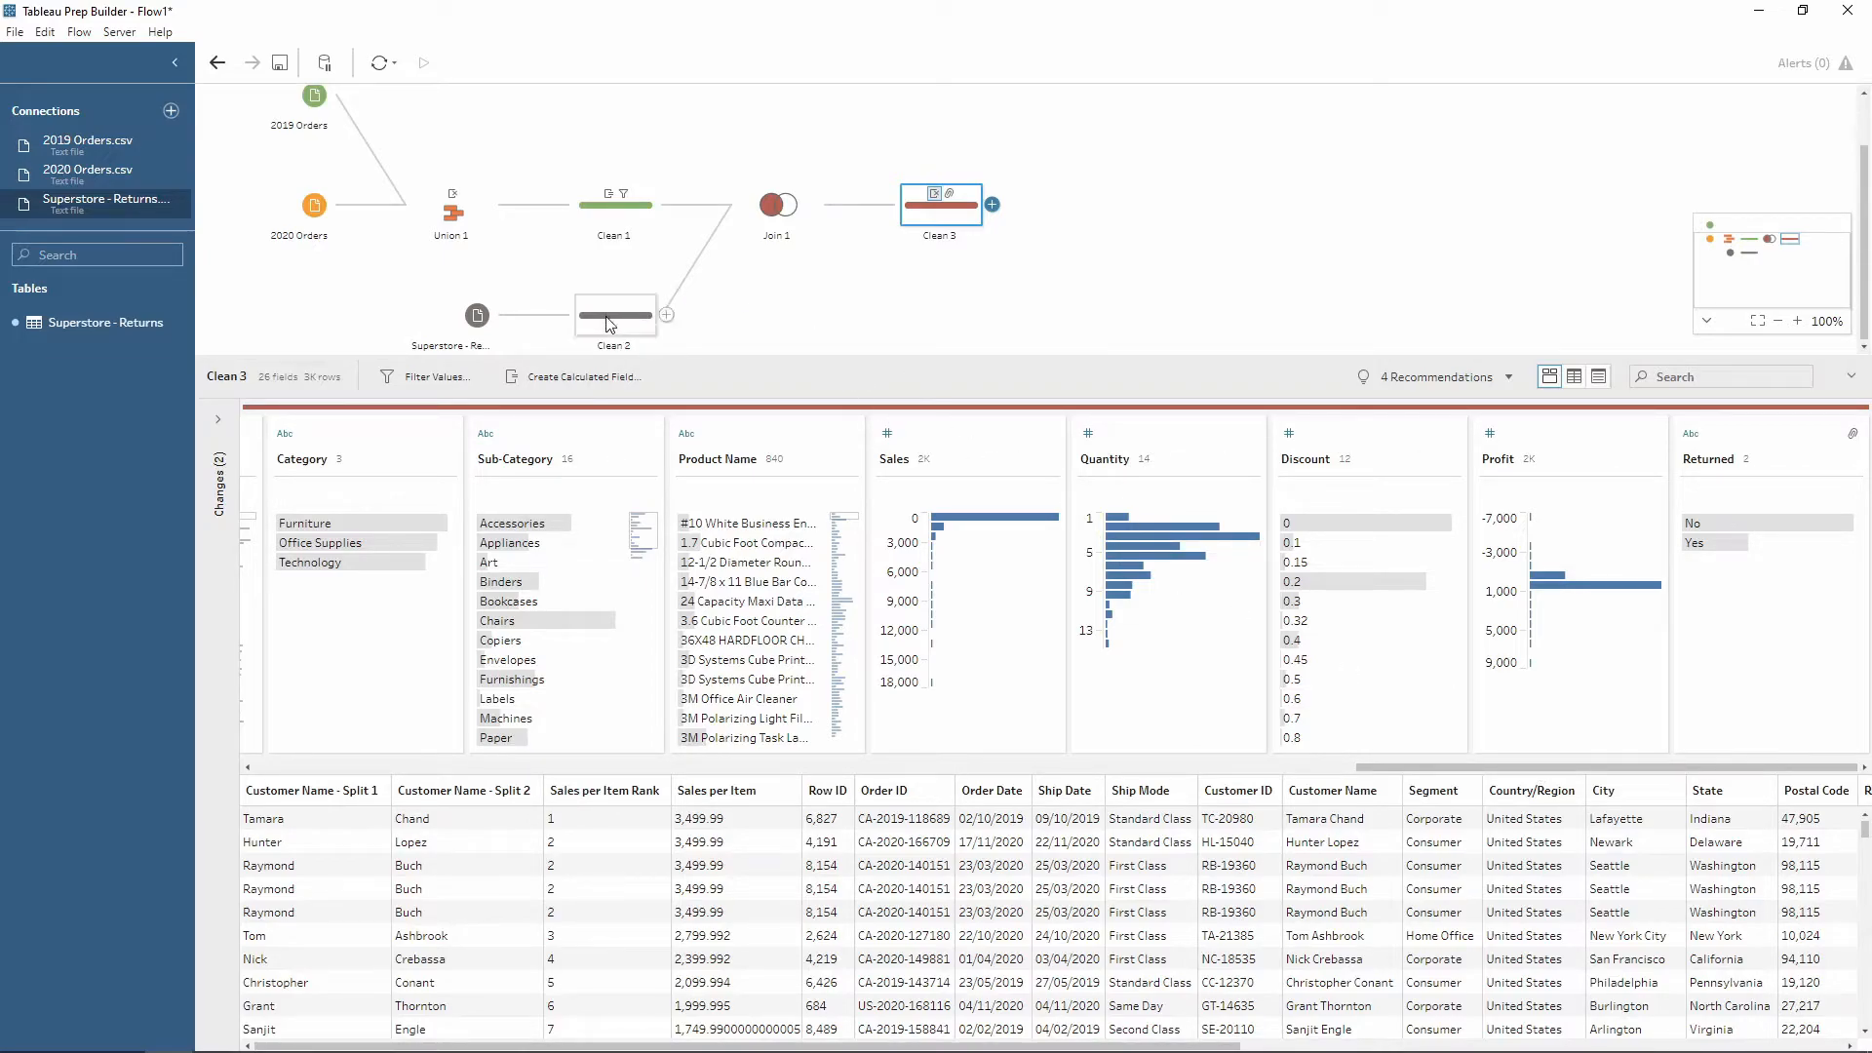
Insert an aggregate step between Clean 2 and Join 1
{"action": "left_click", "coordinate": [788, 208]}
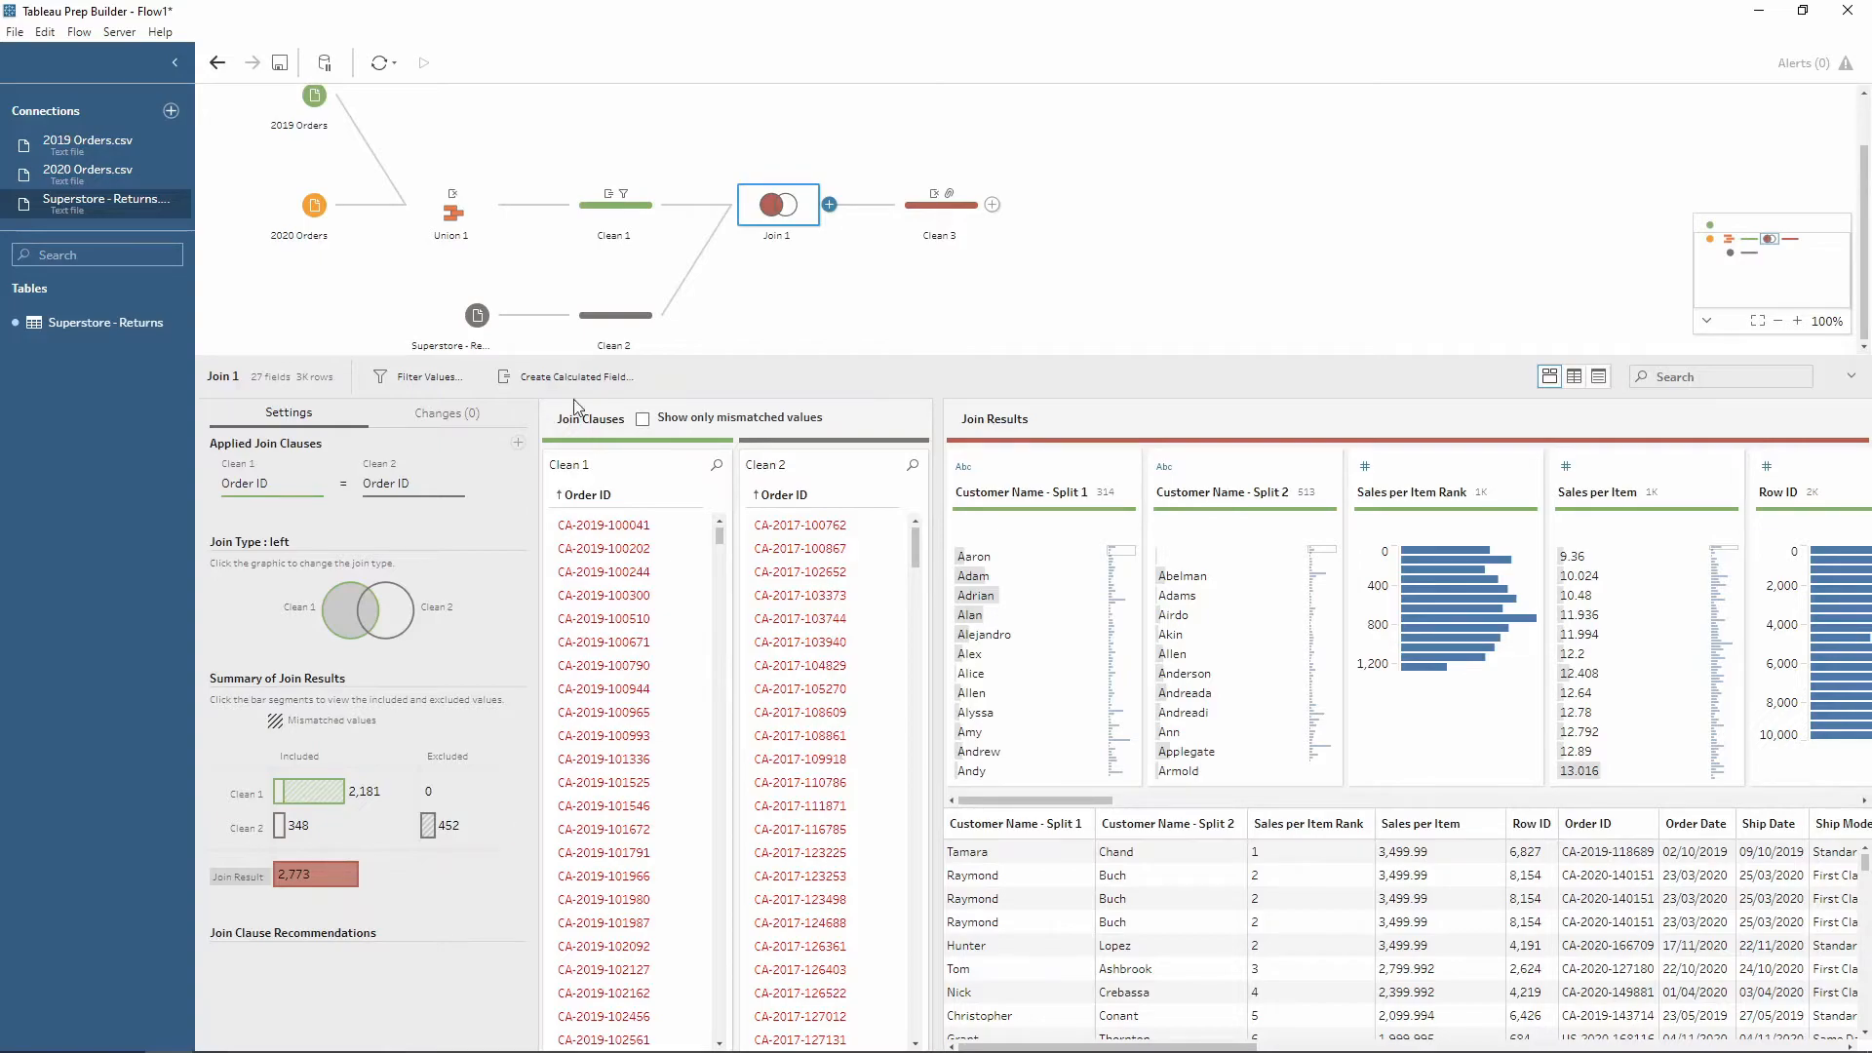
{"action": "left_click_drag", "start_coordinate": [622, 355], "coordinate": [624, 394]}
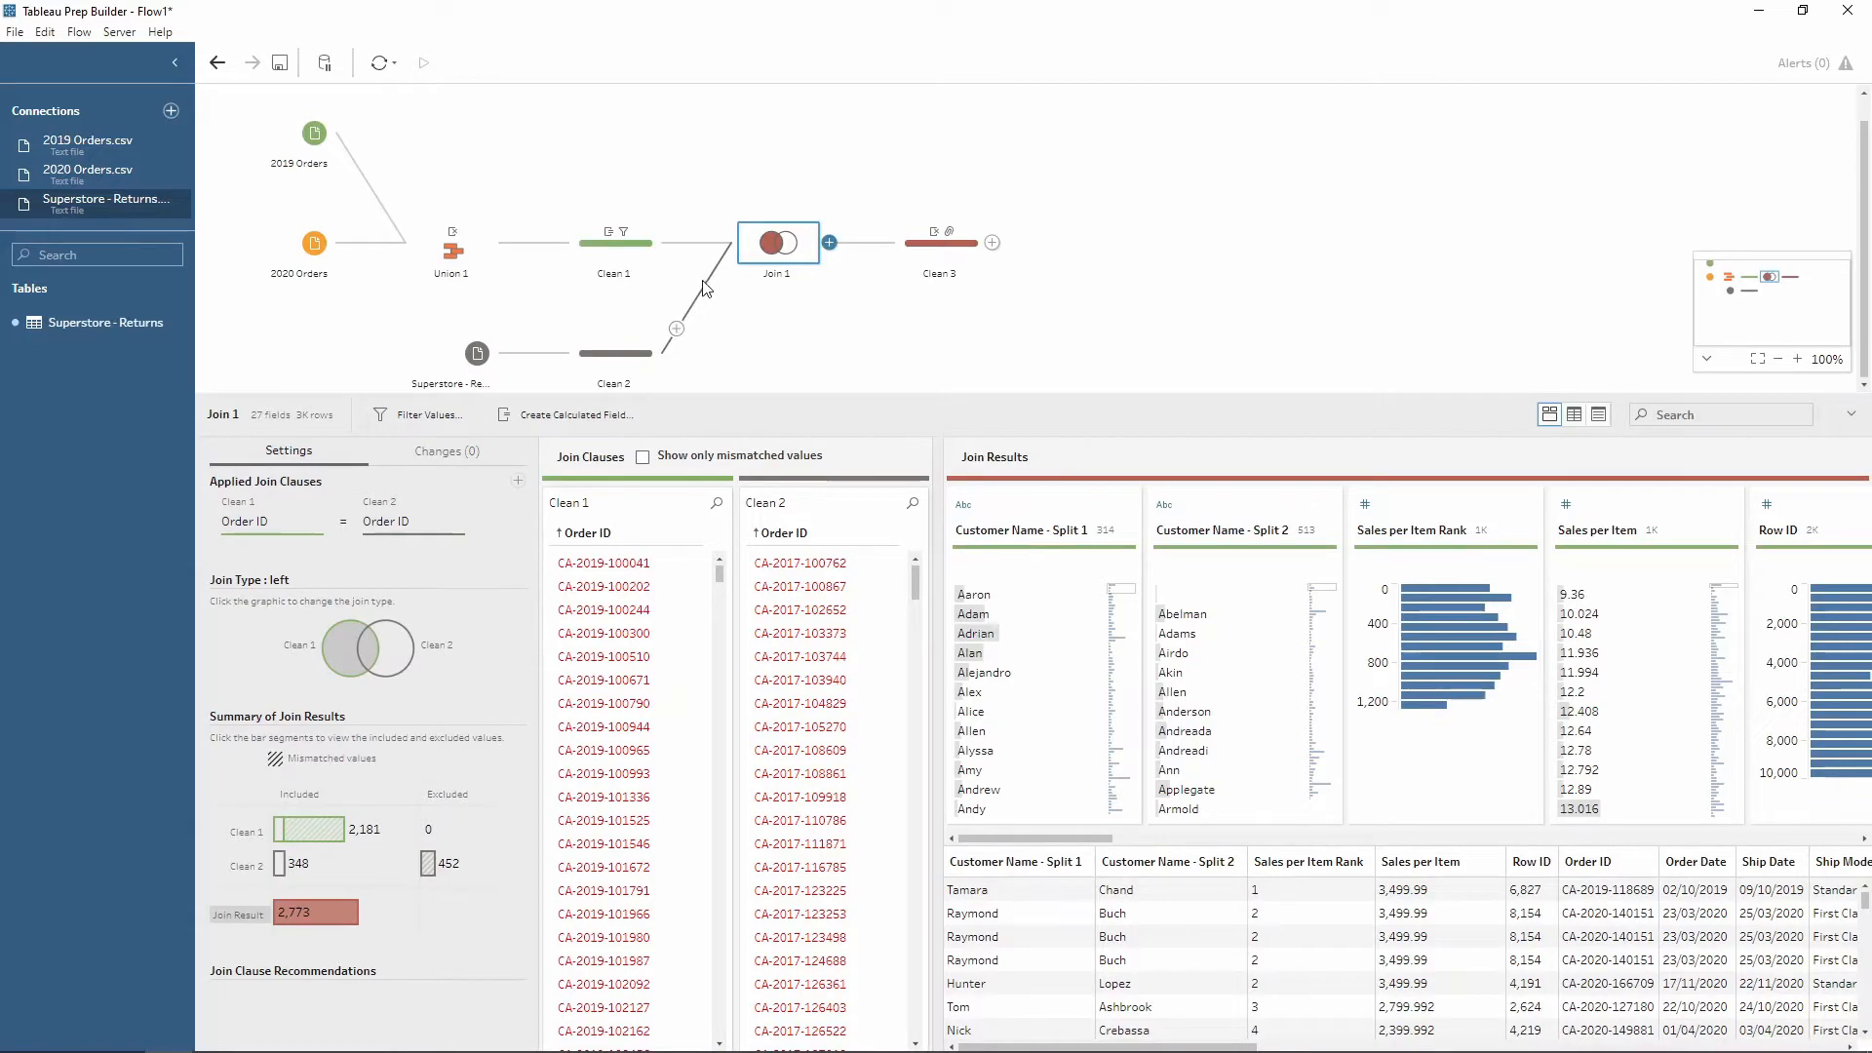
{"action": "left_click", "coordinate": [676, 329]}
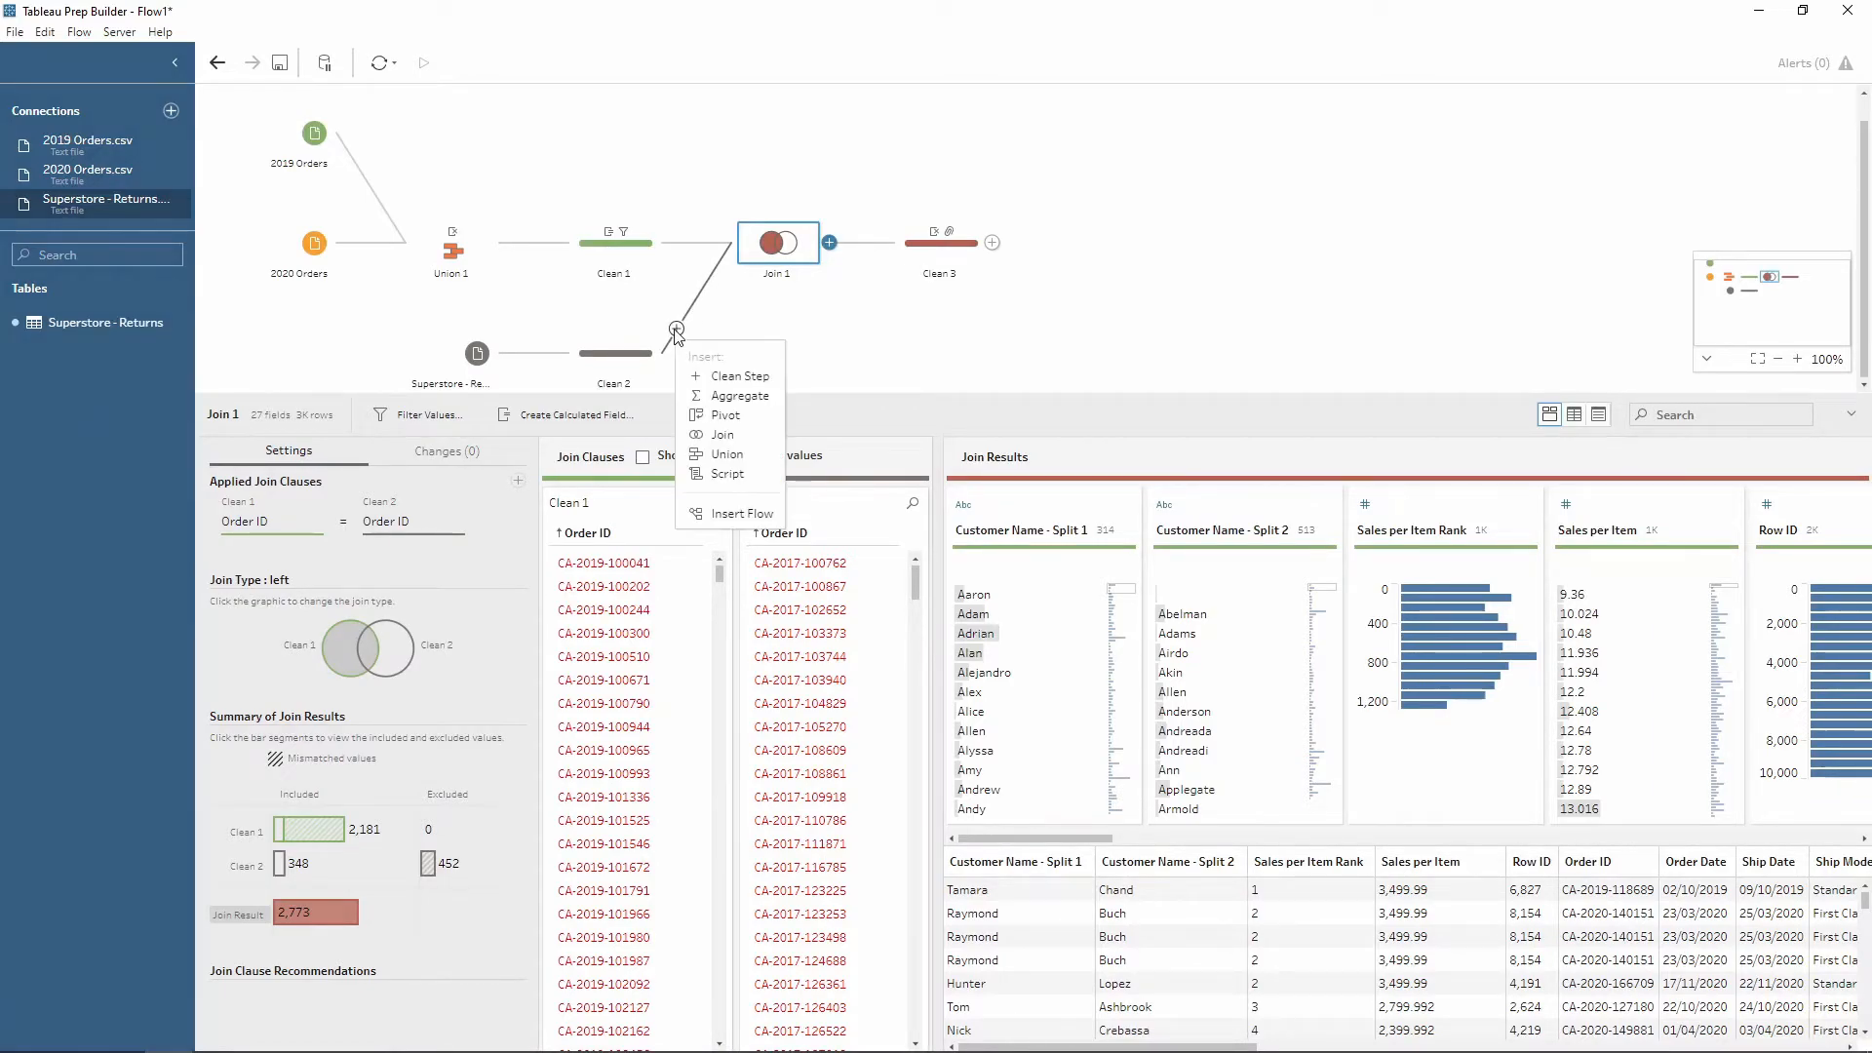
{"action": "left_click", "coordinate": [719, 396]}
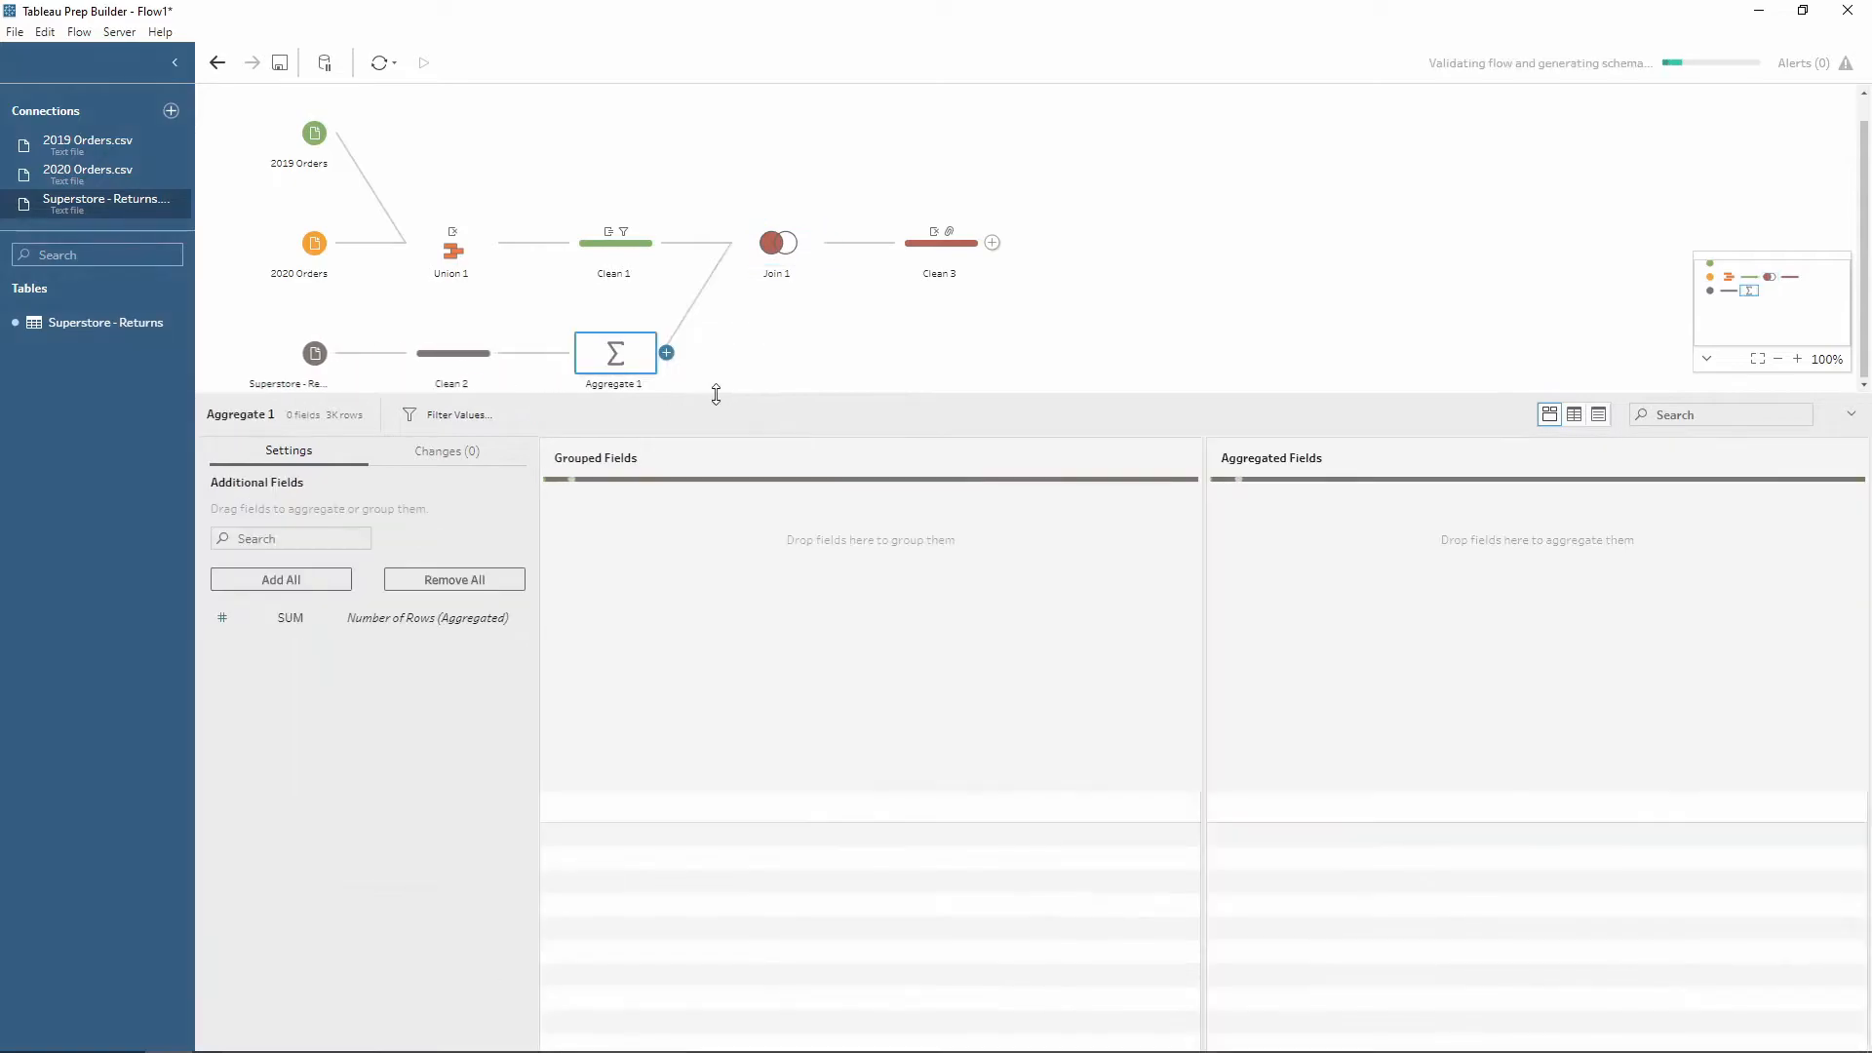
Add Order ID and Returned as the grouped fields of the aggregate step
{"action": "left_click", "coordinate": [380, 620]}
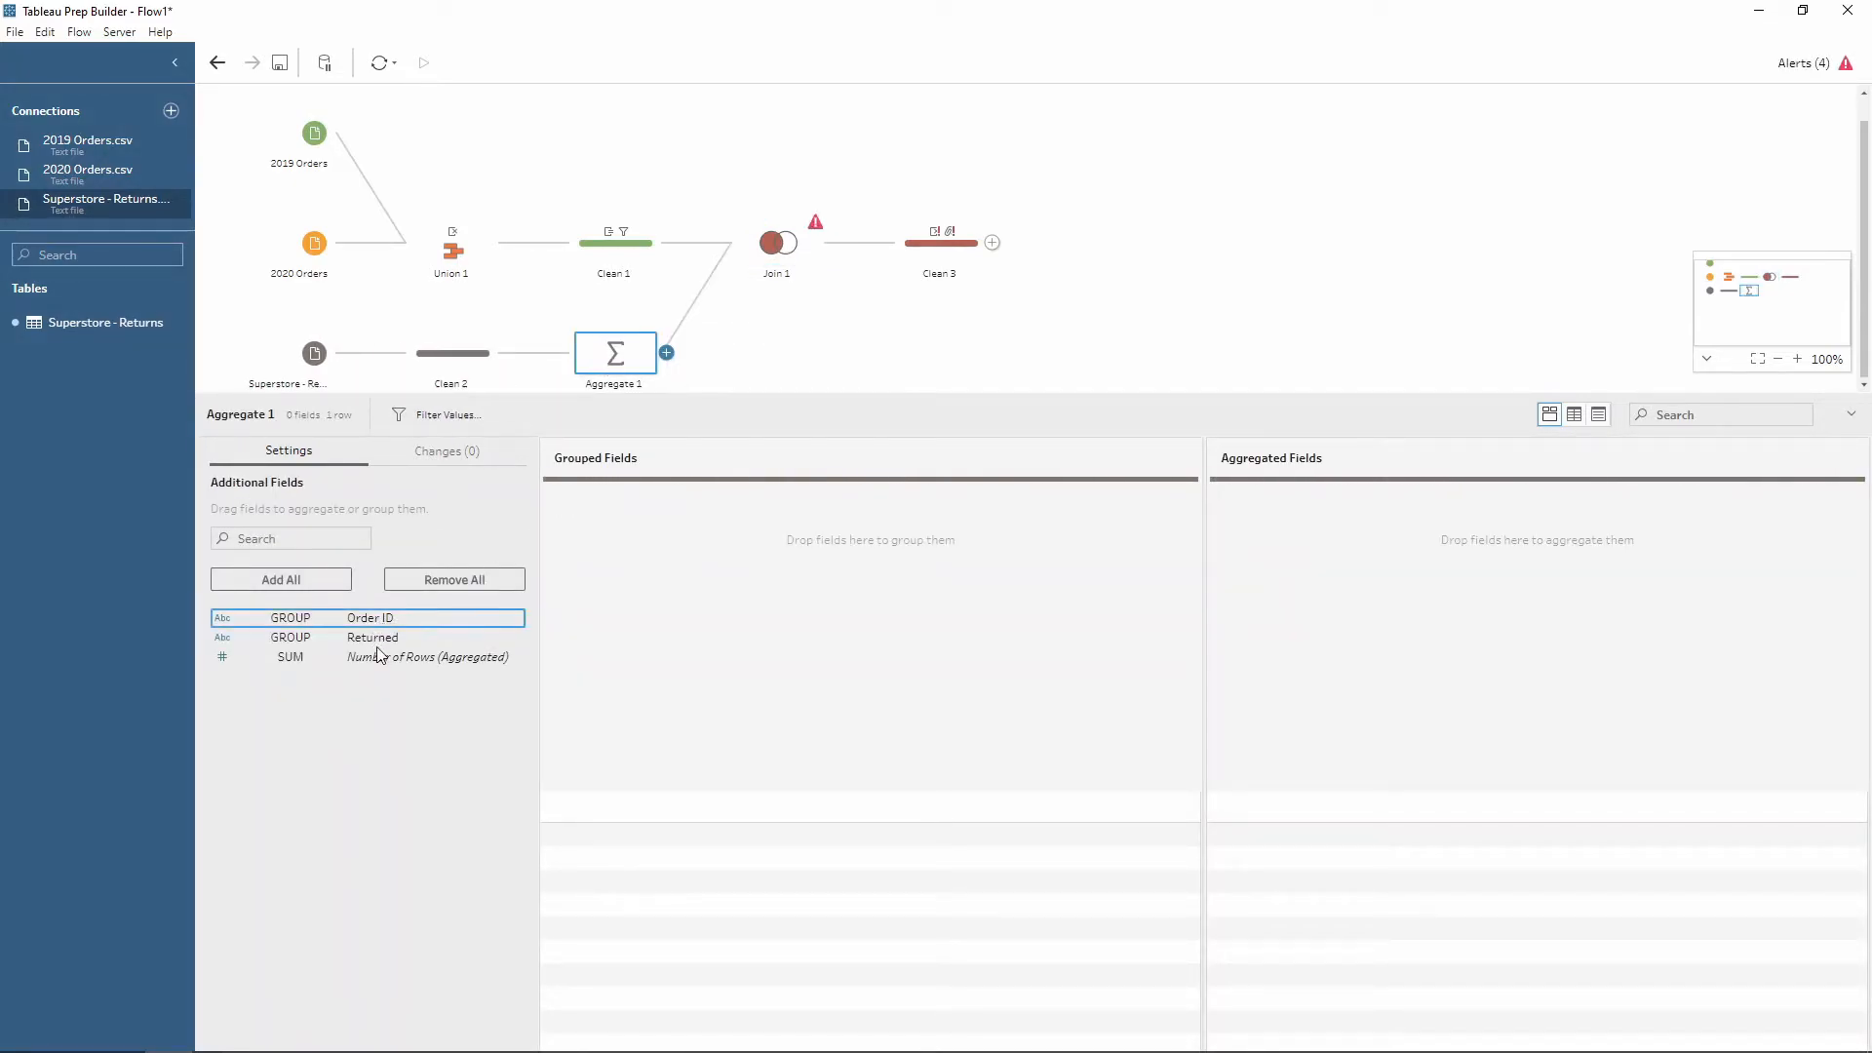
{"action": "left_click", "coordinate": [372, 640], "text": "ctrl"}
{"action": "left_click_drag", "start_coordinate": [367, 624], "coordinate": [673, 588]}
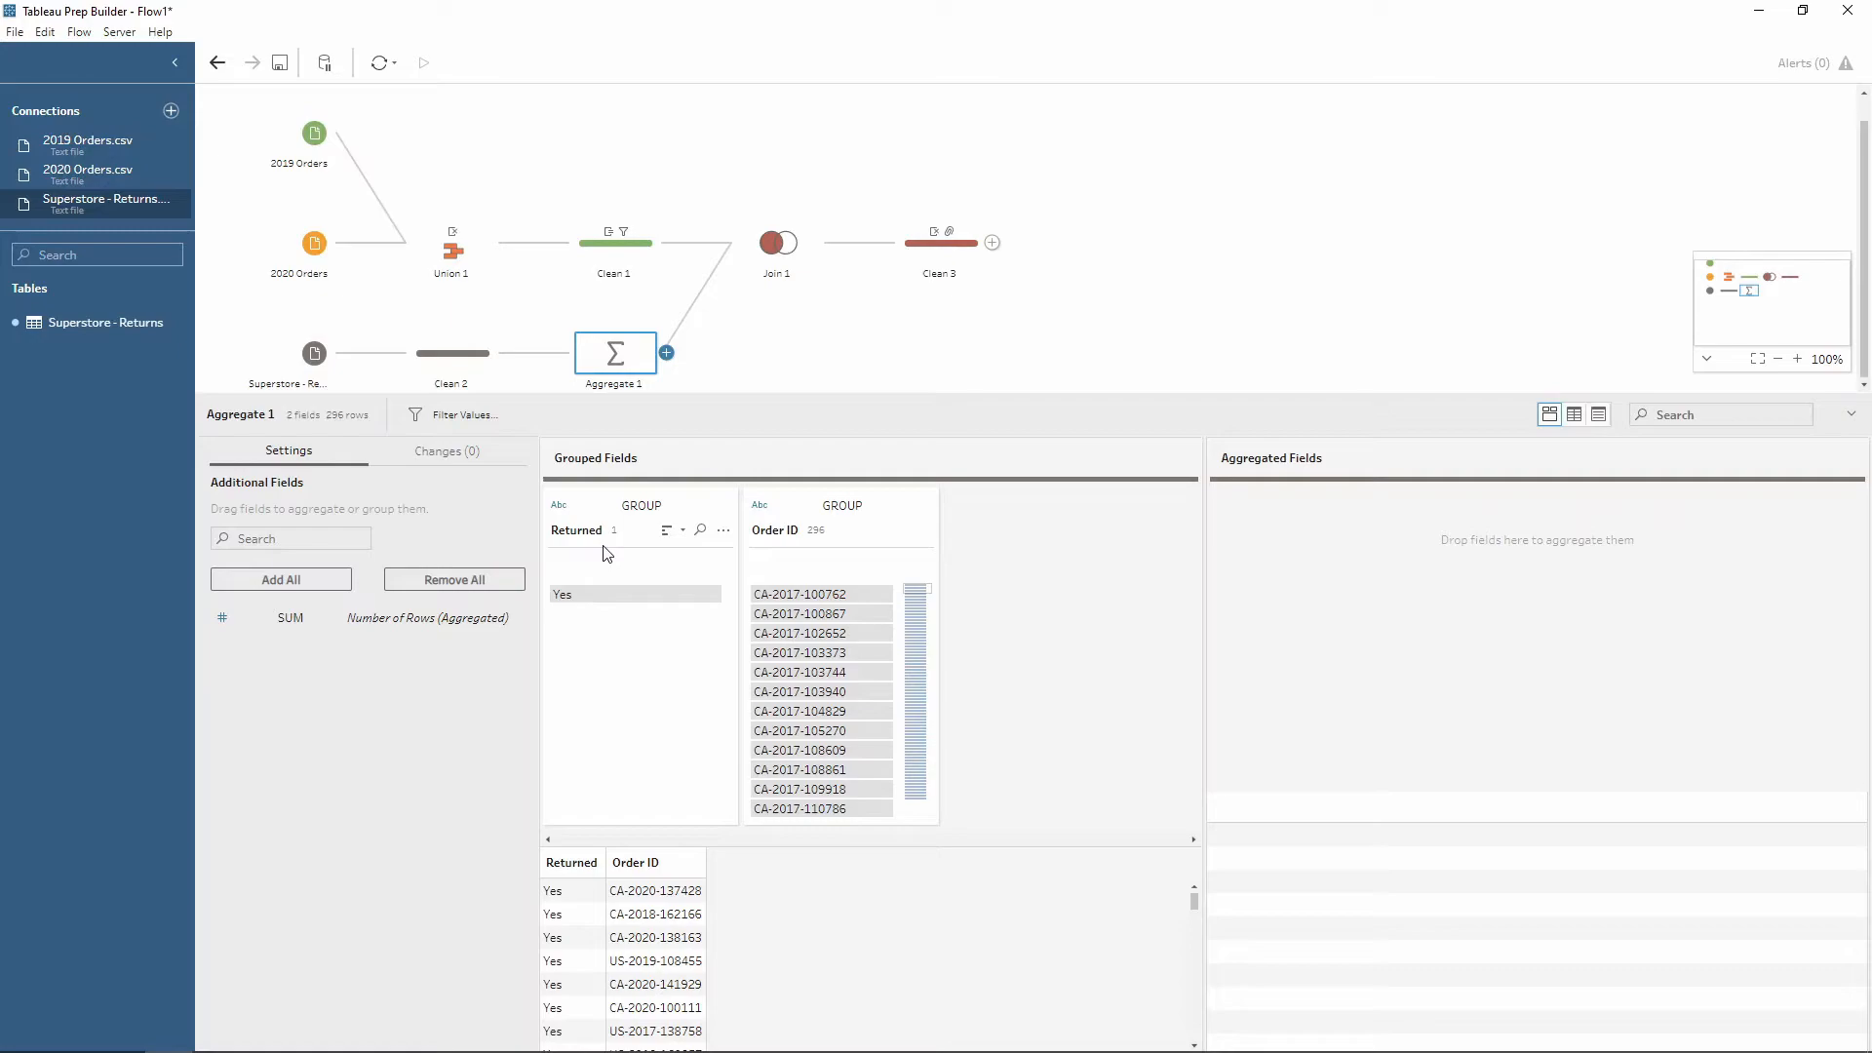
{"action": "mouse_move", "coordinate": [780, 601]}
Check the summary of join results in Join 1, and open the Clean 3 step
{"action": "left_click", "coordinate": [781, 251]}
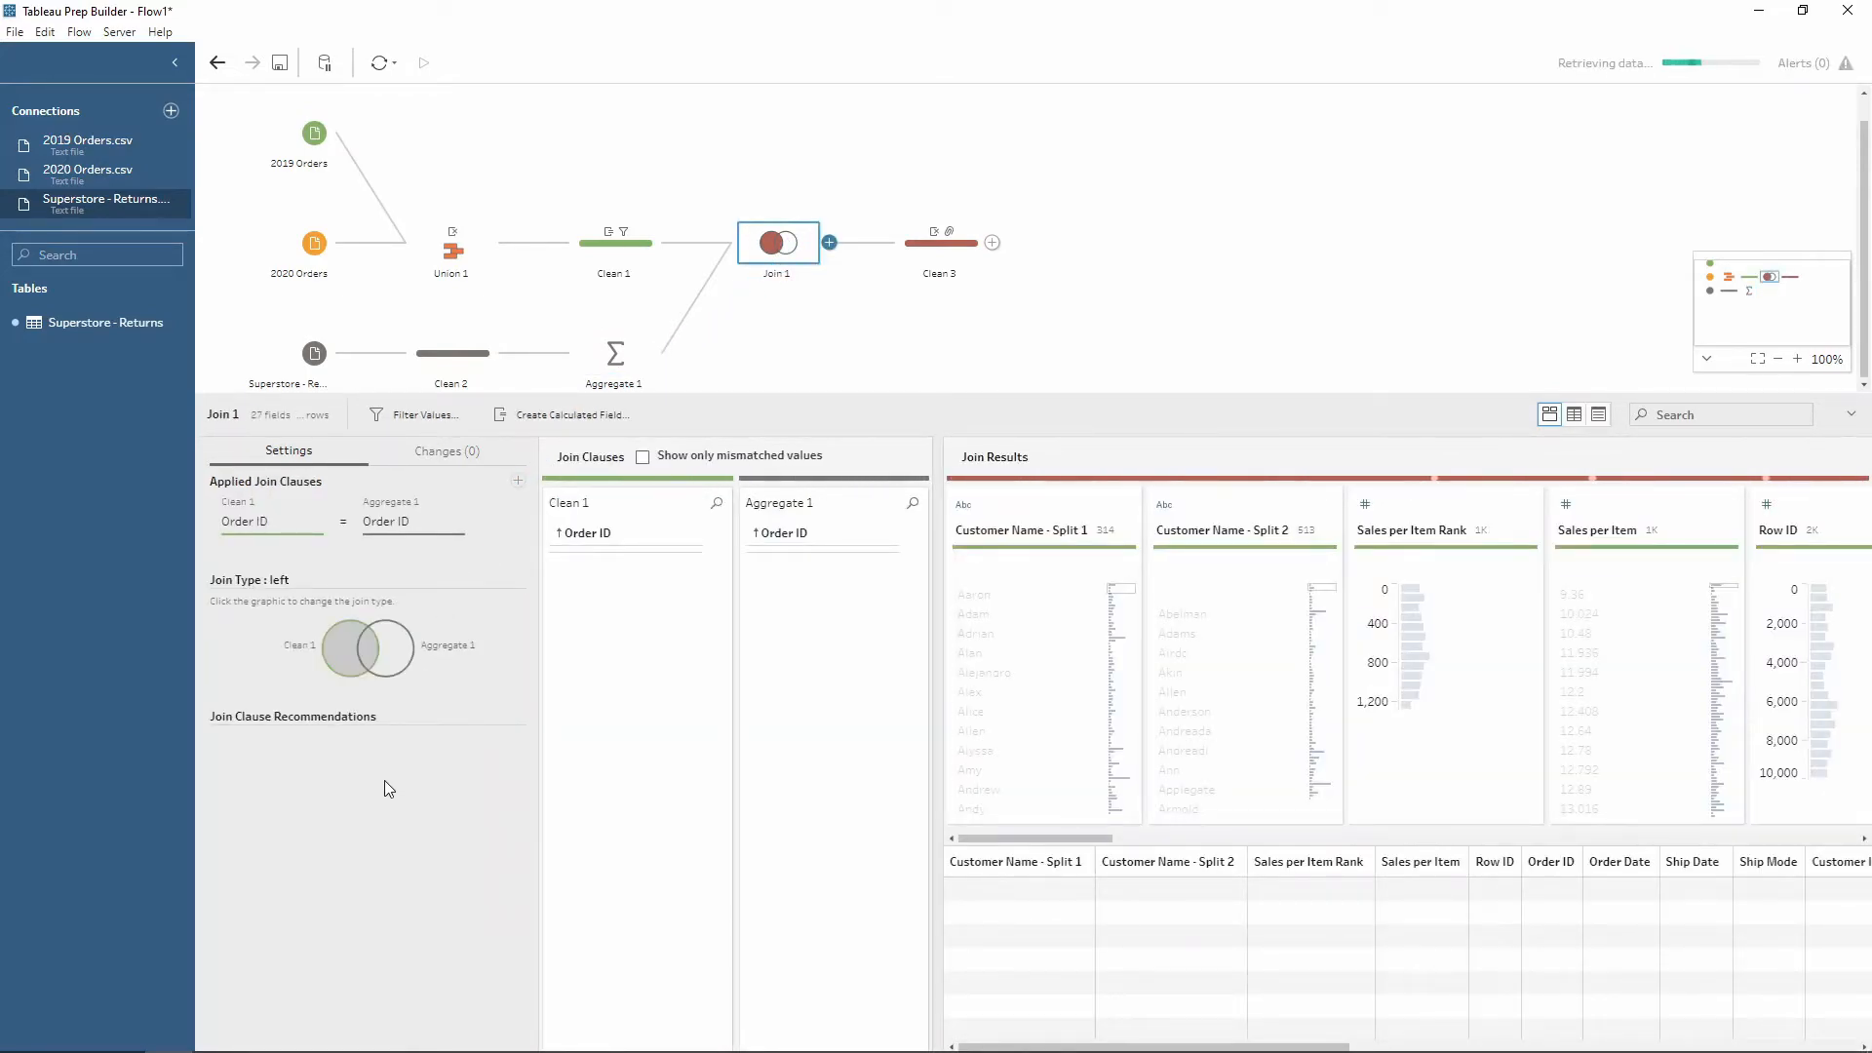
{"action": "mouse_move", "coordinate": [360, 926]}
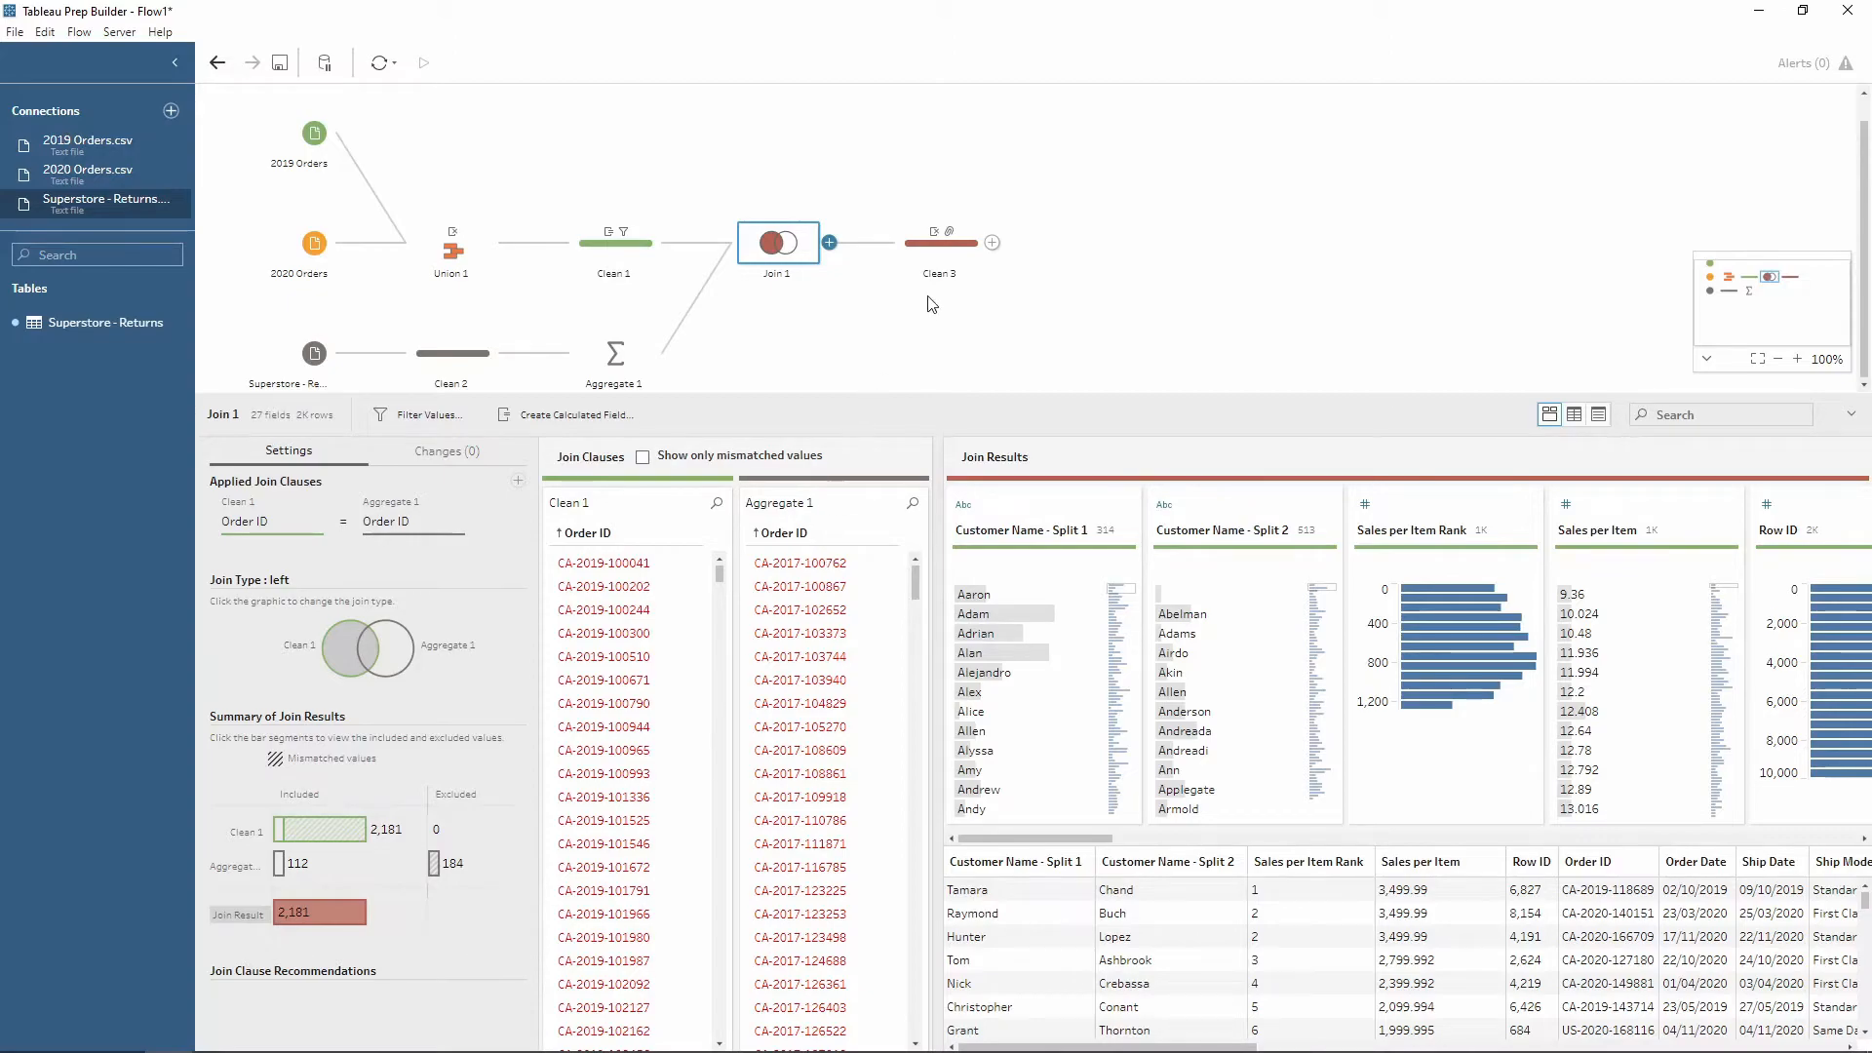
{"action": "left_click", "coordinate": [975, 255]}
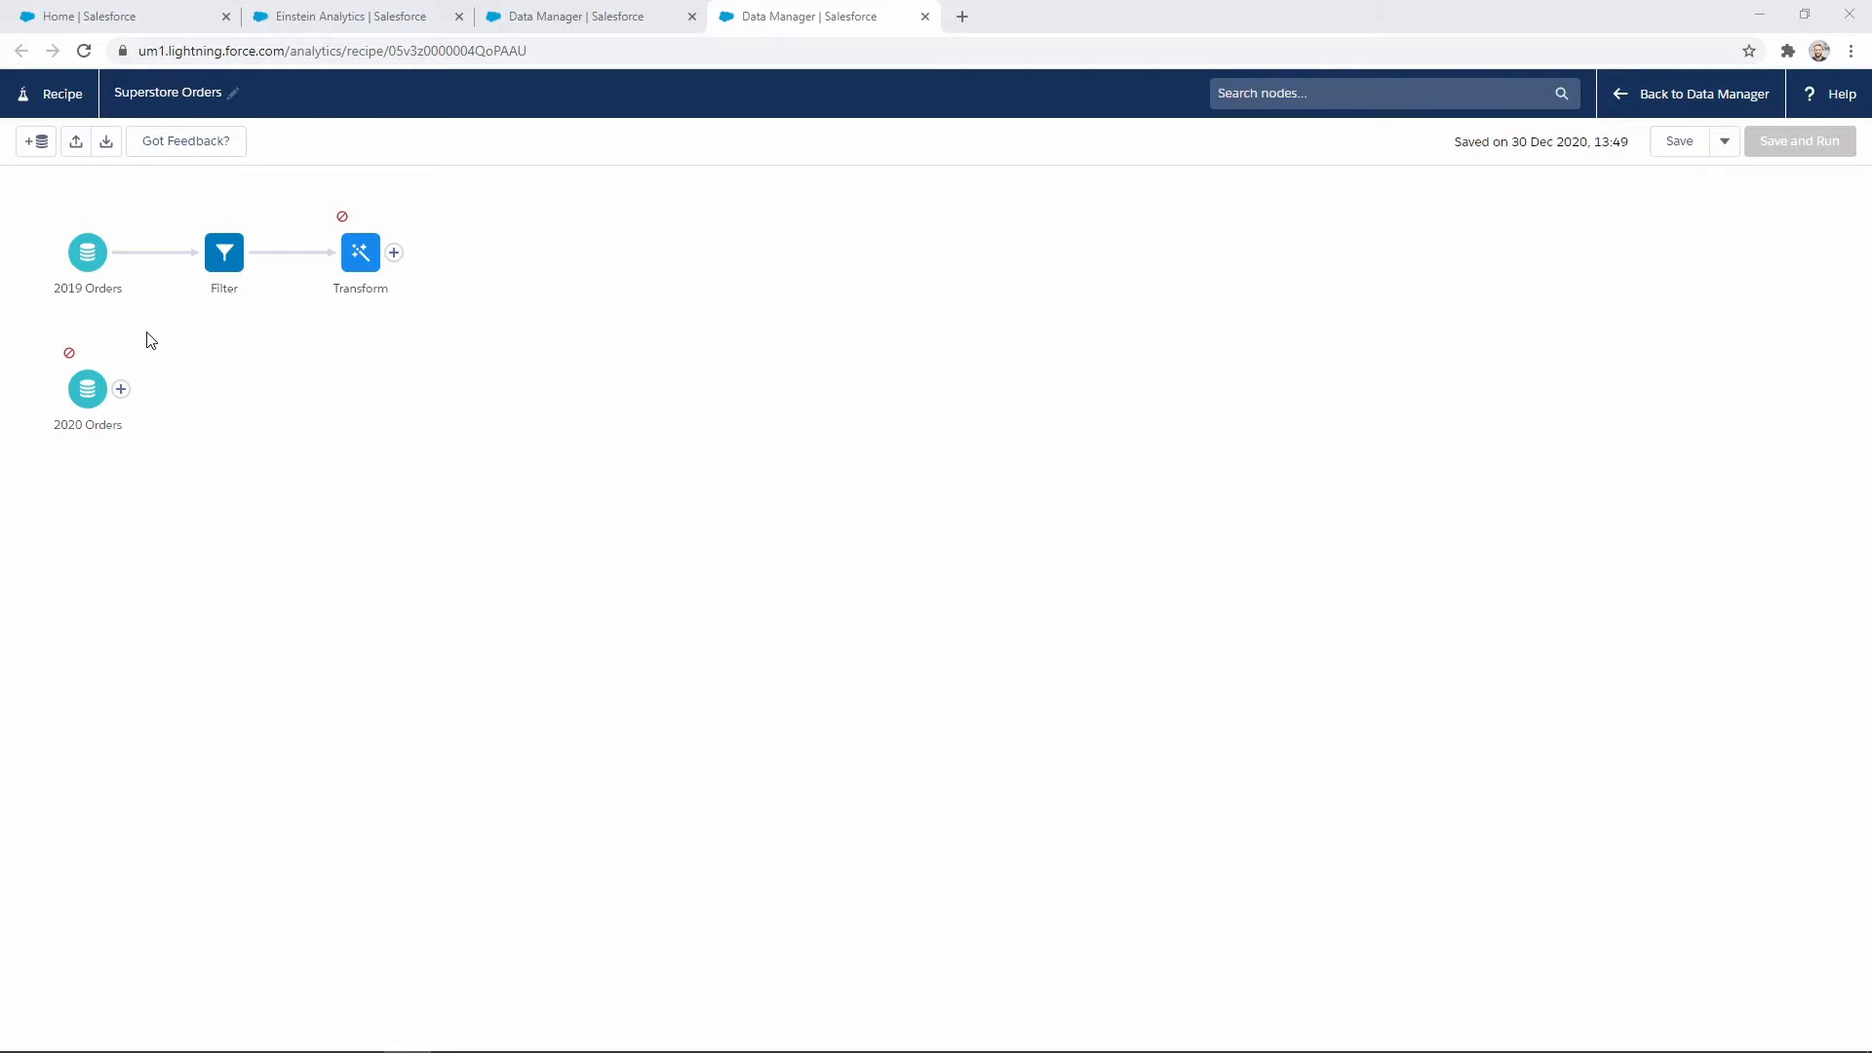
Insert an Append node between 2019 Orders and Filter that appends the 2020 Orders dataset with its matching column mapping
{"action": "mouse_move", "coordinate": [144, 259]}
{"action": "left_click", "coordinate": [143, 253]}
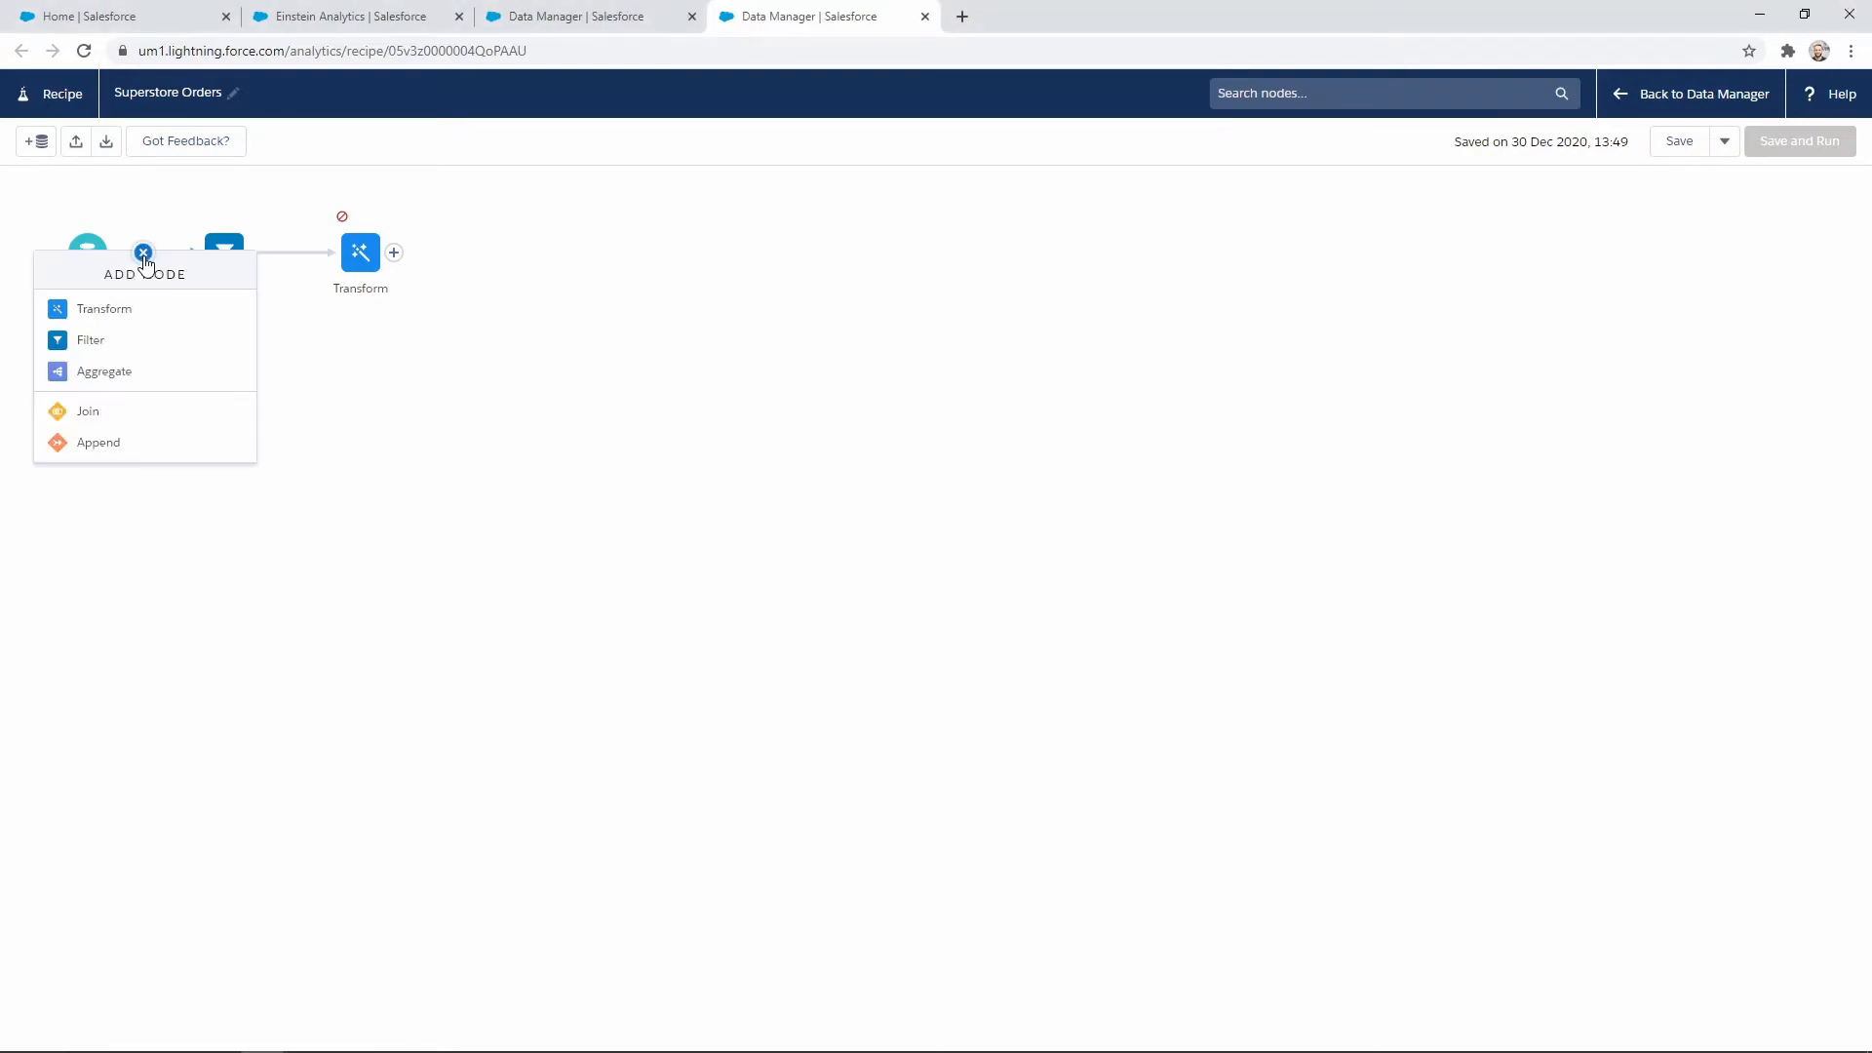
{"action": "left_click", "coordinate": [98, 445]}
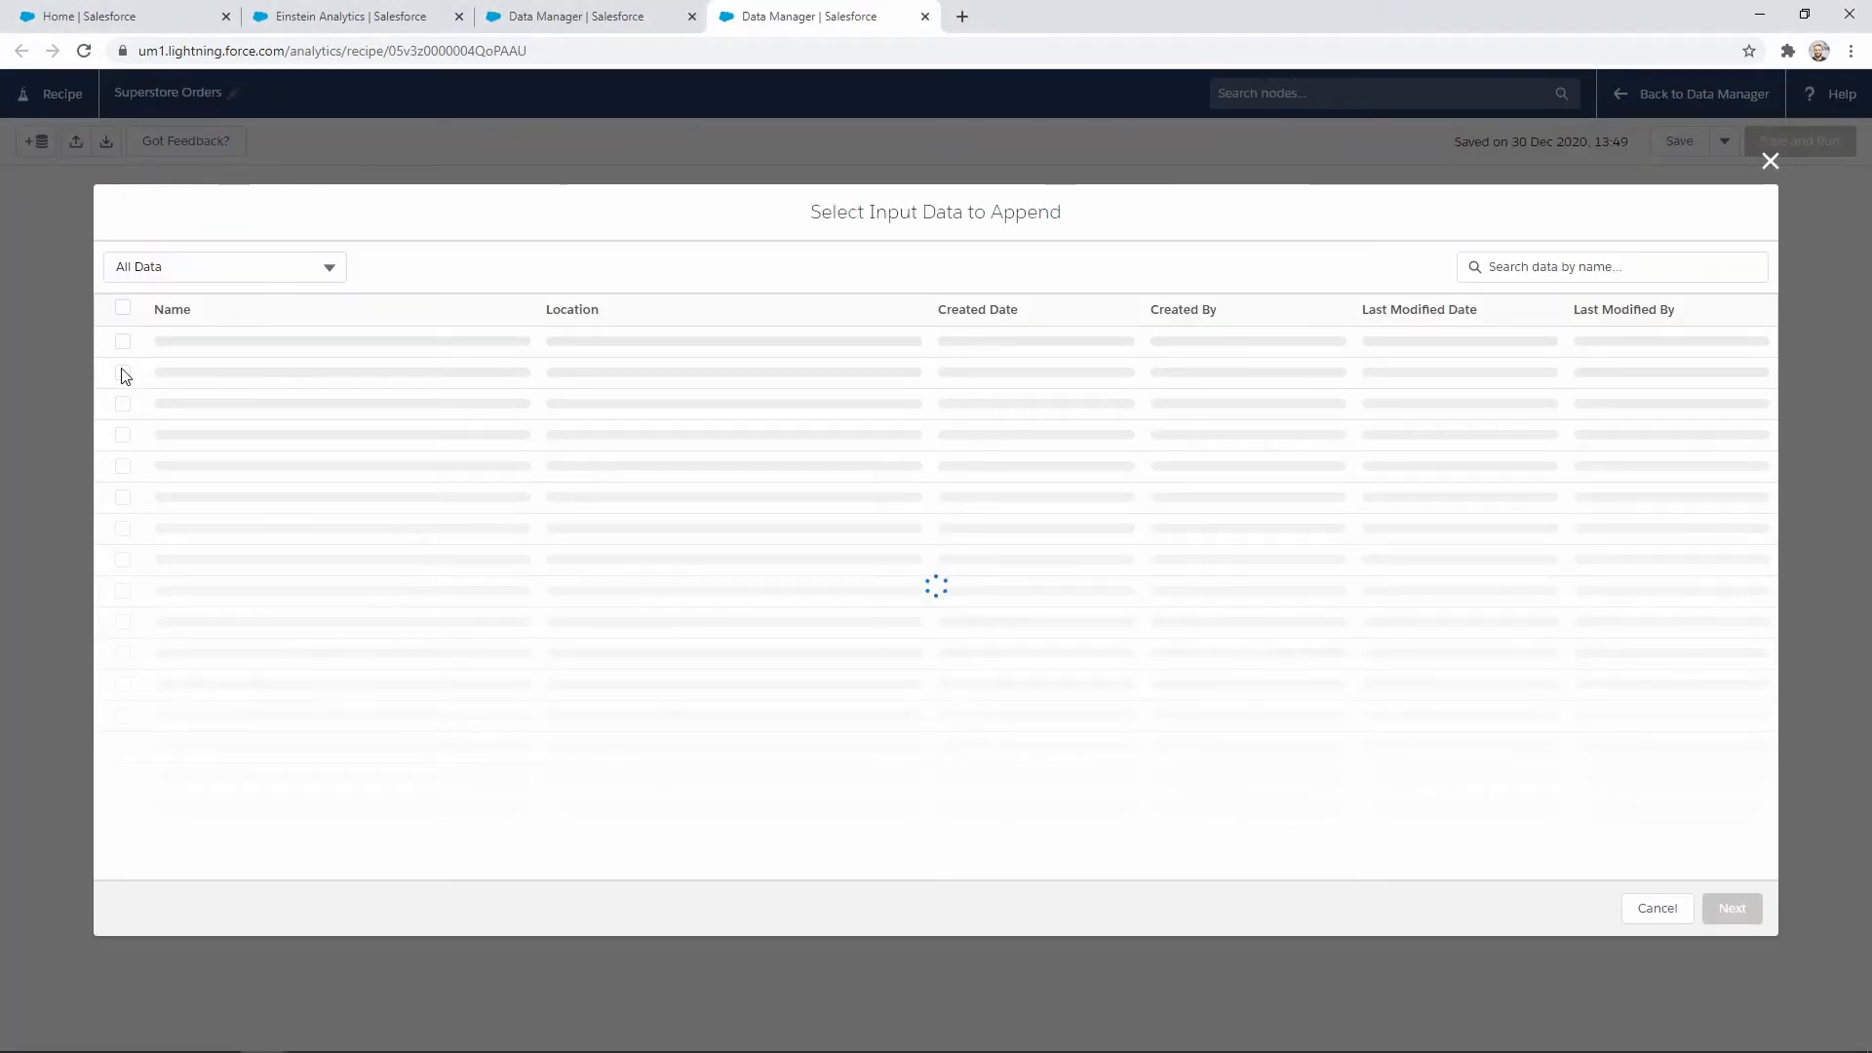
{"action": "left_click", "coordinate": [167, 379]}
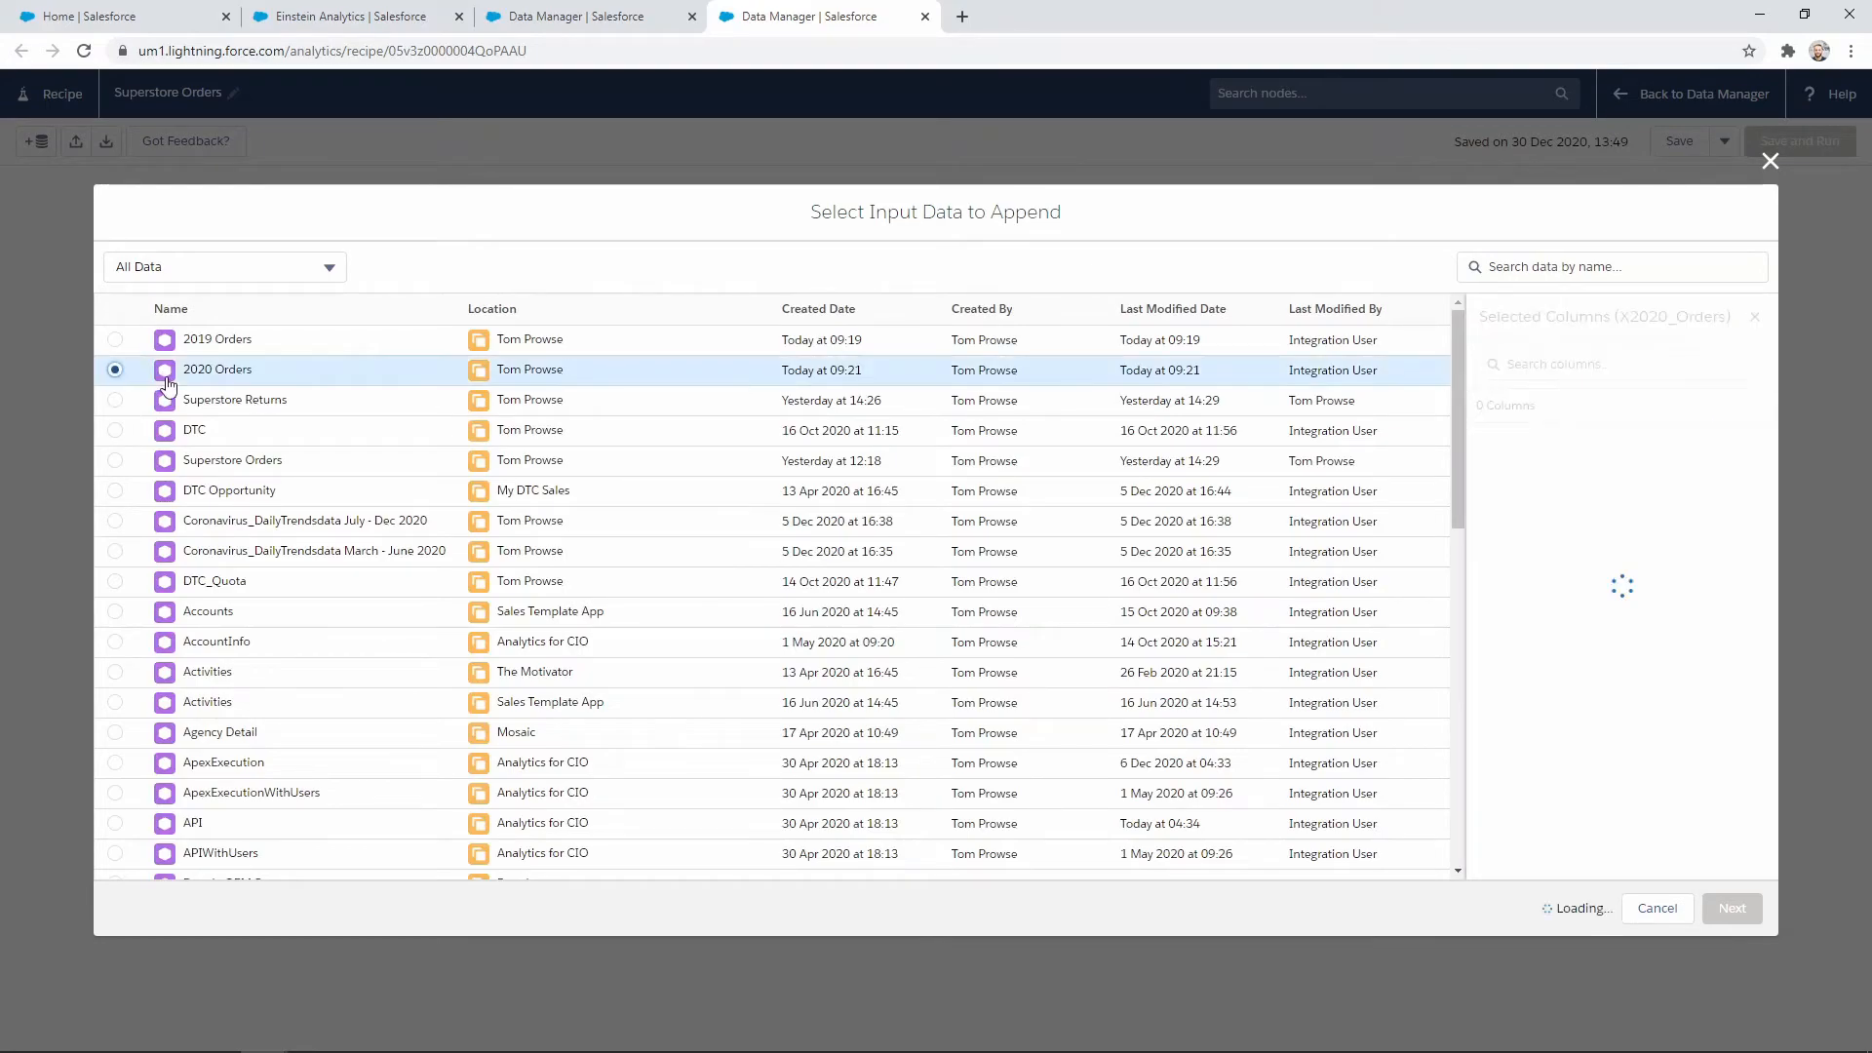
{"action": "scroll", "coordinate": [1658, 682], "scroll_direction": "down", "scroll_amount": 2}
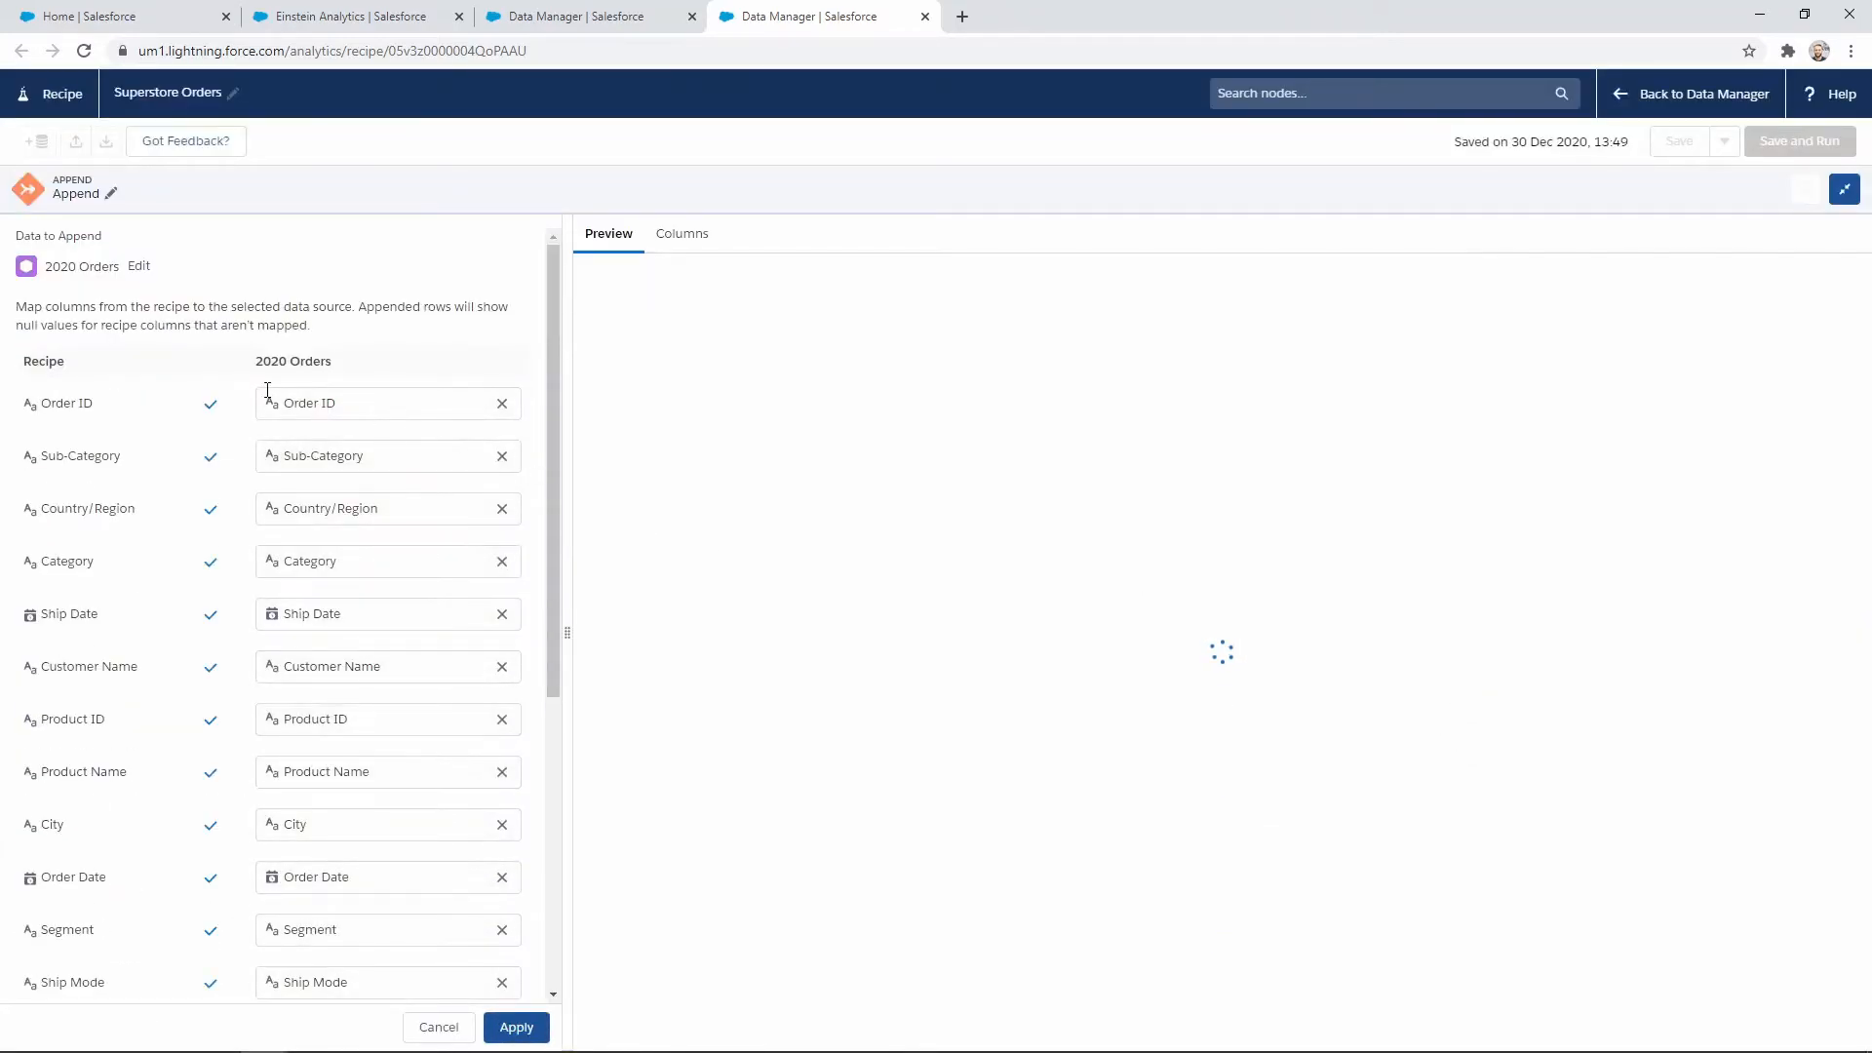
{"action": "scroll", "coordinate": [339, 488], "scroll_direction": "down", "scroll_amount": 5}
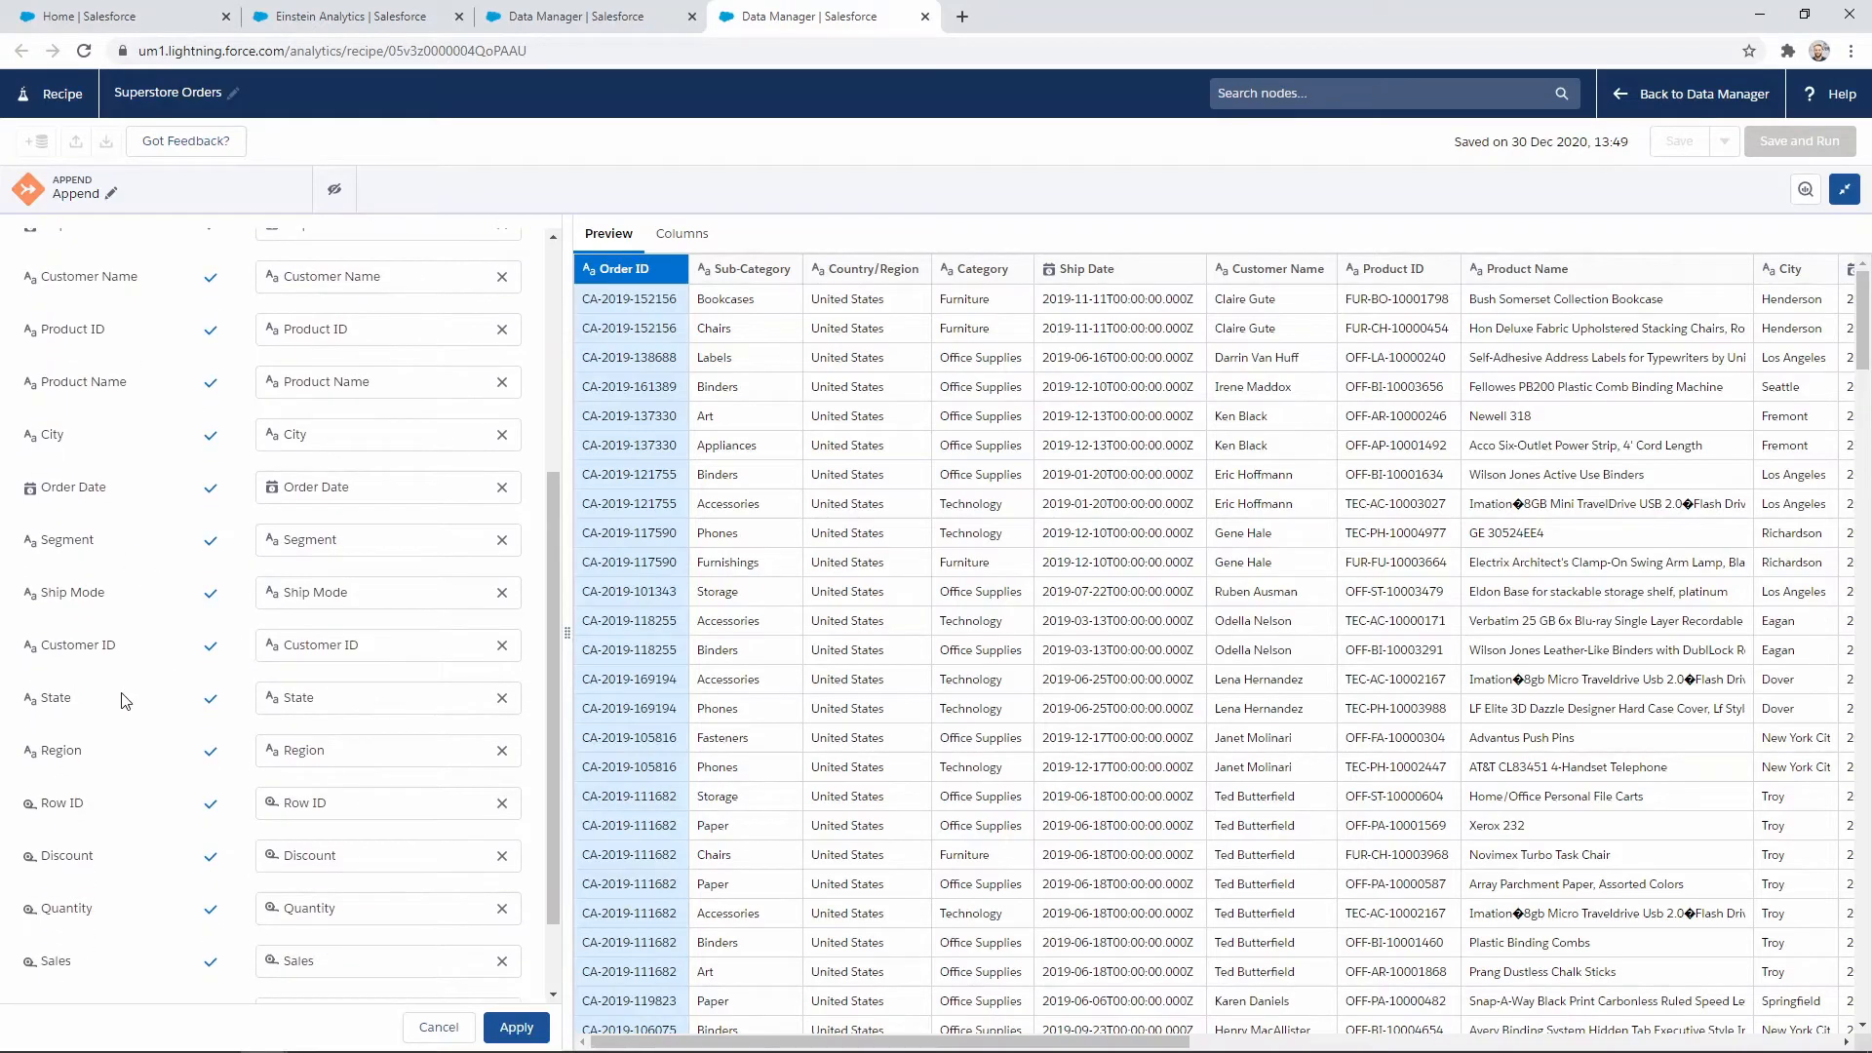
{"action": "scroll", "coordinate": [166, 788], "scroll_direction": "down", "scroll_amount": 1}
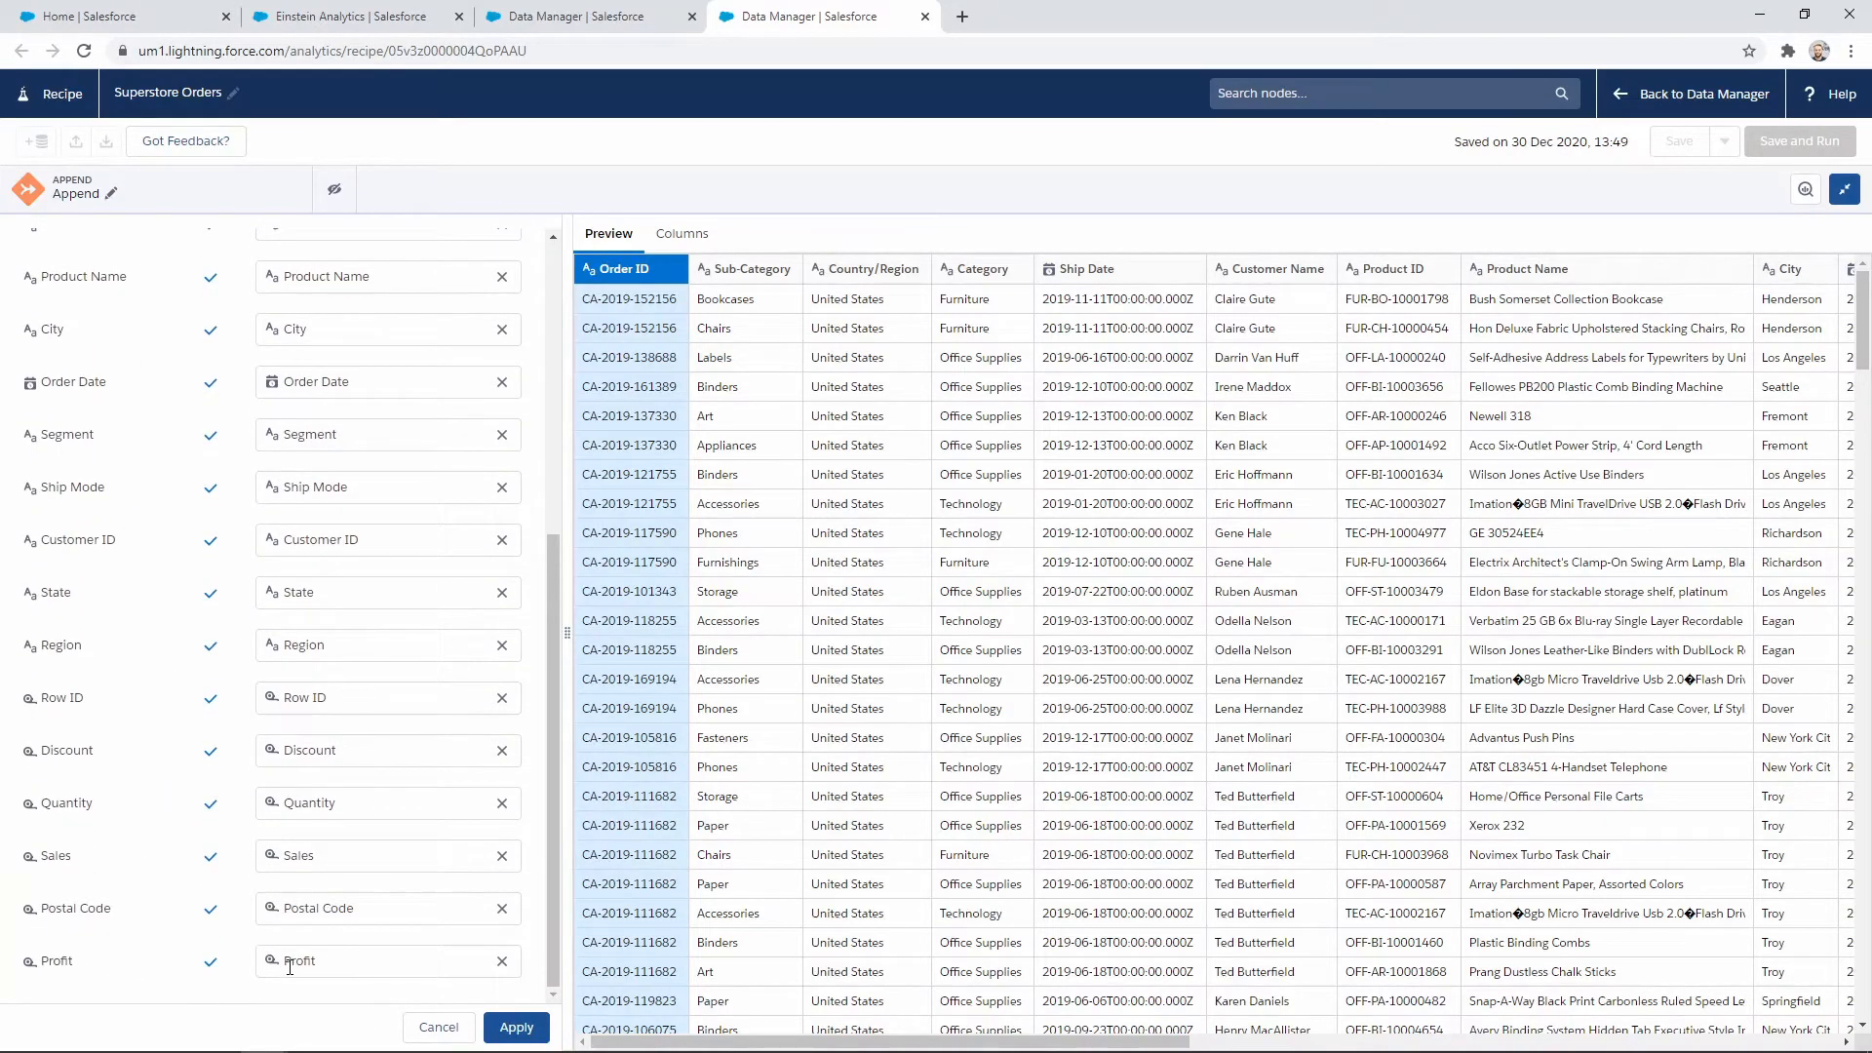
{"action": "left_click", "coordinate": [517, 1030]}
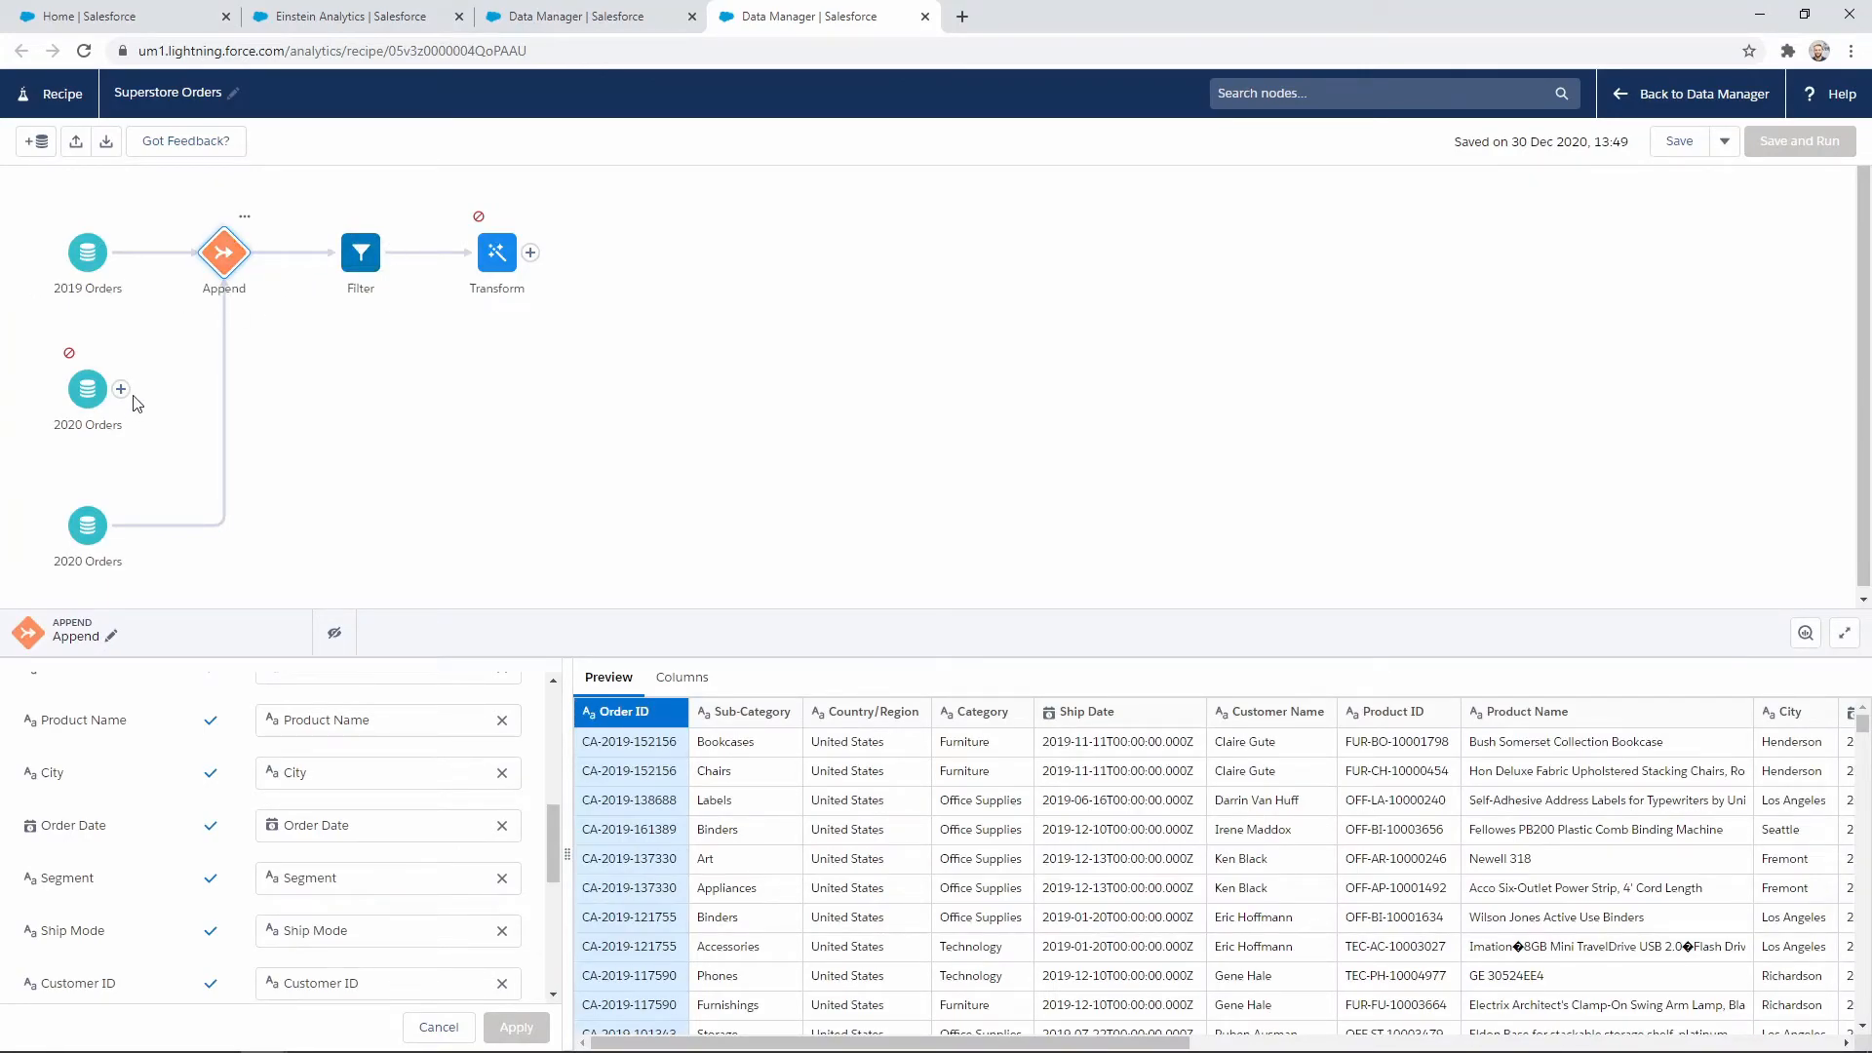
Delete the unconnected duplicate 2020 Orders node and move the connected 2020 Orders node into its place
{"action": "left_click", "coordinate": [96, 391]}
{"action": "left_click", "coordinate": [109, 361]}
{"action": "left_click", "coordinate": [148, 425]}
{"action": "left_click_drag", "start_coordinate": [88, 527], "coordinate": [84, 380]}
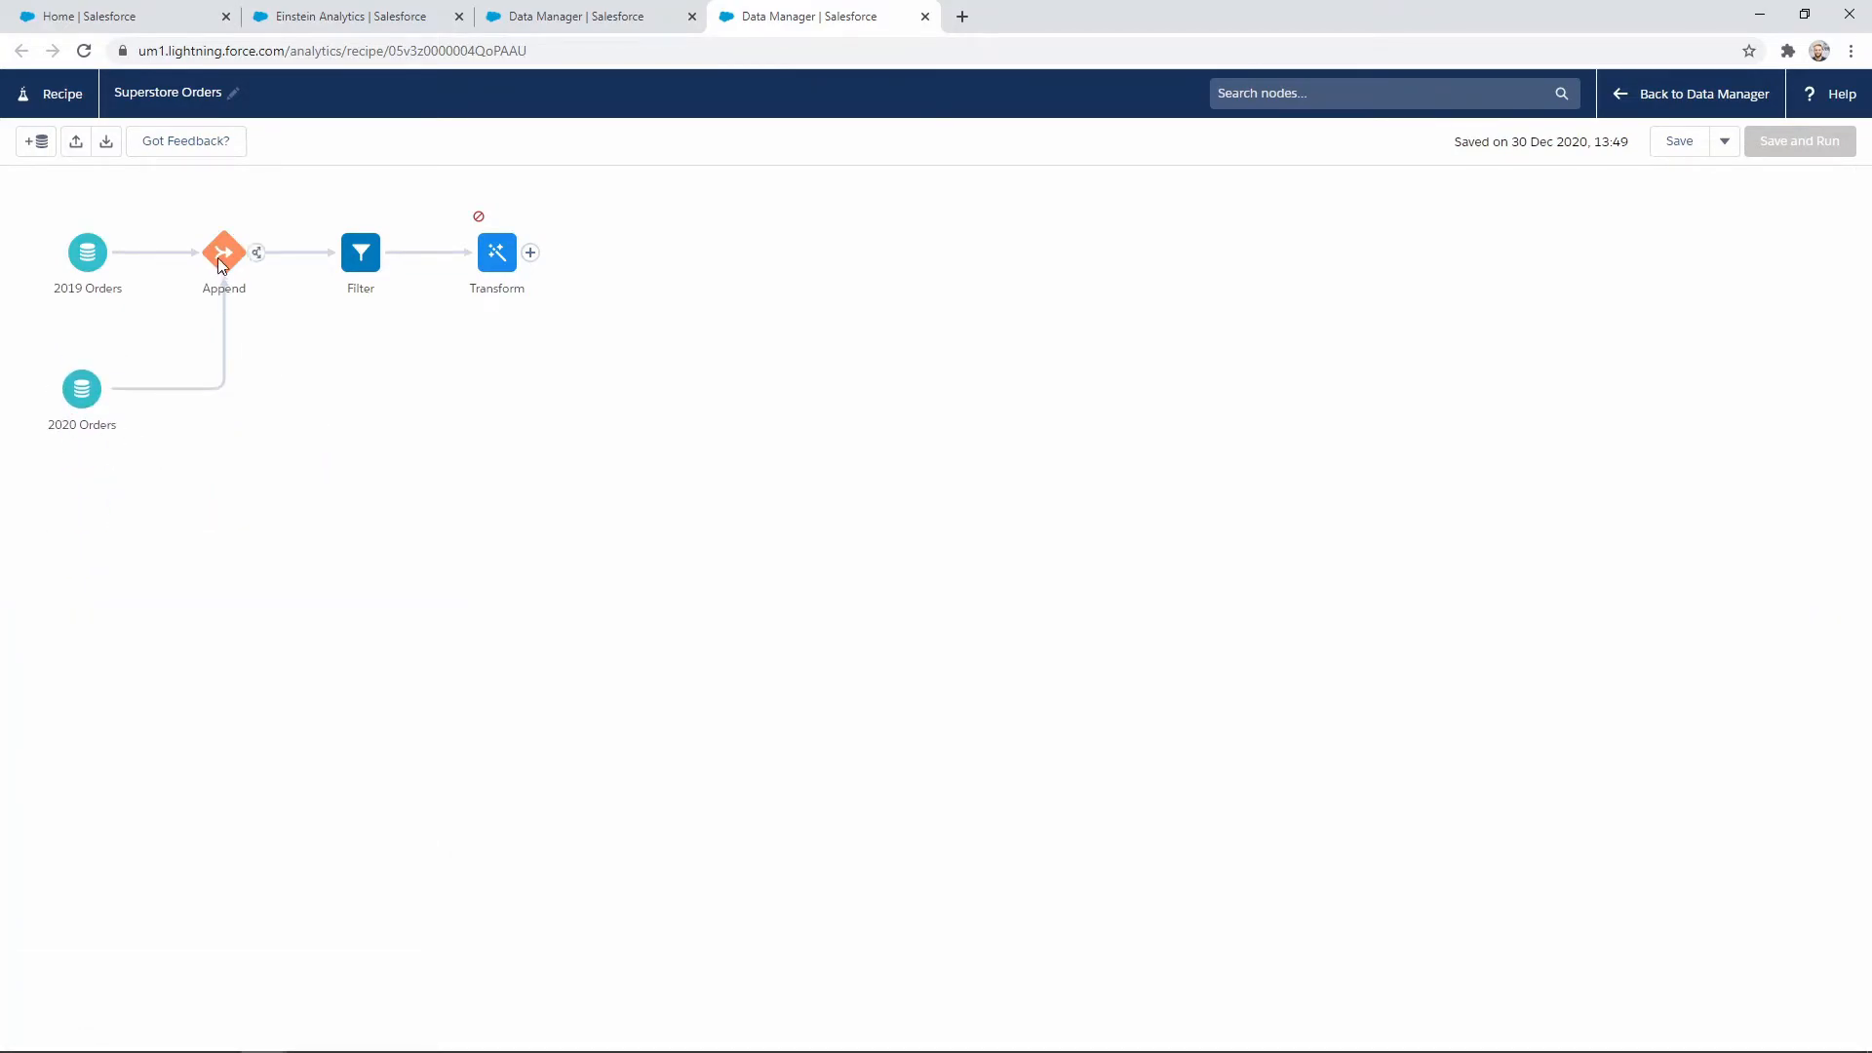
Add a Join node after Transform with Superstore Returns as the input data, including Order ID and Returned
{"action": "left_click", "coordinate": [499, 265]}
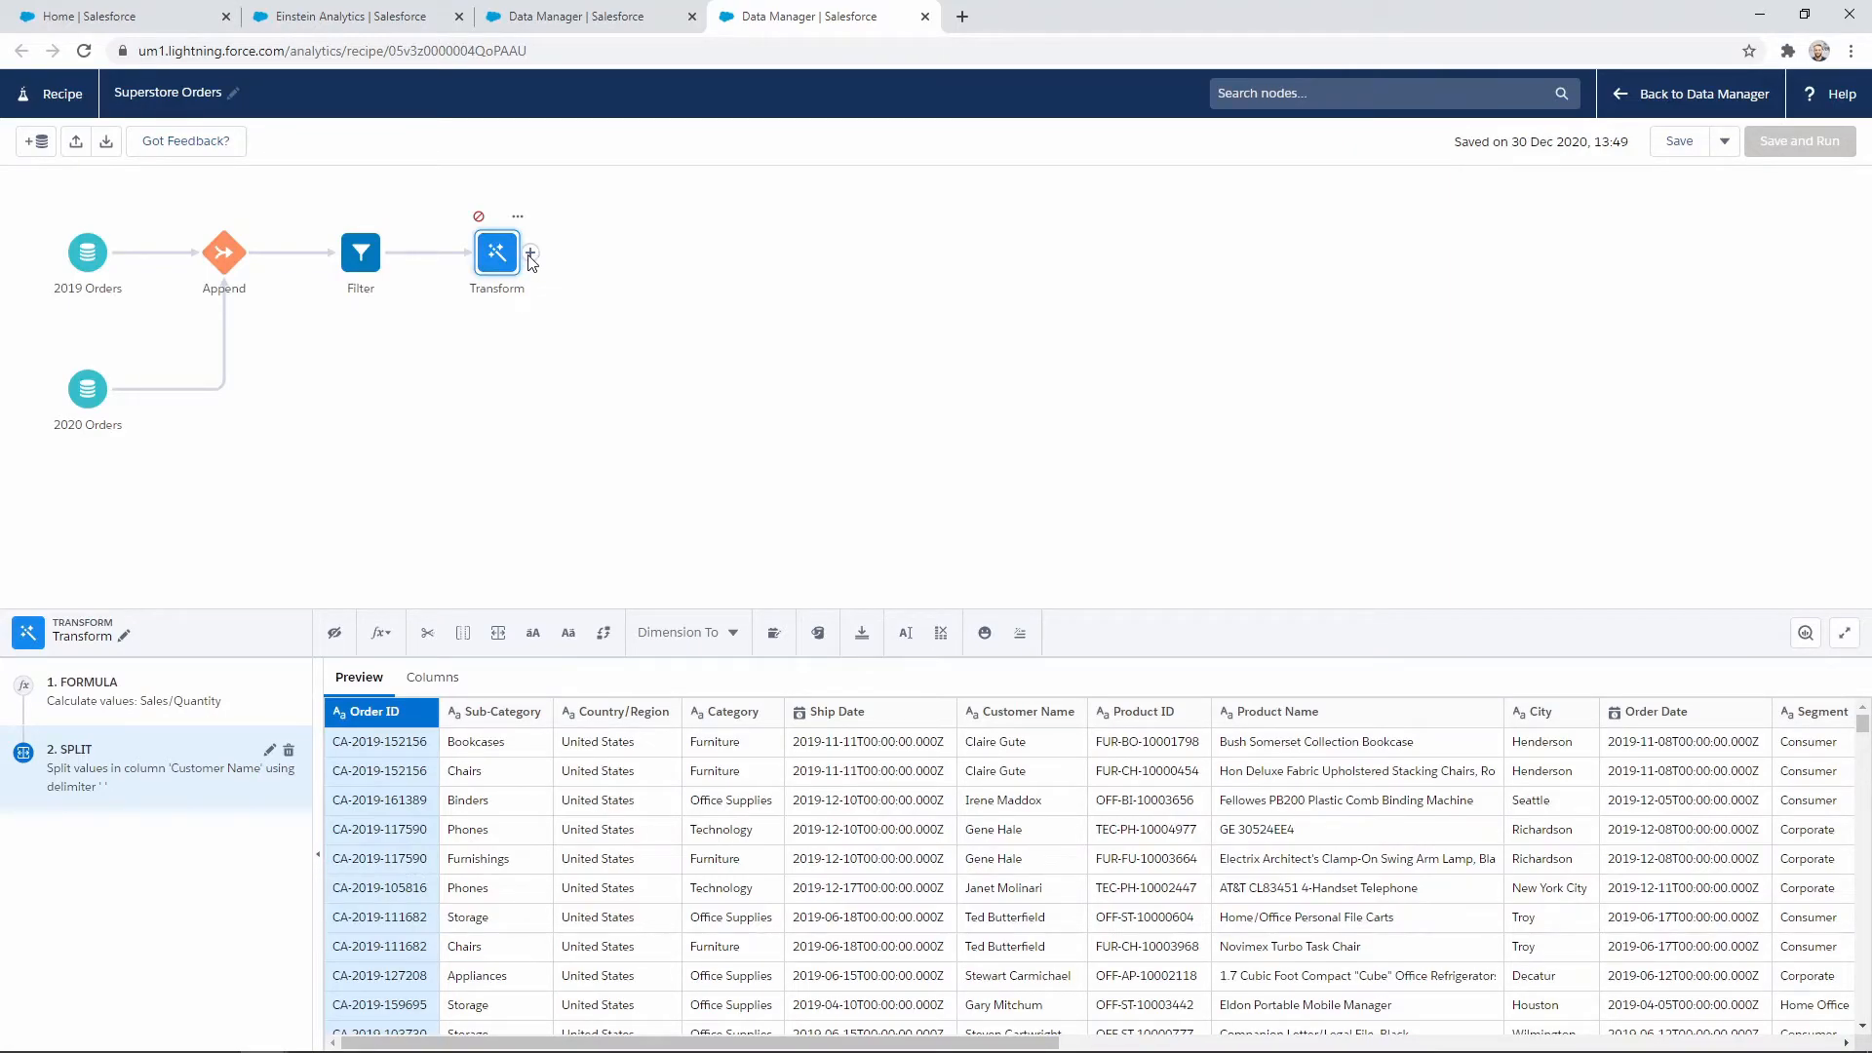
{"action": "left_click", "coordinate": [531, 254]}
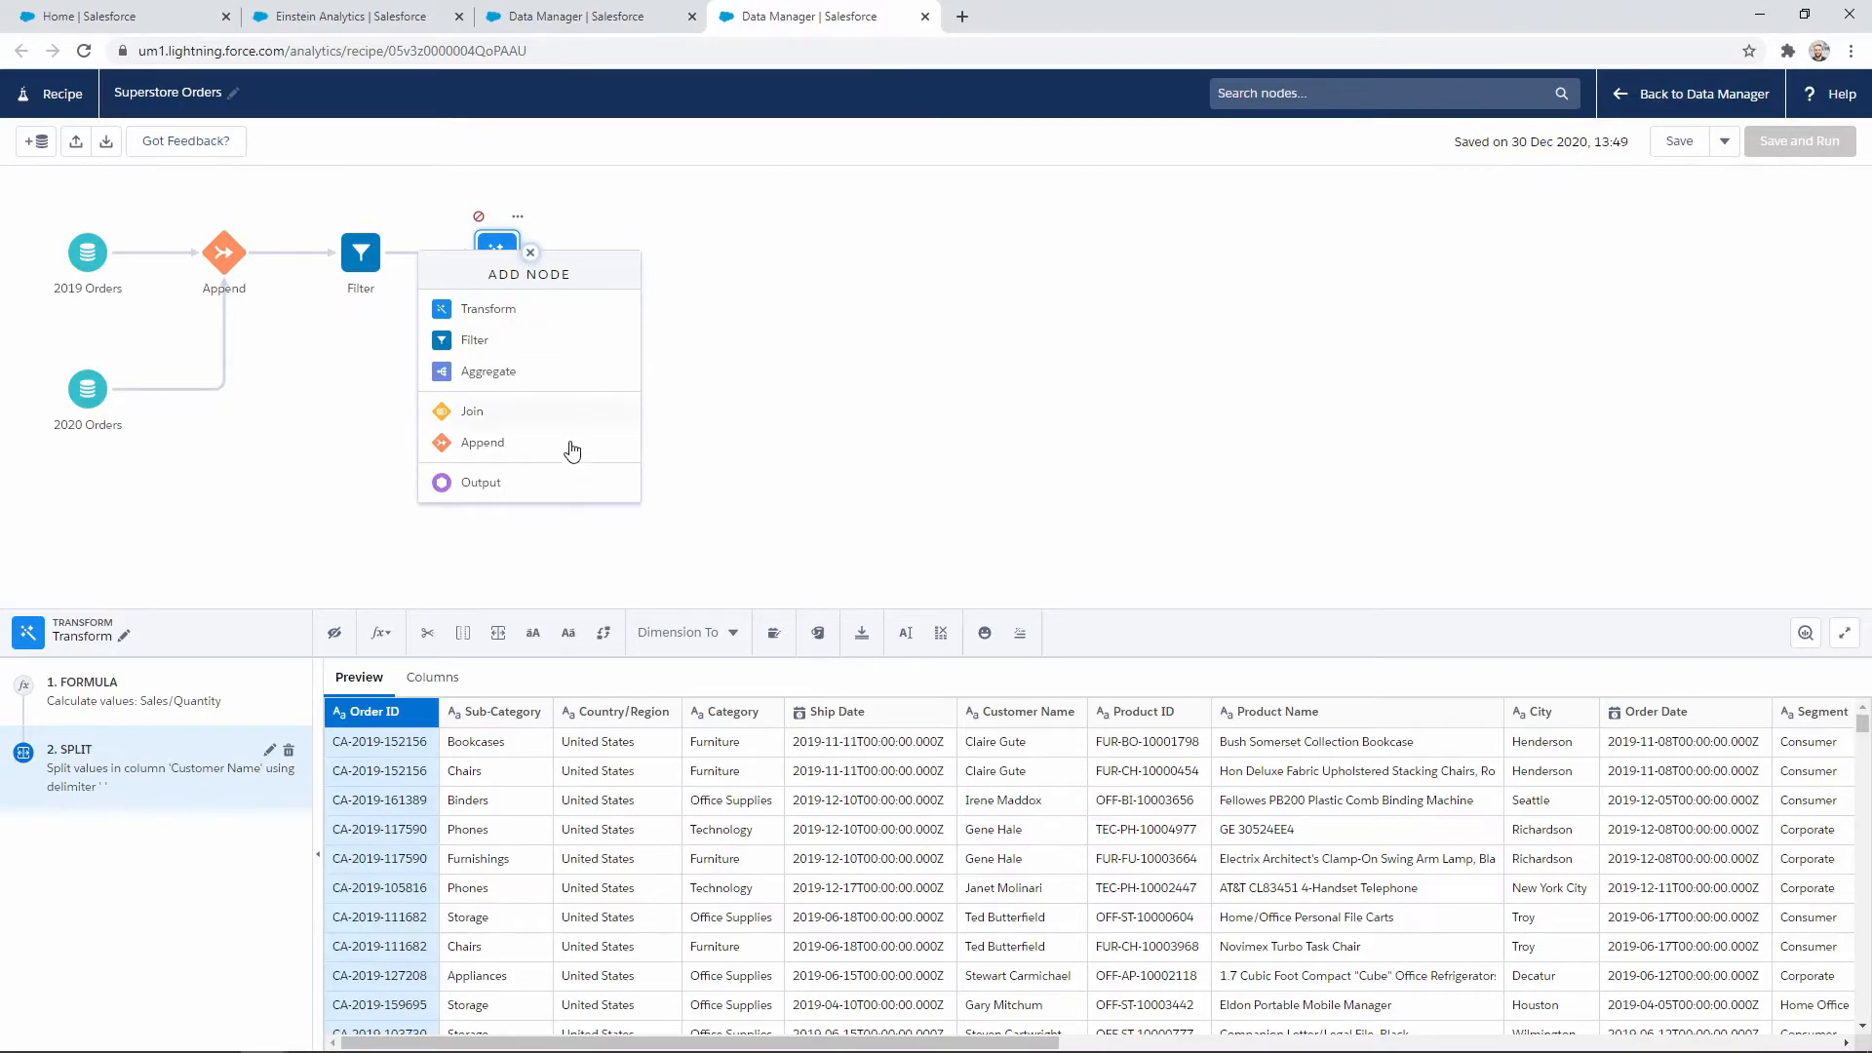
{"action": "left_click", "coordinate": [482, 413]}
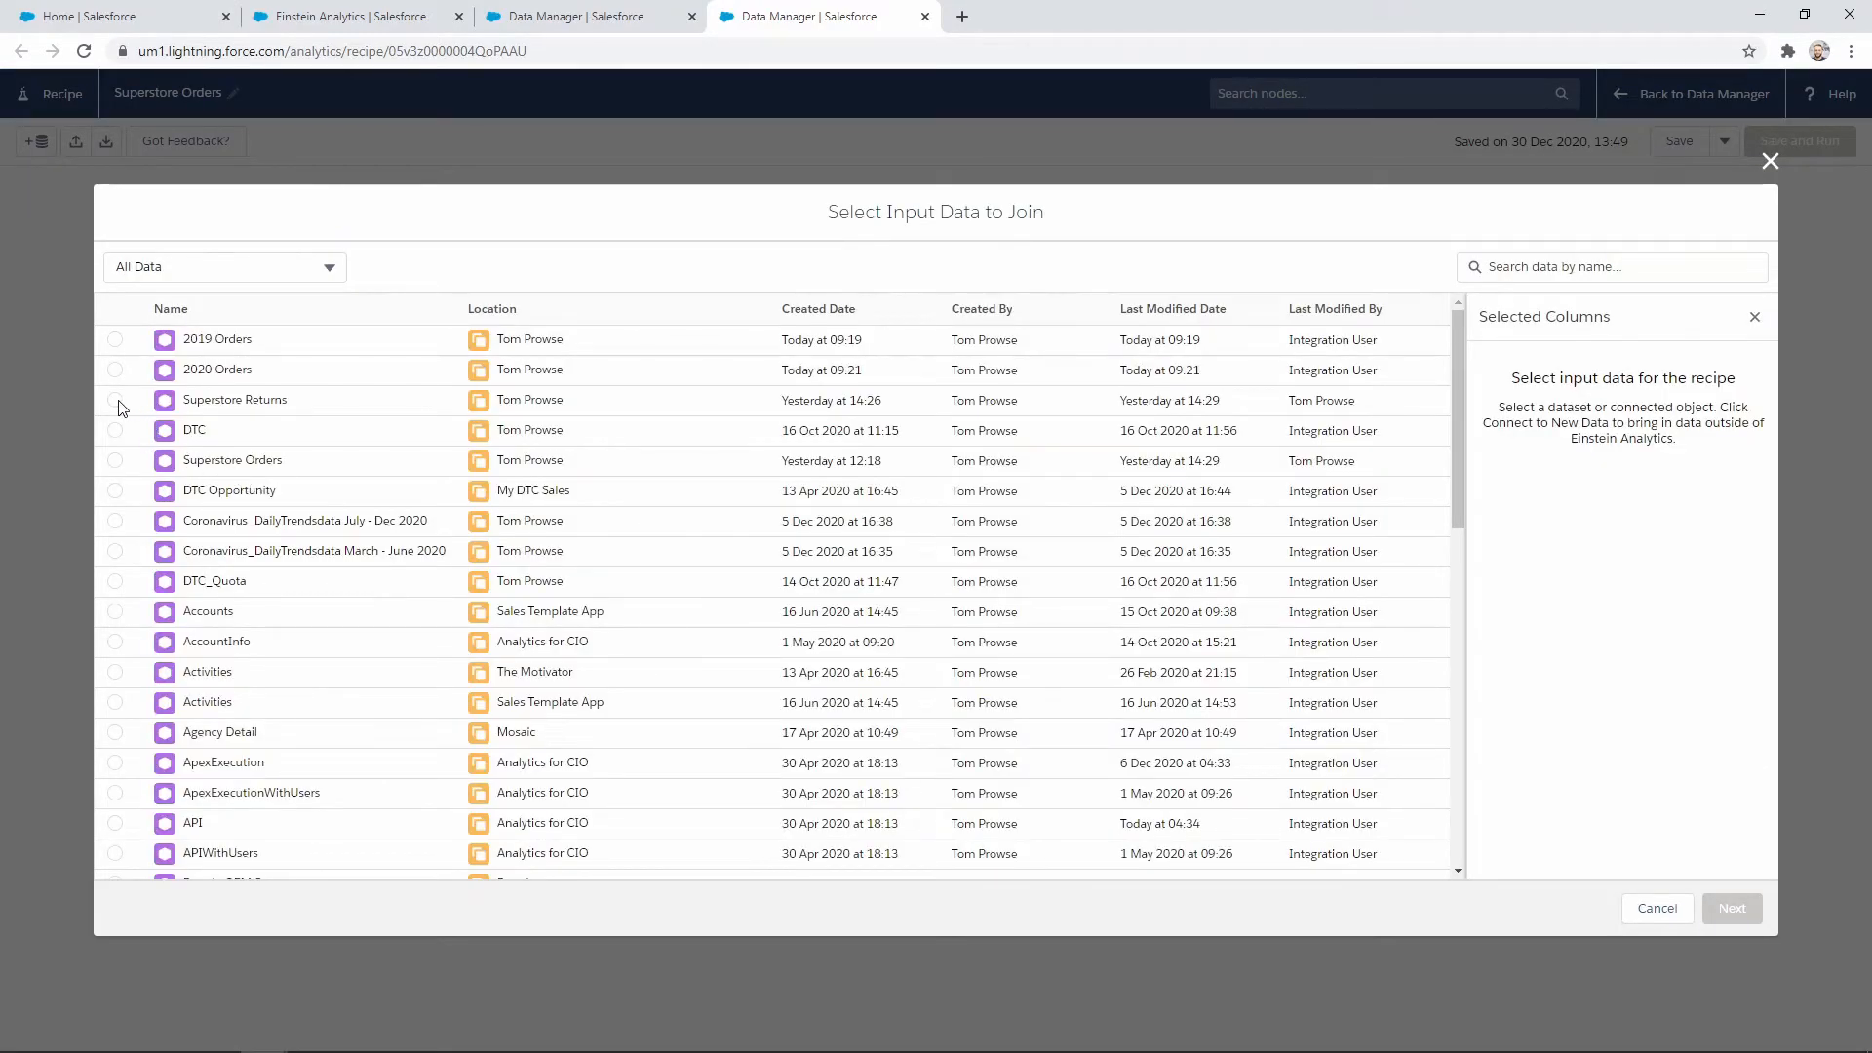
{"action": "left_click", "coordinate": [114, 402]}
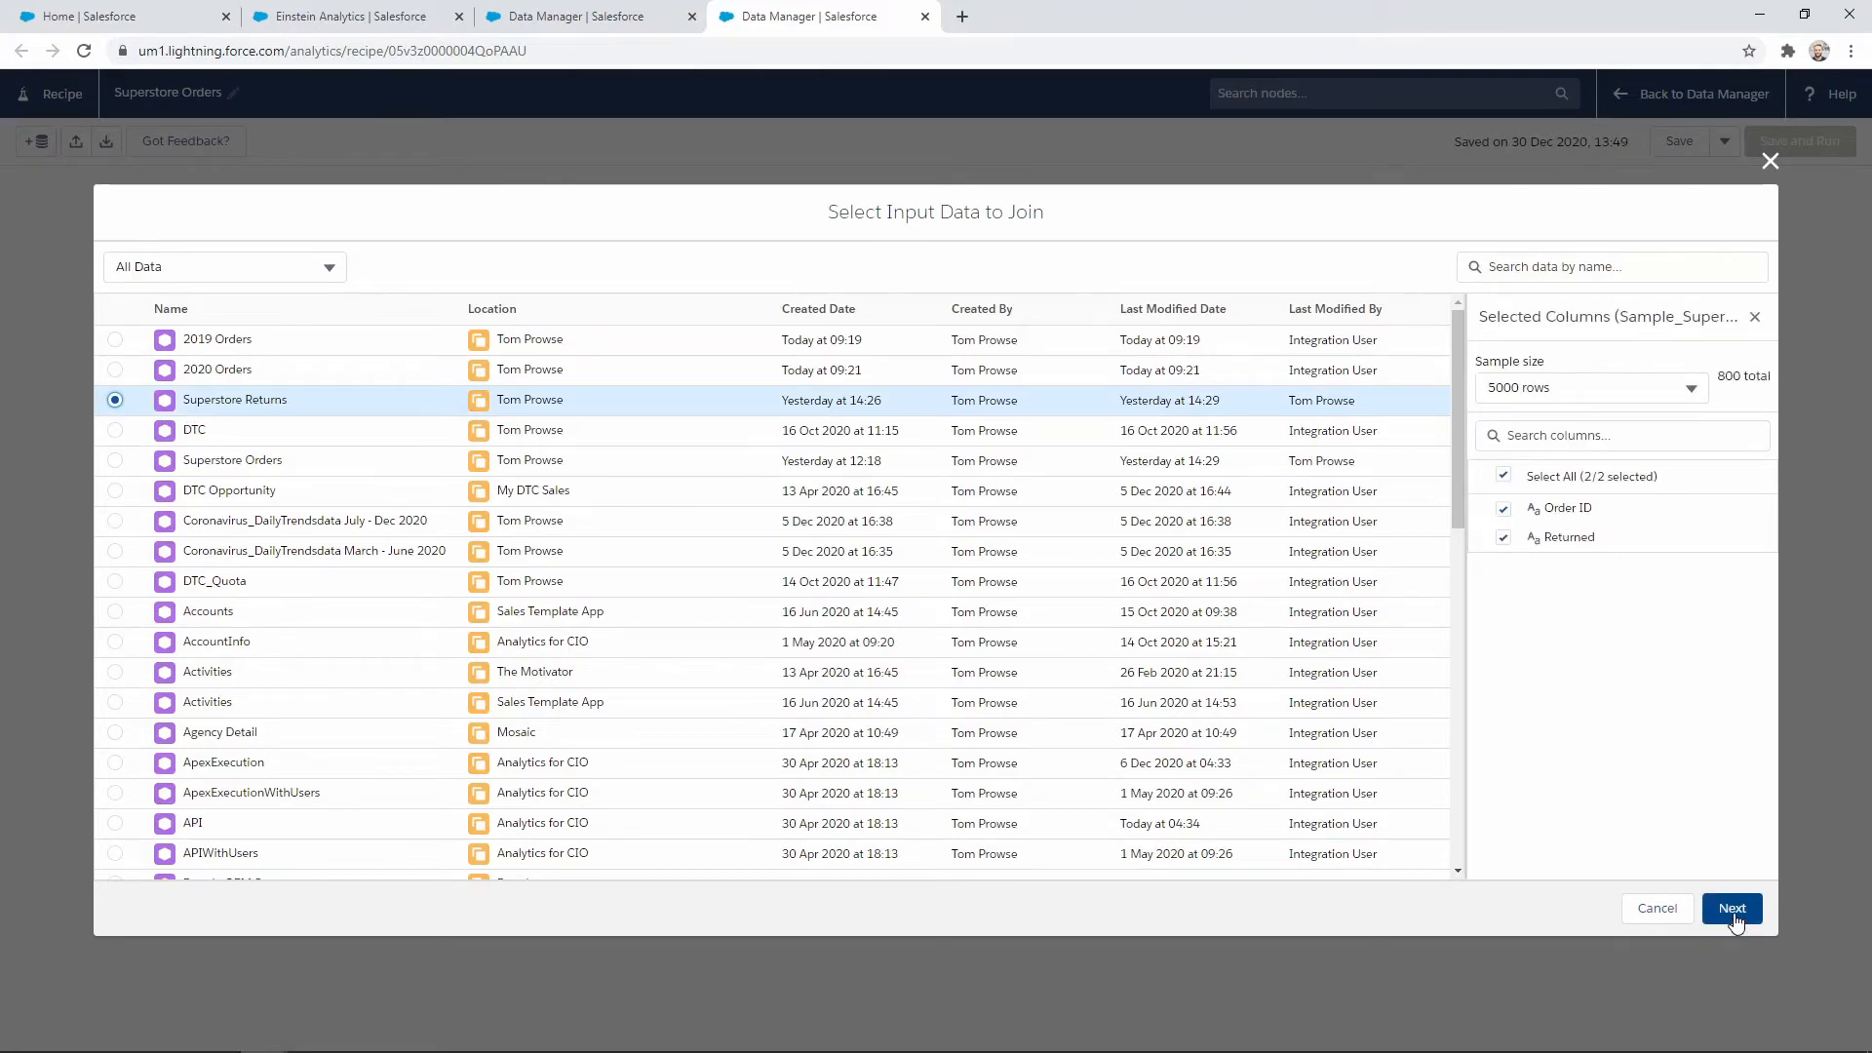
{"action": "left_click", "coordinate": [1733, 910]}
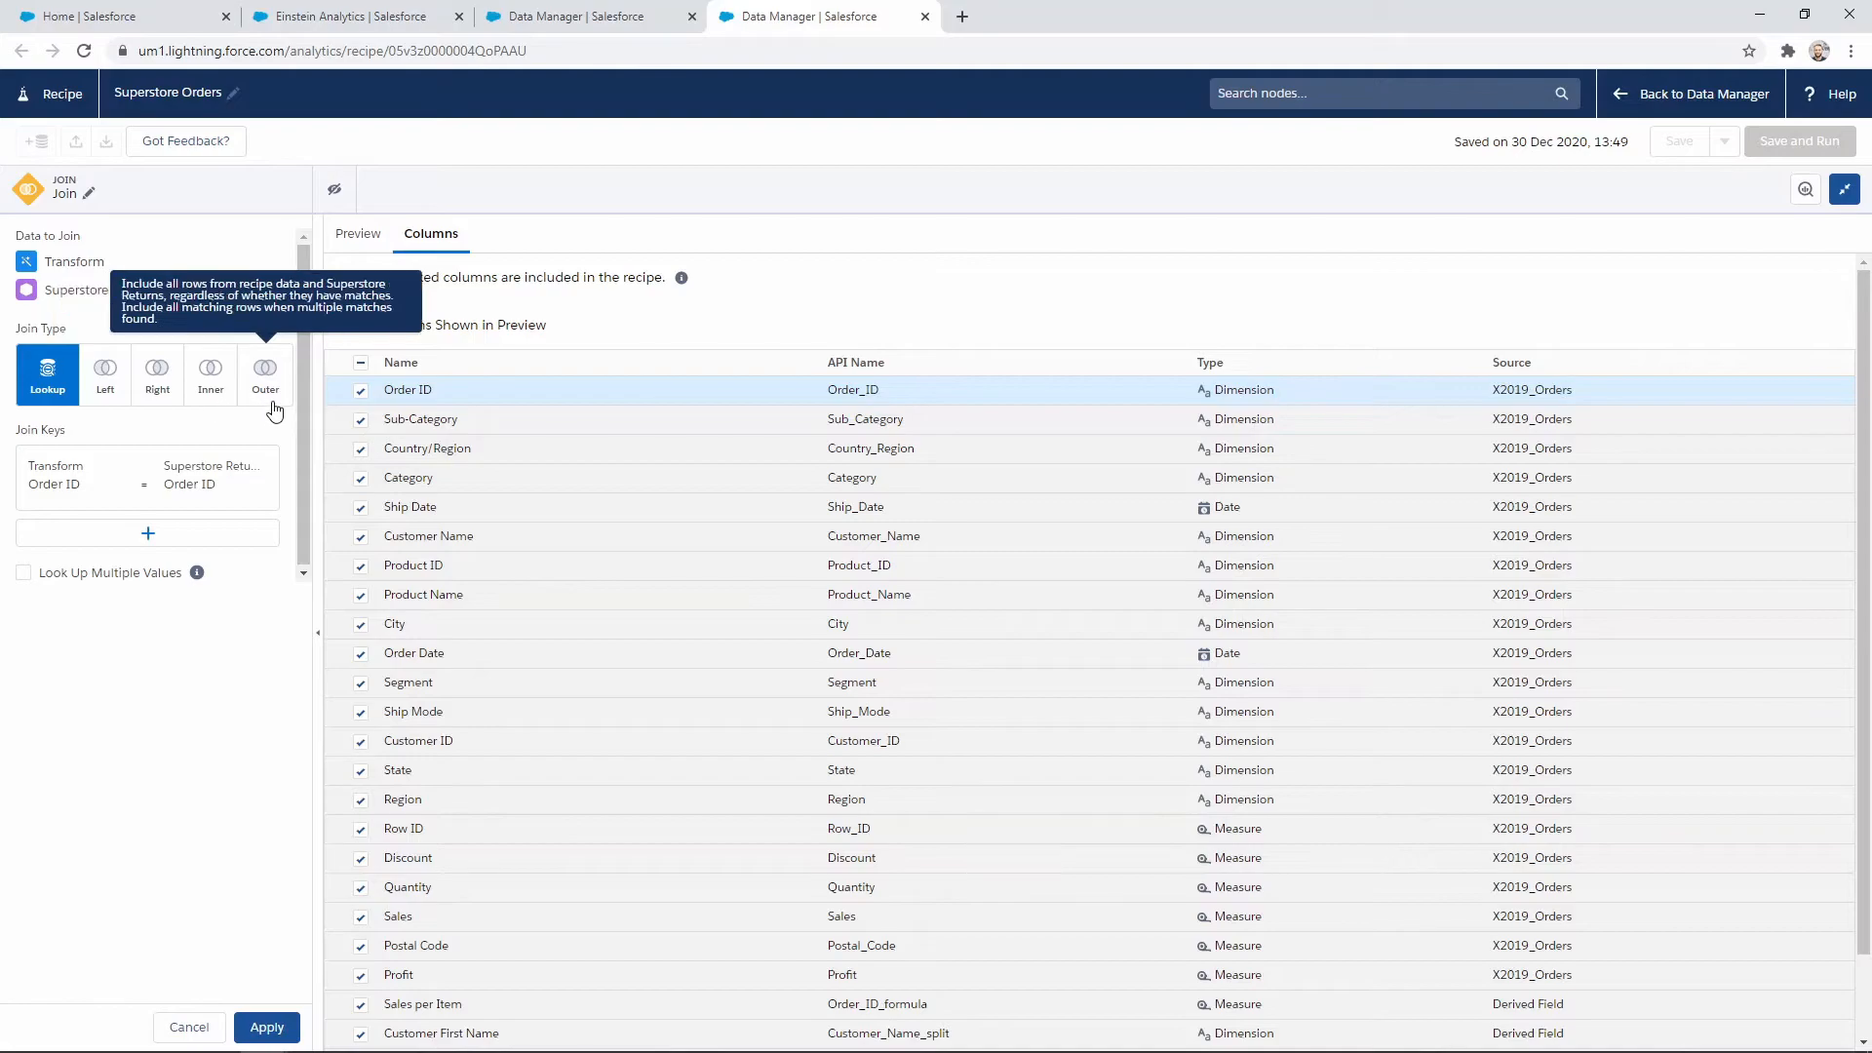
Make the join a Left join, include the Returned column from Superstore Returns, and apply it
{"action": "left_click", "coordinate": [109, 390]}
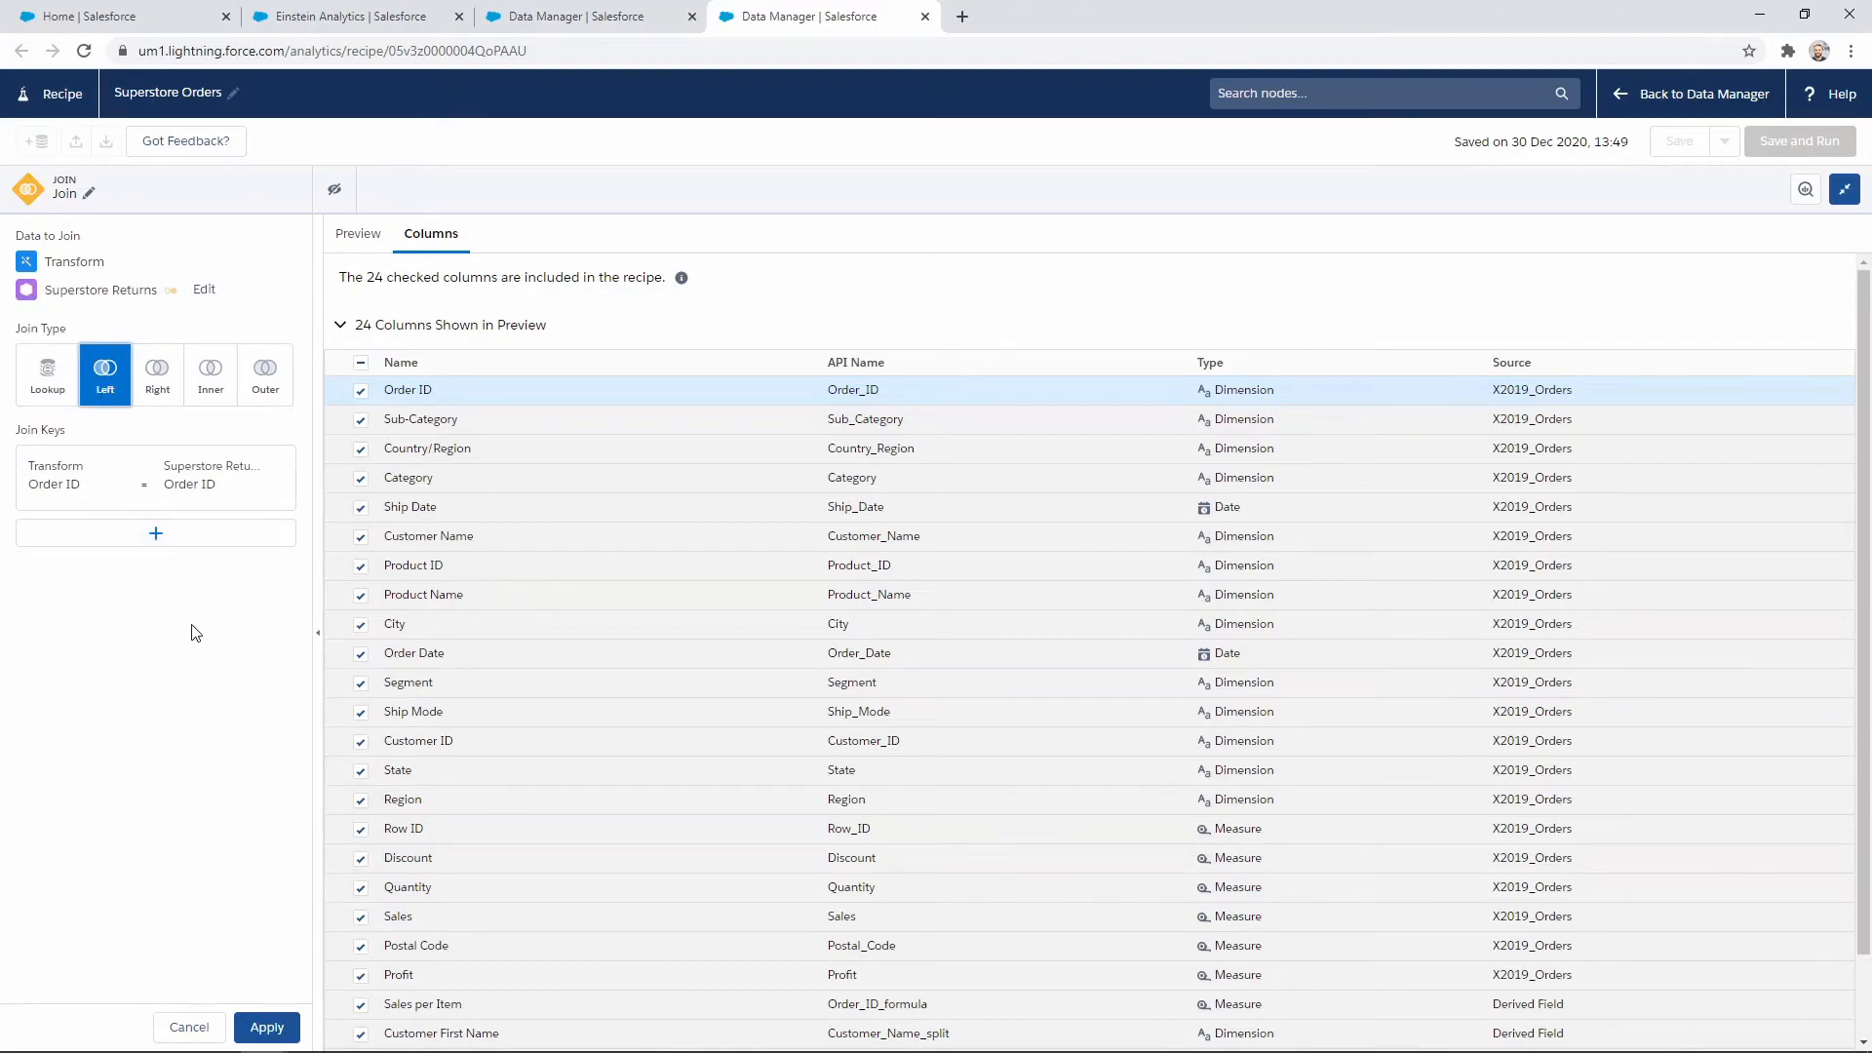
{"action": "scroll", "coordinate": [566, 858], "scroll_direction": "down", "scroll_amount": 1}
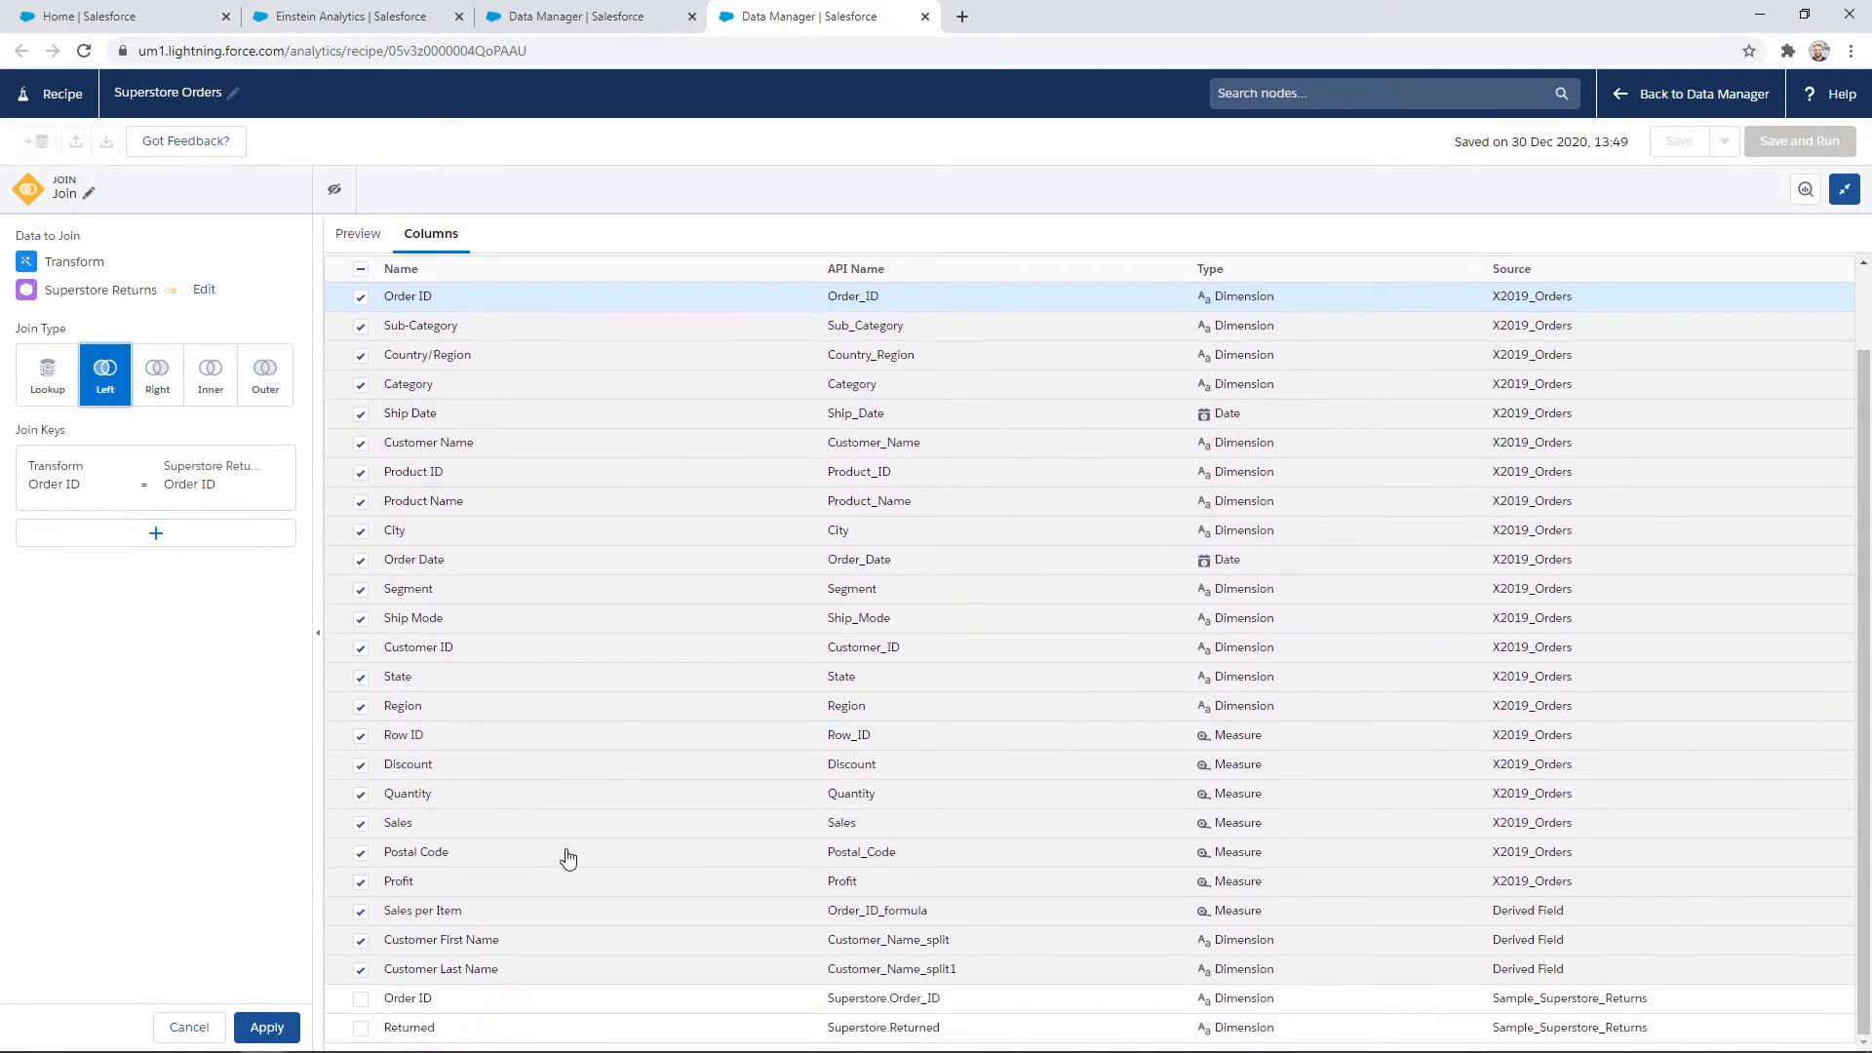
{"action": "left_click", "coordinate": [361, 1029]}
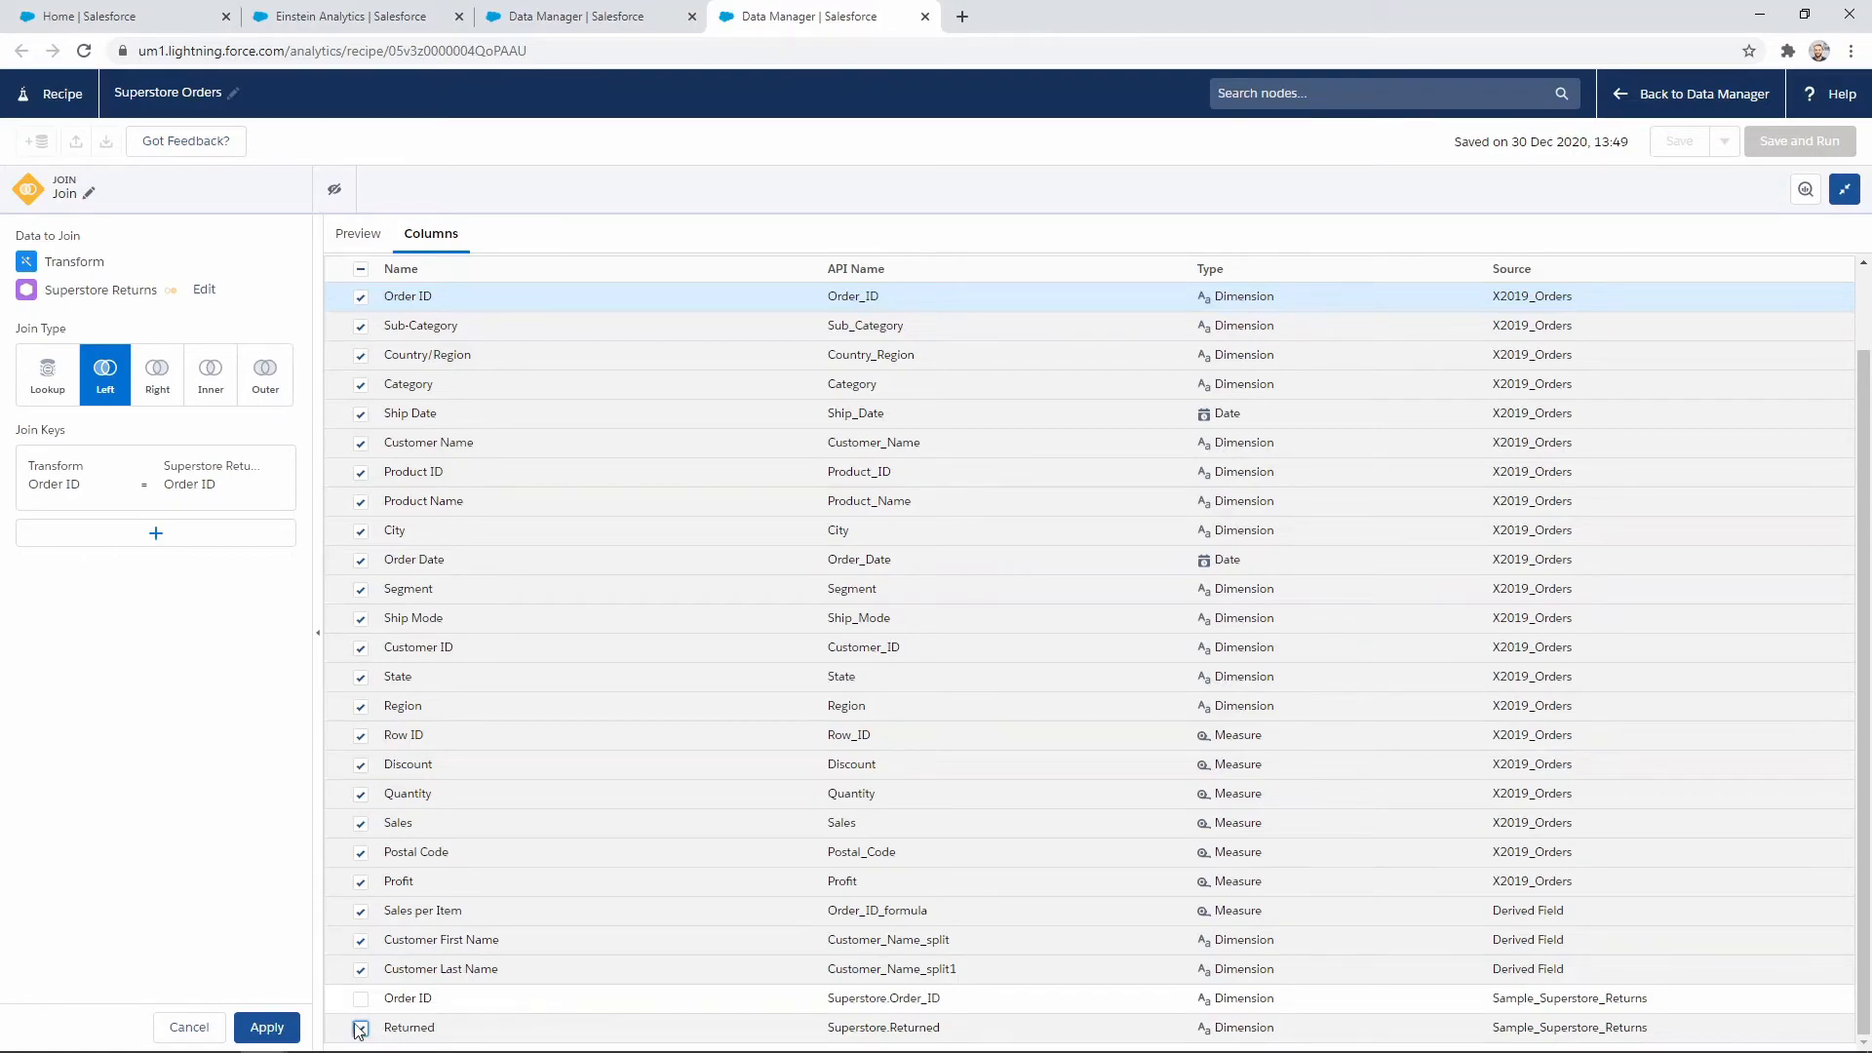
{"action": "left_click", "coordinate": [269, 1038]}
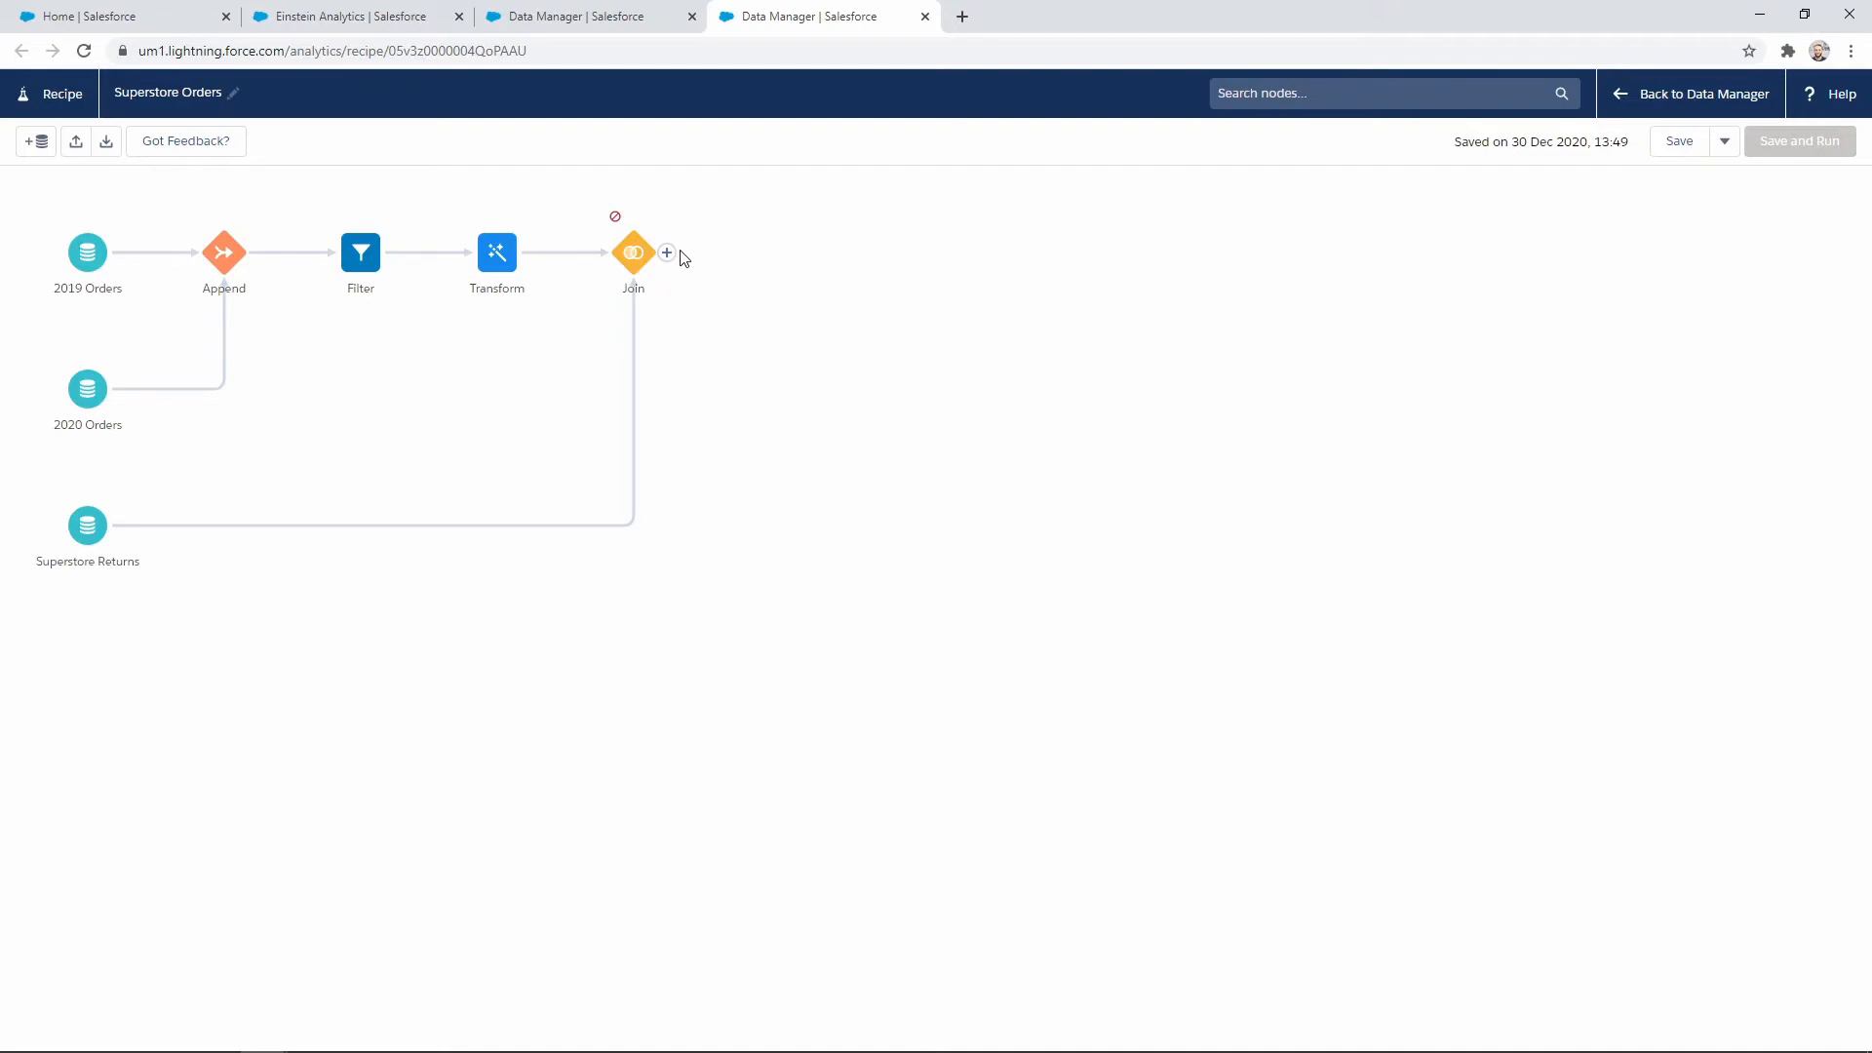
Add a Transform node after Join and inspect the Returned column in its preview
{"action": "left_click", "coordinate": [667, 254]}
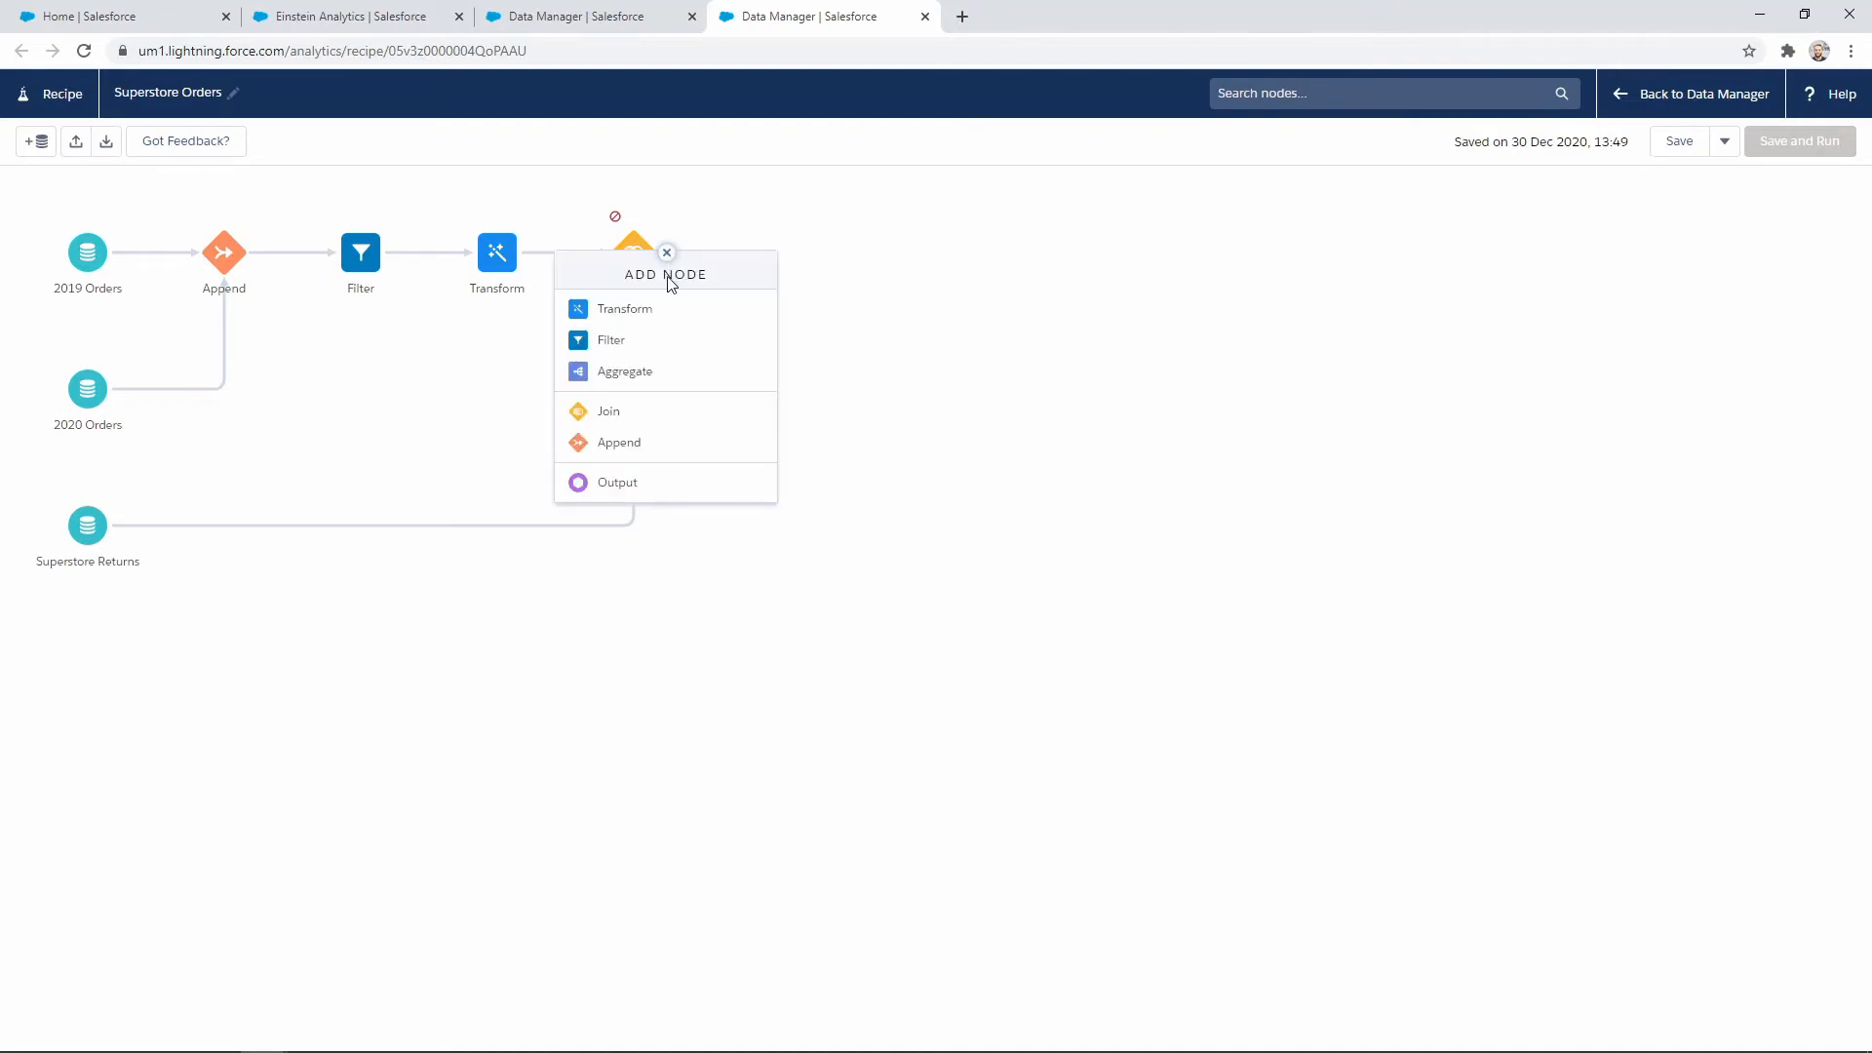
{"action": "left_click", "coordinate": [624, 309]}
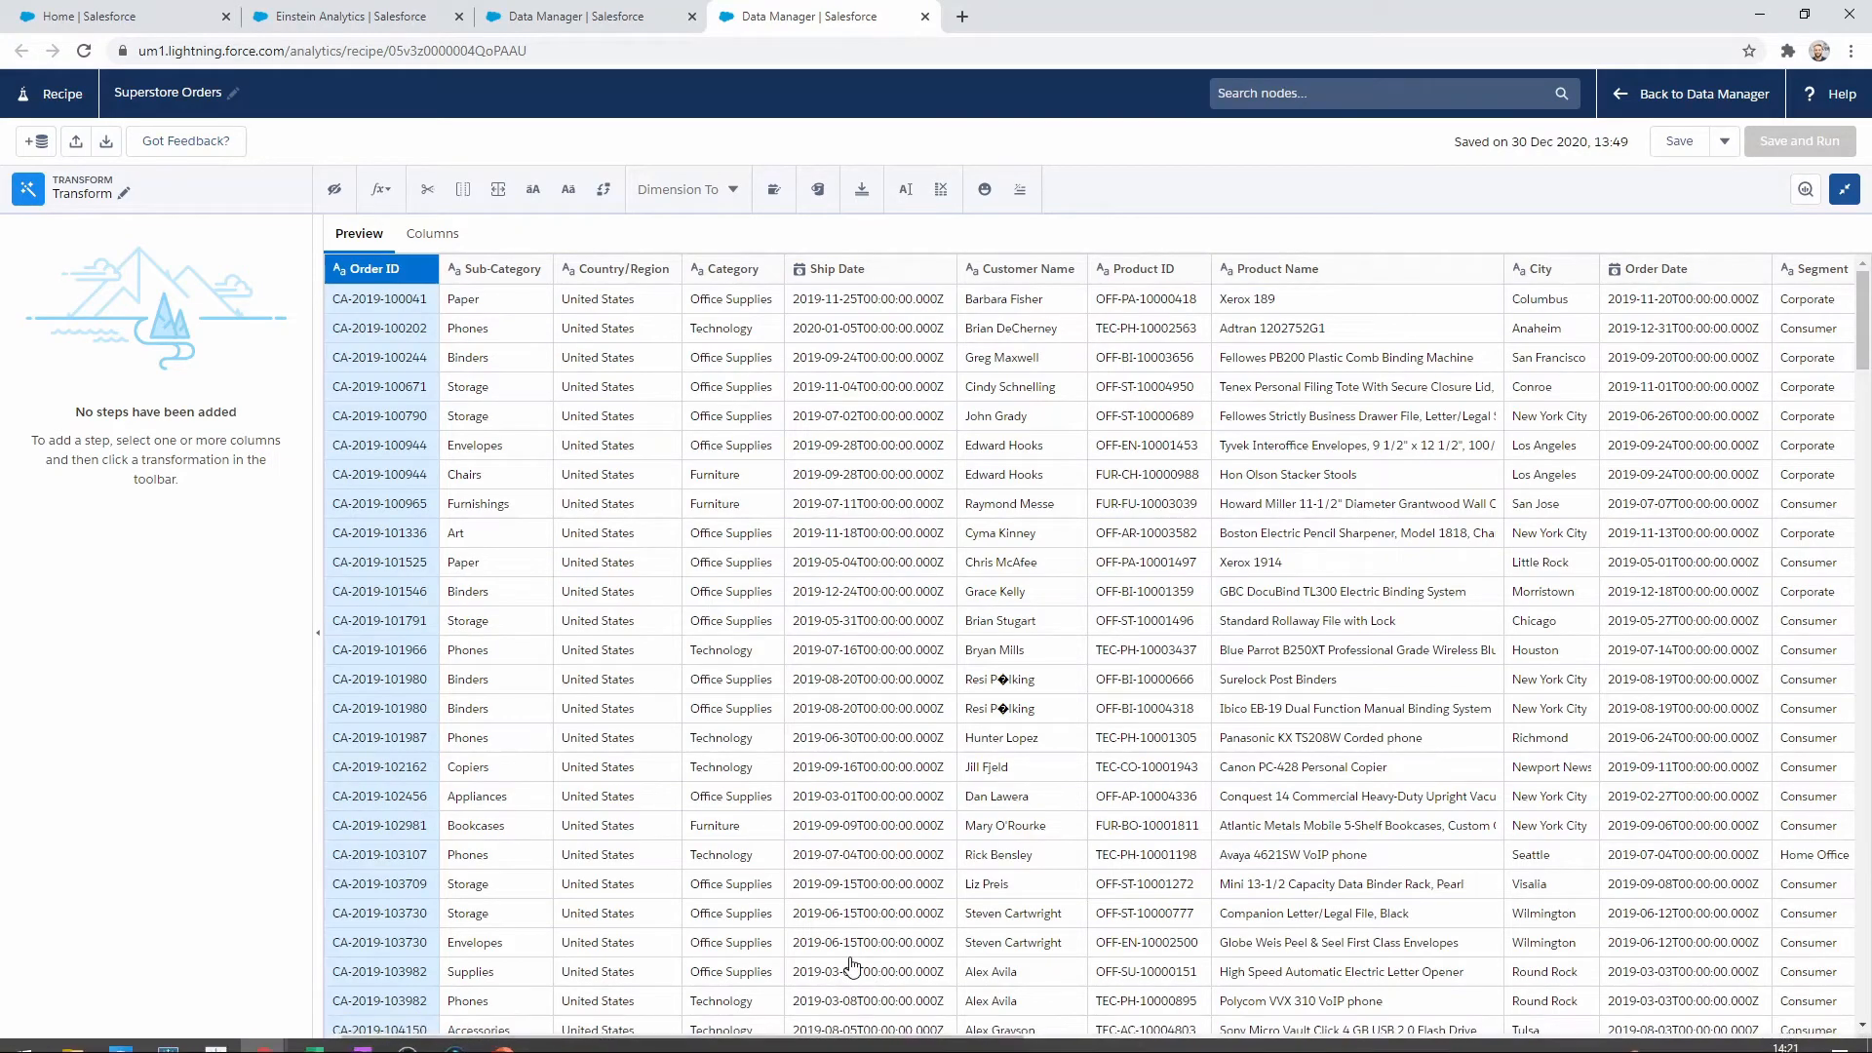
{"action": "left_click_drag", "start_coordinate": [917, 1041], "coordinate": [1730, 1040]}
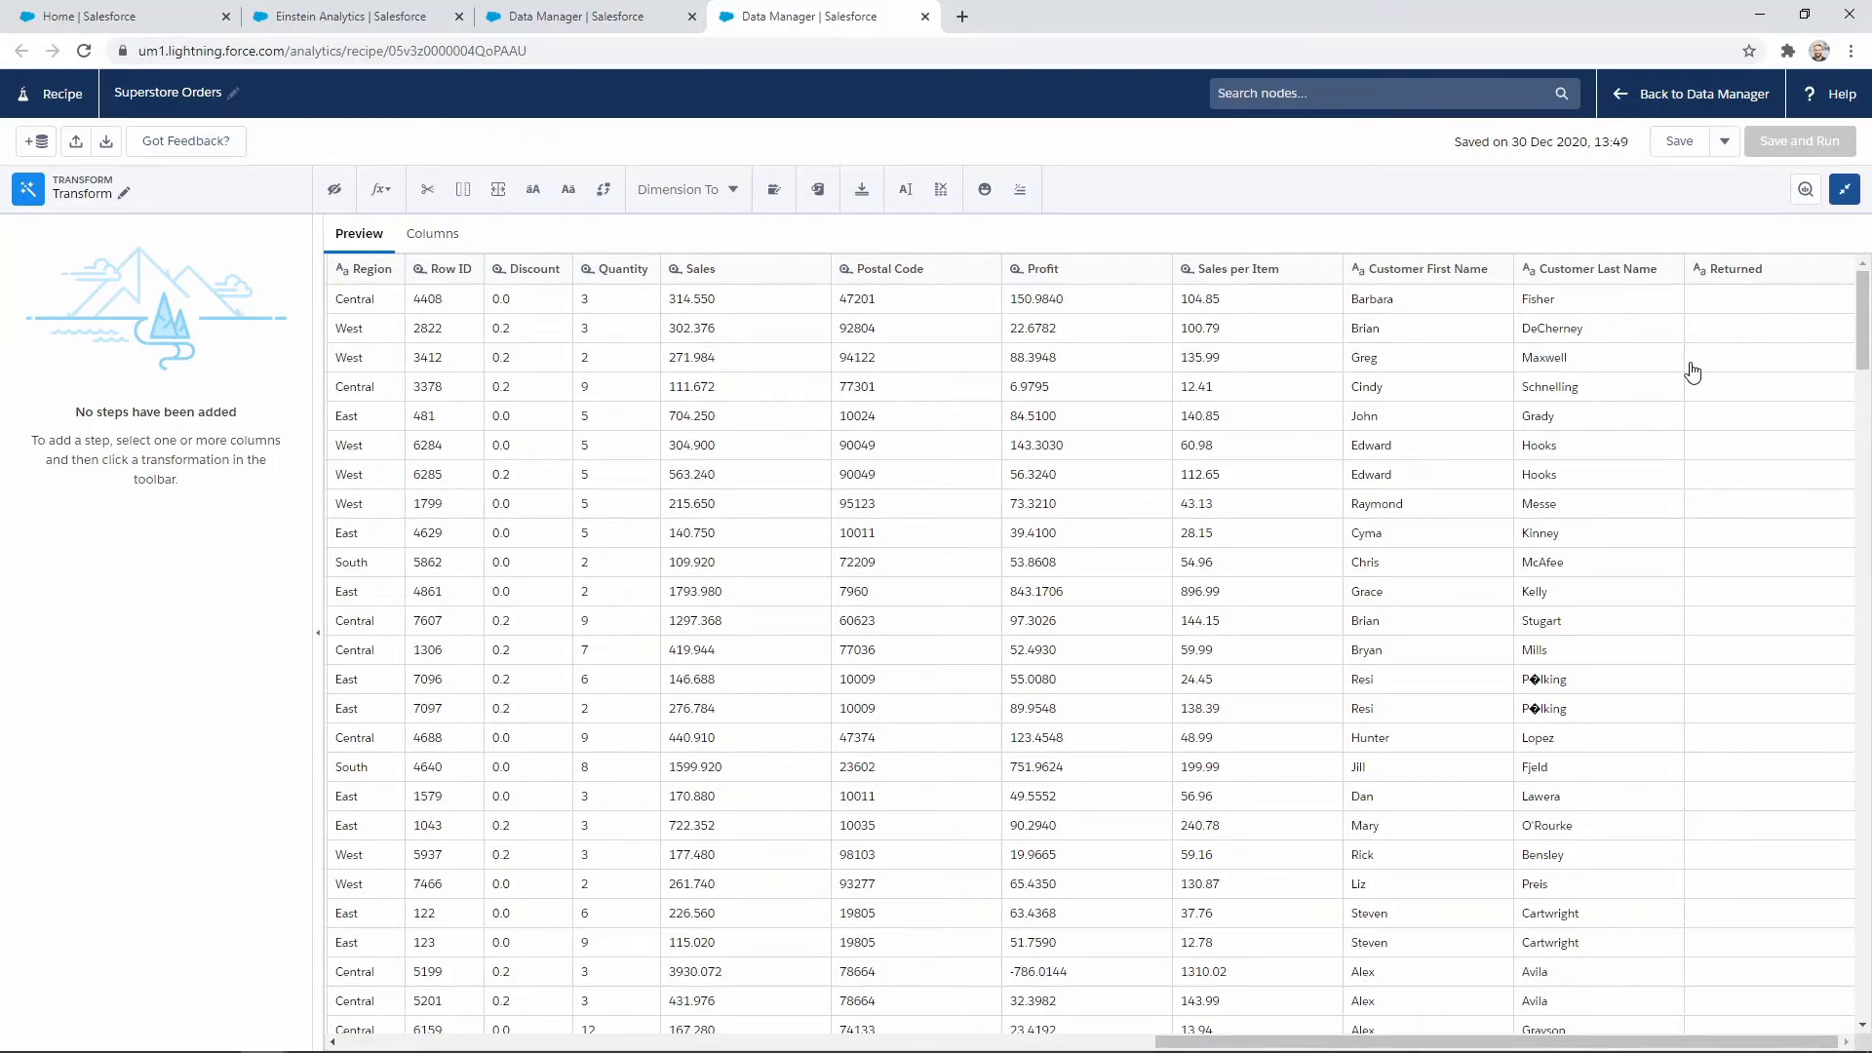
{"action": "mouse_move", "coordinate": [1720, 281]}
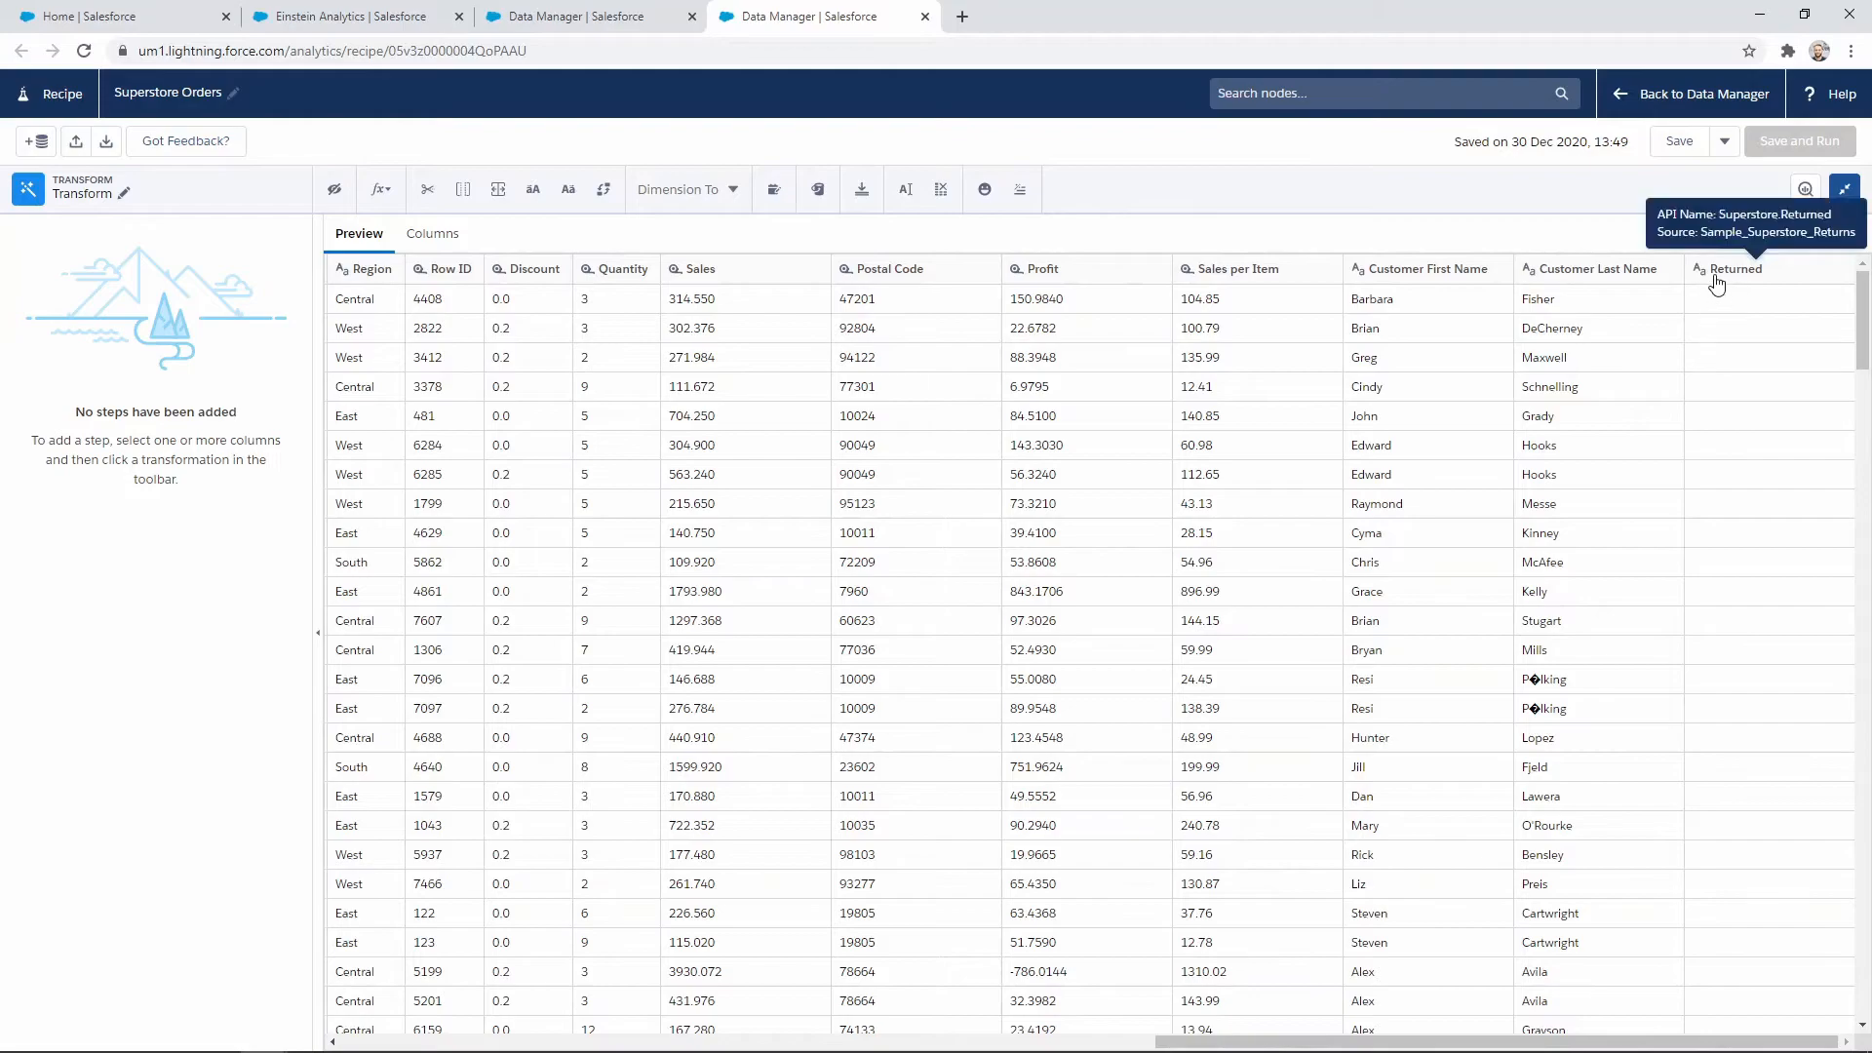
Replace null values in the Returned column with "No", keeping the results in the original column
{"action": "left_click", "coordinate": [1721, 273]}
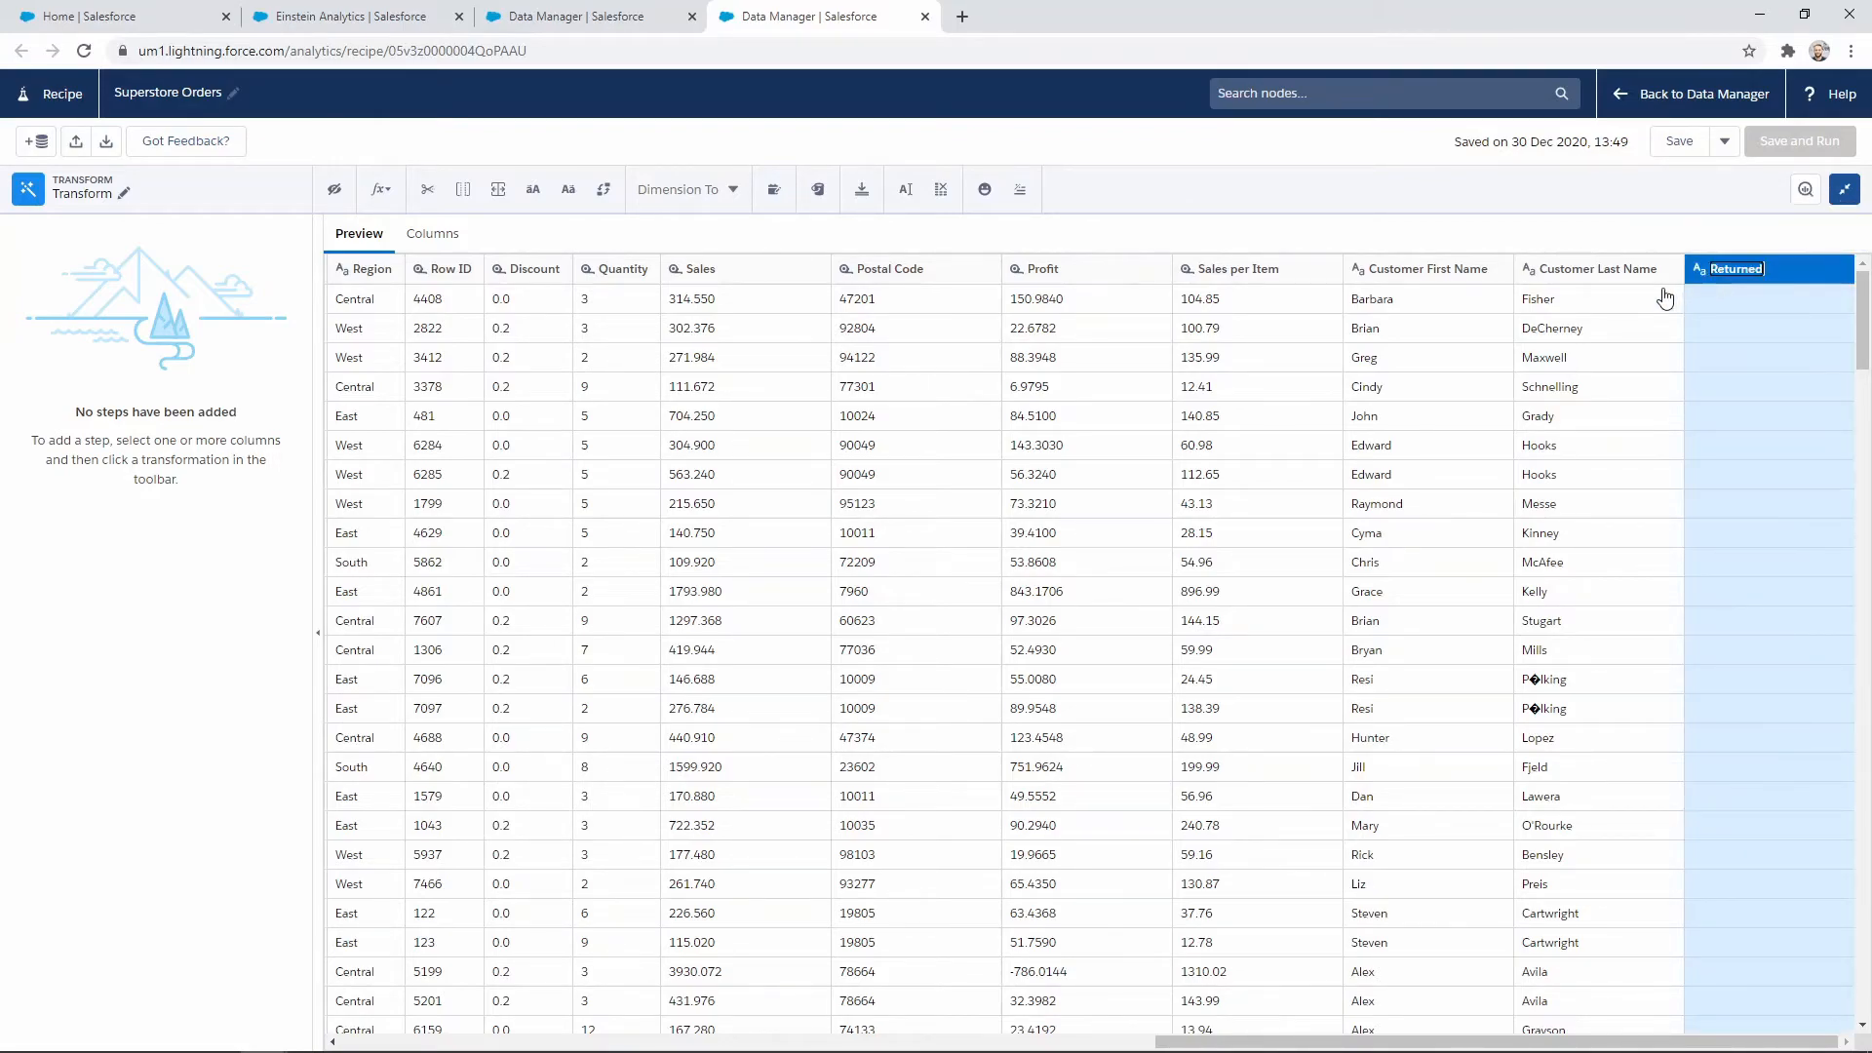
{"action": "left_click", "coordinate": [605, 194]}
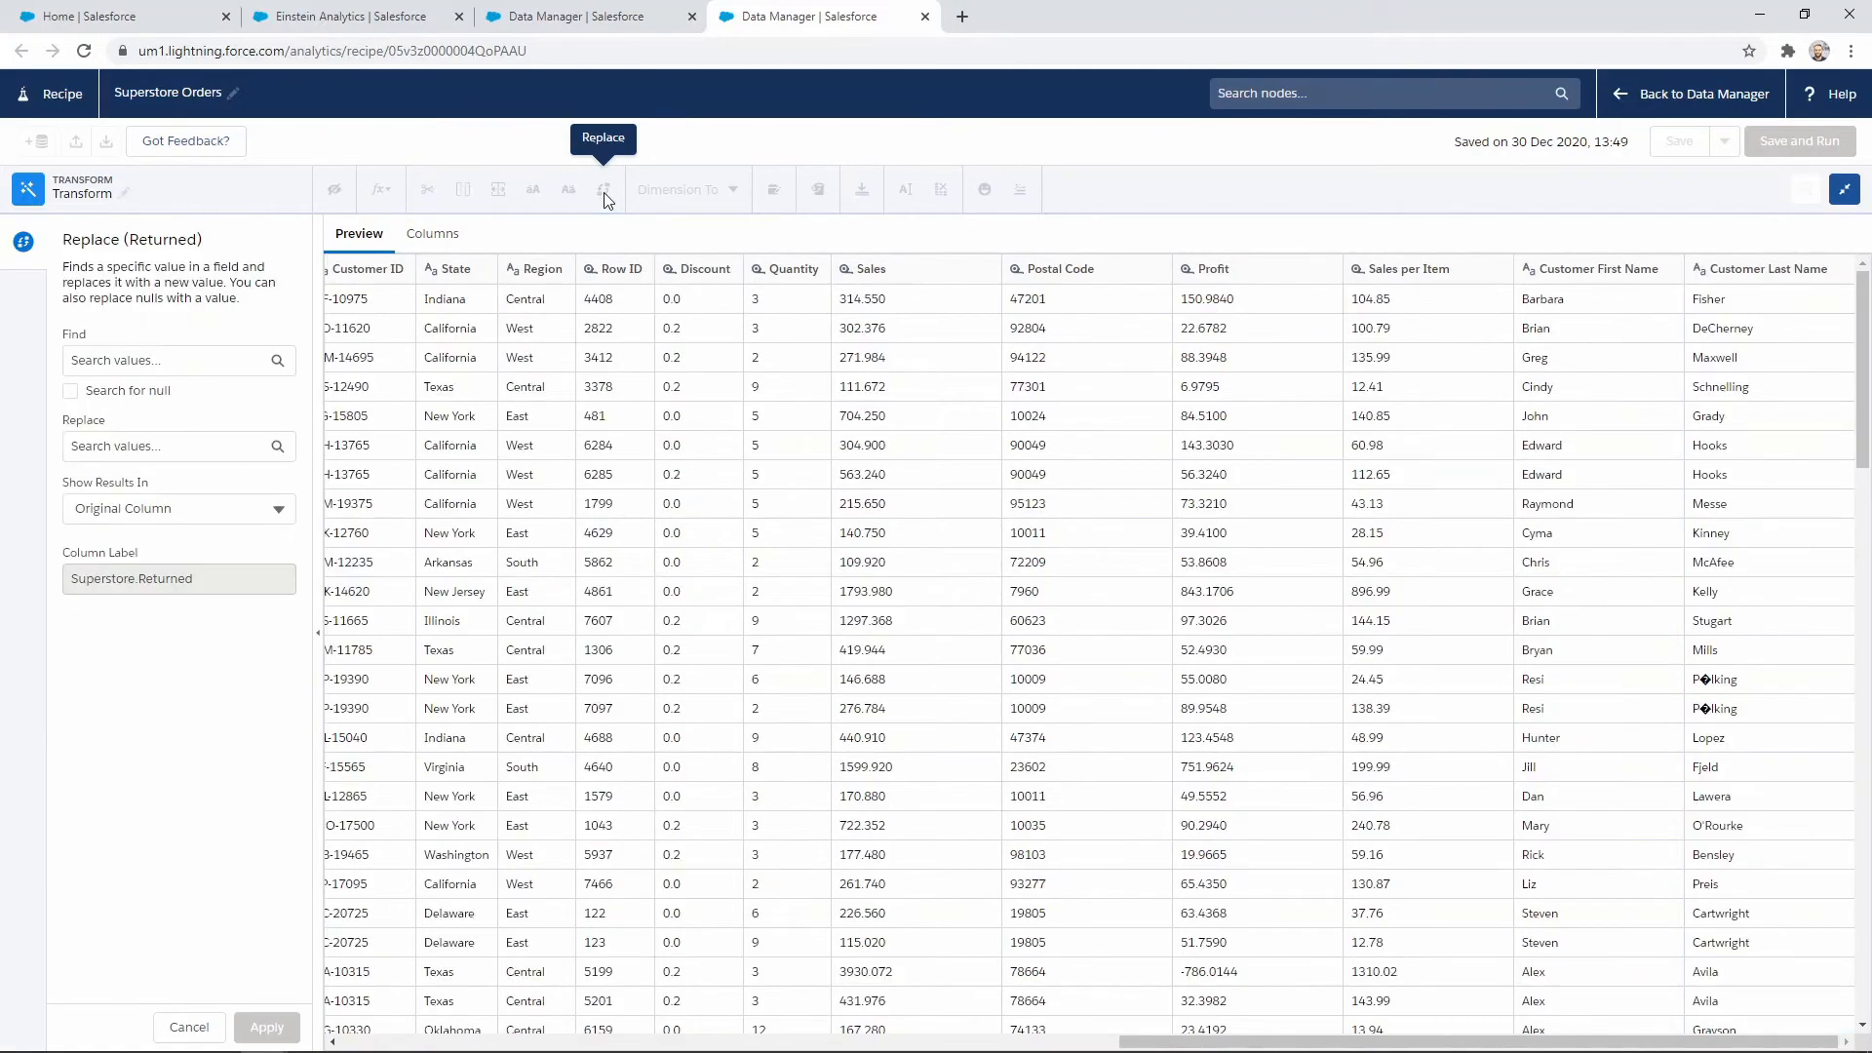
{"action": "left_click", "coordinate": [71, 392]}
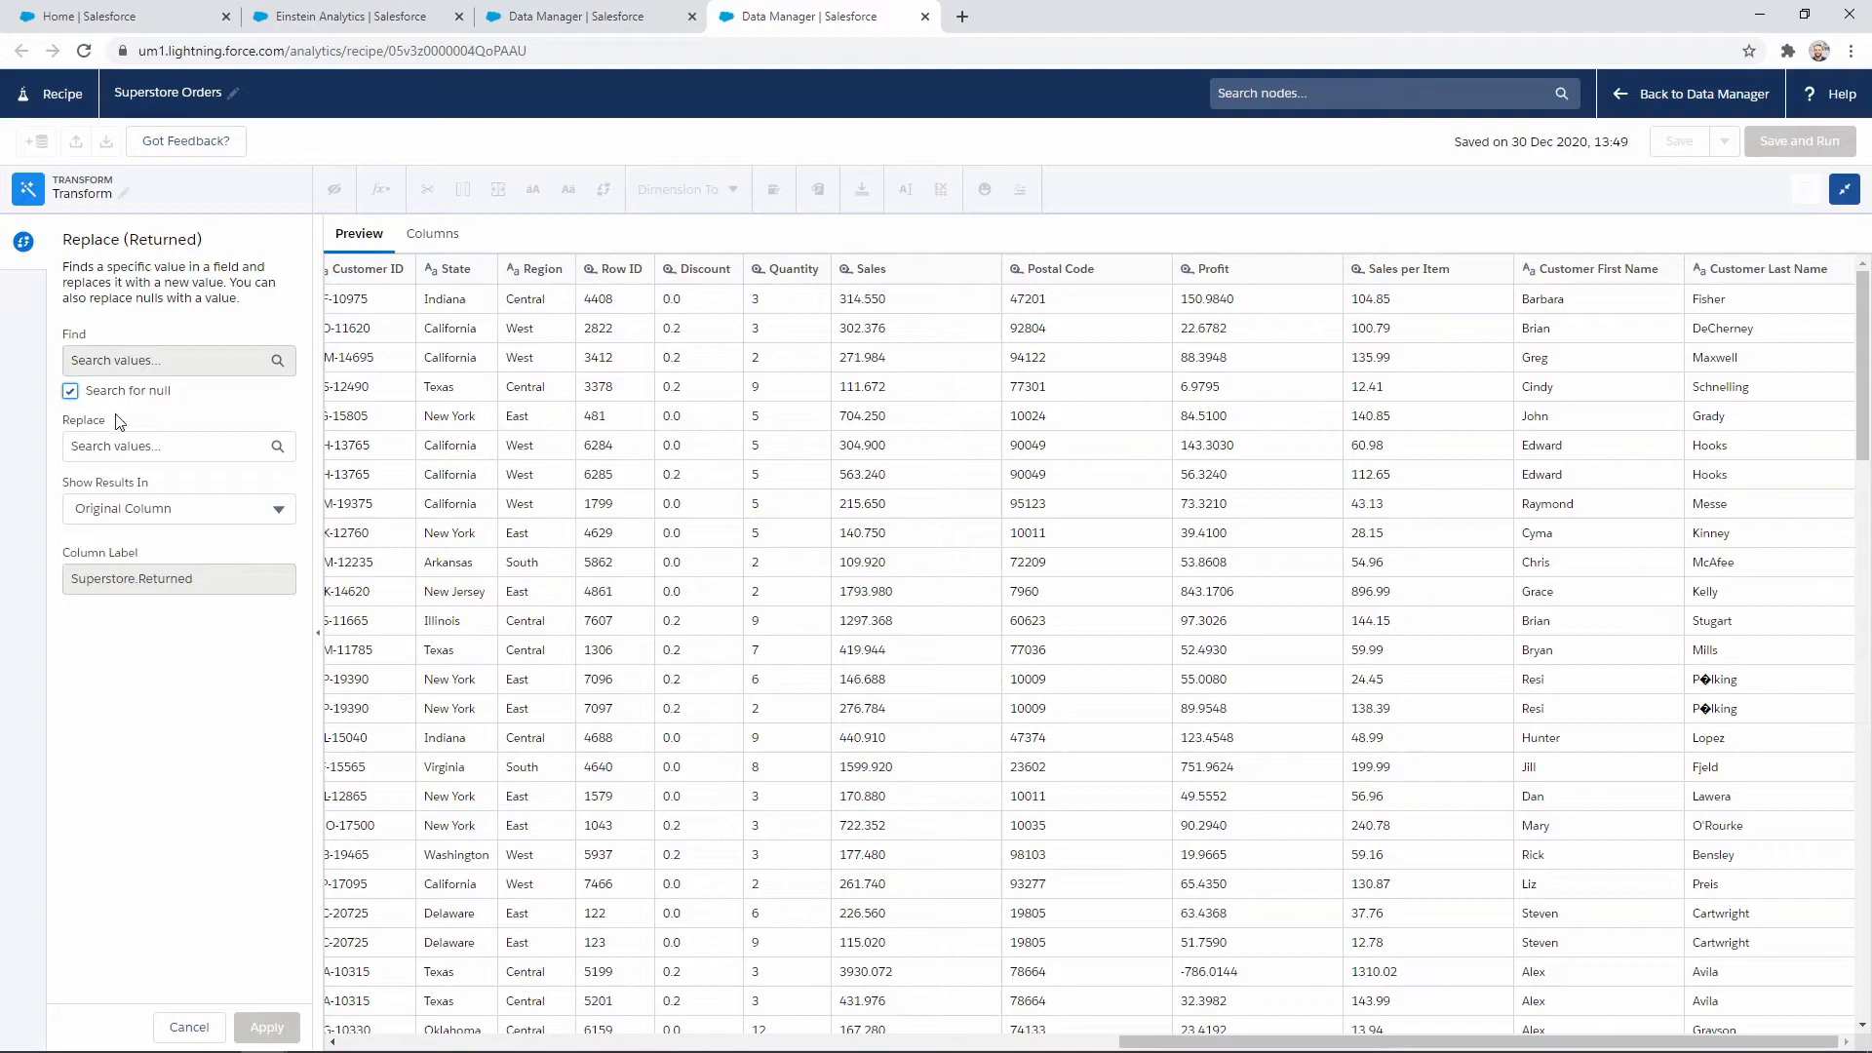
{"action": "left_click", "coordinate": [131, 448]}
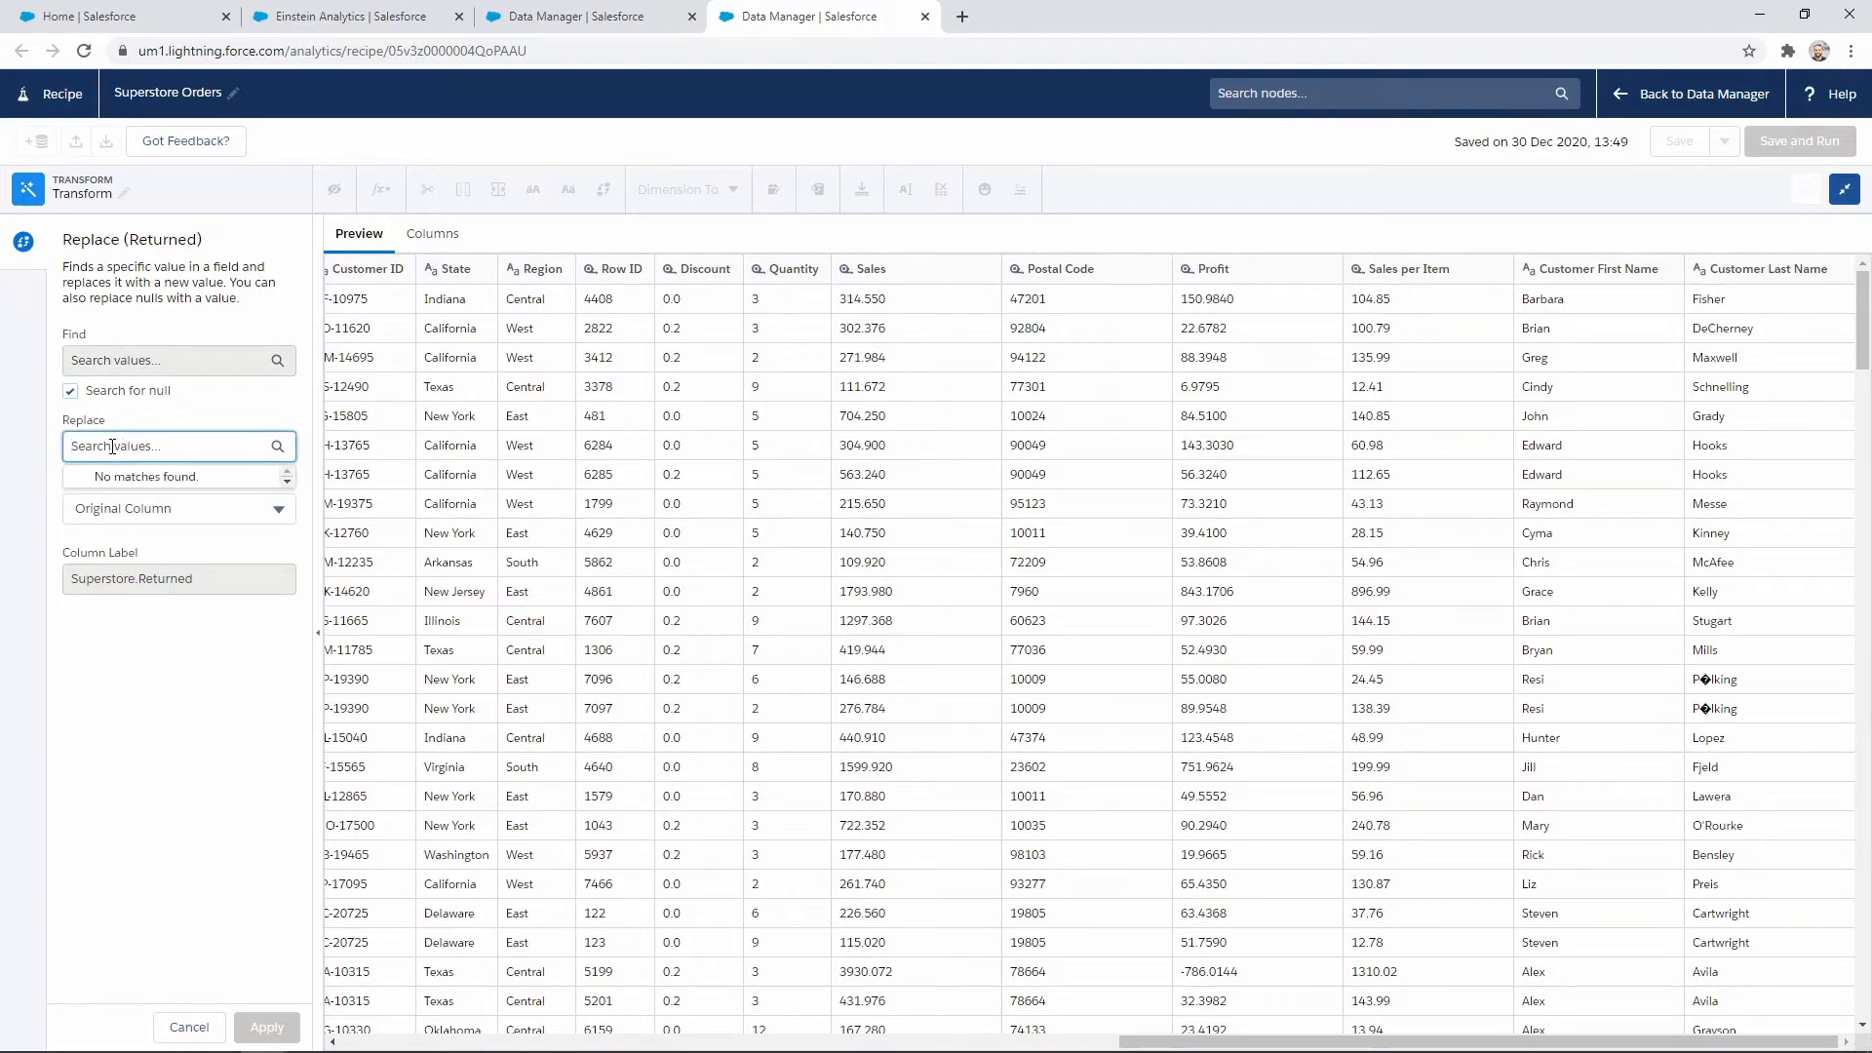
{"action": "type", "text": "No"}
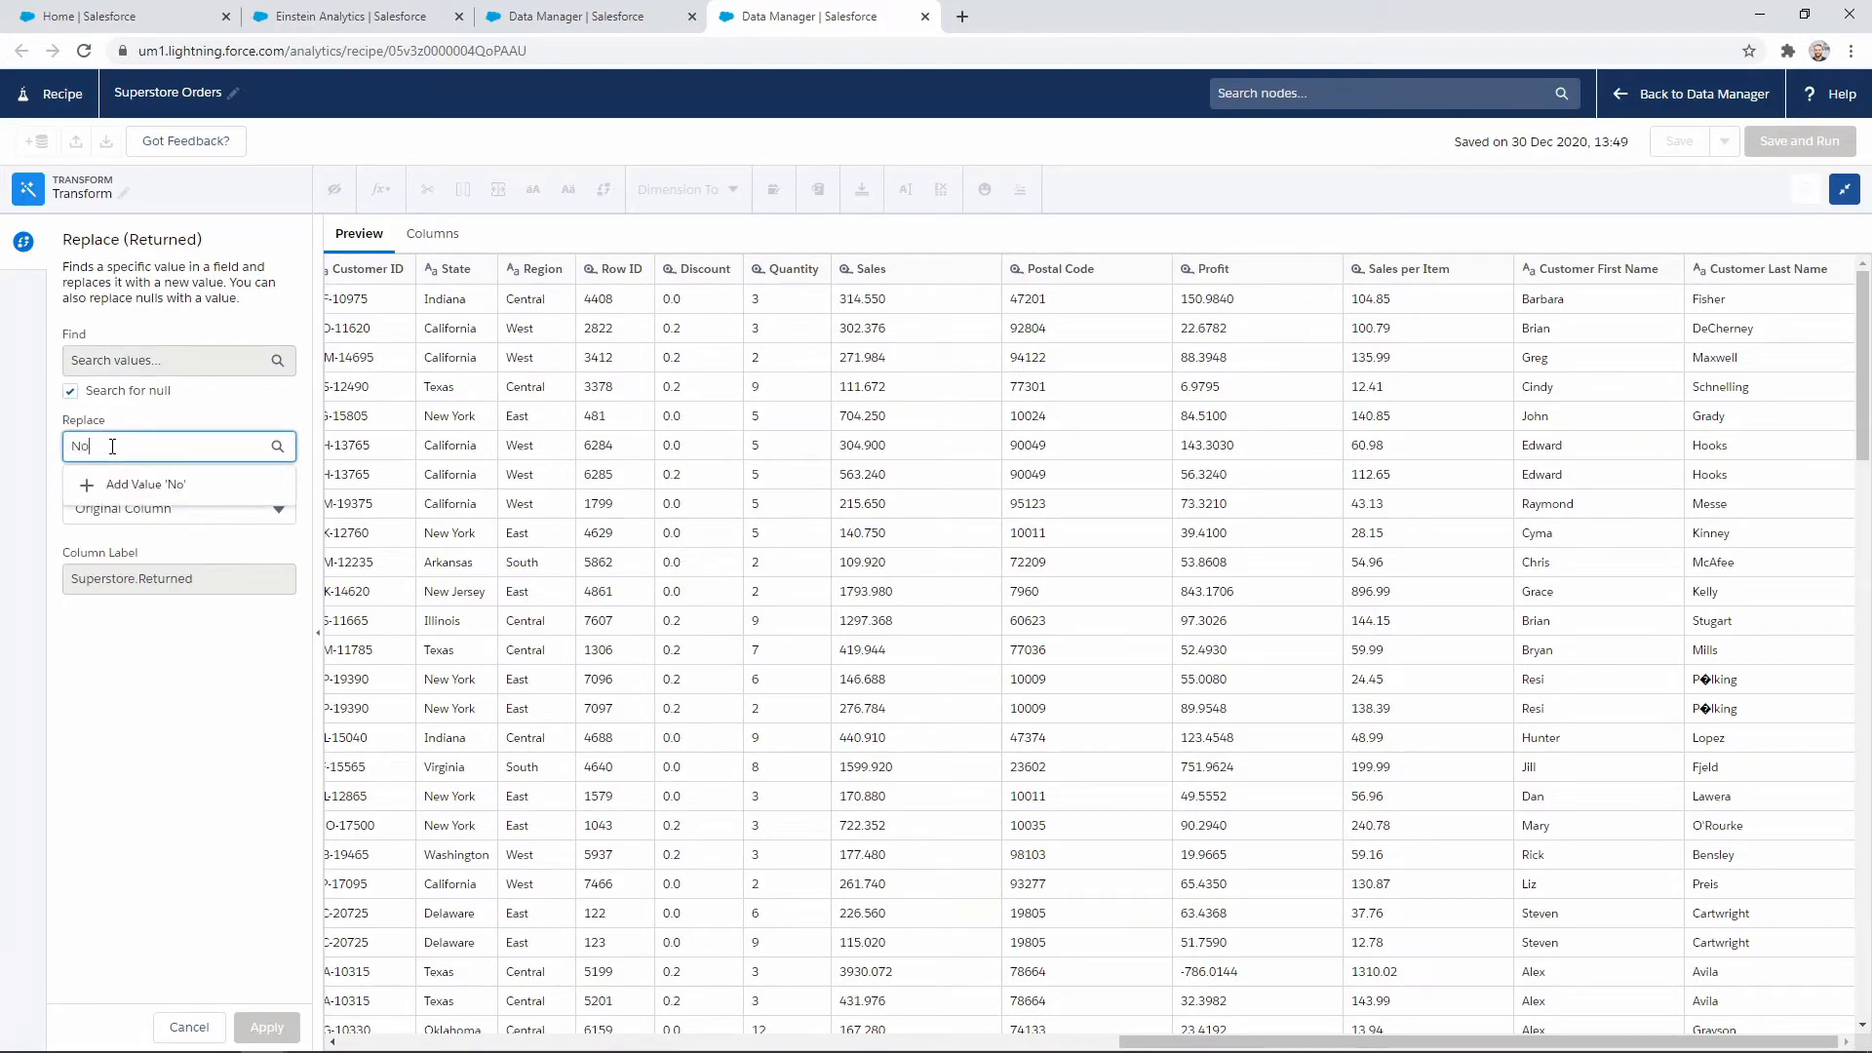
{"action": "left_click", "coordinate": [90, 490]}
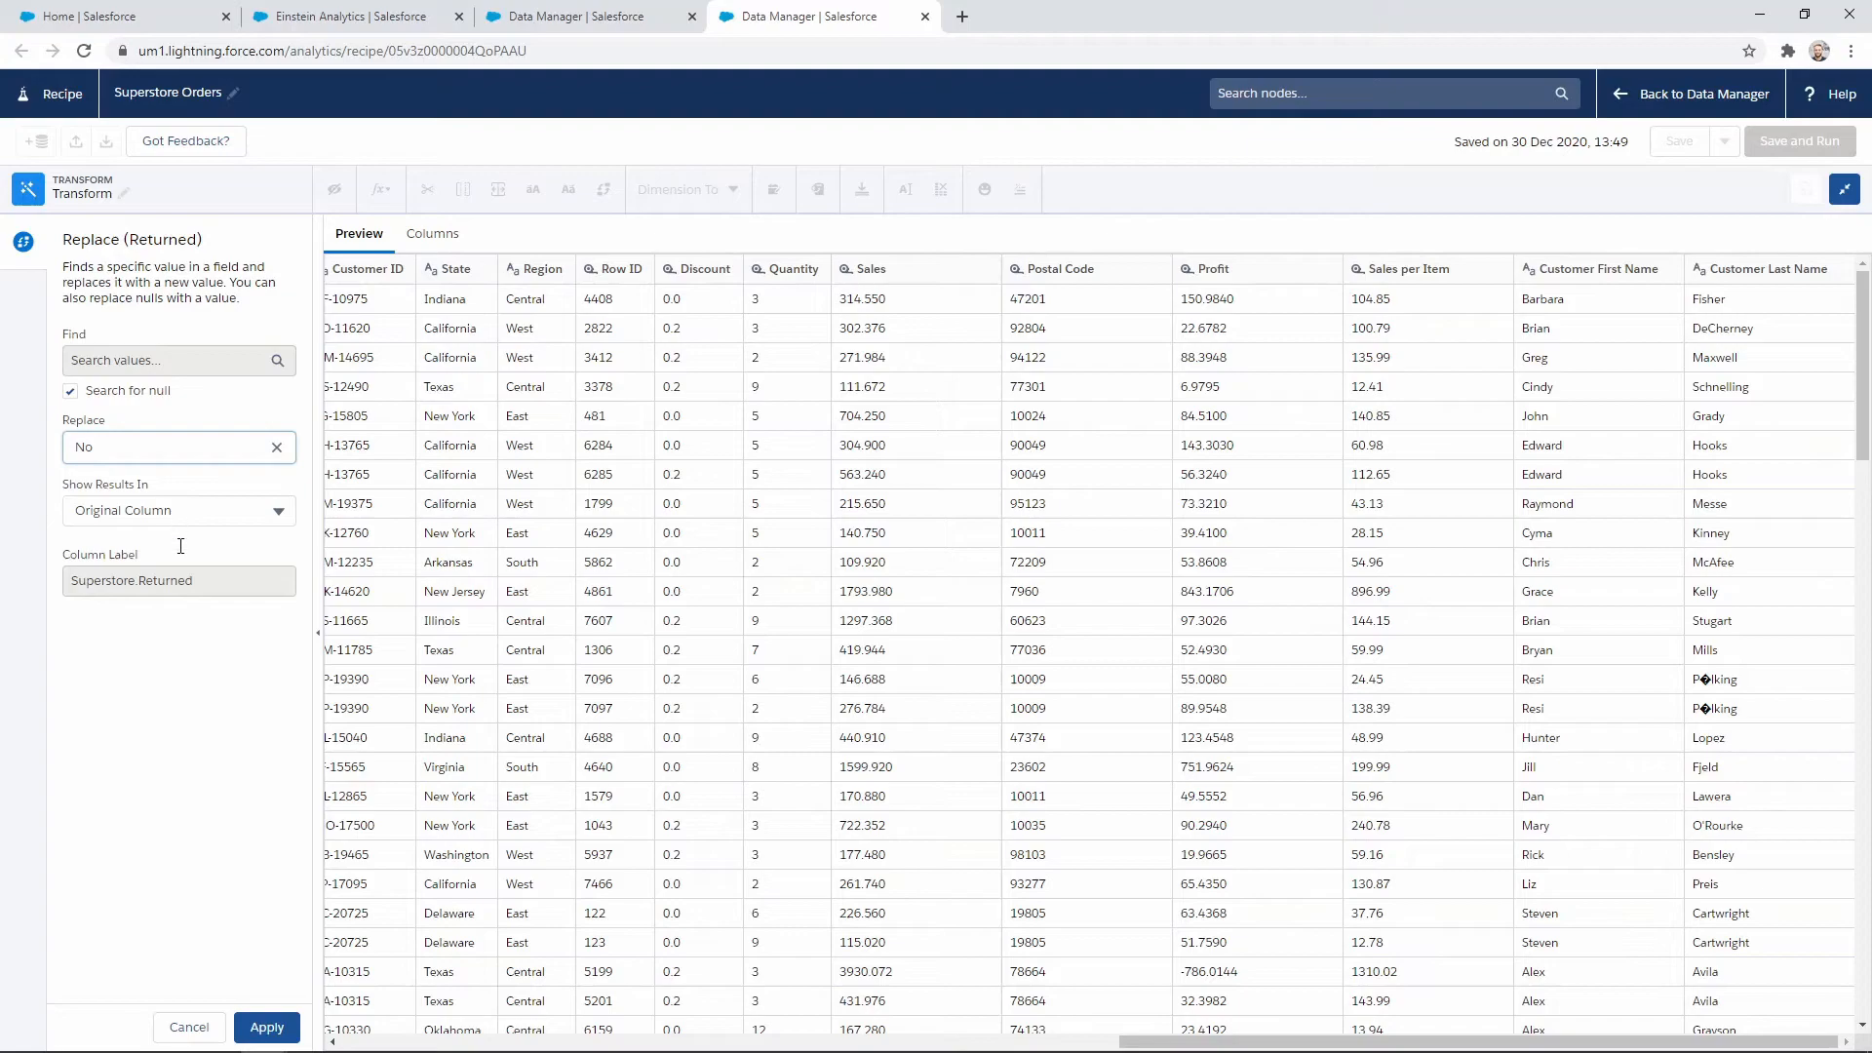
{"action": "left_click", "coordinate": [268, 1030]}
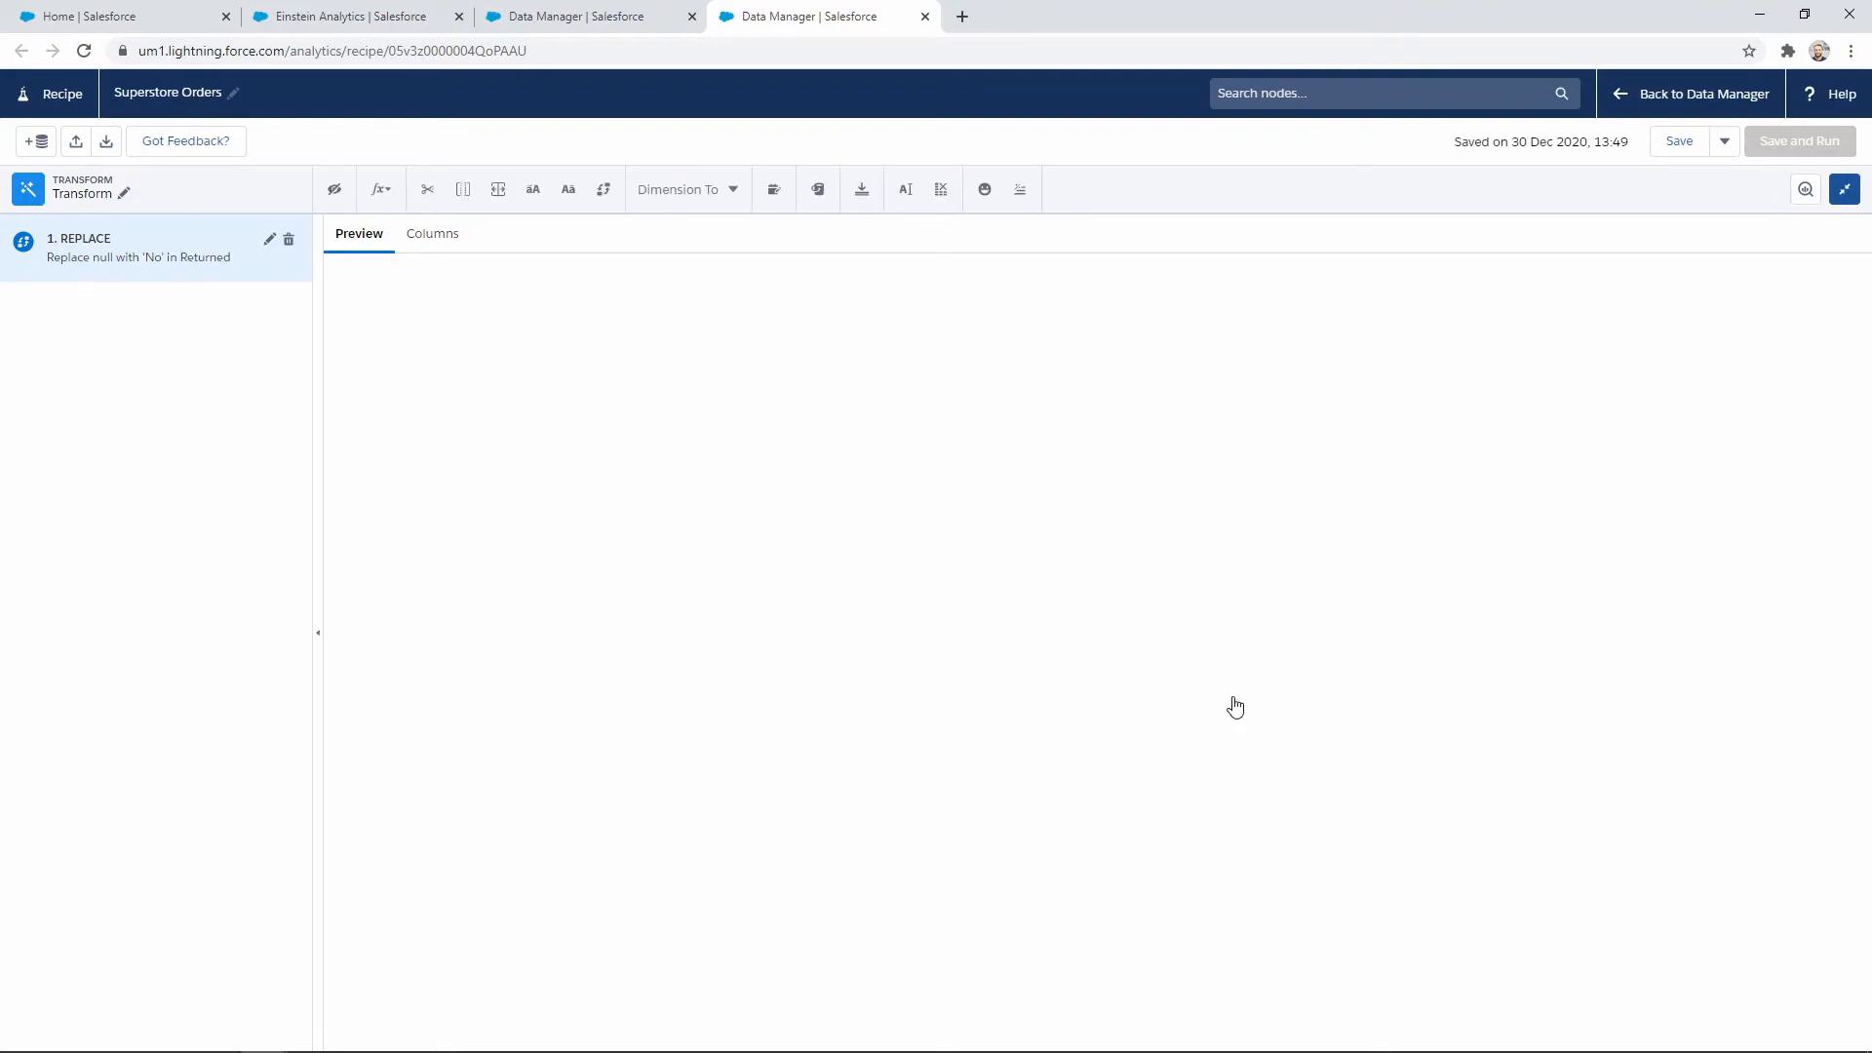
Check the replaced values in the Returned column of the preview, and restore the recipe canvas
{"action": "left_click_drag", "start_coordinate": [794, 1046], "coordinate": [1767, 1046]}
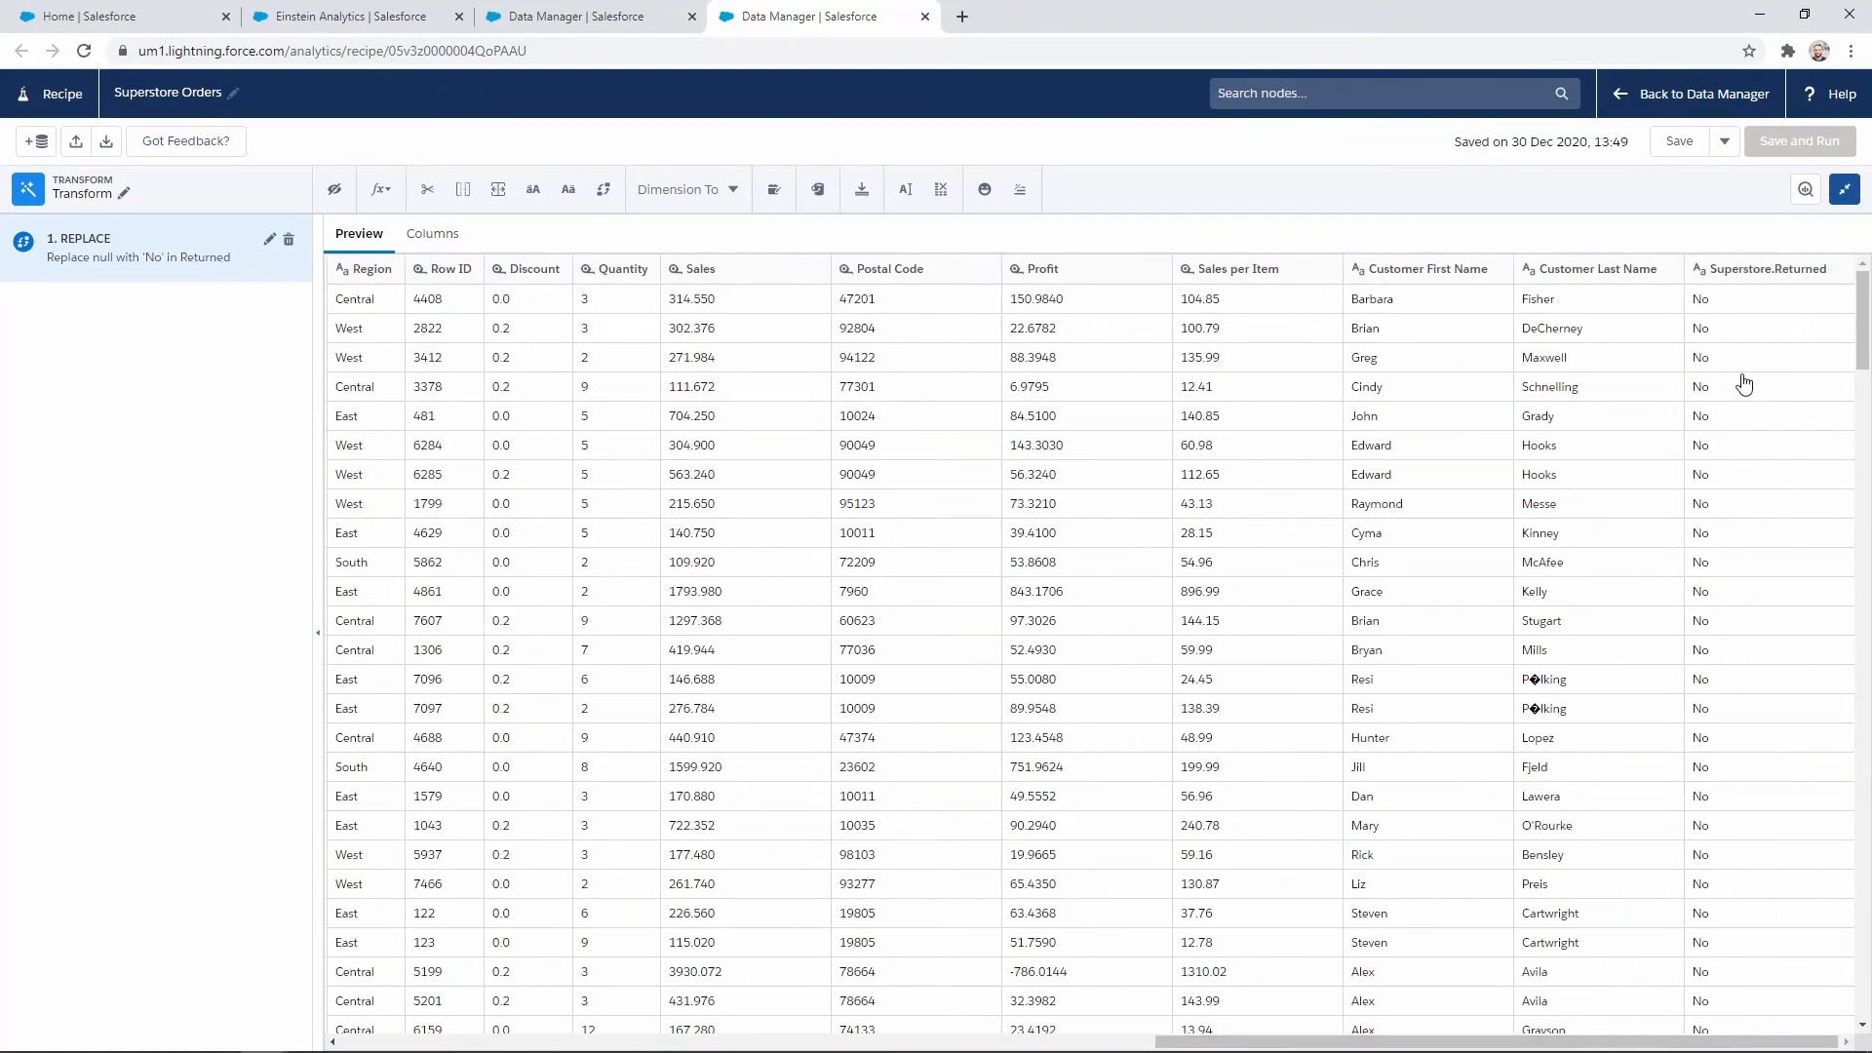
{"action": "scroll", "coordinate": [1740, 346], "scroll_direction": "down", "scroll_amount": 2}
{"action": "scroll", "coordinate": [1745, 364], "scroll_direction": "down", "scroll_amount": 4}
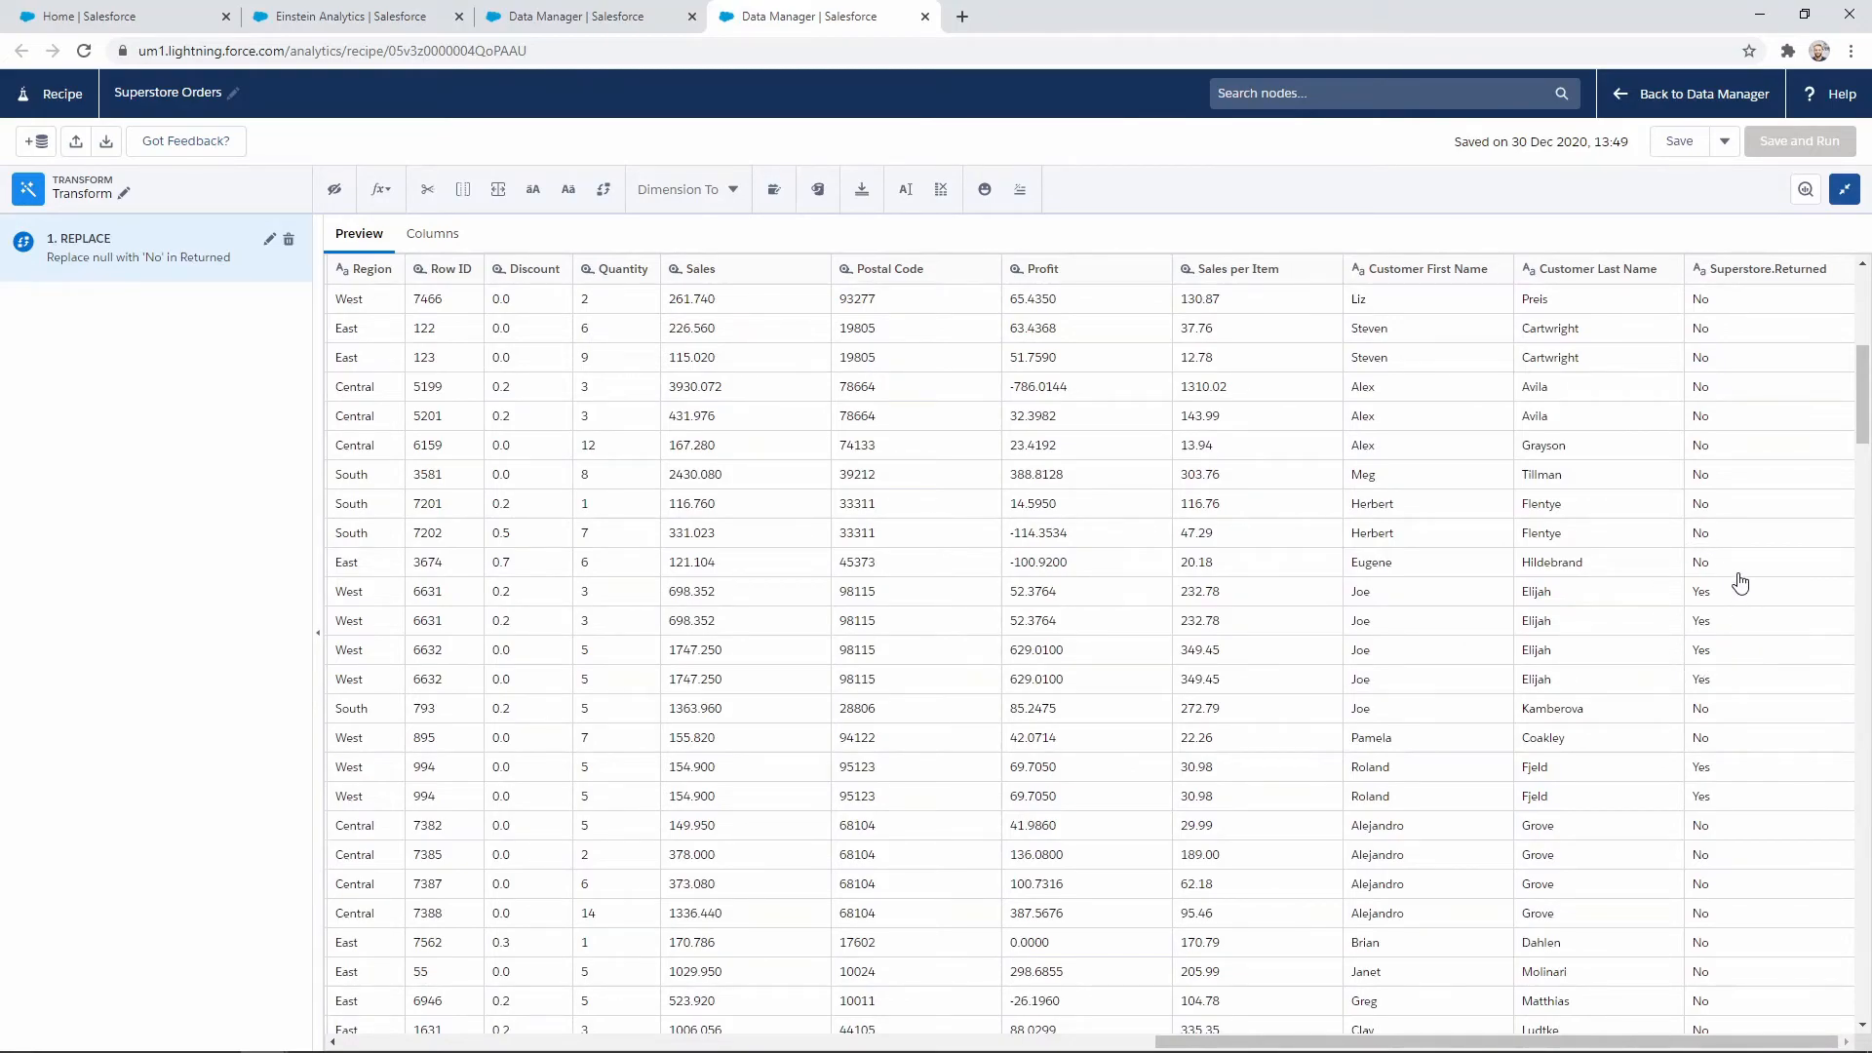
{"action": "left_click", "coordinate": [1843, 189]}
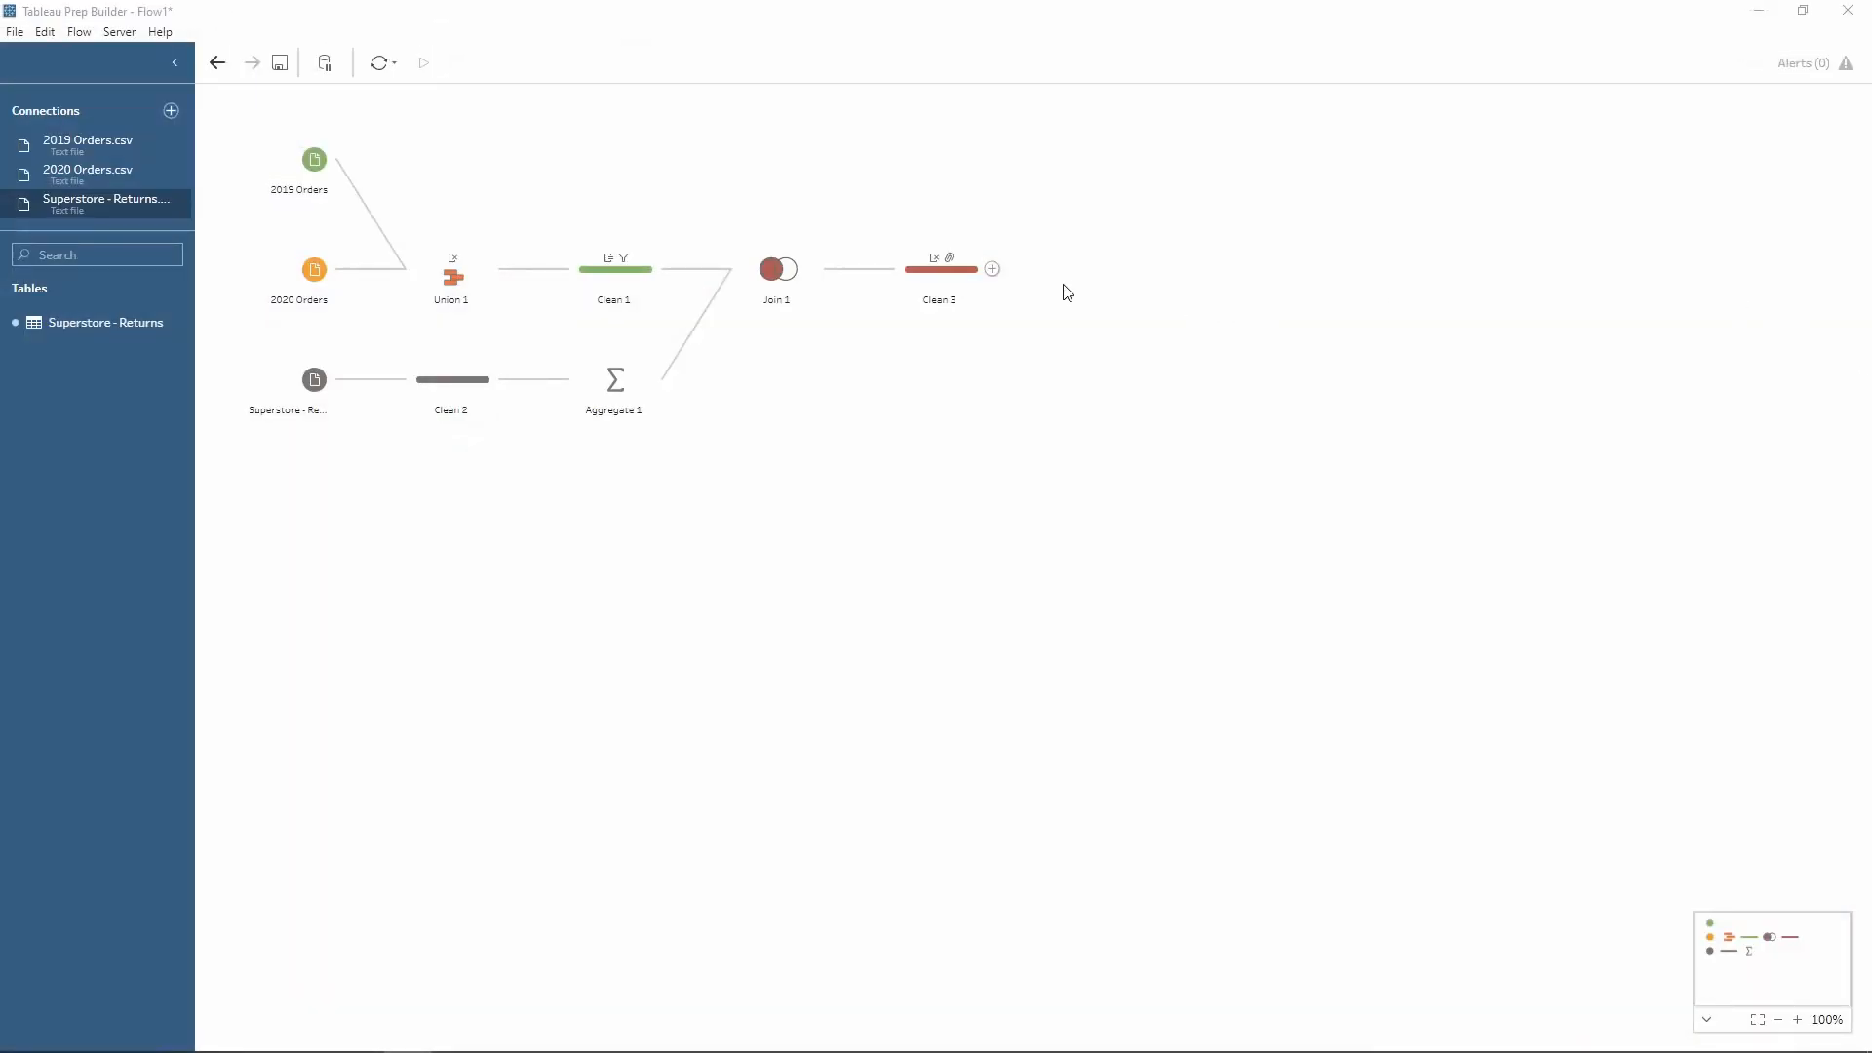
Add an Output step after Clean 3 and review the file output types, keeping Tableau Data Extract (.hyper)
{"action": "left_click", "coordinate": [993, 269]}
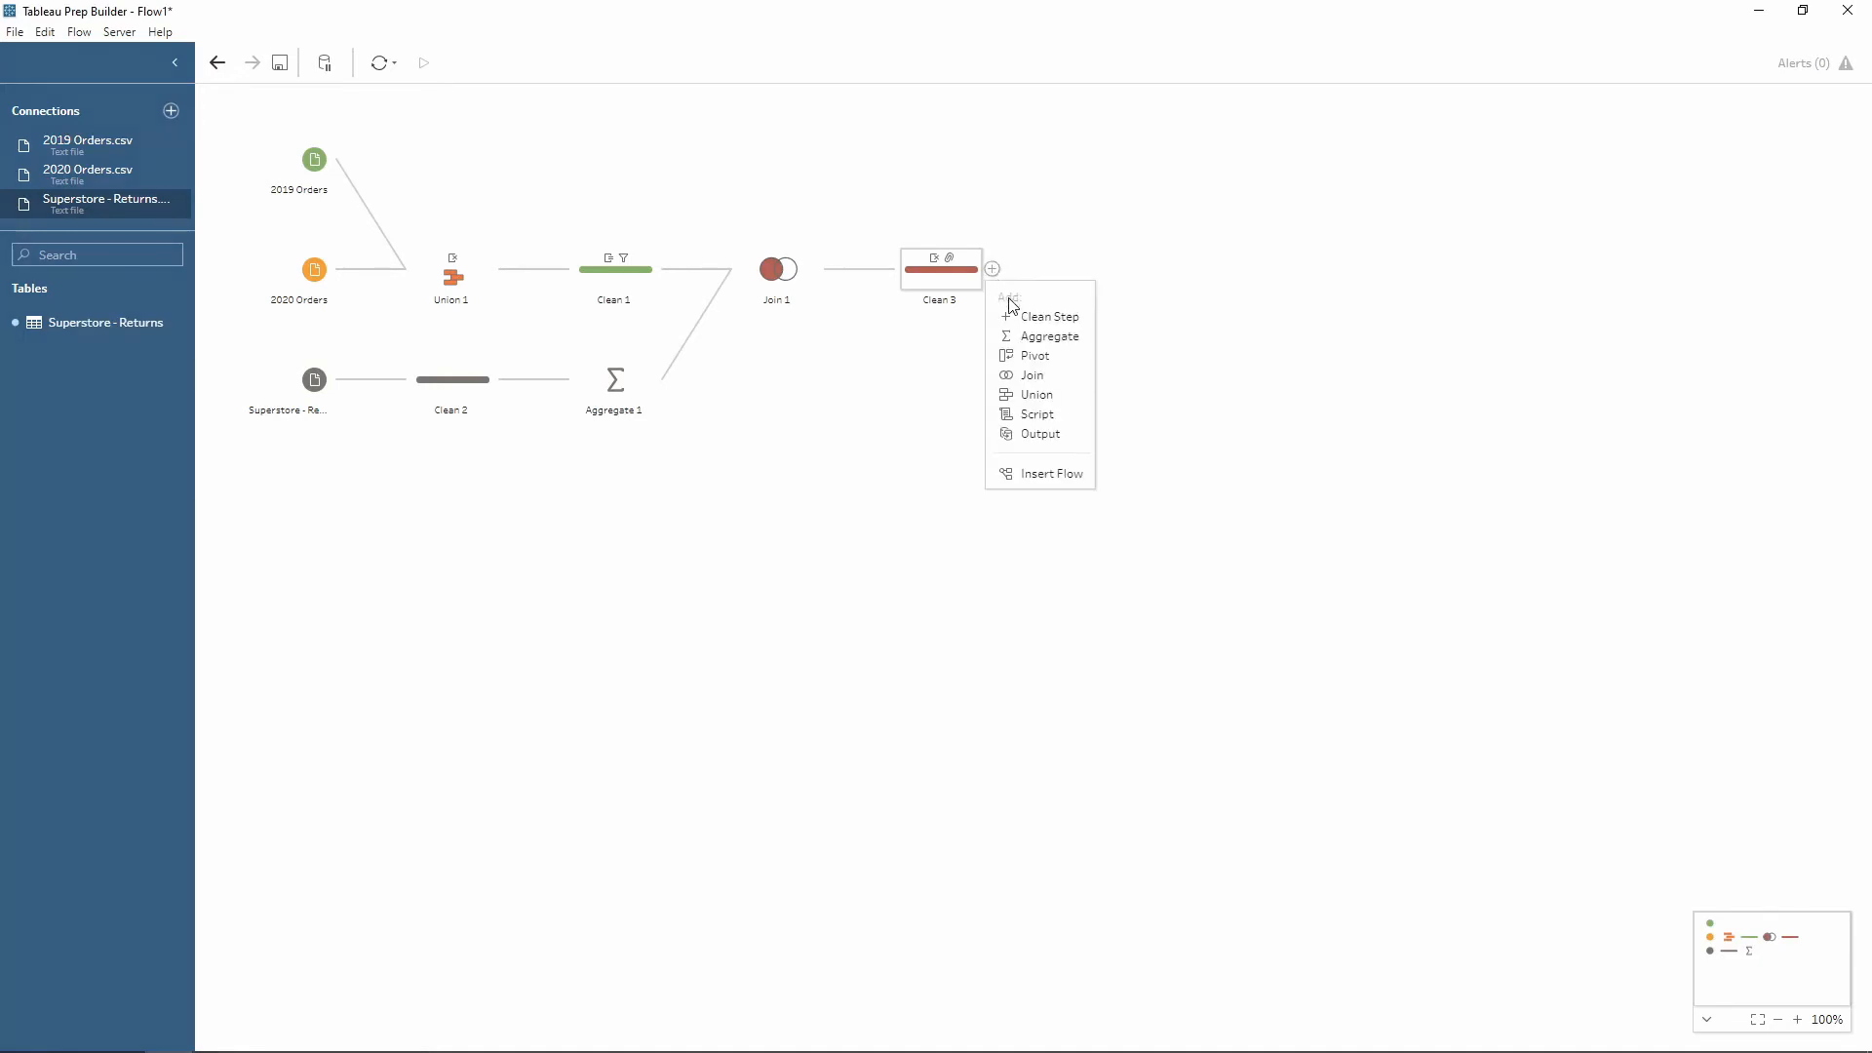
{"action": "left_click", "coordinate": [1042, 435]}
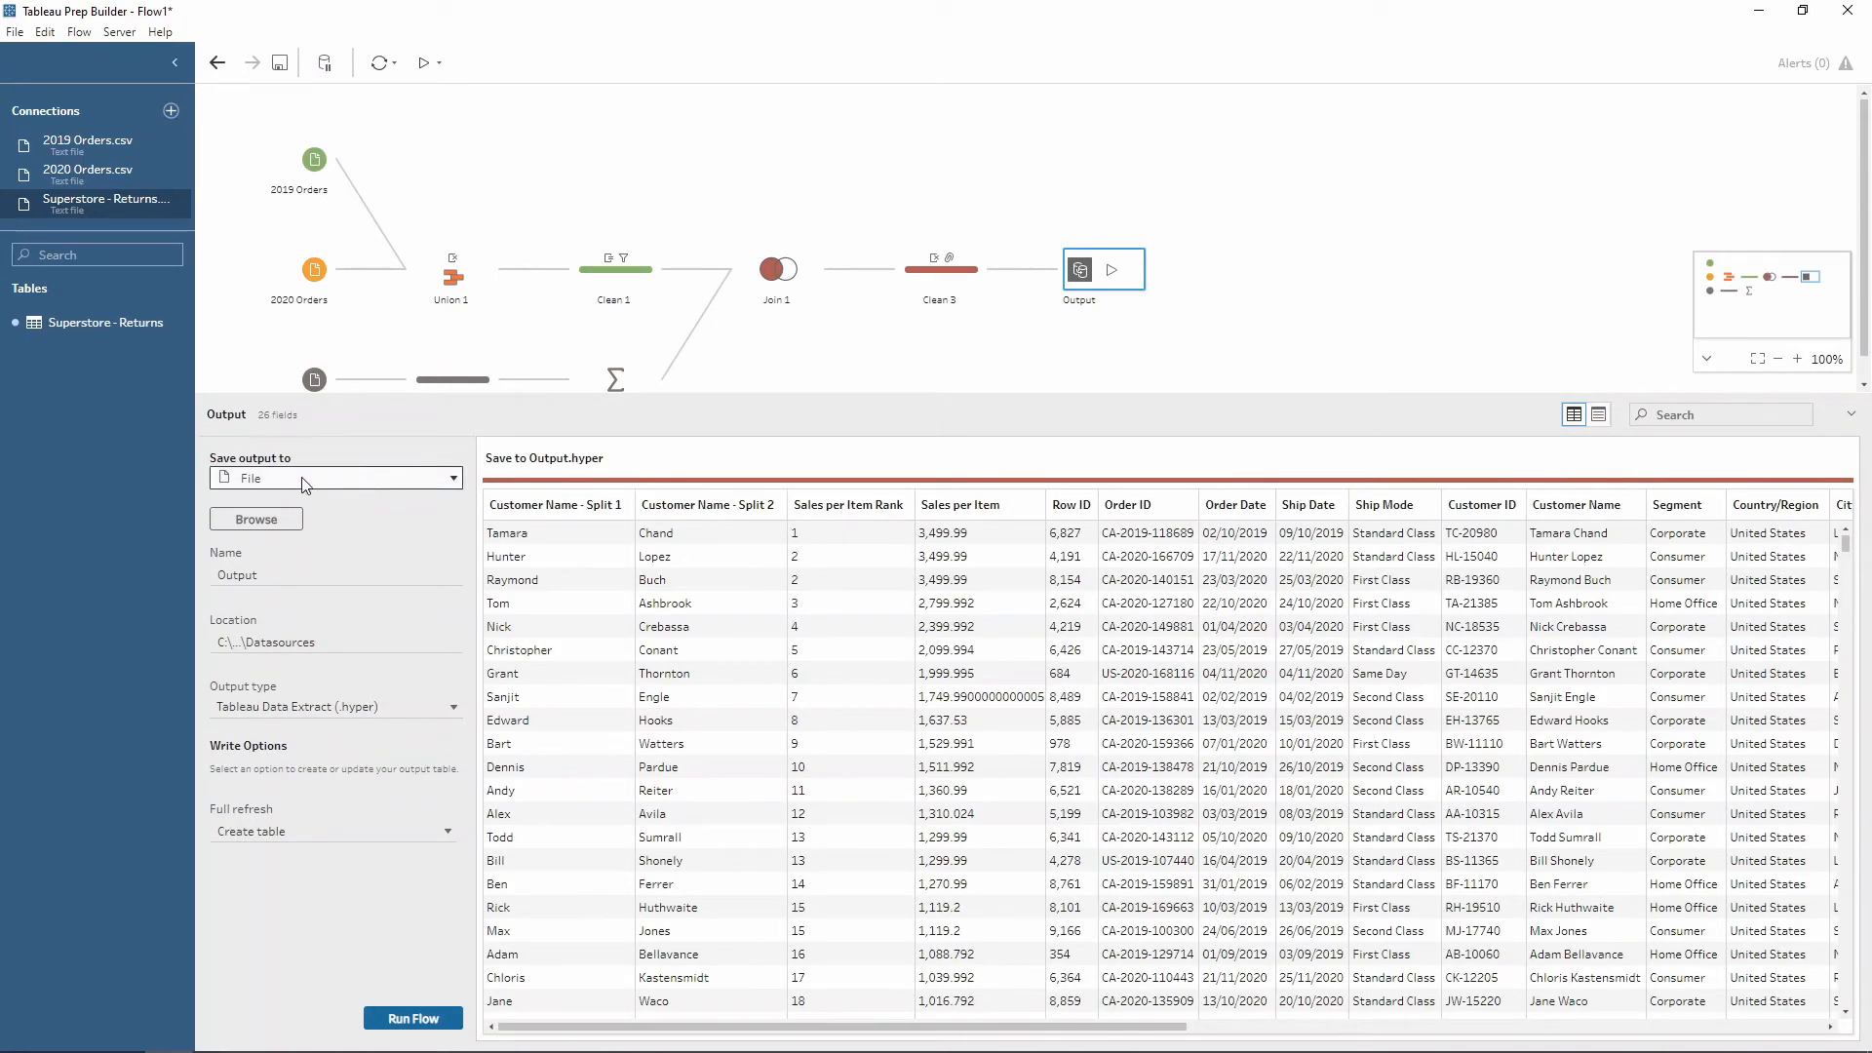
{"action": "left_click", "coordinate": [361, 712]}
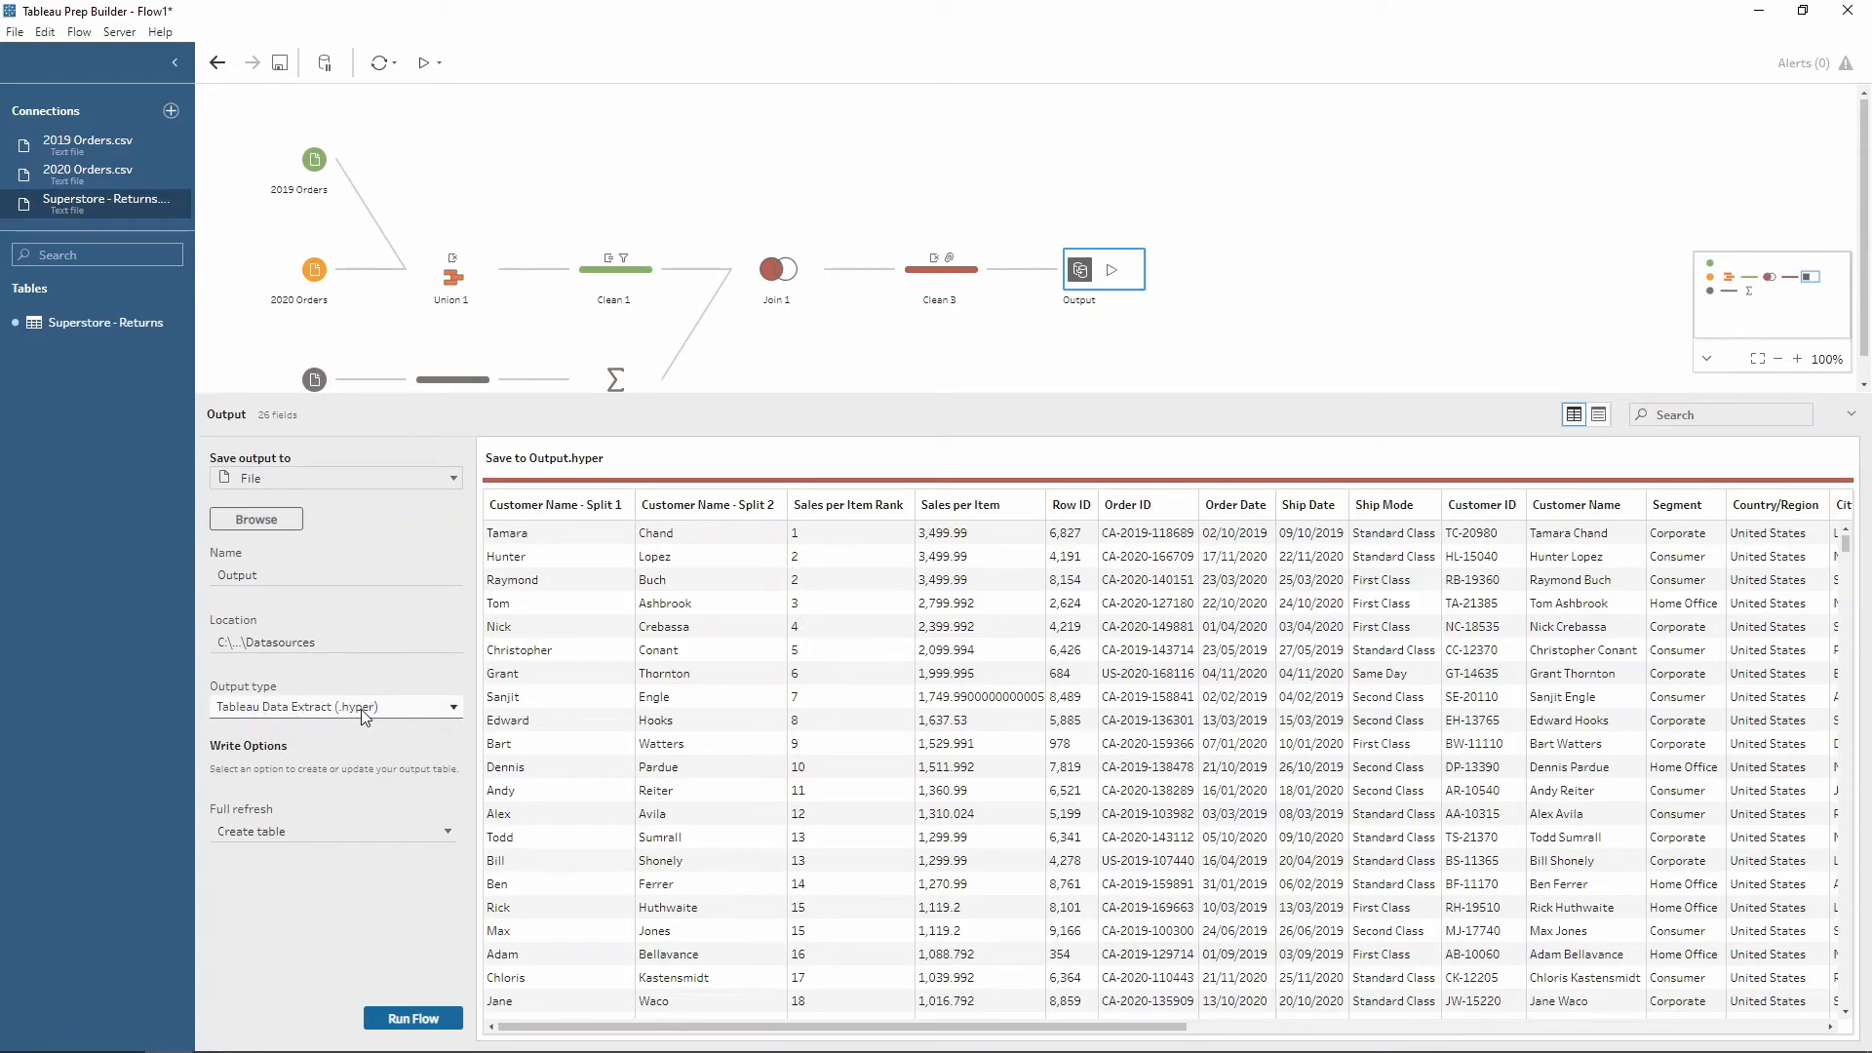
{"action": "left_click", "coordinate": [362, 714]}
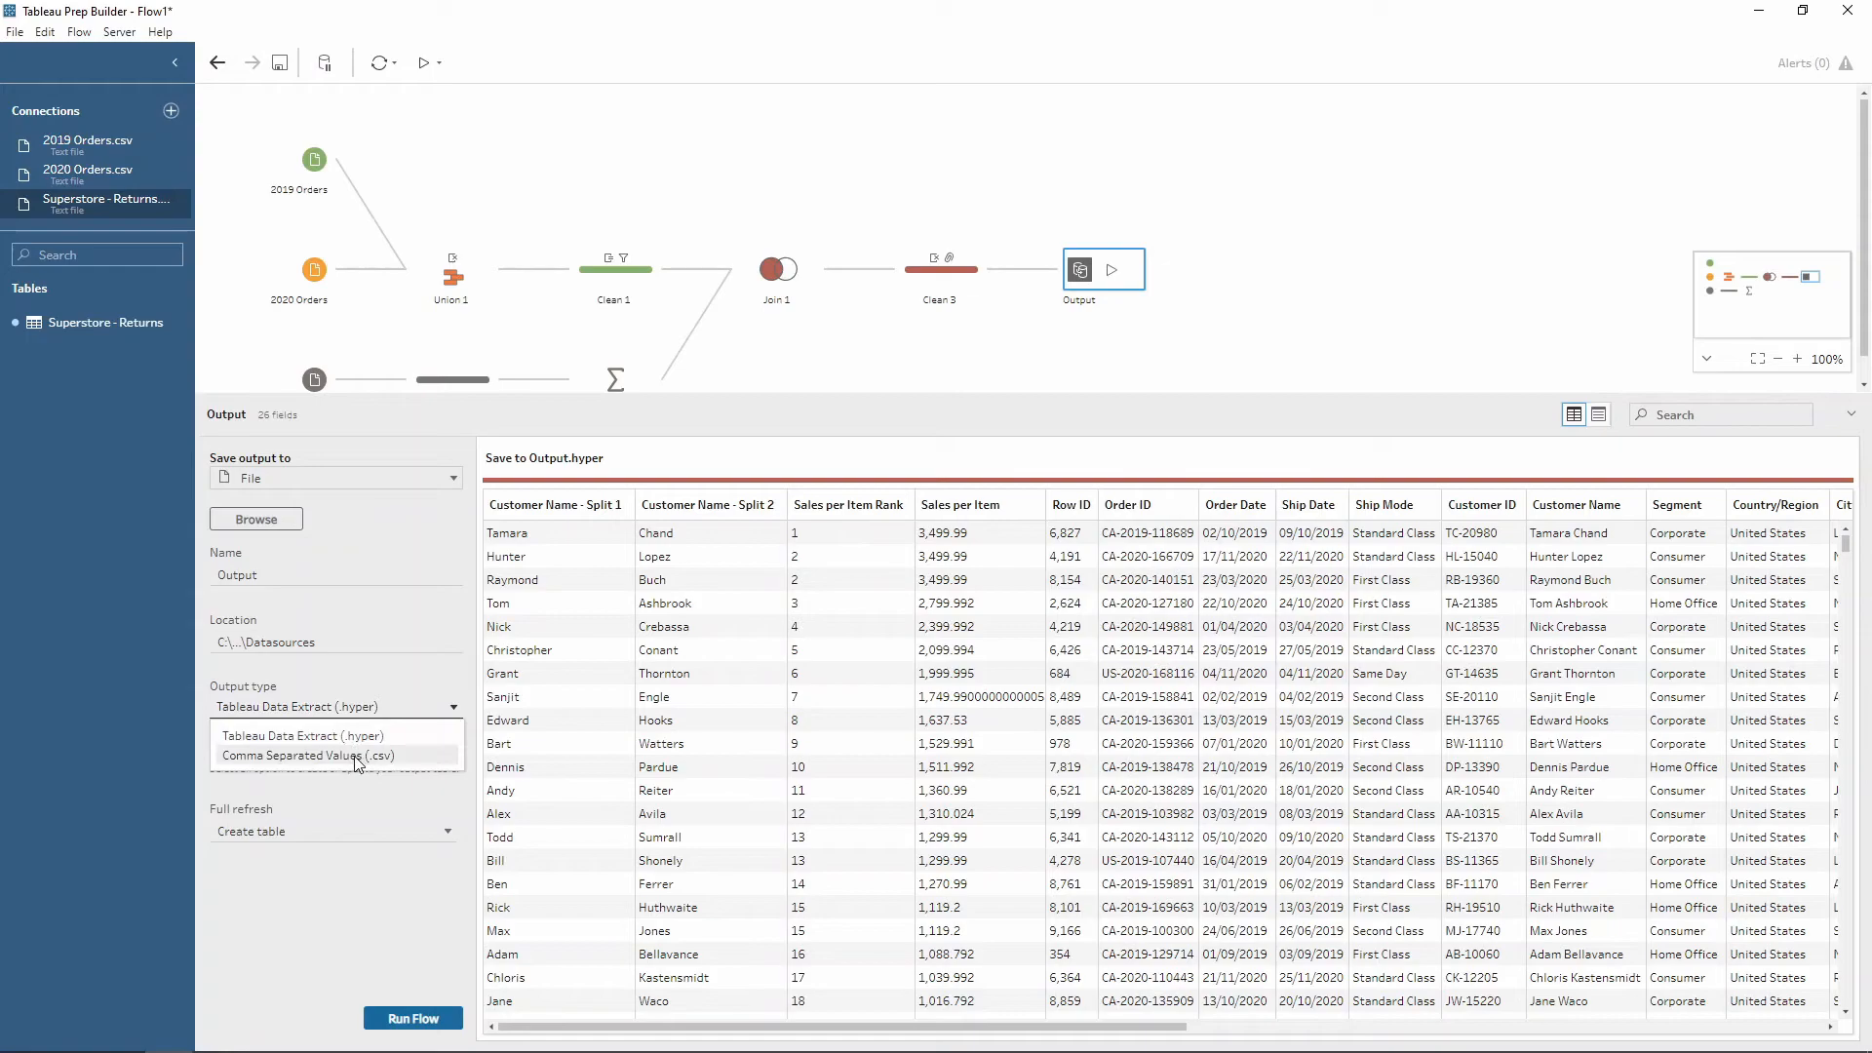
{"action": "left_click", "coordinate": [361, 673]}
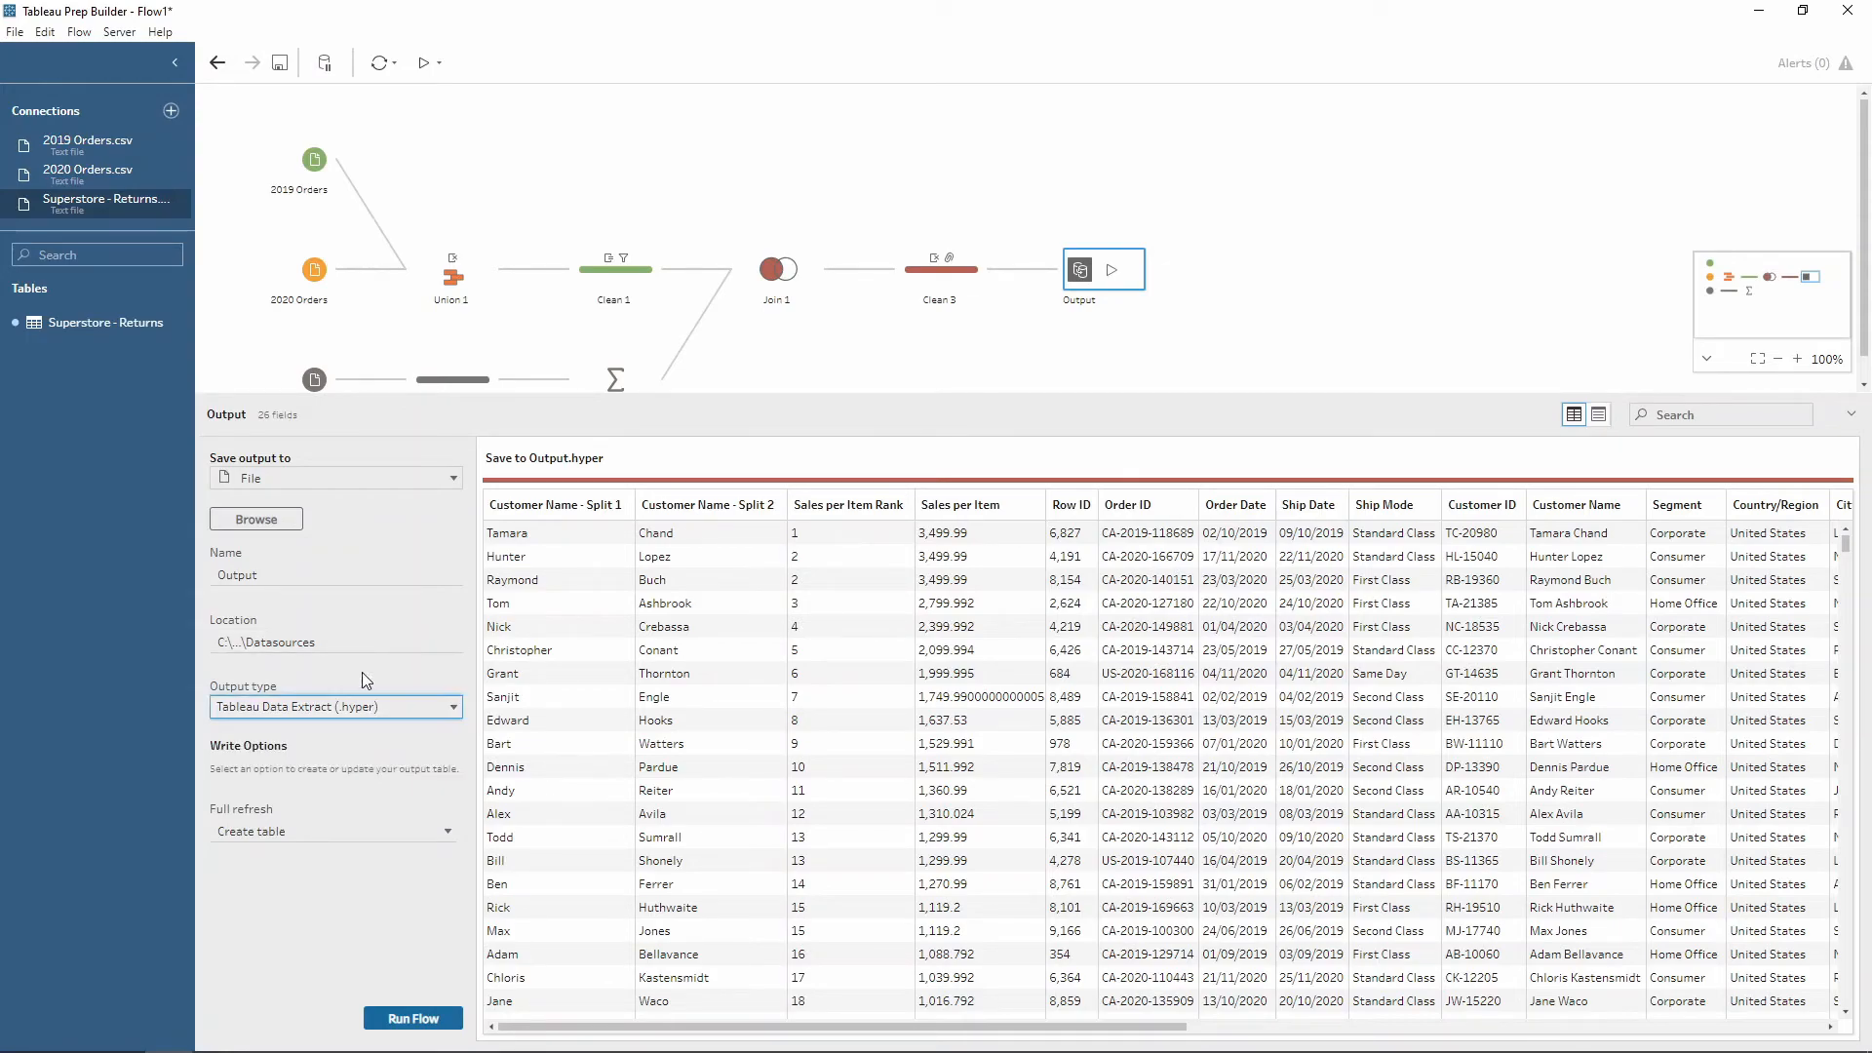
Set the output to save to a database table and view the server types available for its connection
{"action": "left_click", "coordinate": [363, 481]}
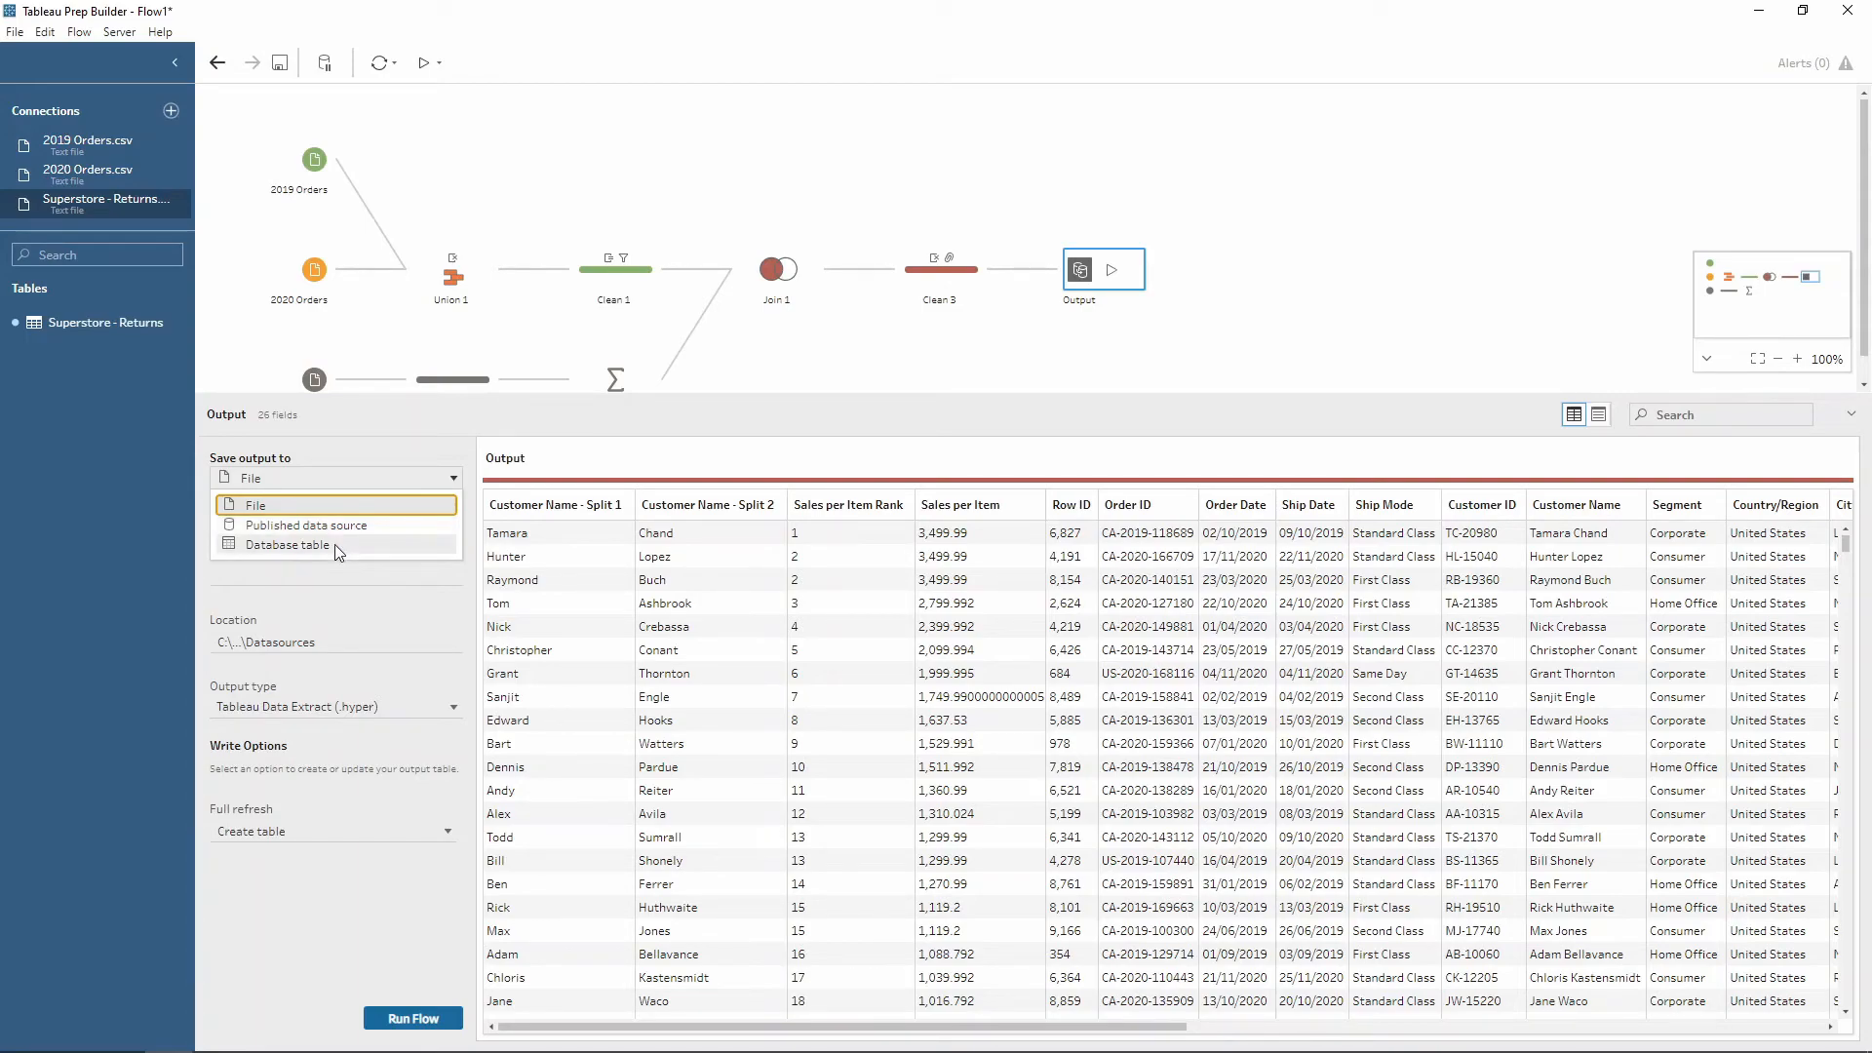
{"action": "left_click", "coordinate": [335, 544]}
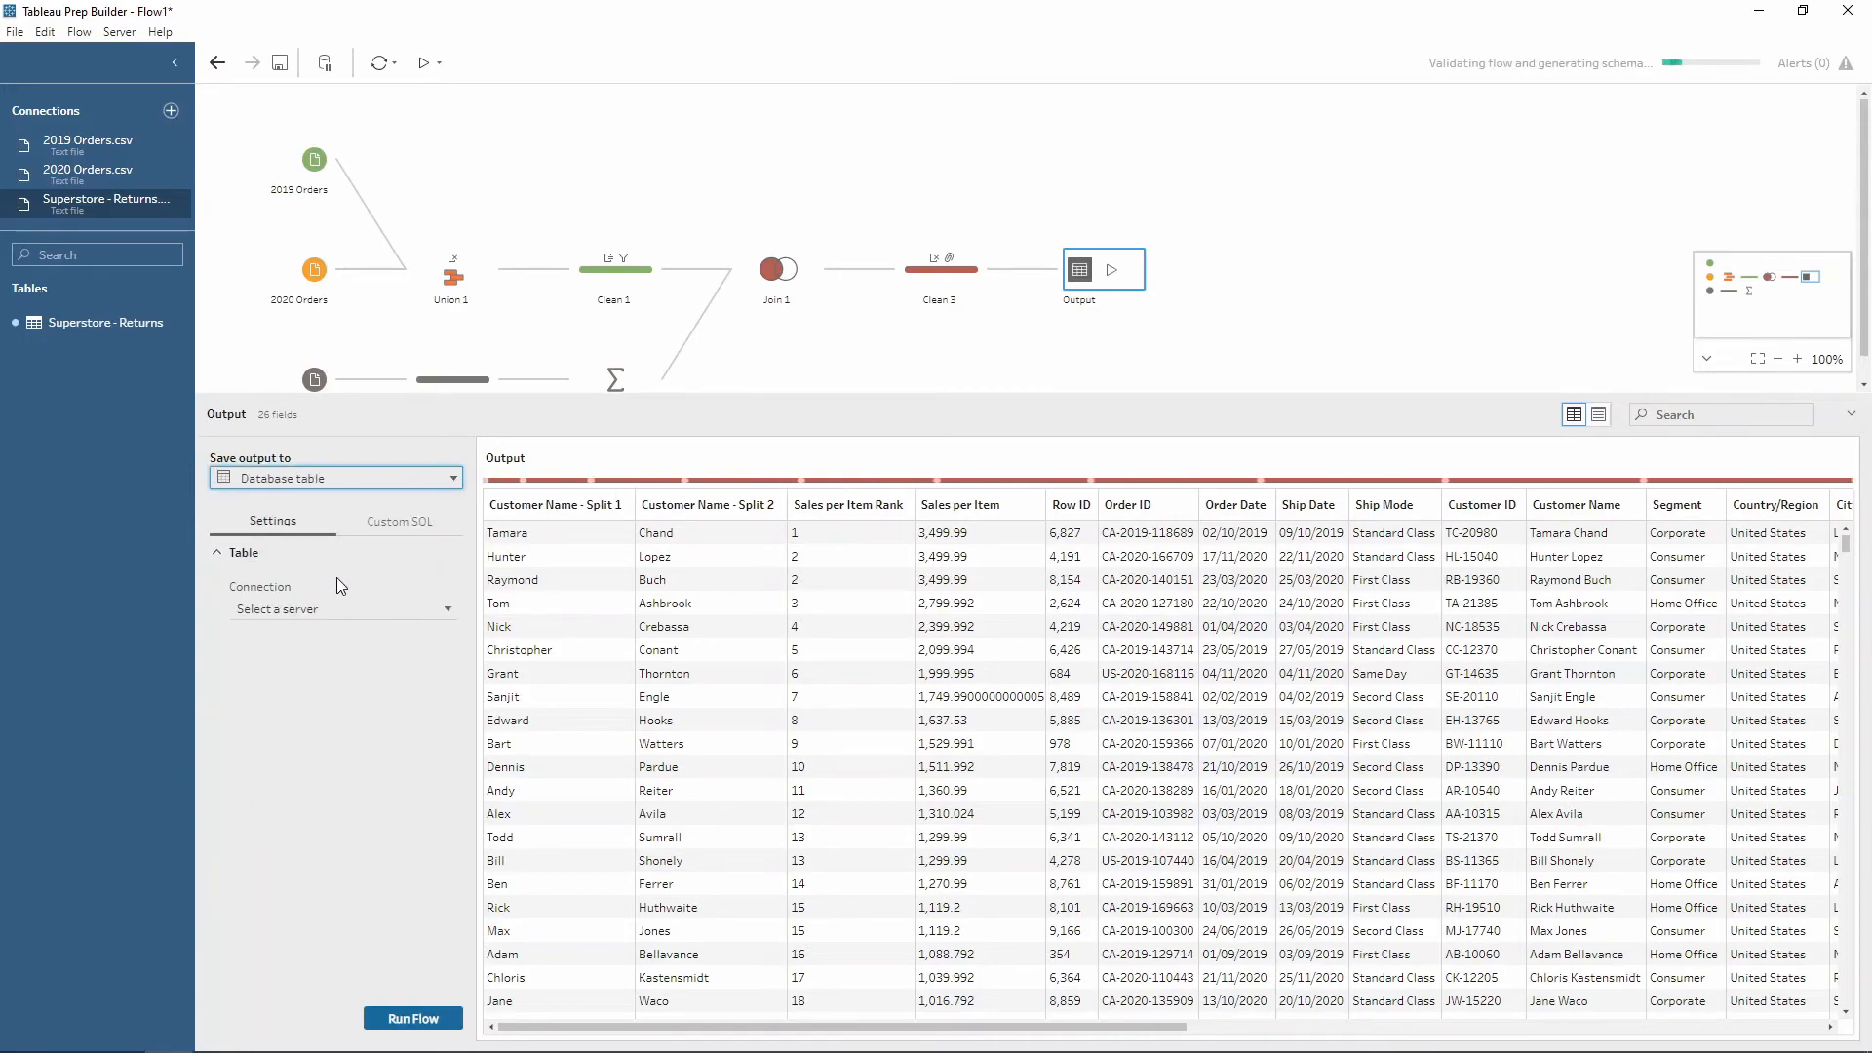
{"action": "left_click", "coordinate": [351, 612]}
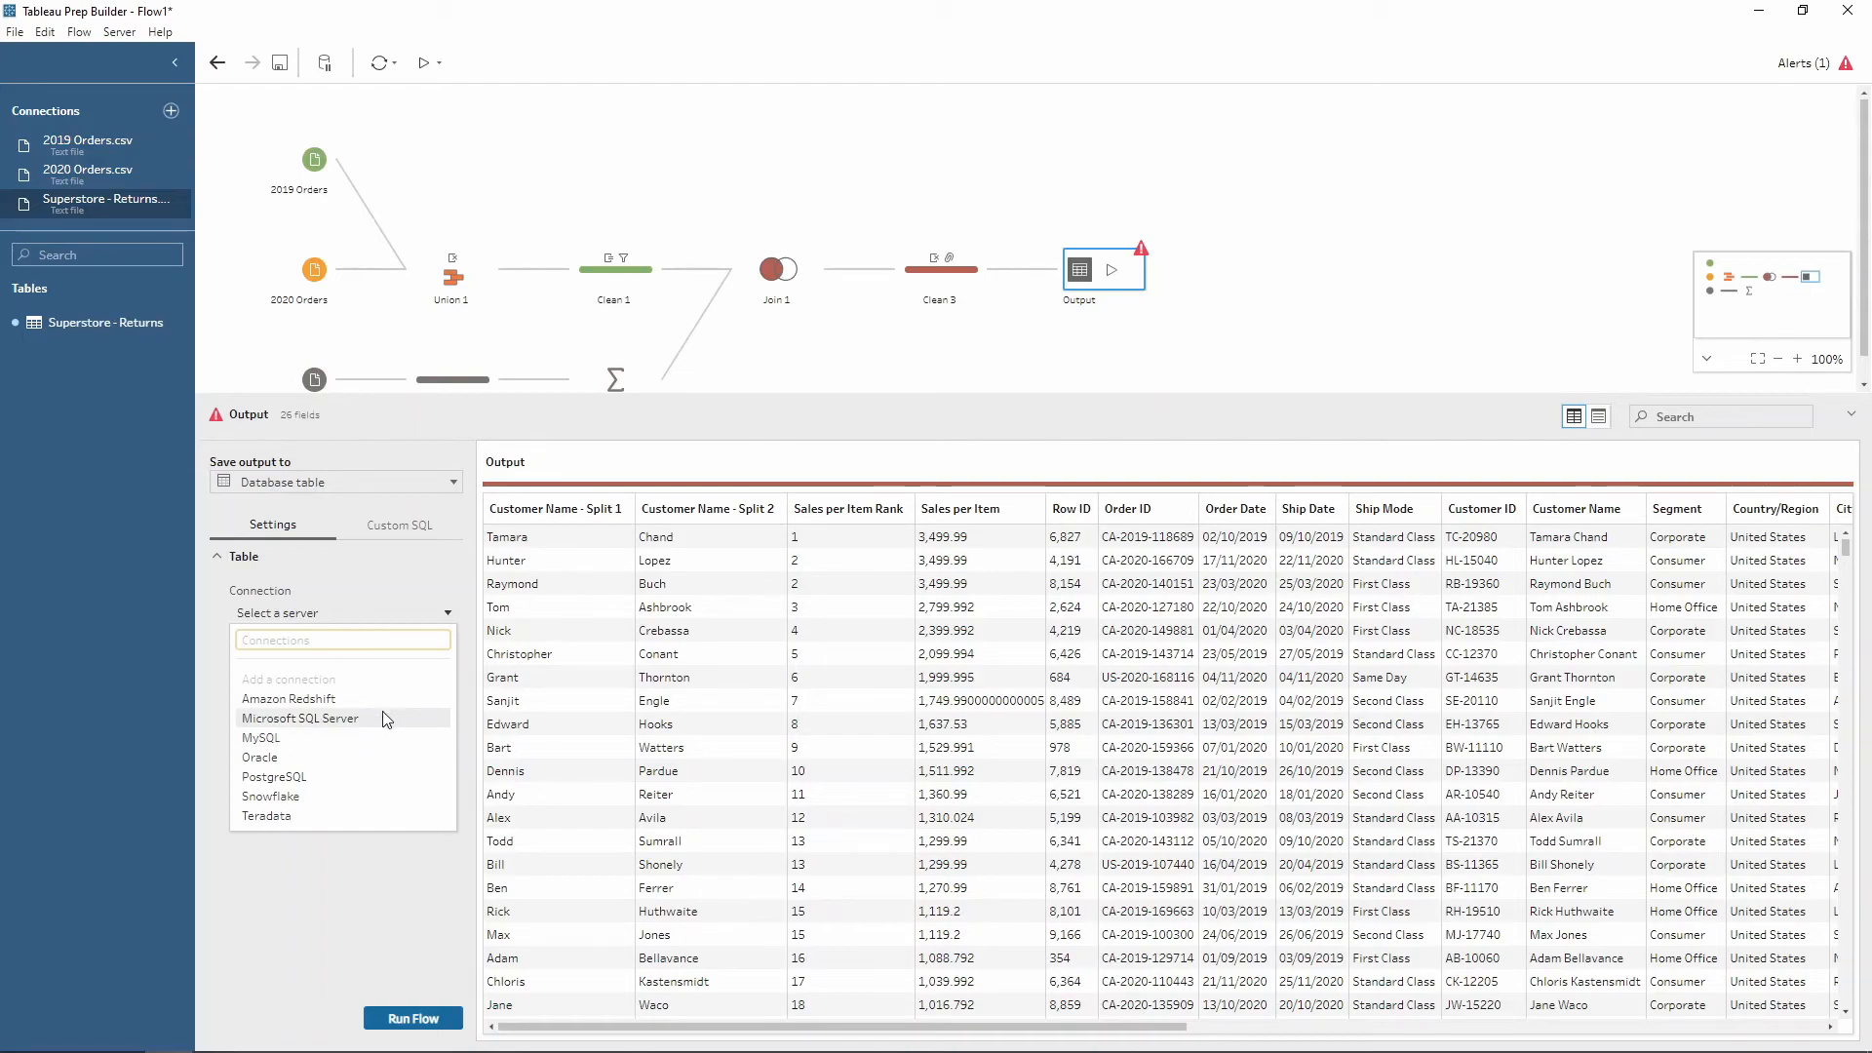
{"action": "left_click", "coordinate": [1234, 362]}
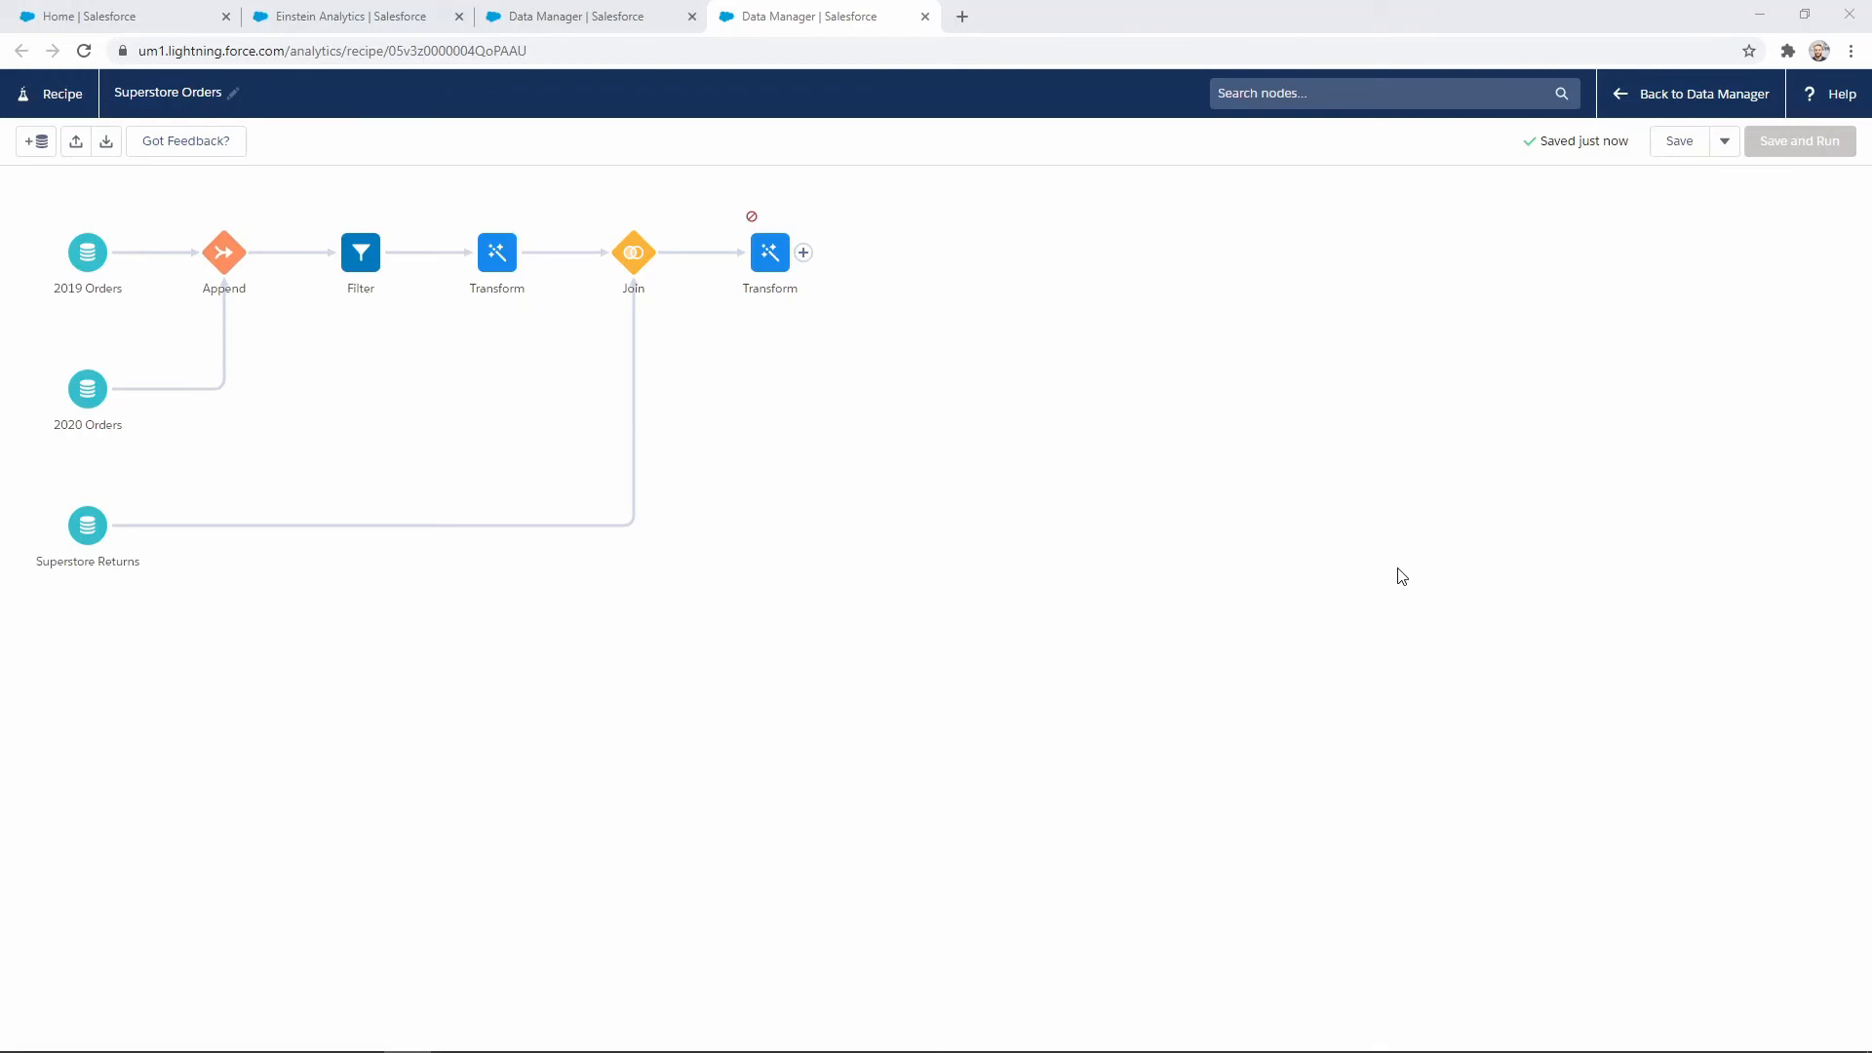
In the Superstore Orders recipe, add an Output node after the last Transform, with display label "Orders & Returns" and API name "Order_Returns"
{"action": "left_click", "coordinate": [803, 255]}
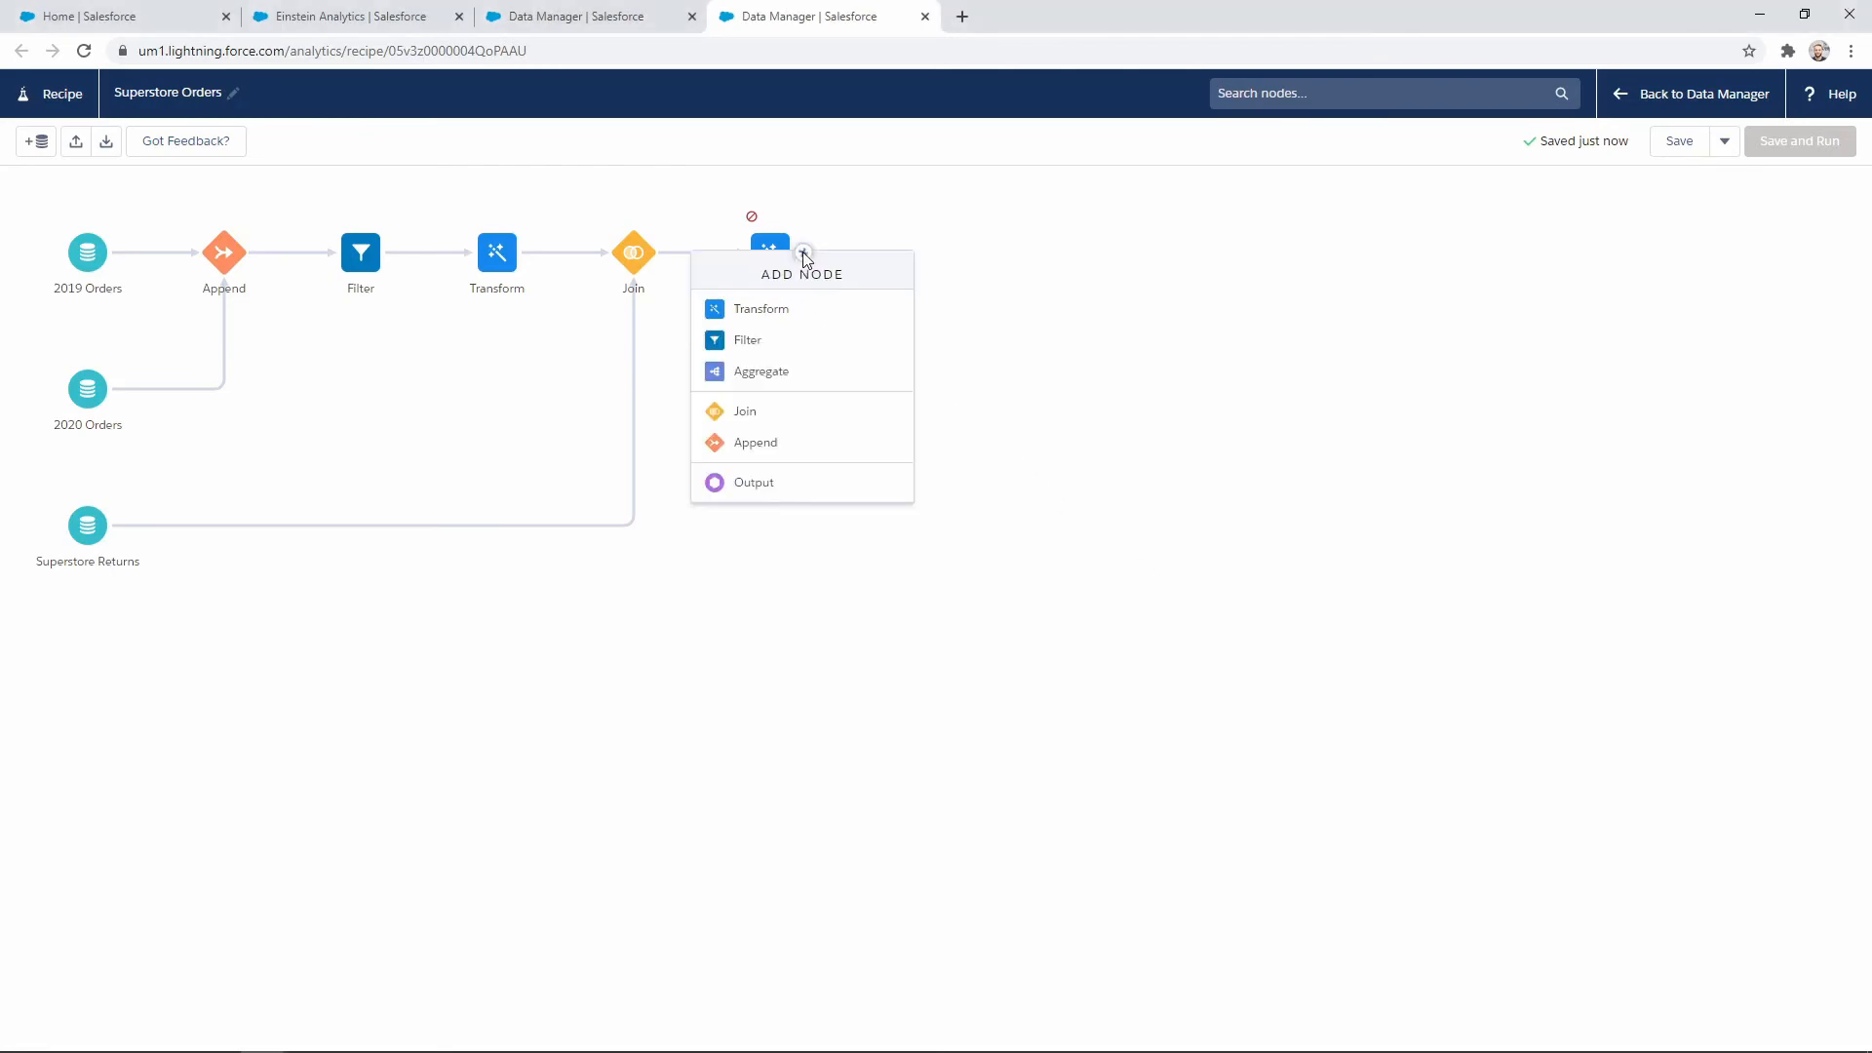
{"action": "left_click", "coordinate": [751, 487]}
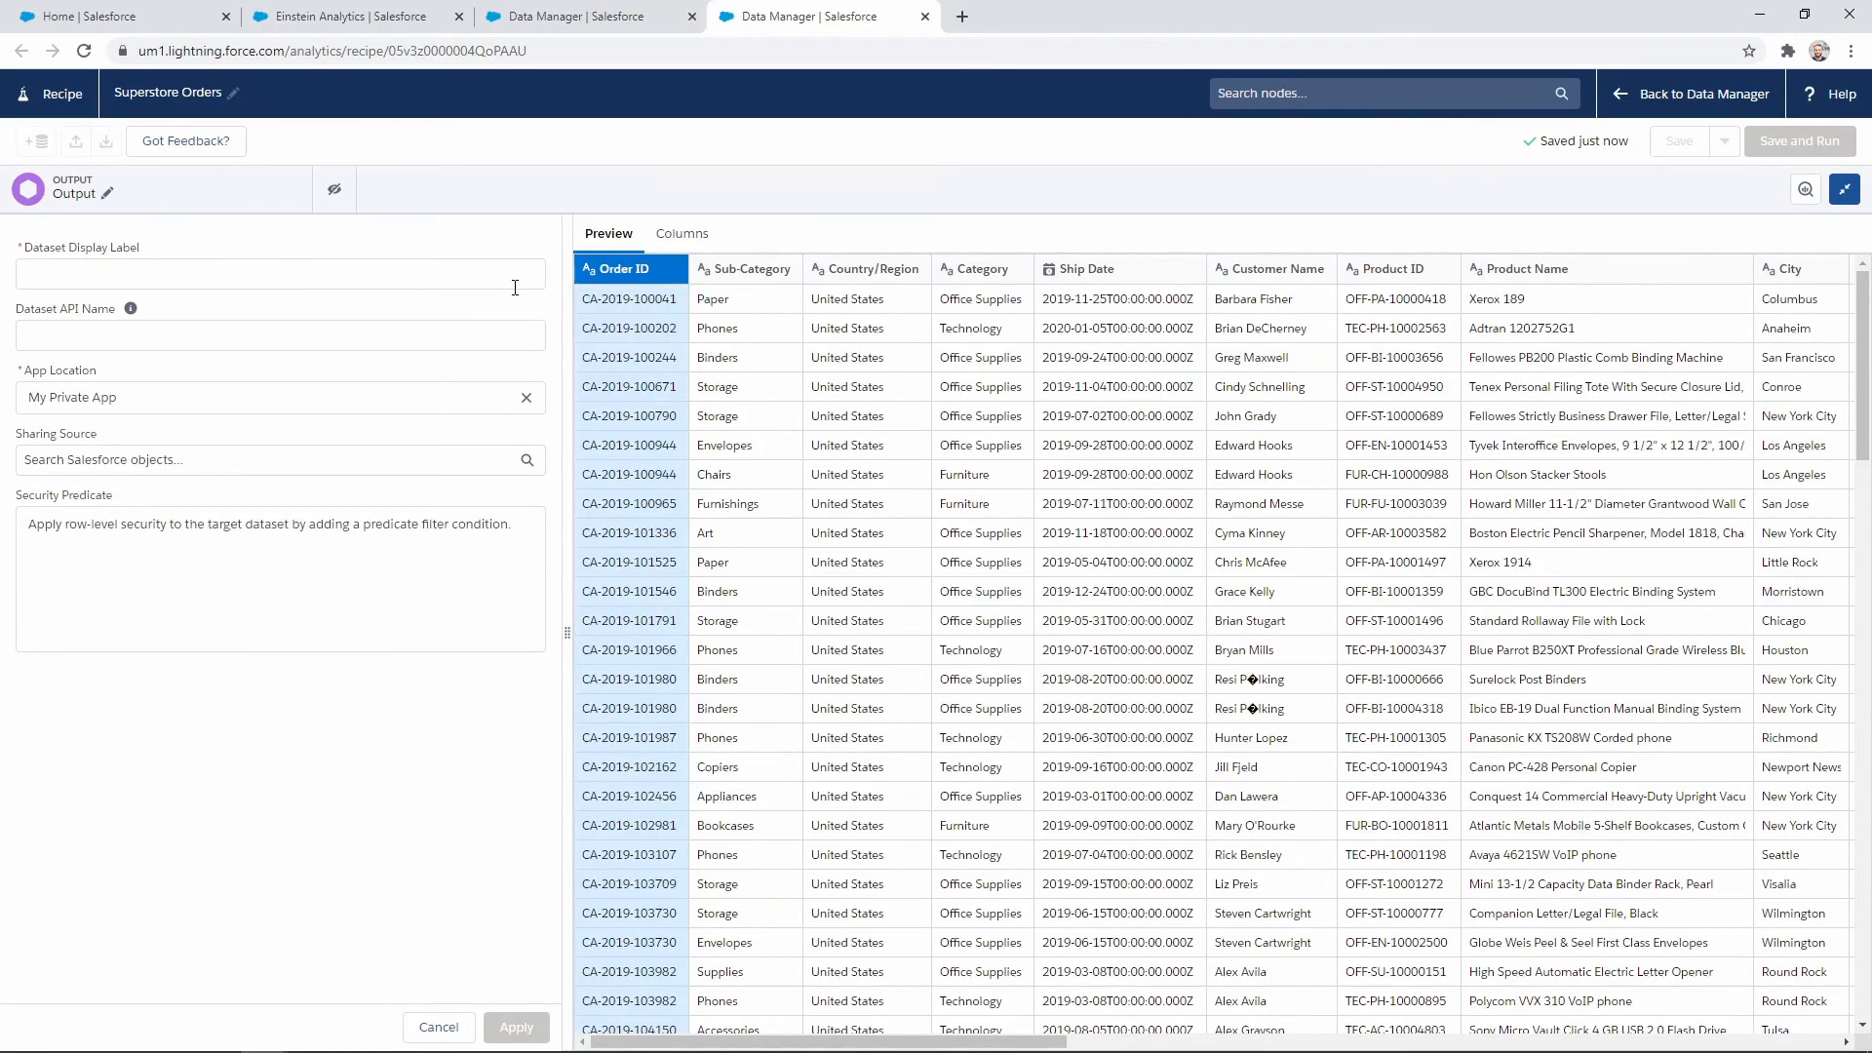
{"action": "left_click", "coordinate": [121, 276]}
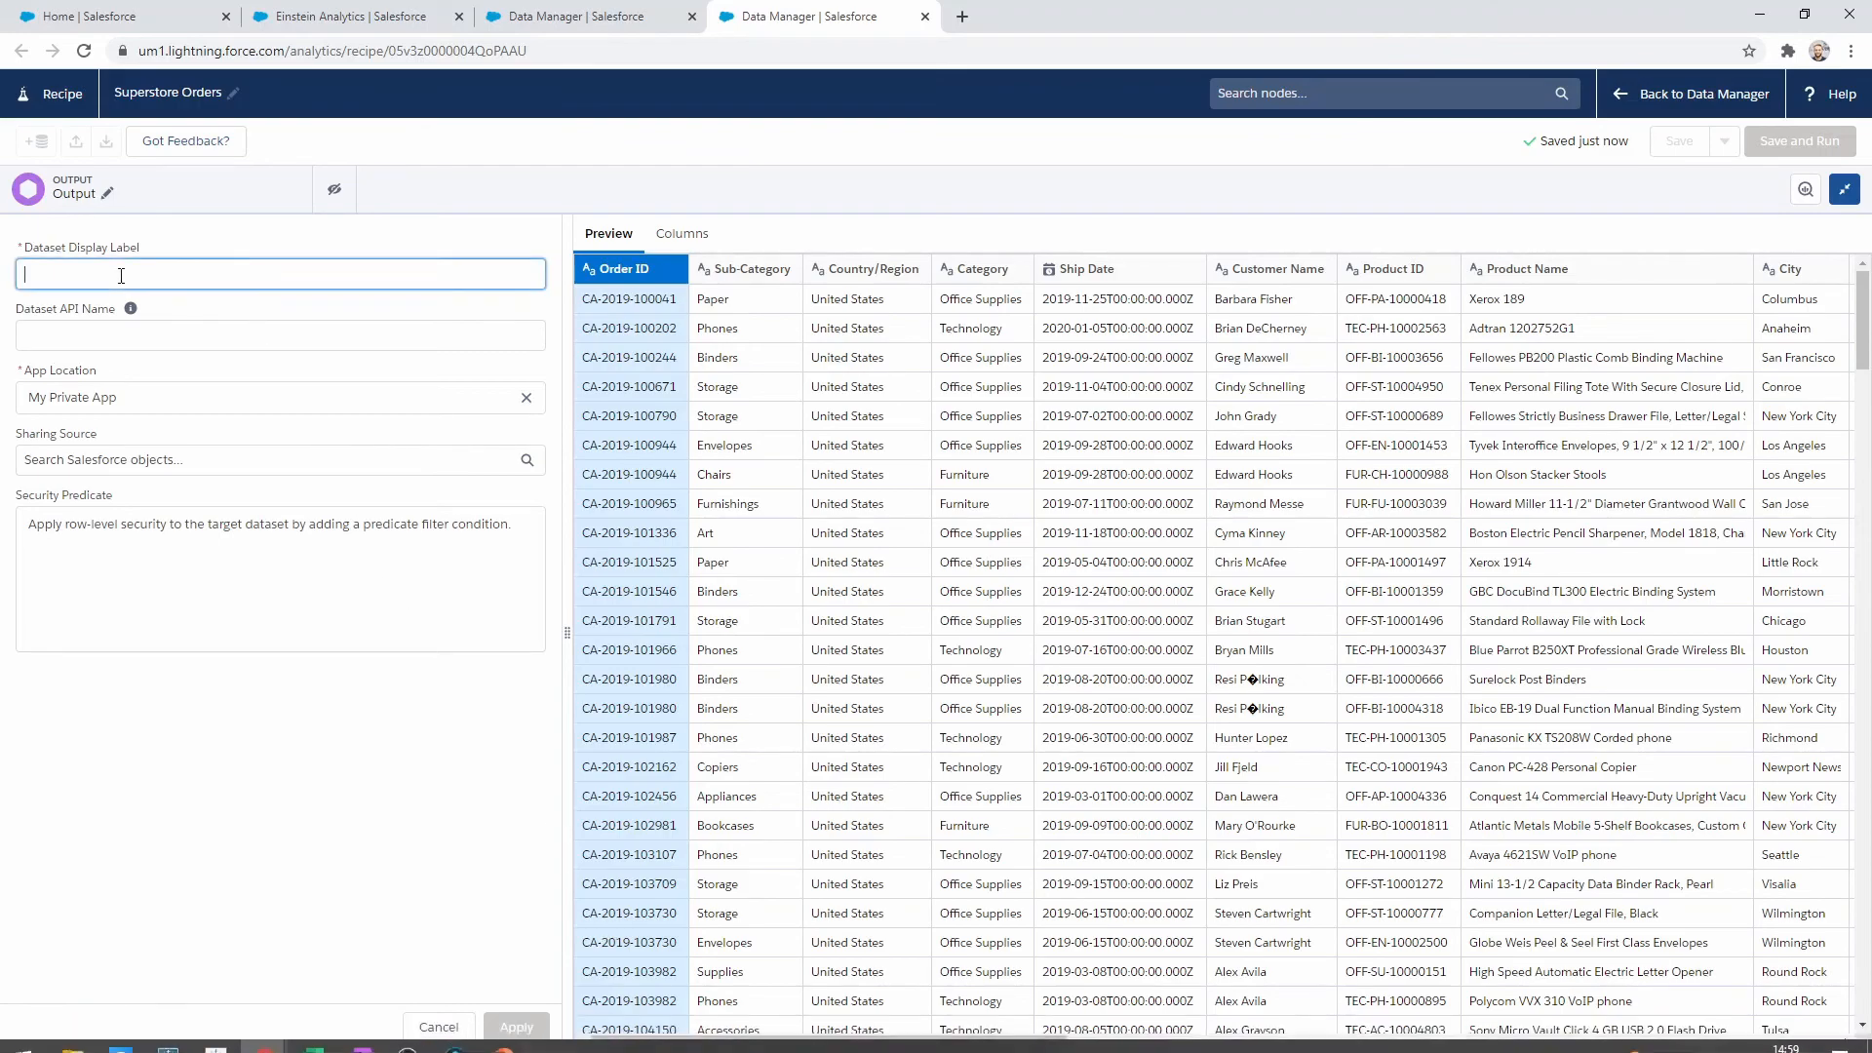
{"action": "type", "text": "Orders "}
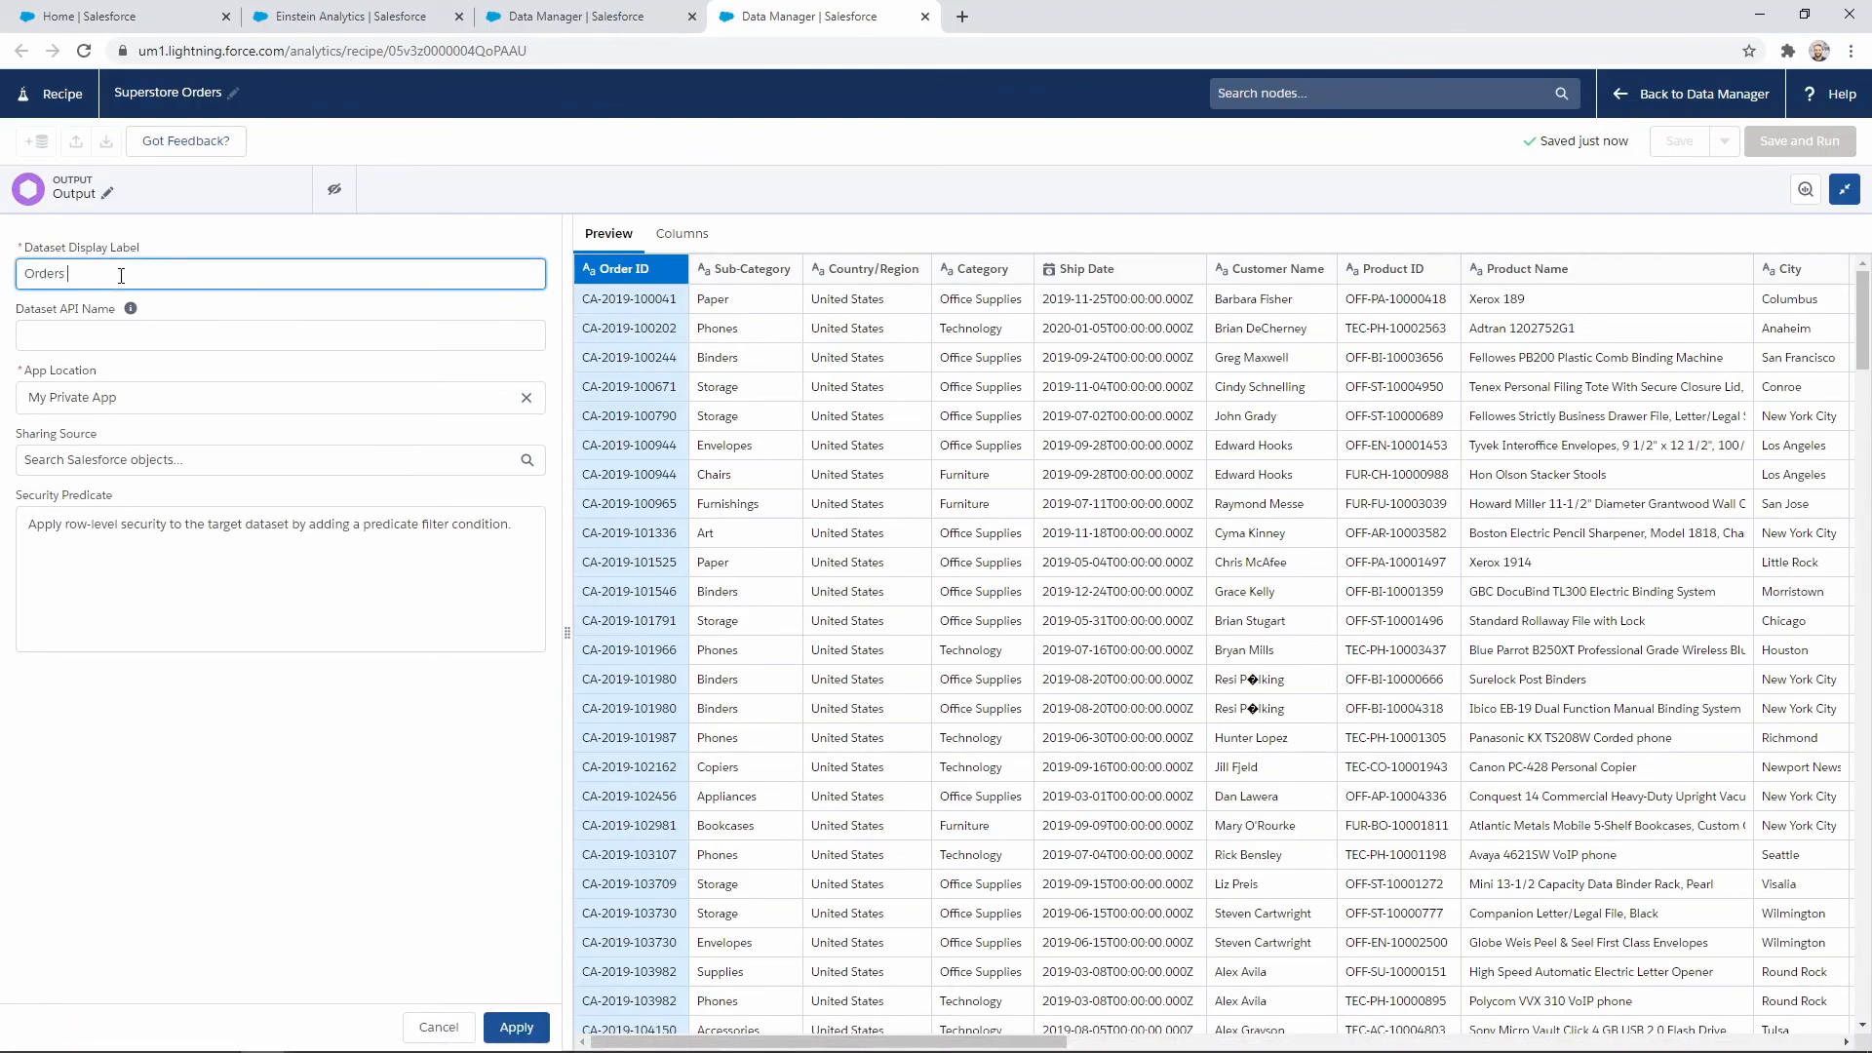
{"action": "type", "text": "& Returns"}
{"action": "left_click", "coordinate": [99, 334]}
{"action": "type", "text": "Order_R"}
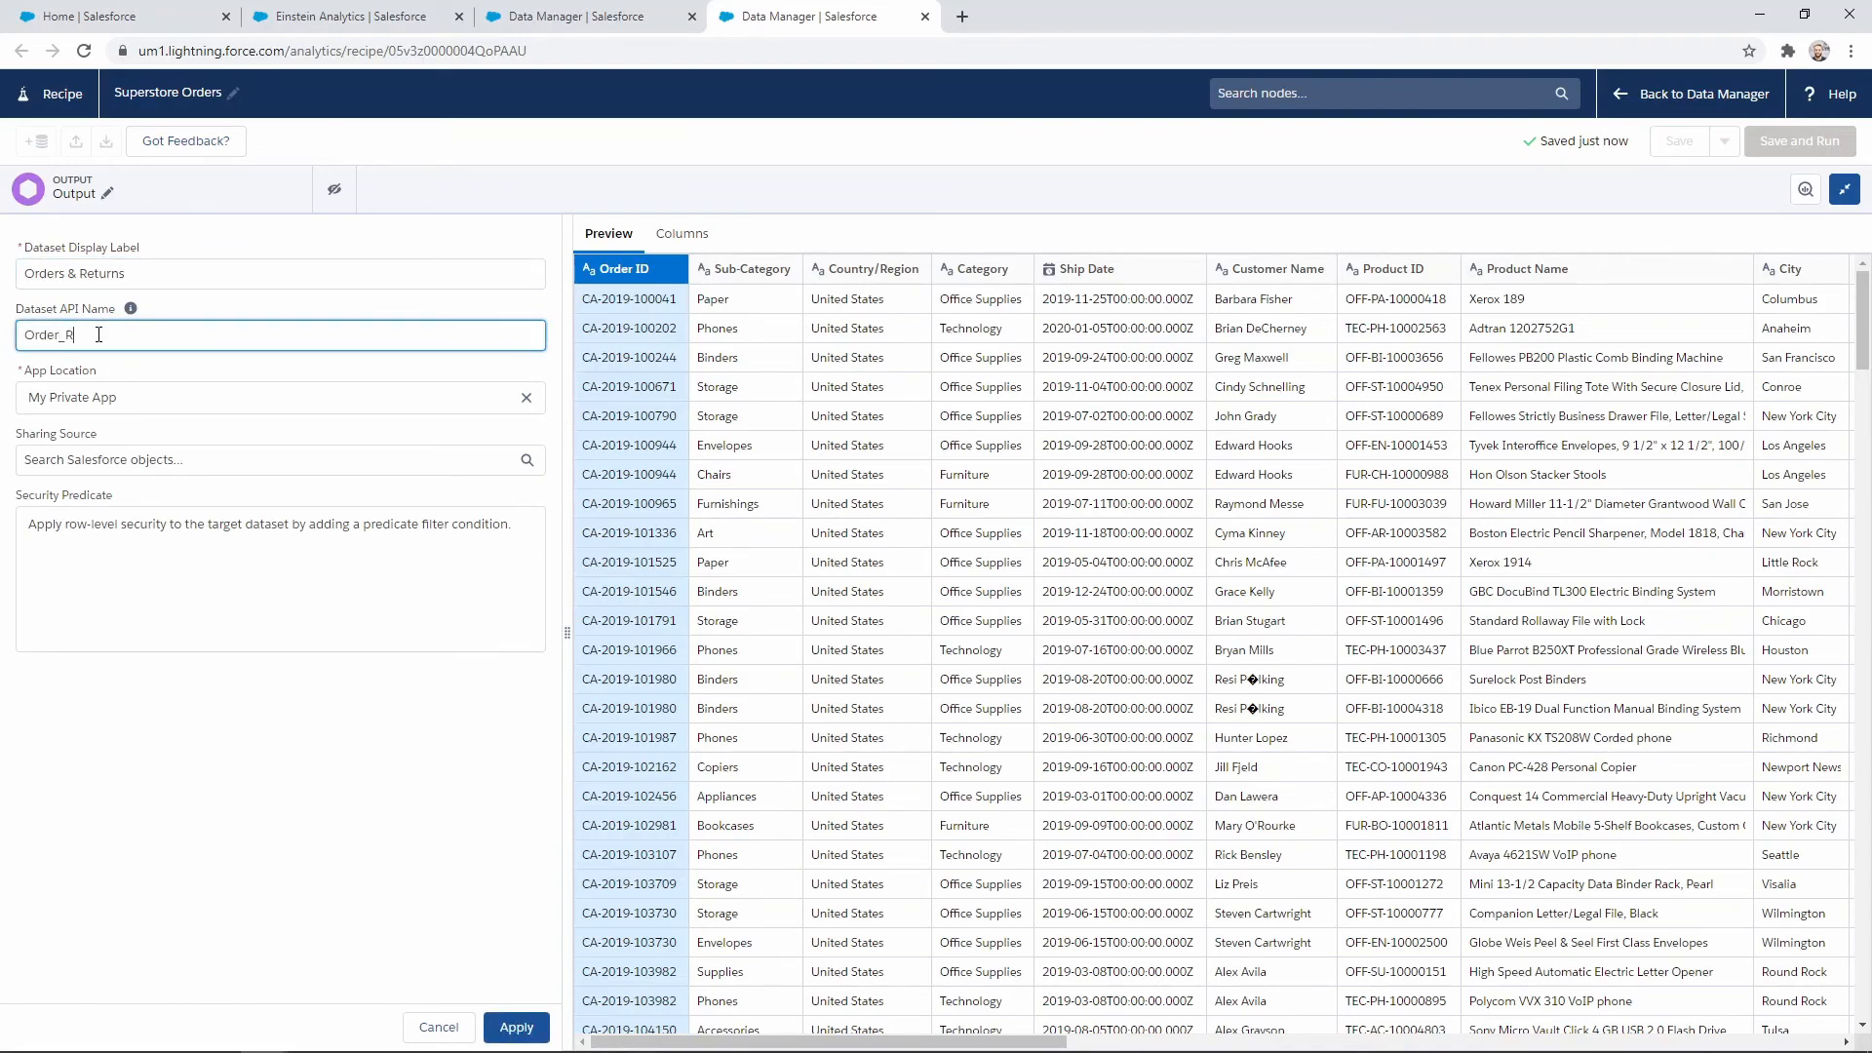
{"action": "type", "text": "eturns"}
Apply the Output node without a sharing source or security predicate, and save and run the recipe
{"action": "left_click", "coordinate": [164, 457]}
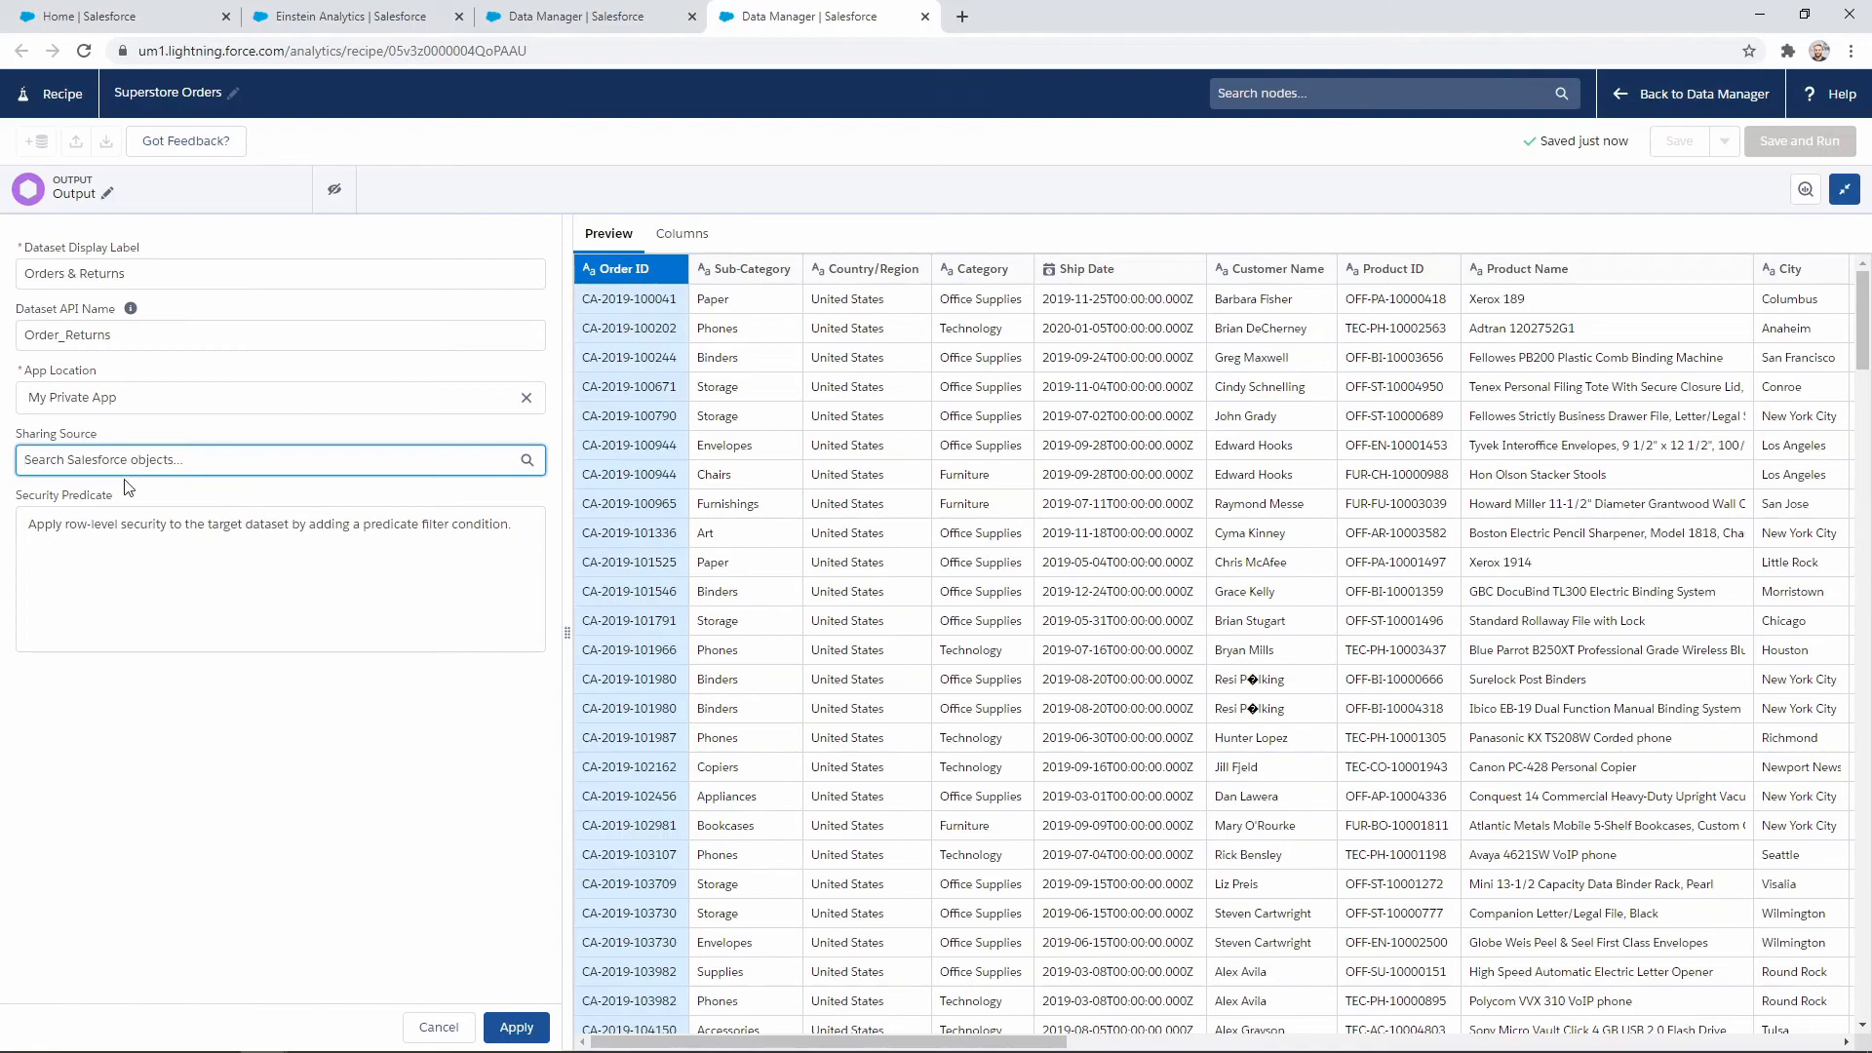
{"action": "left_click", "coordinate": [90, 559]}
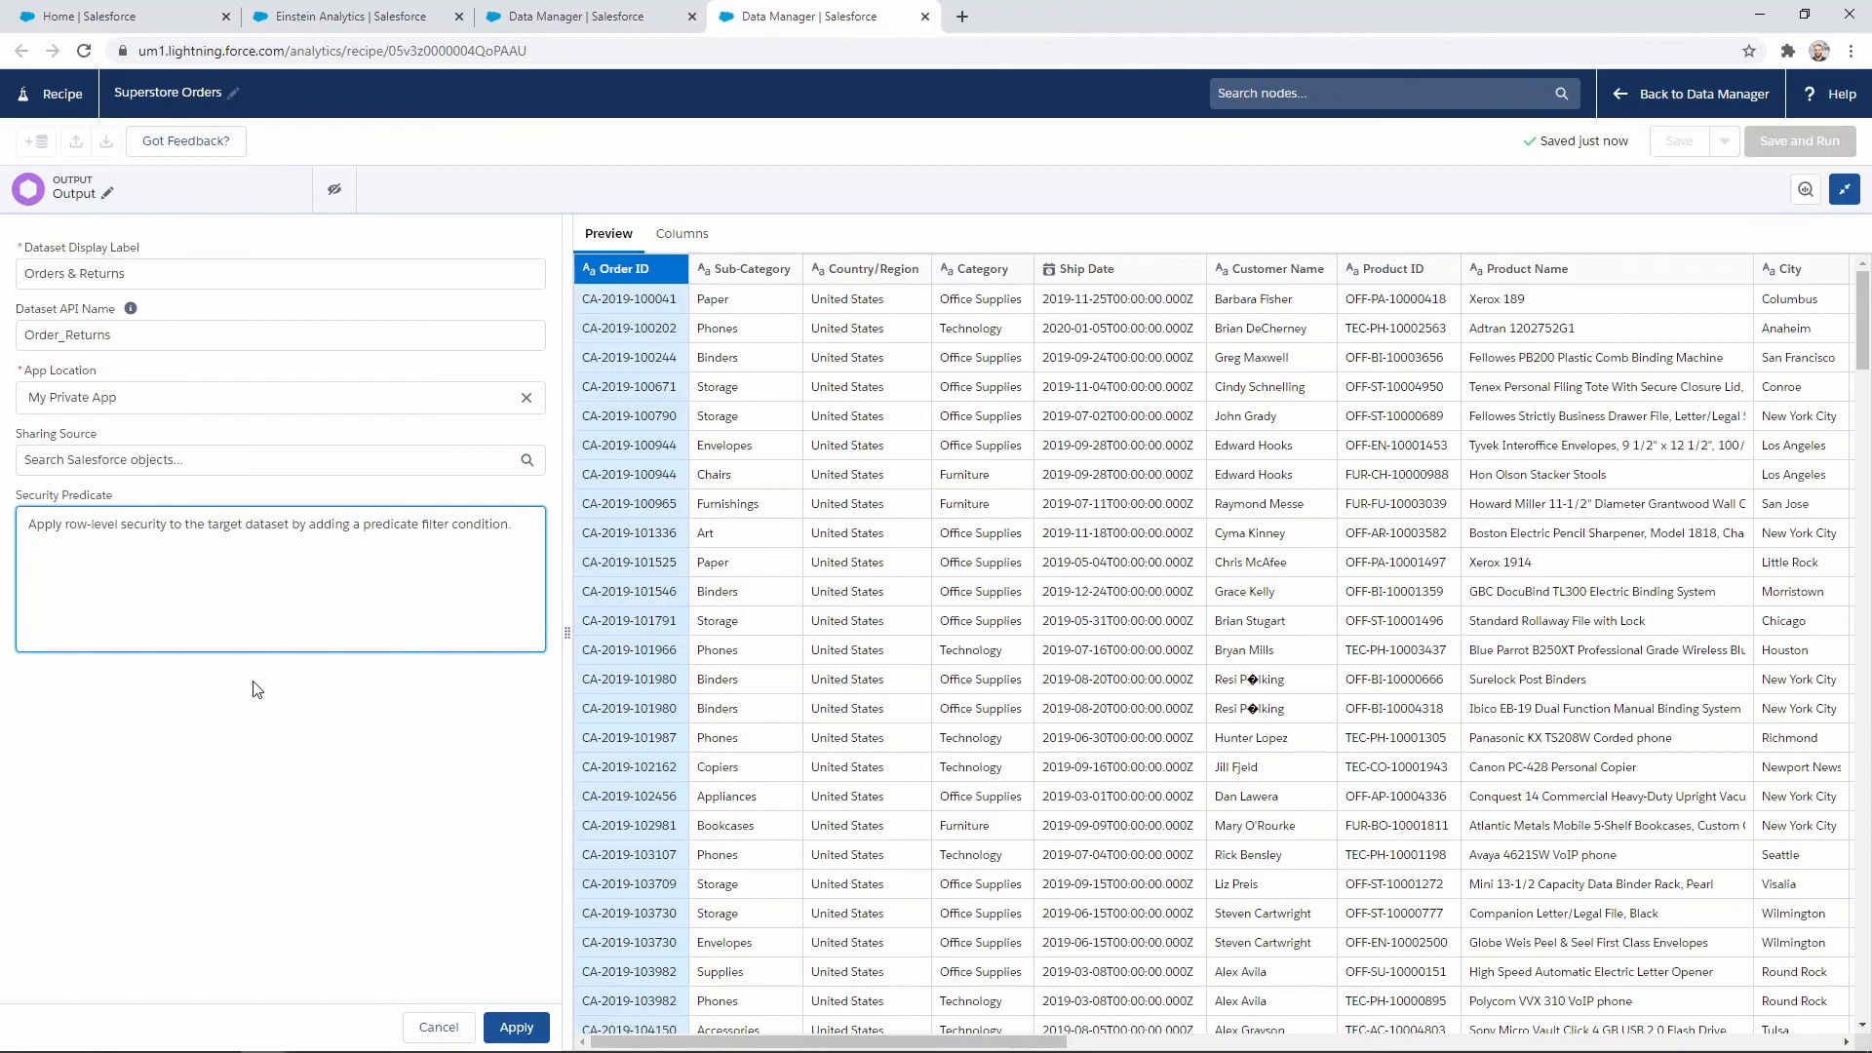
{"action": "left_click", "coordinate": [517, 1029]}
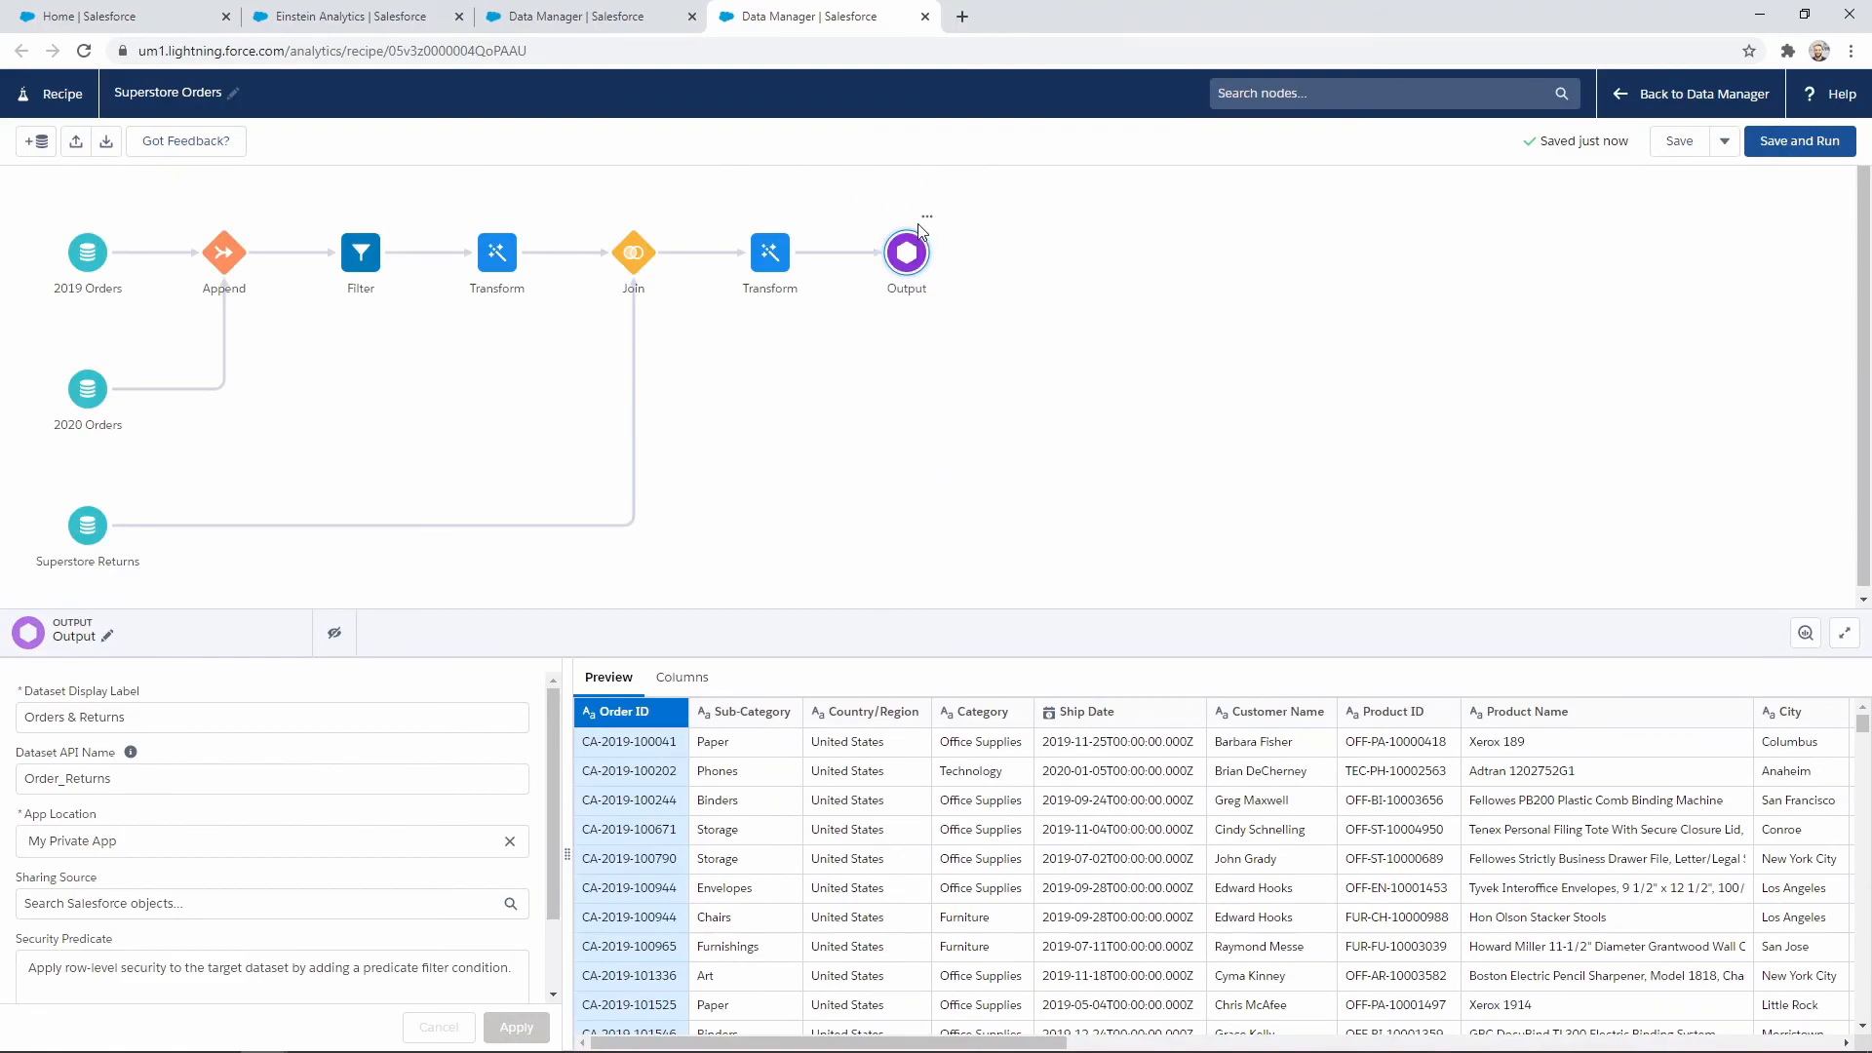
{"action": "left_click", "coordinate": [1800, 147]}
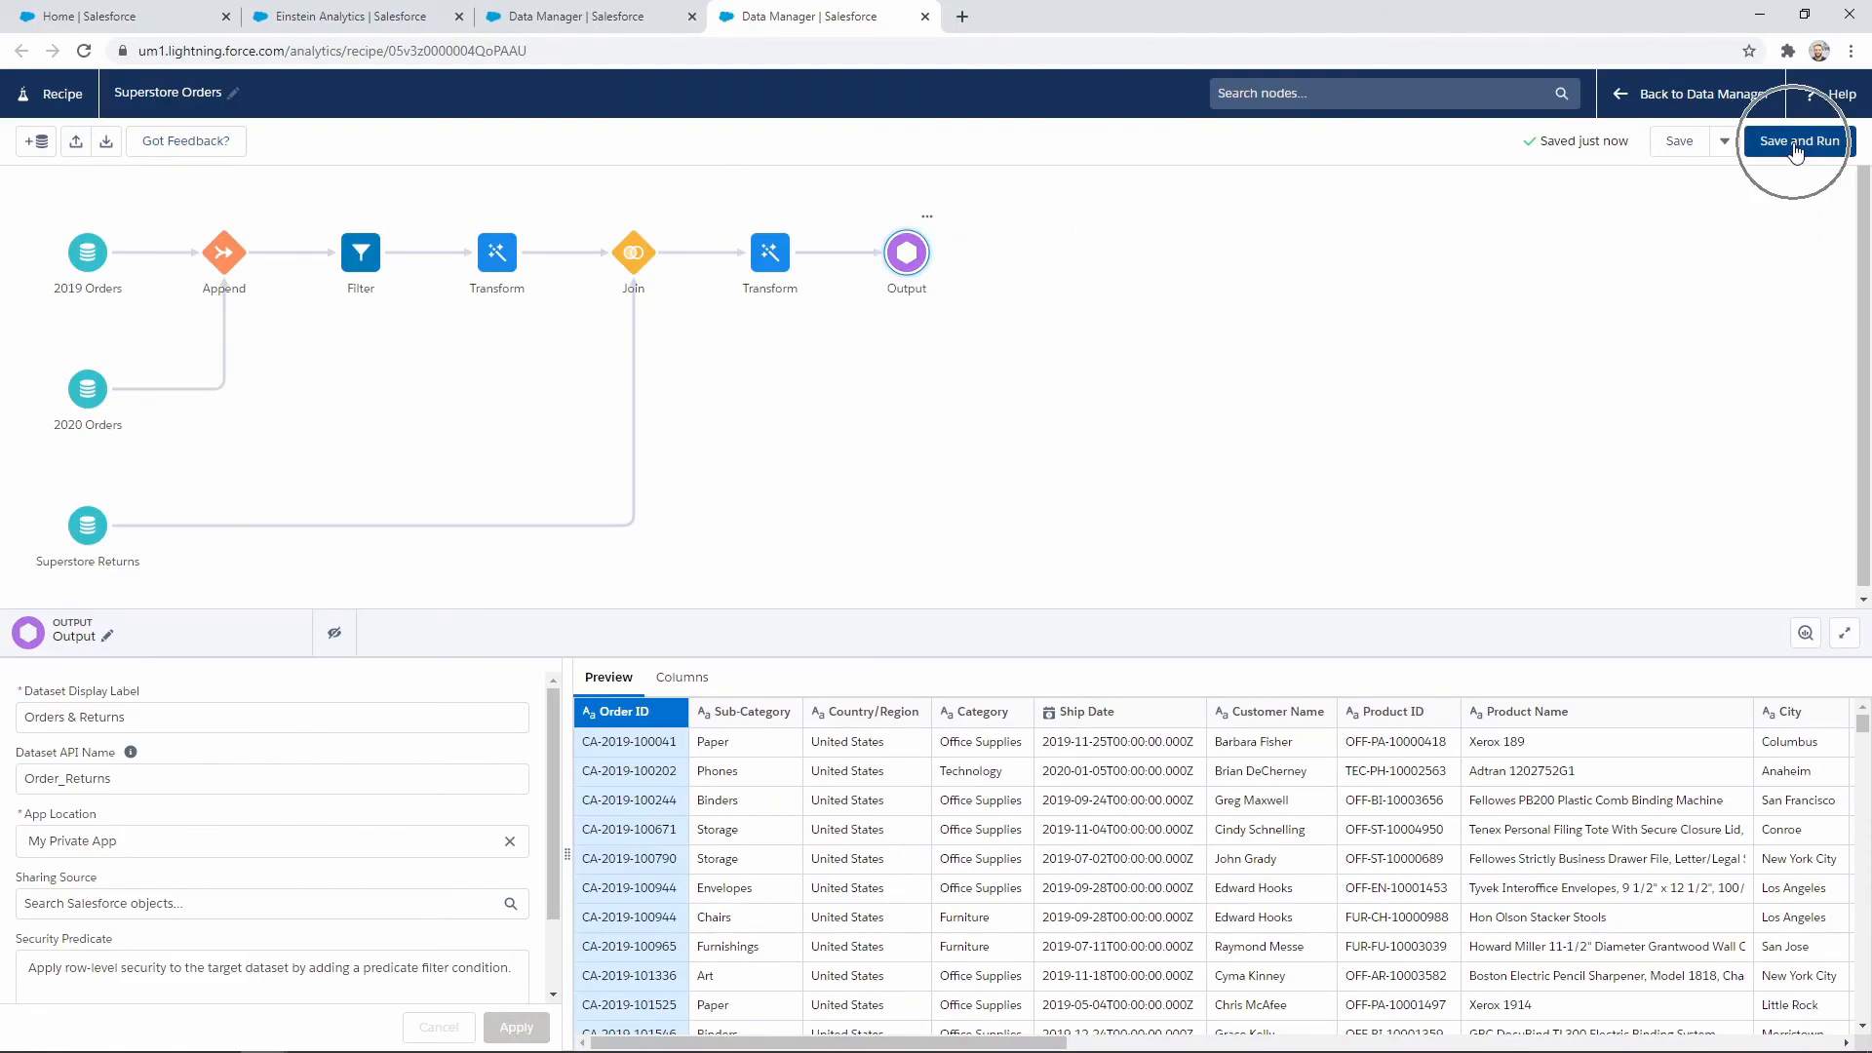